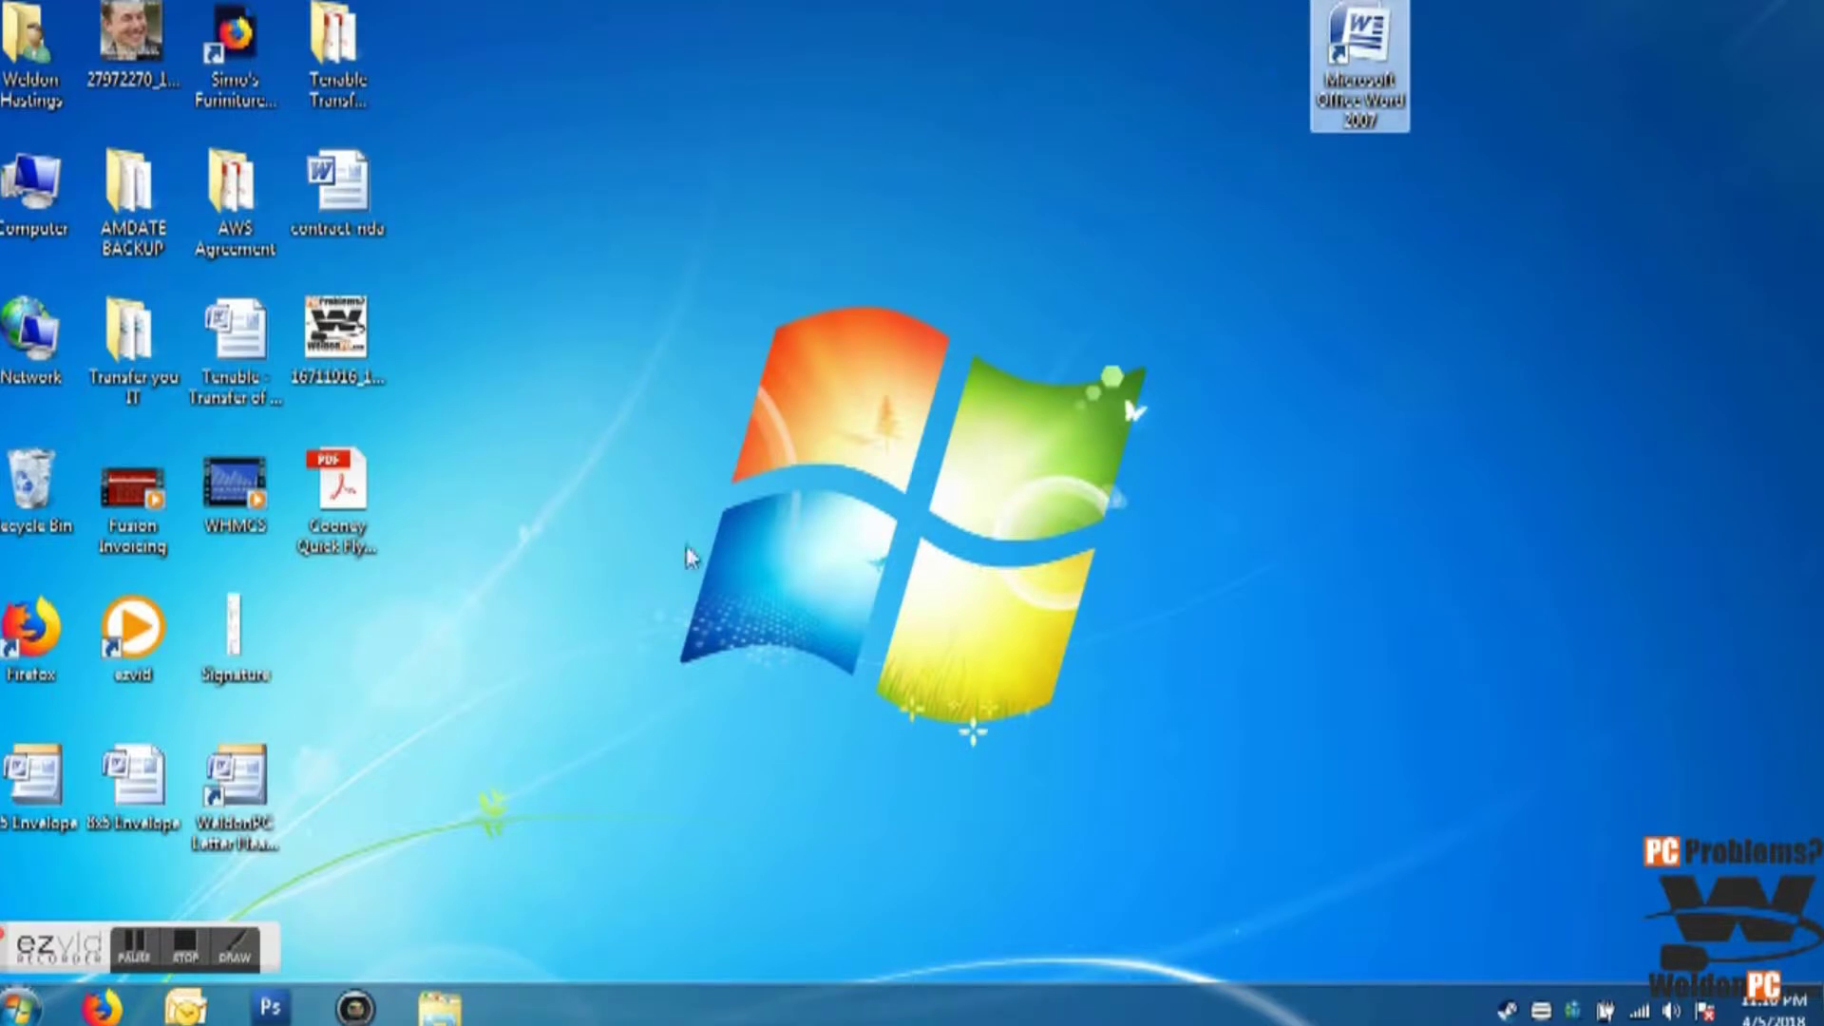
Step: Open Microsoft Office Word 2007 from the Microsoft Office program group with a blank document
{"action": "left_click", "coordinate": [21, 1006]}
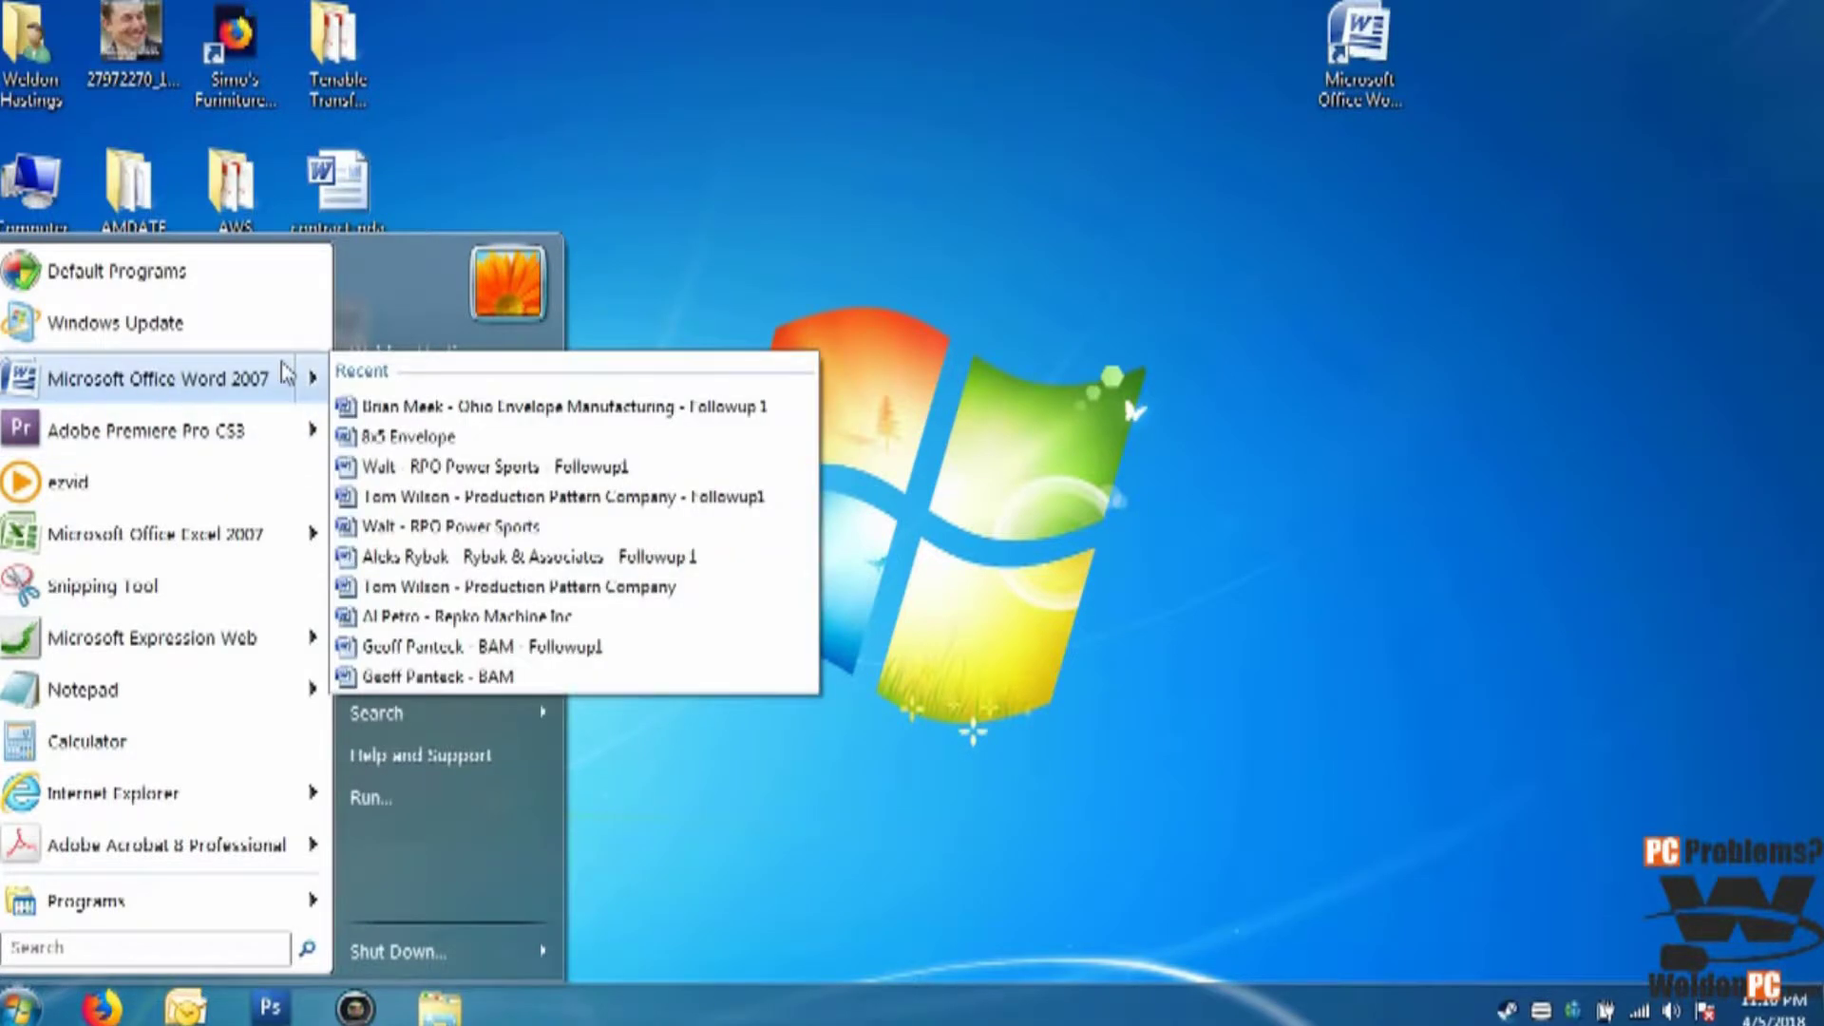
{"action": "mouse_move", "coordinate": [84, 914]}
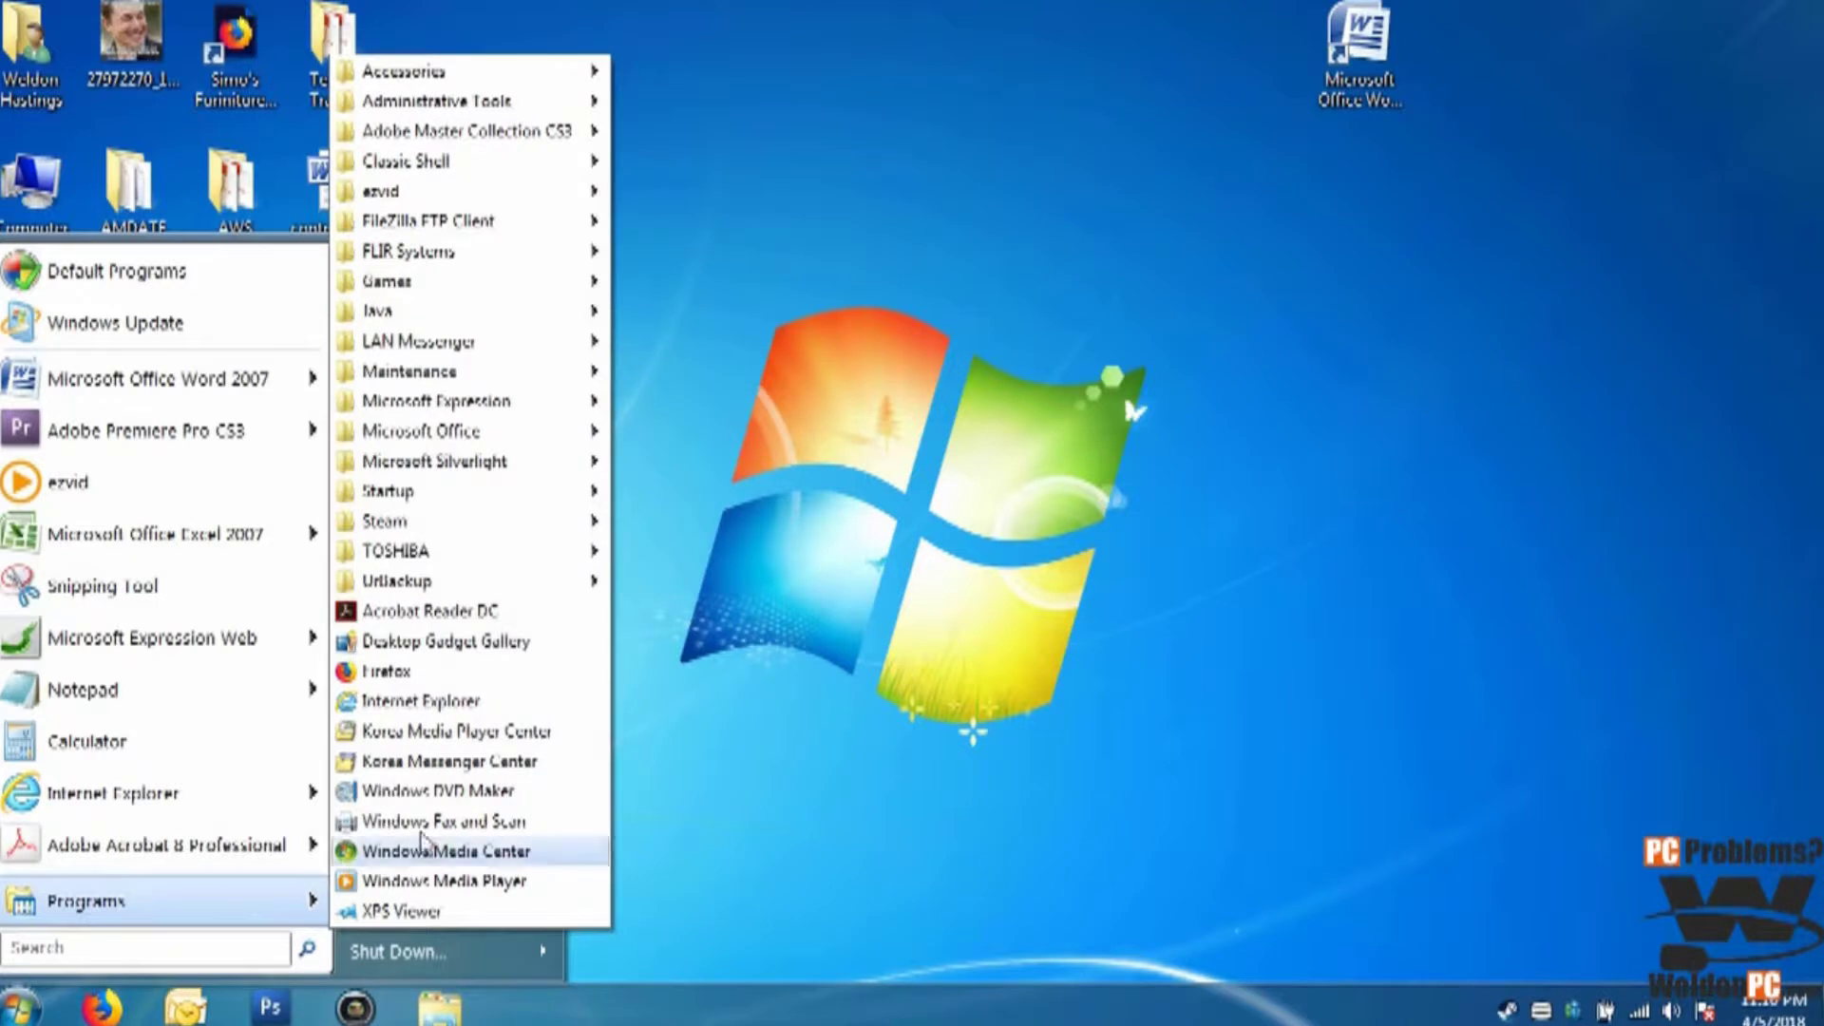
{"action": "mouse_move", "coordinate": [538, 440]}
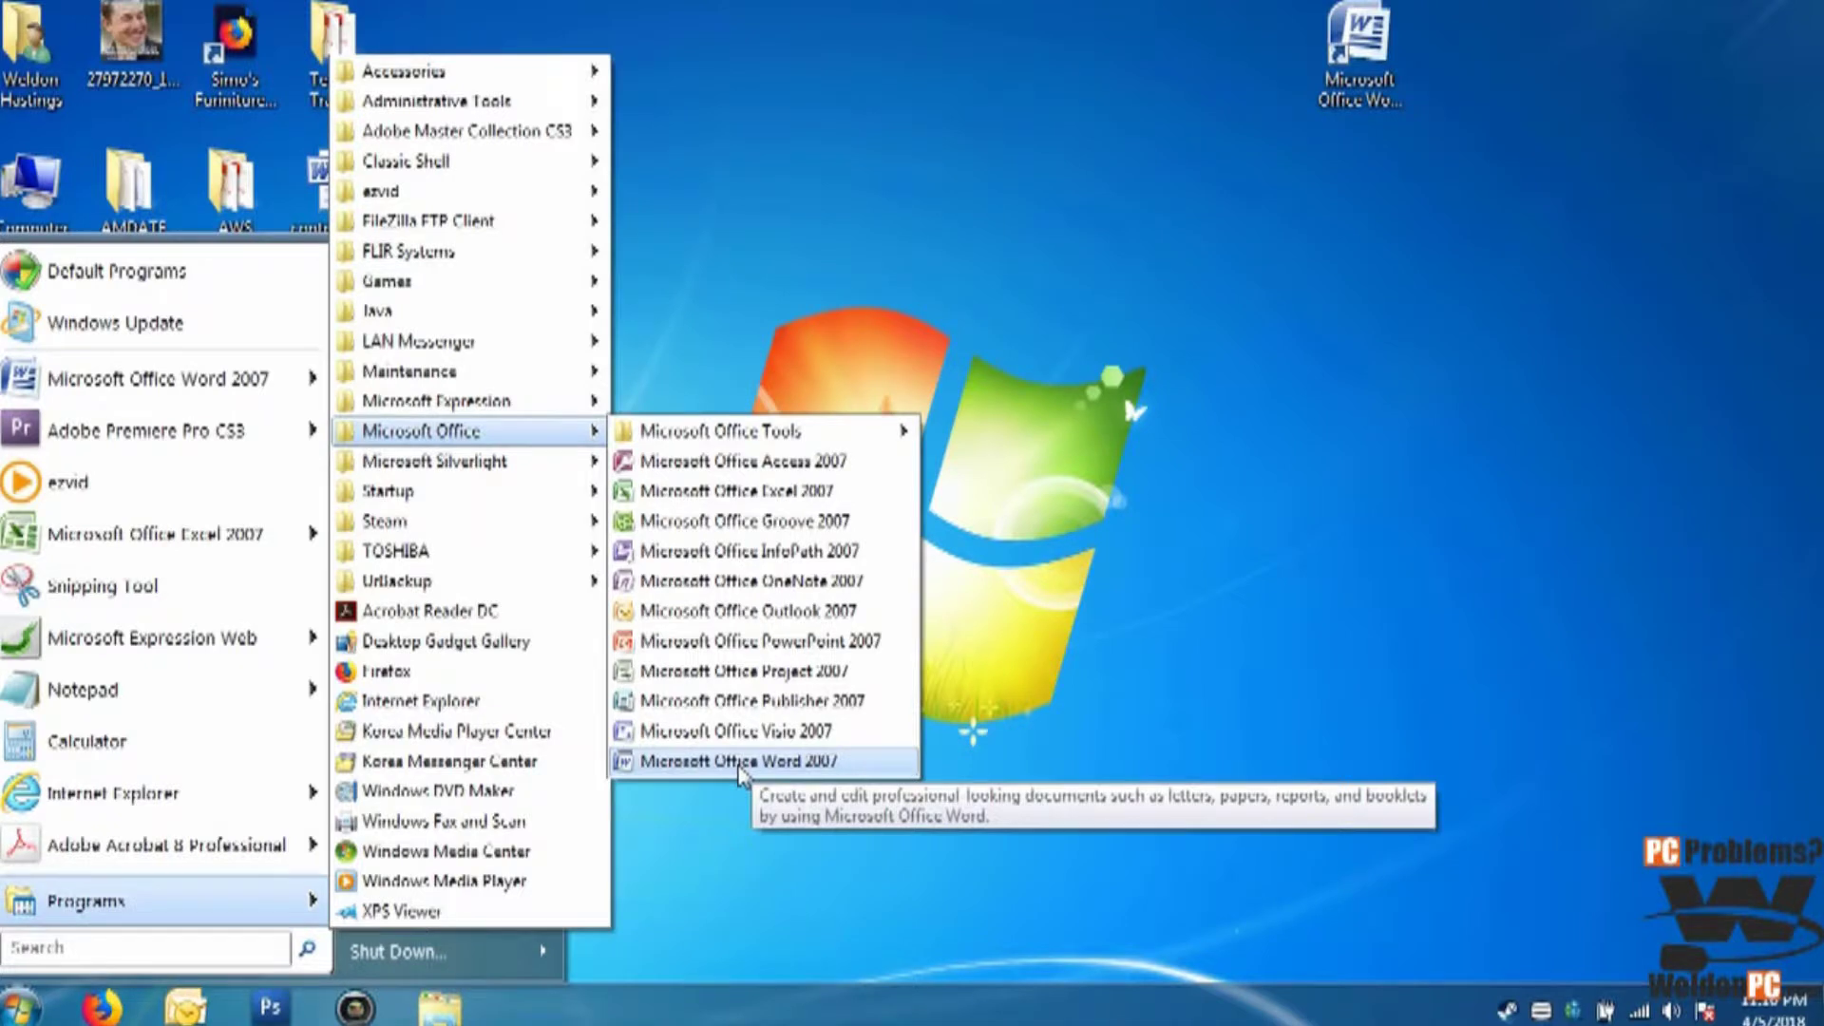
{"action": "left_click", "coordinate": [742, 774]}
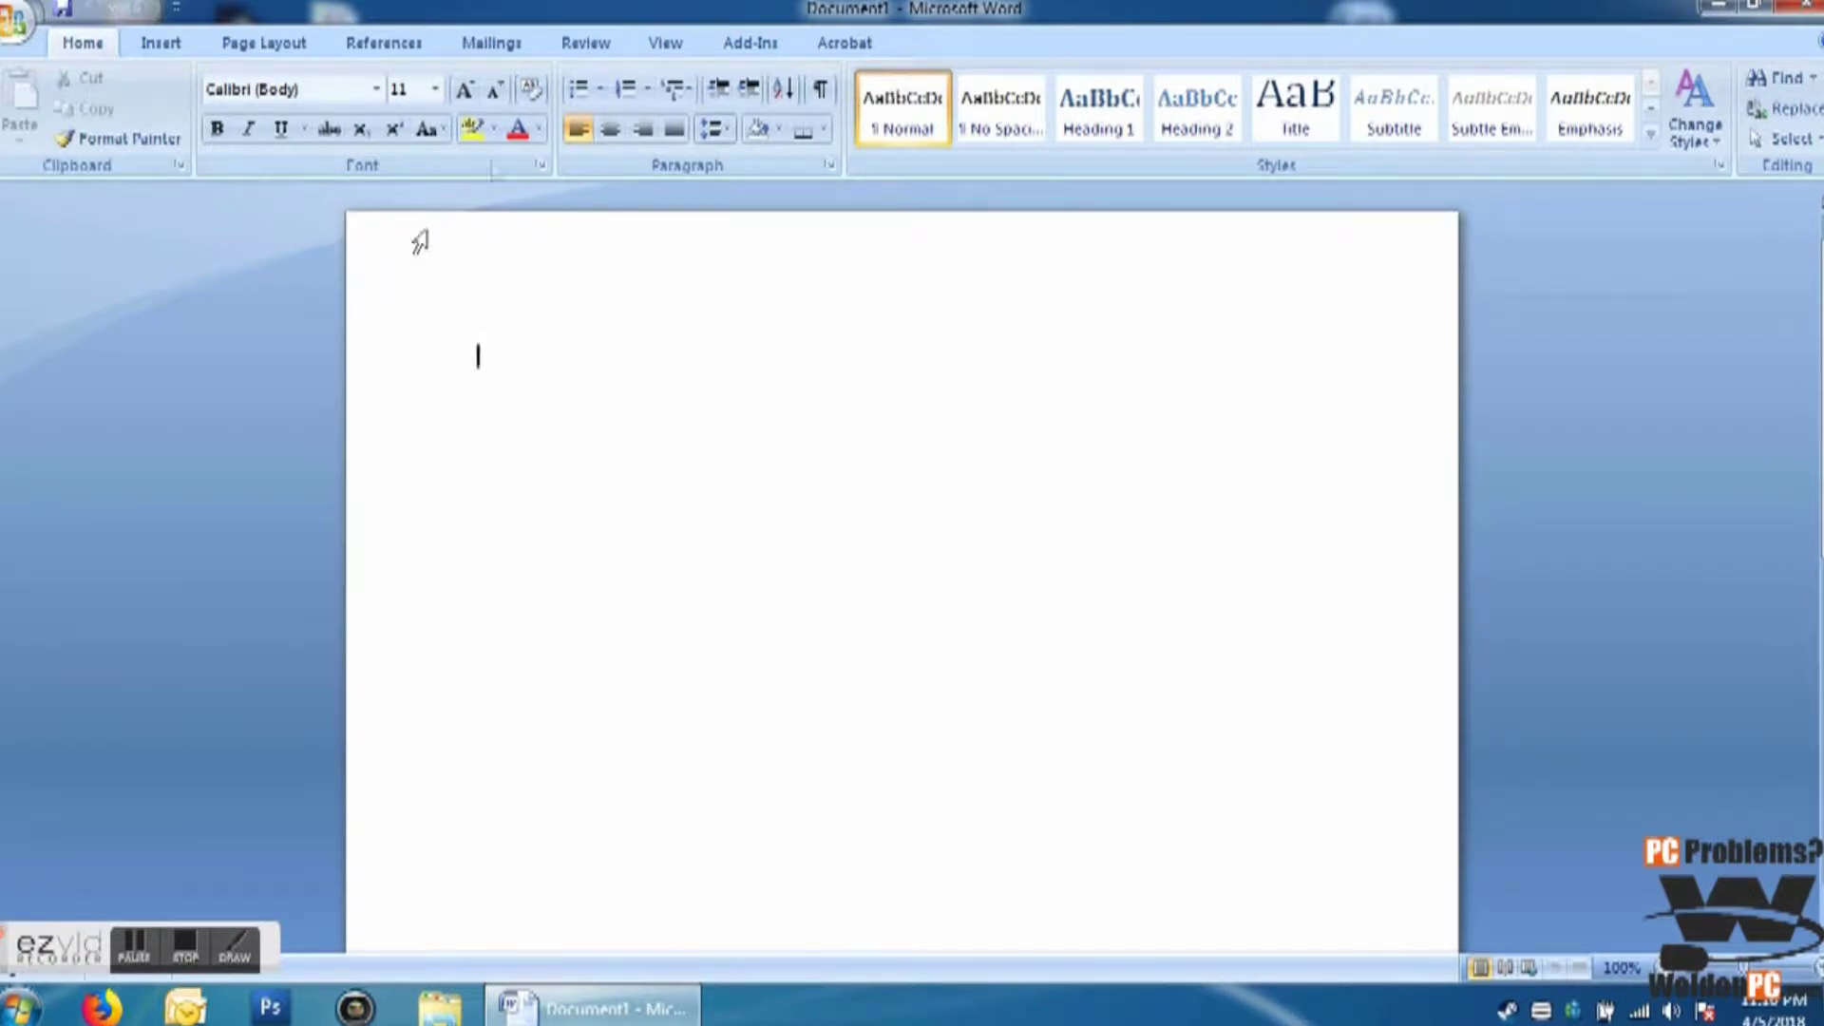
Step: Preview the document in Full Screen Reading, Web Layout, Outline and Draft views, and return to Print Layout
{"action": "left_click", "coordinate": [686, 44]}
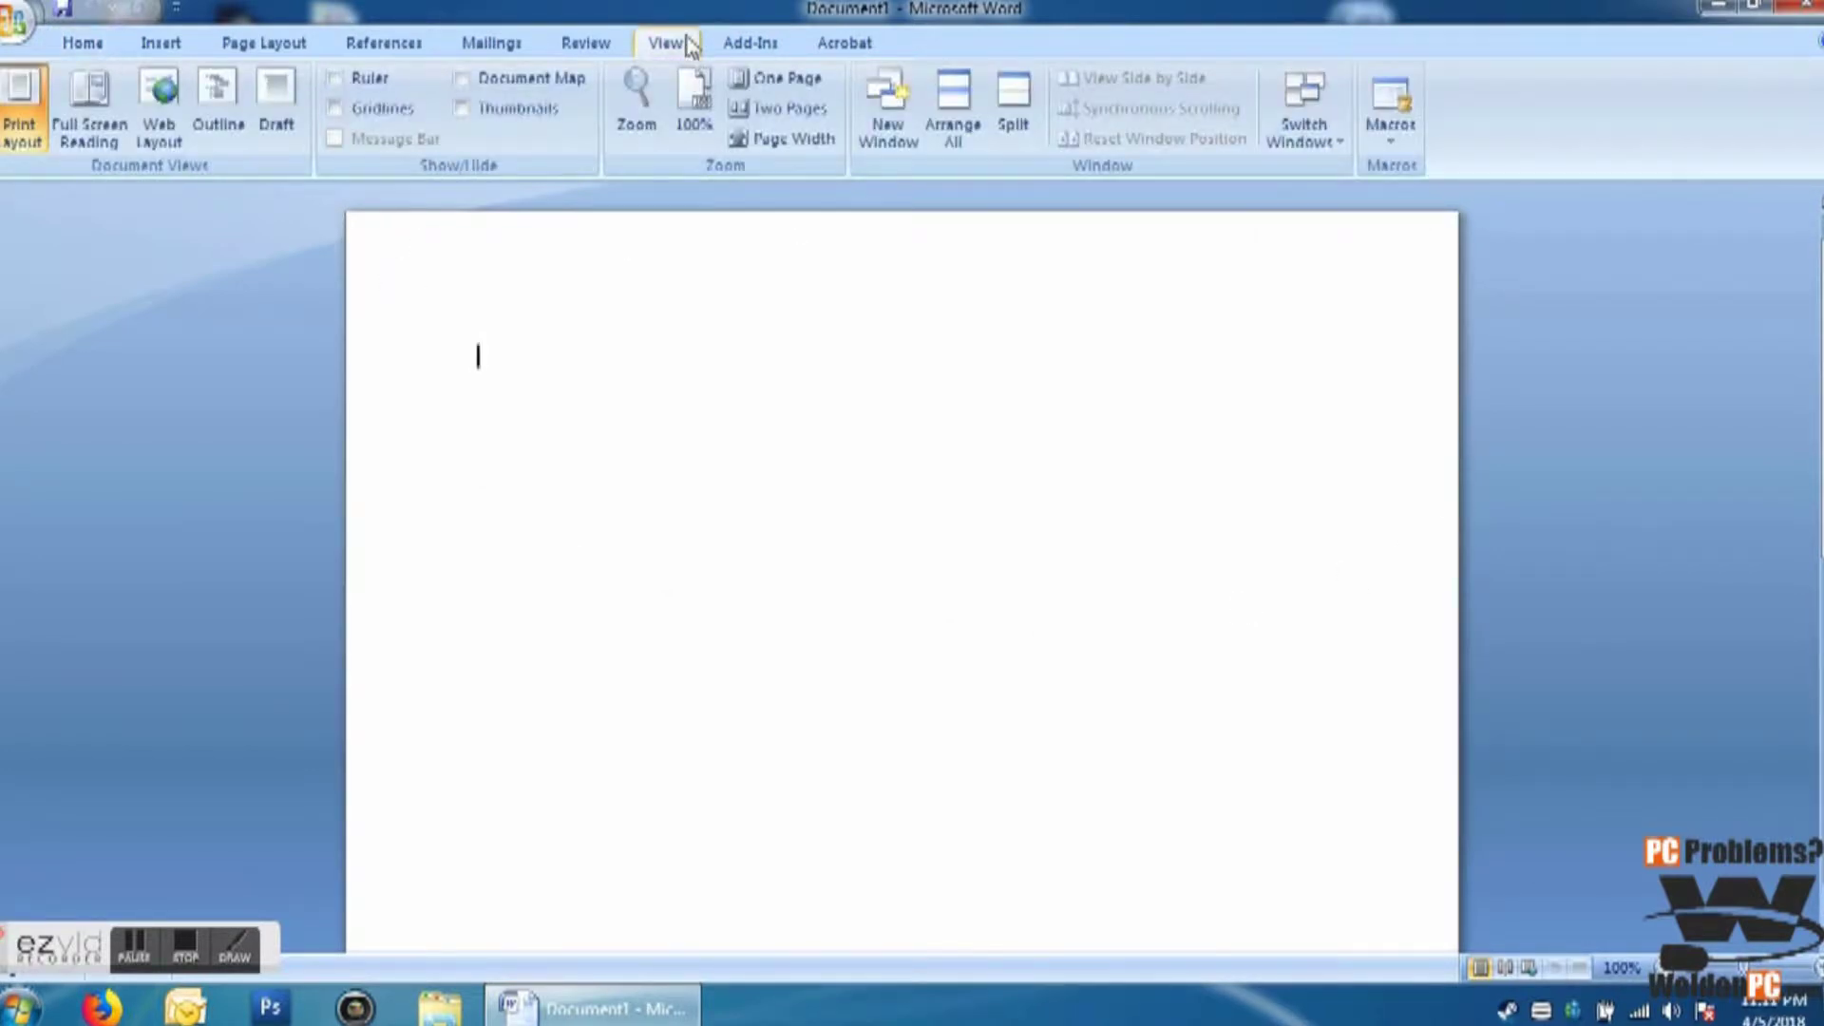
{"action": "left_click", "coordinate": [83, 133]}
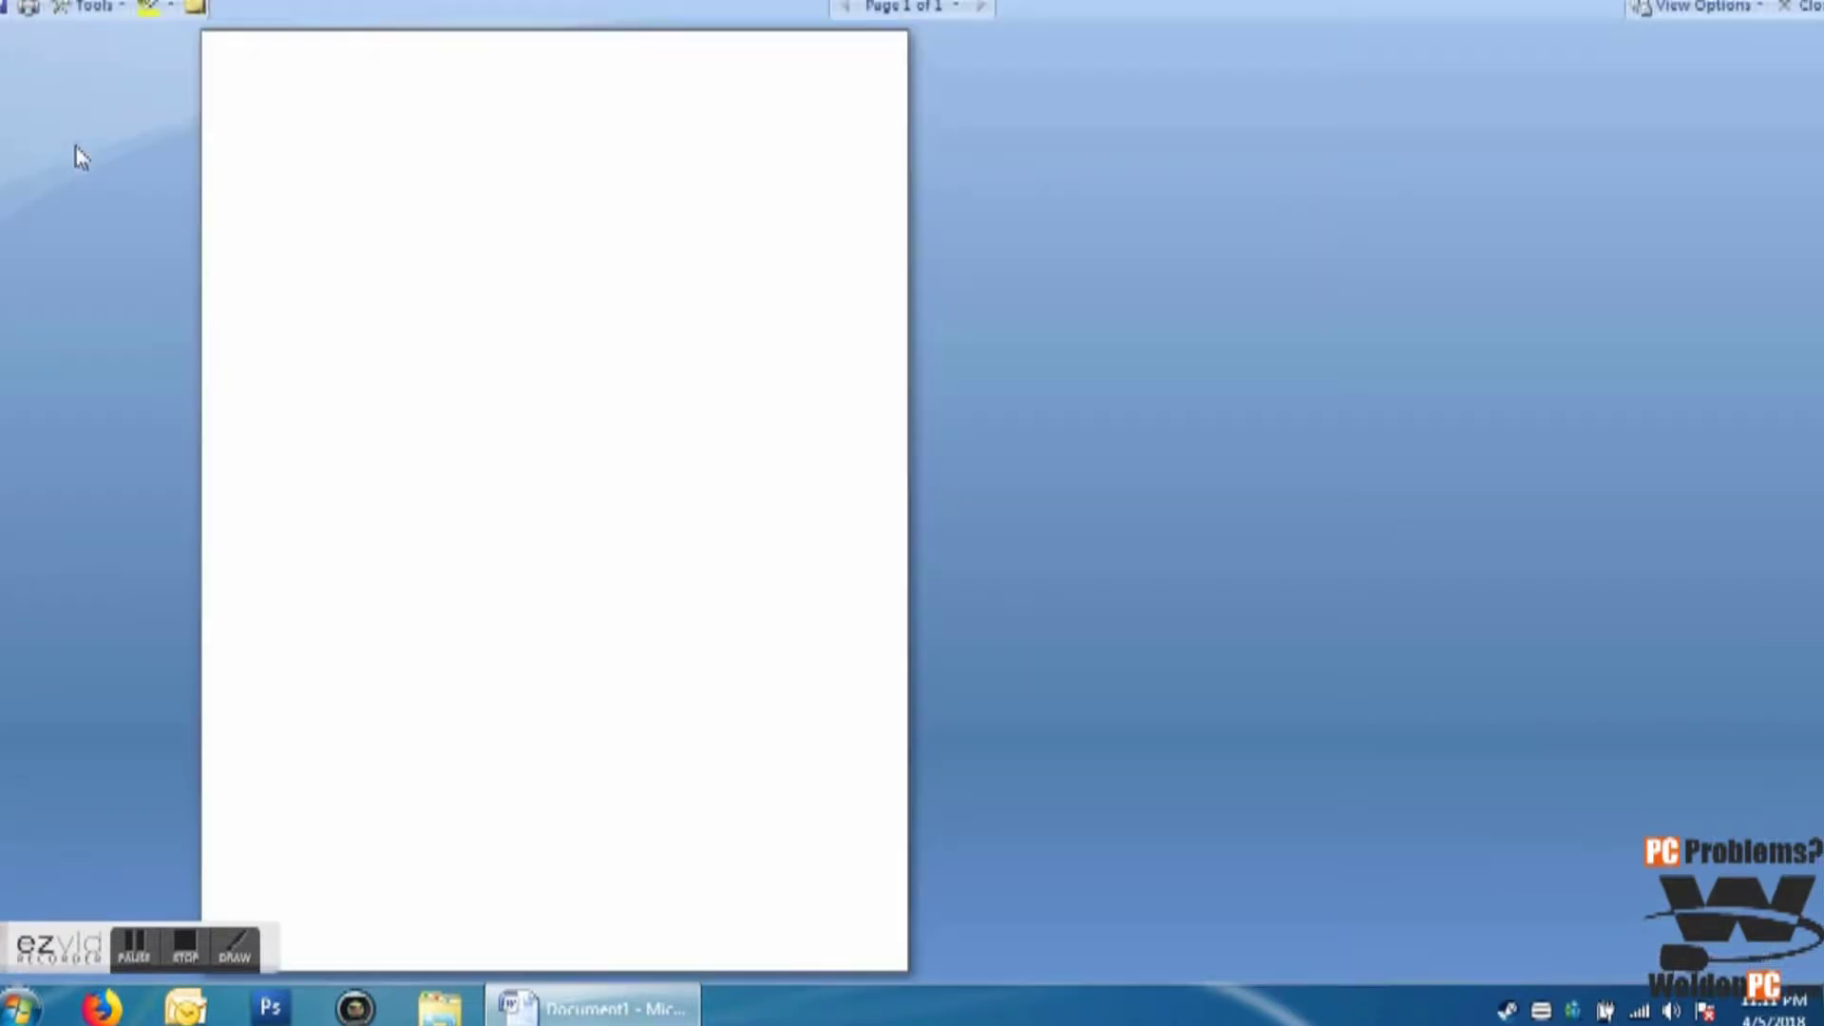
{"action": "left_click", "coordinate": [1813, 10]}
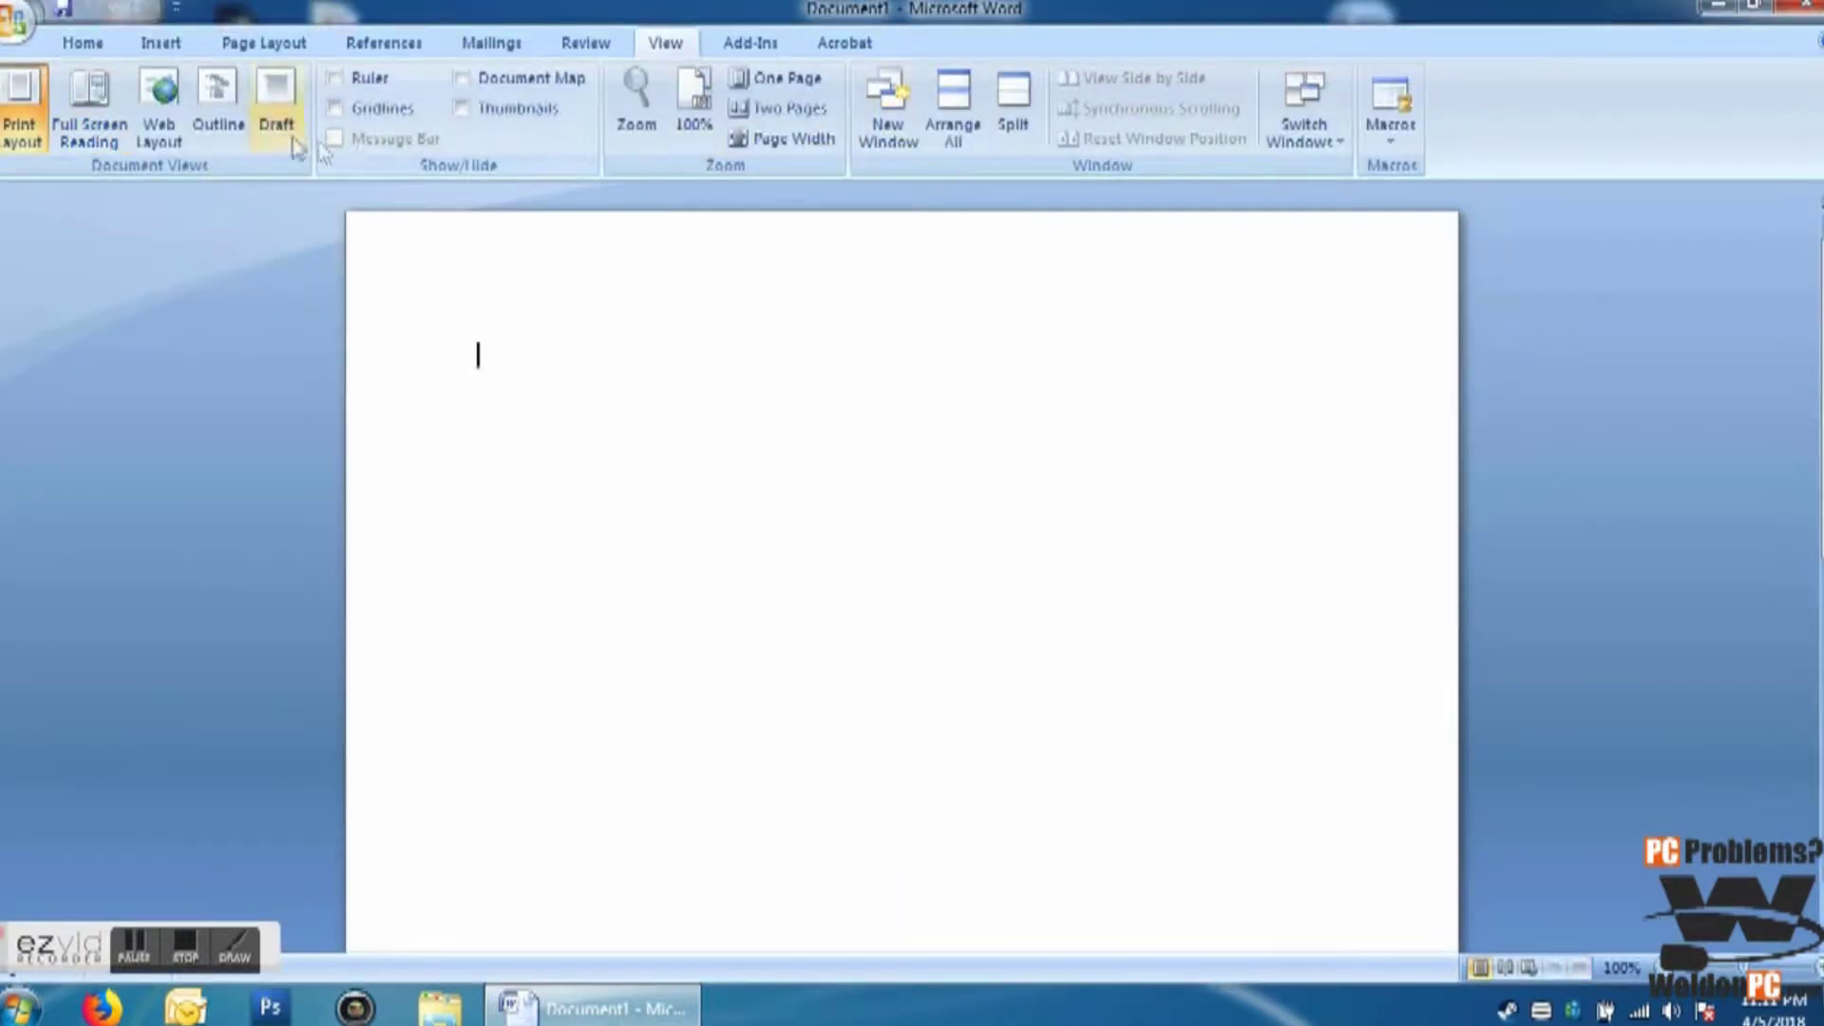
{"action": "left_click", "coordinate": [160, 119]}
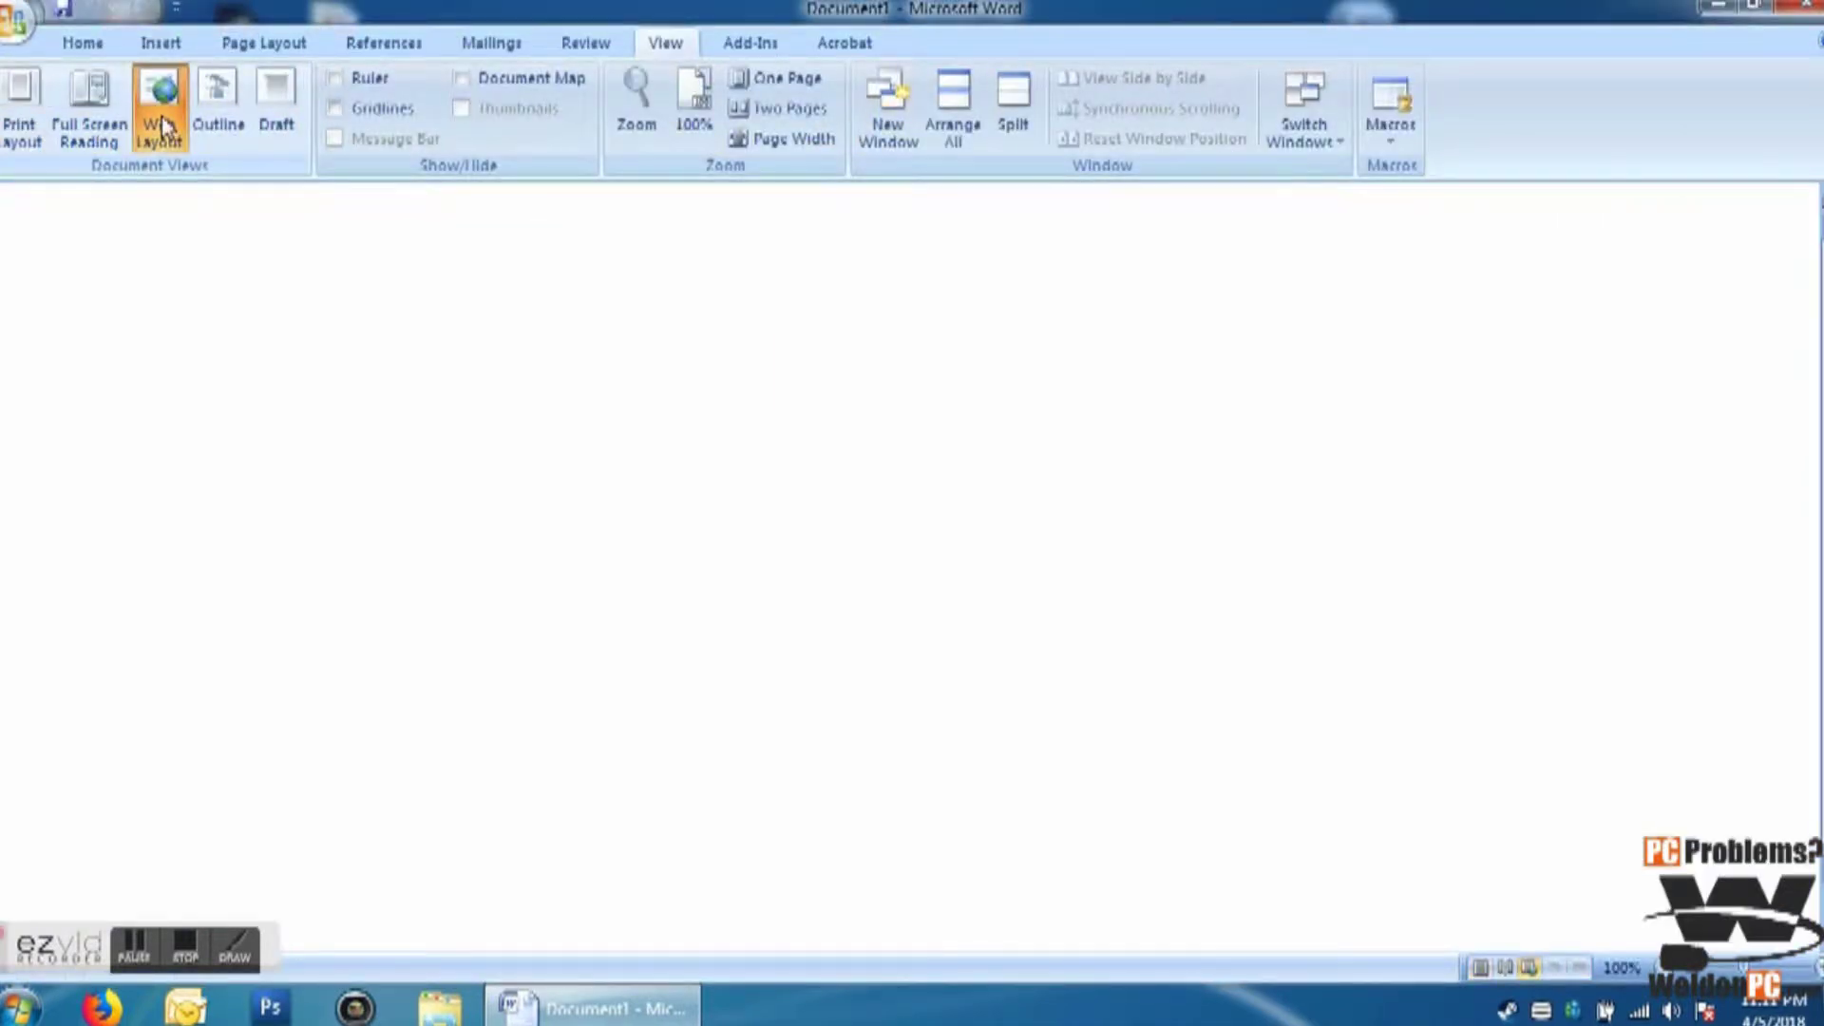
{"action": "left_click", "coordinate": [219, 114]}
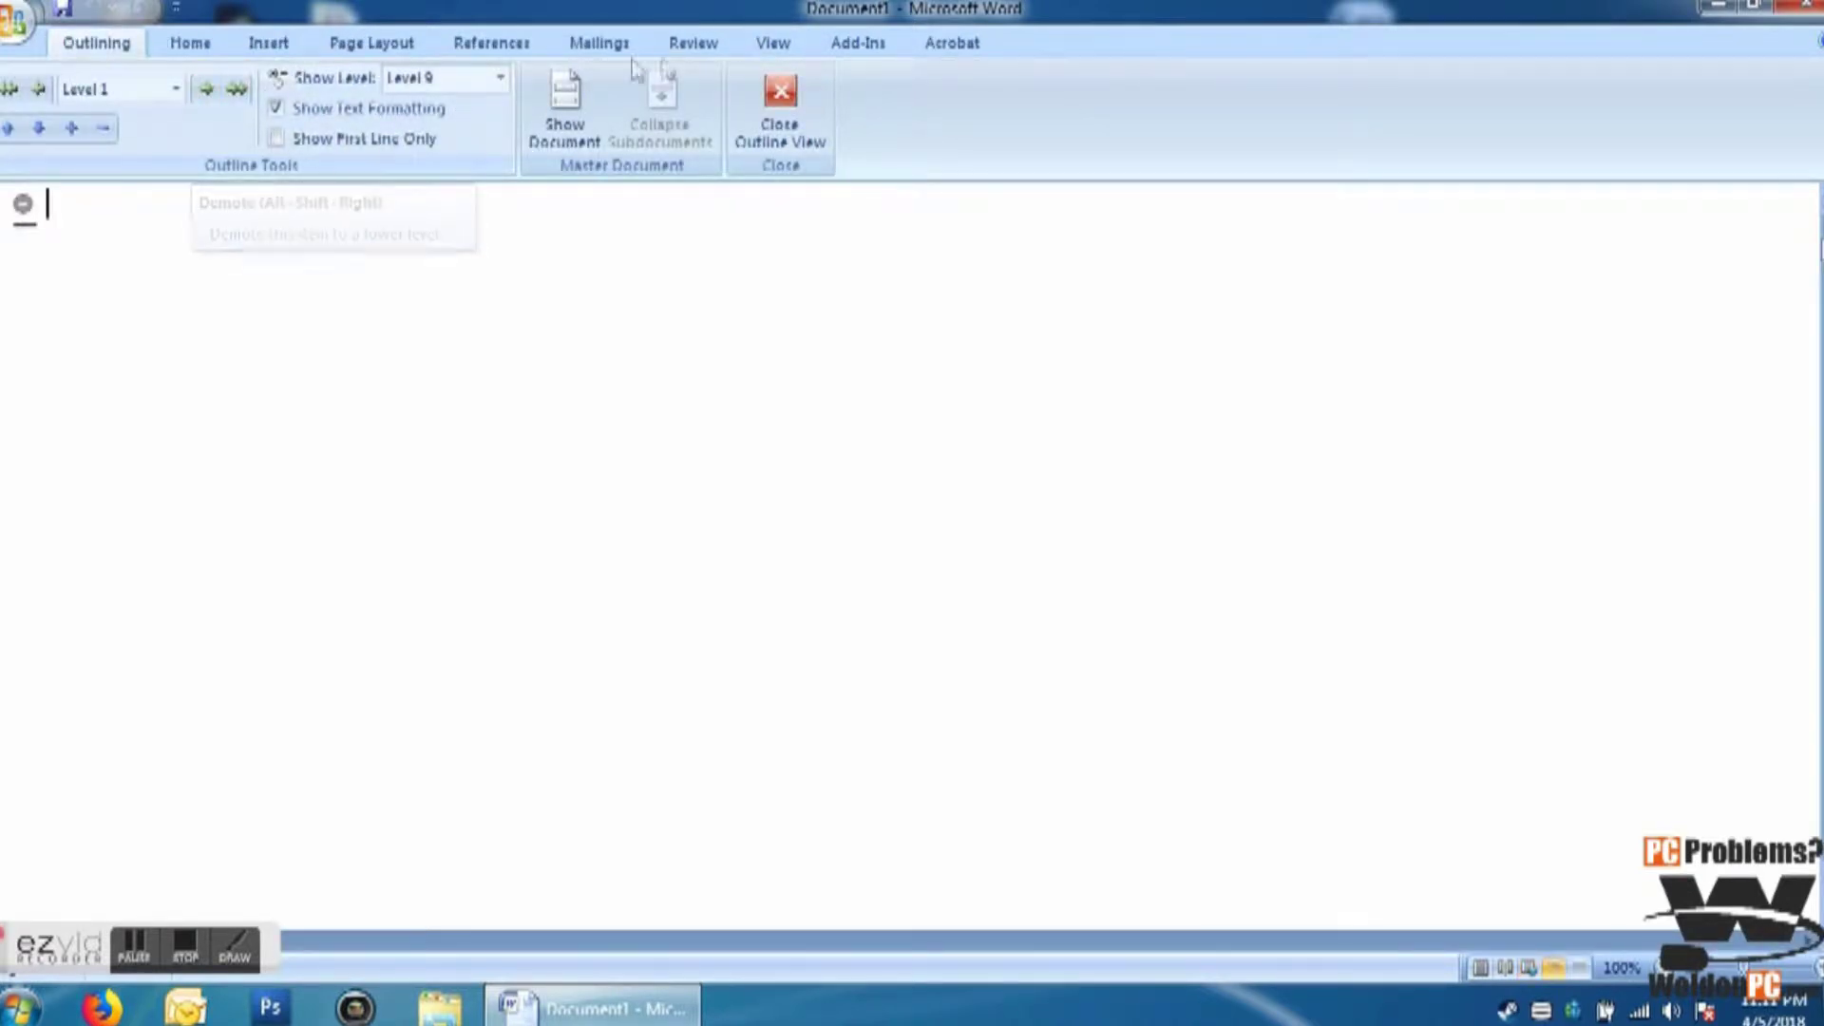
{"action": "left_click", "coordinate": [772, 43]}
{"action": "left_click", "coordinate": [277, 113]}
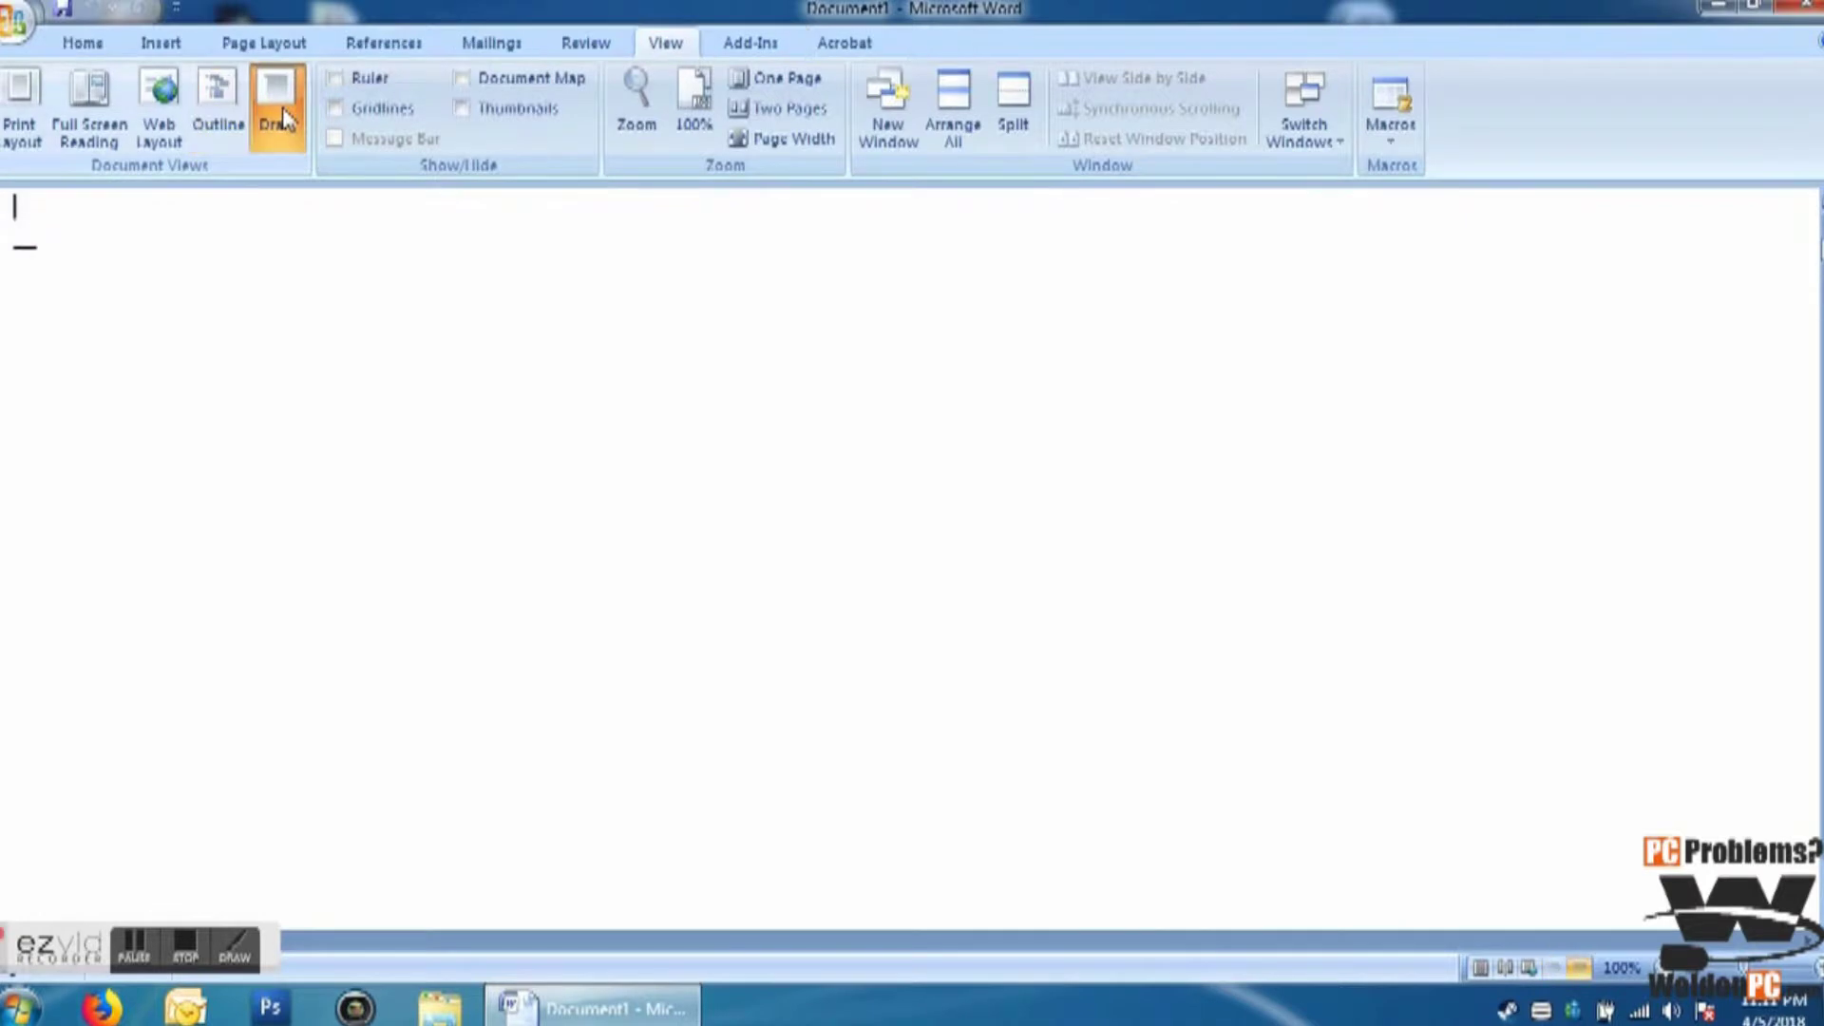
{"action": "left_click", "coordinate": [21, 105]}
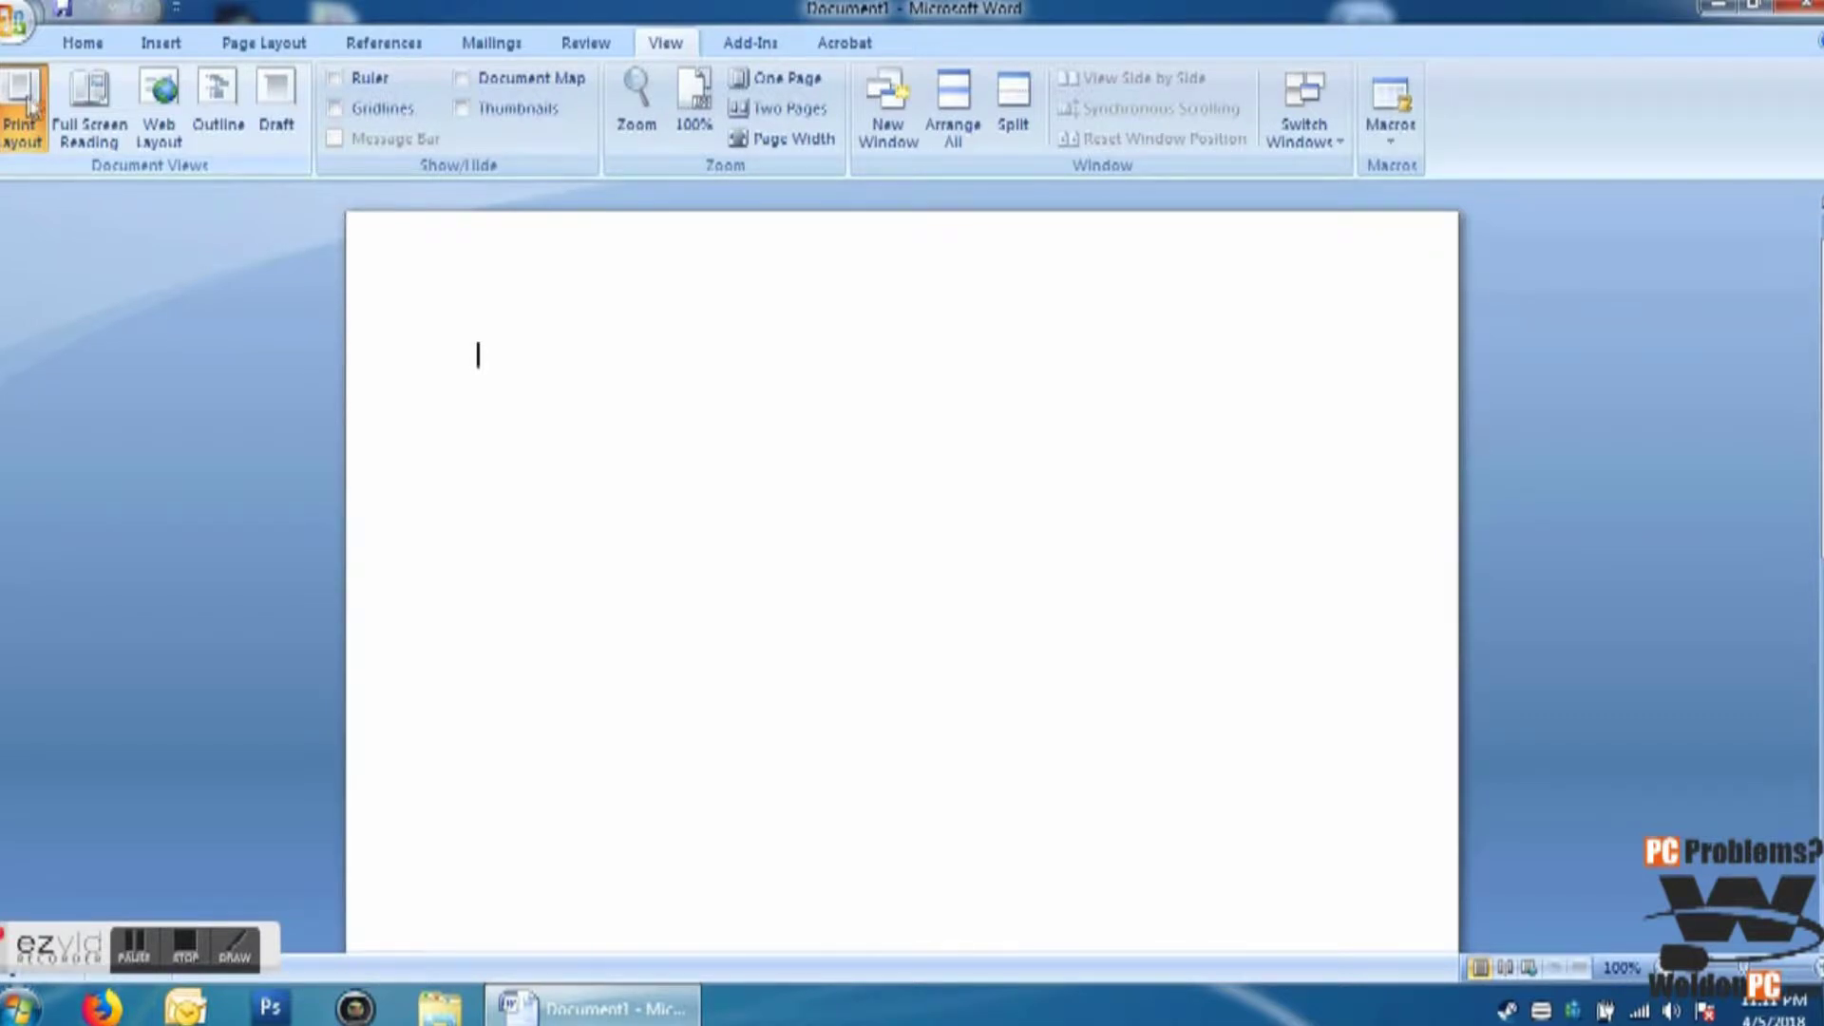
Step: Show and hide the ruler, and do the same with the page gridlines
{"action": "left_click", "coordinate": [336, 80]}
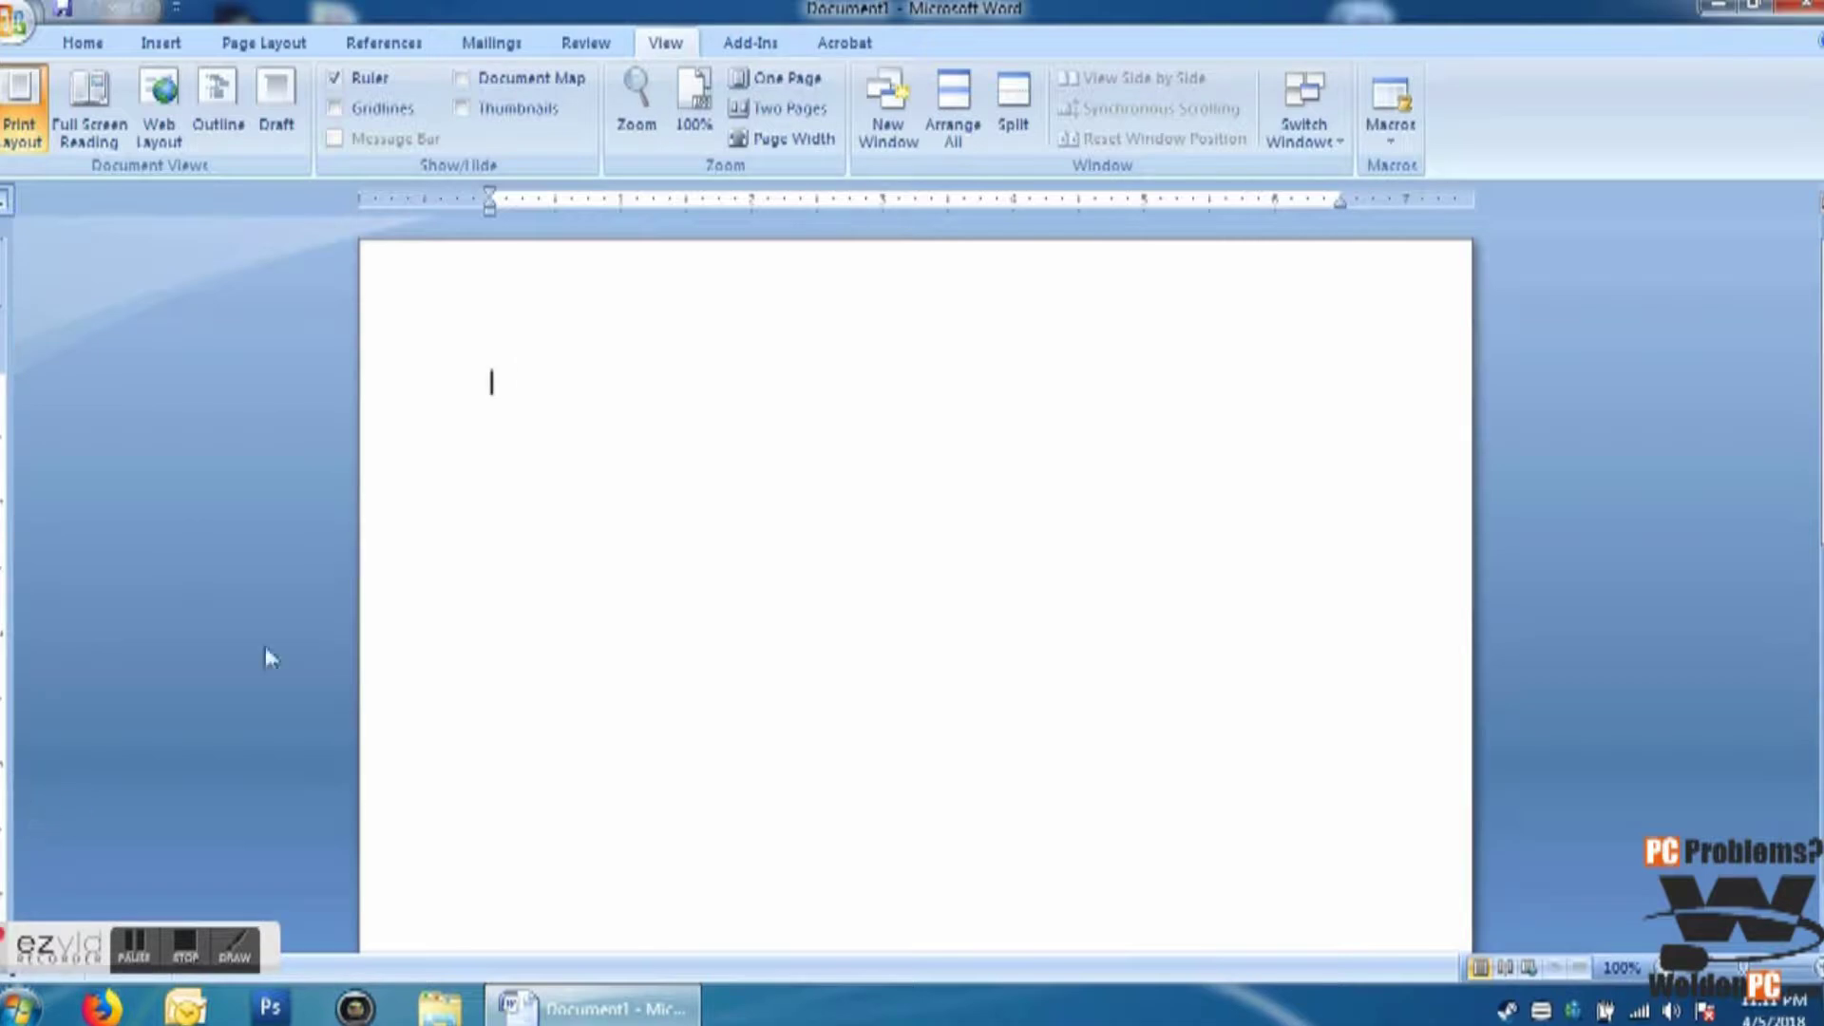
{"action": "left_click", "coordinate": [334, 80]}
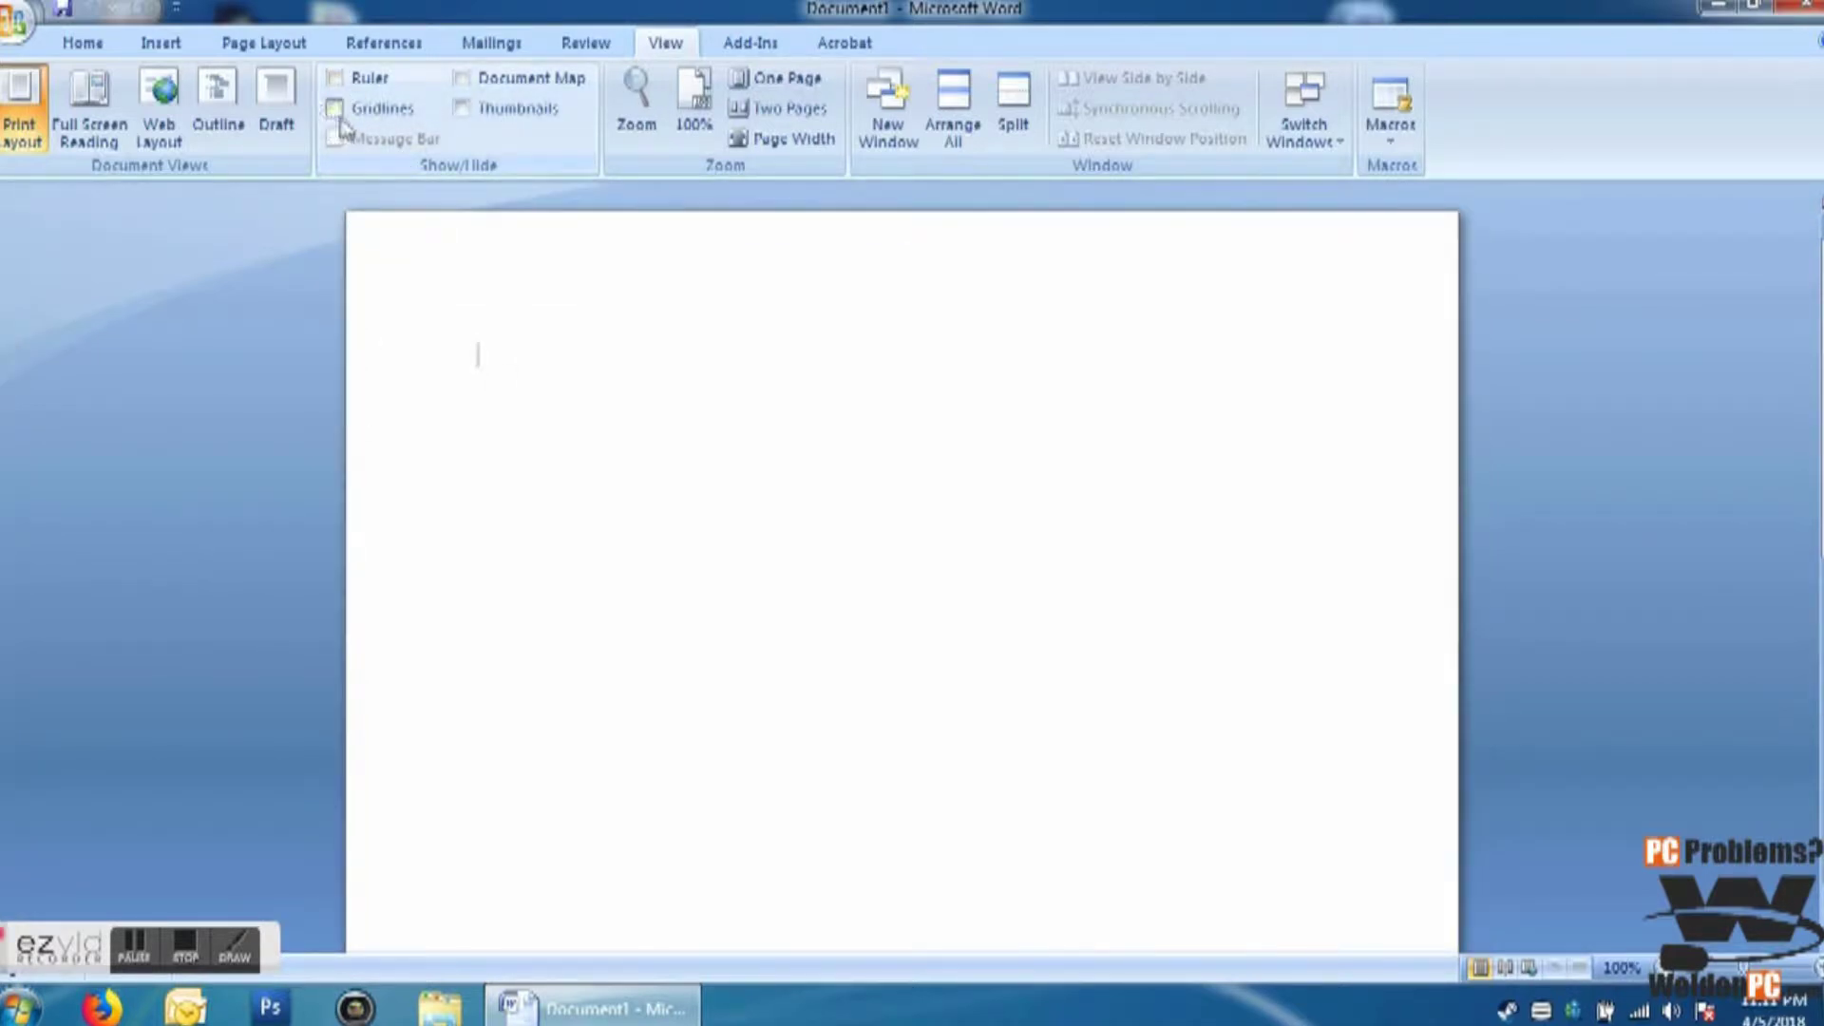
{"action": "left_click", "coordinate": [334, 109]}
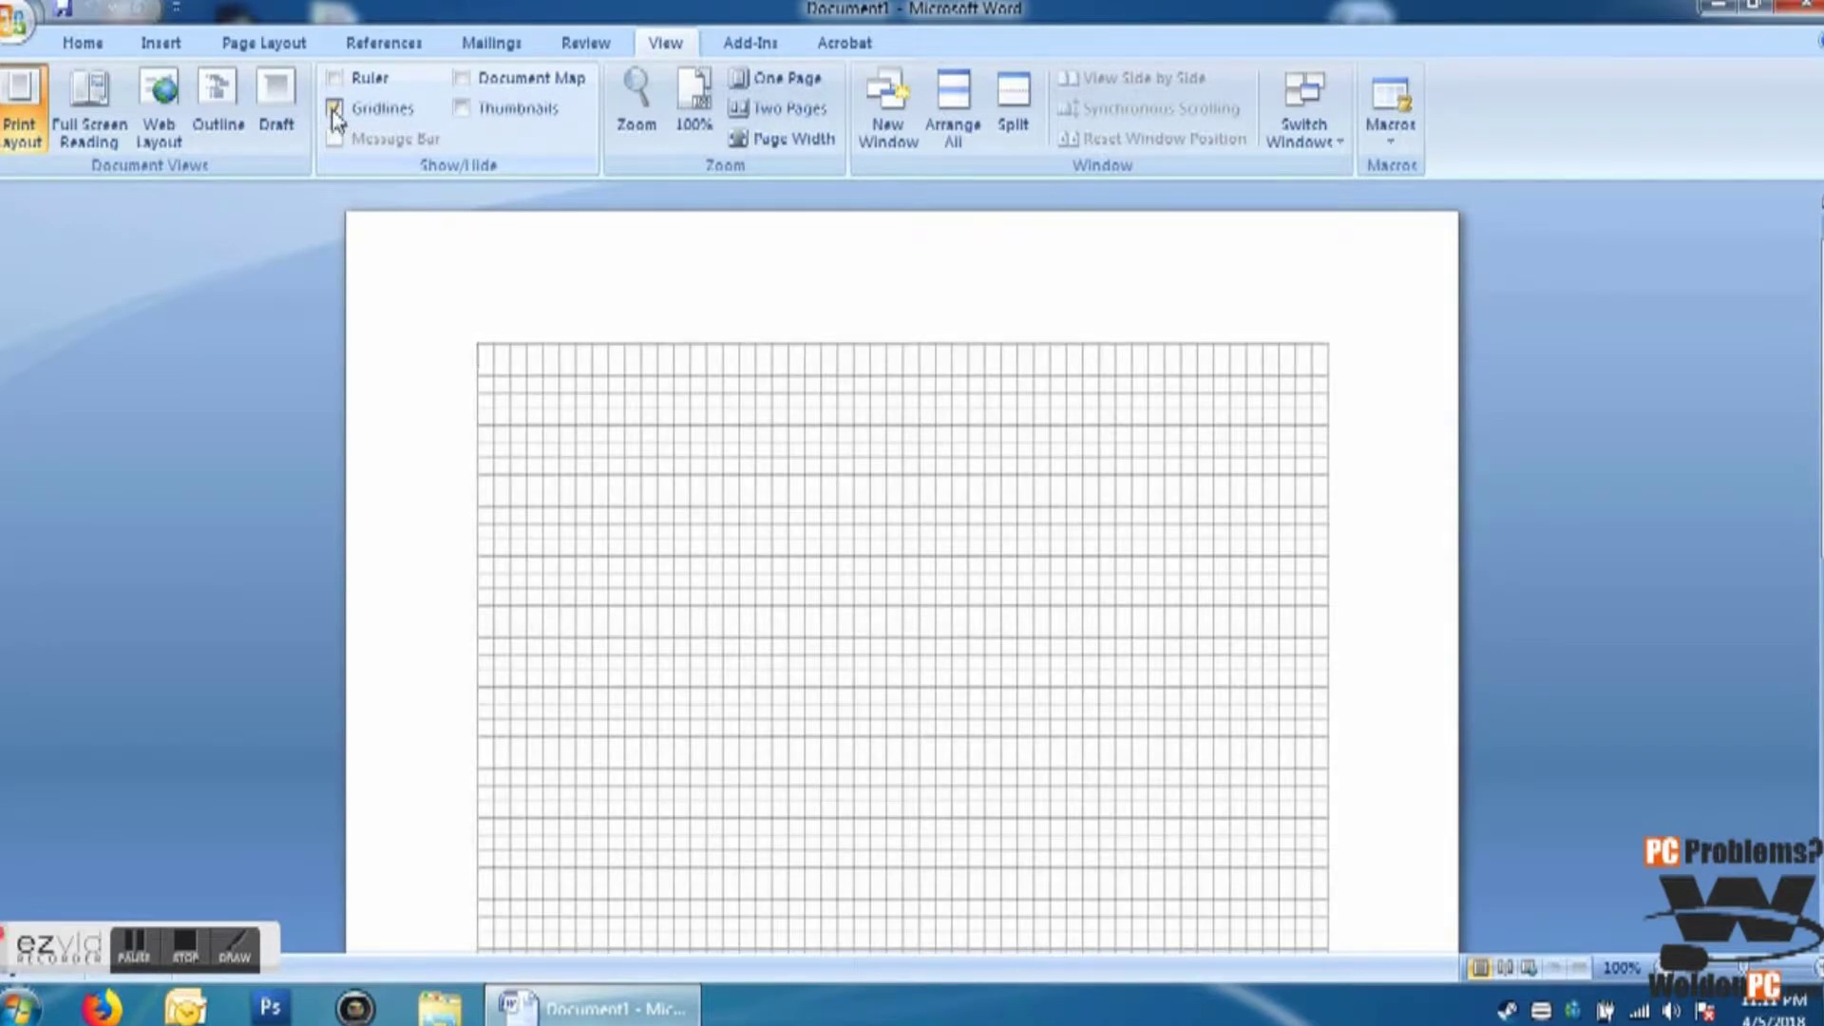
{"action": "left_click", "coordinate": [334, 109]}
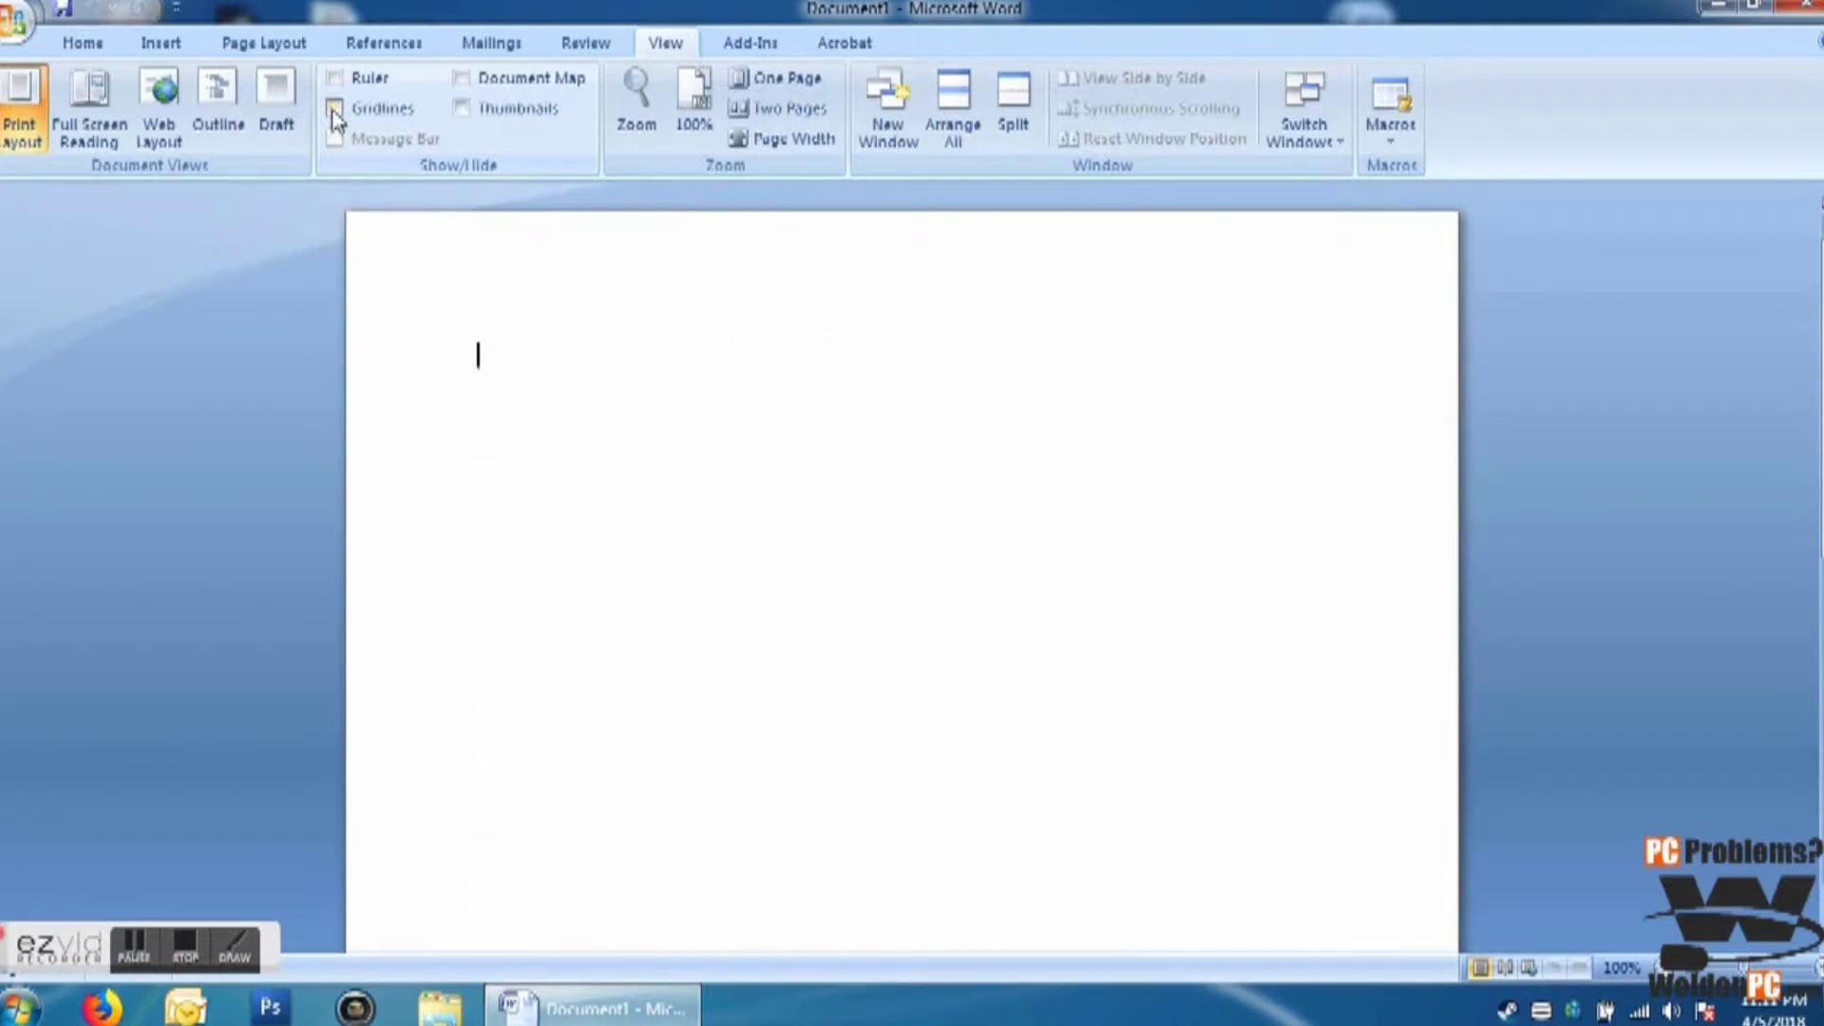
Step: Enter the lines "Title of my Document", "Sub Heading", "Name", "Address", "City, State, Zip" and "Phone Number"
{"action": "left_click", "coordinate": [84, 45]}
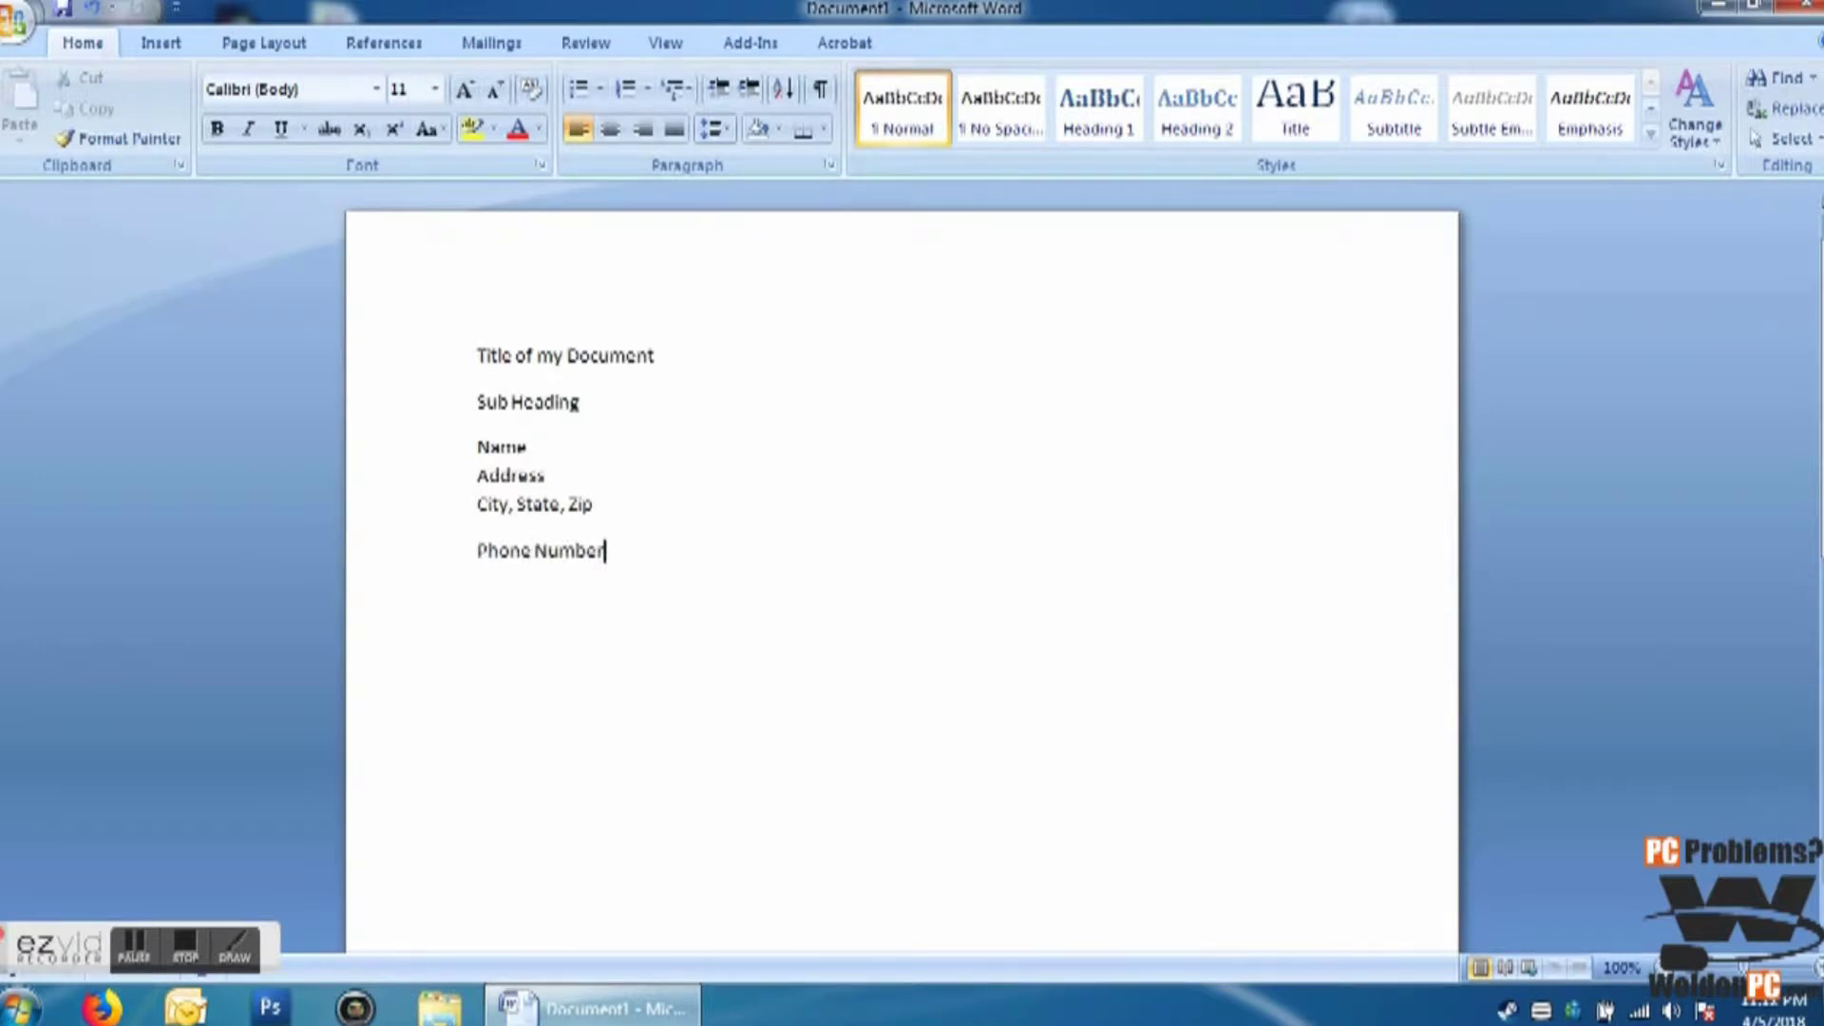
Step: Insert a page break after the "Phone Number" line, check the new page and return to the first page
{"action": "left_click", "coordinate": [180, 43]}
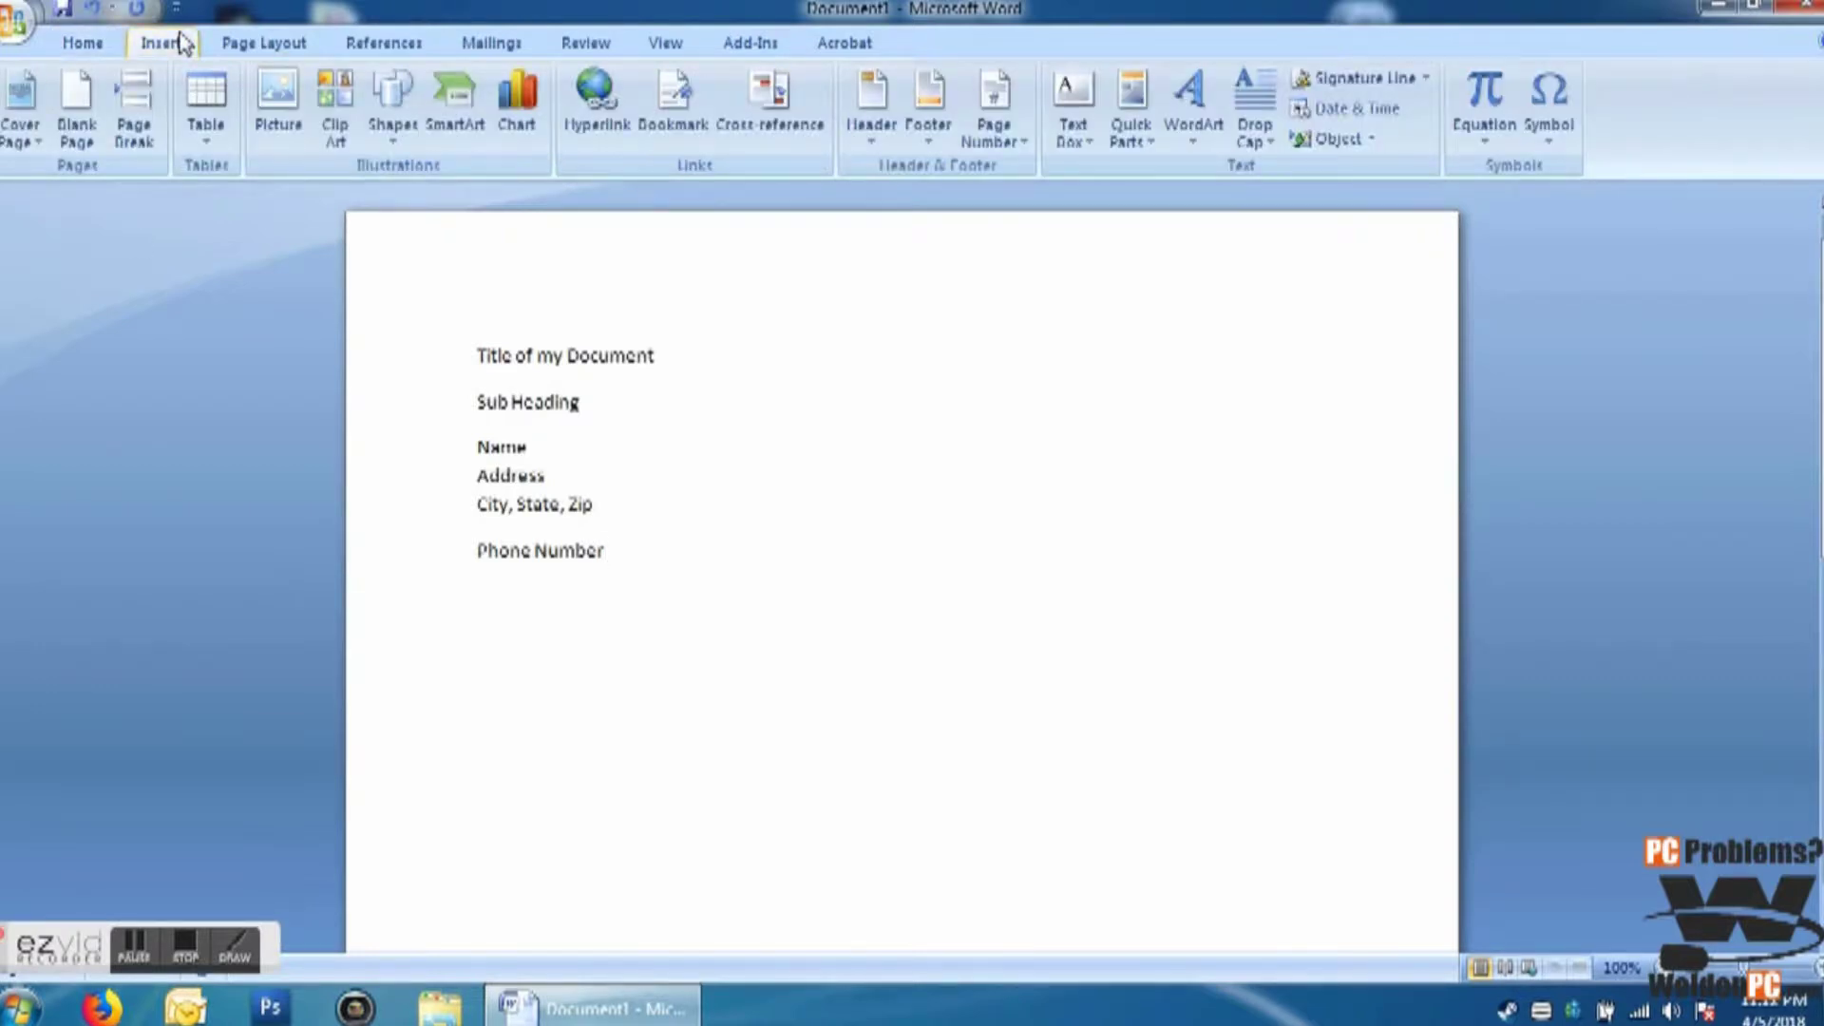
{"action": "left_click", "coordinate": [134, 133]}
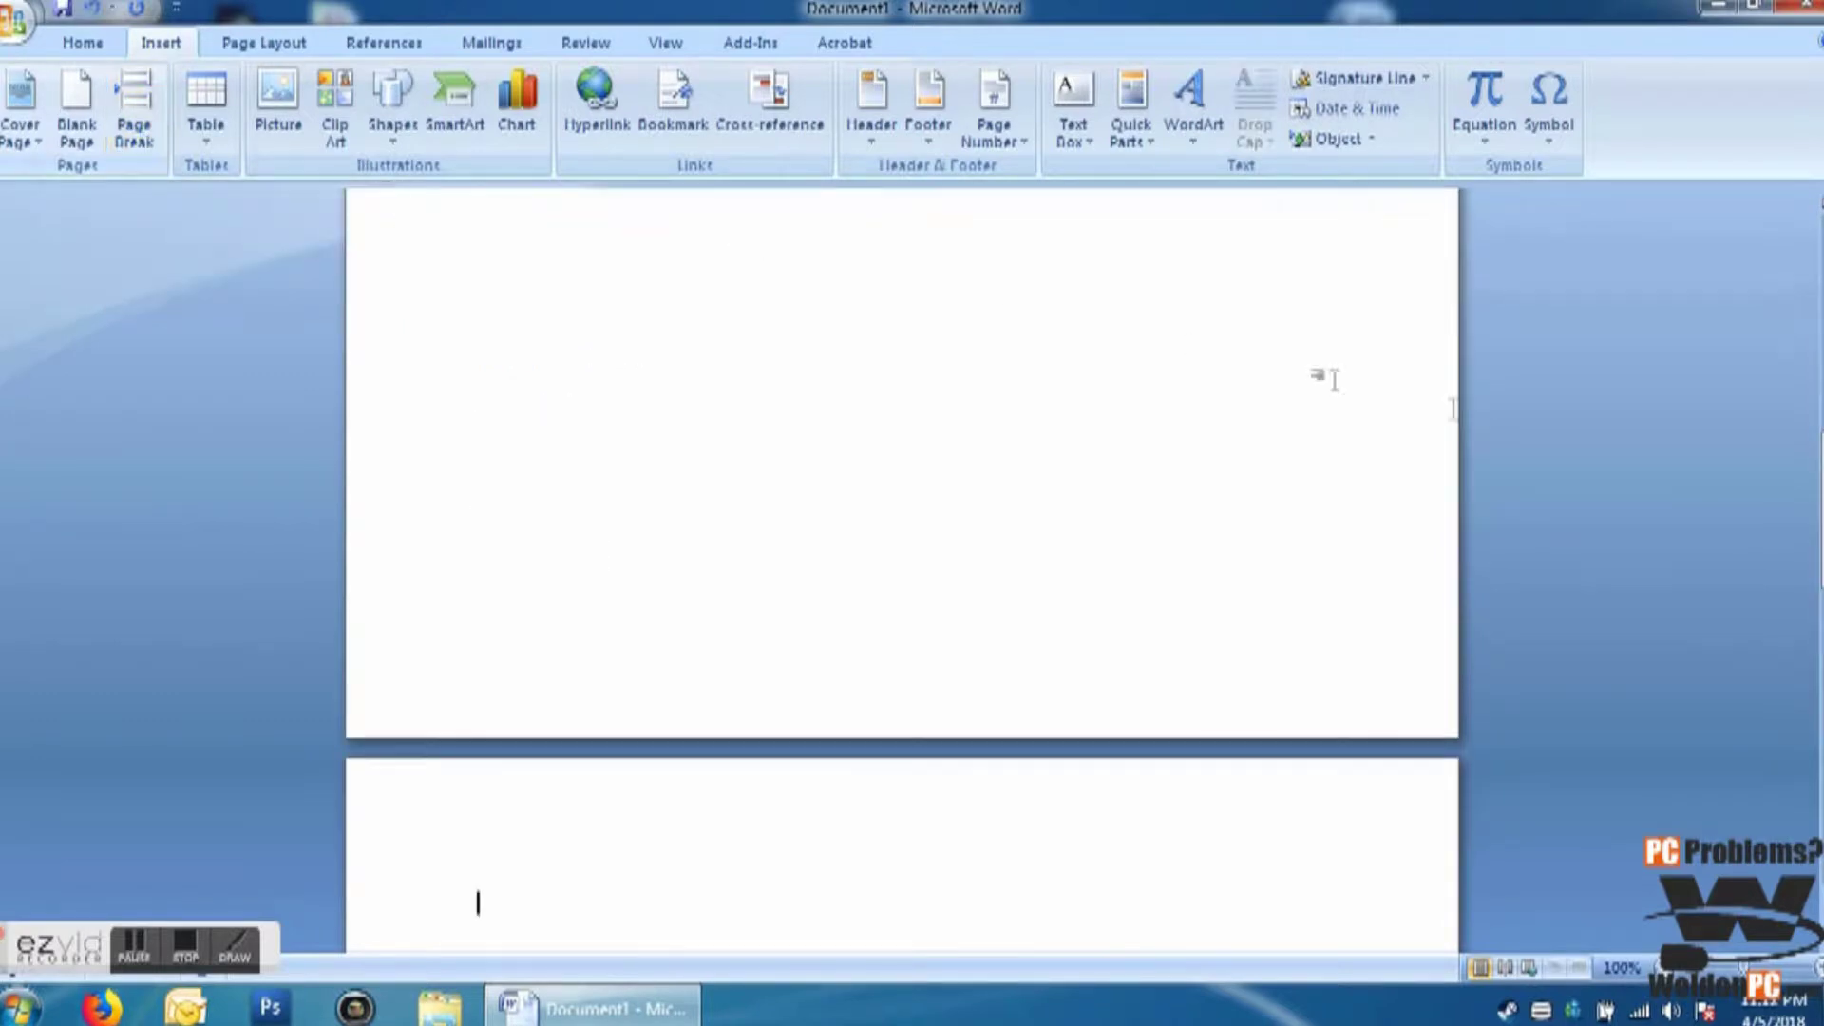
{"action": "left_click_drag", "start_coordinate": [1819, 485], "coordinate": [1820, 537]}
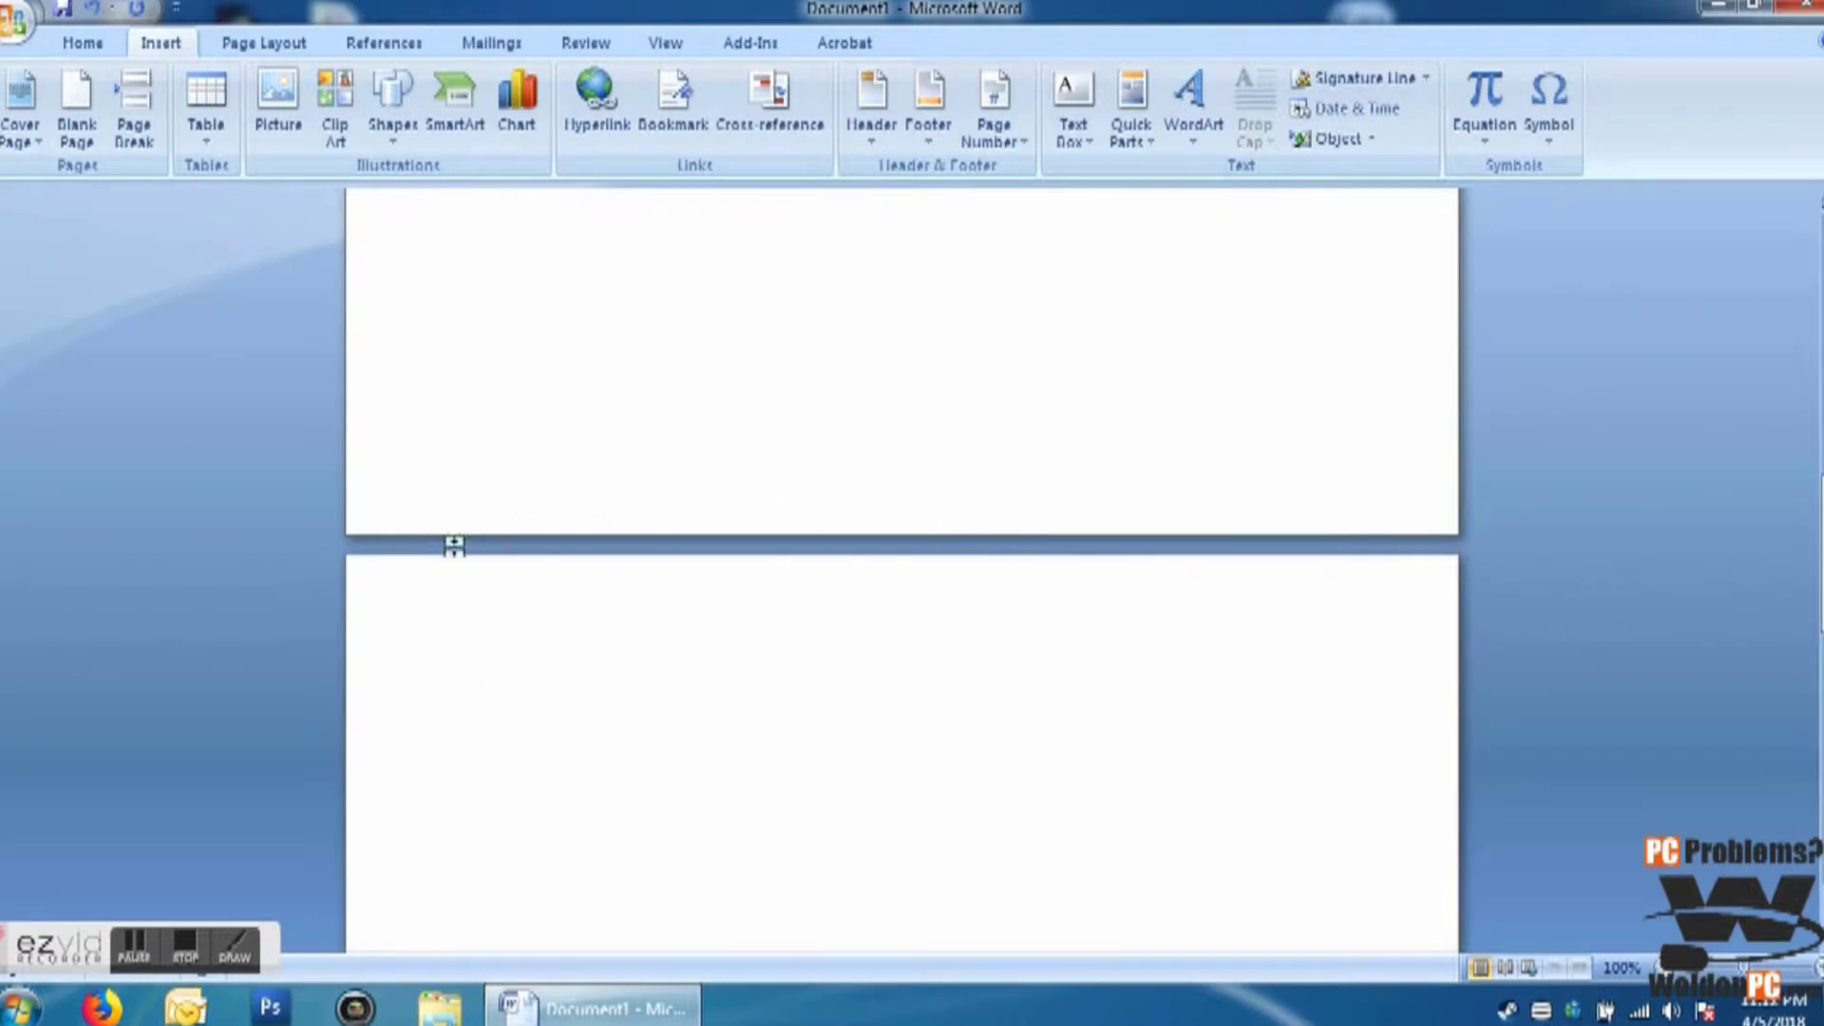
{"action": "left_click_drag", "start_coordinate": [1817, 538], "coordinate": [1813, 408]}
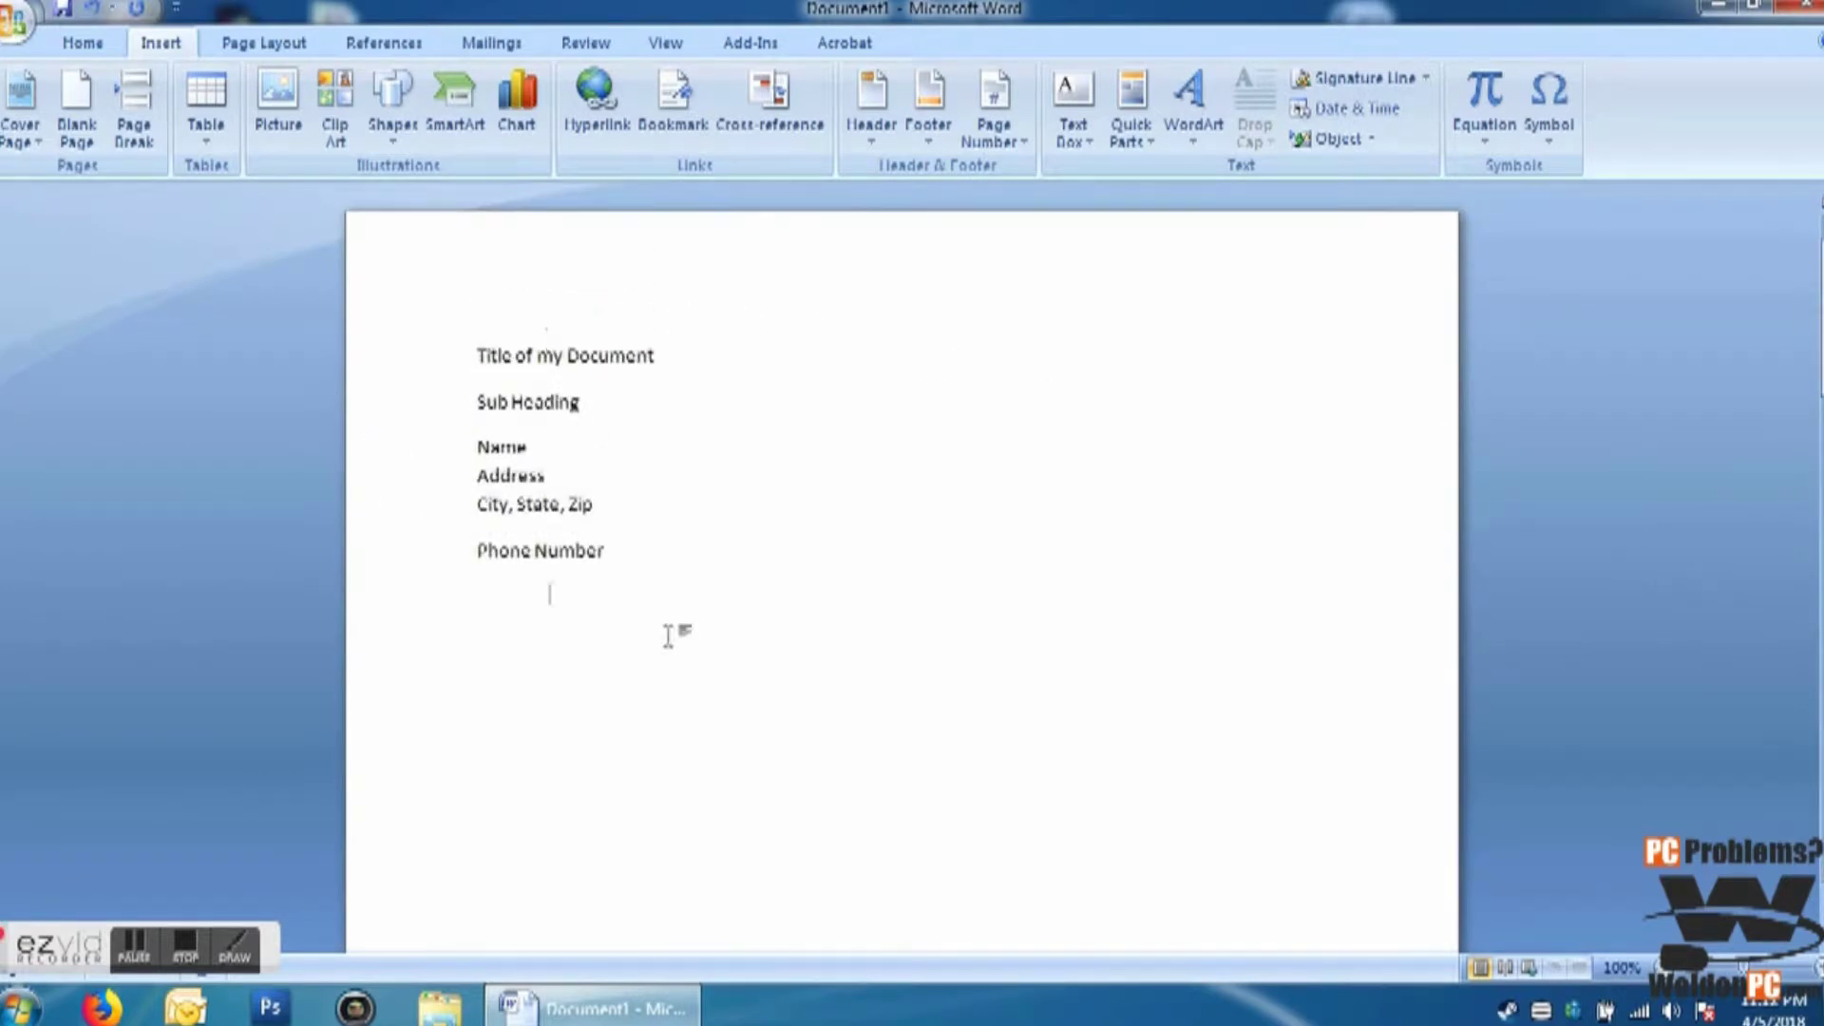
Step: Change the font of the "Title of my Document" line to Antique Olive Compact
{"action": "left_click_drag", "start_coordinate": [671, 353], "coordinate": [491, 366]}
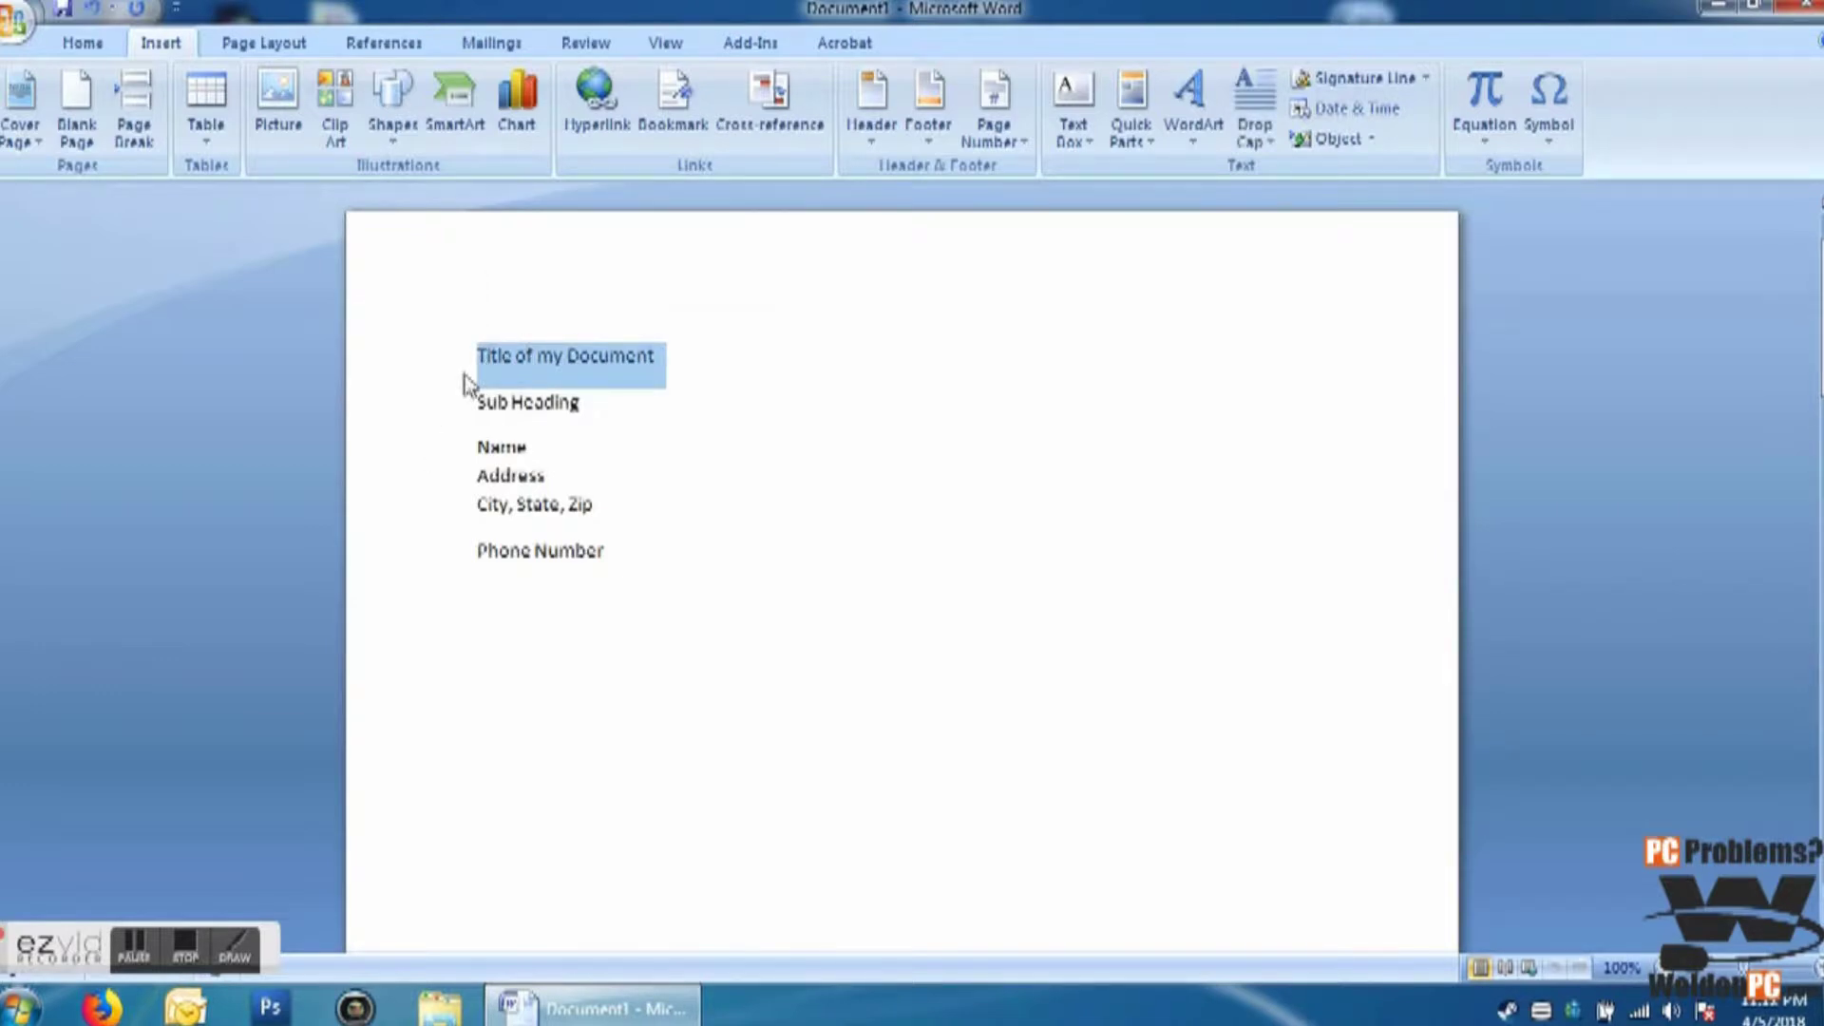
{"action": "left_click", "coordinate": [84, 44]}
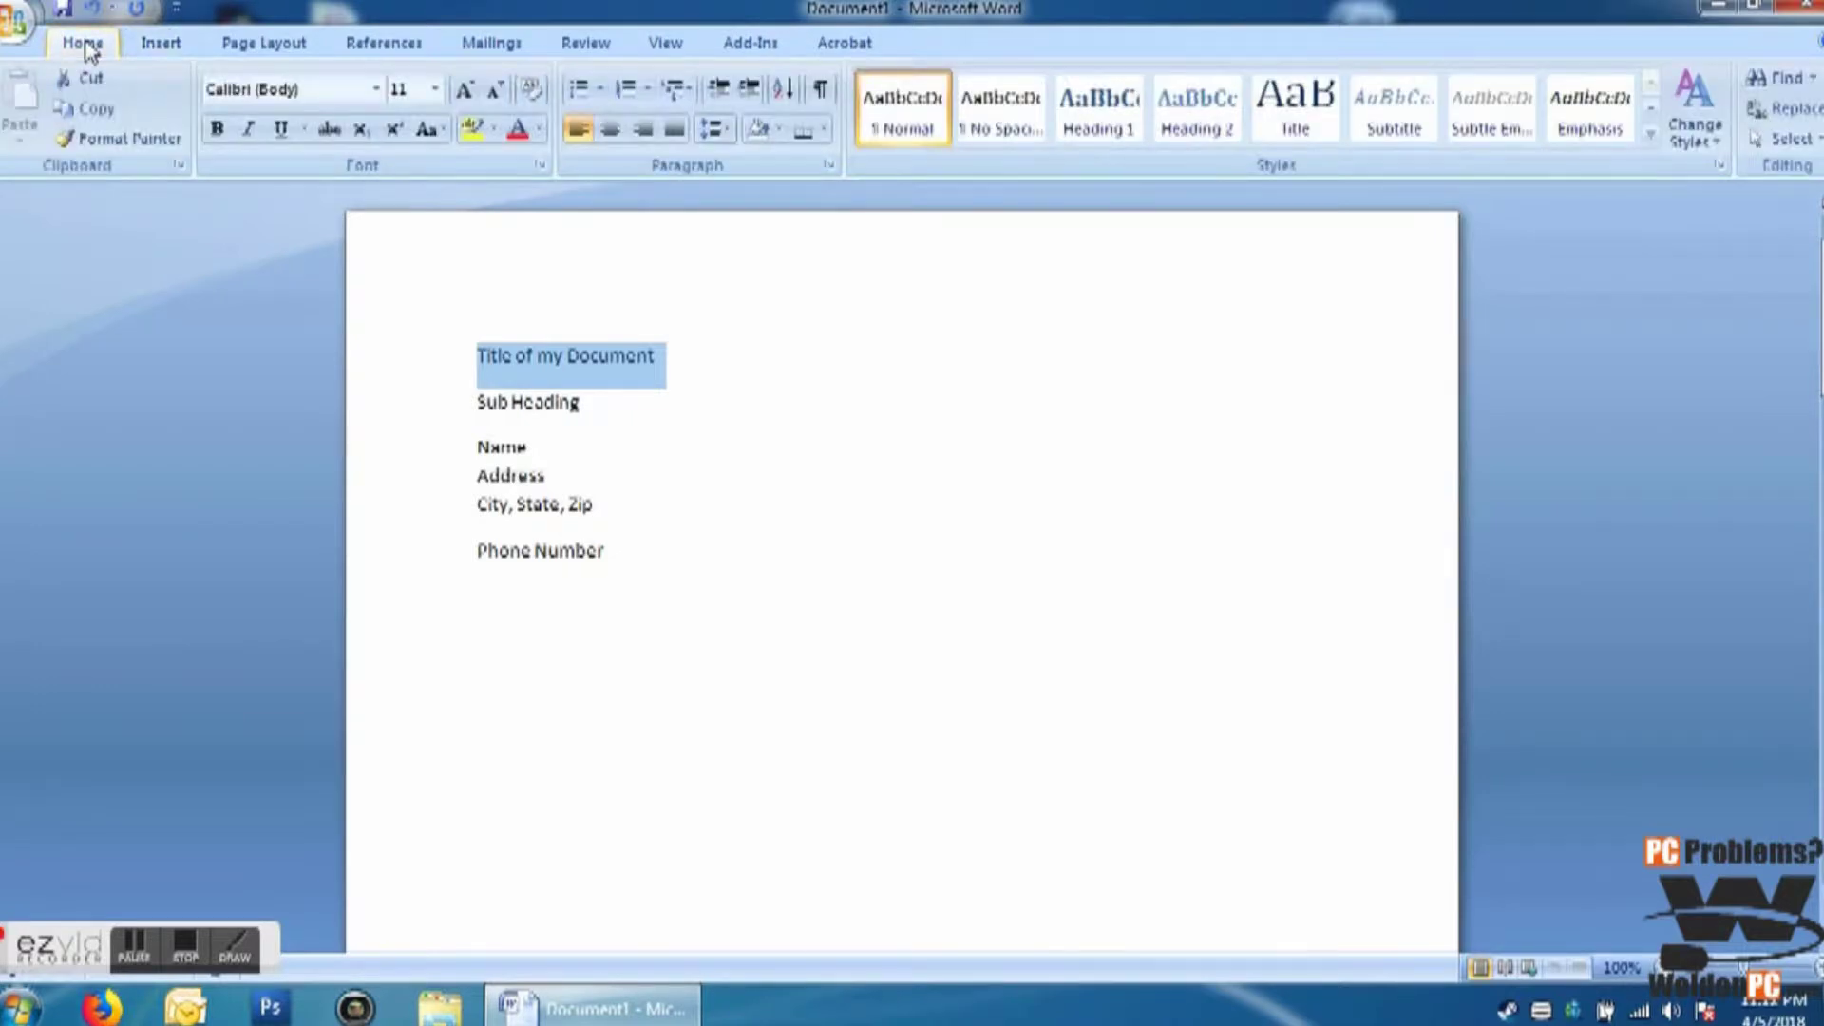
{"action": "left_click", "coordinate": [377, 91]}
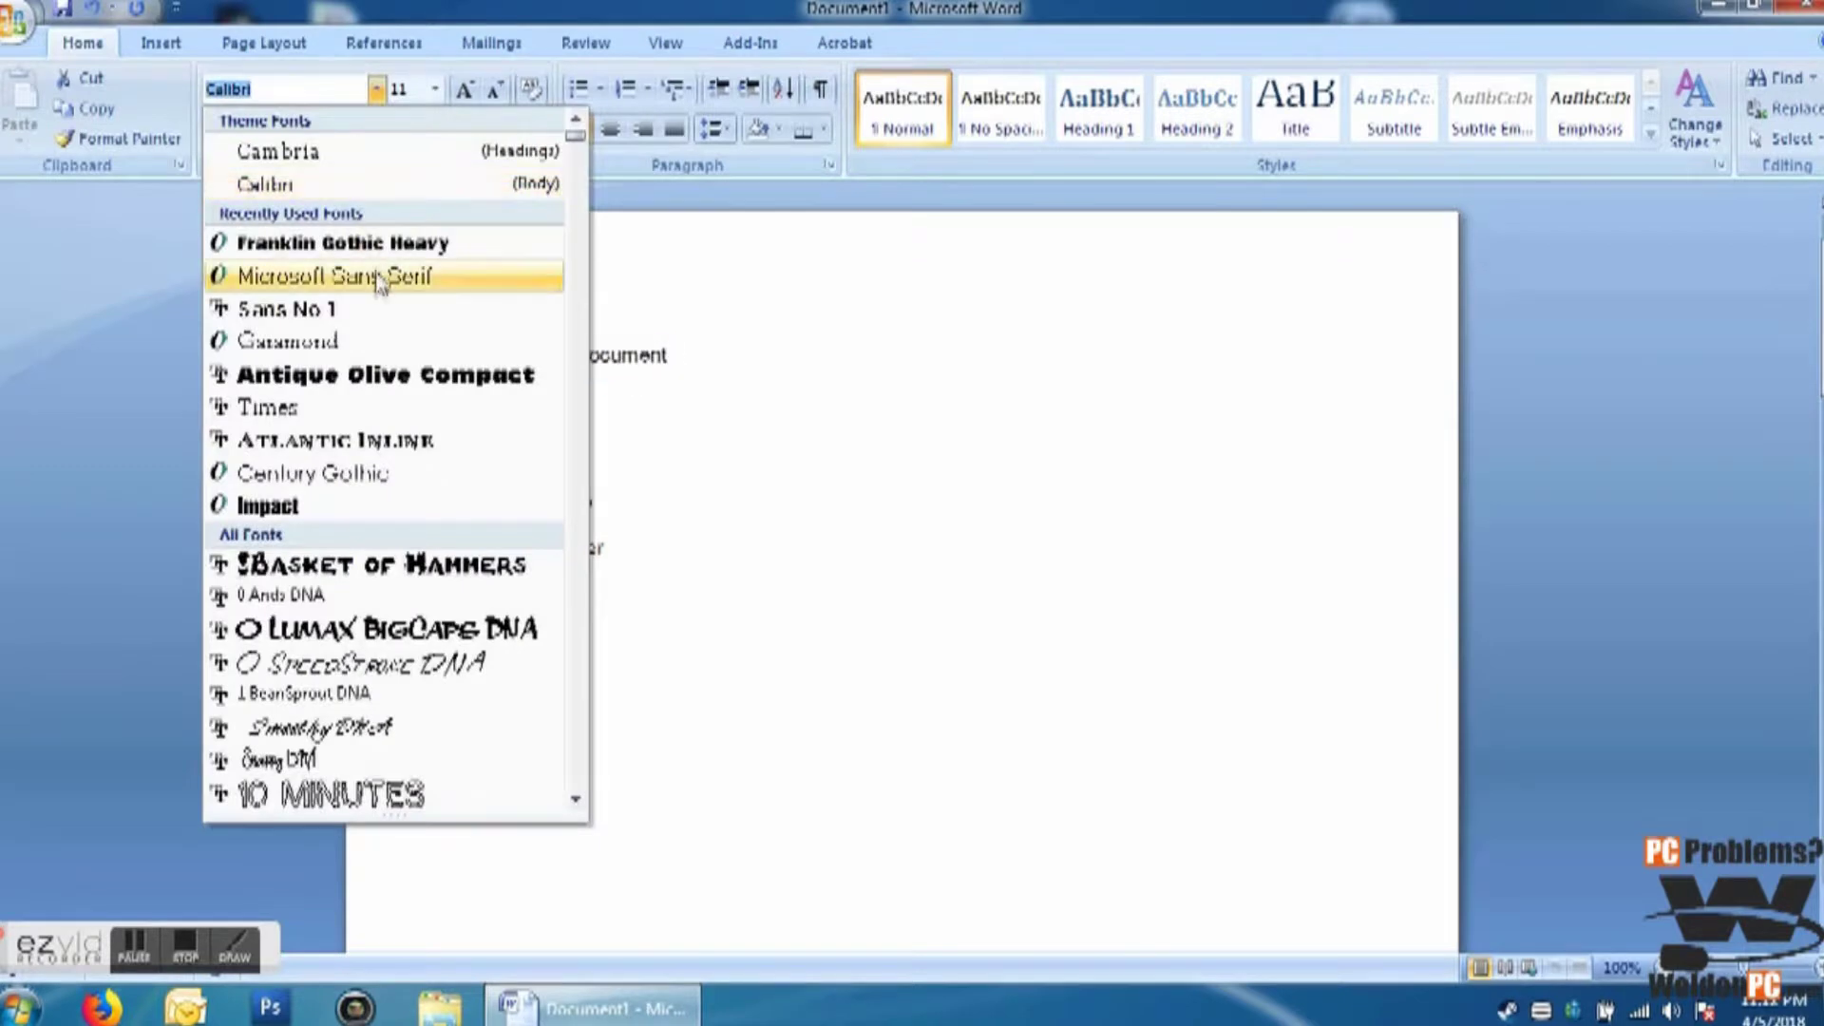
{"action": "left_click", "coordinate": [370, 380]}
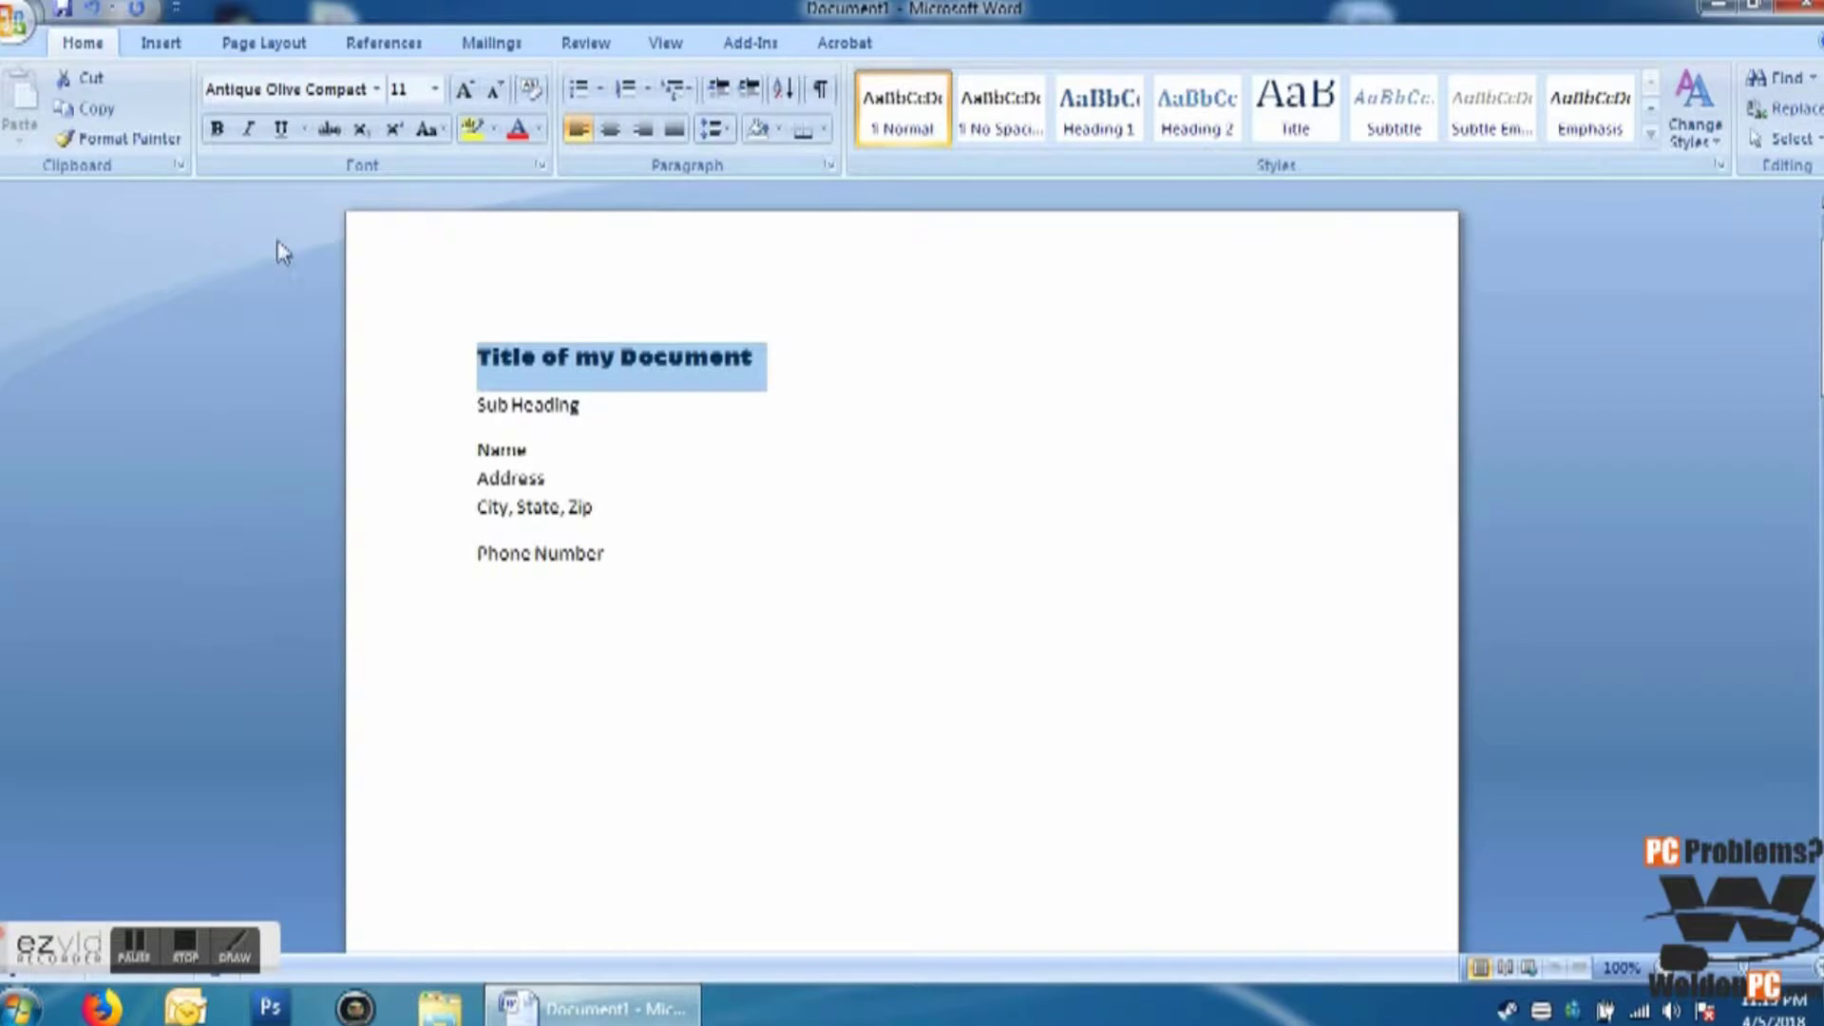
Step: Try growing and shrinking the title text stepwise, and set its font size to 26
{"action": "left_click", "coordinate": [465, 90]}
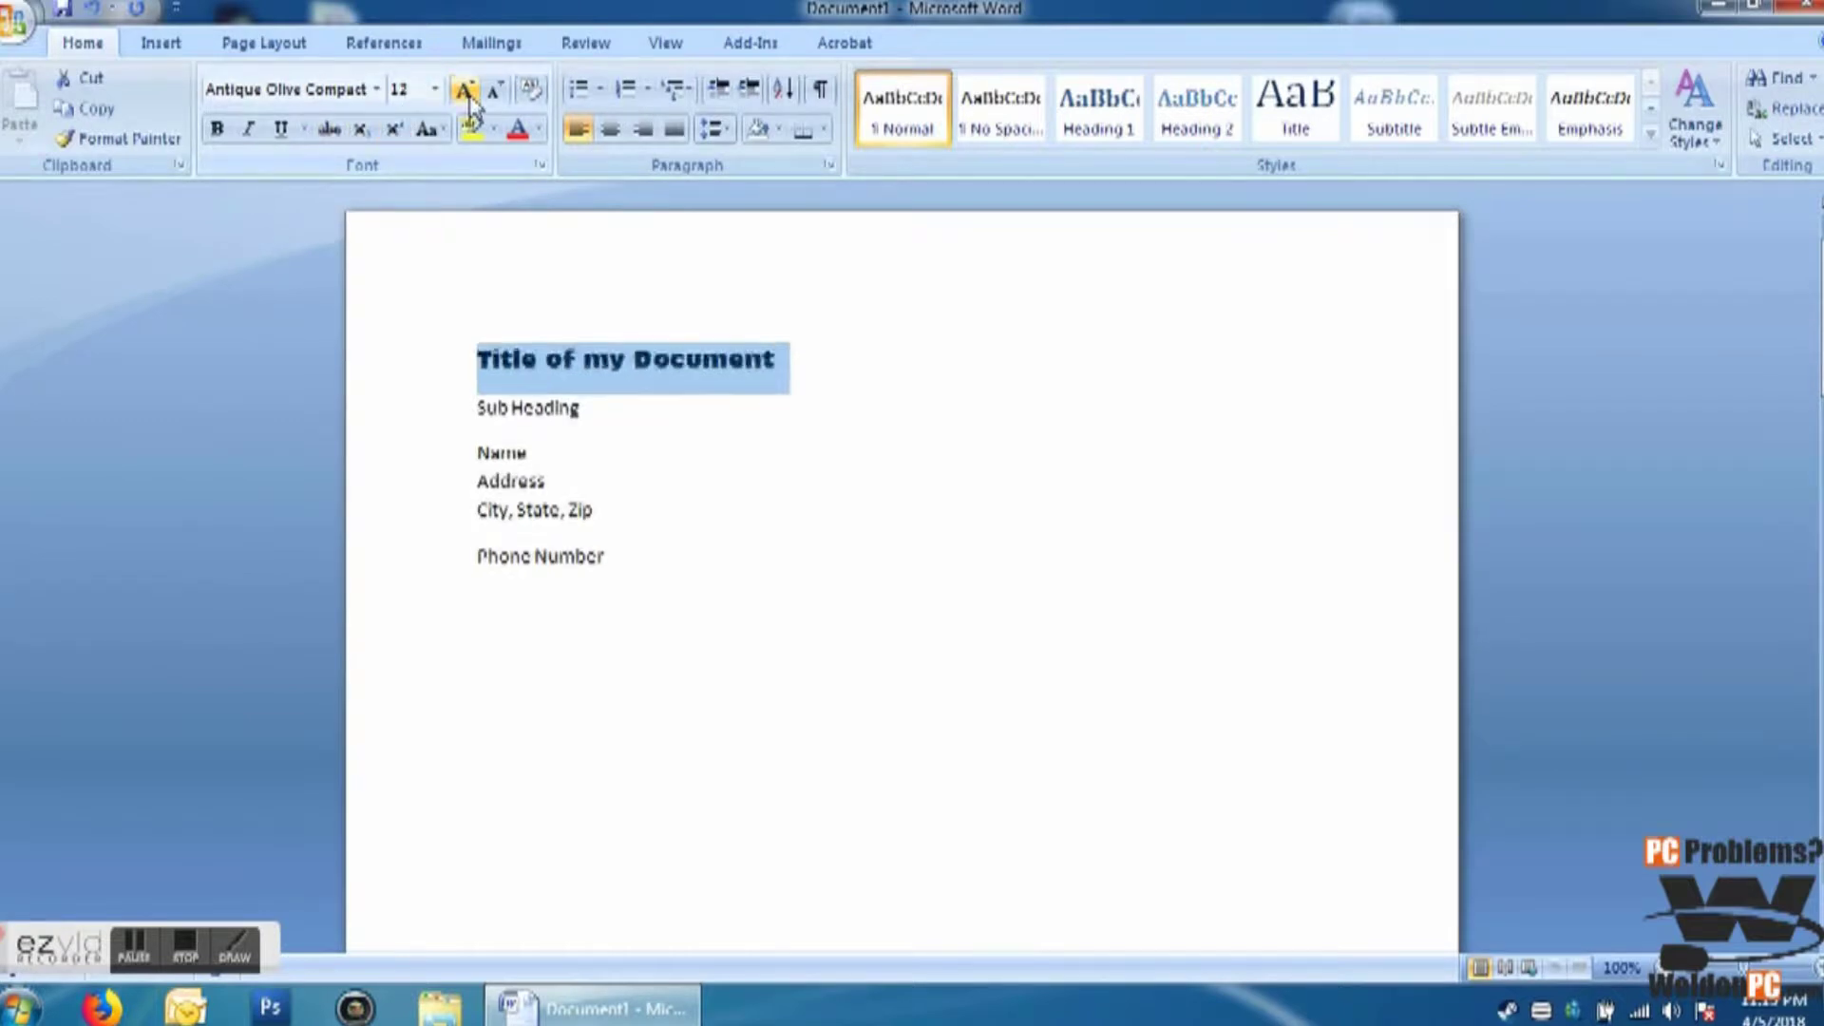
{"action": "left_click", "coordinate": [465, 90]}
{"action": "left_click", "coordinate": [465, 91]}
{"action": "left_click", "coordinate": [465, 90]}
{"action": "left_click", "coordinate": [465, 90]}
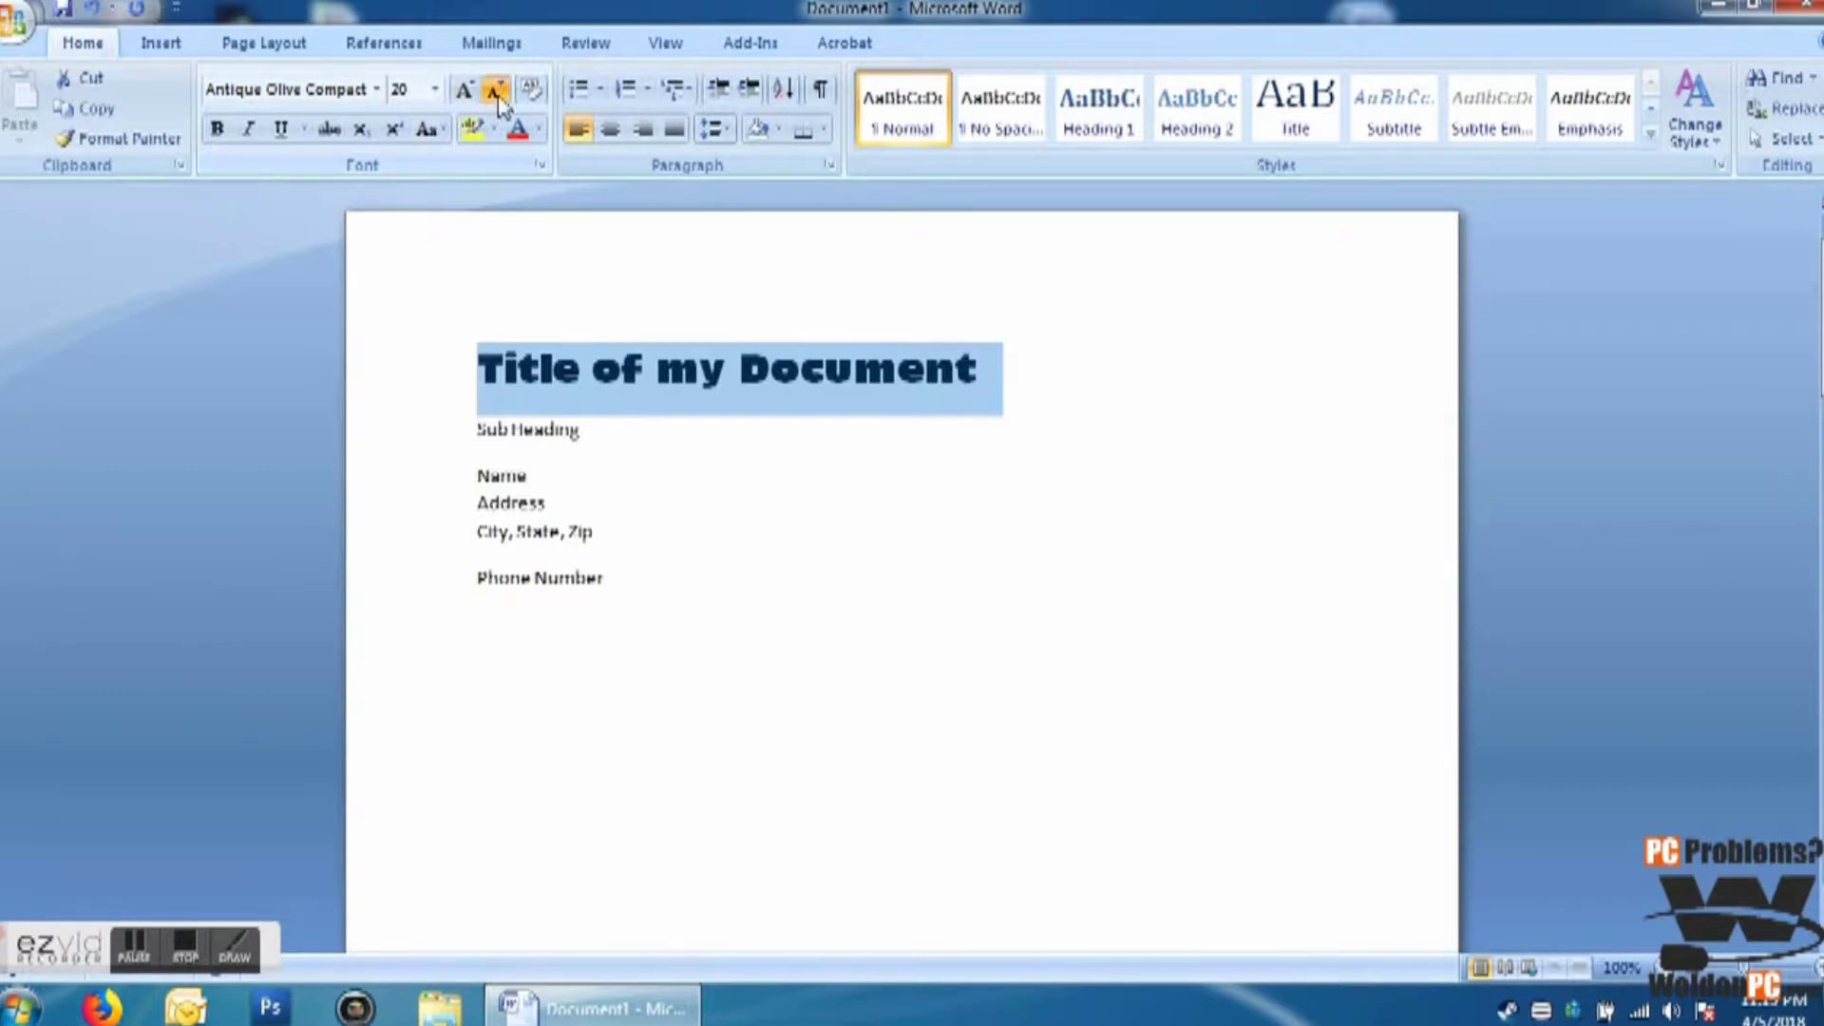
{"action": "left_click", "coordinate": [497, 92]}
{"action": "left_click", "coordinate": [435, 89]}
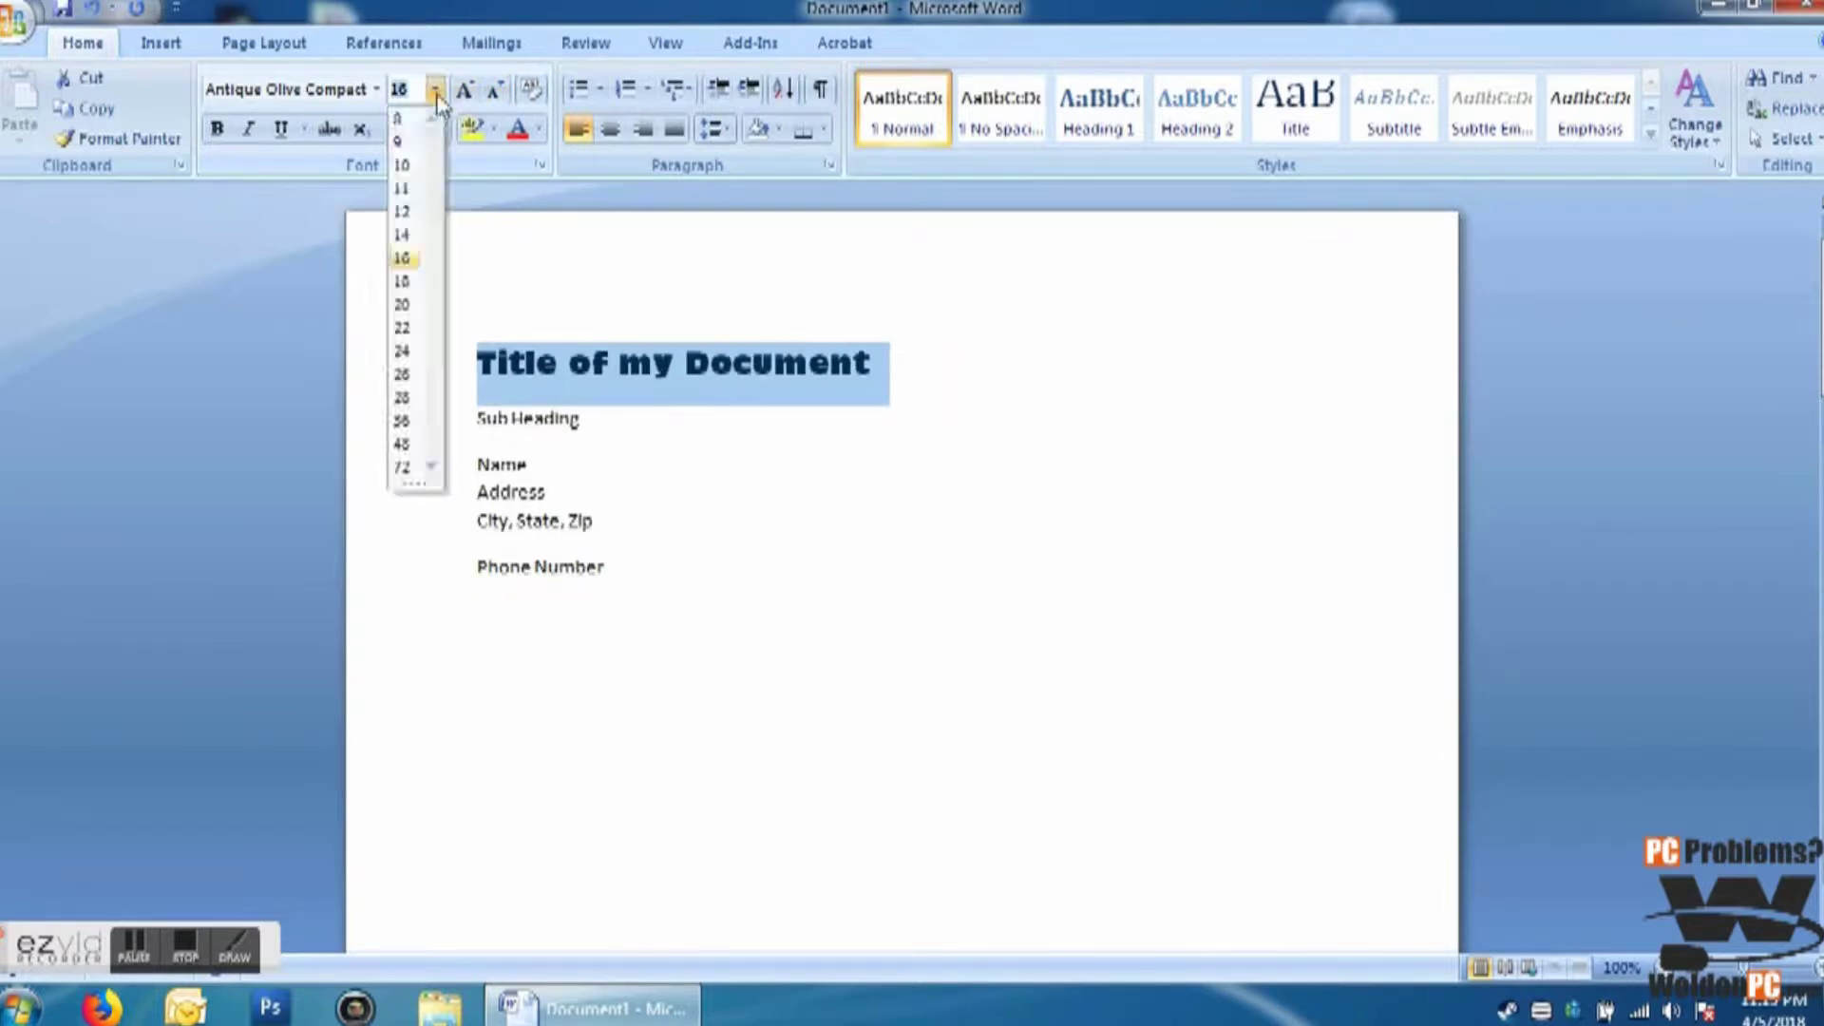
{"action": "left_click", "coordinate": [403, 376]}
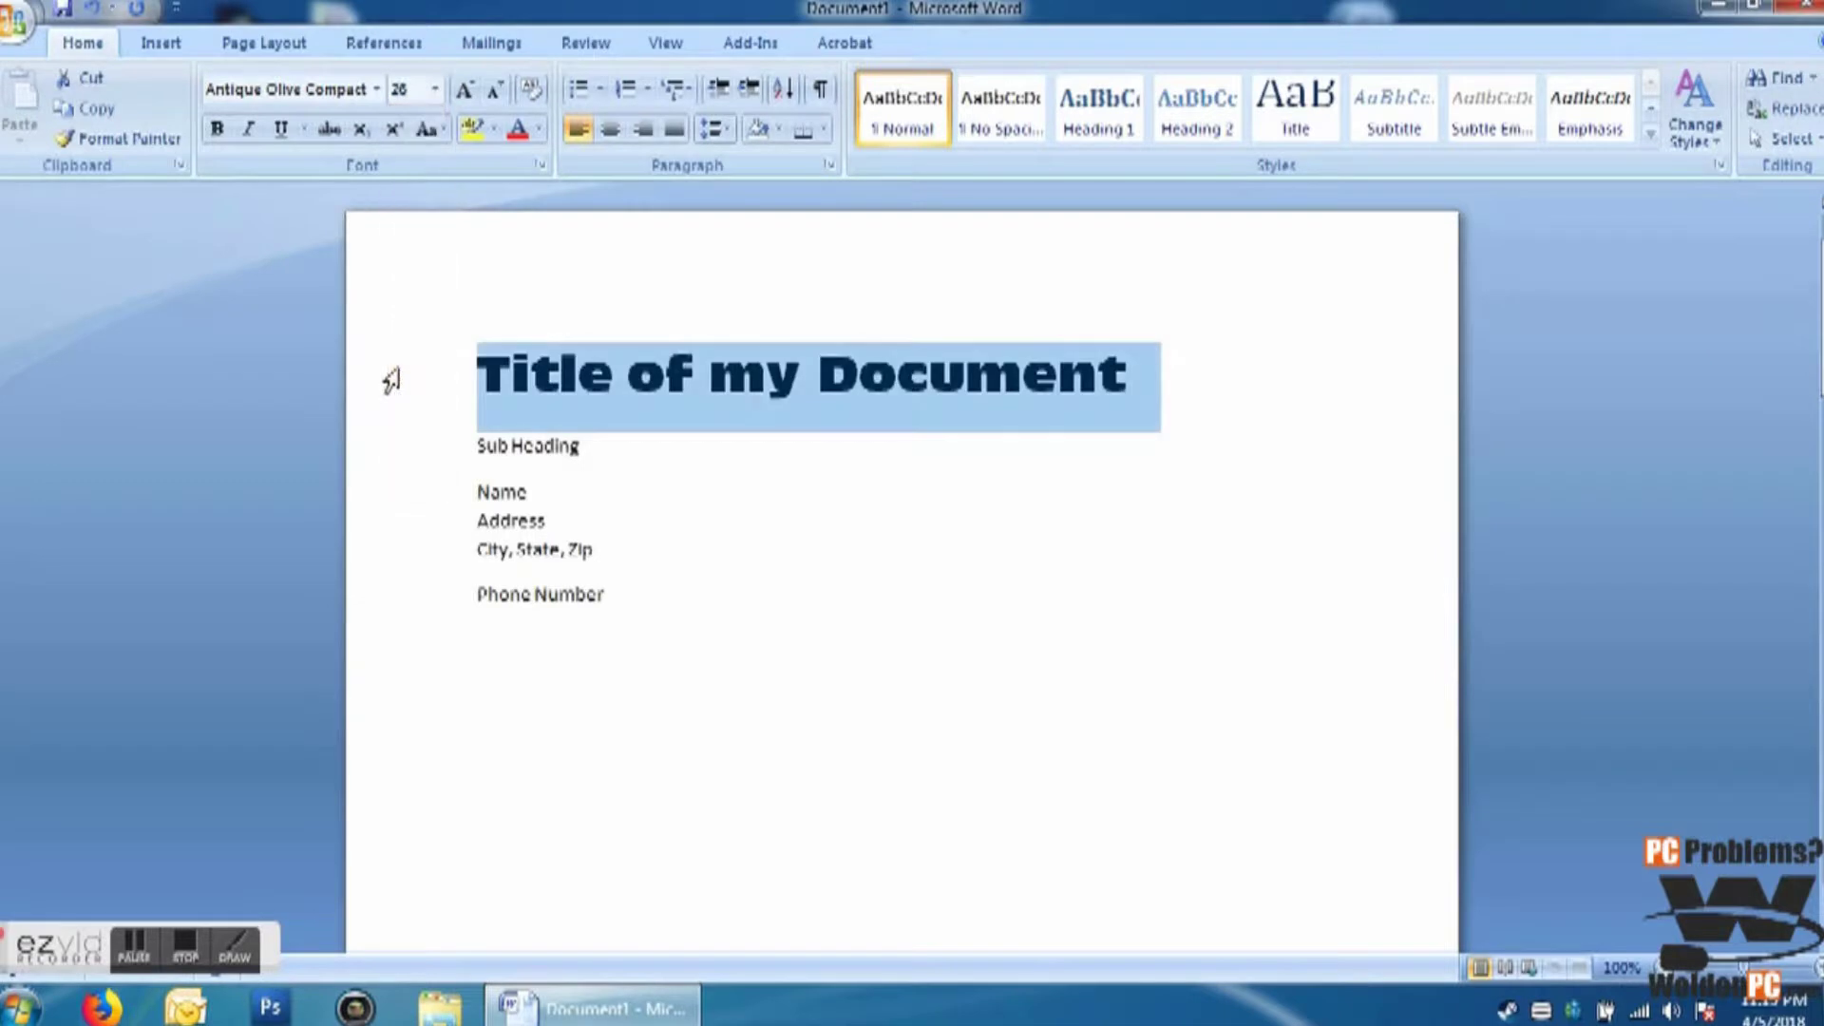
Step: Center the title on the page after comparing it with right alignment
{"action": "left_click", "coordinate": [610, 133]}
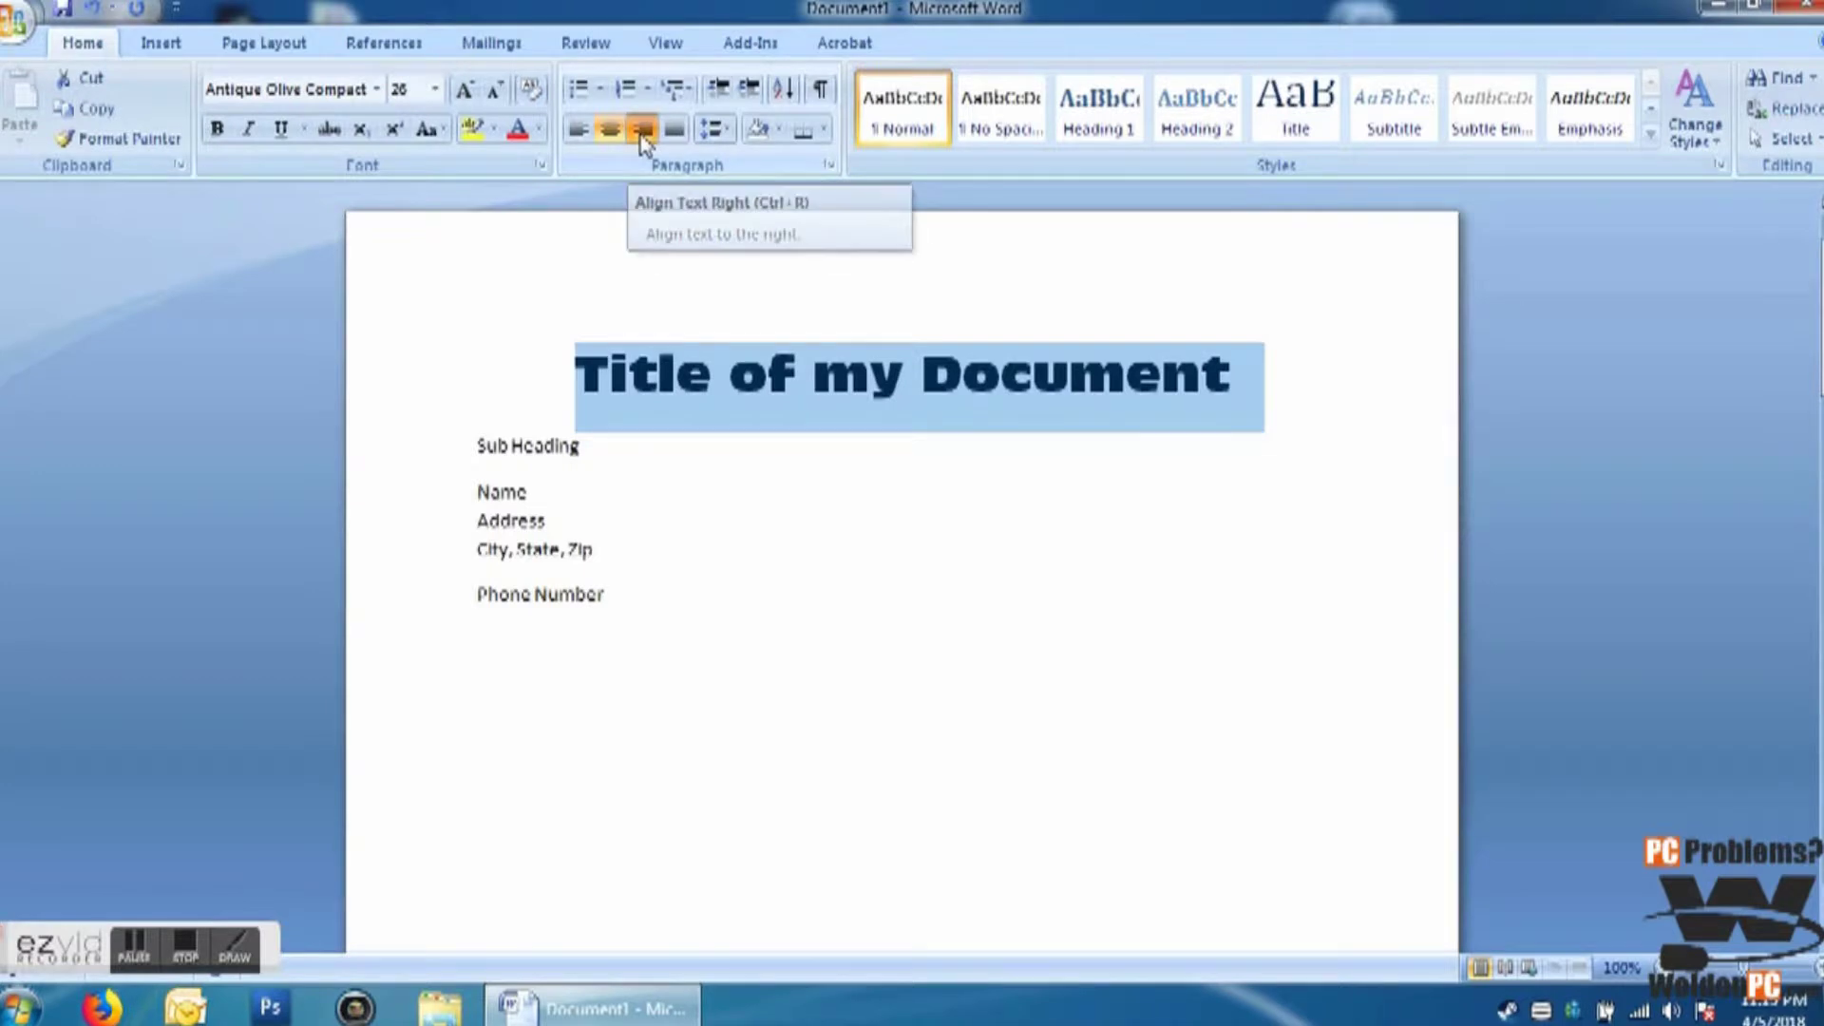
{"action": "left_click", "coordinate": [642, 137]}
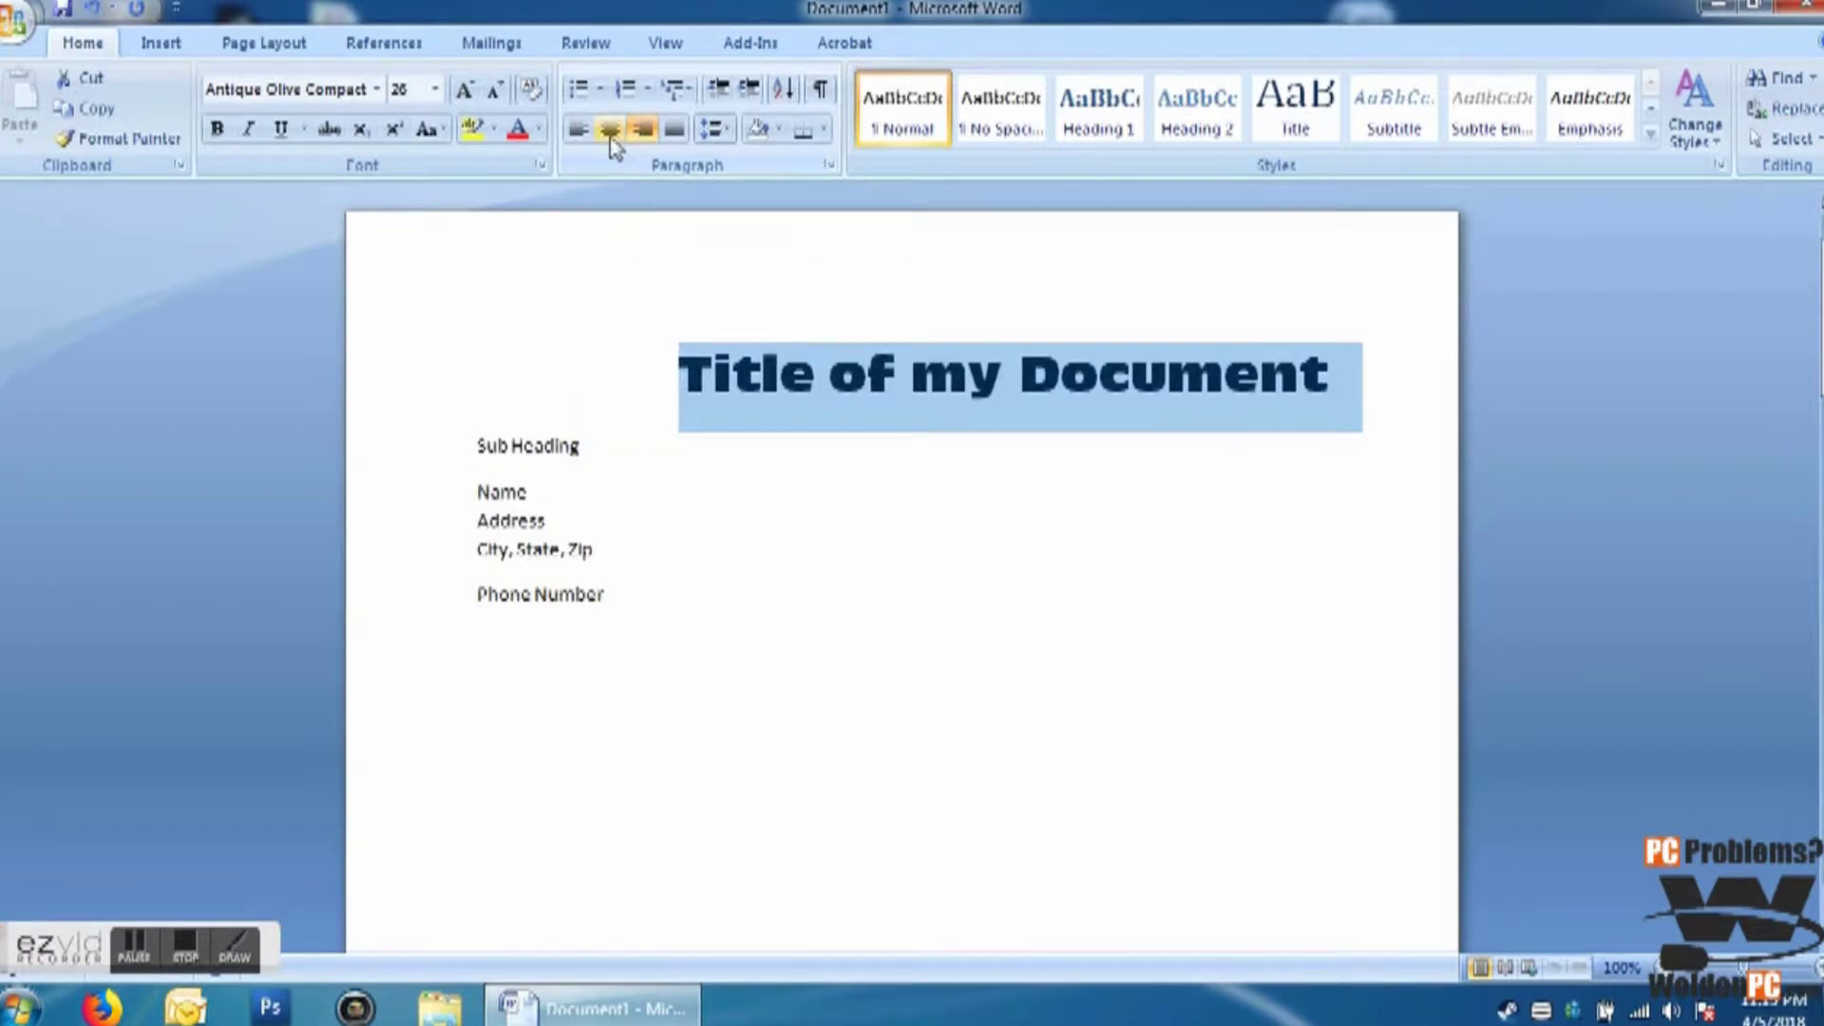
{"action": "left_click", "coordinate": [610, 139]}
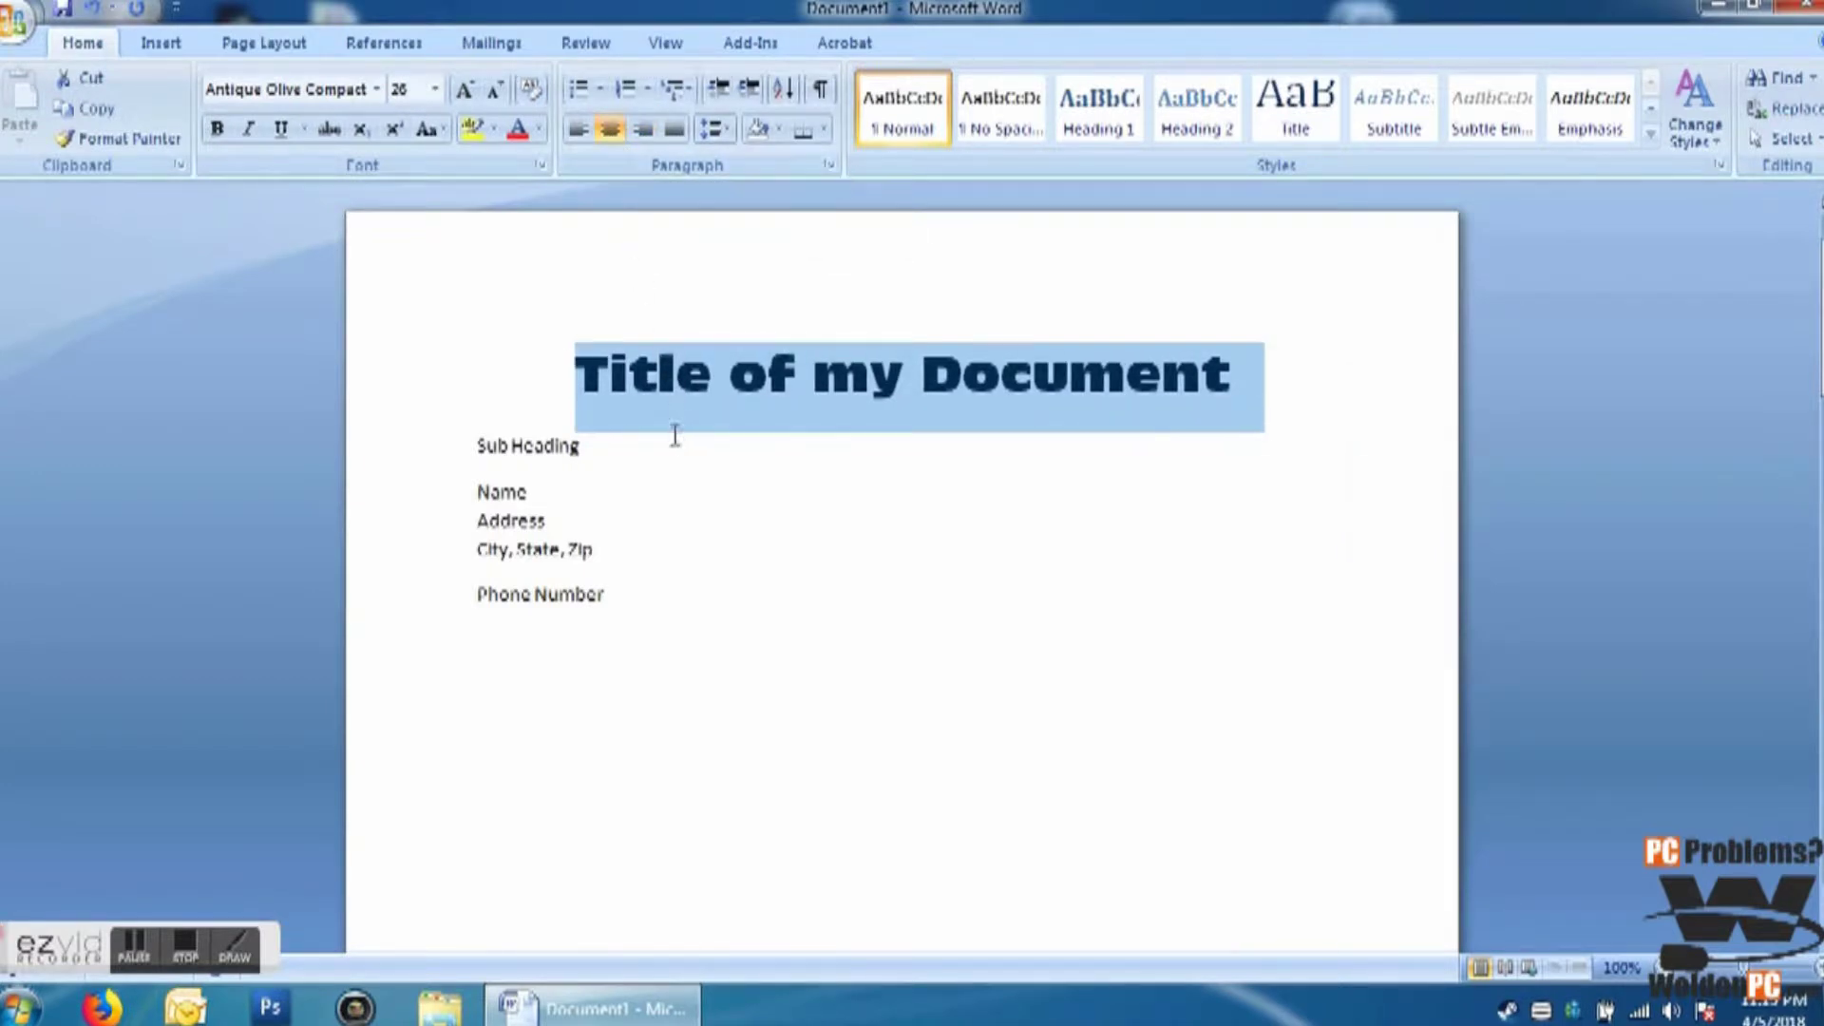
Step: Apply and remove a bottom border on the title paragraph, and give it a left border instead
{"action": "left_click", "coordinate": [752, 382]}
{"action": "left_click", "coordinate": [803, 133]}
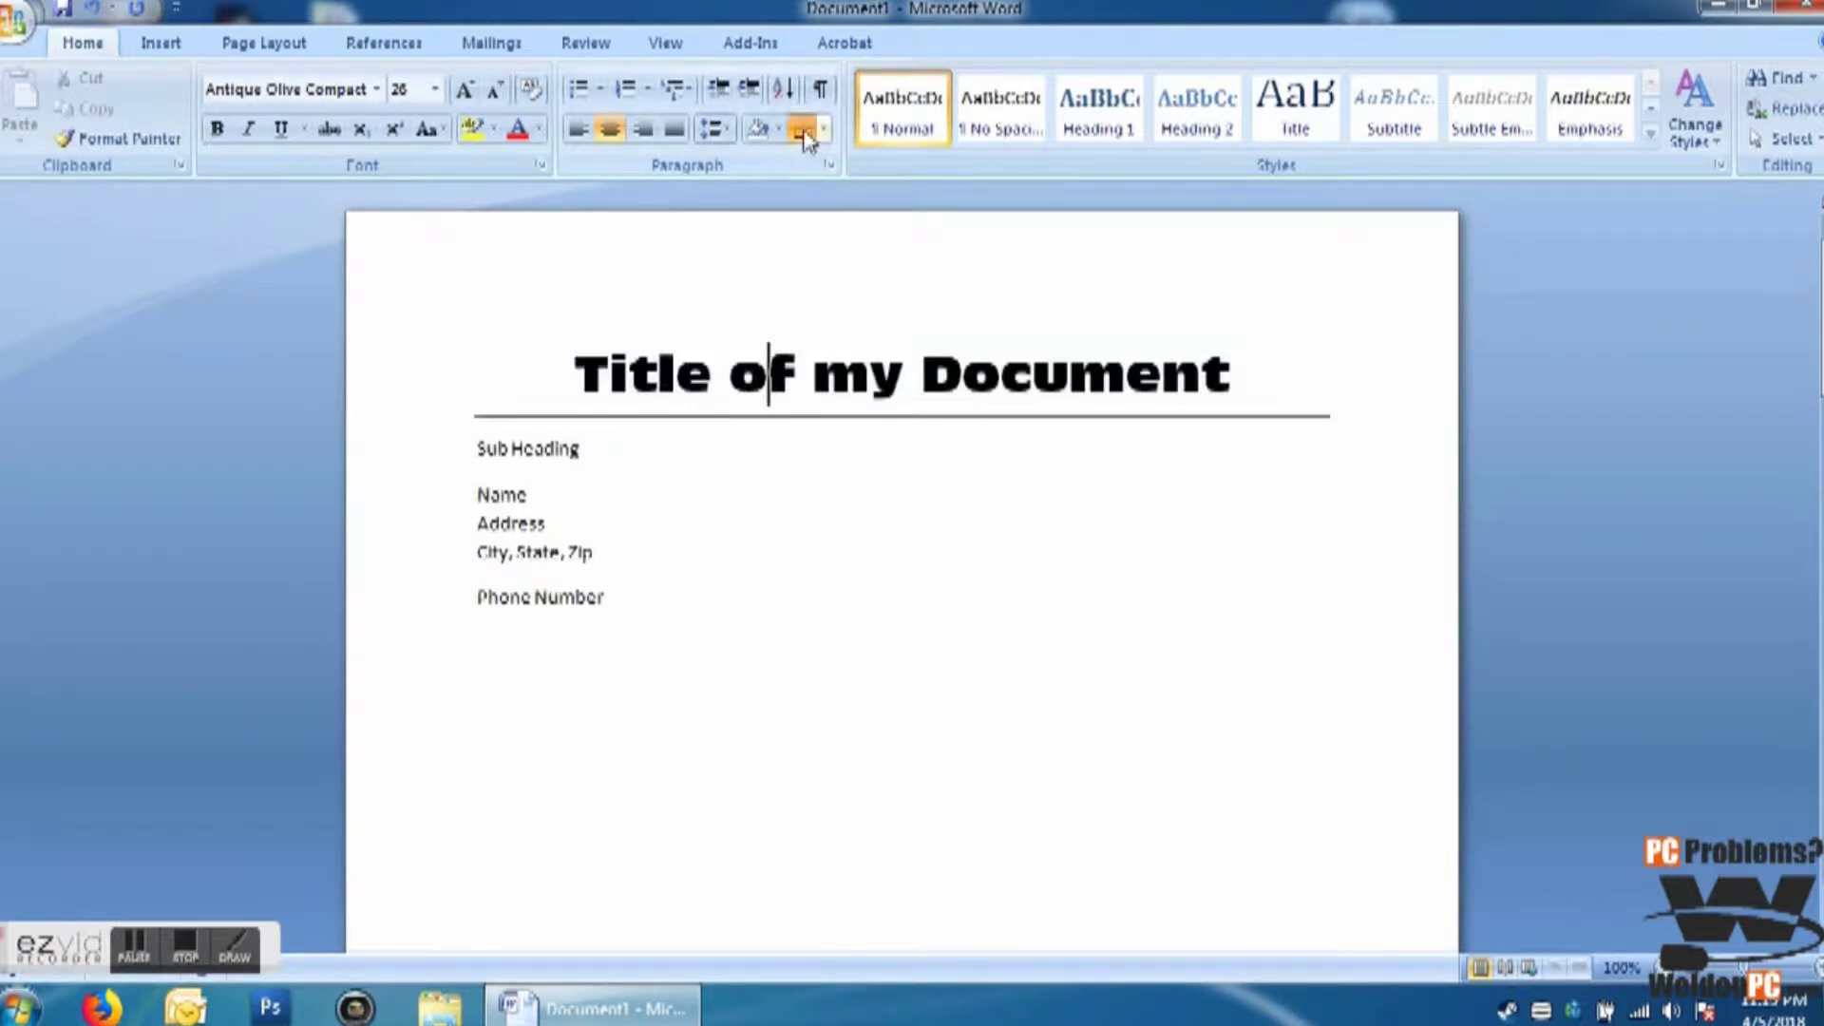
{"action": "left_click", "coordinate": [803, 138]}
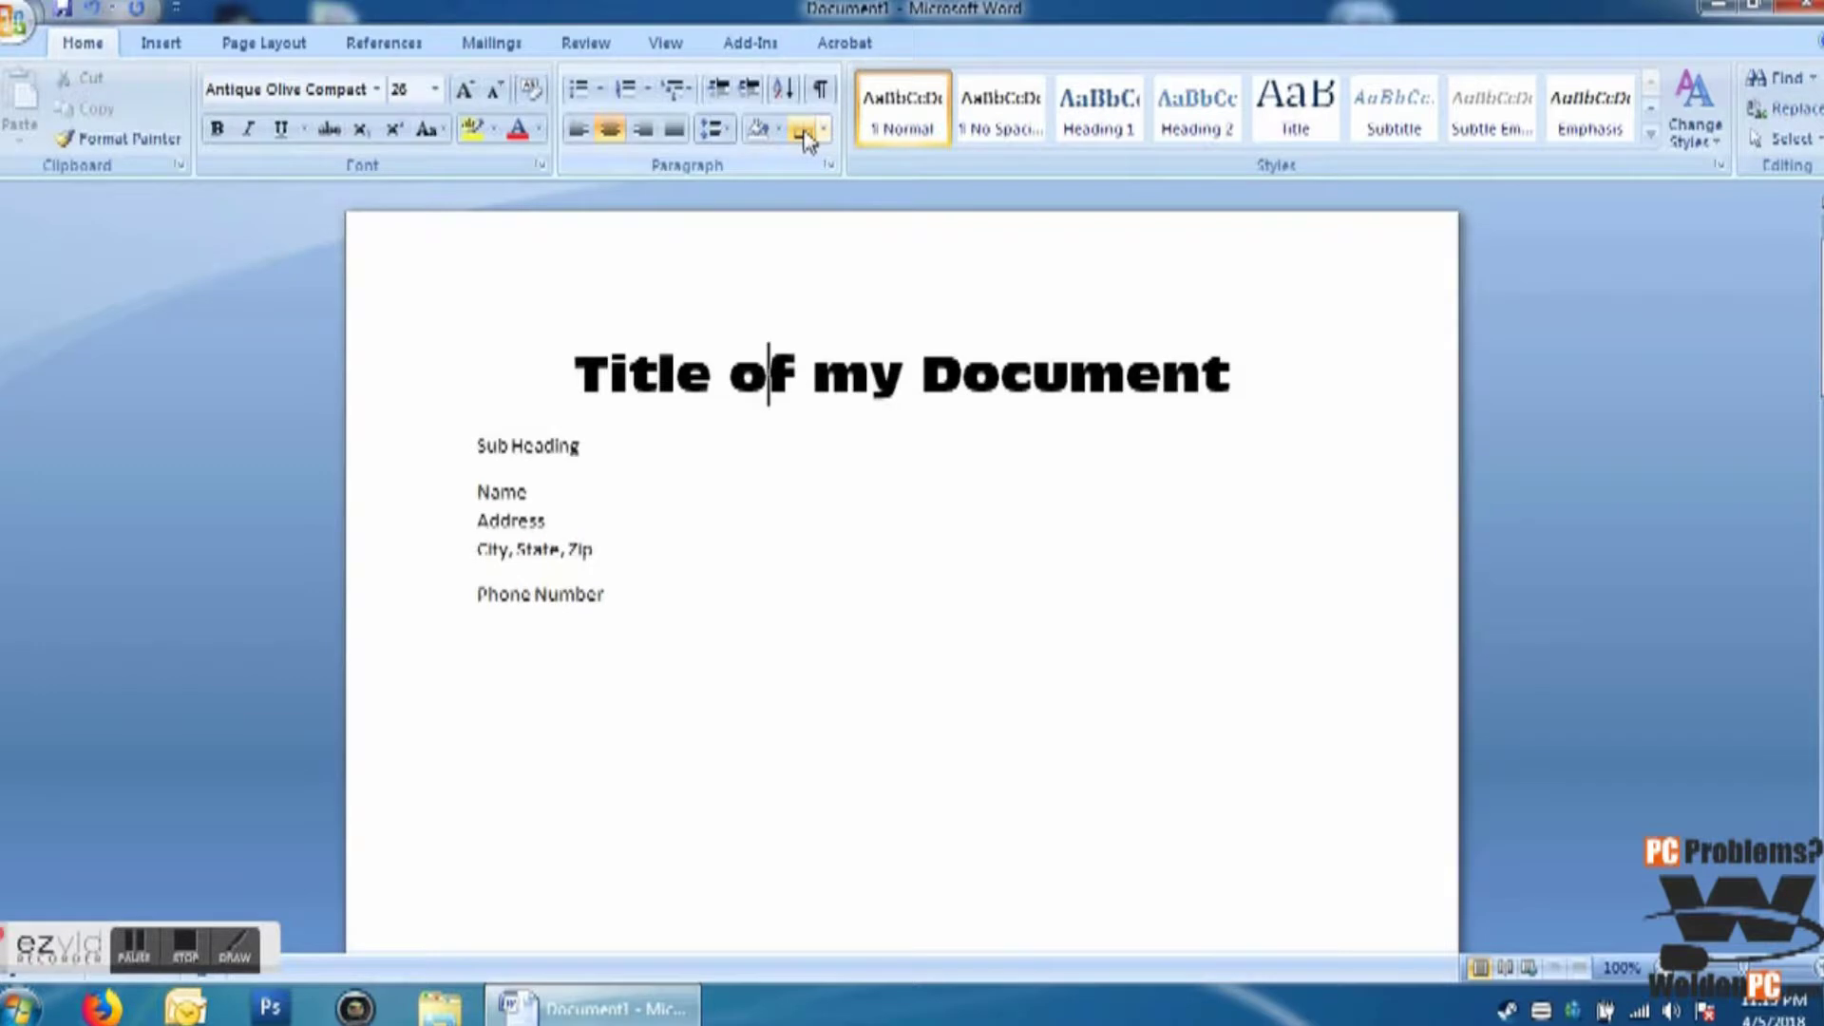
{"action": "left_click", "coordinate": [822, 130]}
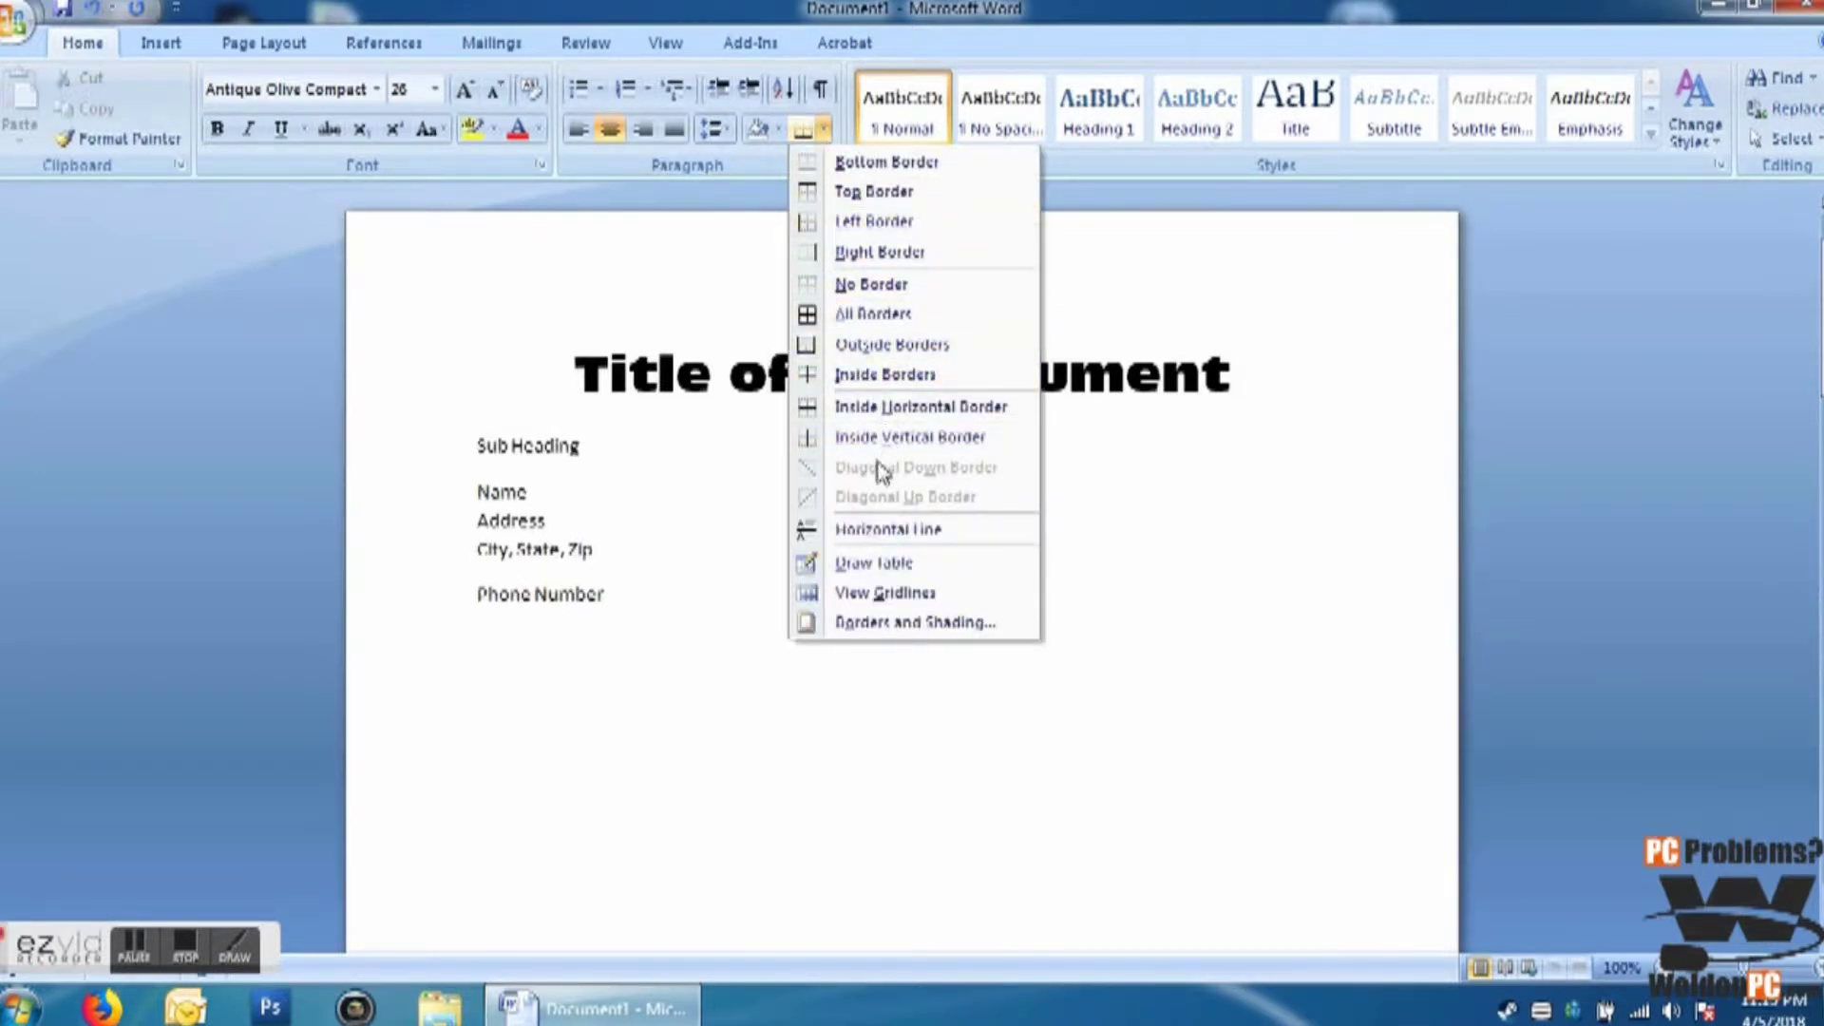
{"action": "left_click", "coordinate": [871, 224]}
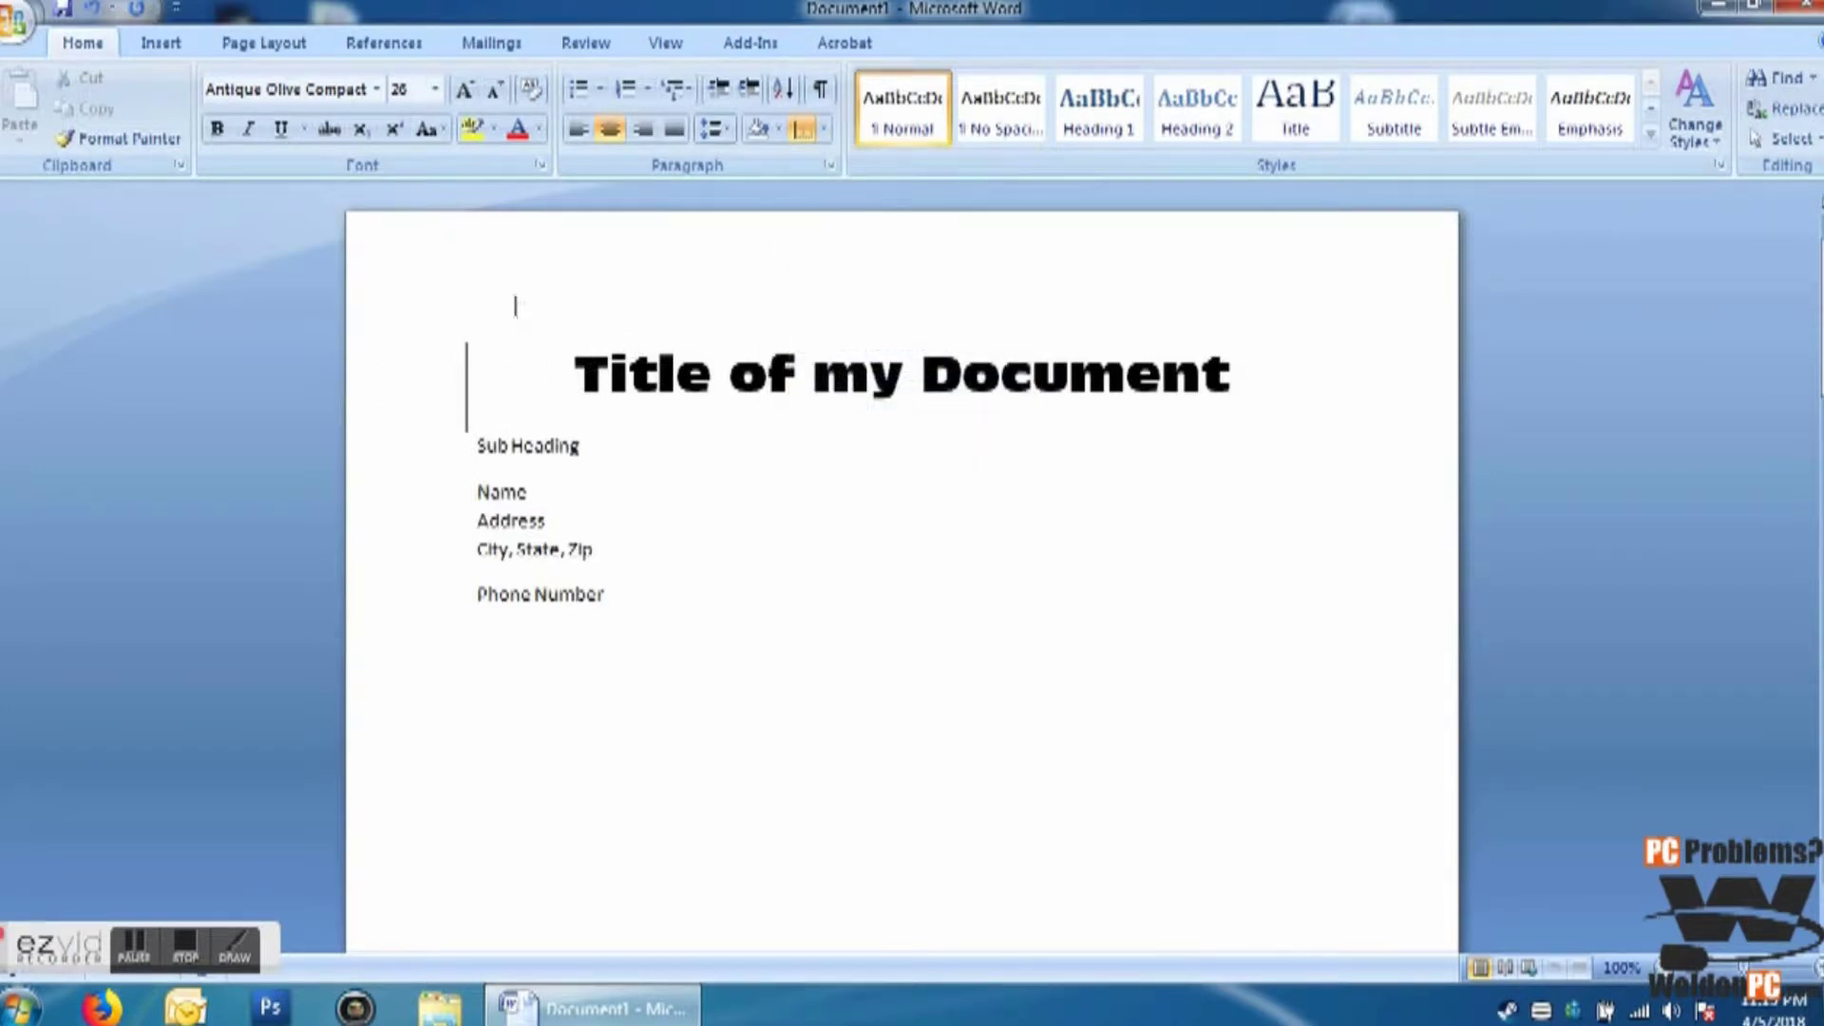
Step: Replace the title paragraph's left border with a bottom border
{"action": "left_click", "coordinate": [808, 133]}
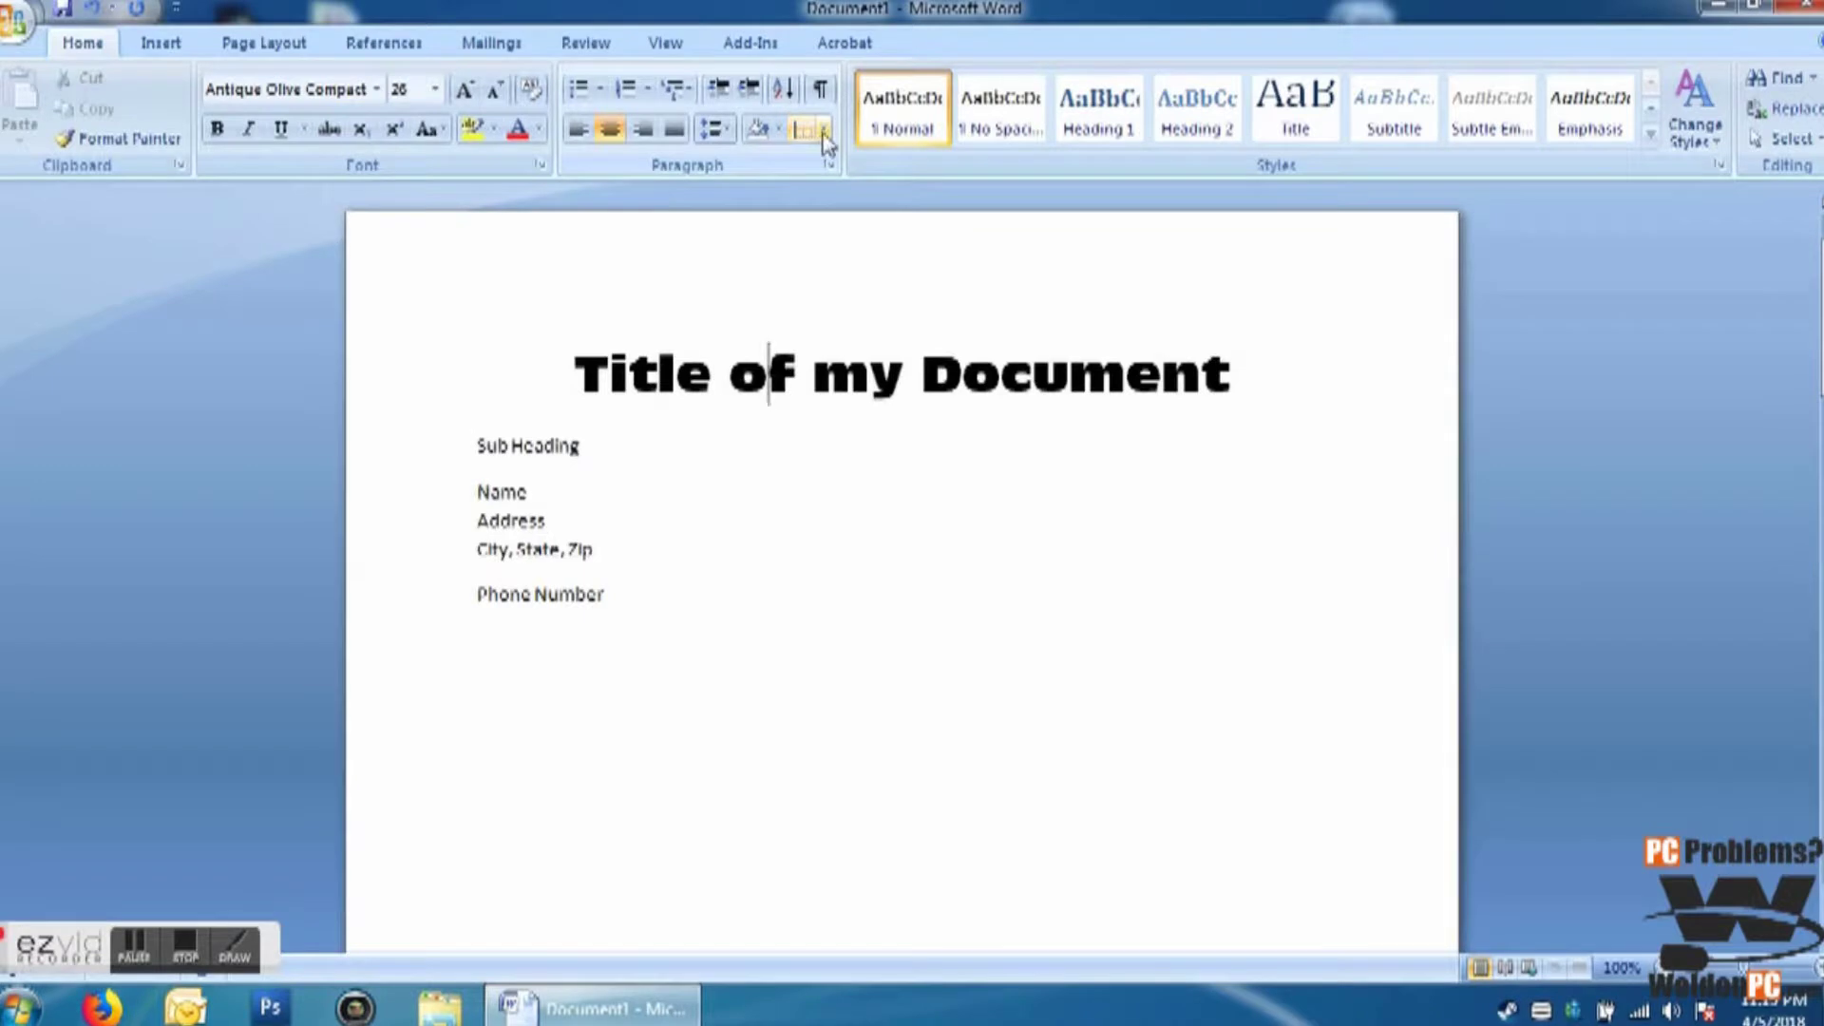
{"action": "left_click", "coordinate": [824, 135]}
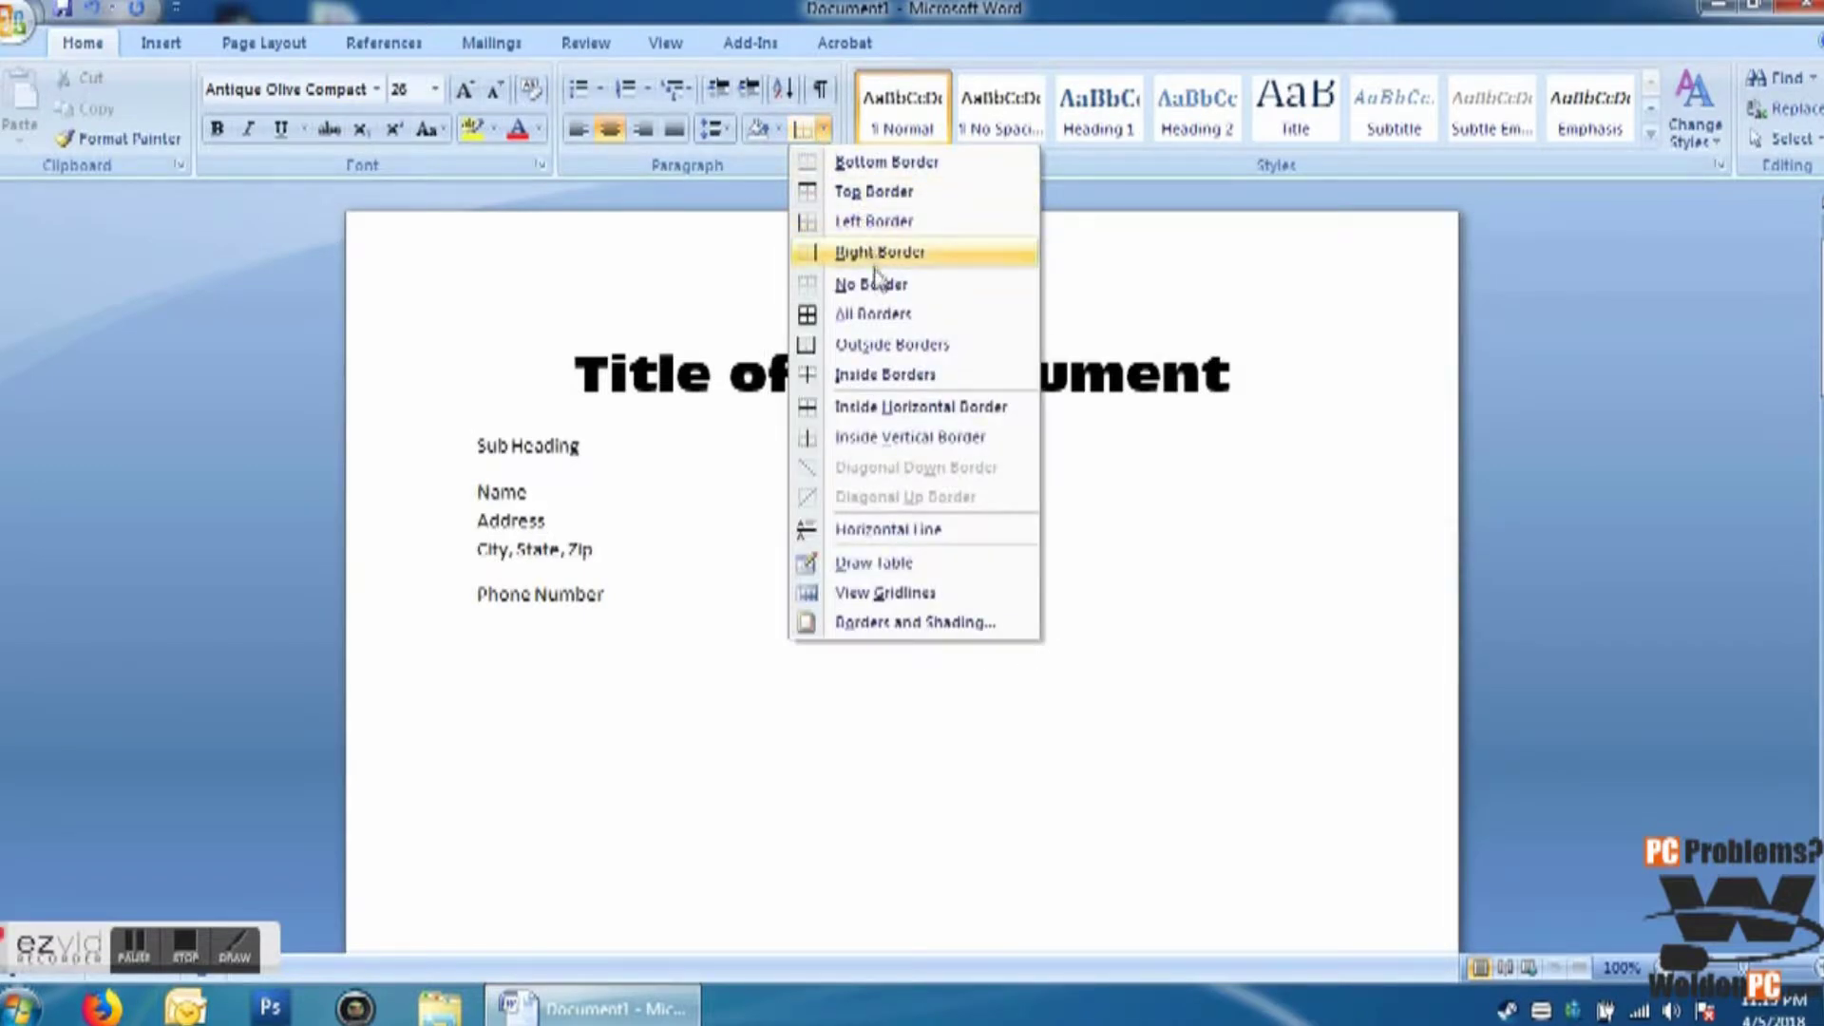
{"action": "left_click", "coordinate": [901, 165]}
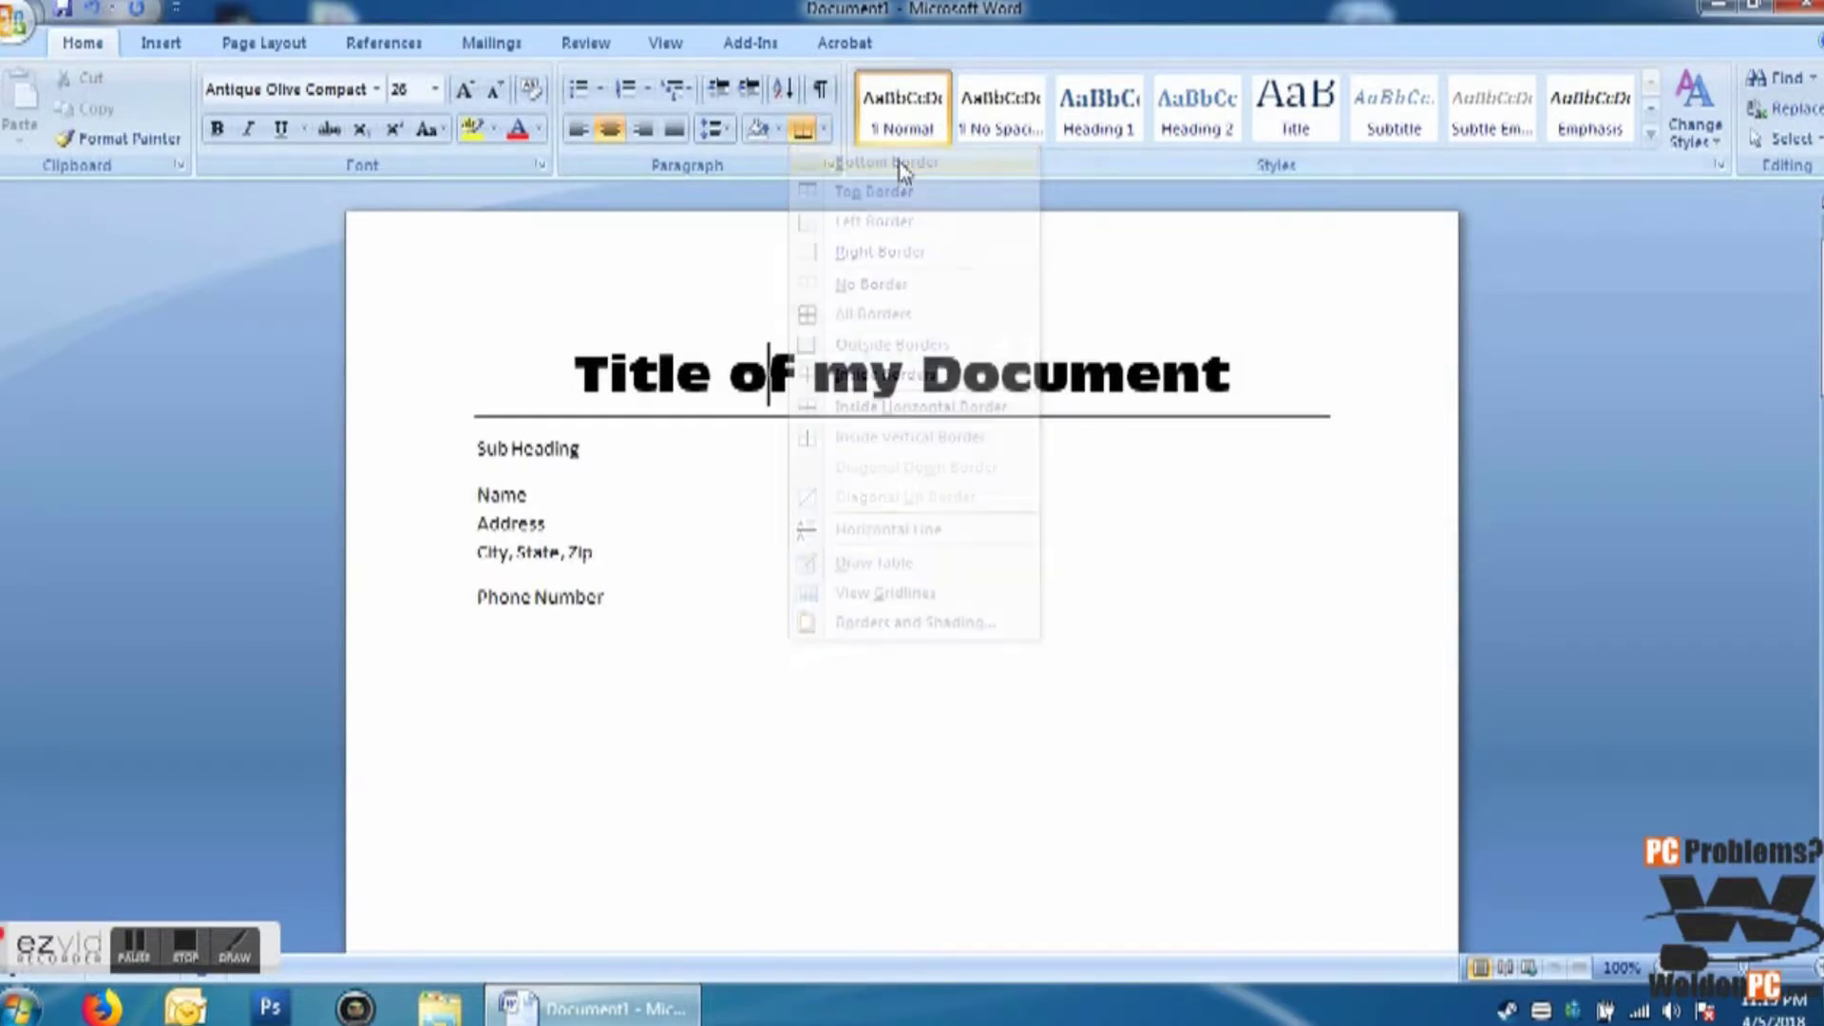
Step: Center the "Sub Heading" line and change its font to Franklin Gothic Heavy
{"action": "left_click_drag", "start_coordinate": [588, 448], "coordinate": [473, 465]}
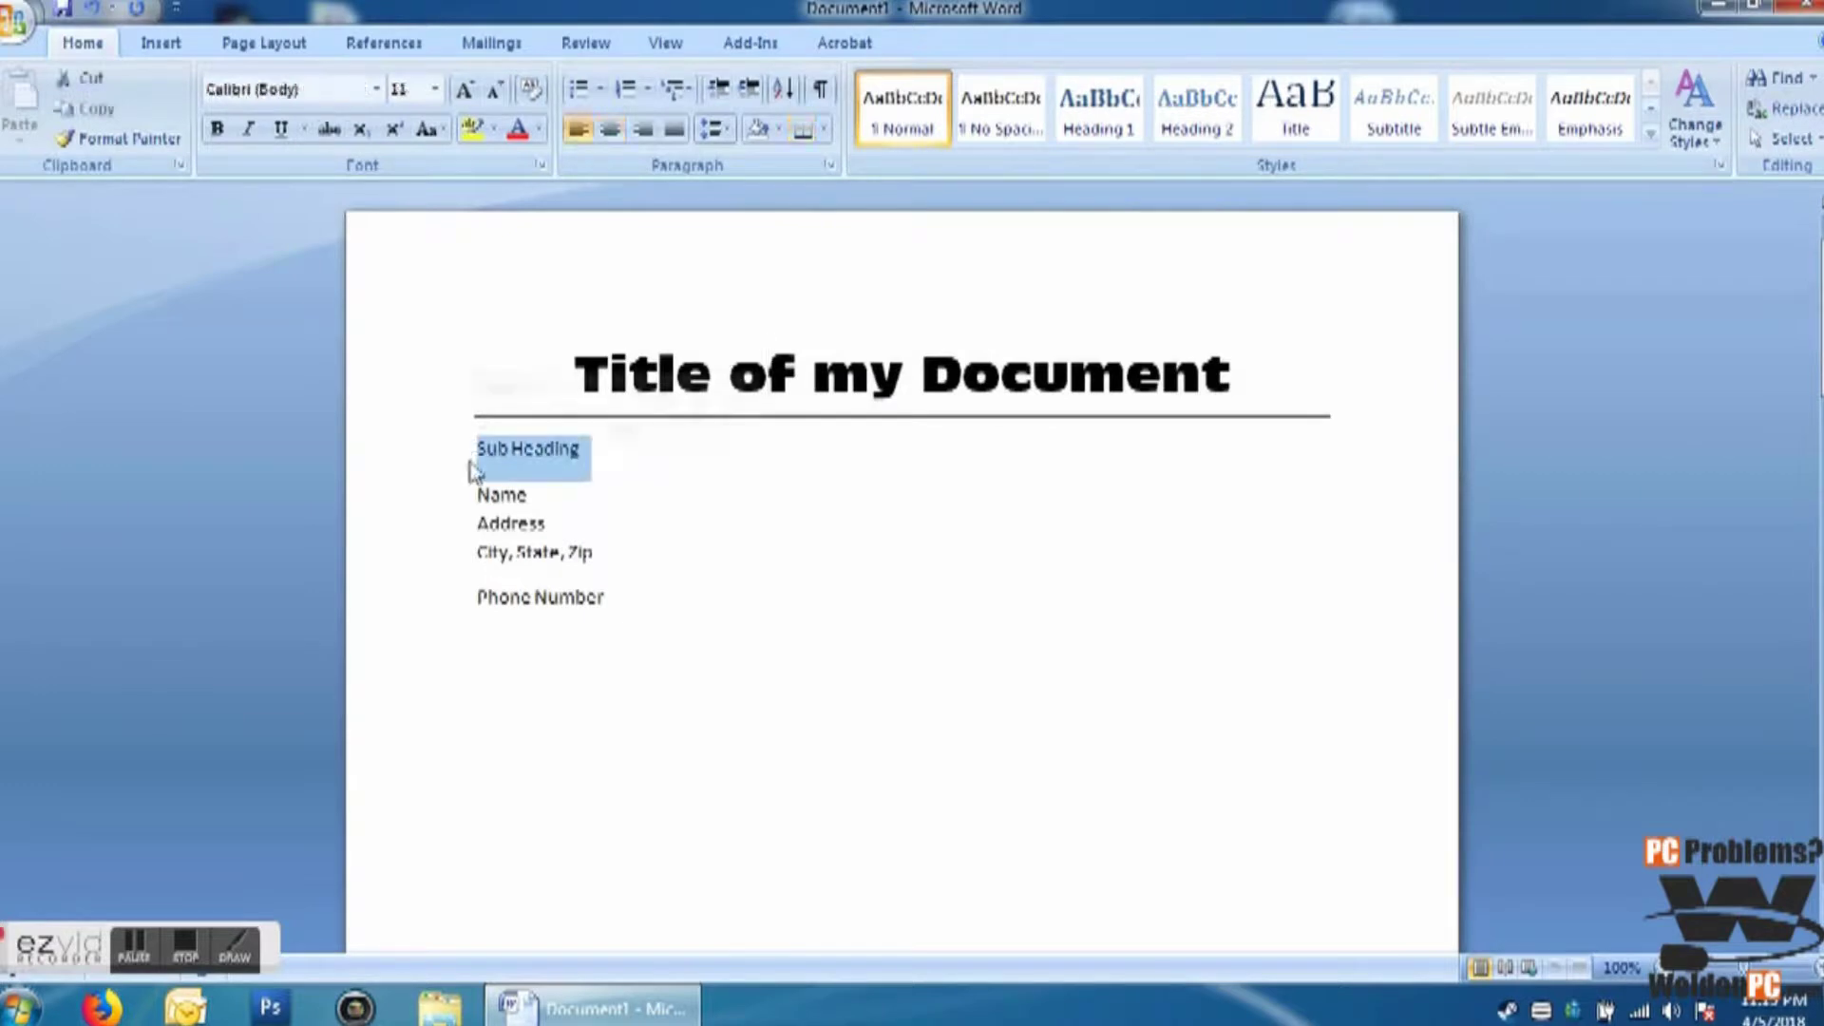
{"action": "left_click", "coordinate": [609, 131]}
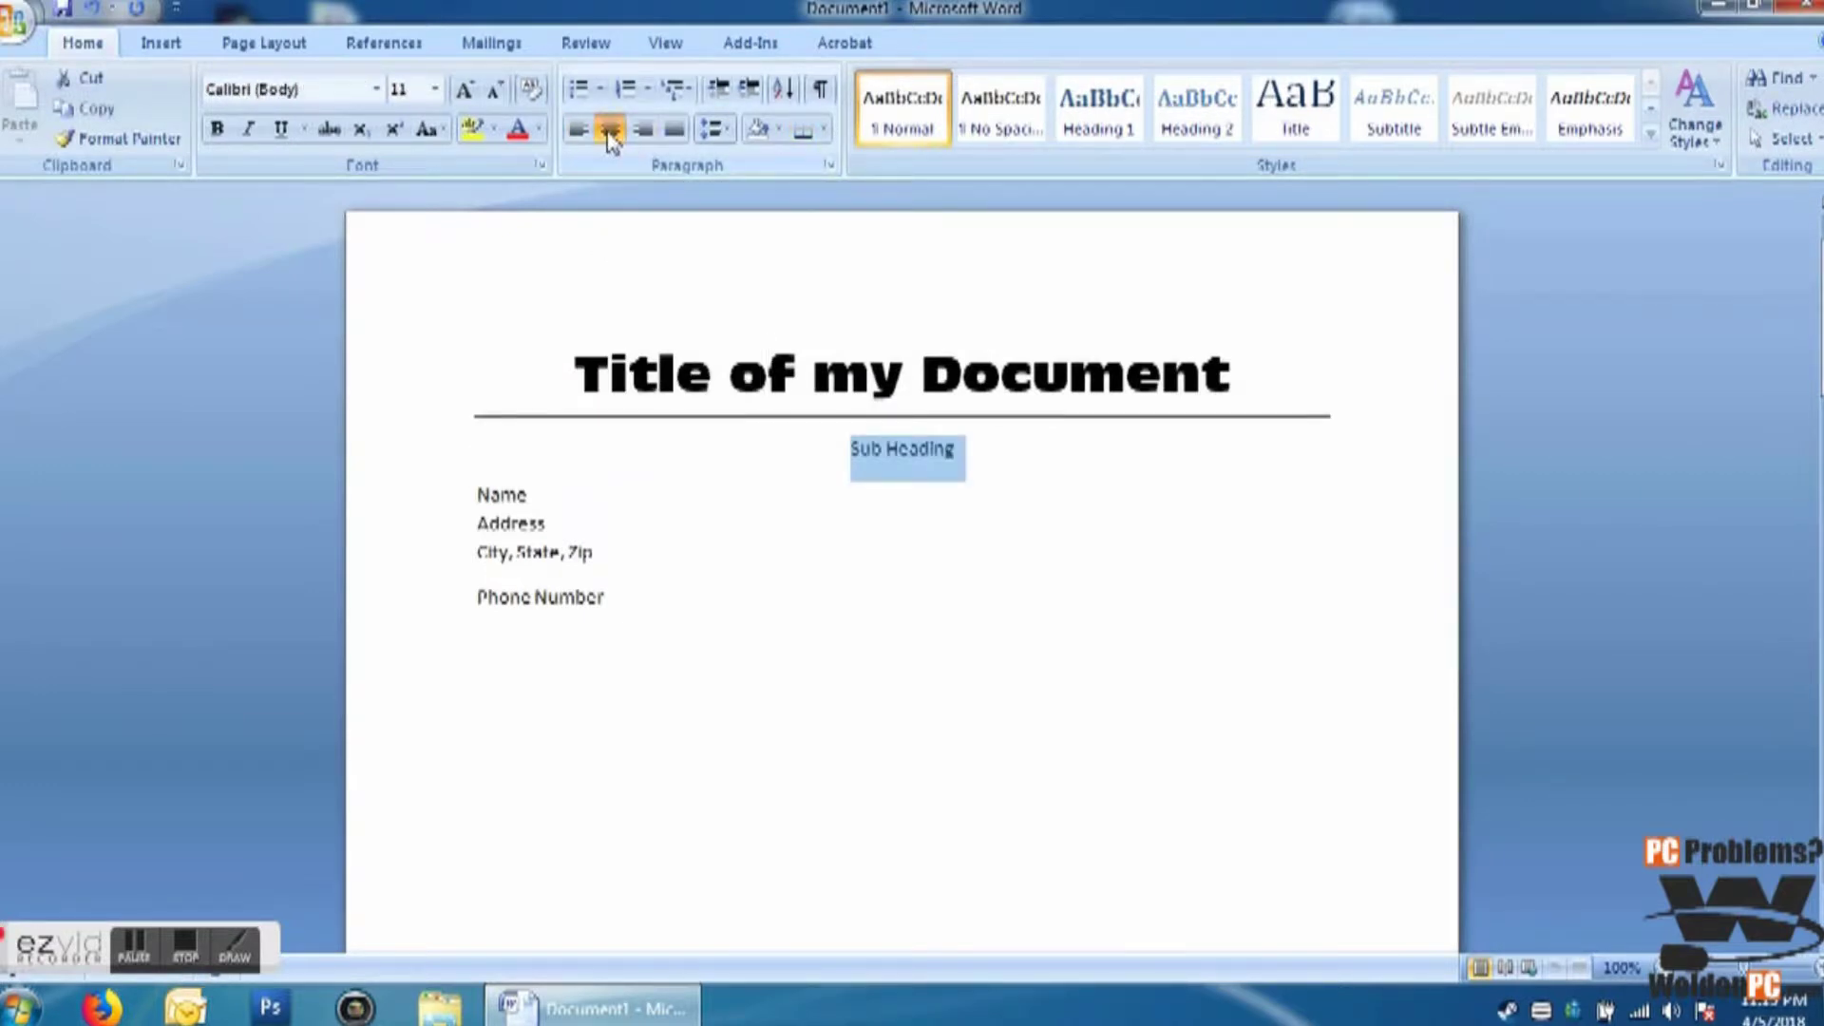
{"action": "left_click", "coordinate": [378, 90]}
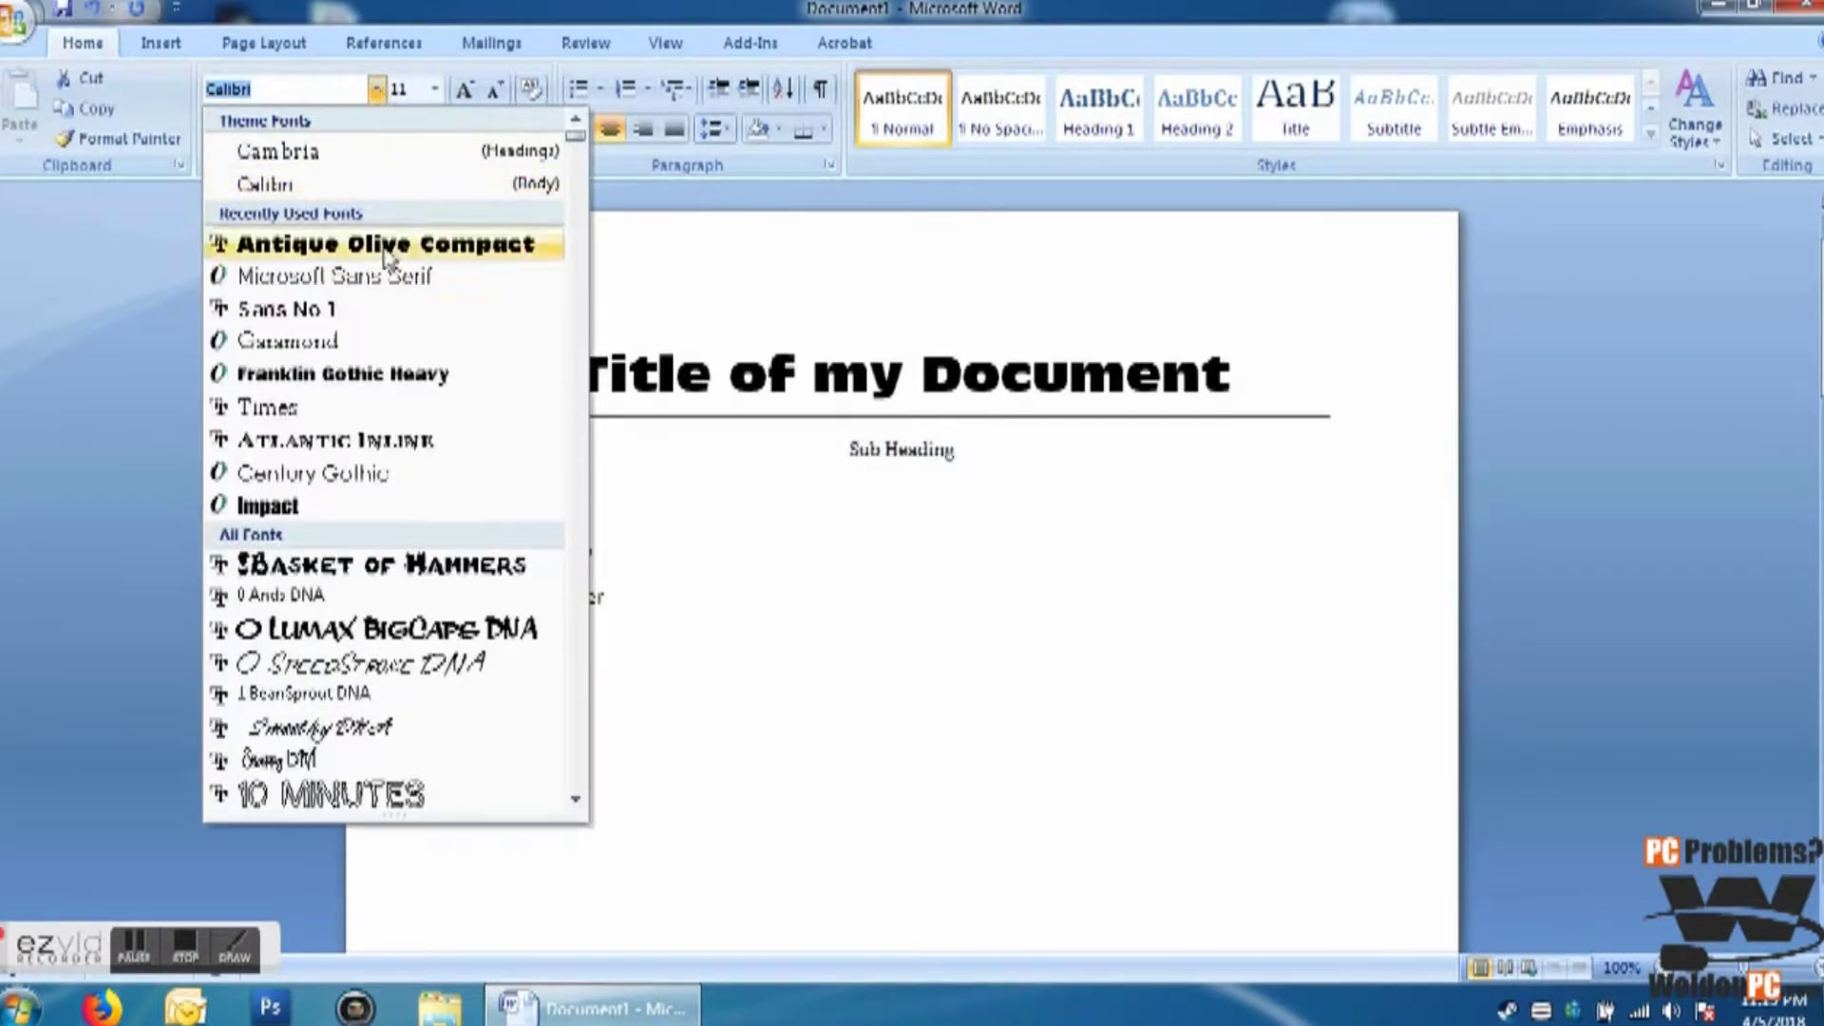
{"action": "left_click", "coordinate": [379, 375]}
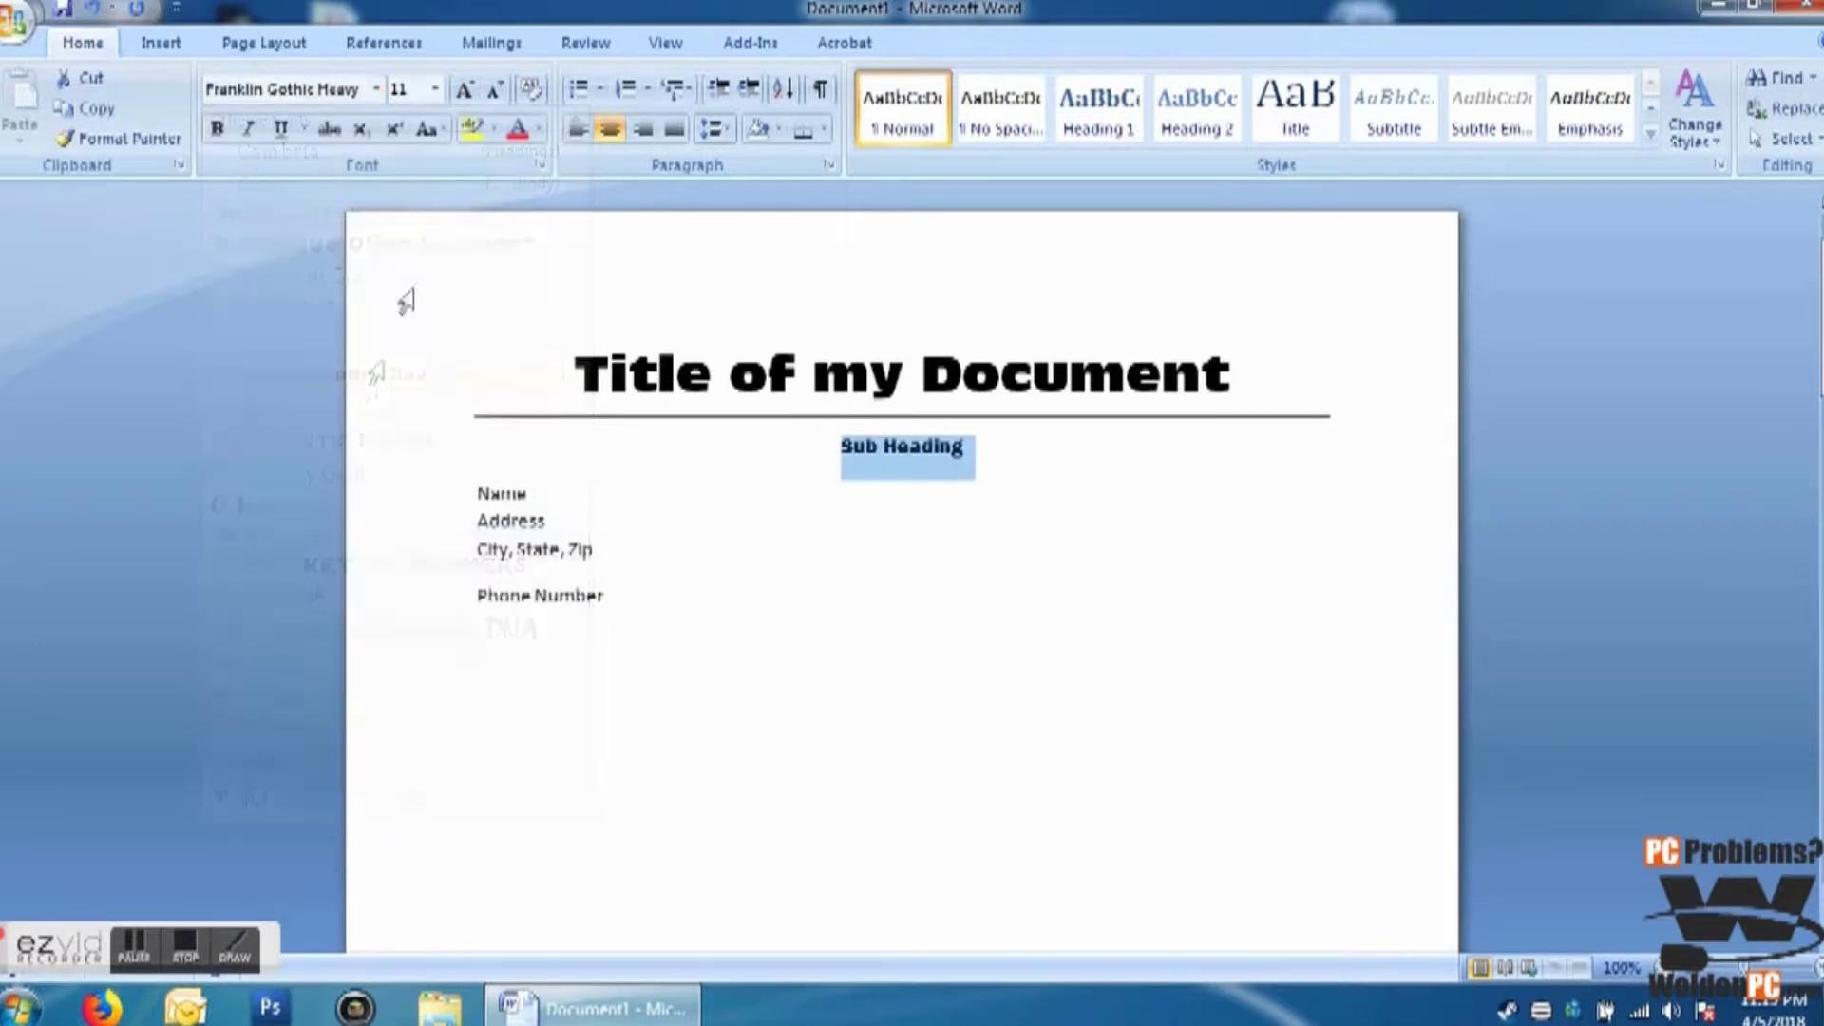
Step: Grow the "Sub Heading" text stepwise to size 72, and shrink it back to size 24
{"action": "left_click", "coordinate": [466, 91]}
{"action": "left_click", "coordinate": [466, 91]}
{"action": "left_click", "coordinate": [466, 91]}
{"action": "left_click", "coordinate": [466, 91]}
{"action": "left_click", "coordinate": [466, 91]}
{"action": "left_click", "coordinate": [465, 91]}
{"action": "left_click", "coordinate": [466, 91]}
{"action": "left_click", "coordinate": [466, 91]}
{"action": "left_click", "coordinate": [466, 91]}
{"action": "left_click", "coordinate": [465, 91]}
{"action": "left_click", "coordinate": [466, 91]}
{"action": "left_click", "coordinate": [465, 91]}
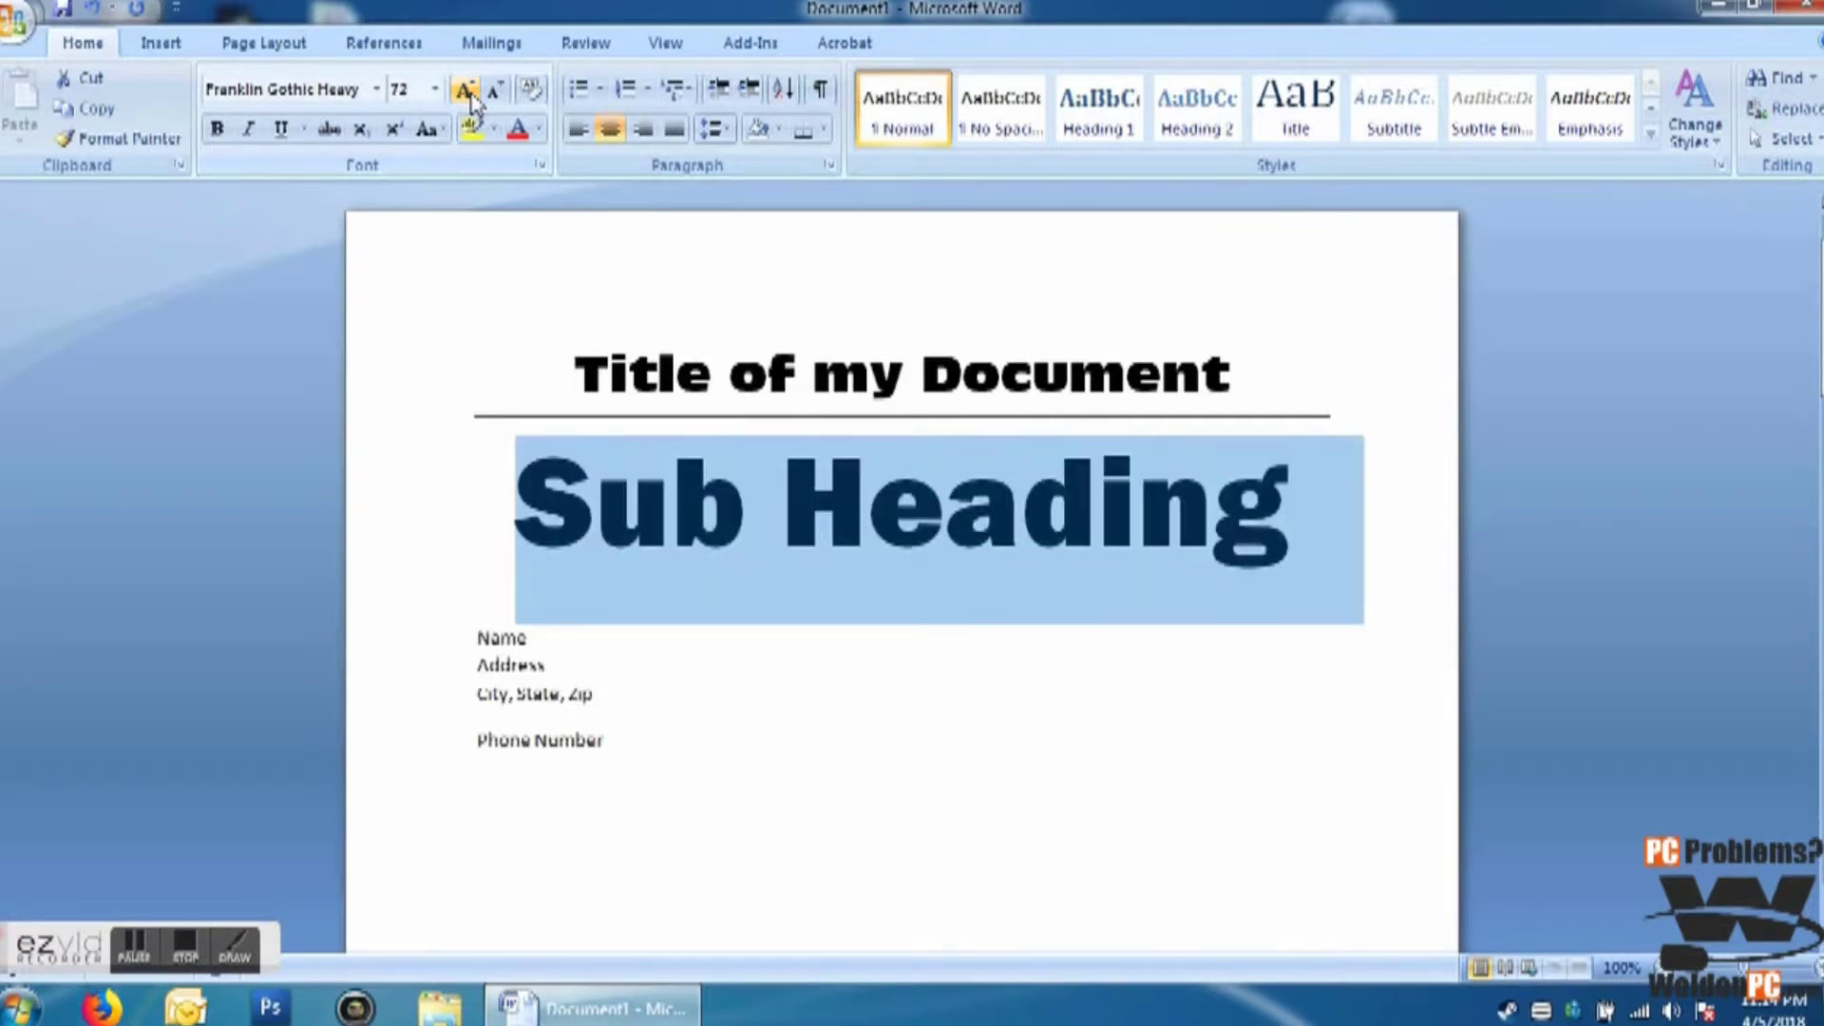
{"action": "left_click", "coordinate": [502, 95]}
{"action": "left_click", "coordinate": [502, 95]}
{"action": "left_click", "coordinate": [502, 95]}
{"action": "left_click", "coordinate": [501, 95]}
{"action": "left_click", "coordinate": [502, 95]}
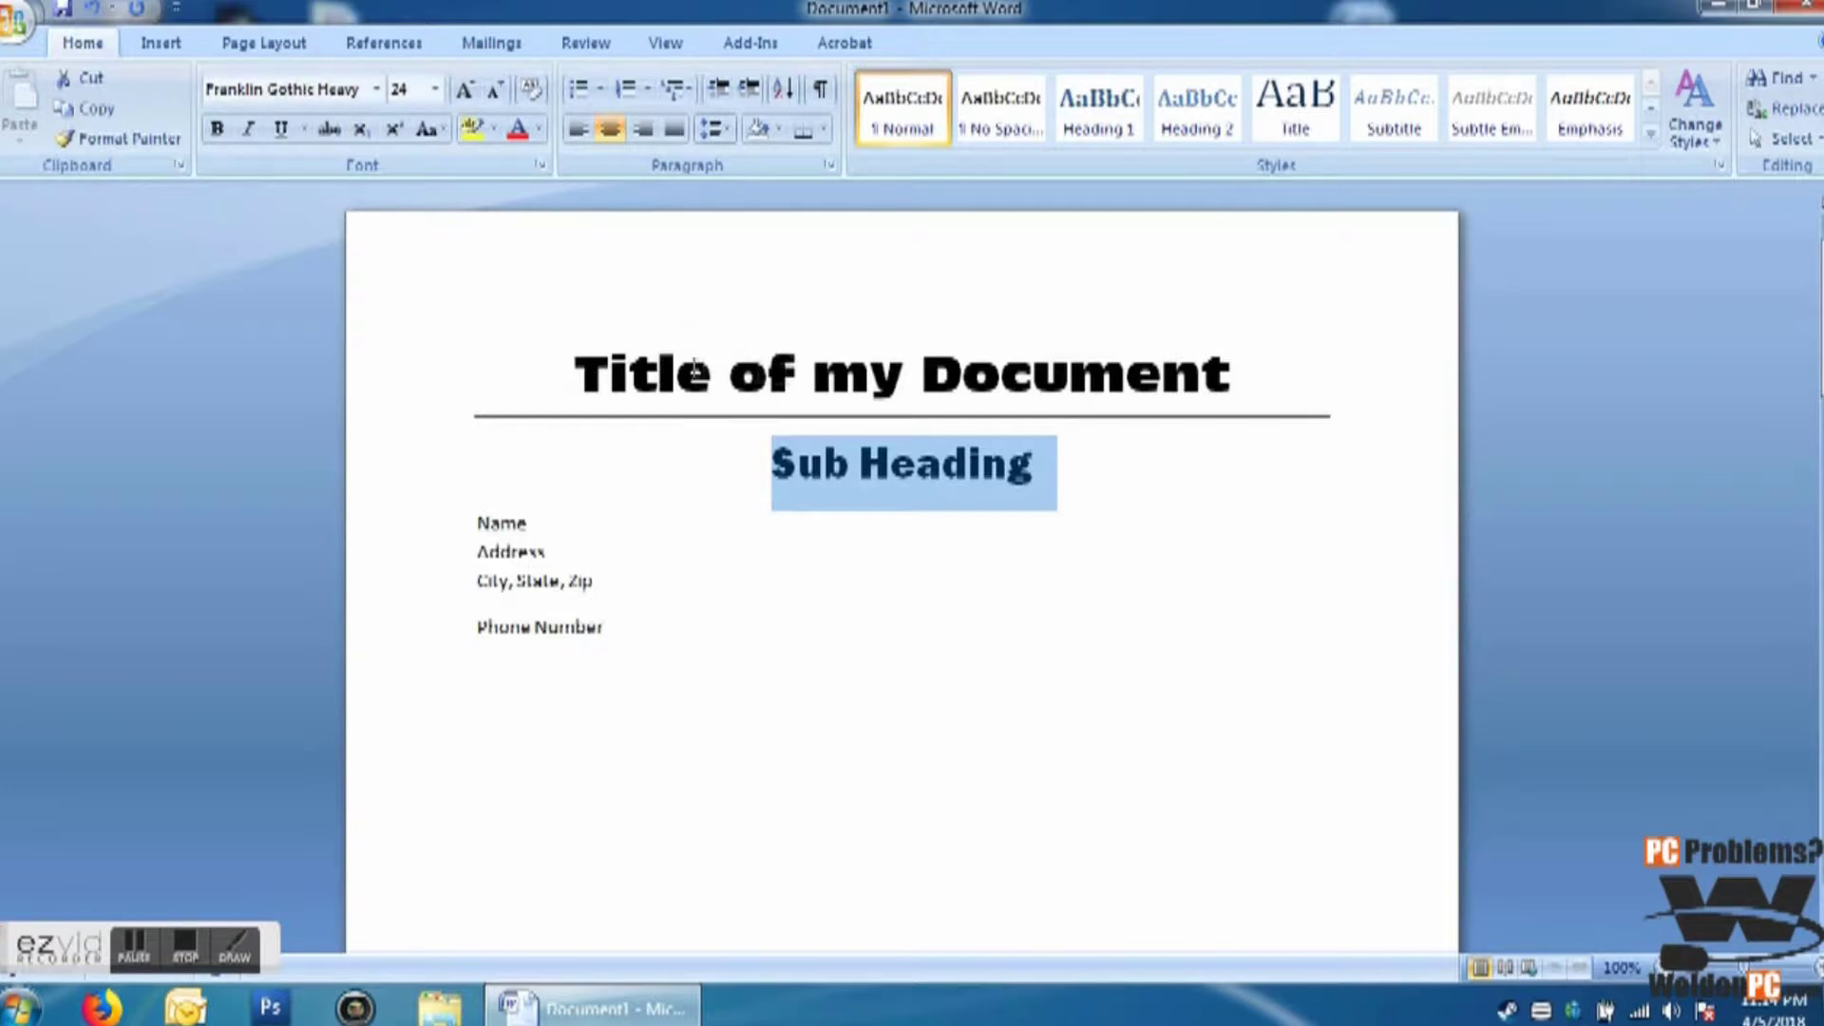
Step: Check the title's font size for comparison, and reduce the "Sub Heading" text to size 22
{"action": "left_click", "coordinate": [773, 372]}
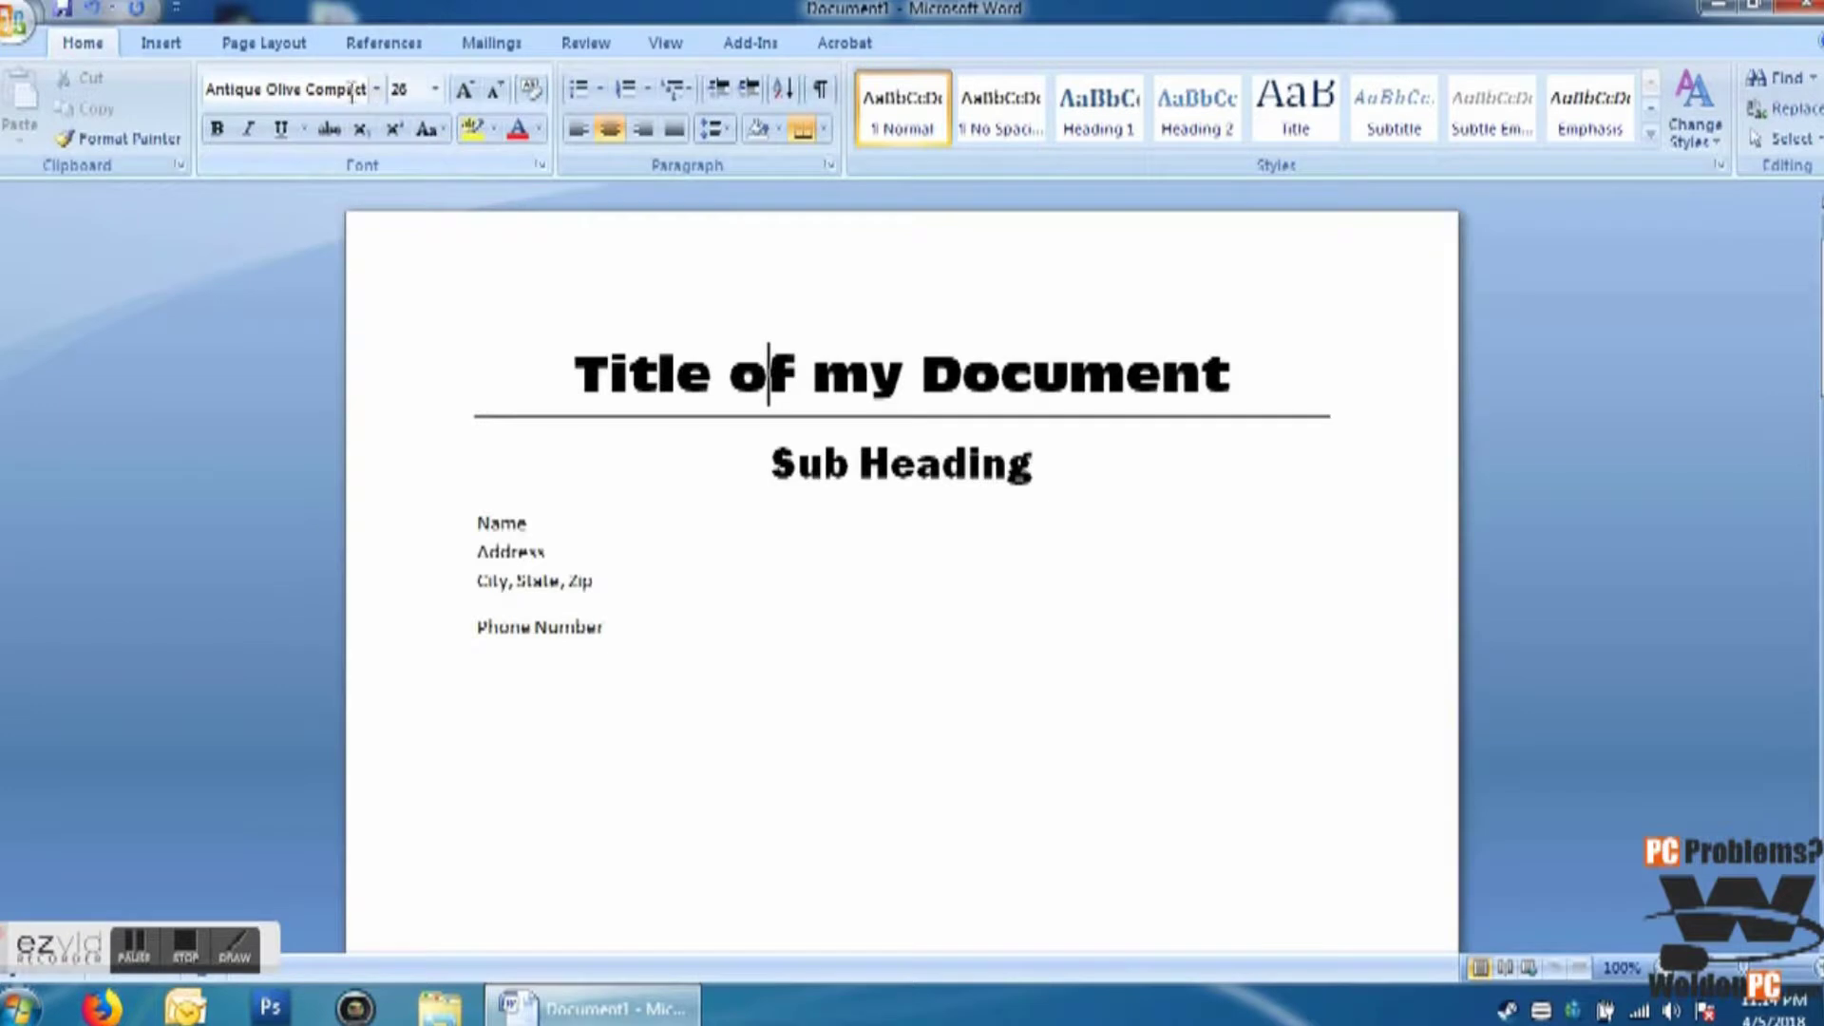
{"action": "left_click", "coordinate": [824, 462]}
{"action": "left_click_drag", "start_coordinate": [774, 462], "coordinate": [1055, 468]}
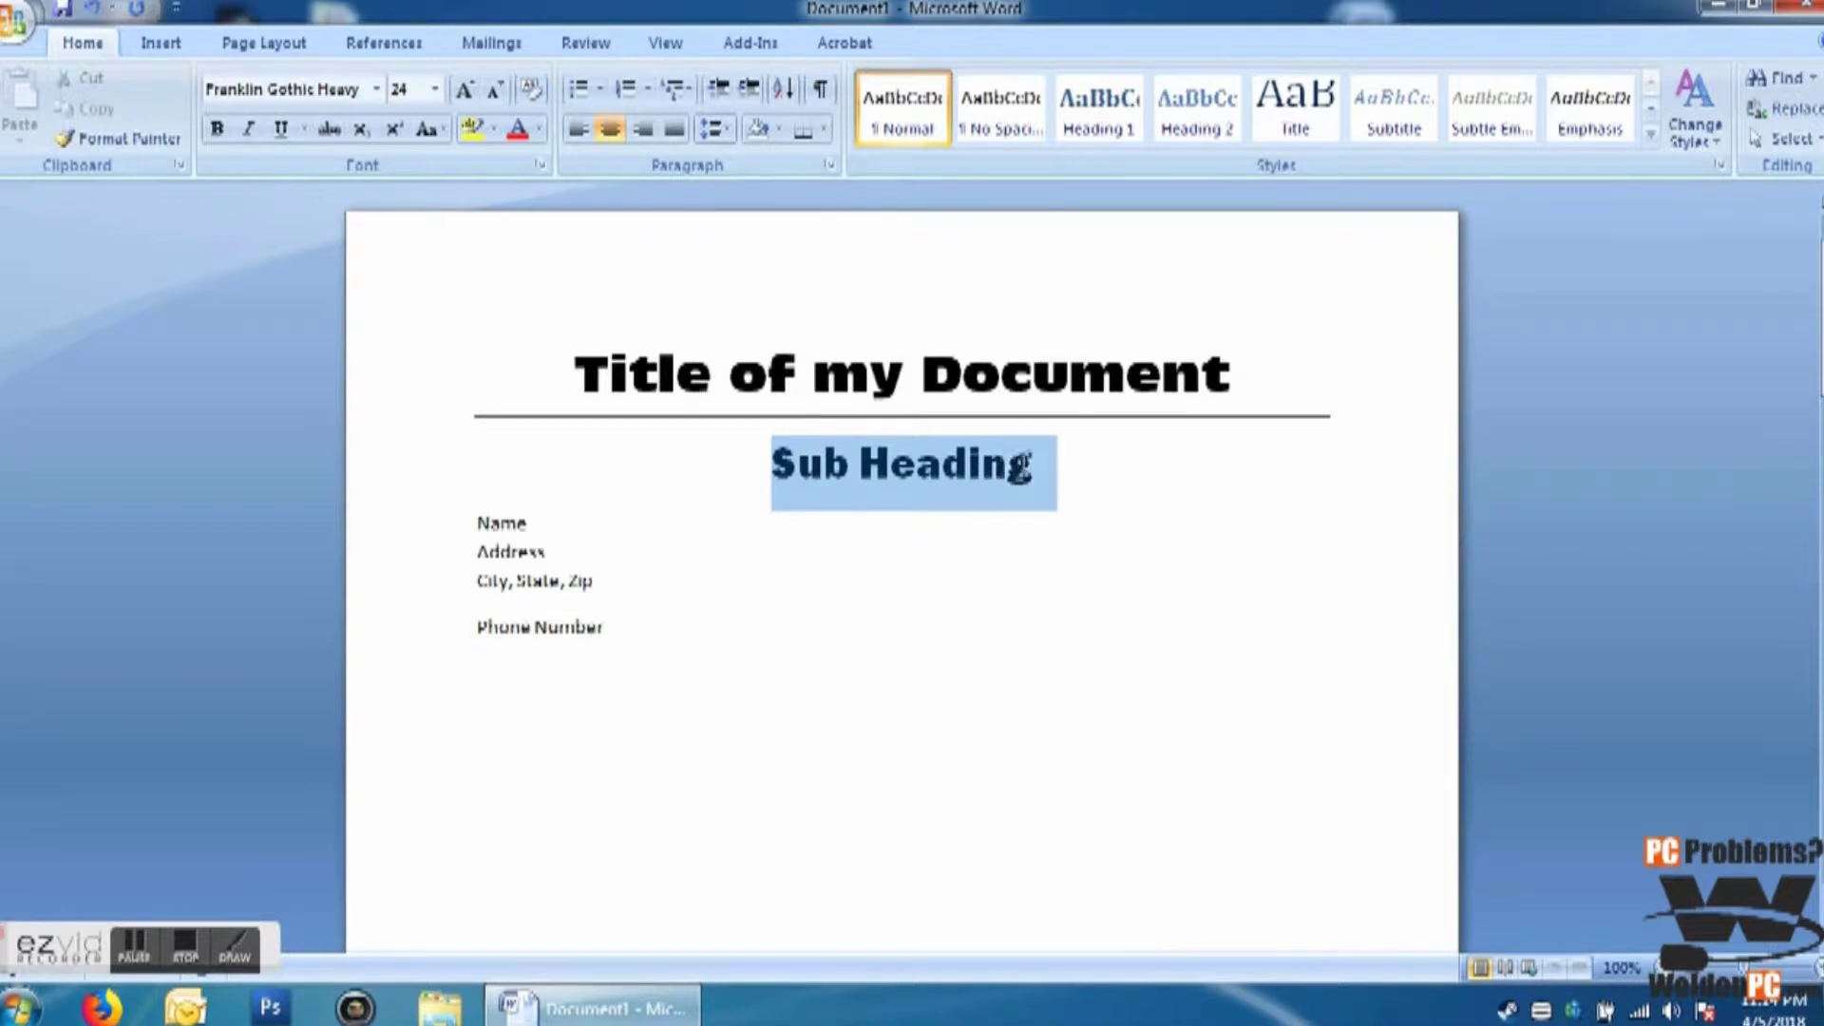
{"action": "left_click", "coordinate": [475, 126]}
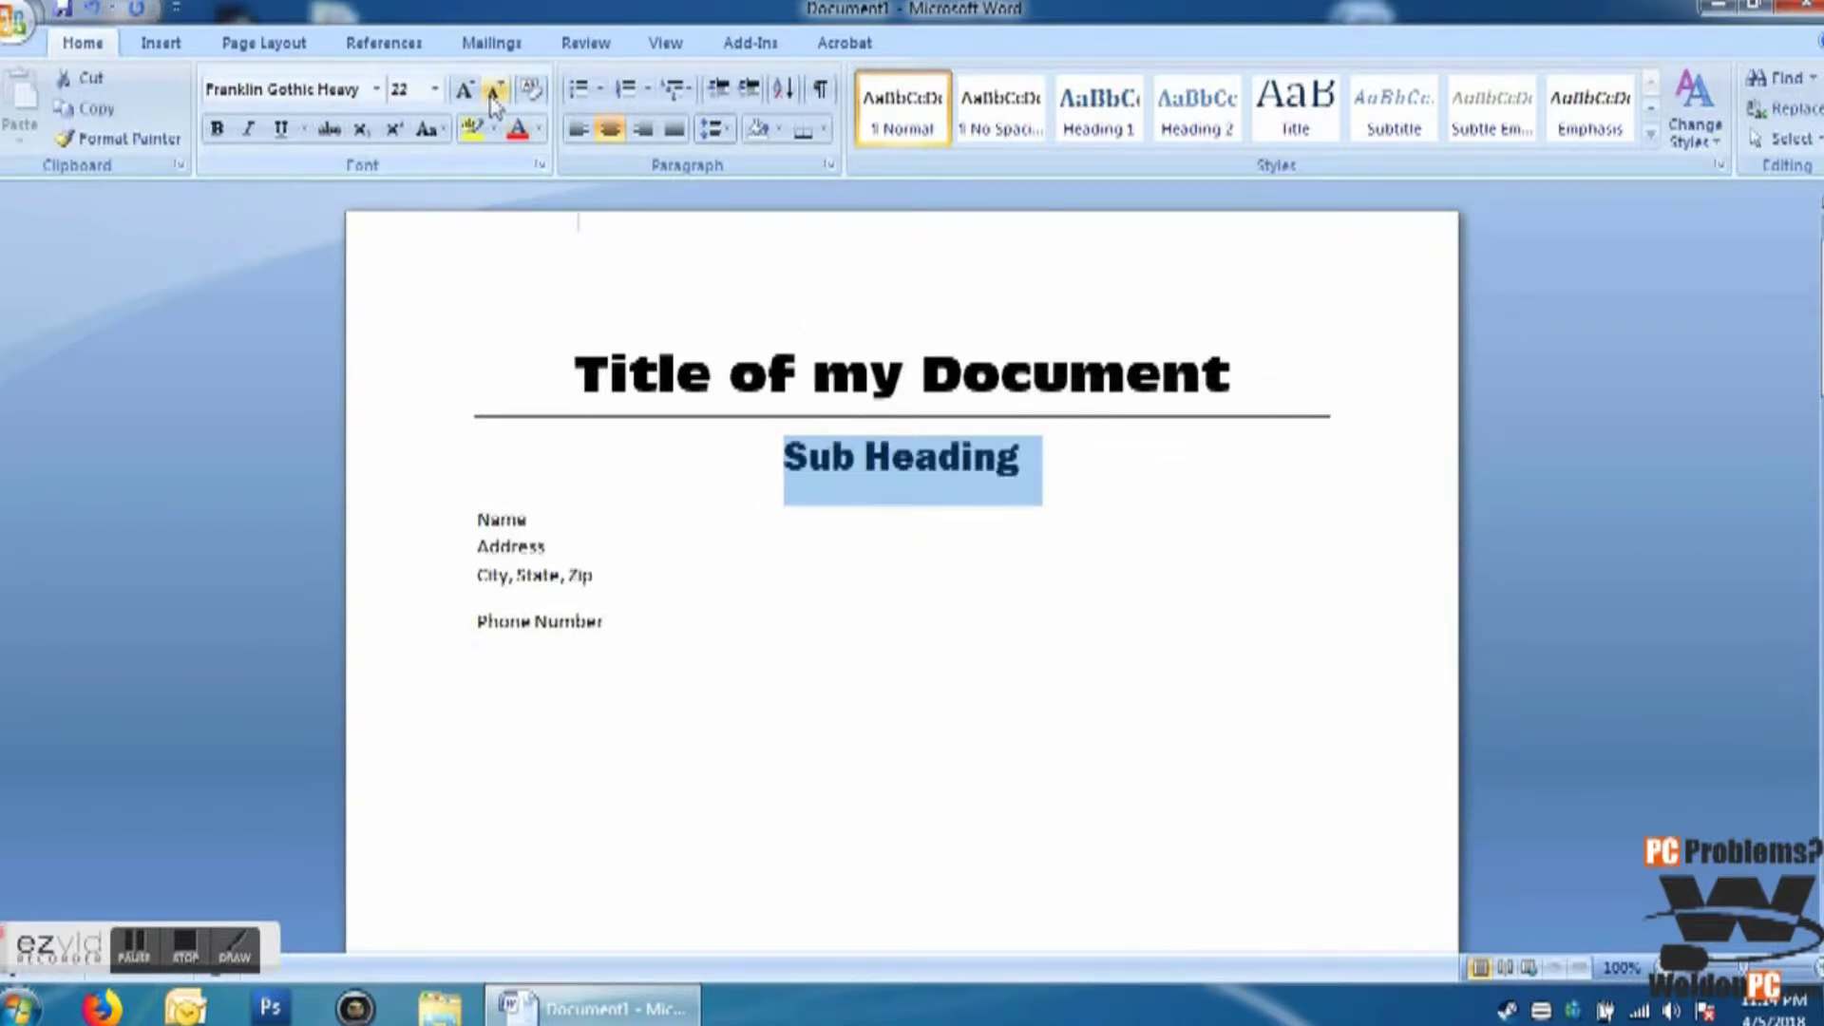
{"action": "left_click", "coordinate": [801, 516]}
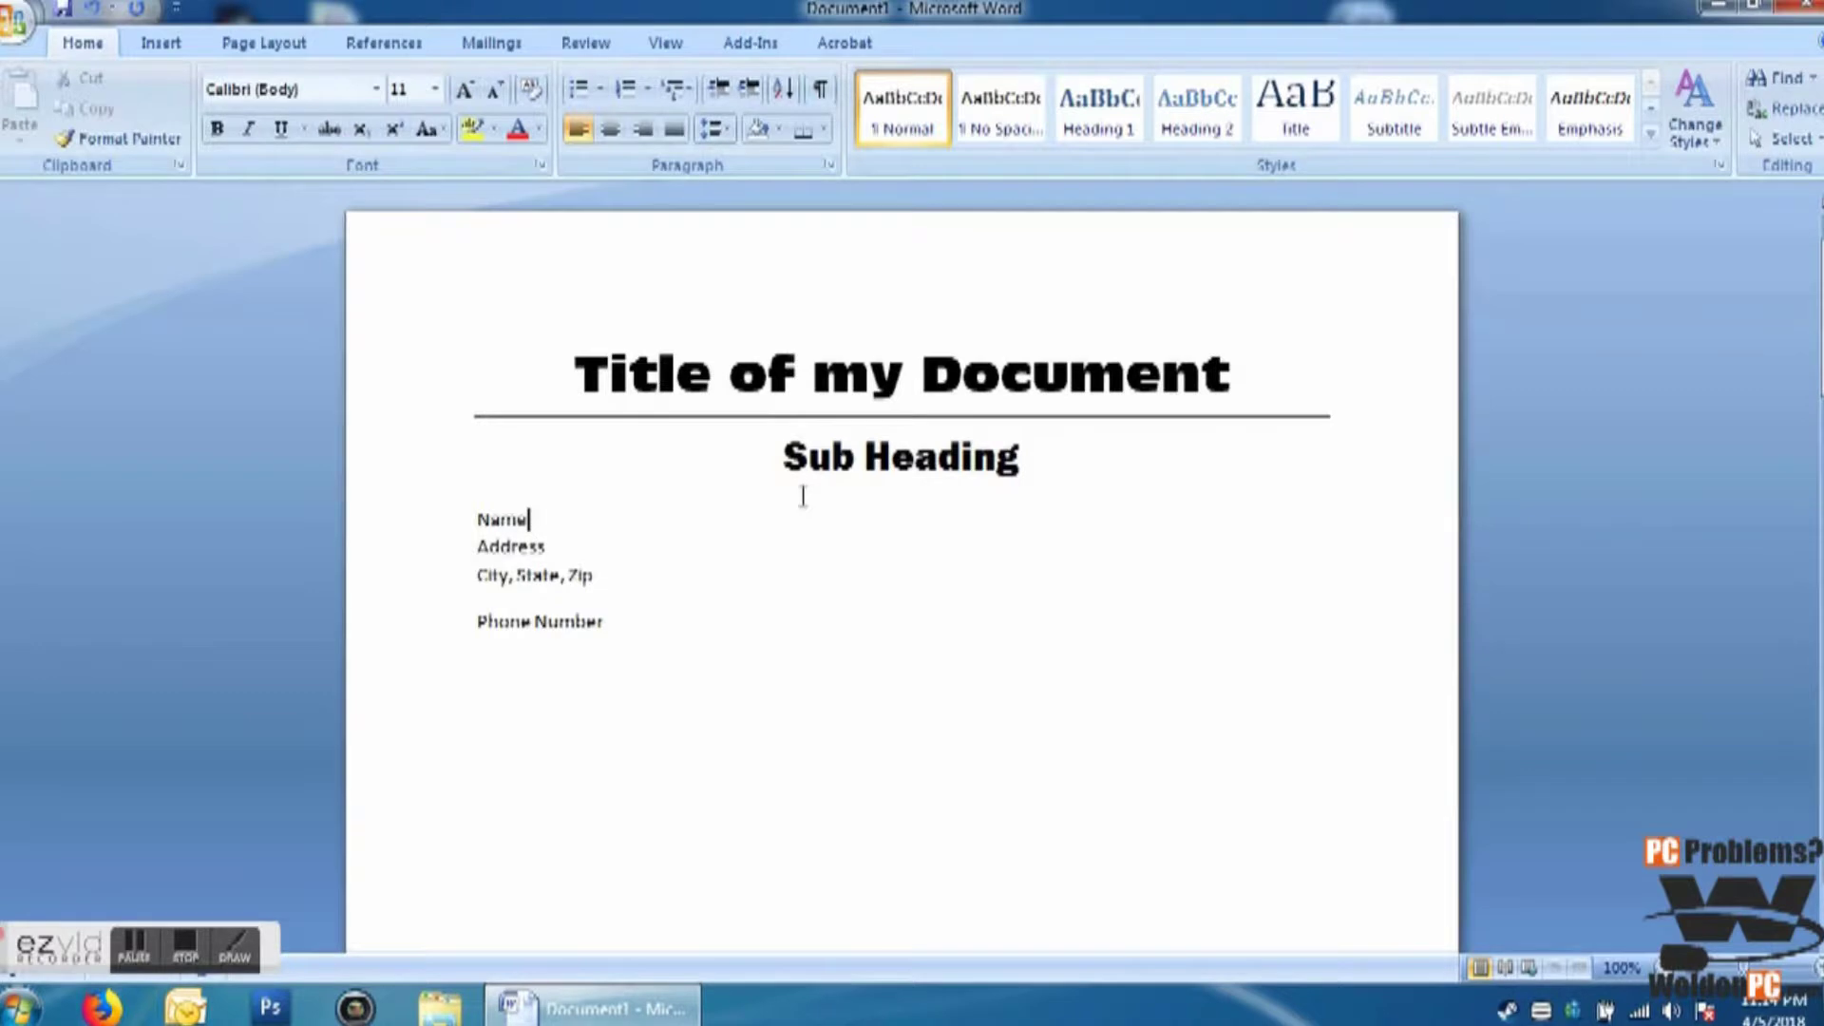
Step: Insert a run of blank lines after "Sub Heading" to push the contact lines down the page
{"action": "left_click", "coordinate": [809, 459]}
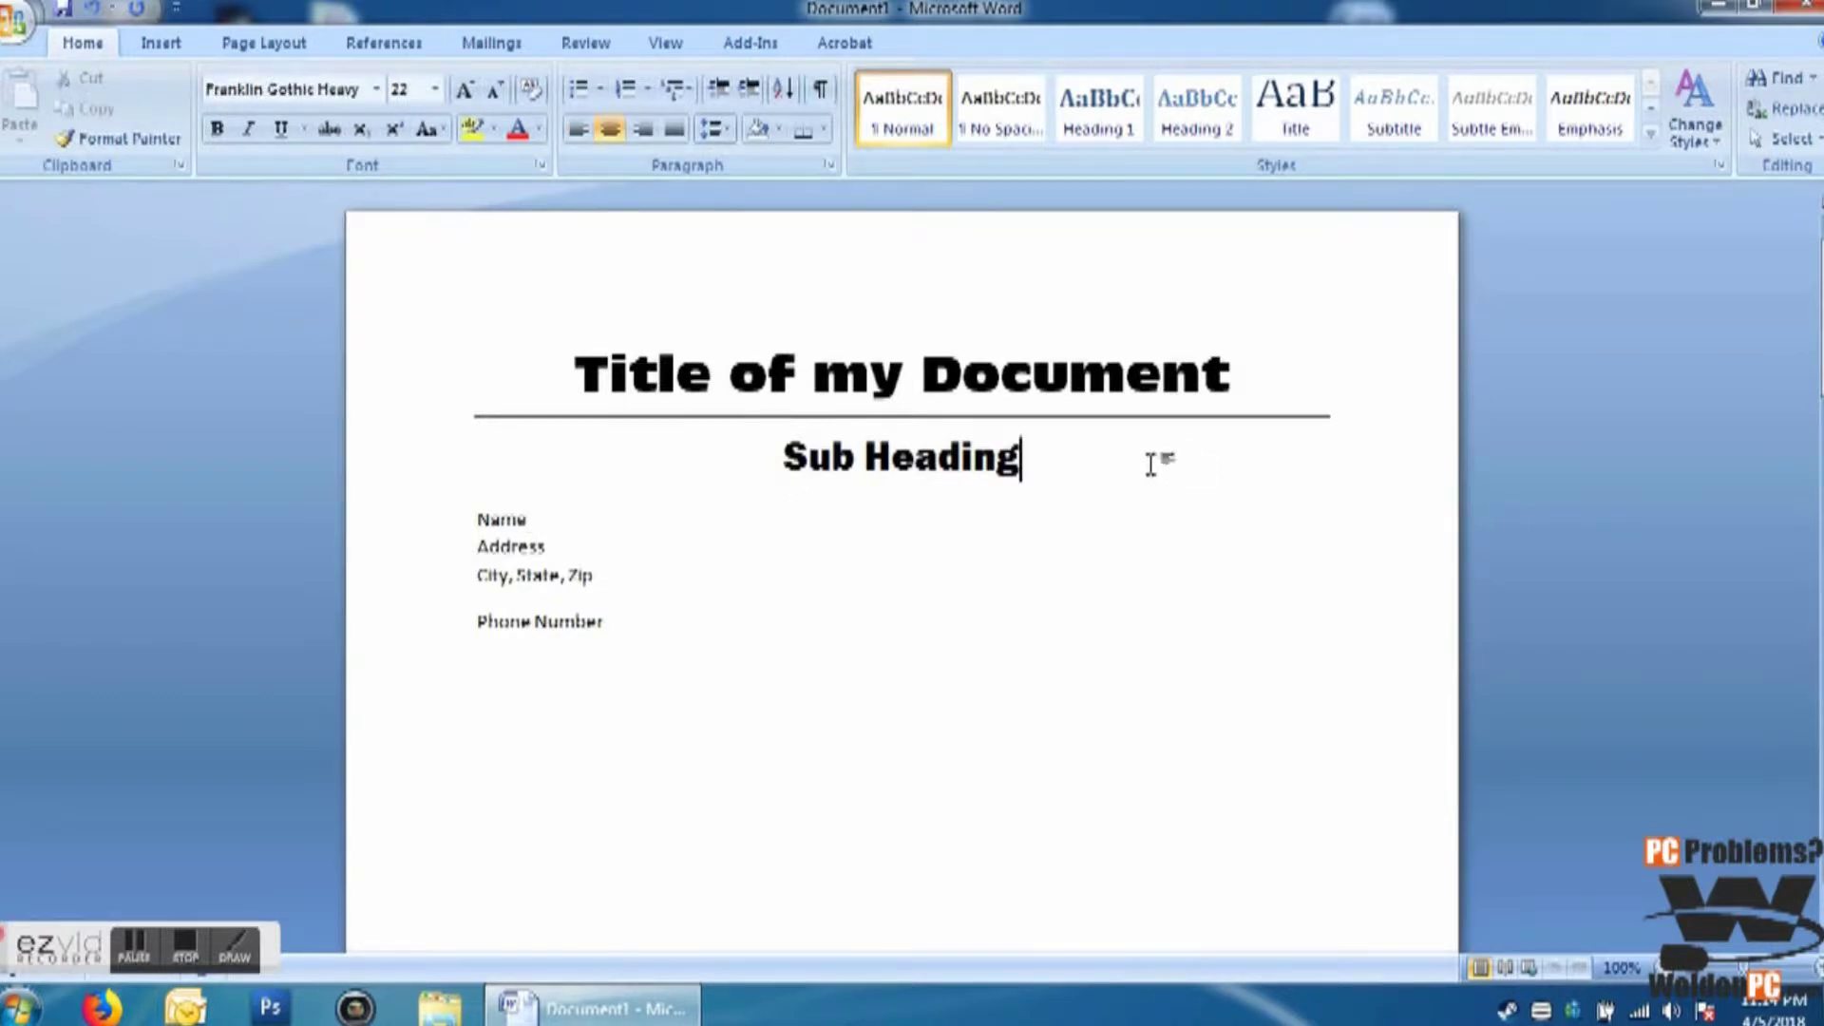
{"action": "key", "text": "Return"}
{"action": "key", "text": "Return"}
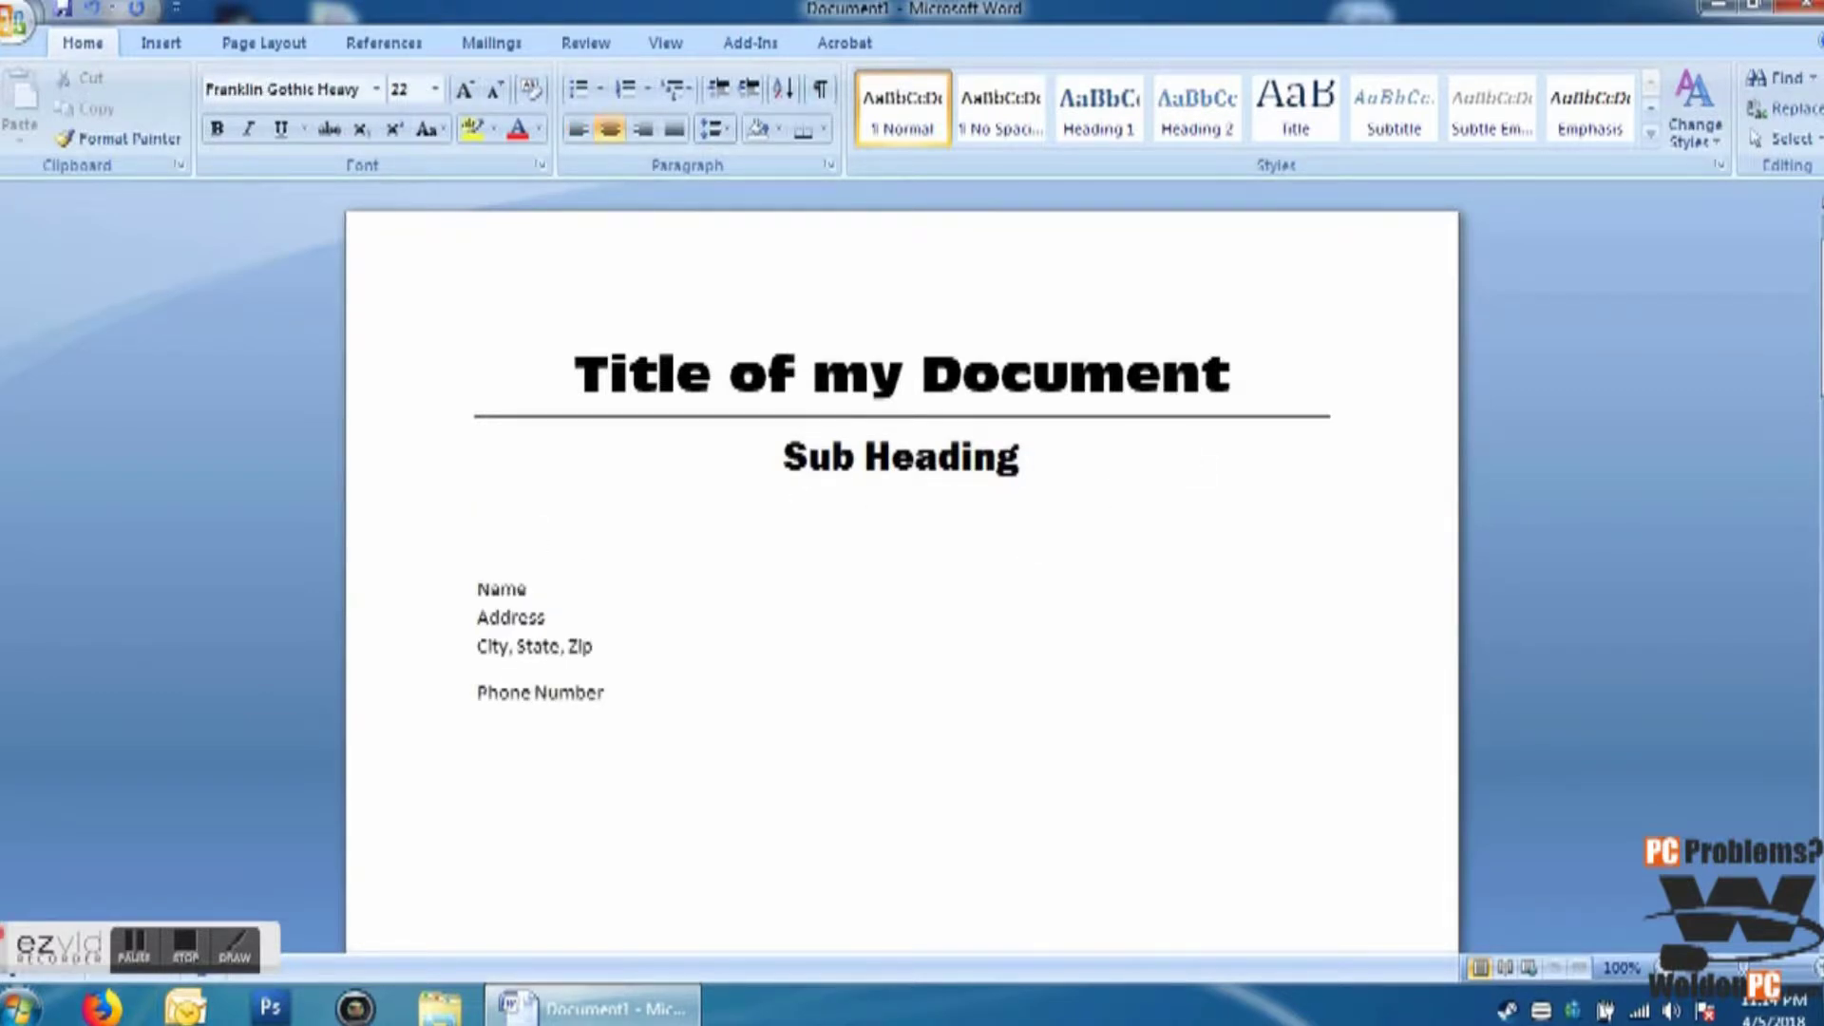
{"action": "key", "text": "Return"}
{"action": "key", "text": "Return"}
{"action": "key", "text": "Return"}
{"action": "key", "text": "Return"}
{"action": "key", "text": "Return"}
{"action": "key", "text": "Return"}
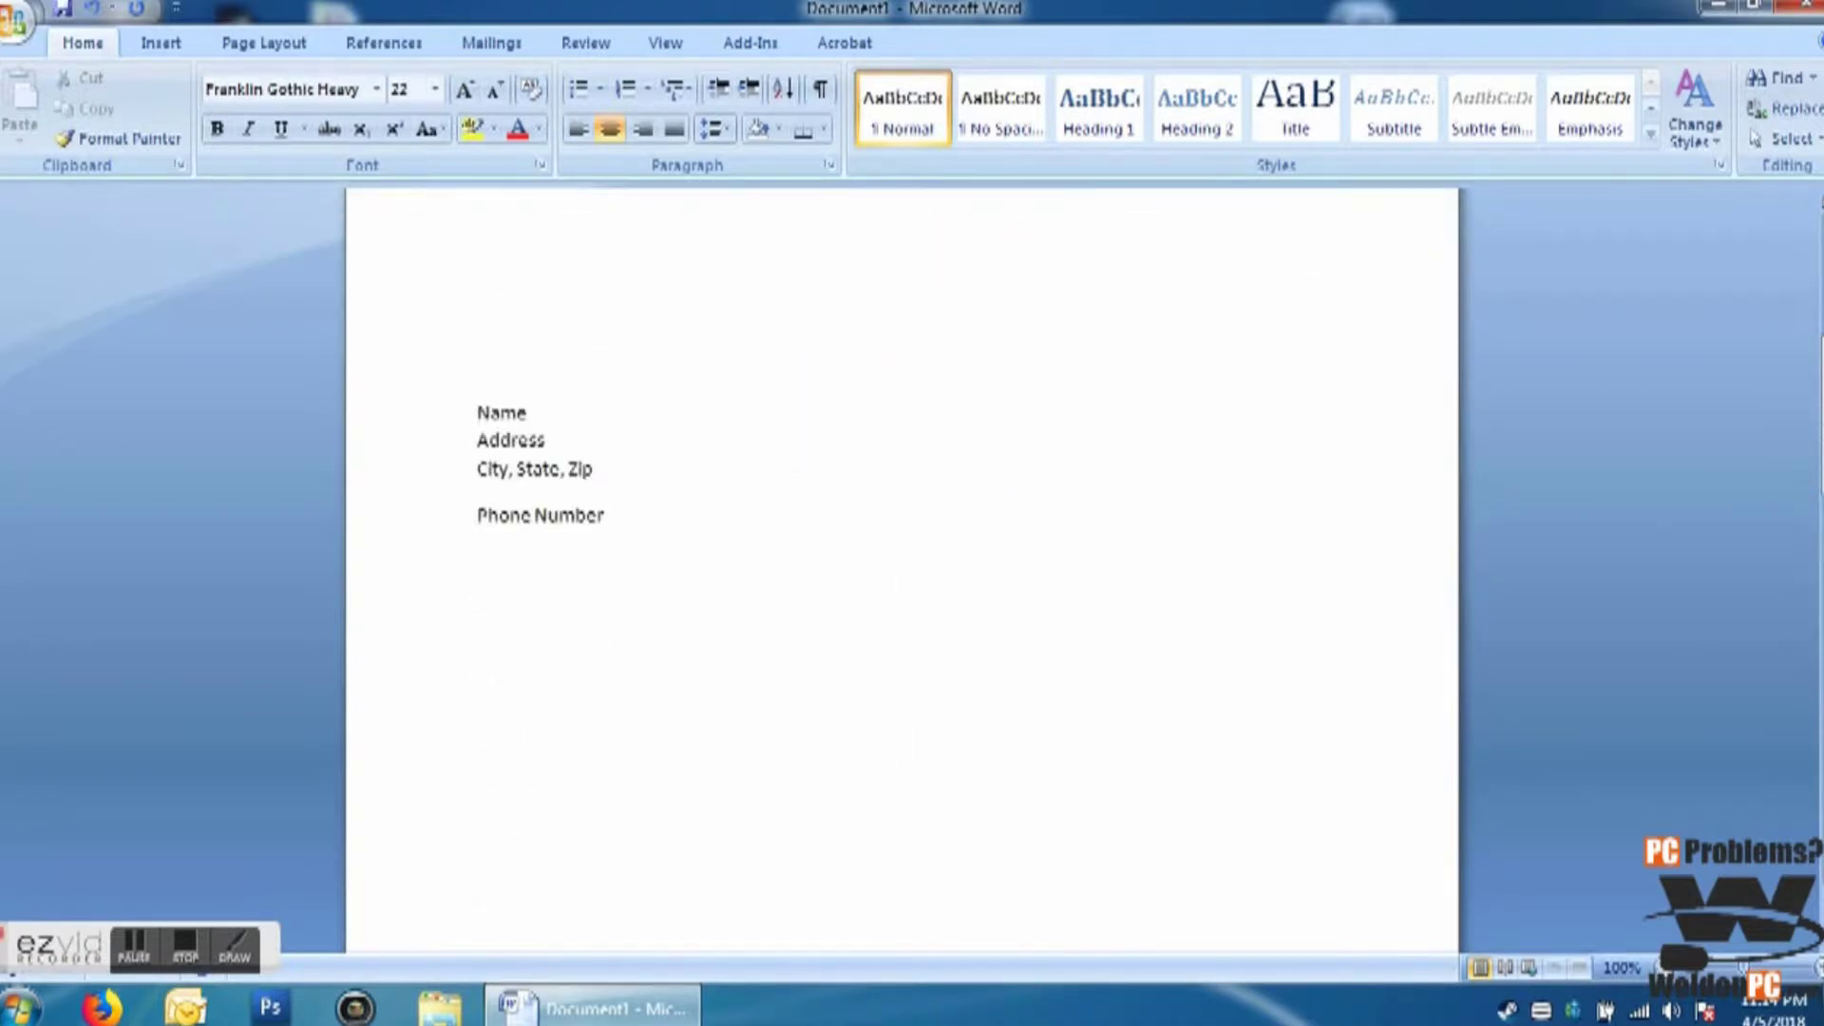
{"action": "key", "text": "Return"}
{"action": "key", "text": "Return"}
{"action": "key", "text": "Return"}
{"action": "key", "text": "Return"}
{"action": "key", "text": "Return"}
{"action": "key", "text": "Return"}
{"action": "key", "text": "Return"}
{"action": "key", "text": "Return"}
{"action": "key", "text": "Return"}
{"action": "key", "text": "Return"}
{"action": "scroll", "coordinate": [903, 476], "scroll_direction": "up", "scroll_amount": 2}
{"action": "left_click", "coordinate": [921, 674]}
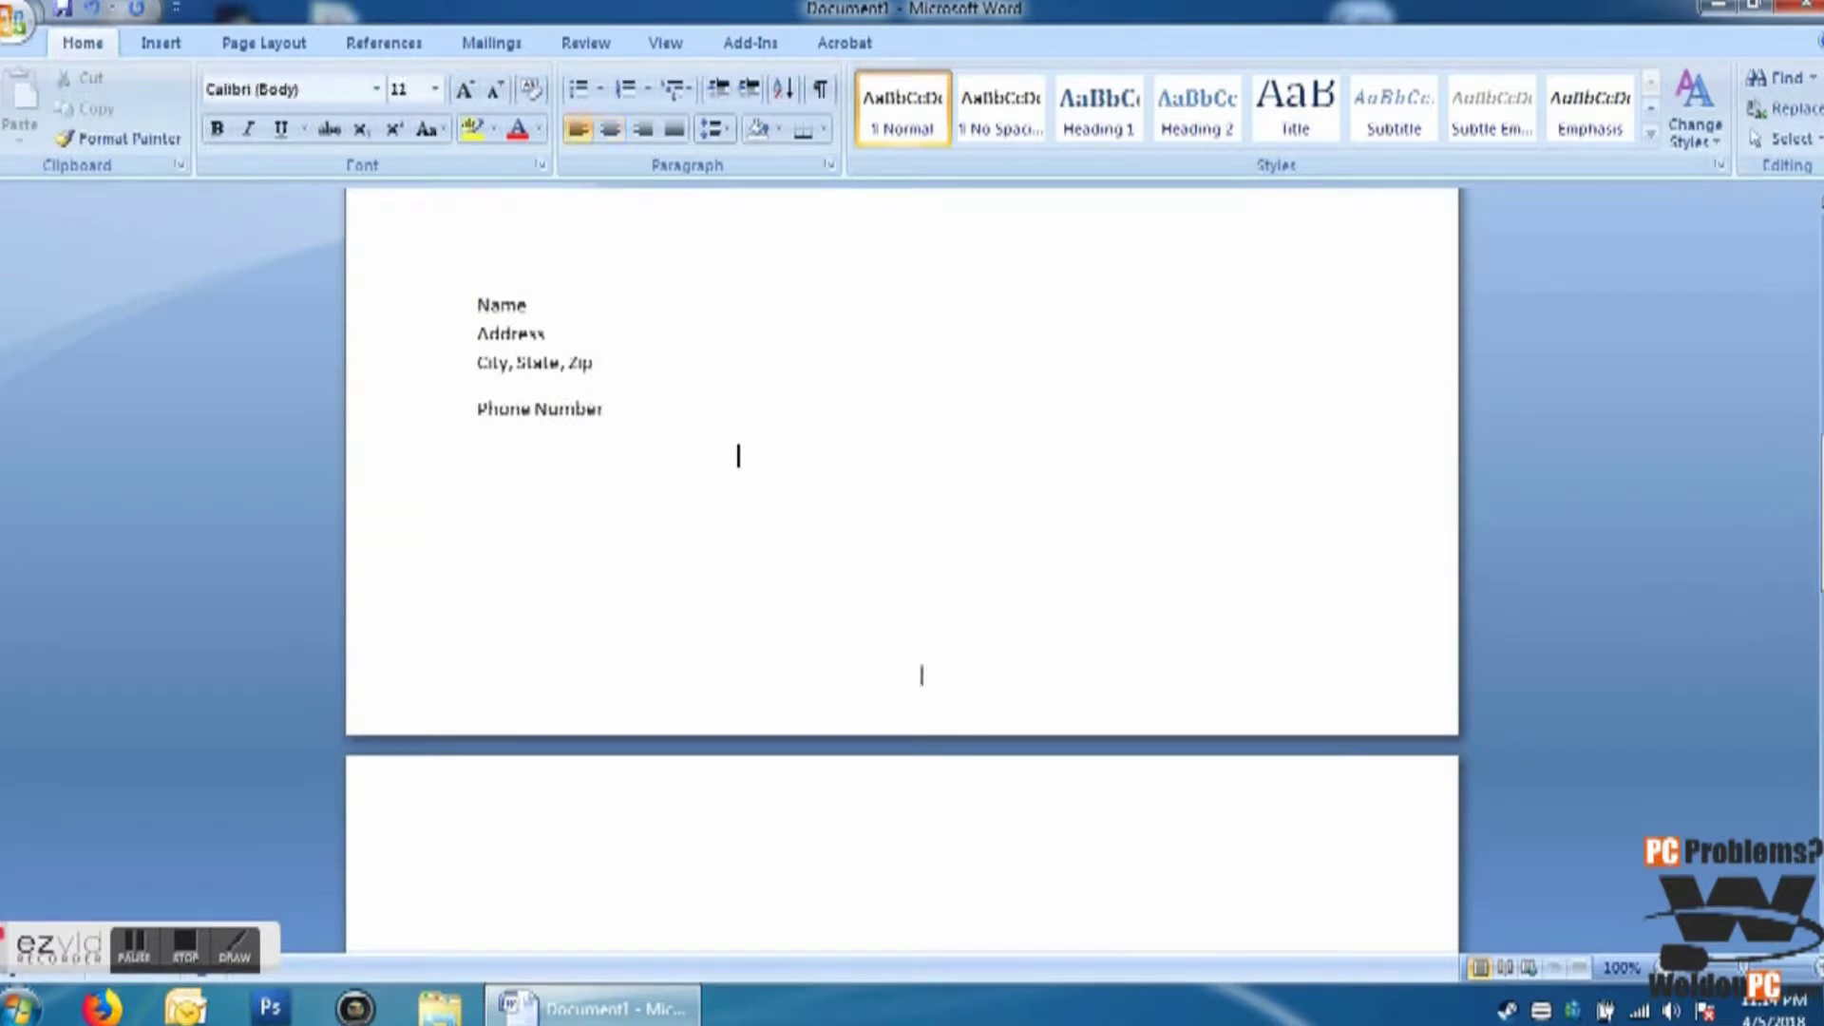
{"action": "left_click", "coordinate": [532, 239]}
{"action": "key", "text": "Return"}
{"action": "key", "text": "Return"}
{"action": "key", "text": "Return"}
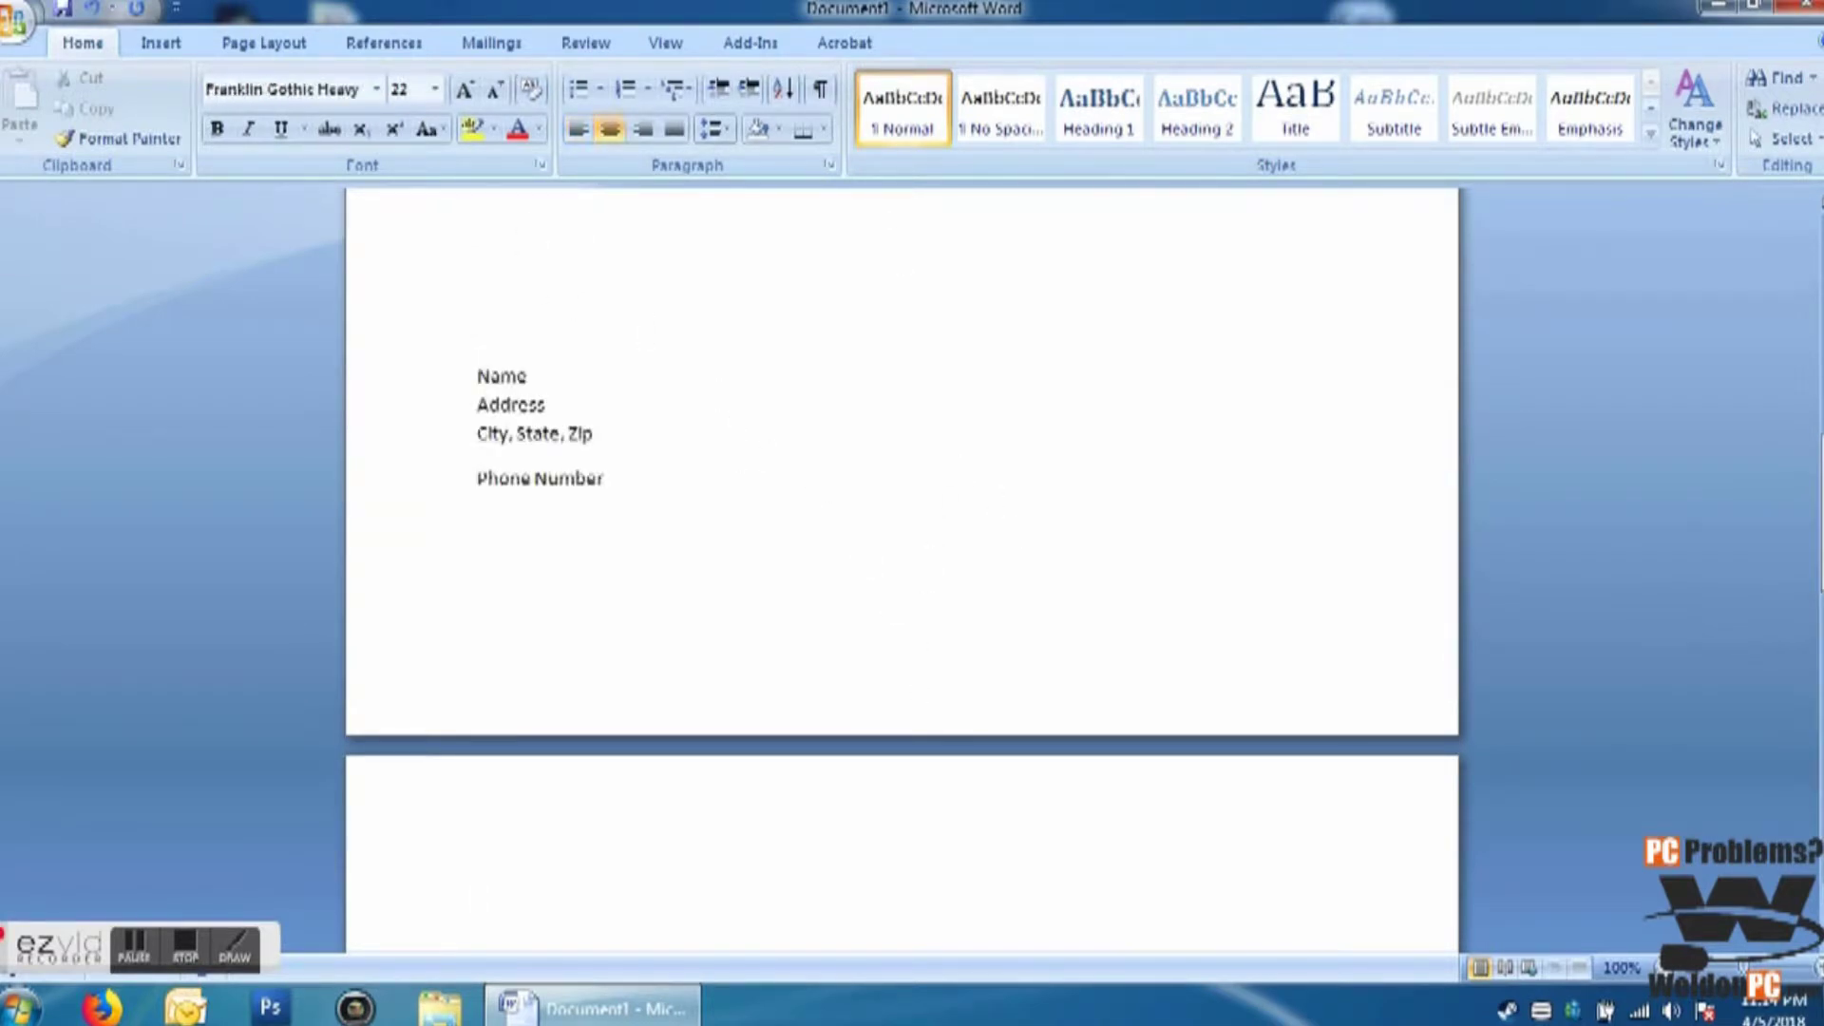
{"action": "left_click_drag", "start_coordinate": [573, 245], "coordinate": [600, 385]}
{"action": "left_click_drag", "start_coordinate": [1039, 713], "coordinate": [989, 945]}
Step: Center the four contact lines from "Name" to "Phone Number", toggling the centering off and on to compare
{"action": "left_click", "coordinate": [554, 791]}
{"action": "left_click_drag", "start_coordinate": [618, 844], "coordinate": [446, 731]}
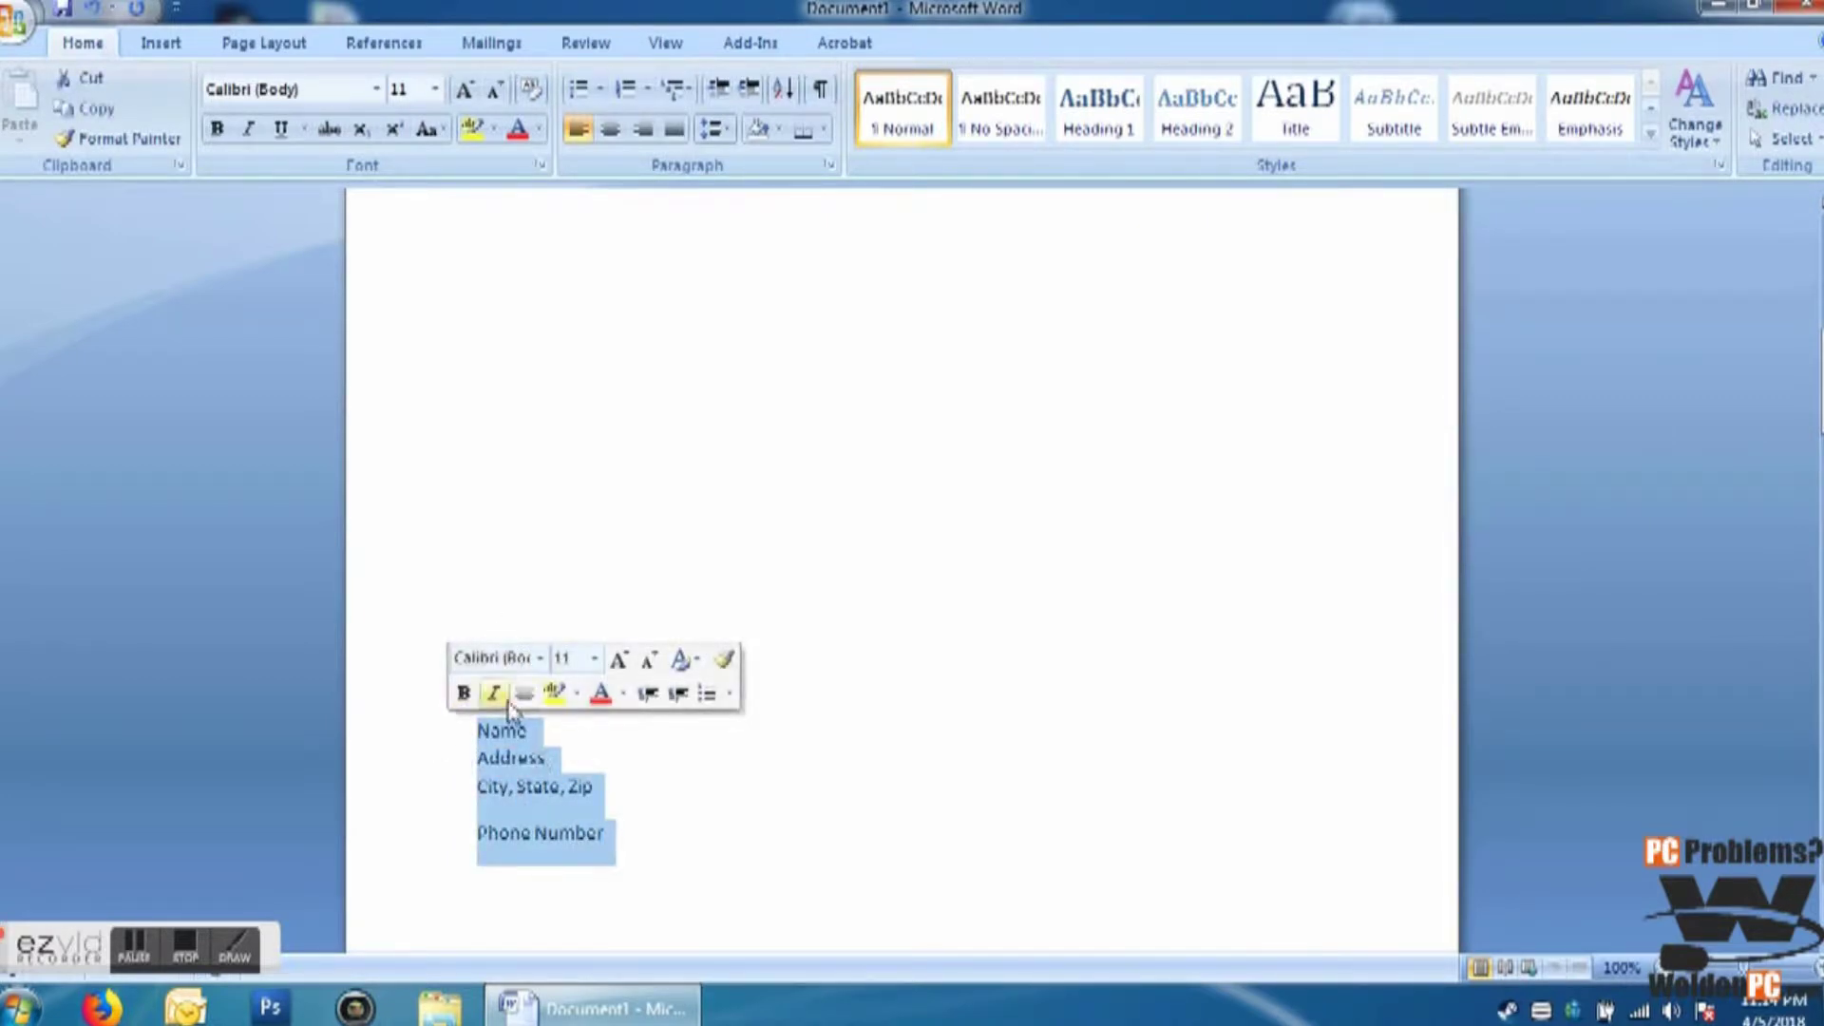
{"action": "left_click", "coordinate": [522, 695]}
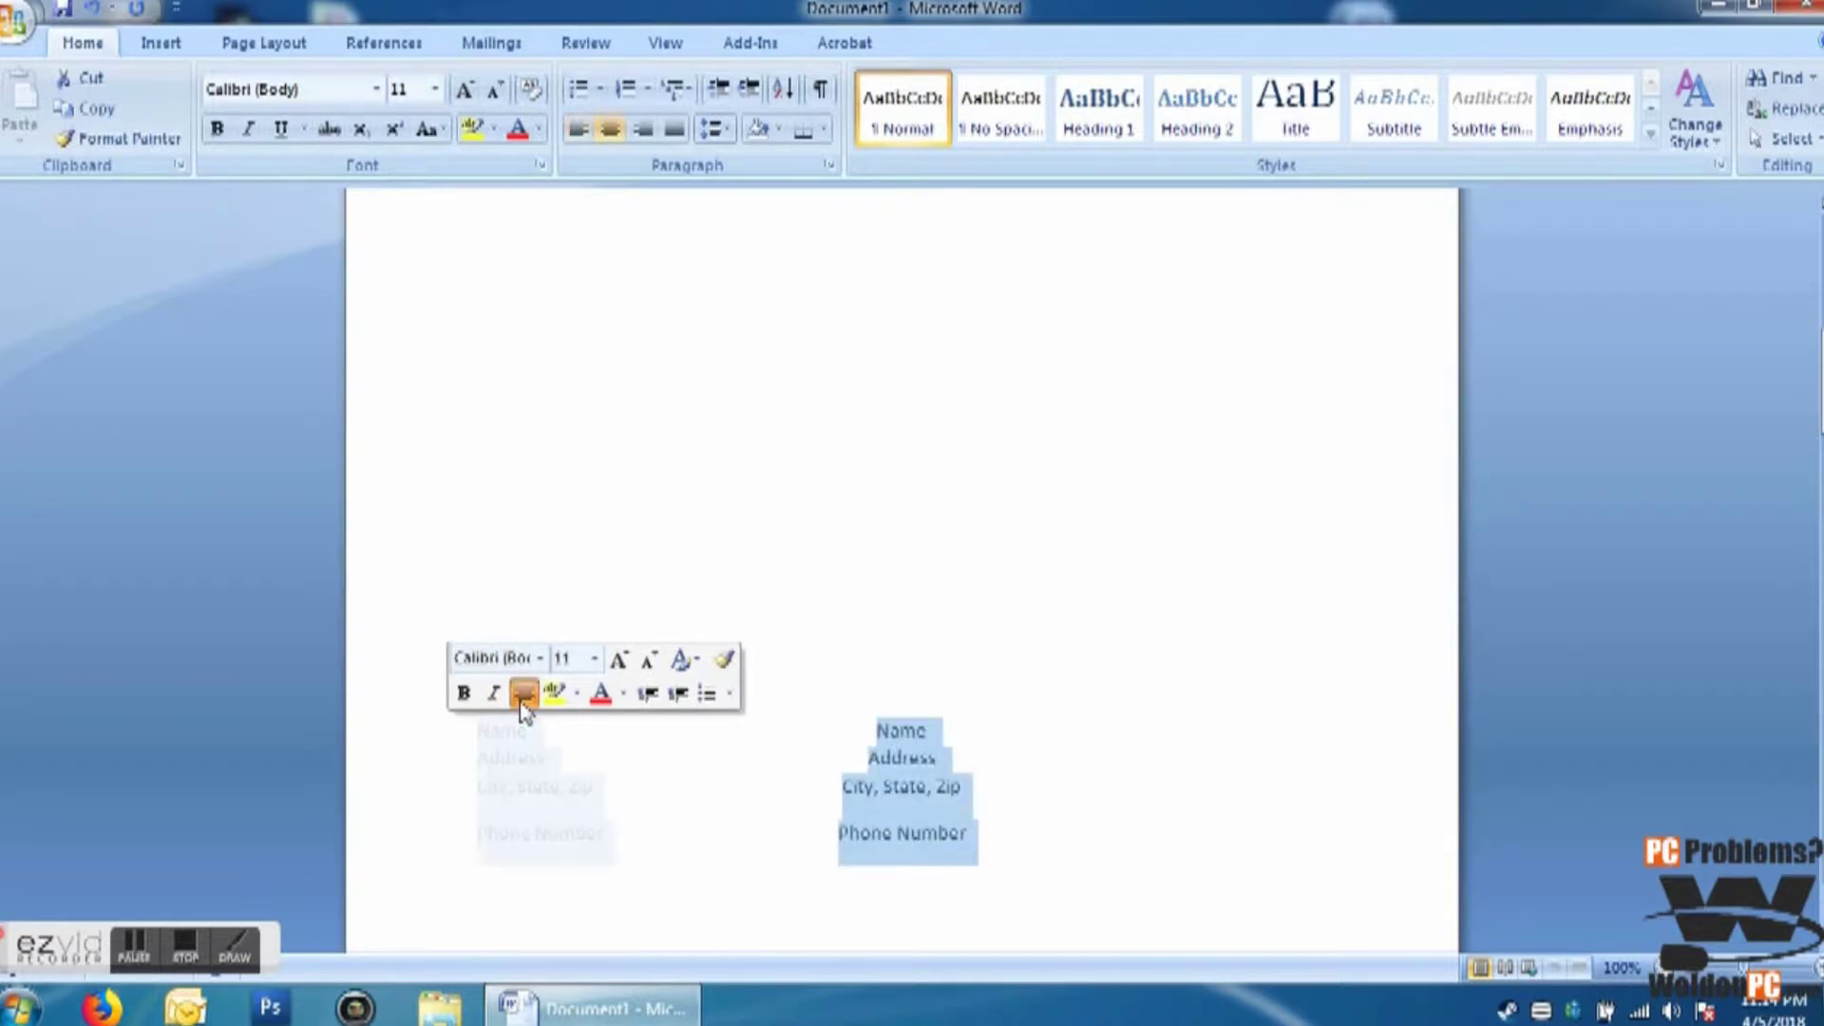
{"action": "left_click", "coordinate": [522, 704]}
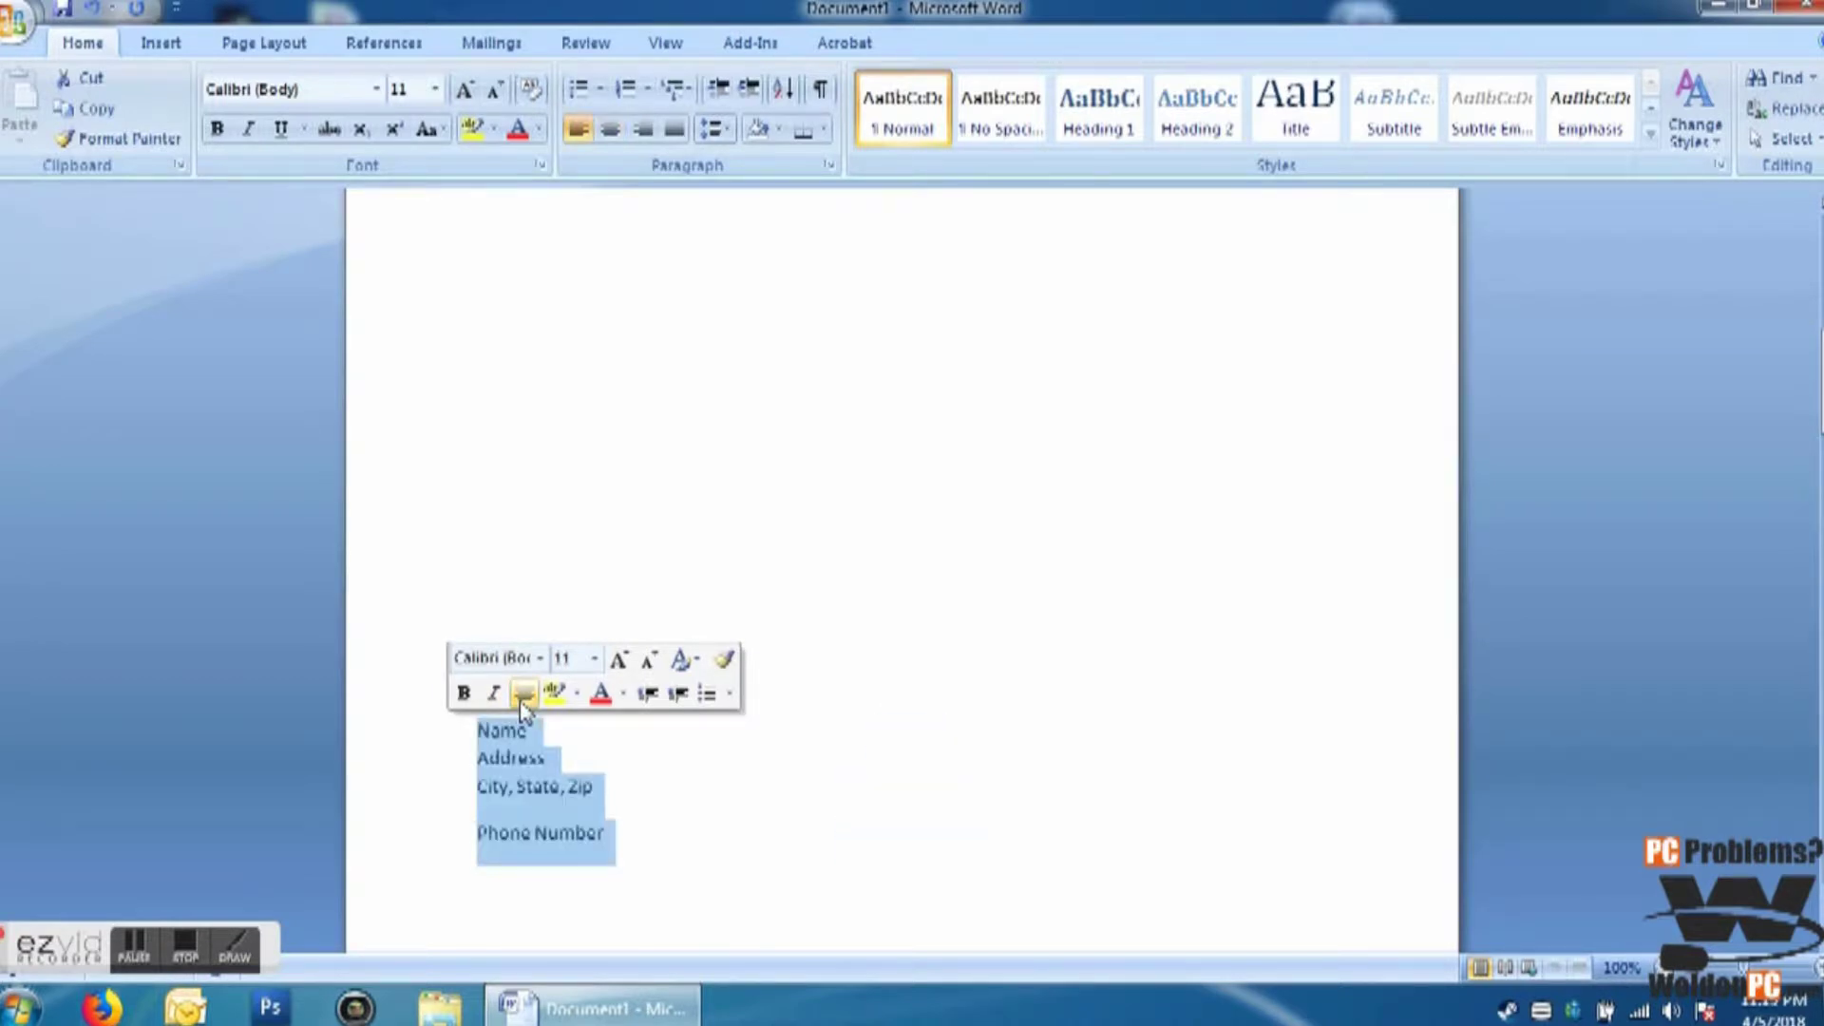
{"action": "left_click", "coordinate": [523, 708]}
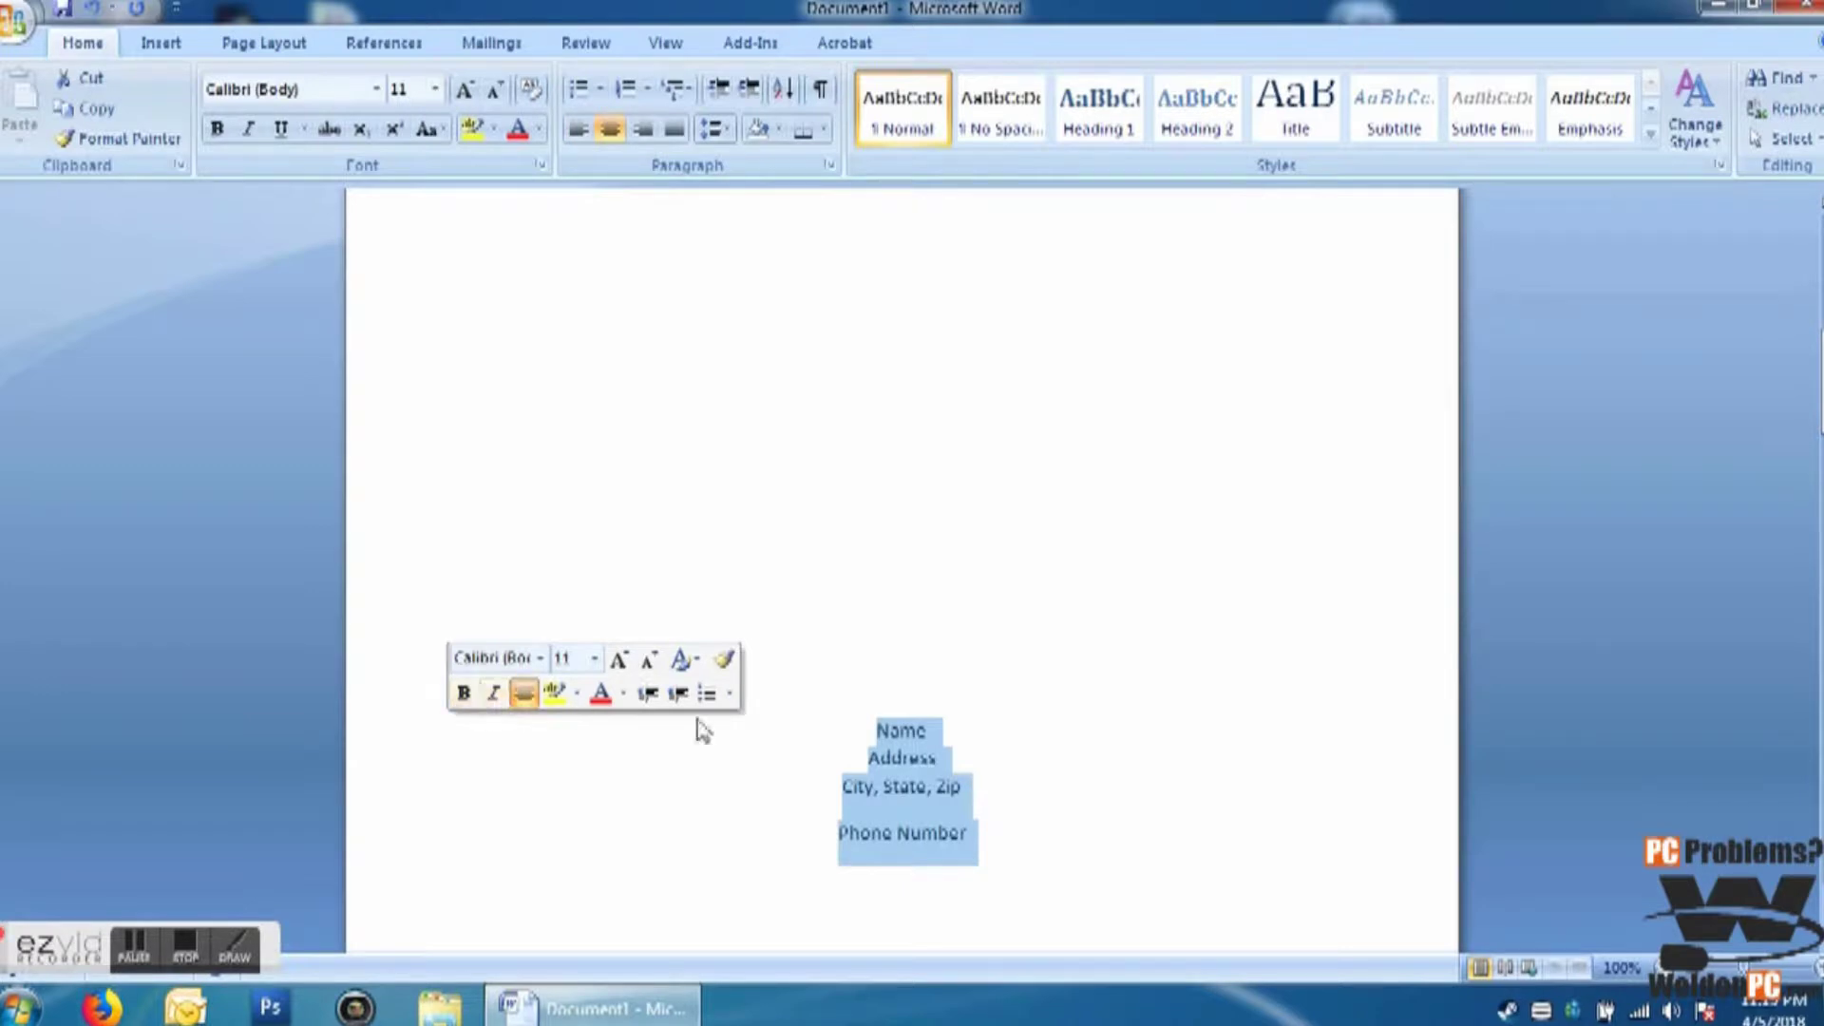
Step: Make the "Name" line bold, and set the "Phone Number" line to italic after trying bold on it
{"action": "left_click_drag", "start_coordinate": [927, 731], "coordinate": [861, 740]}
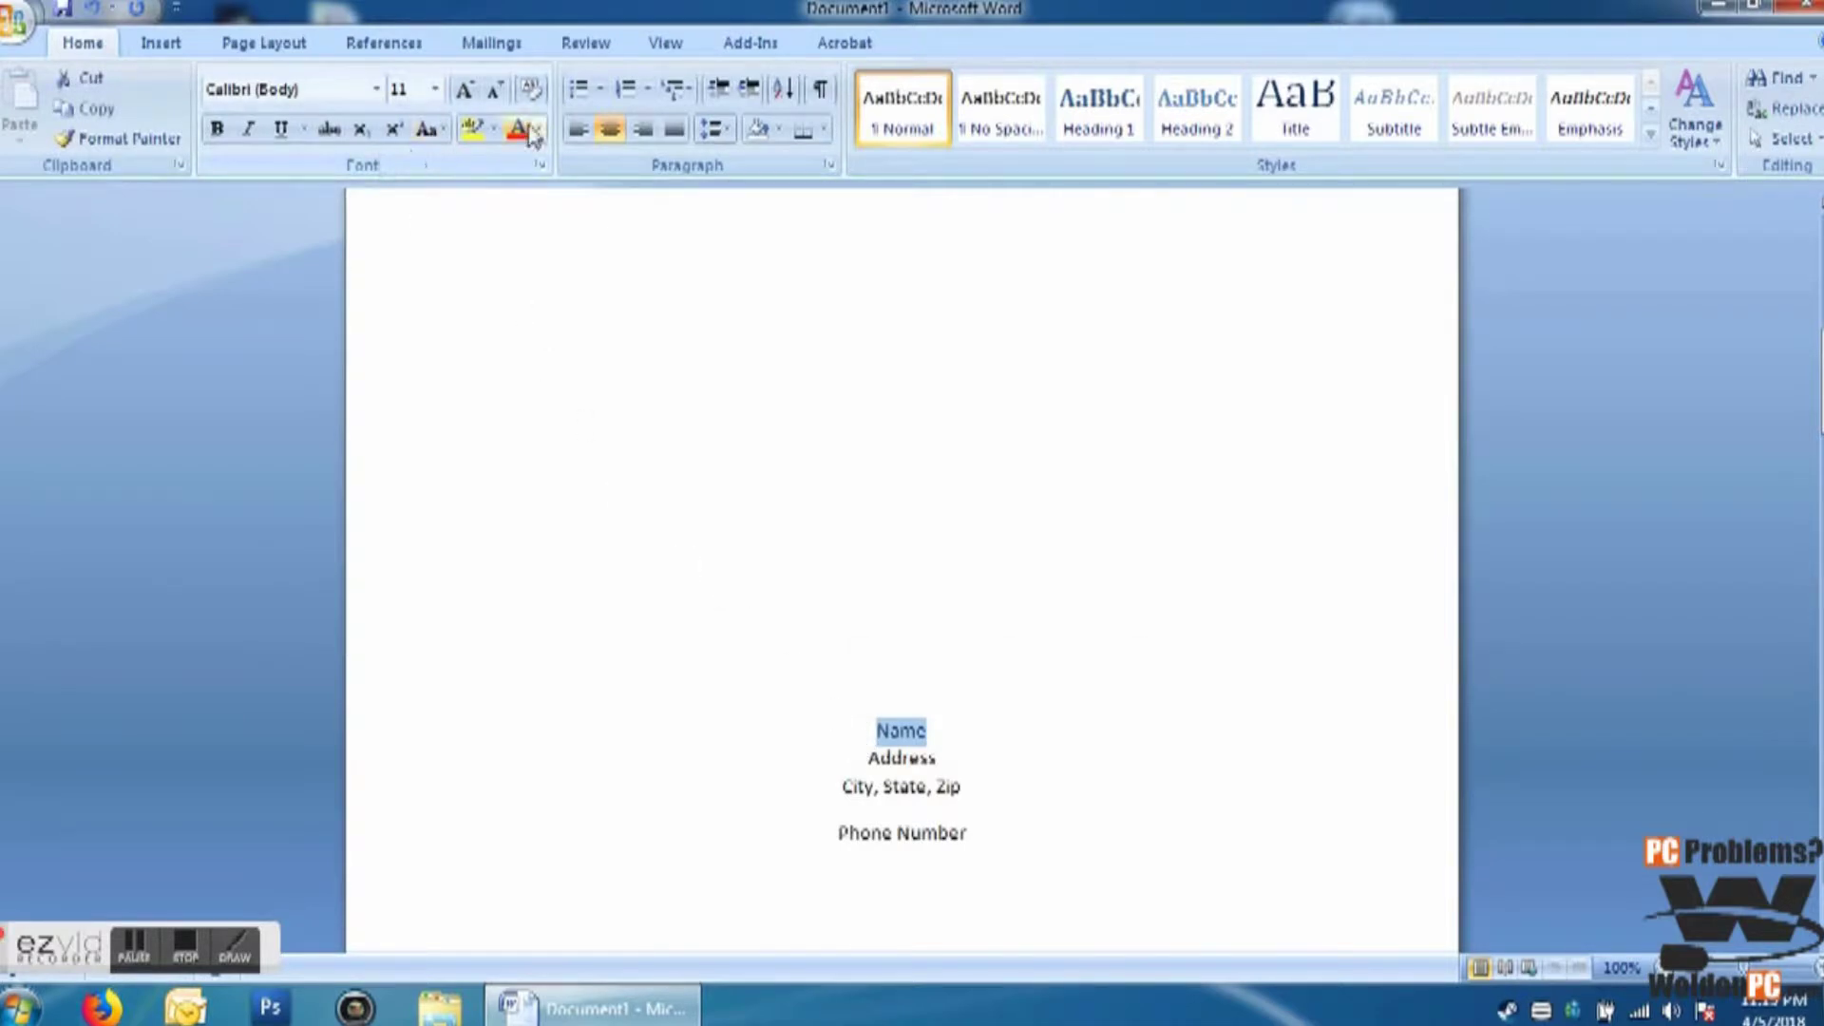
{"action": "left_click", "coordinate": [216, 133]}
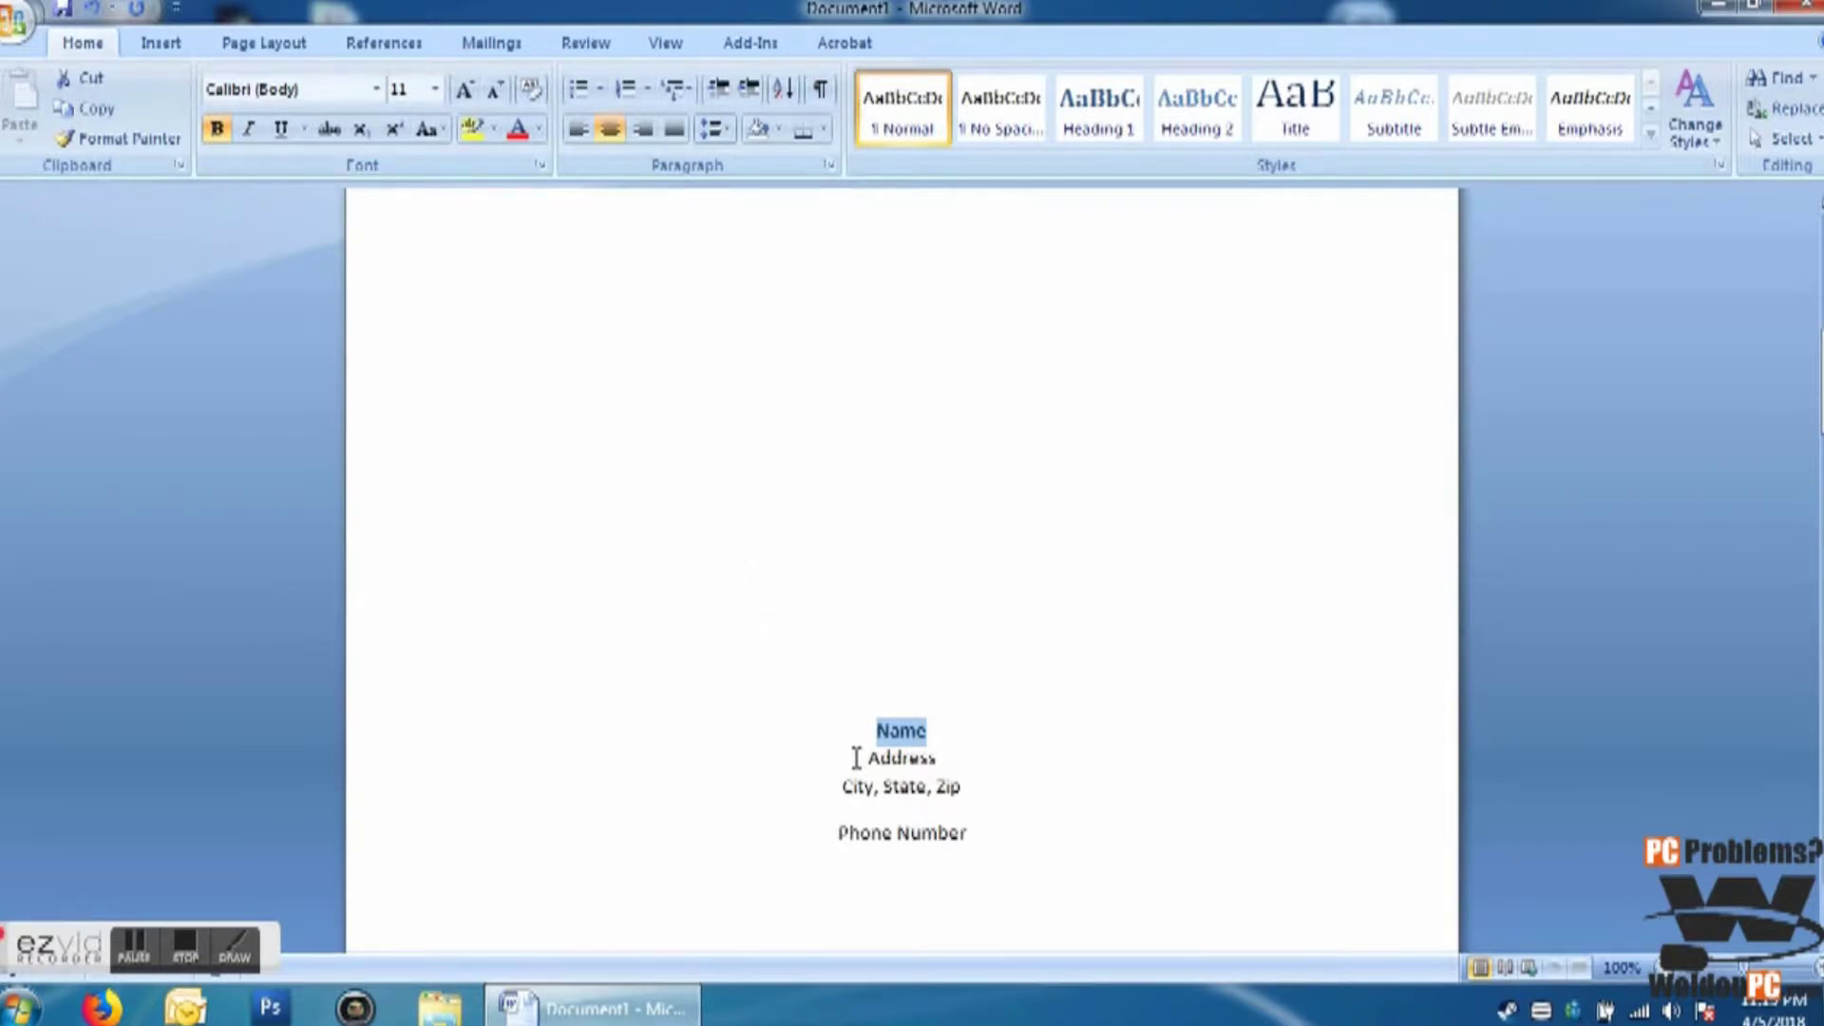
{"action": "left_click_drag", "start_coordinate": [835, 830], "coordinate": [977, 842]}
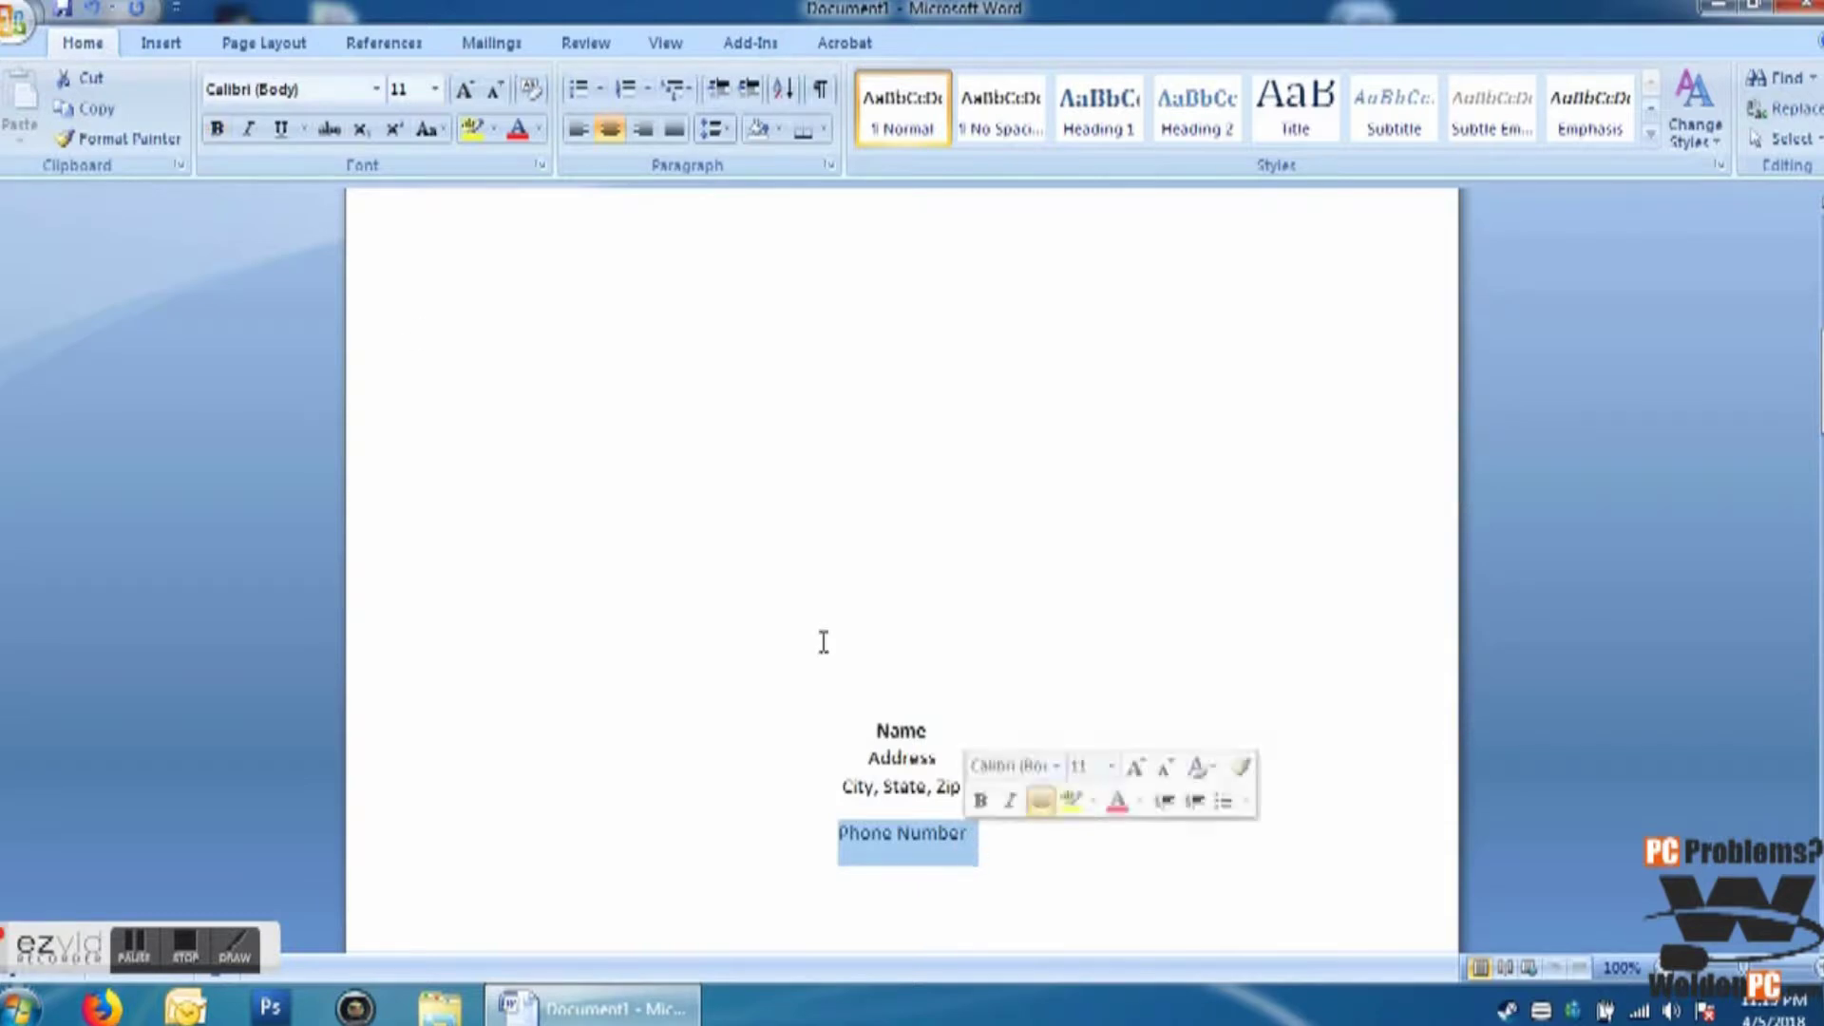
{"action": "left_click", "coordinate": [217, 133]}
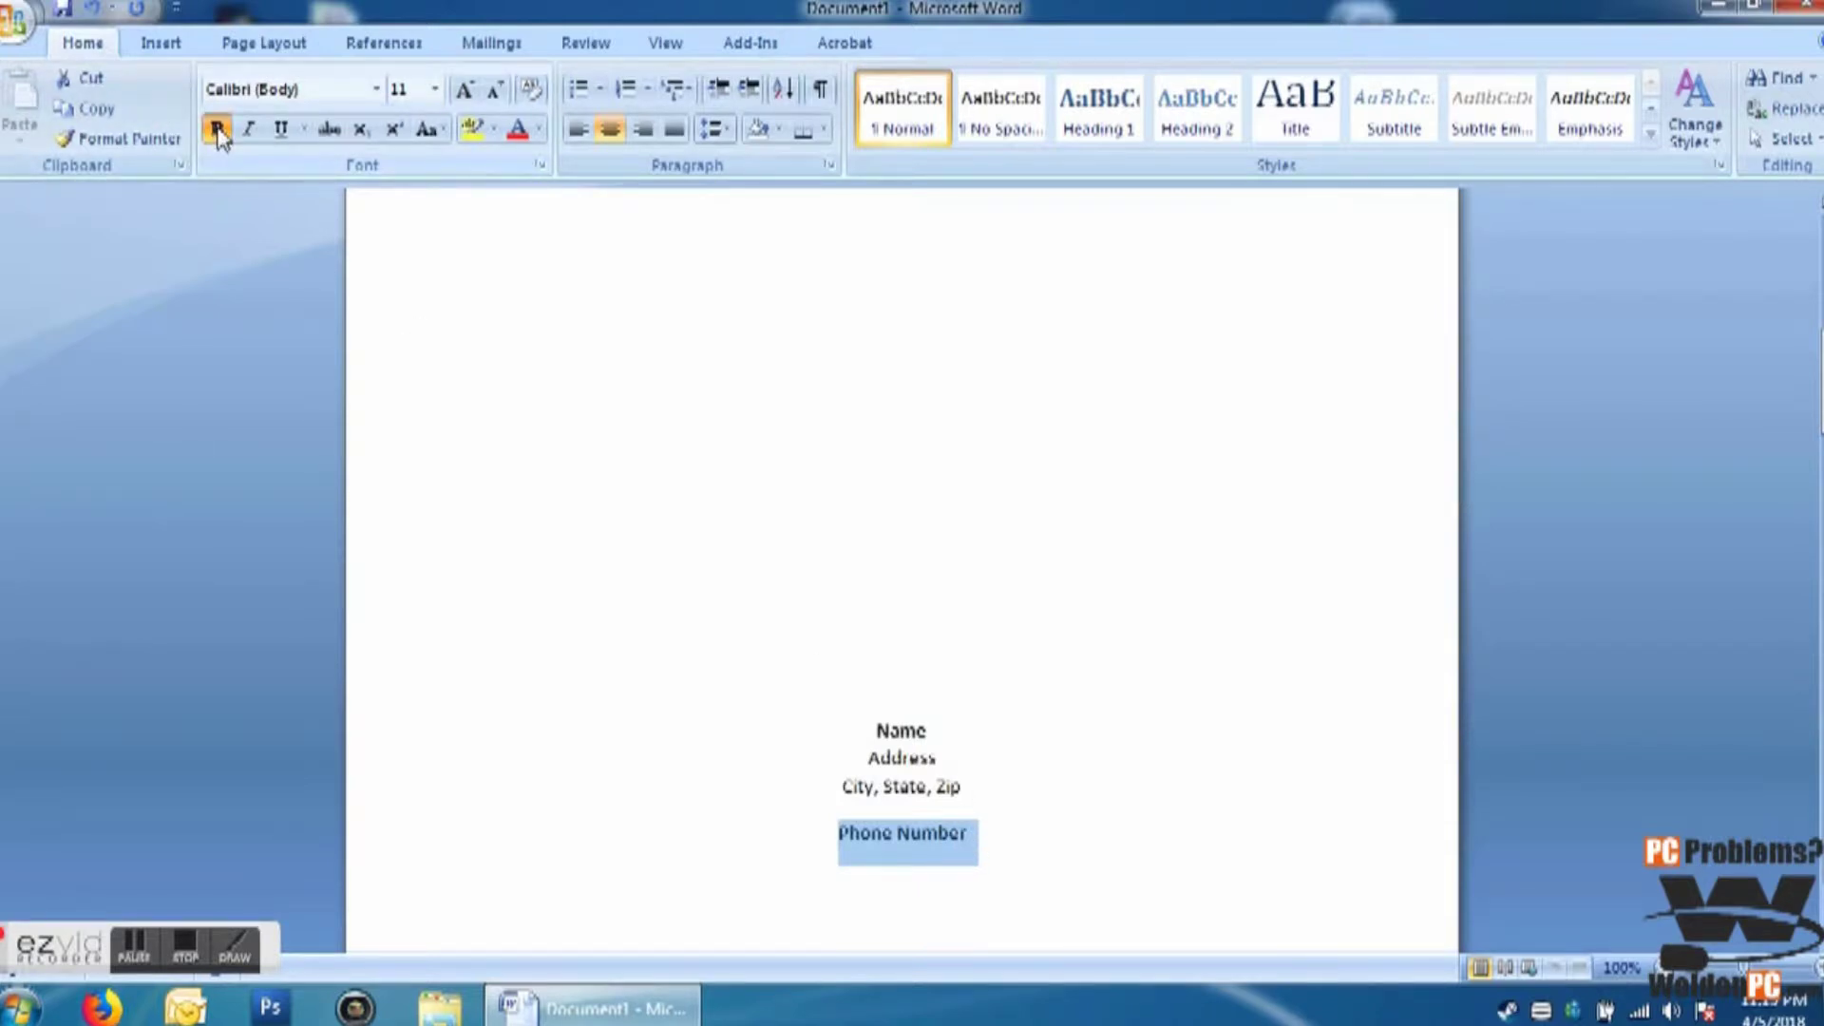
{"action": "left_click", "coordinate": [217, 133]}
{"action": "left_click", "coordinate": [251, 133]}
{"action": "left_click", "coordinate": [252, 134]}
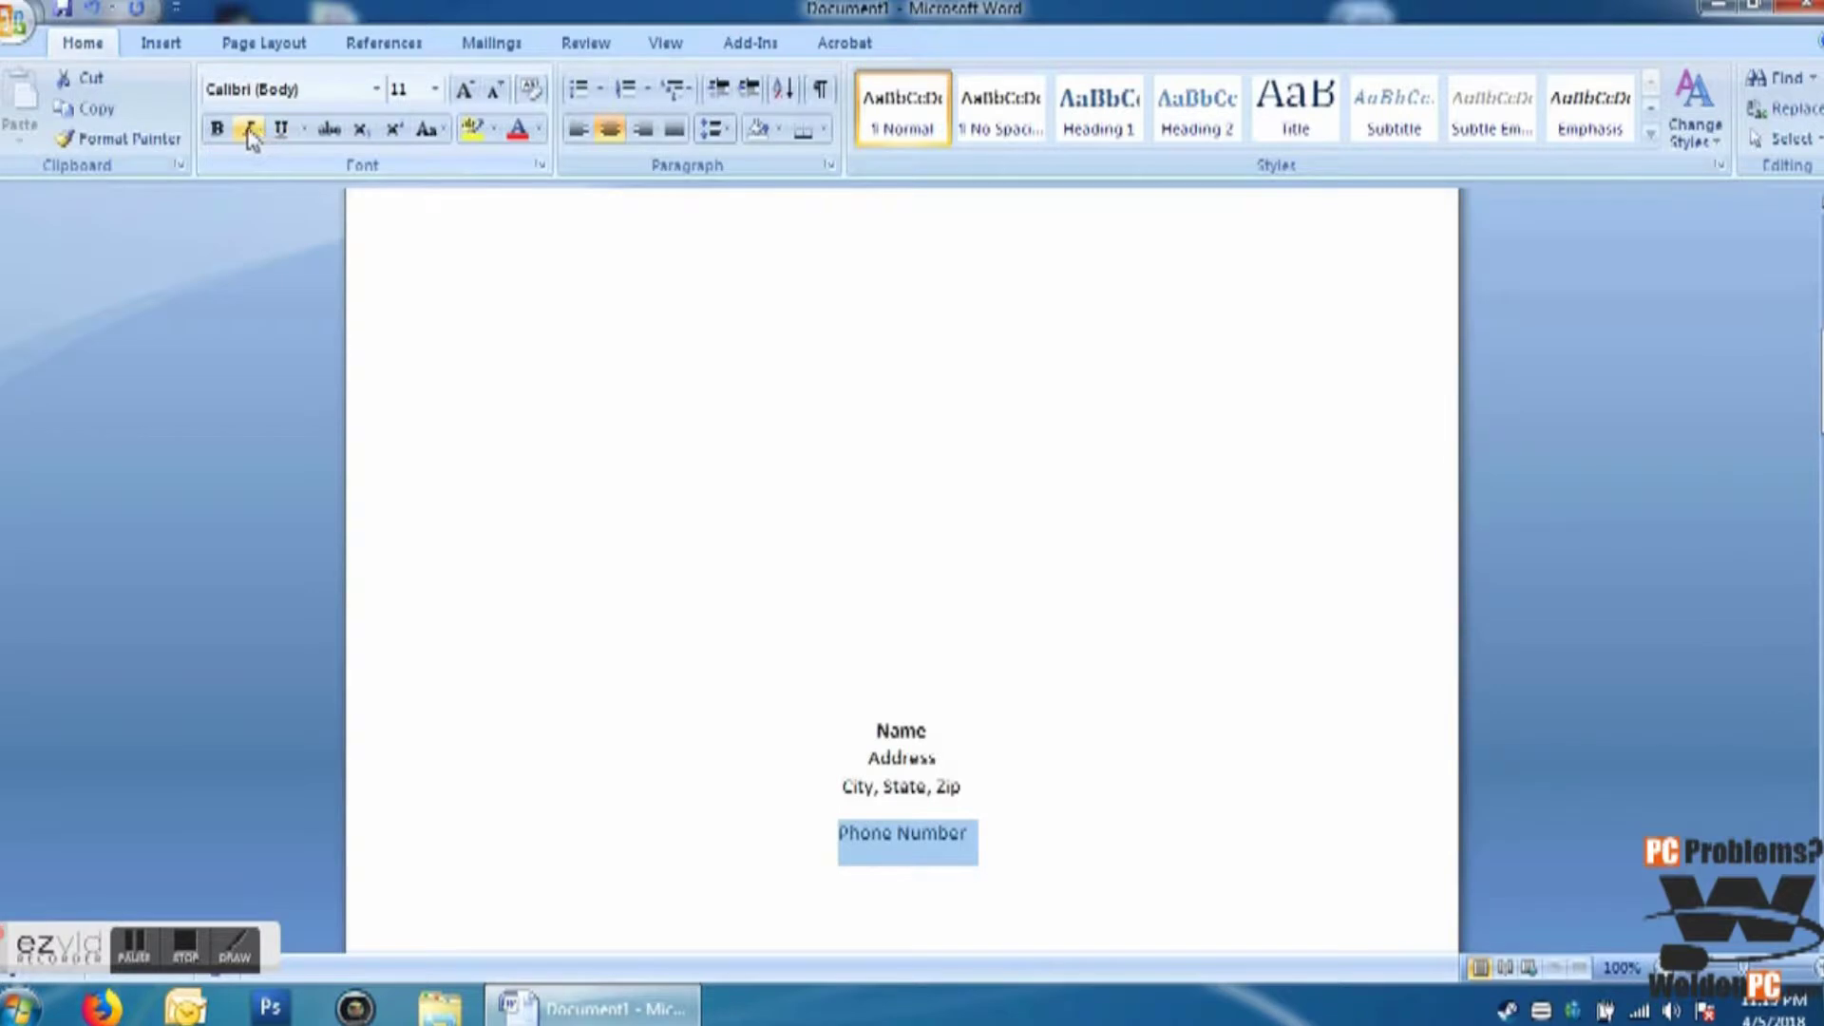
{"action": "left_click", "coordinate": [251, 133]}
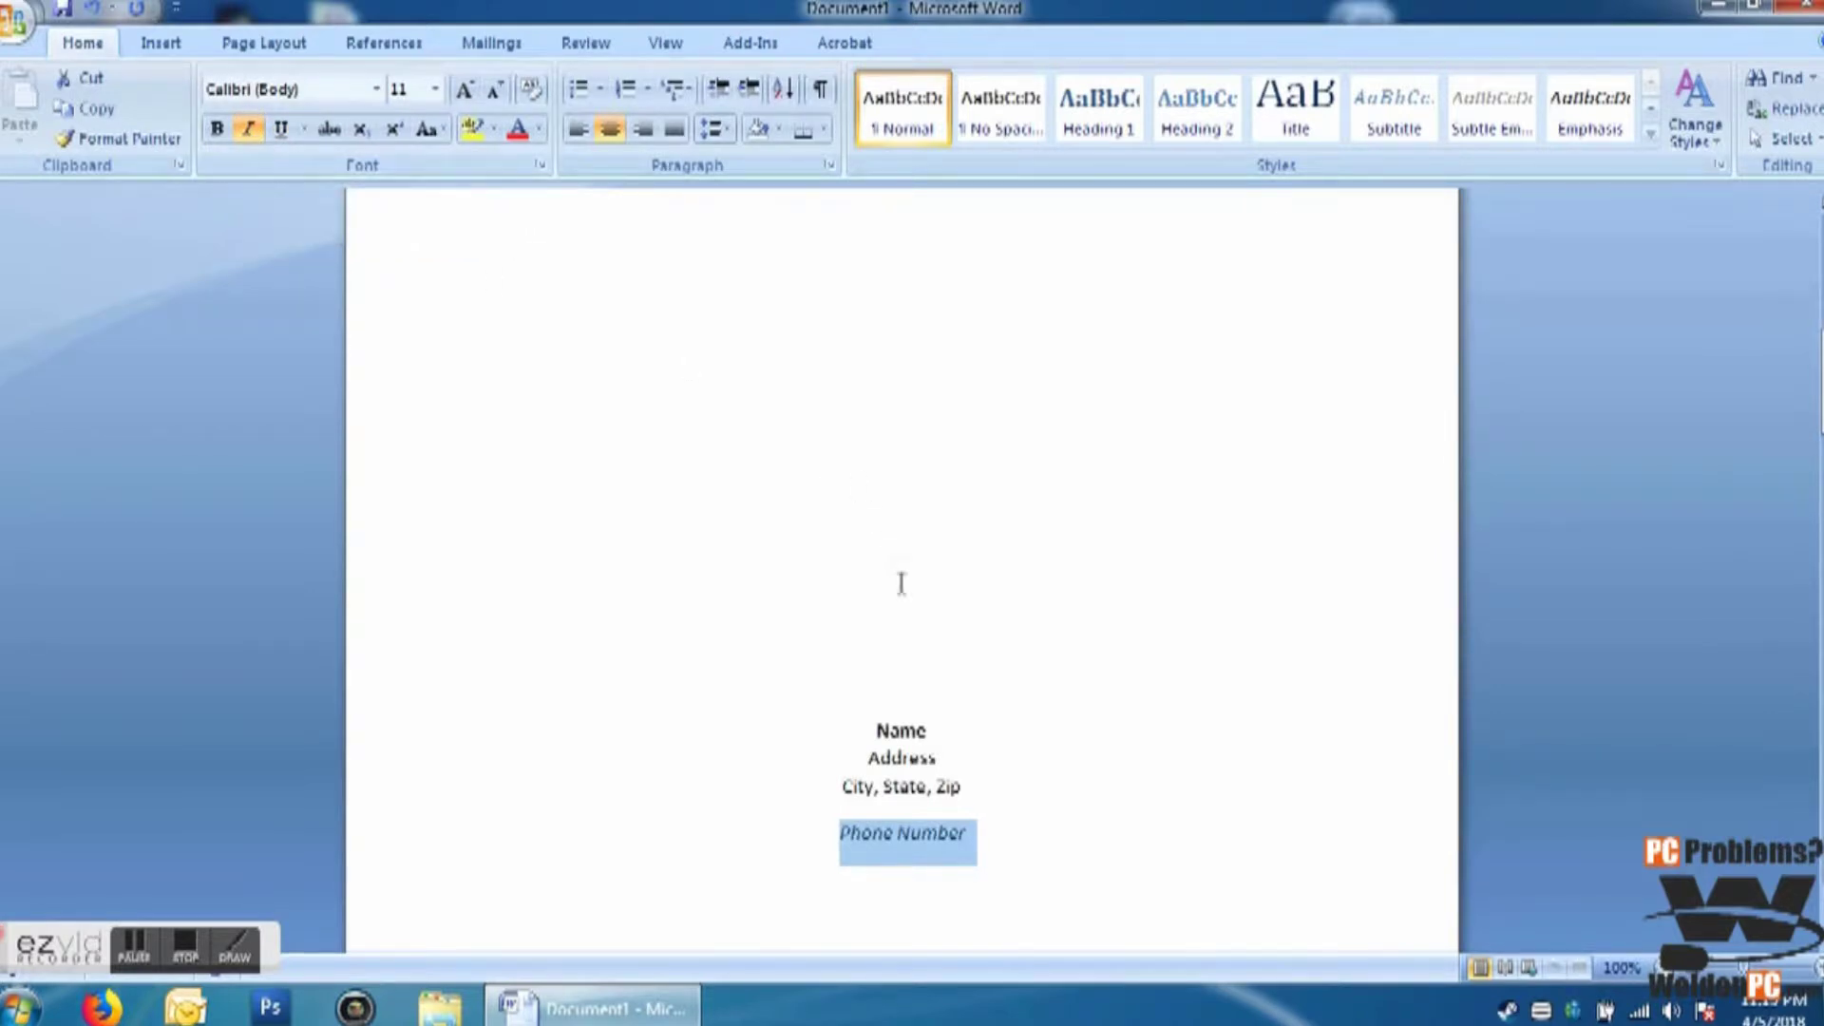
Step: Color all four contact lines from "Name" to "Phone Number" dark red
{"action": "left_click", "coordinate": [931, 665]}
{"action": "left_click_drag", "start_coordinate": [977, 836], "coordinate": [827, 745]}
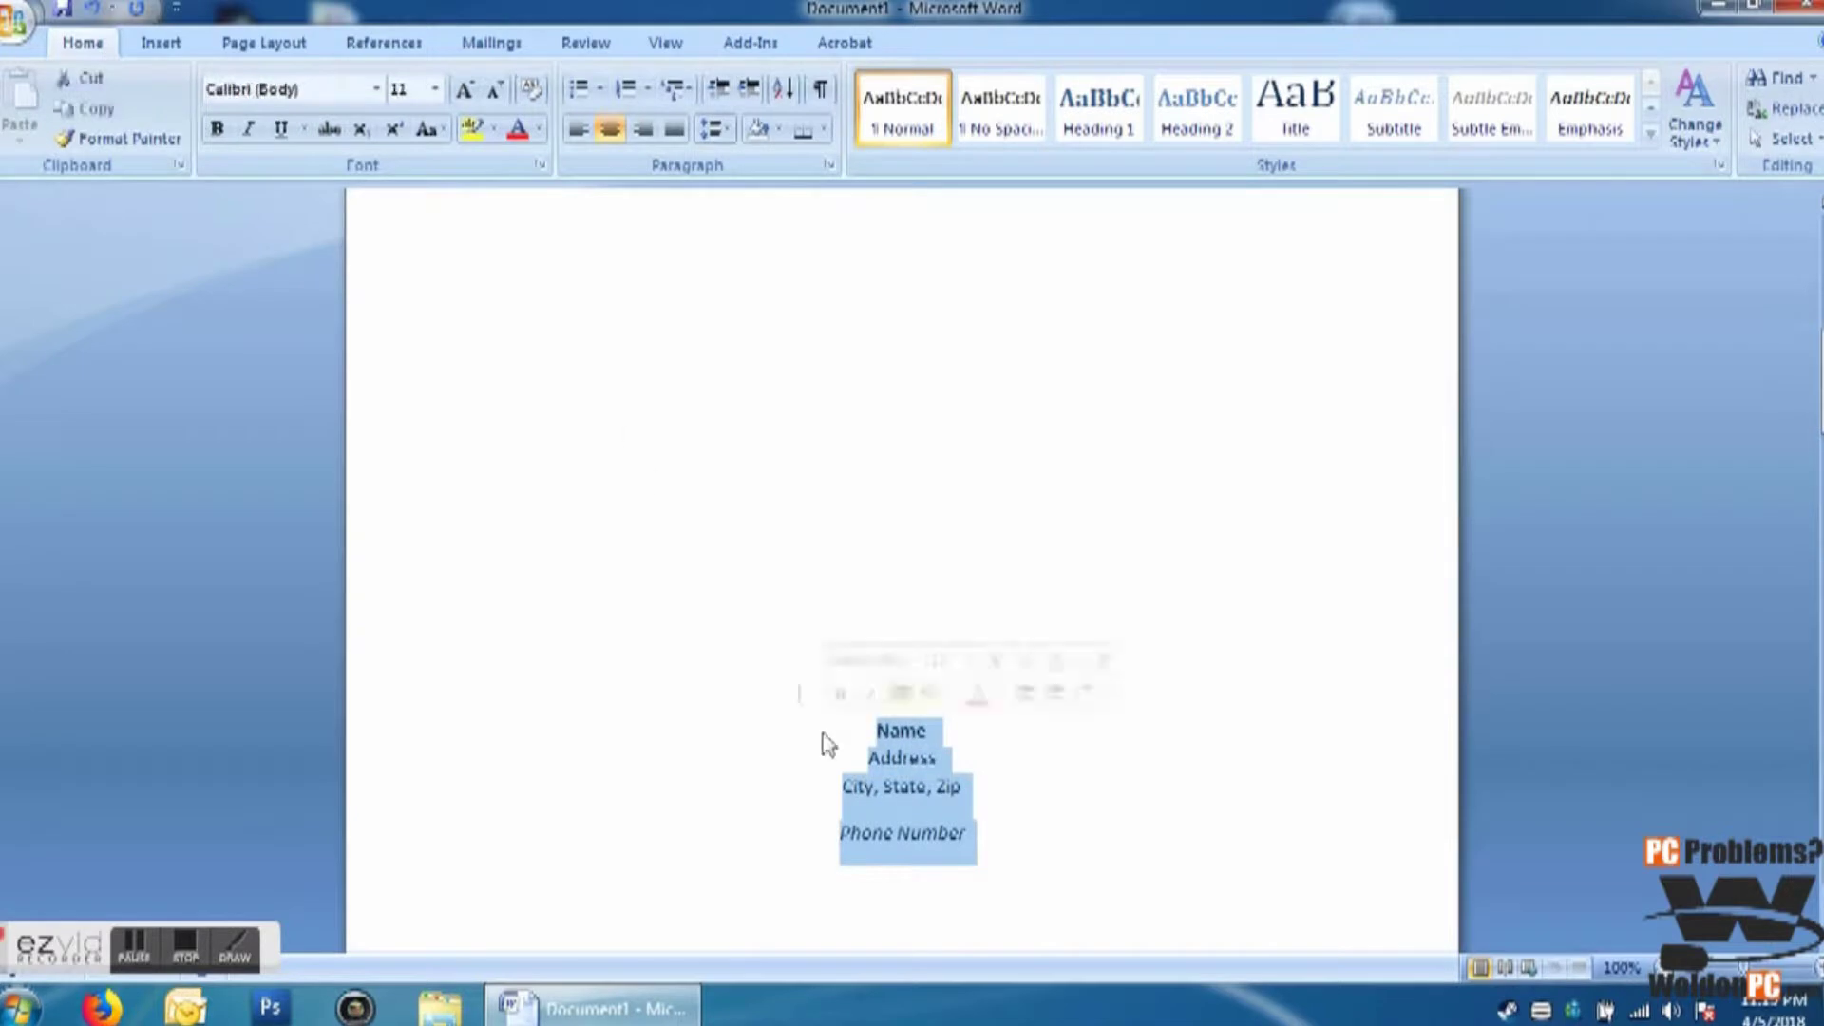
{"action": "left_click", "coordinate": [539, 131]}
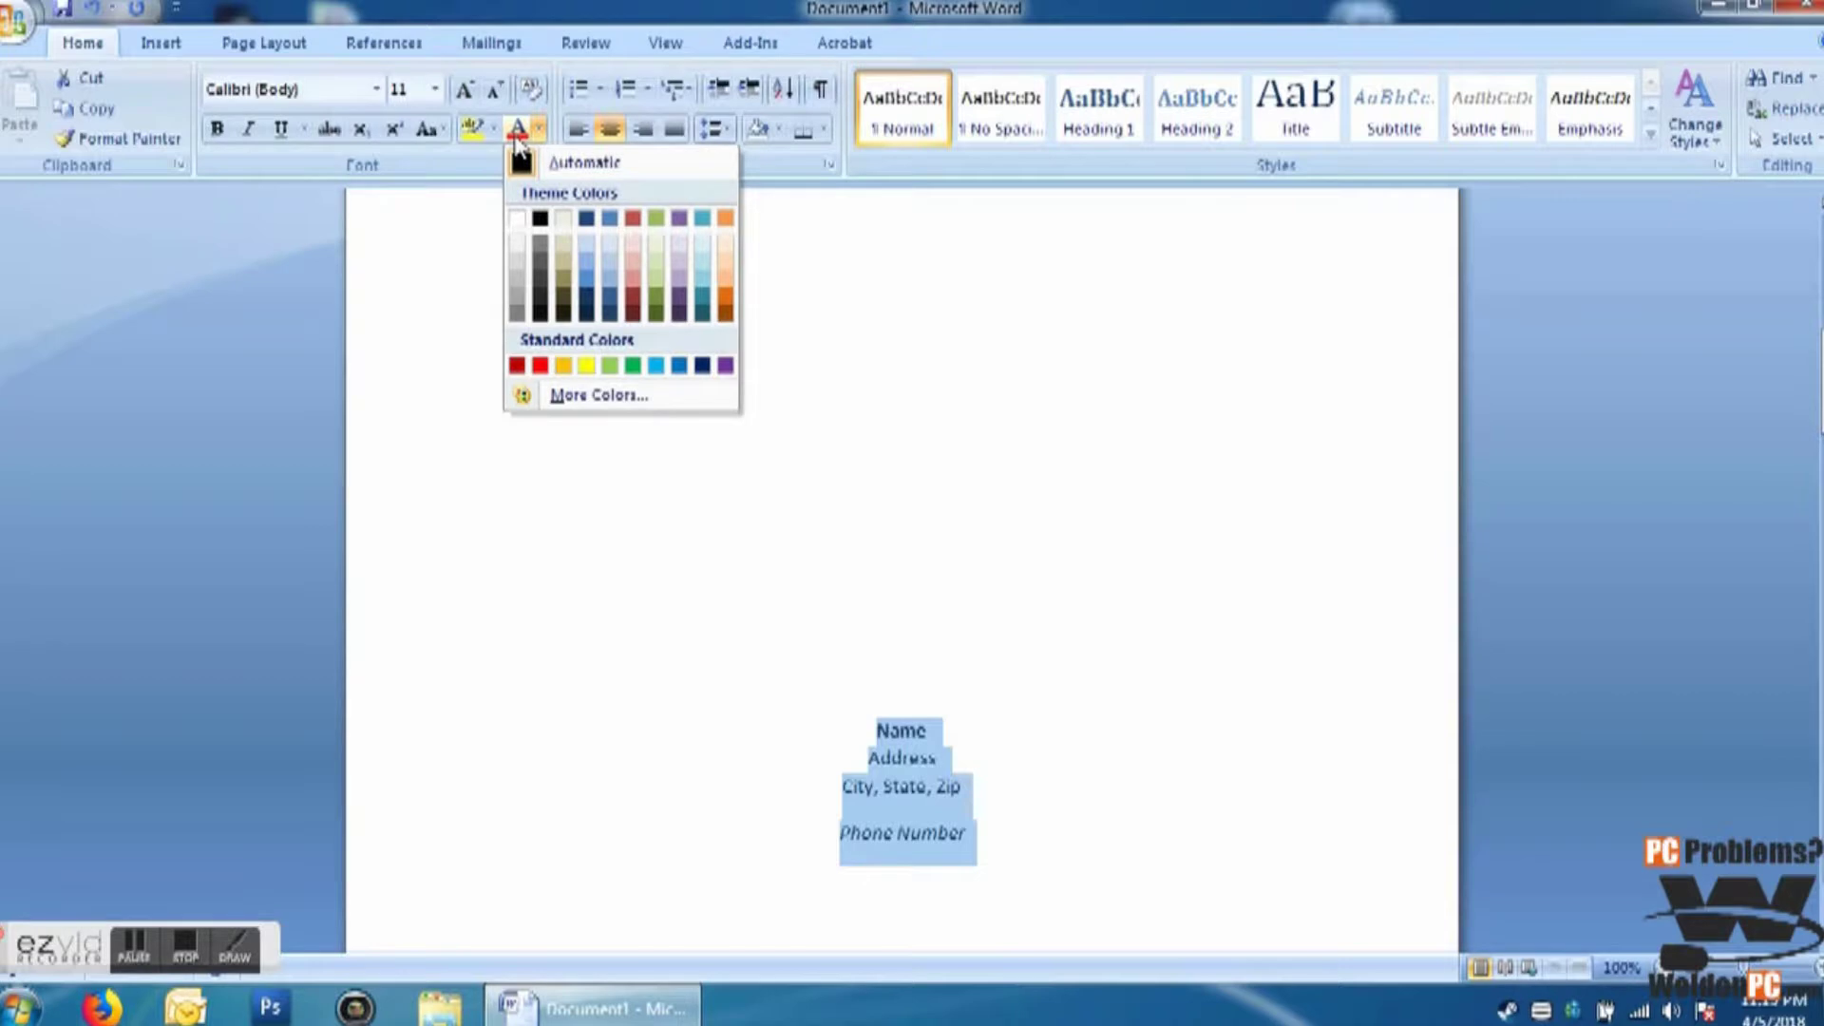
{"action": "left_click", "coordinate": [633, 312]}
{"action": "left_click", "coordinate": [751, 470]}
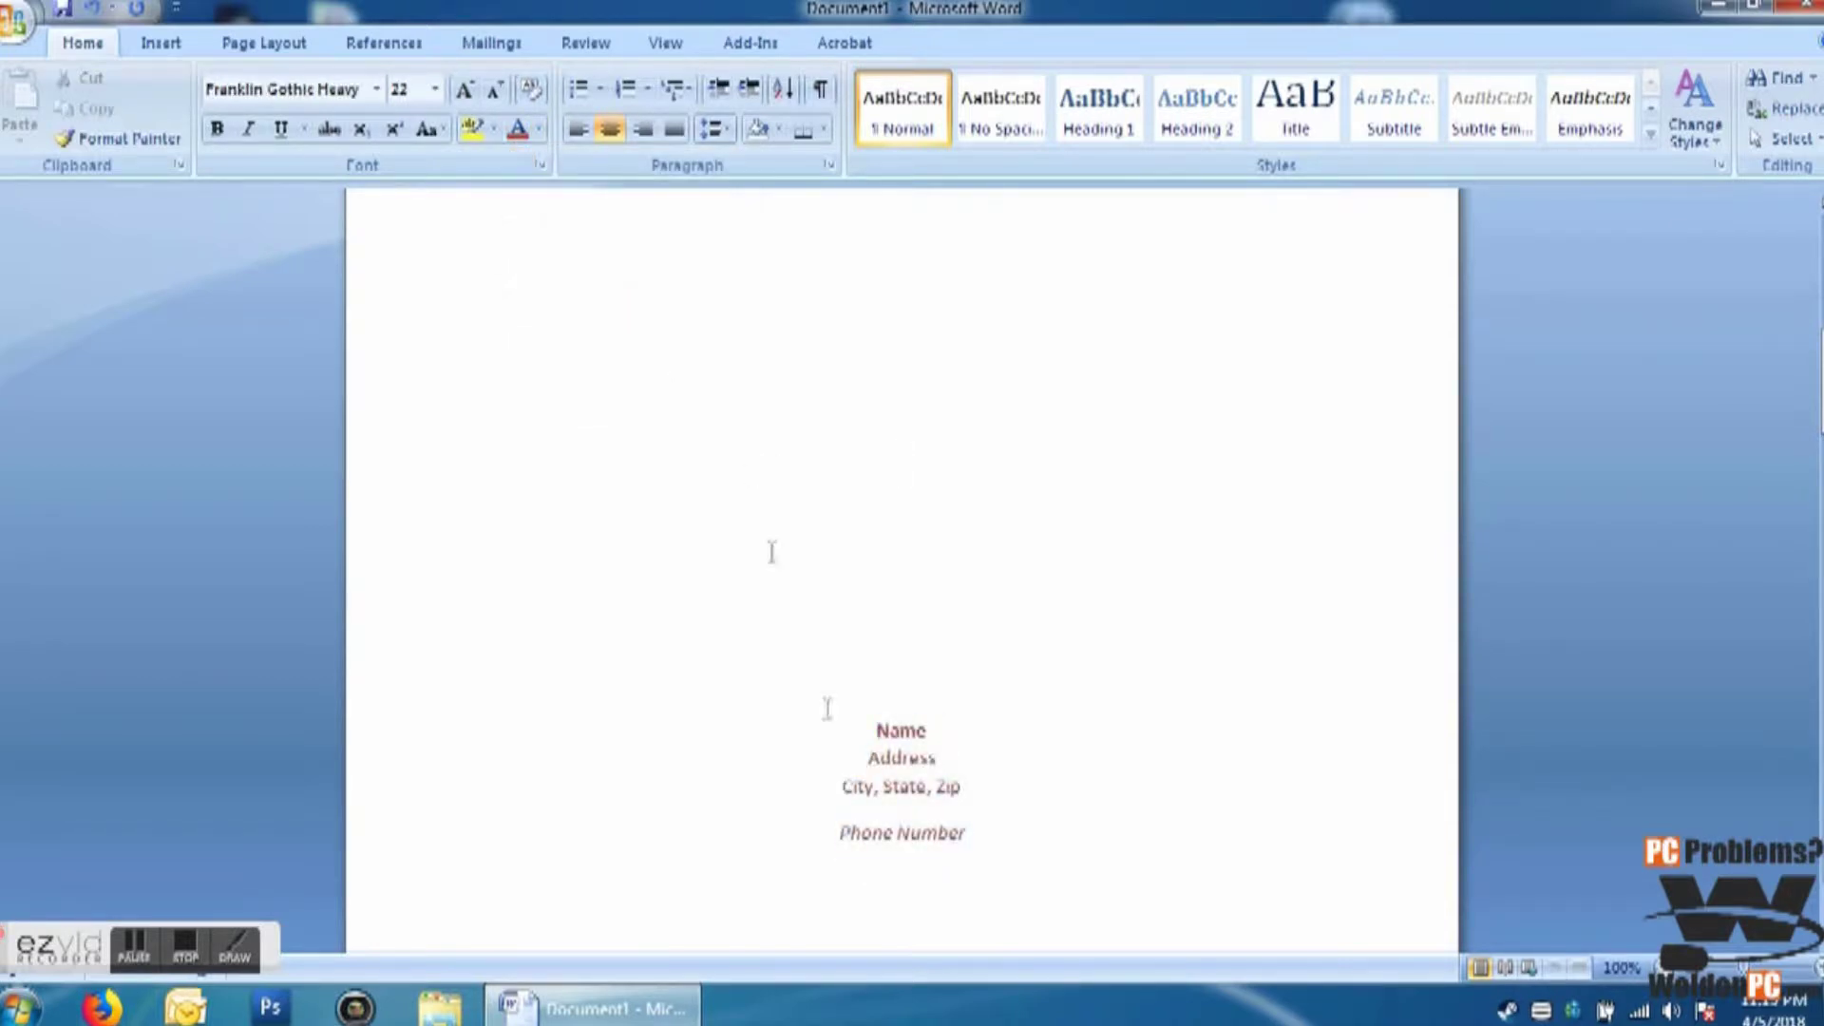
Step: Change the font color of the "Address" and "City, State, Zip" lines to dark blue
{"action": "left_click_drag", "start_coordinate": [856, 752], "coordinate": [962, 791]}
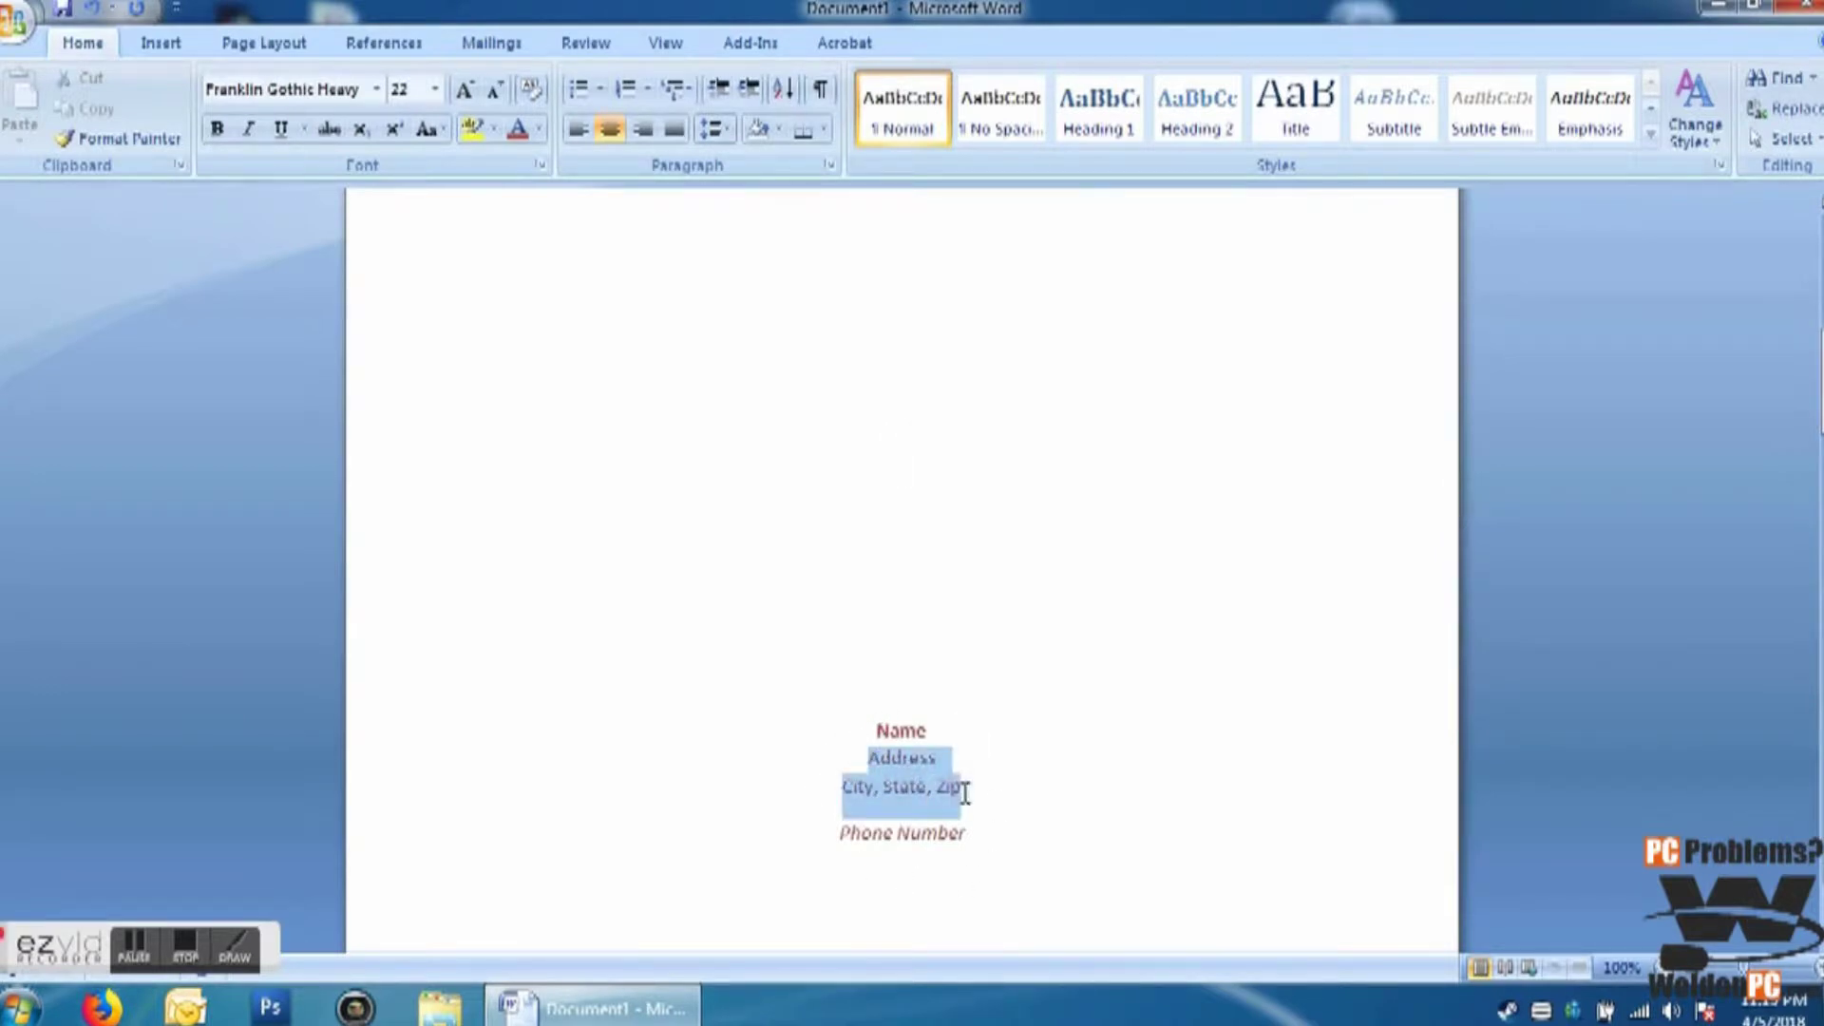
{"action": "left_click", "coordinate": [538, 130]}
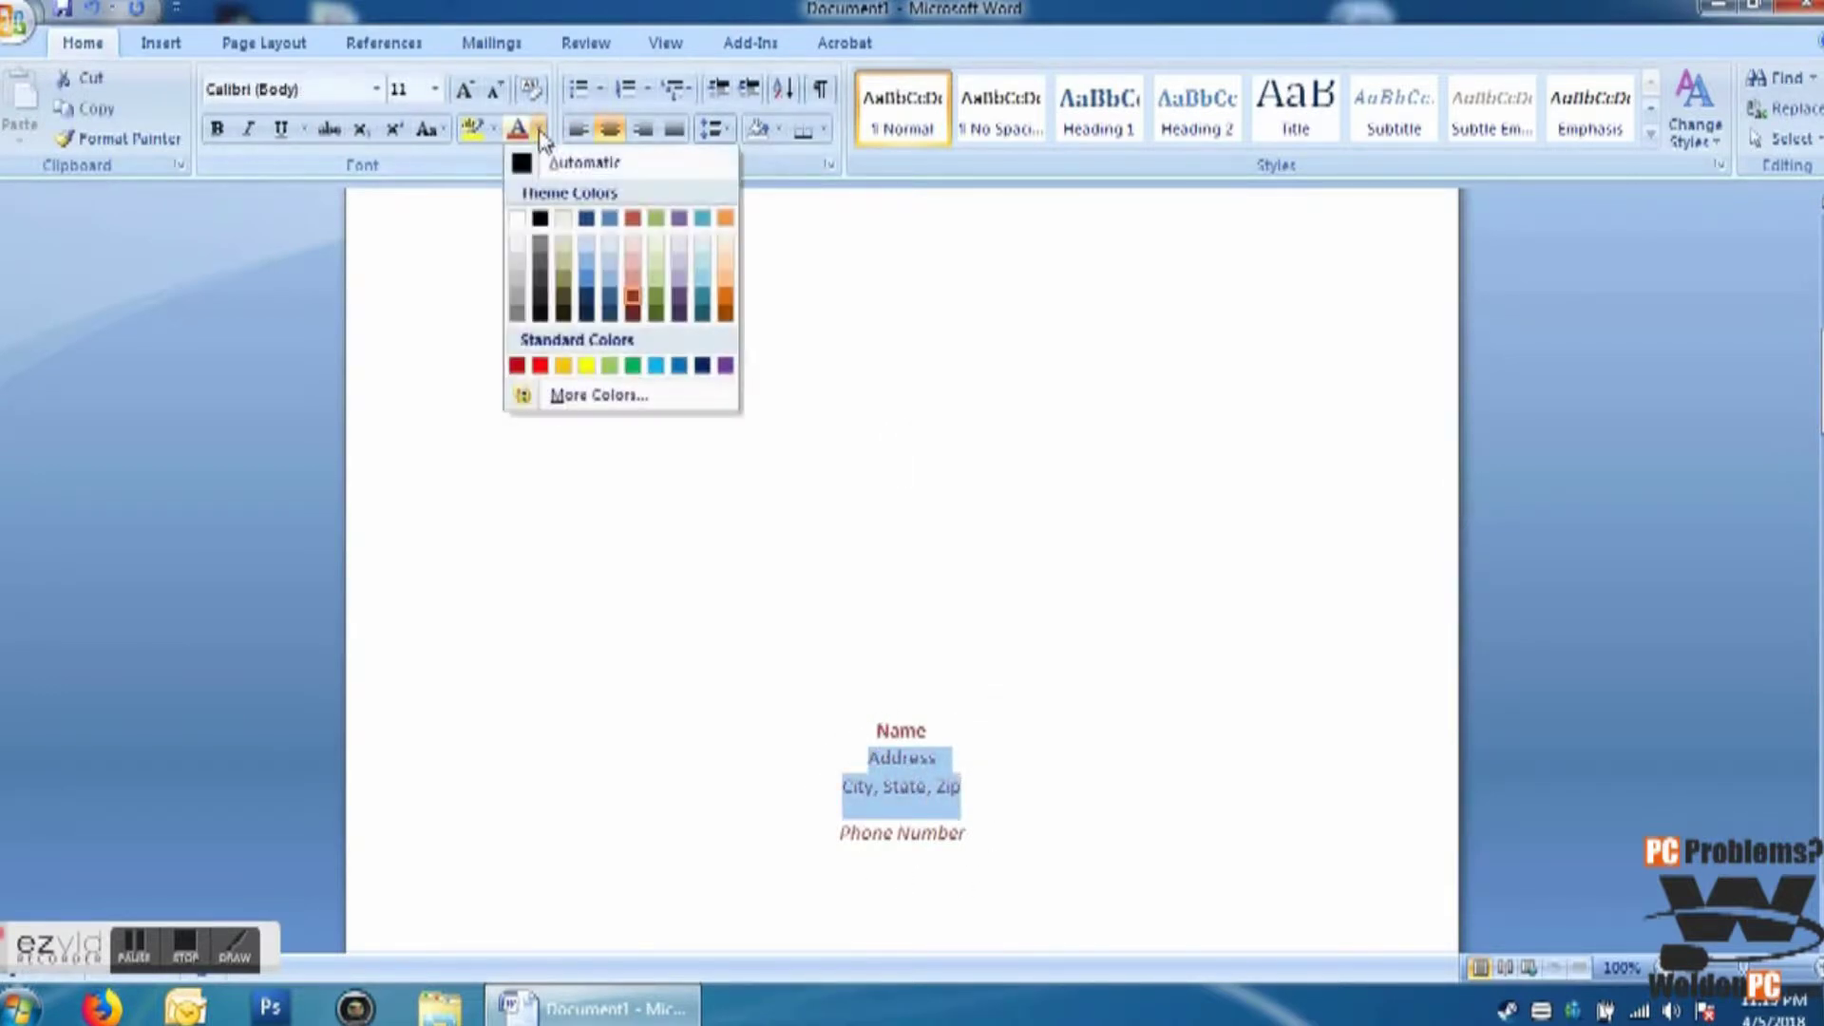
{"action": "left_click", "coordinate": [588, 295]}
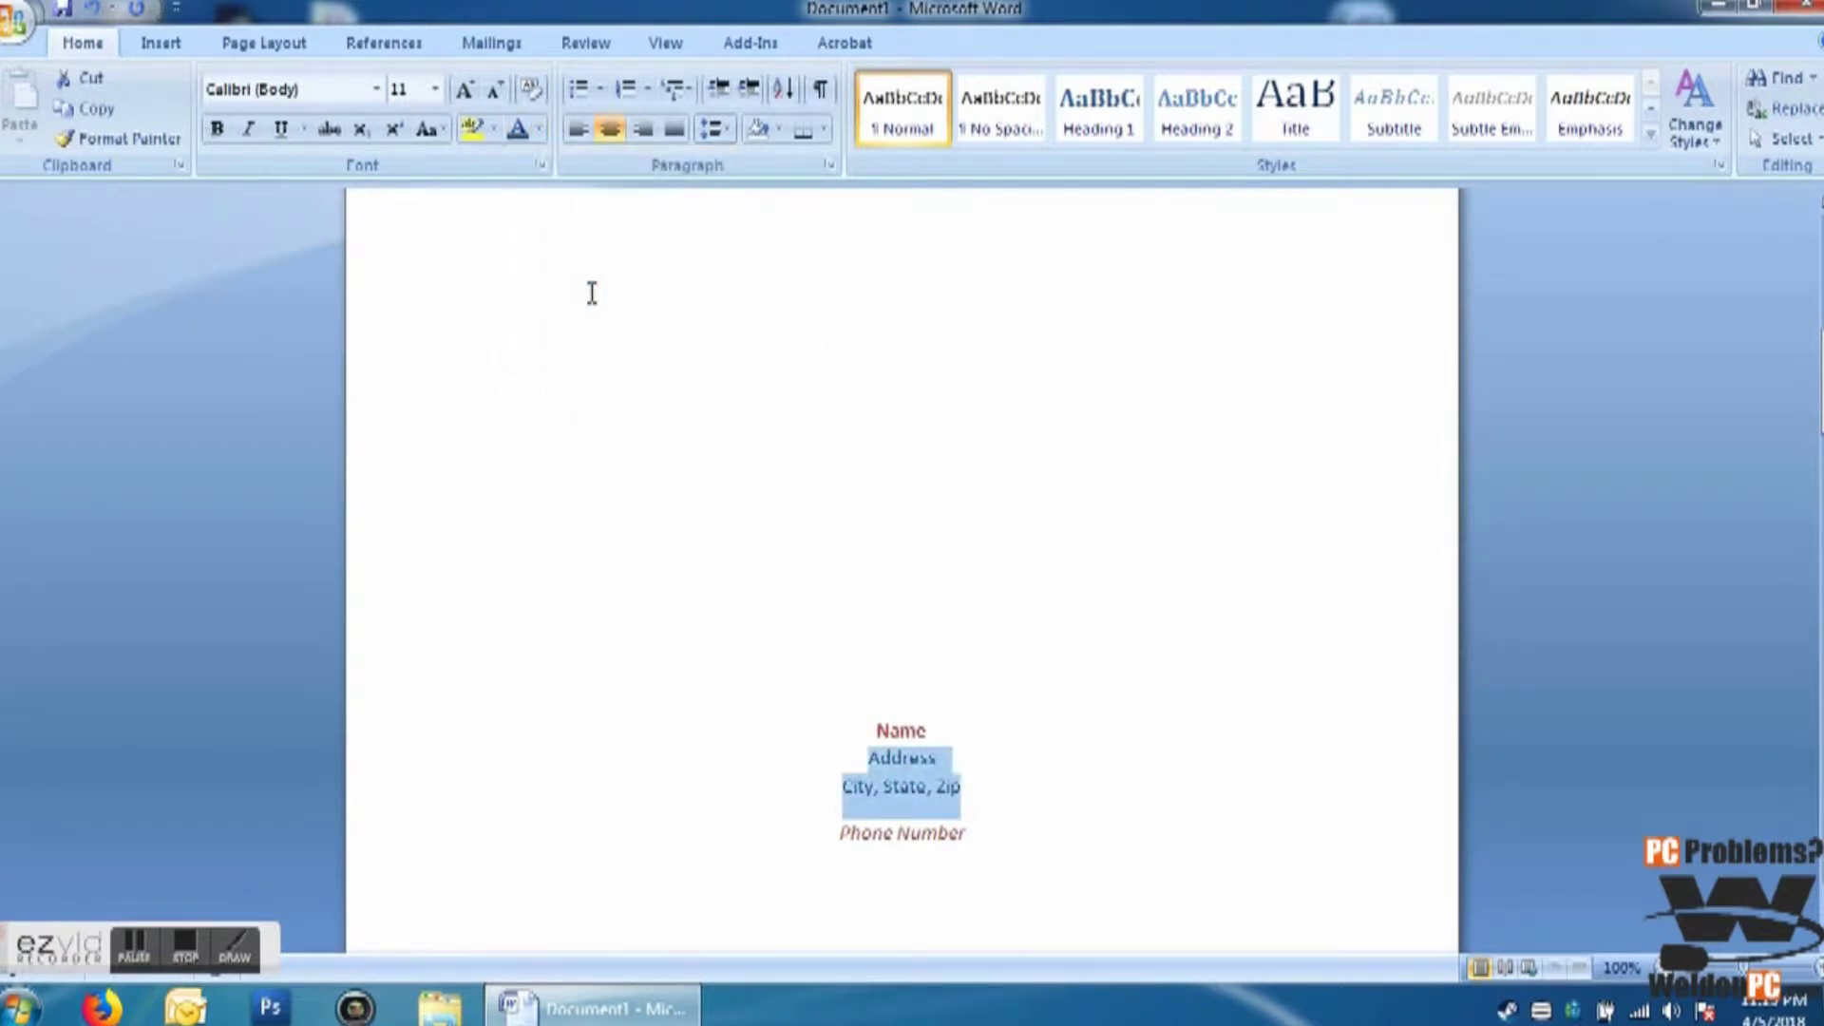
Step: Change the font color of the "Phone Number" line to a darker aqua
{"action": "left_click_drag", "start_coordinate": [840, 832], "coordinate": [960, 846]}
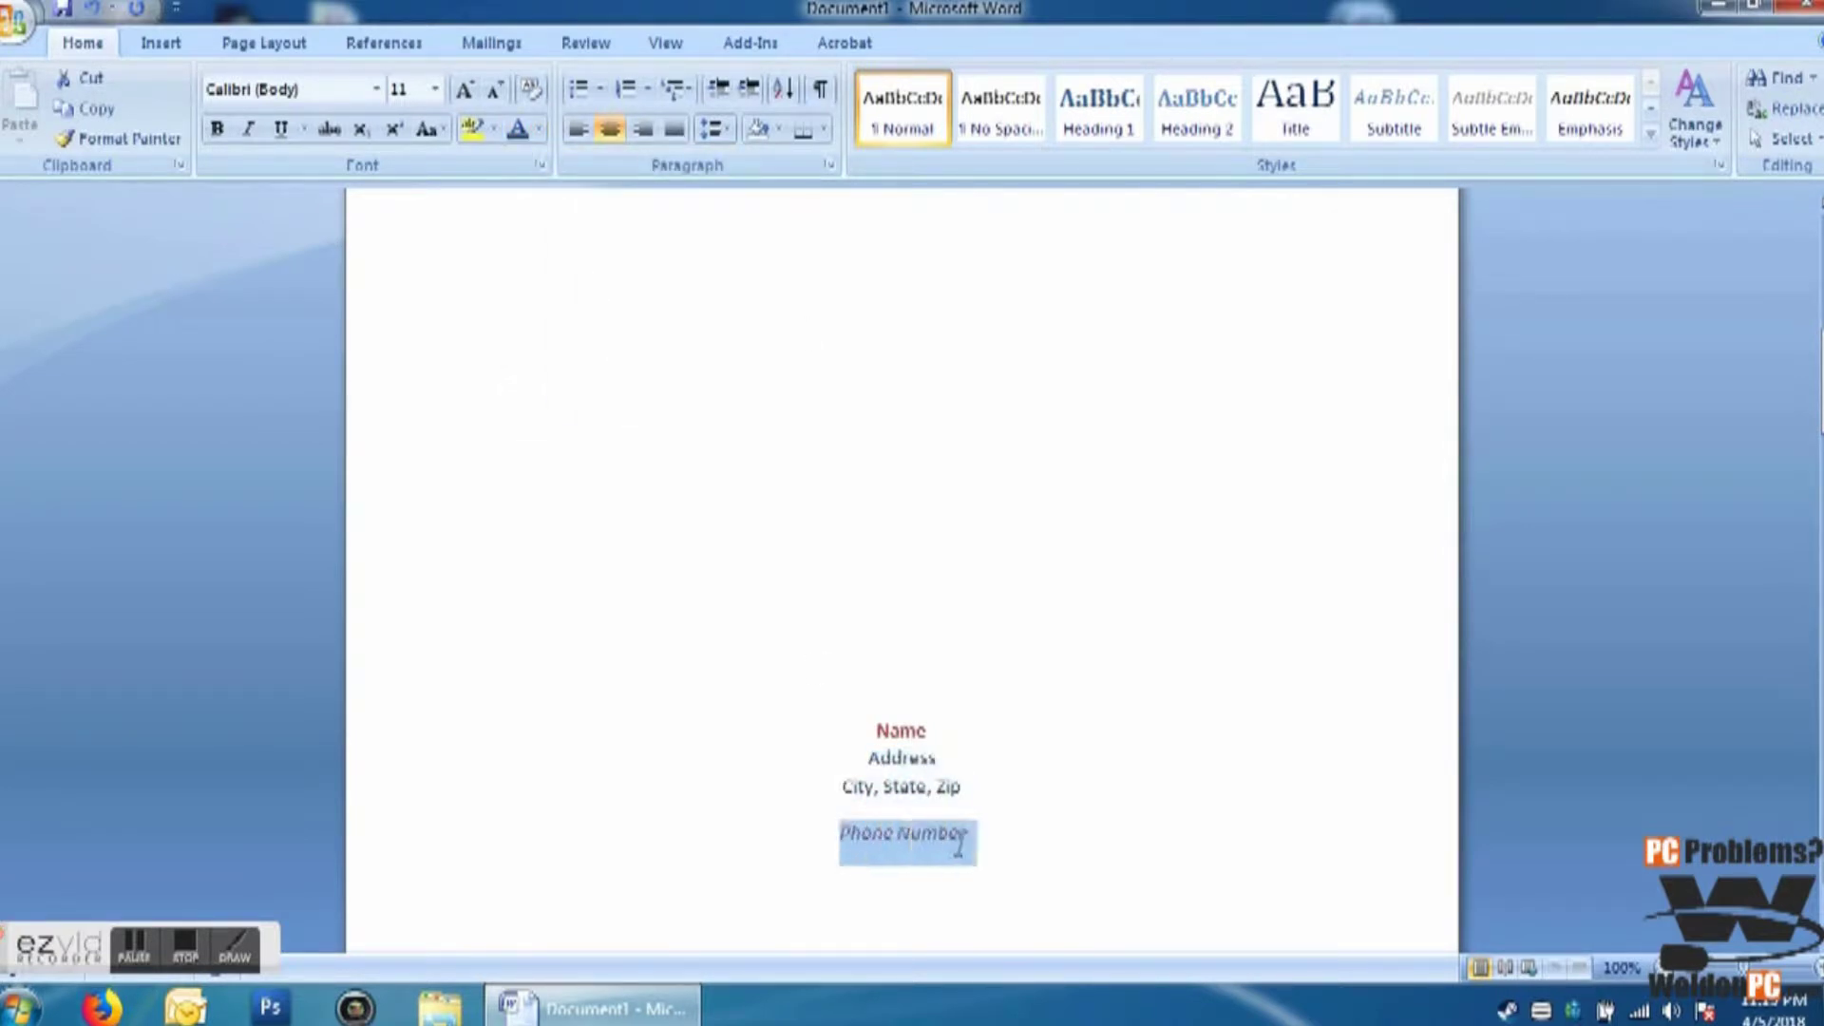
{"action": "left_click", "coordinate": [547, 133]}
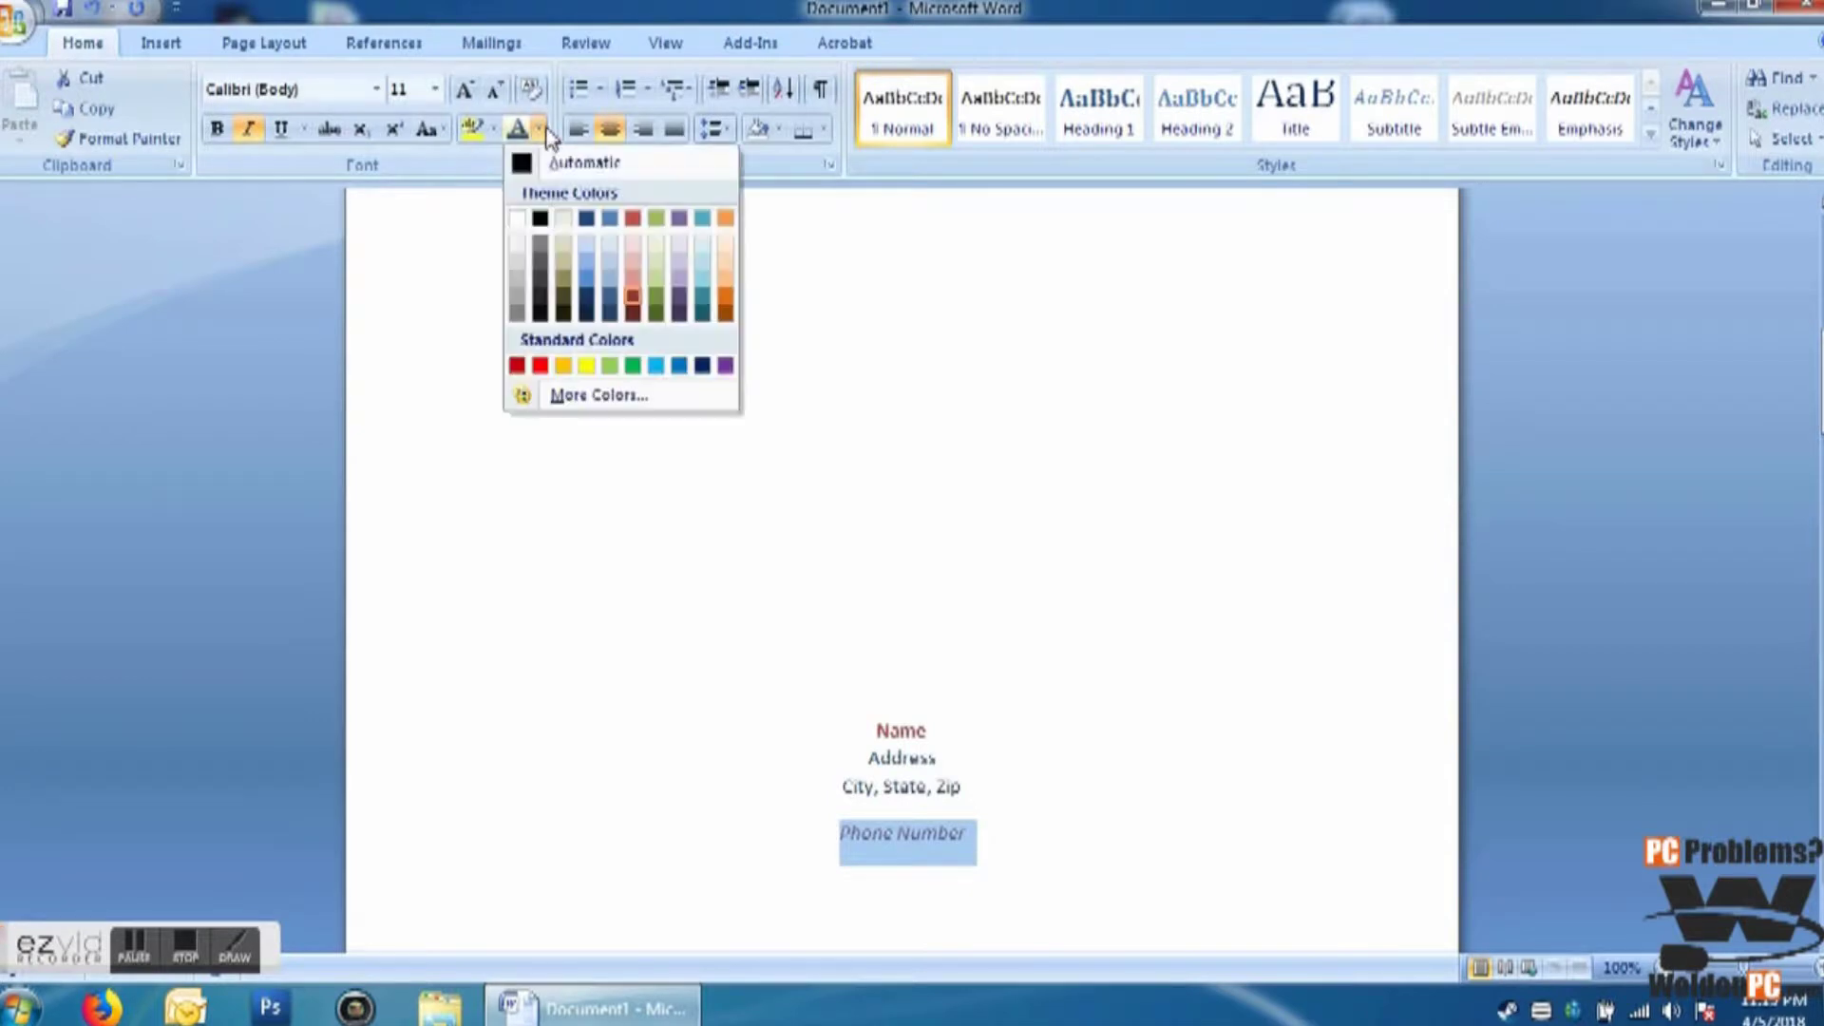
{"action": "left_click", "coordinate": [703, 301]}
{"action": "left_click", "coordinate": [1128, 668]}
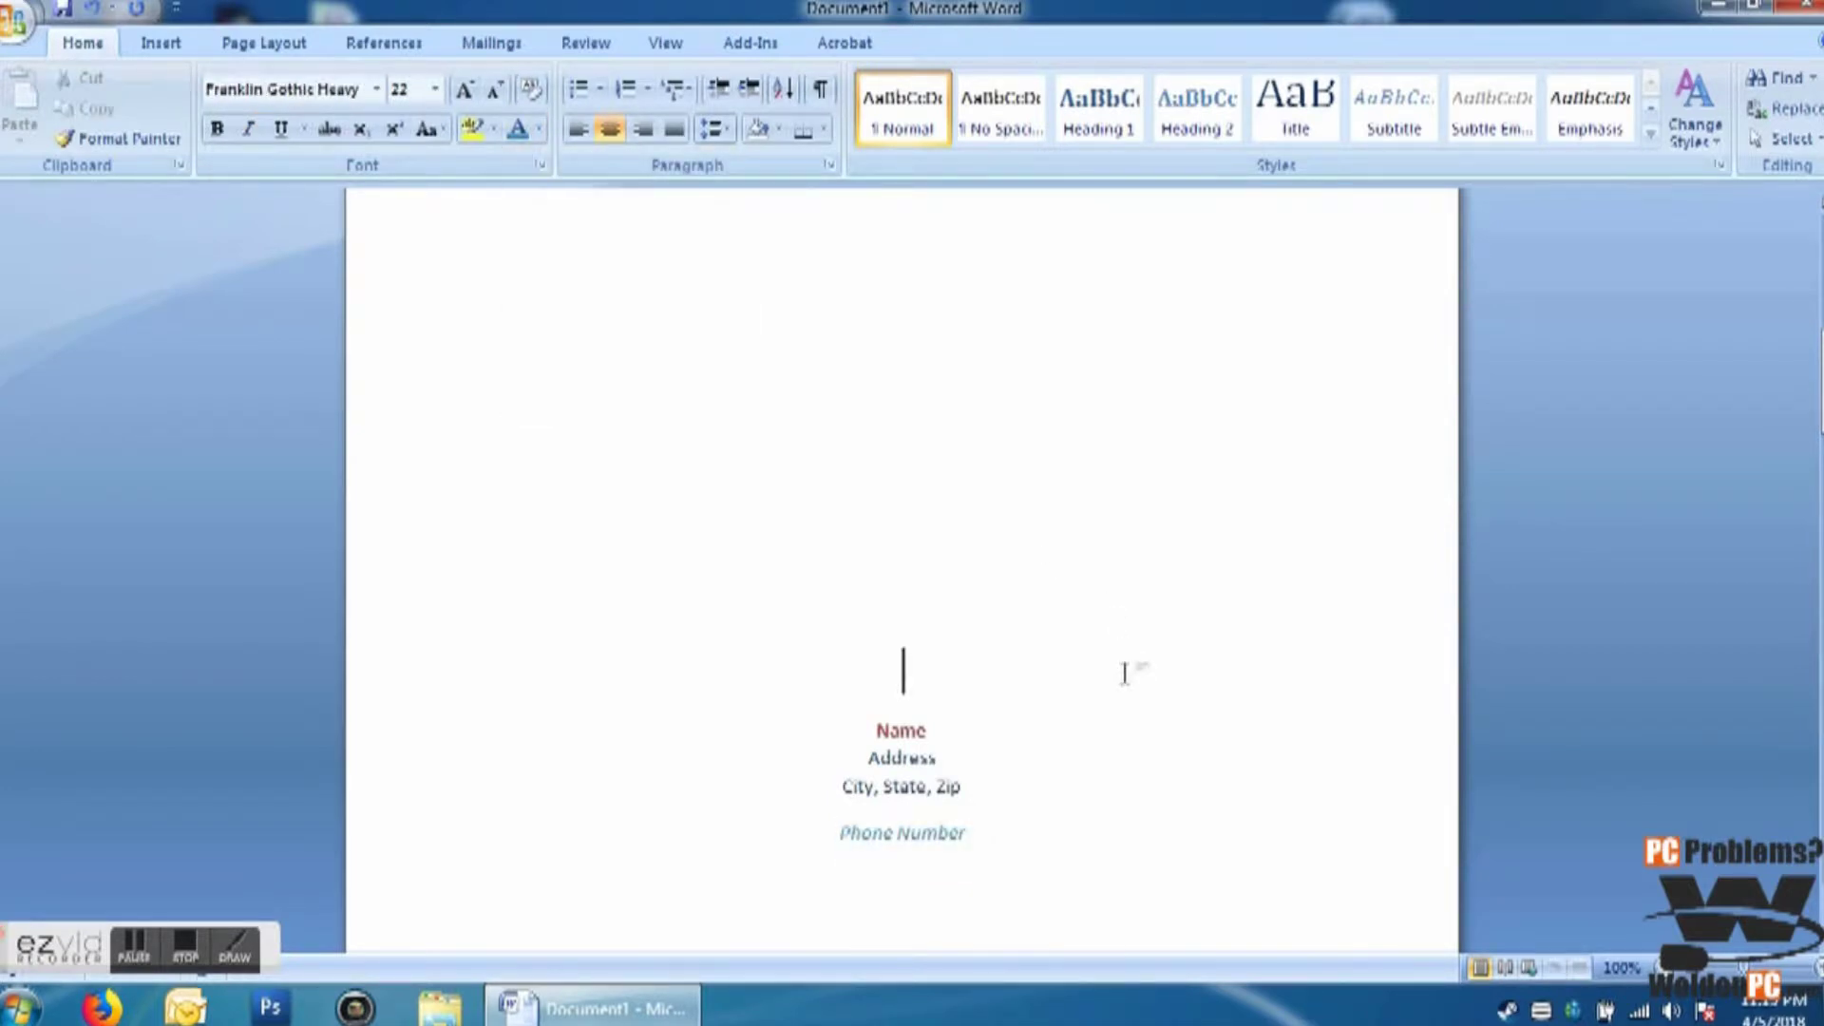
Step: Write "Top of page 2." at the start of the second page and "We can HIGHLIGHT certain things." below it
{"action": "scroll", "coordinate": [1125, 673], "scroll_direction": "down", "scroll_amount": 10}
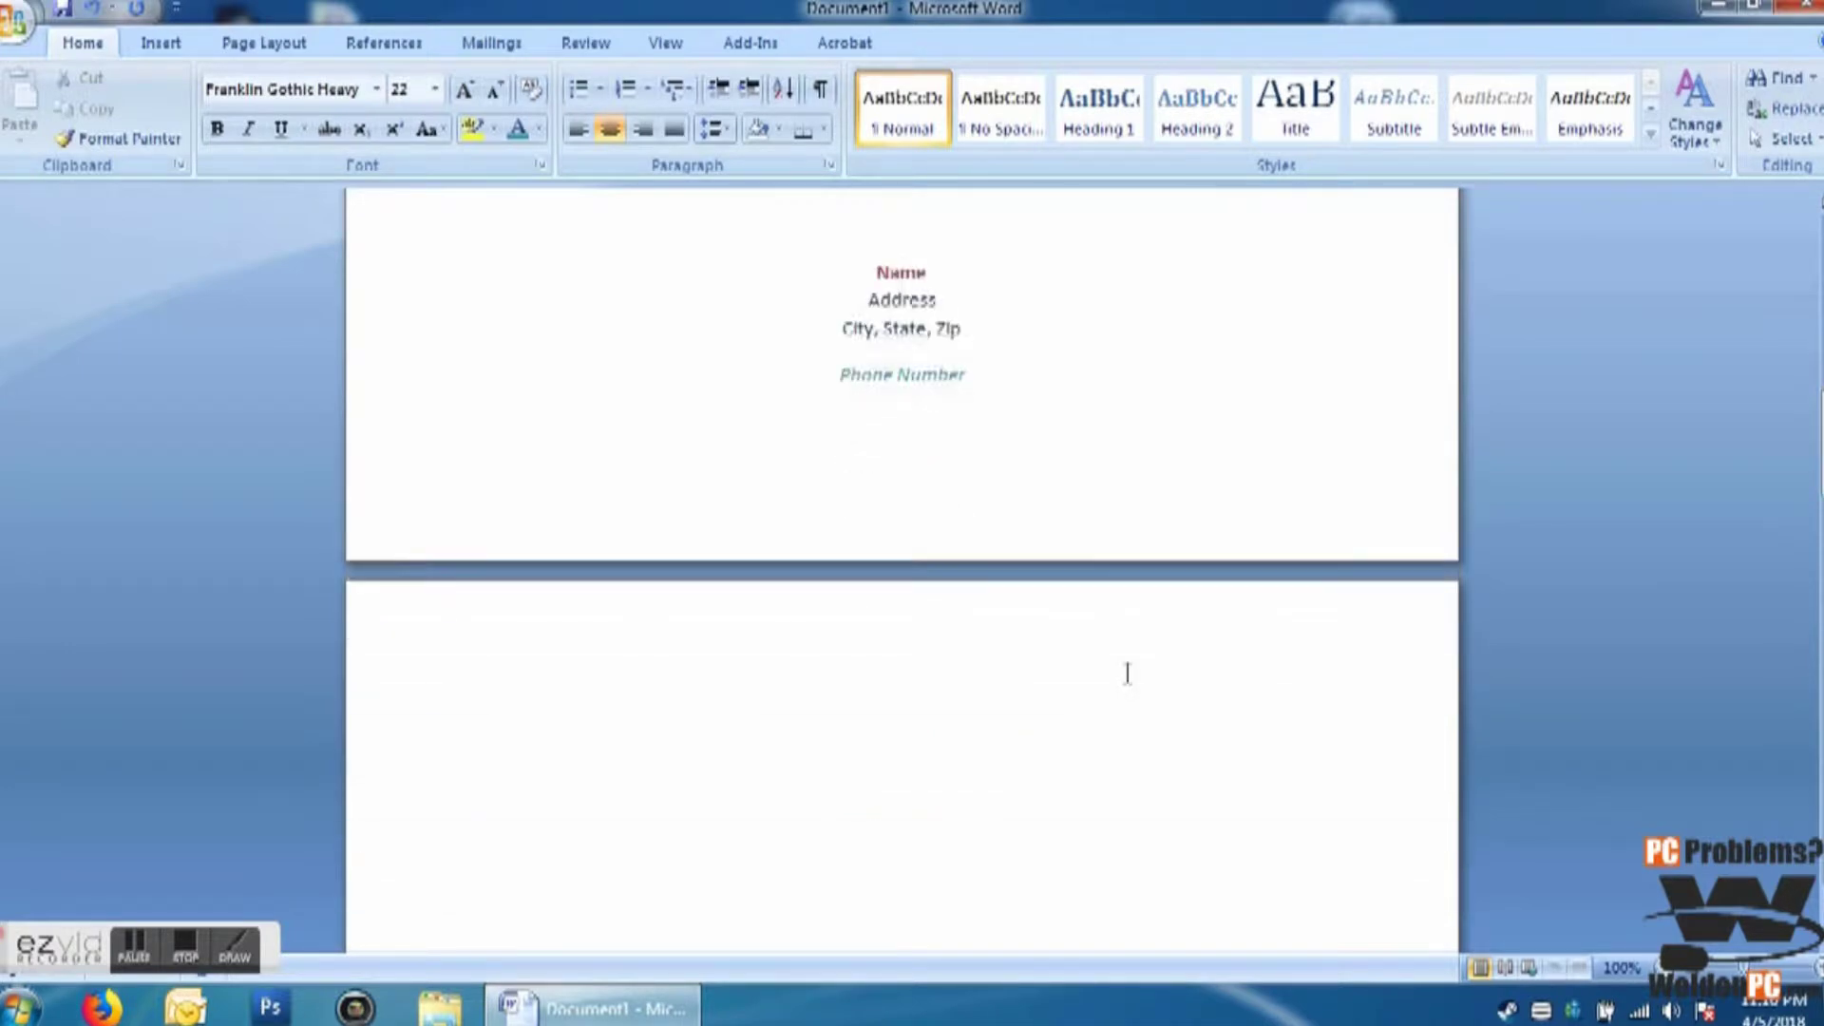
{"action": "left_click", "coordinate": [709, 606]}
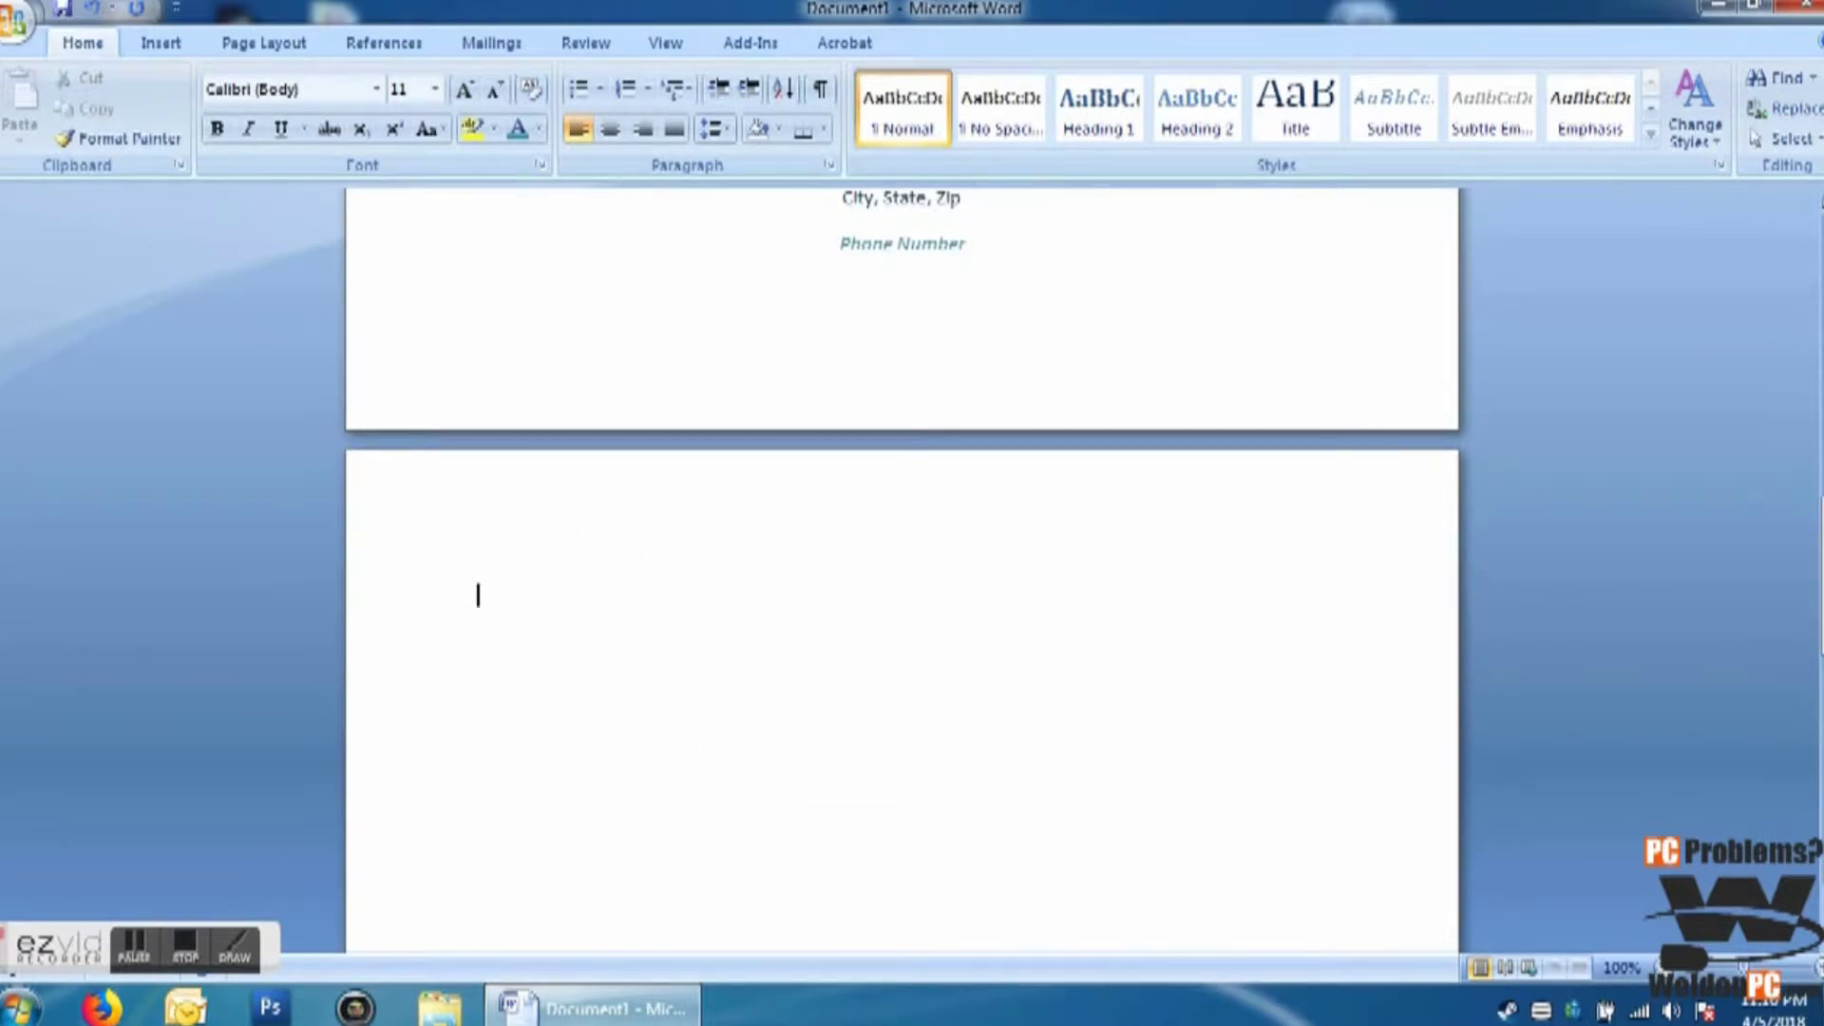
{"action": "left_click", "coordinate": [546, 523]}
{"action": "type", "text": "Top of page 2"}
{"action": "key", "text": "BackSpace"}
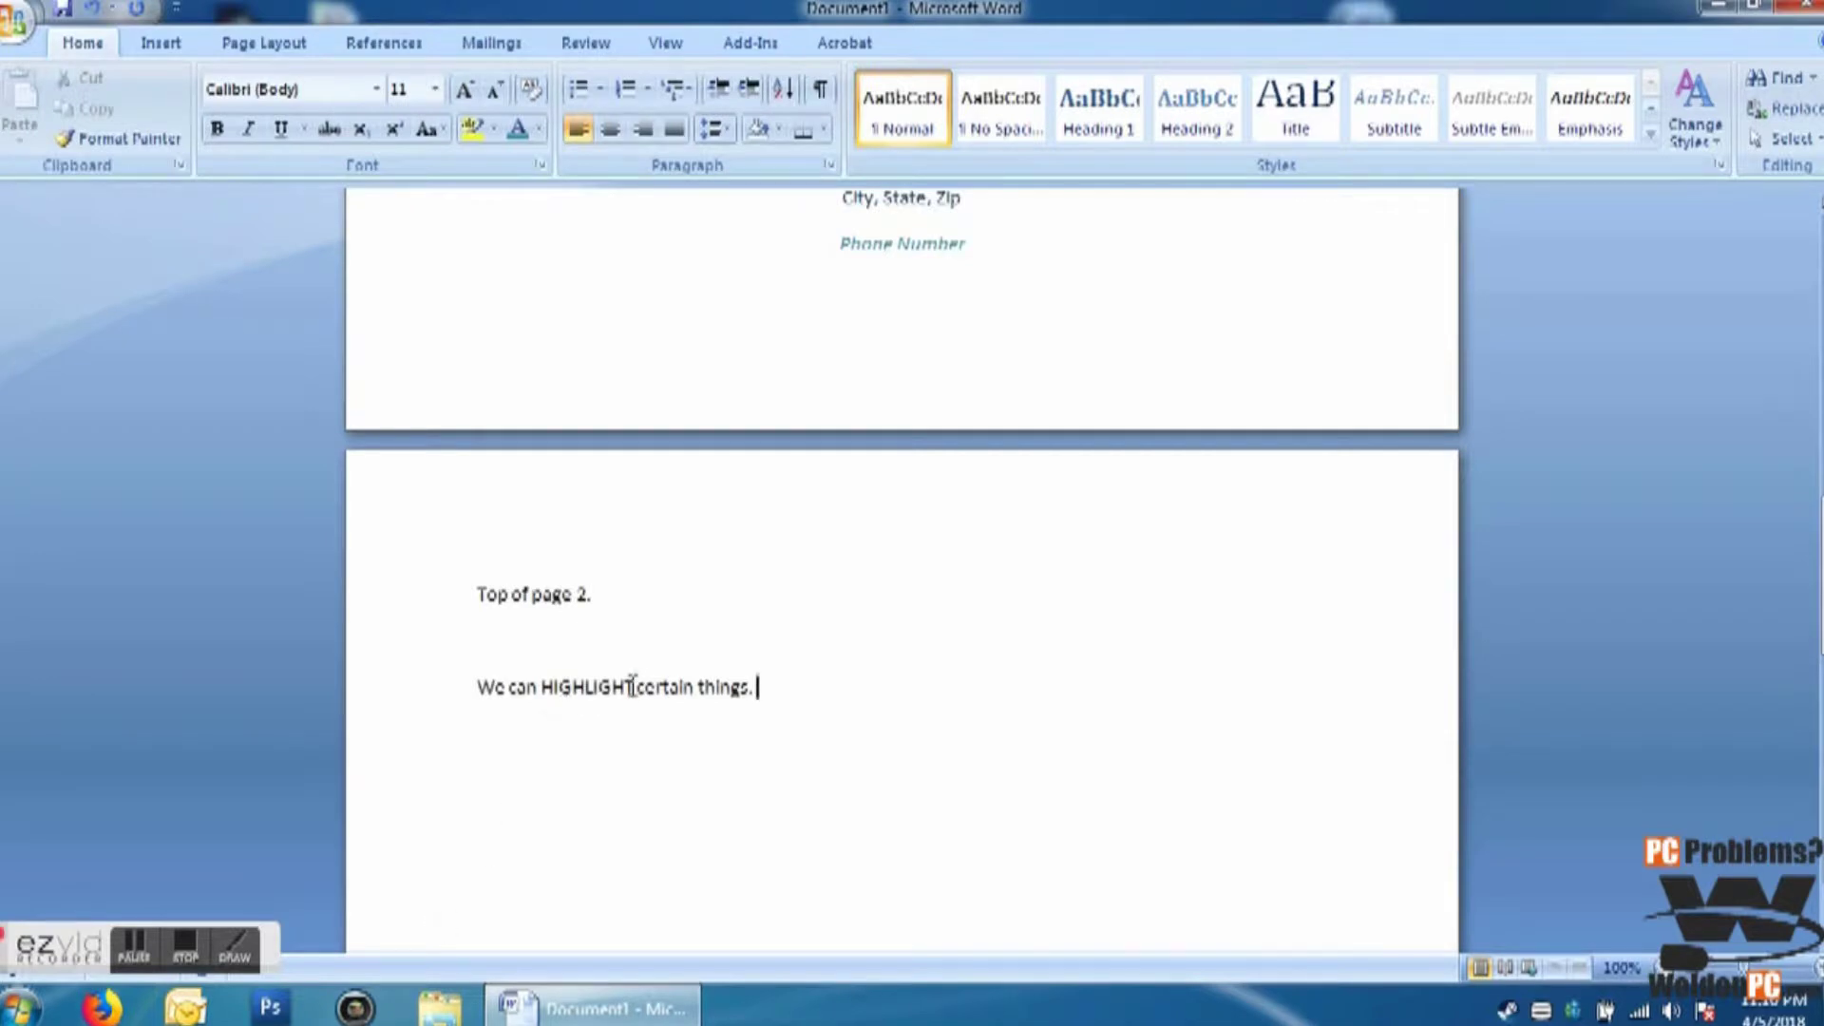
Step: Highlight the word "HIGHLIGHT" in turquoise after trying yellow on it
{"action": "left_click_drag", "start_coordinate": [634, 686], "coordinate": [544, 694]}
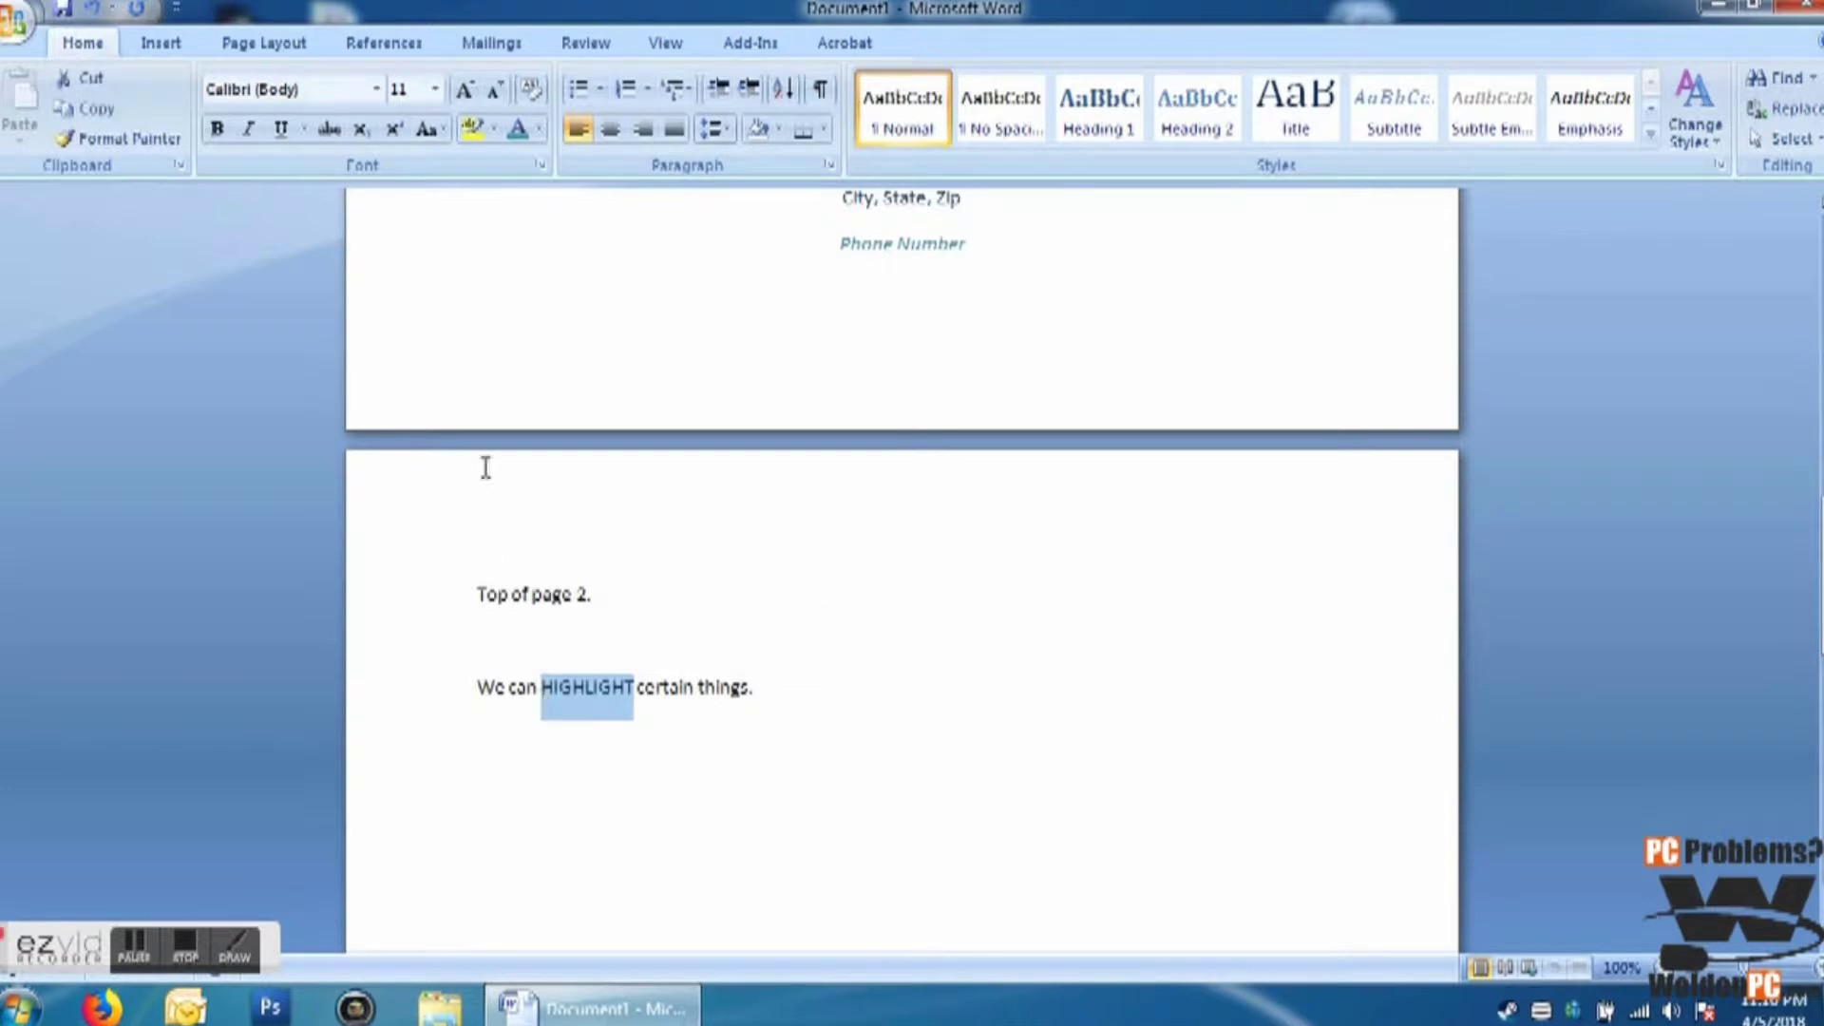
{"action": "left_click", "coordinate": [493, 131]}
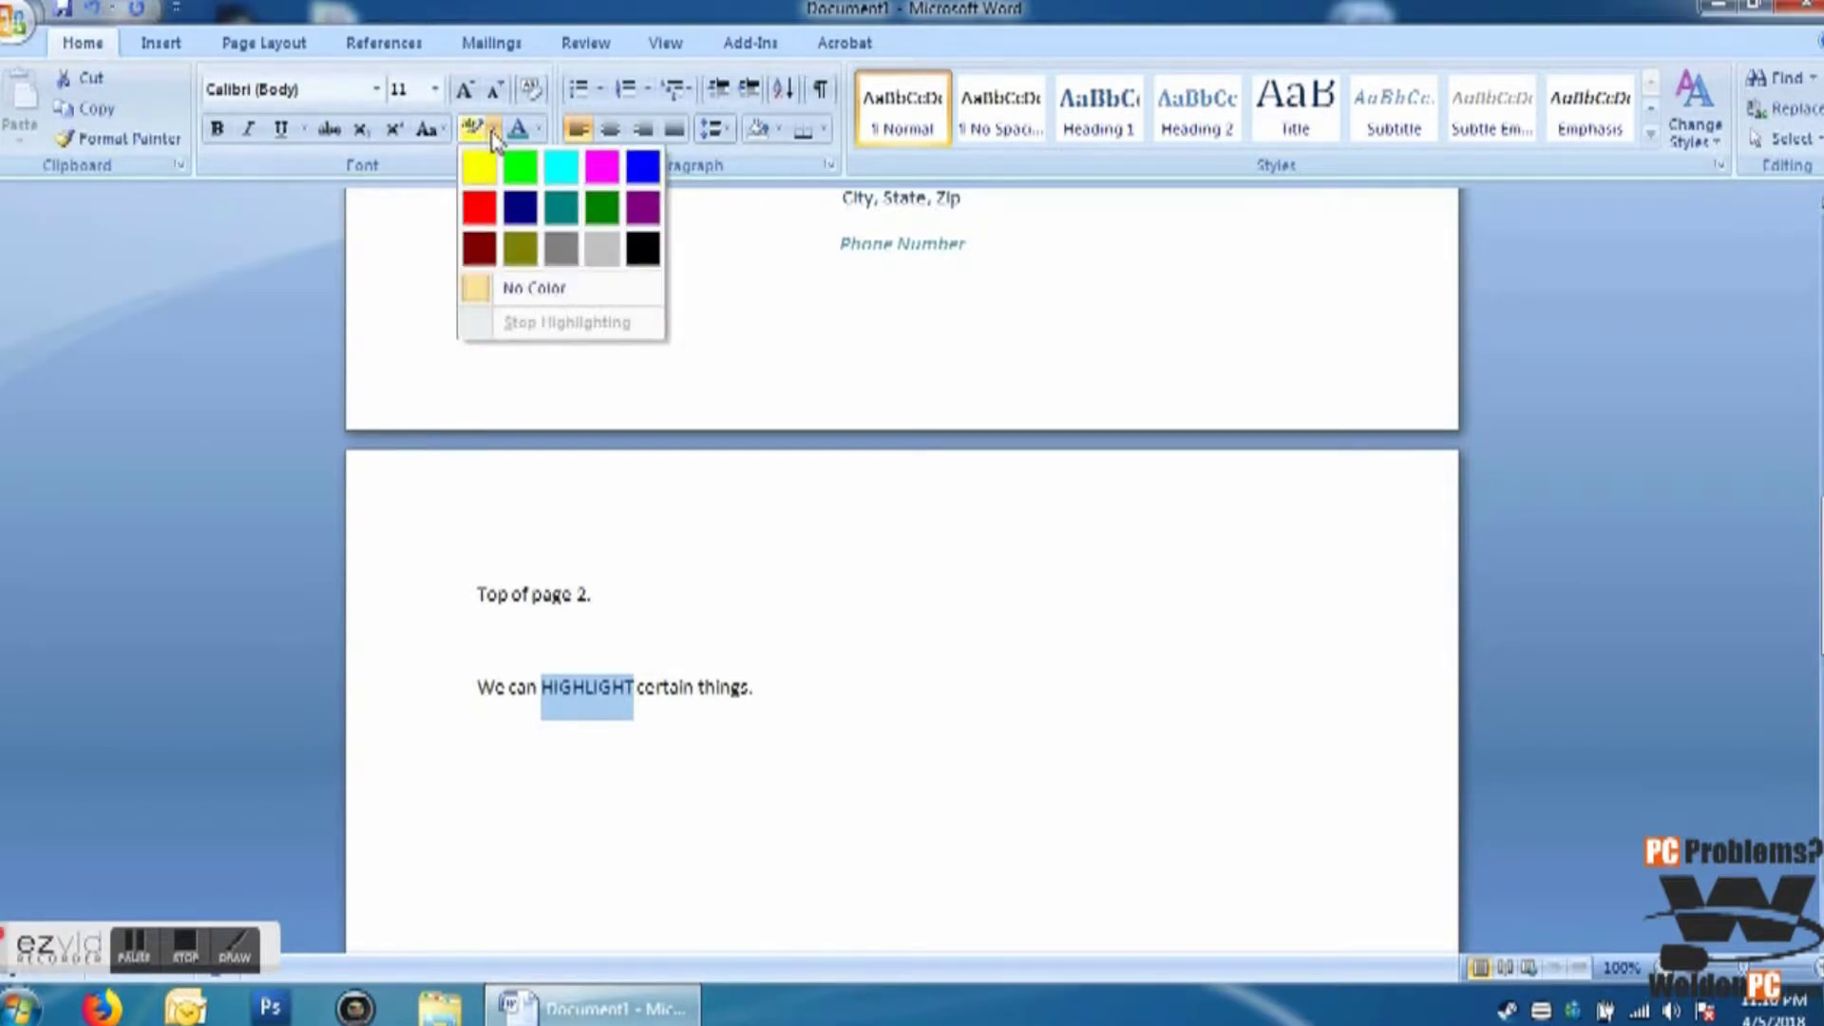
{"action": "left_click", "coordinate": [480, 170]}
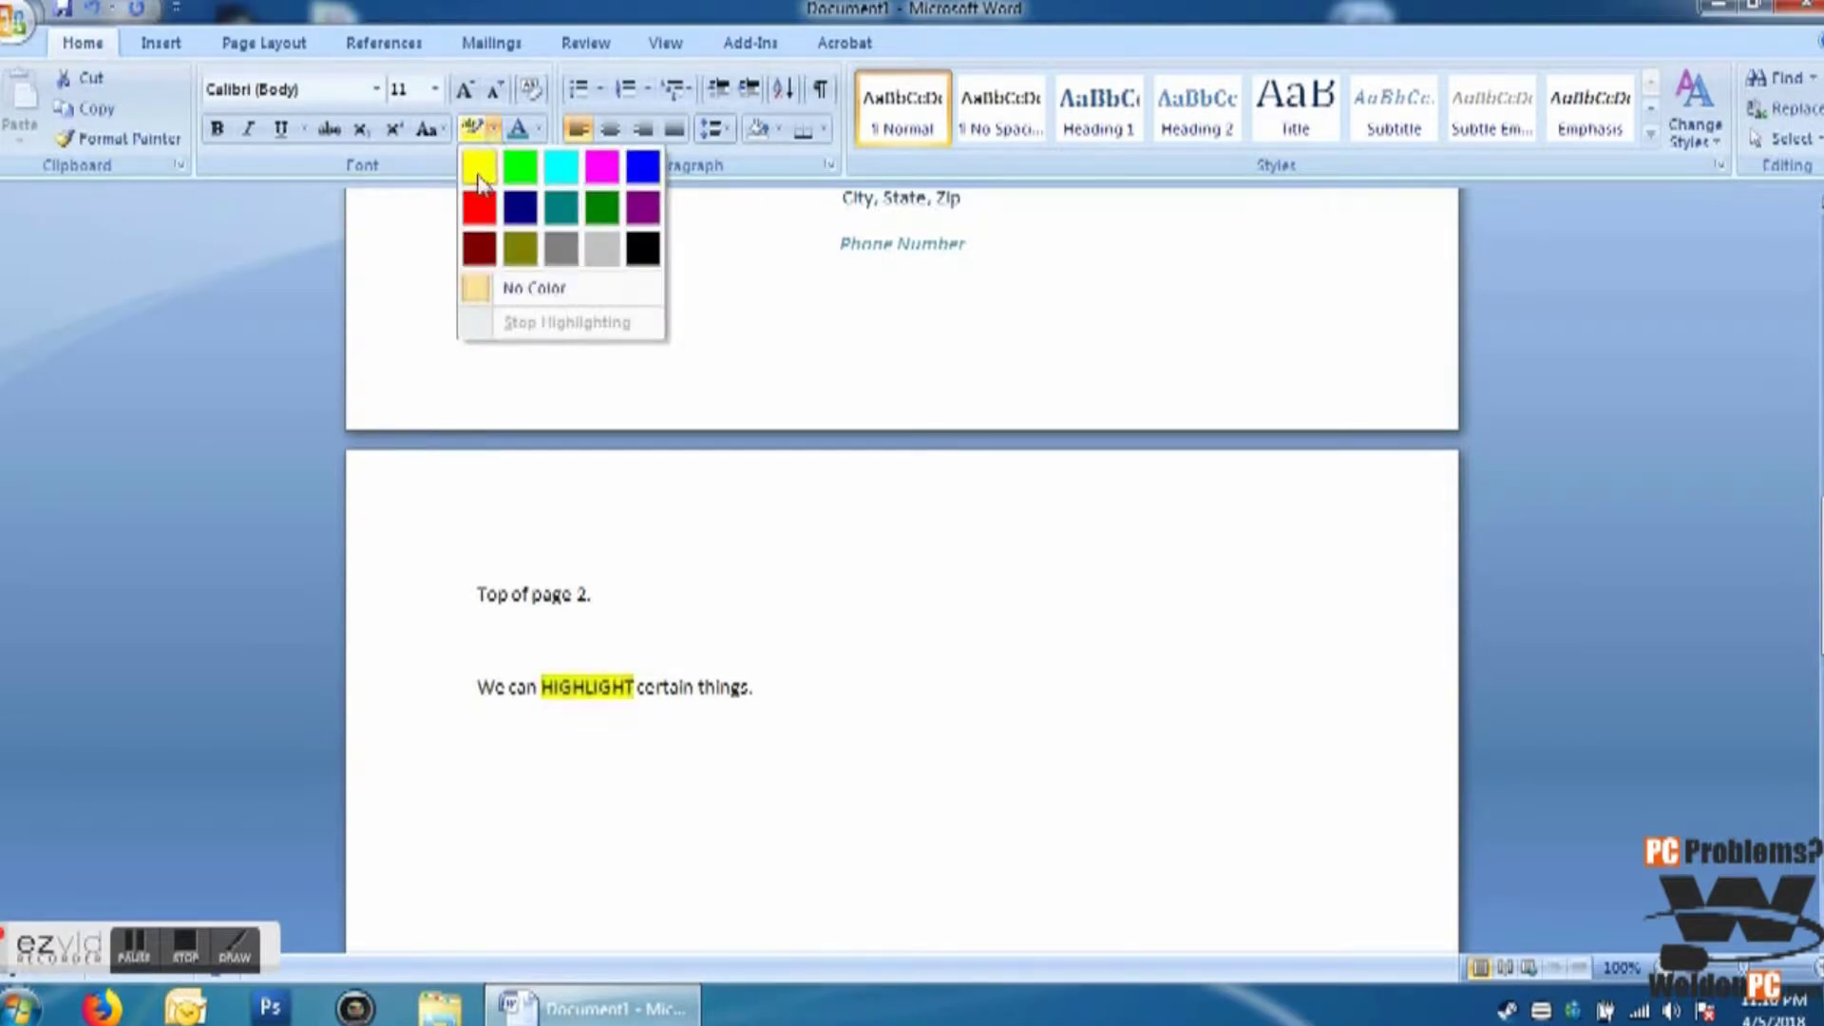
{"action": "left_click", "coordinate": [566, 177]}
Step: Add the line "Make a Bullet Point!" with "Item 1" and "Item 2" below it, and turn the two items into a bulleted list
{"action": "left_click", "coordinate": [784, 686]}
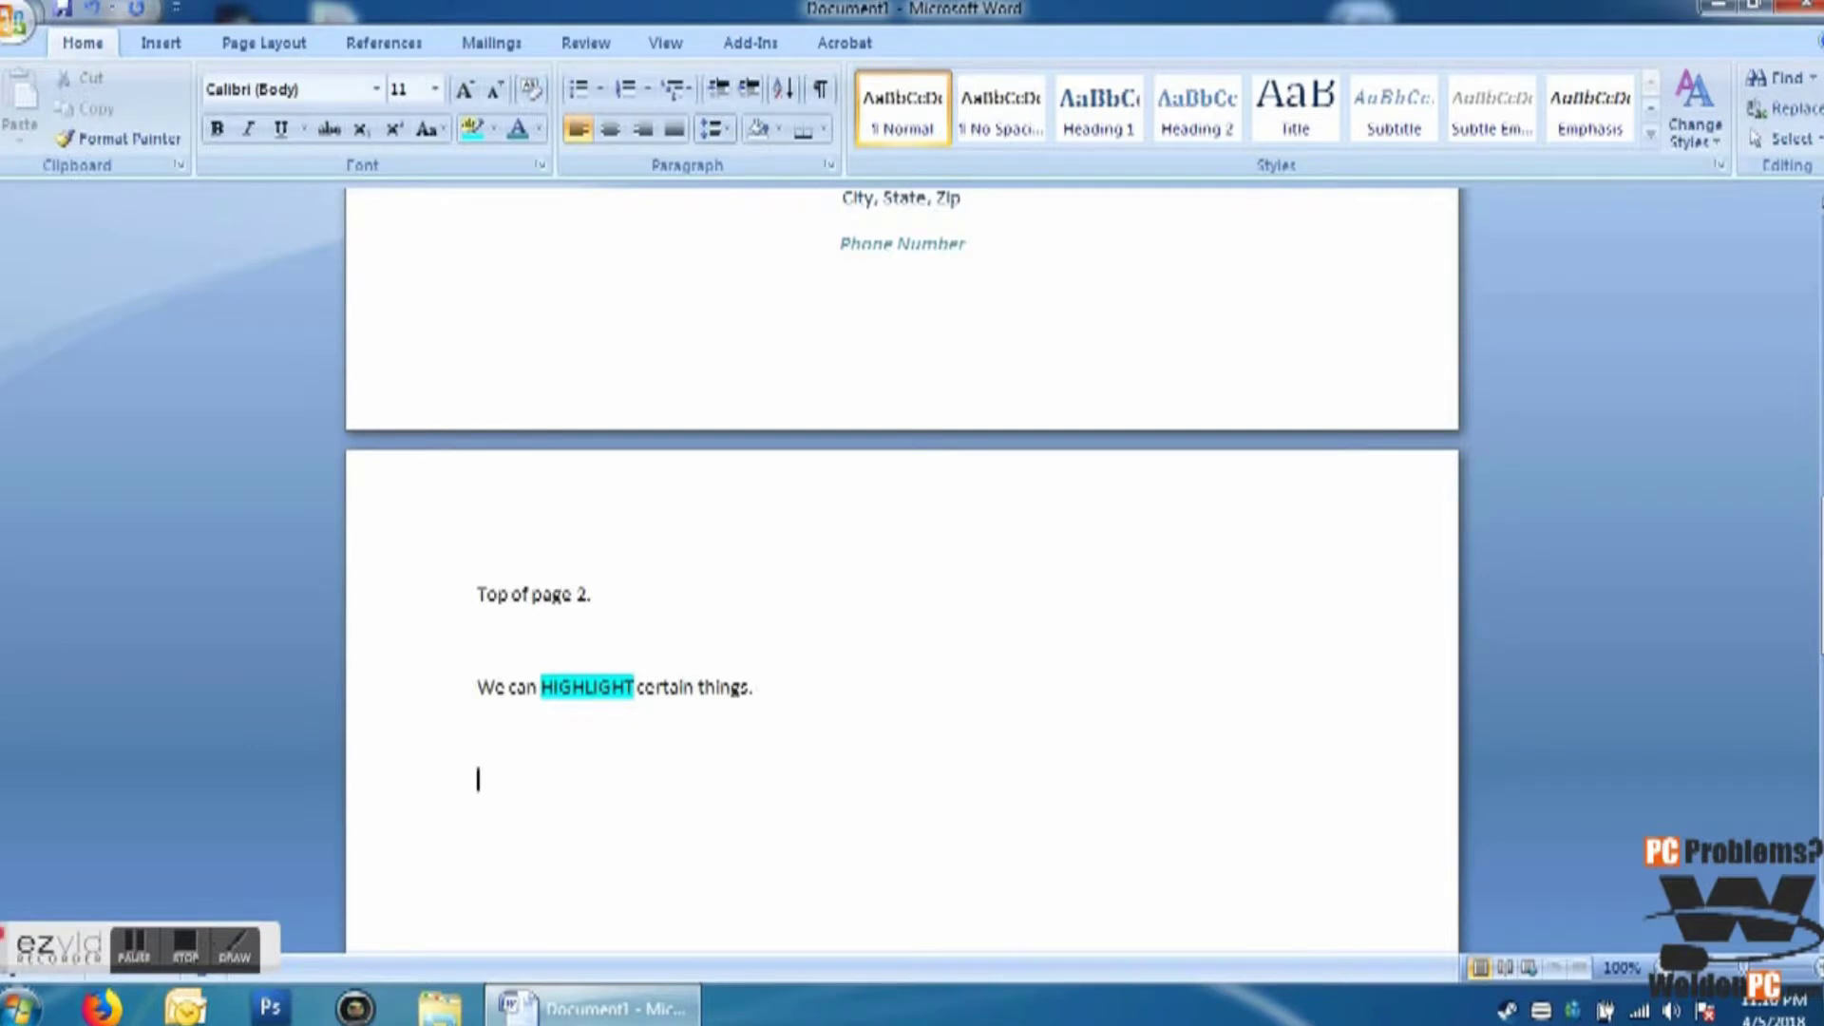
{"action": "type", "text": "Make a Bullet Point!"}
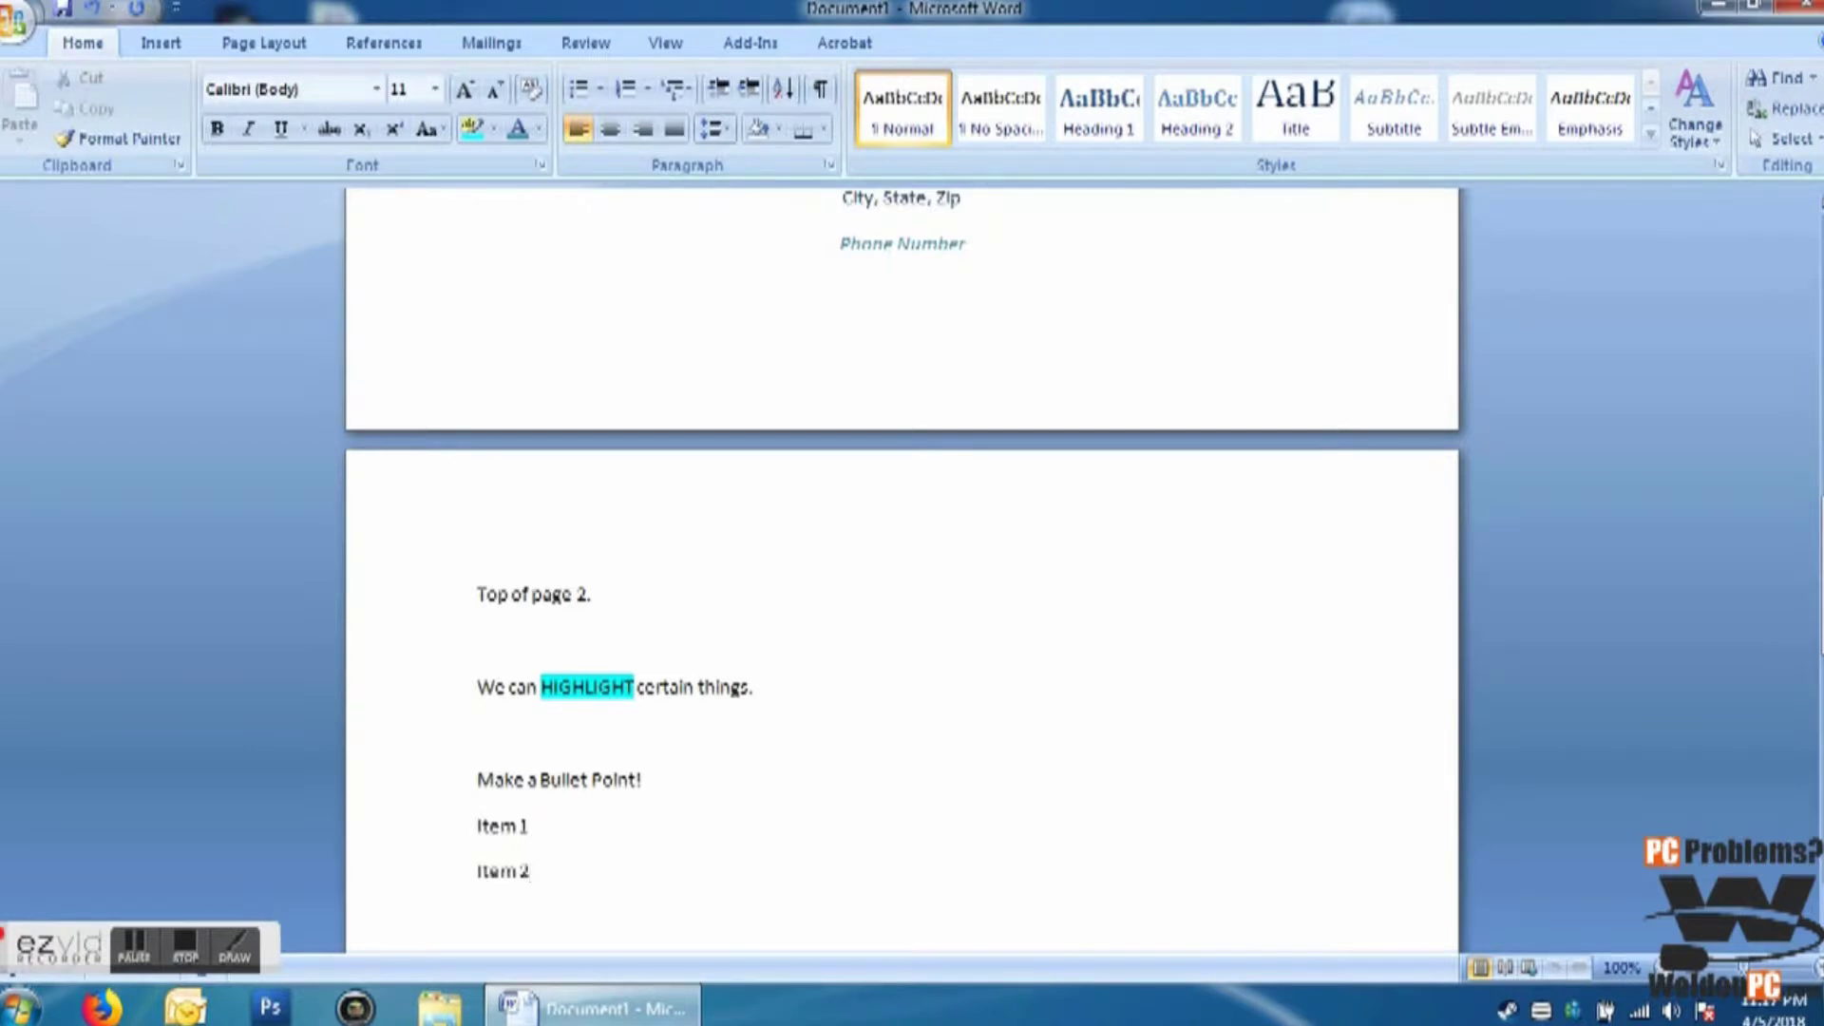
{"action": "left_click_drag", "start_coordinate": [555, 872], "coordinate": [477, 819]}
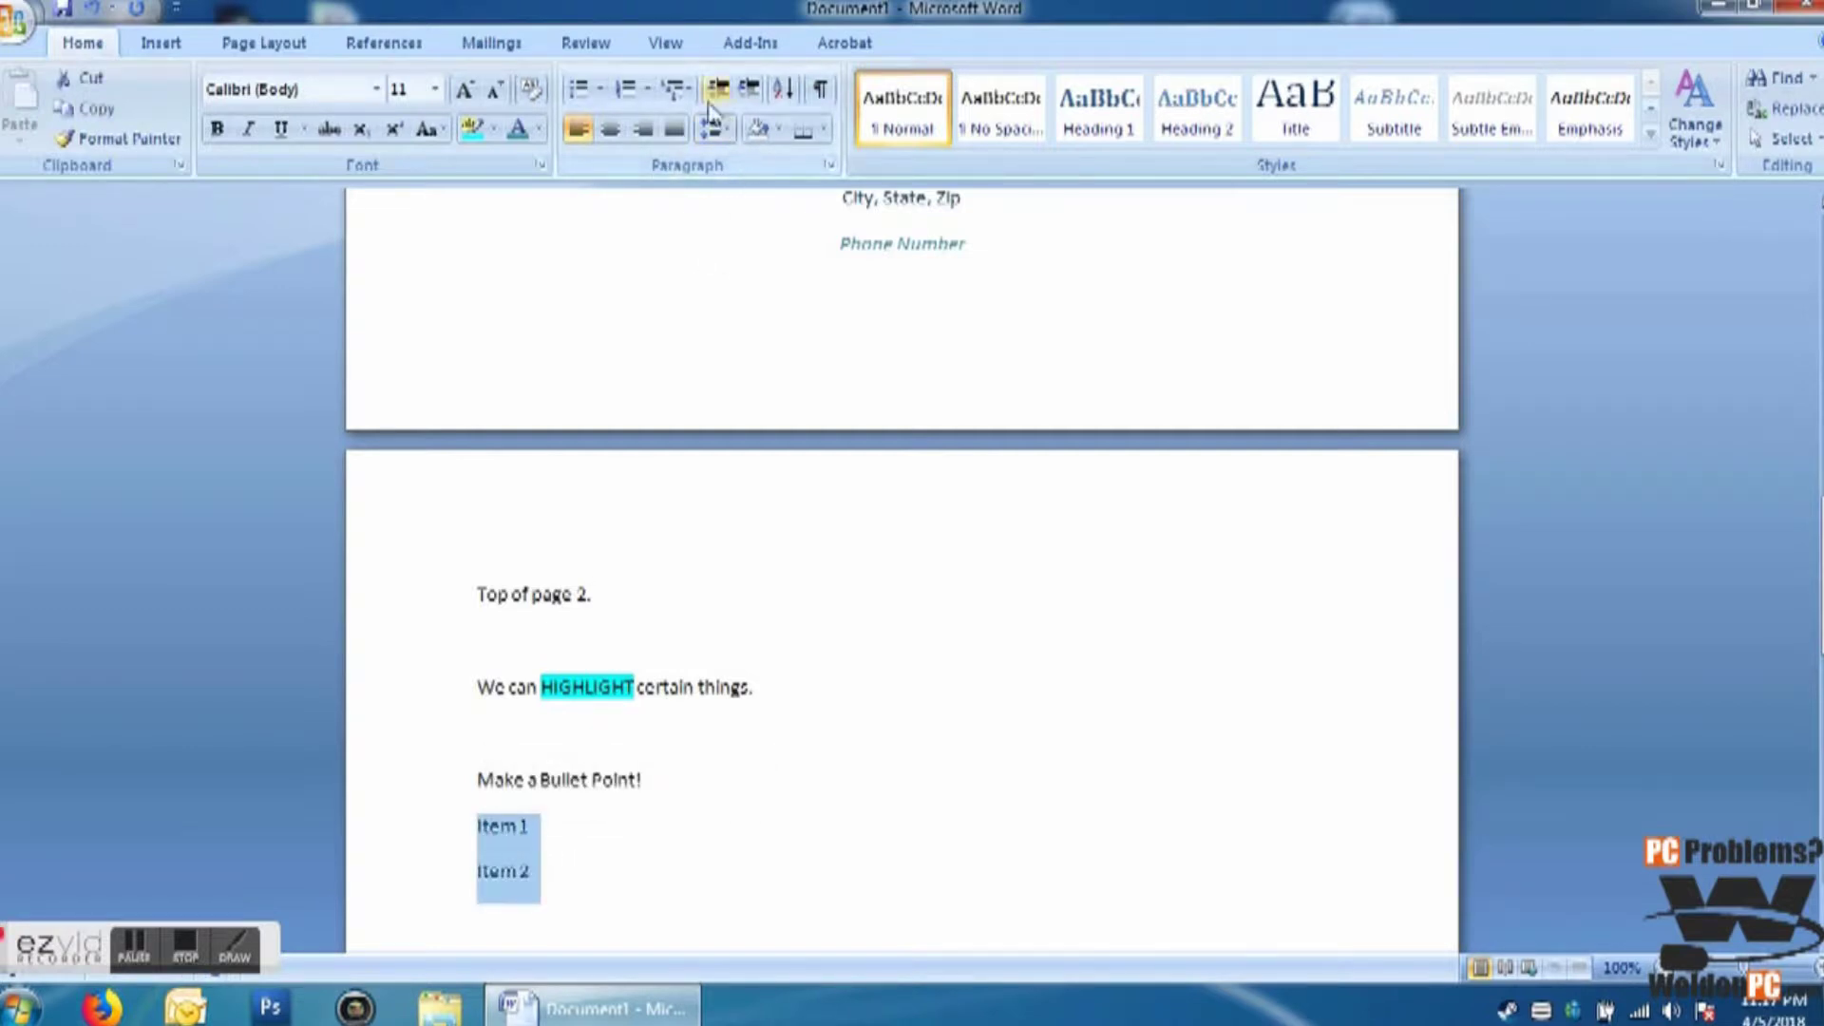
{"action": "left_click", "coordinate": [578, 92]}
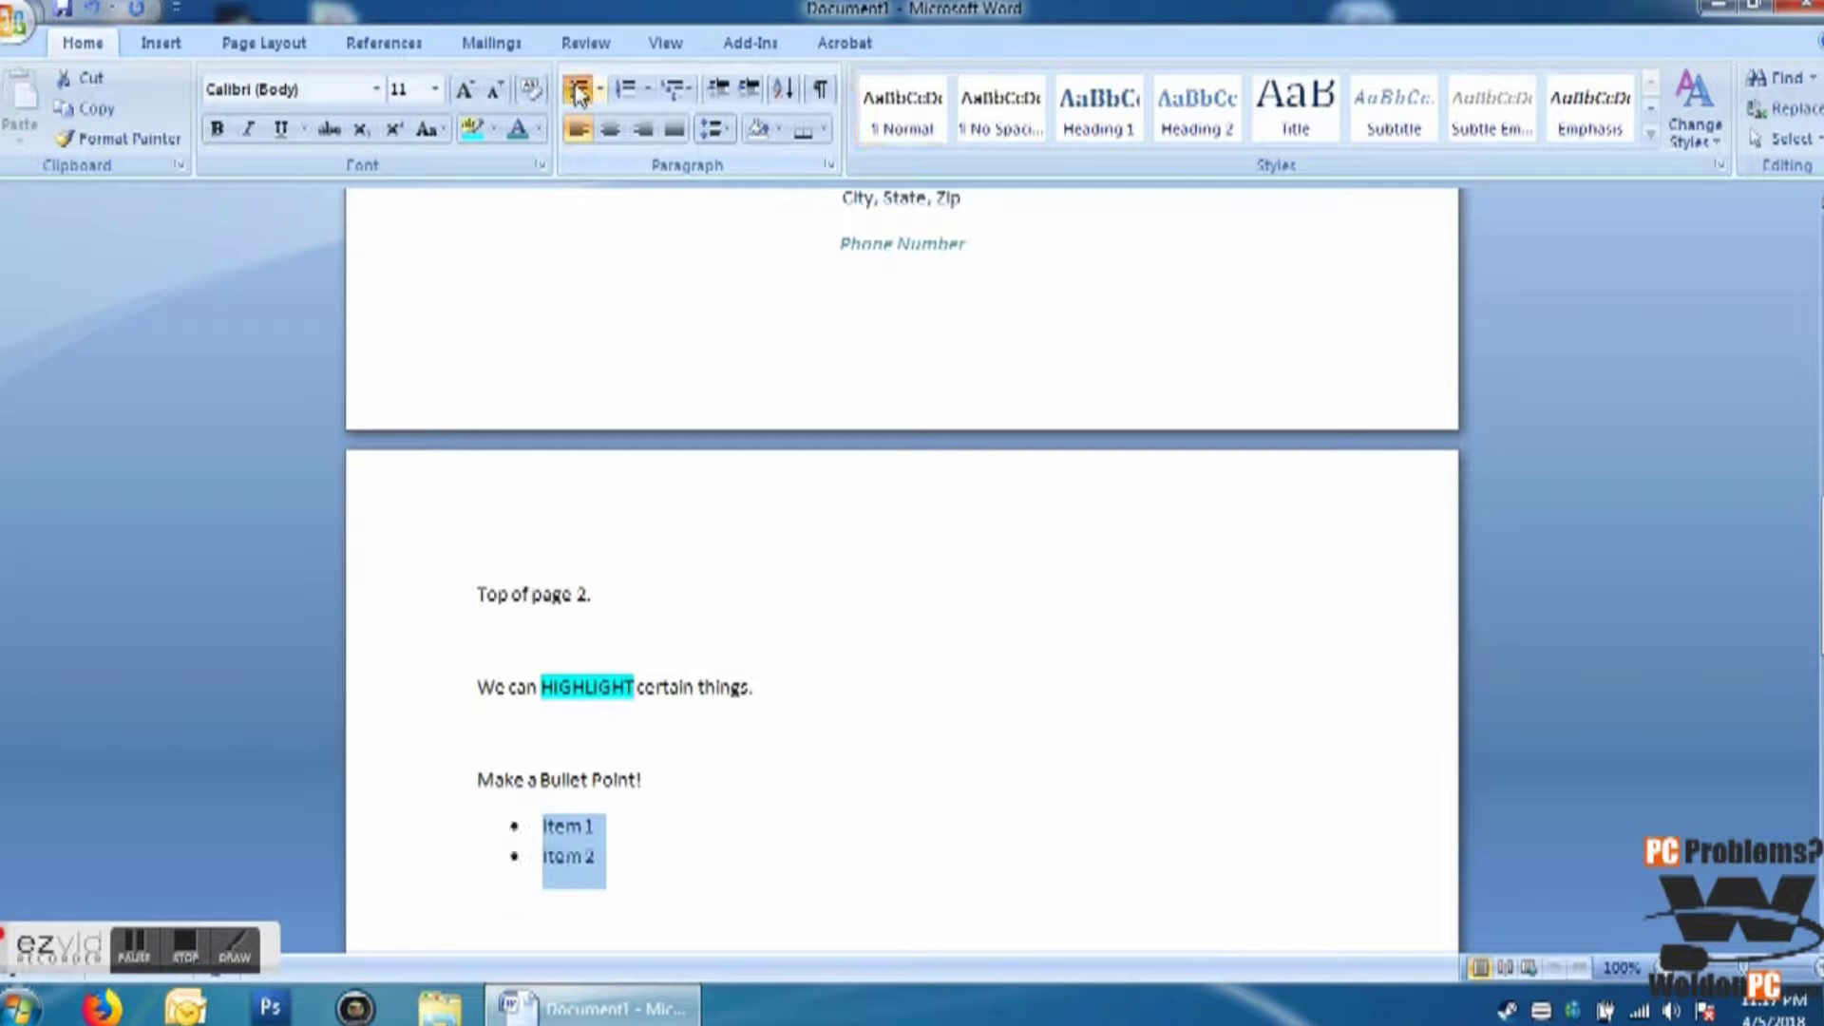
Step: Extend the bulleted list with "Item 3" and "Item 4"
{"action": "left_click", "coordinate": [627, 857]}
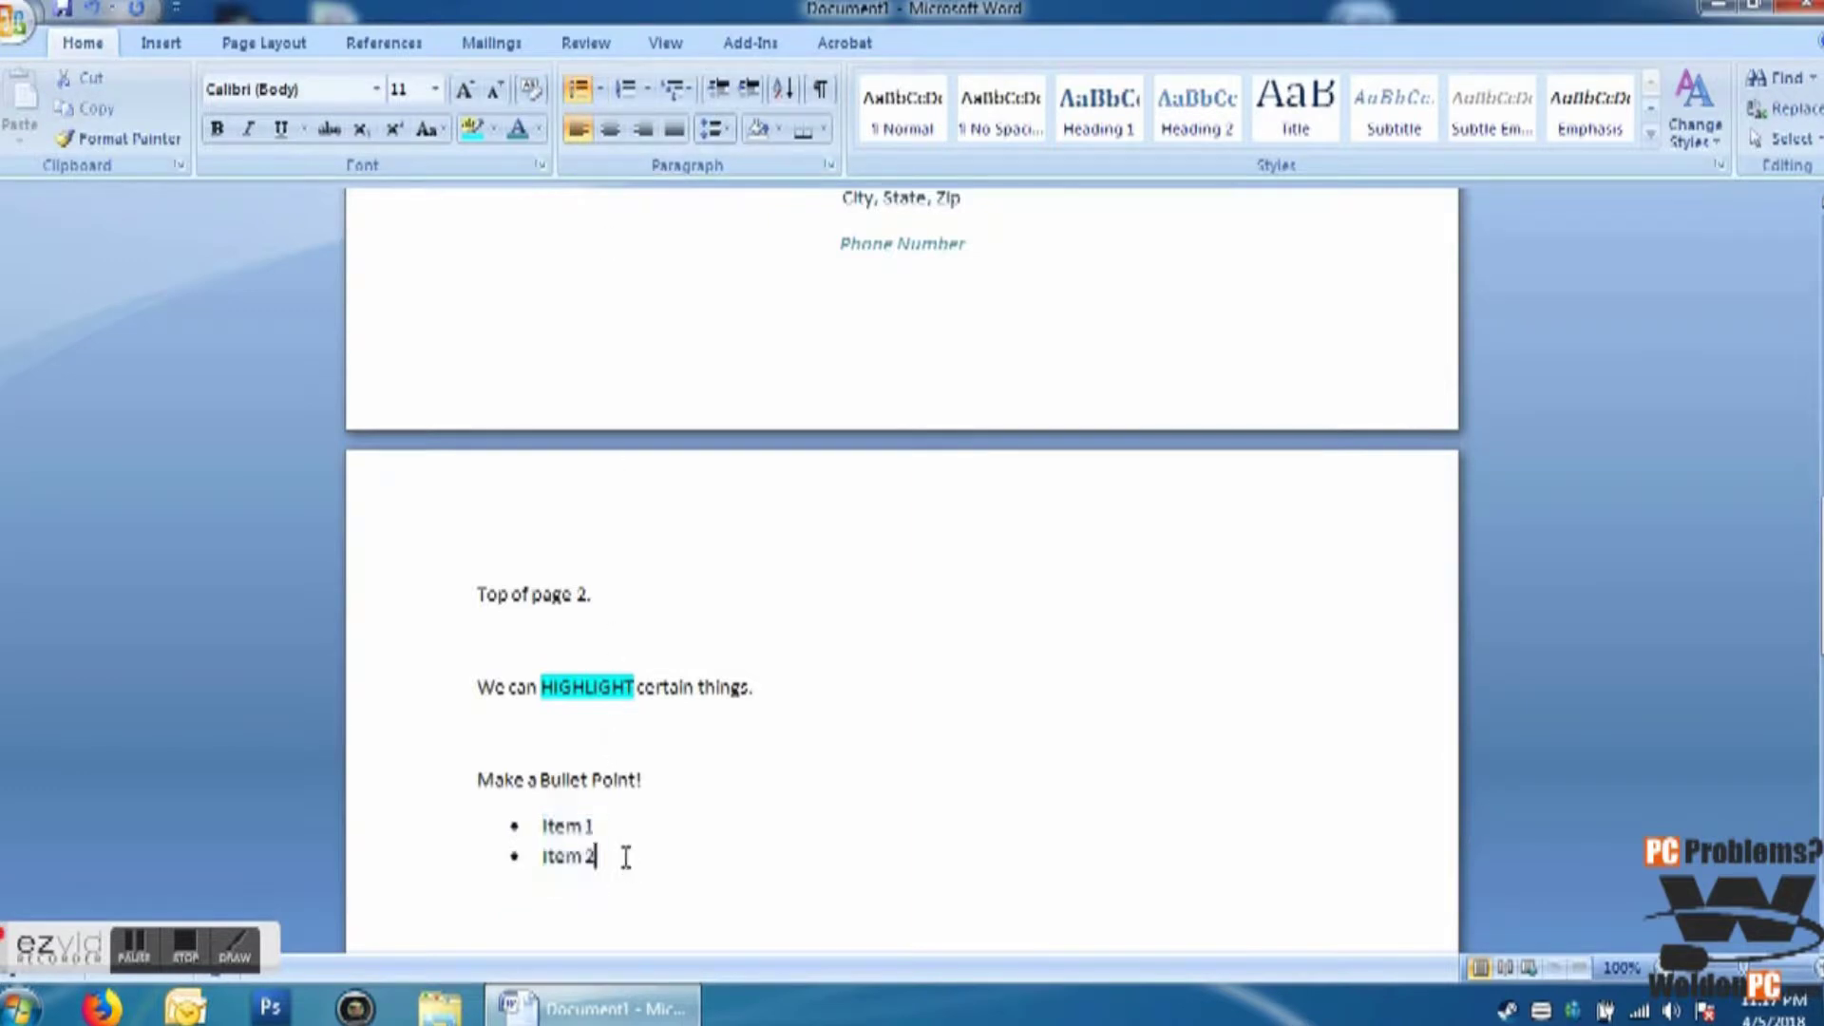
{"action": "key", "text": "Return"}
{"action": "type", "text": "Item 3"}
{"action": "key", "text": "Return"}
{"action": "type", "text": "Item 4"}
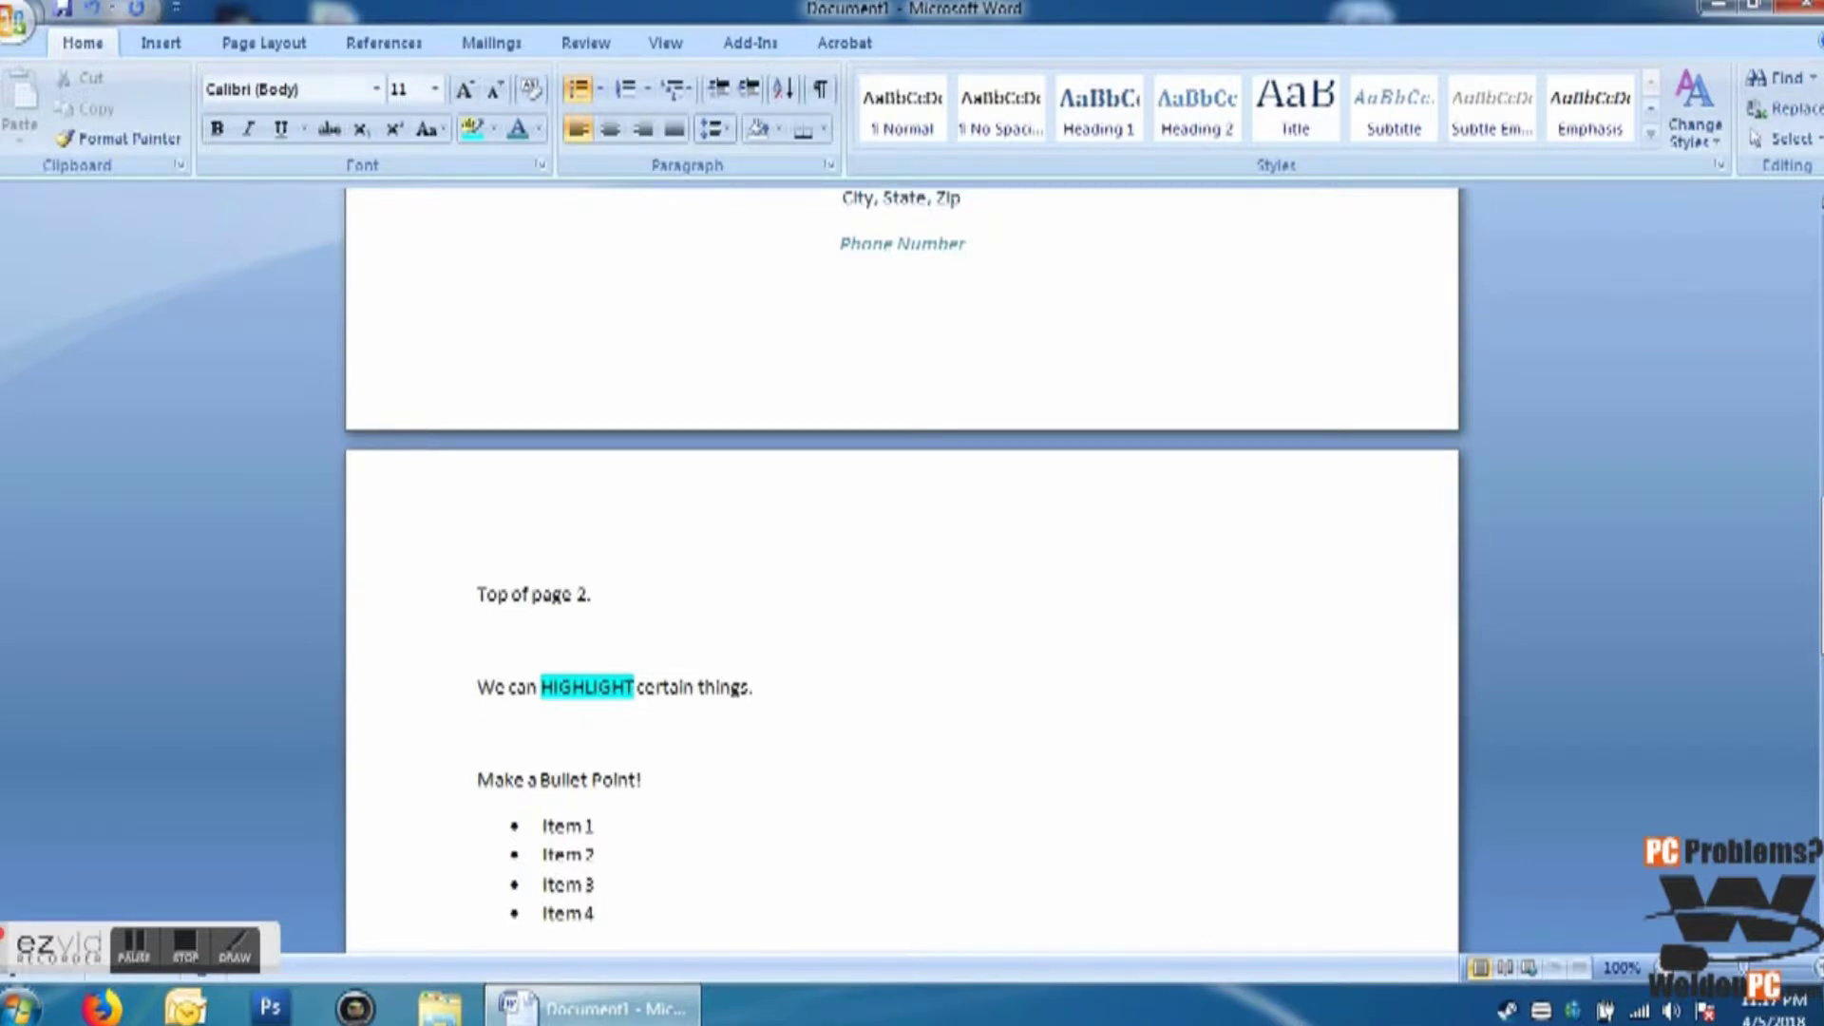
Step: End the bulleted list after "Item 4" and write "Continue your document..." as a normal paragraph below it
{"action": "key", "text": "Return"}
{"action": "key", "text": "Return"}
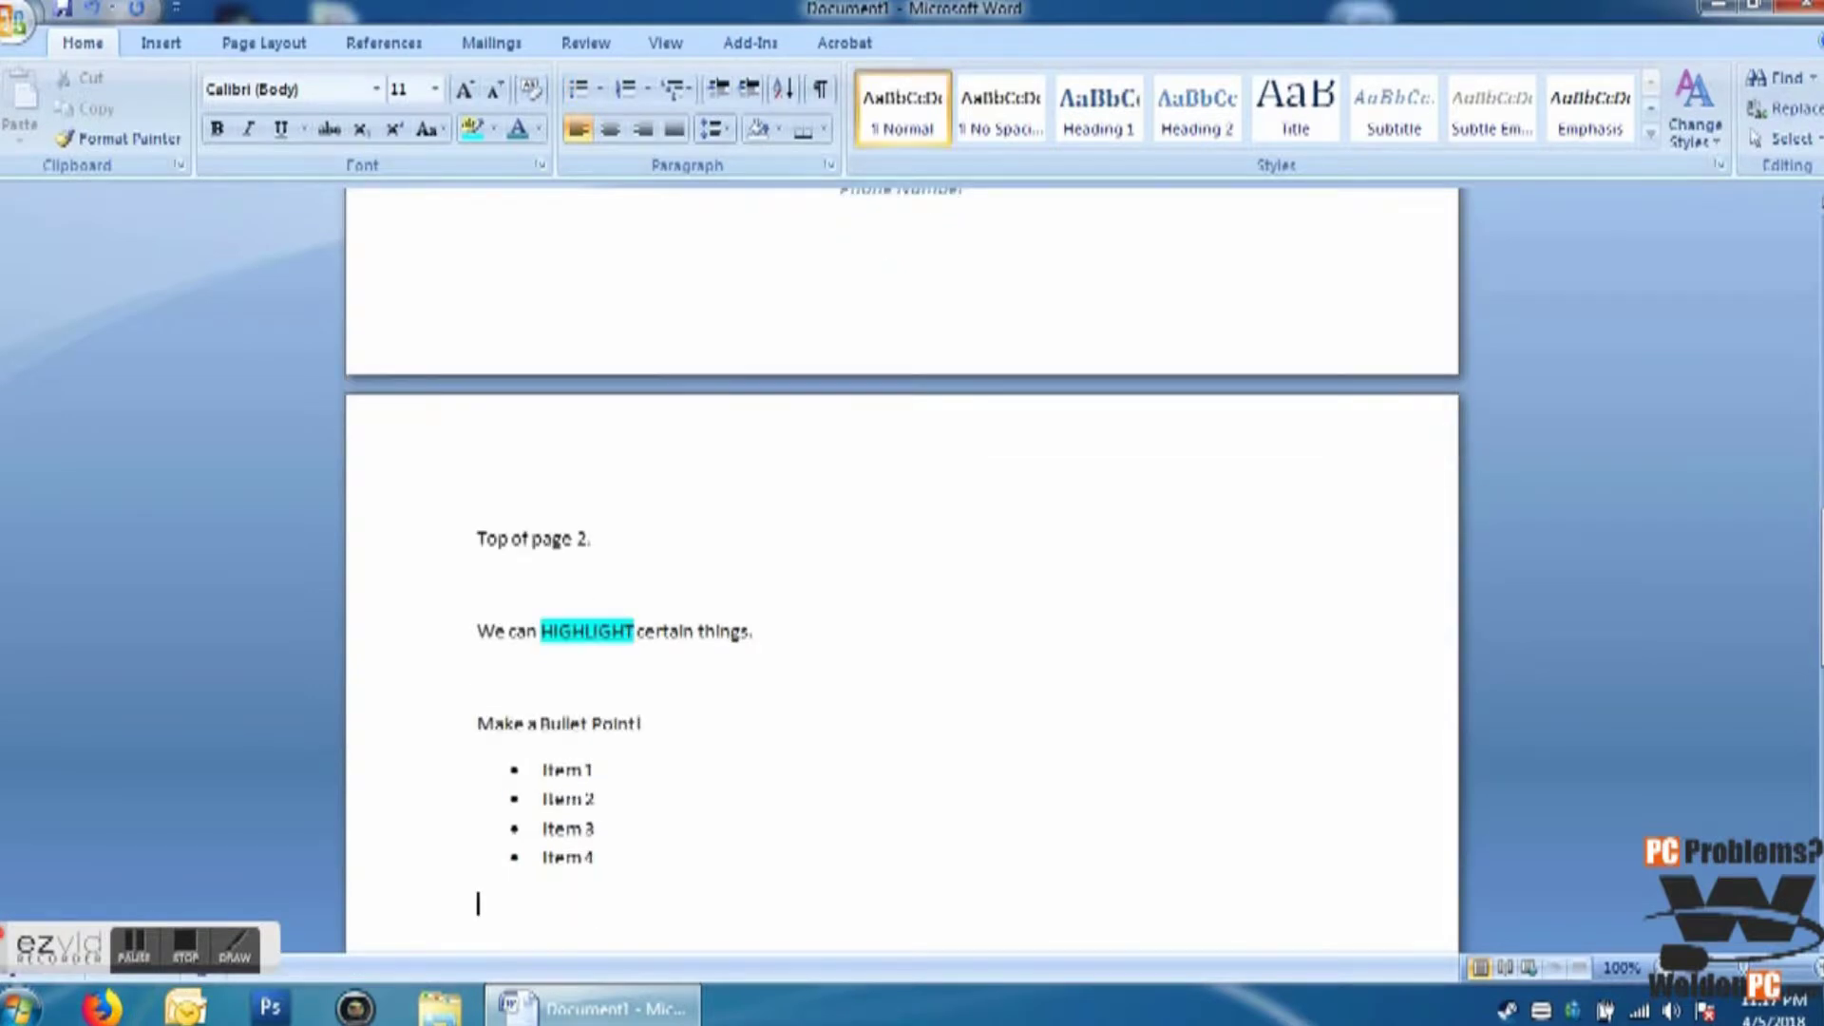
{"action": "left_click", "coordinate": [596, 857]}
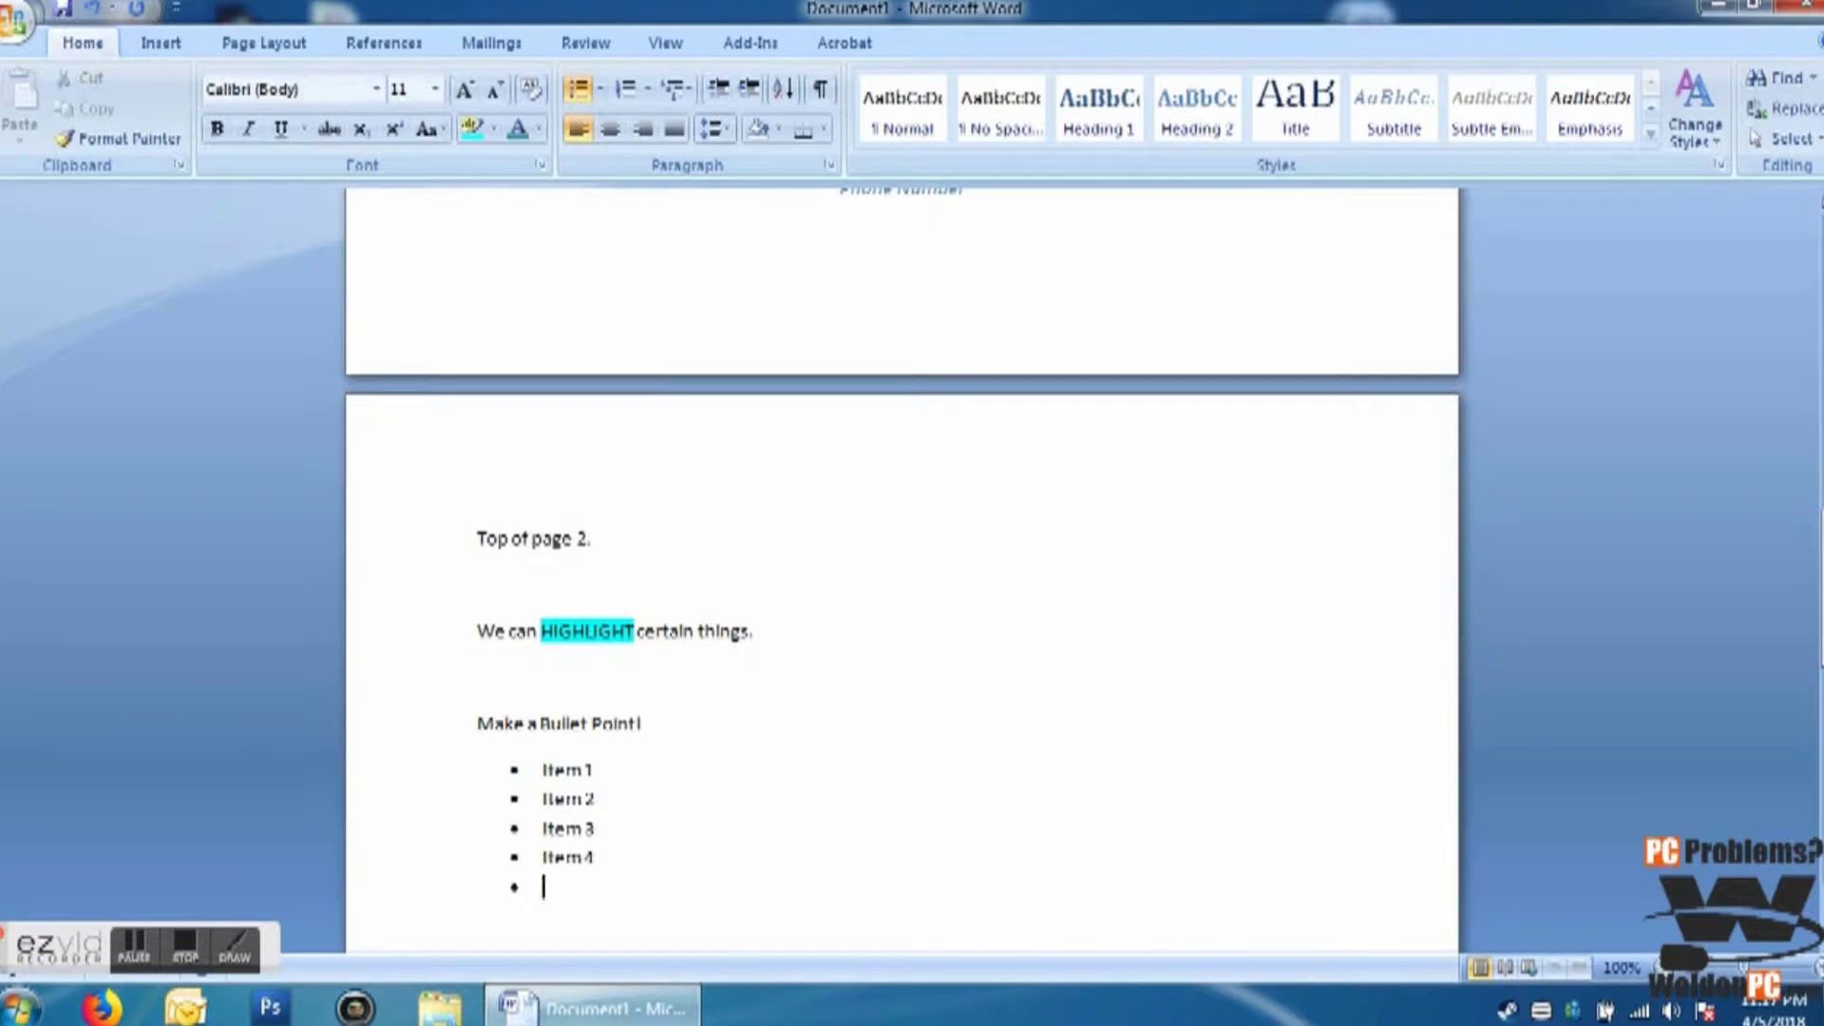
{"action": "key", "text": "Return"}
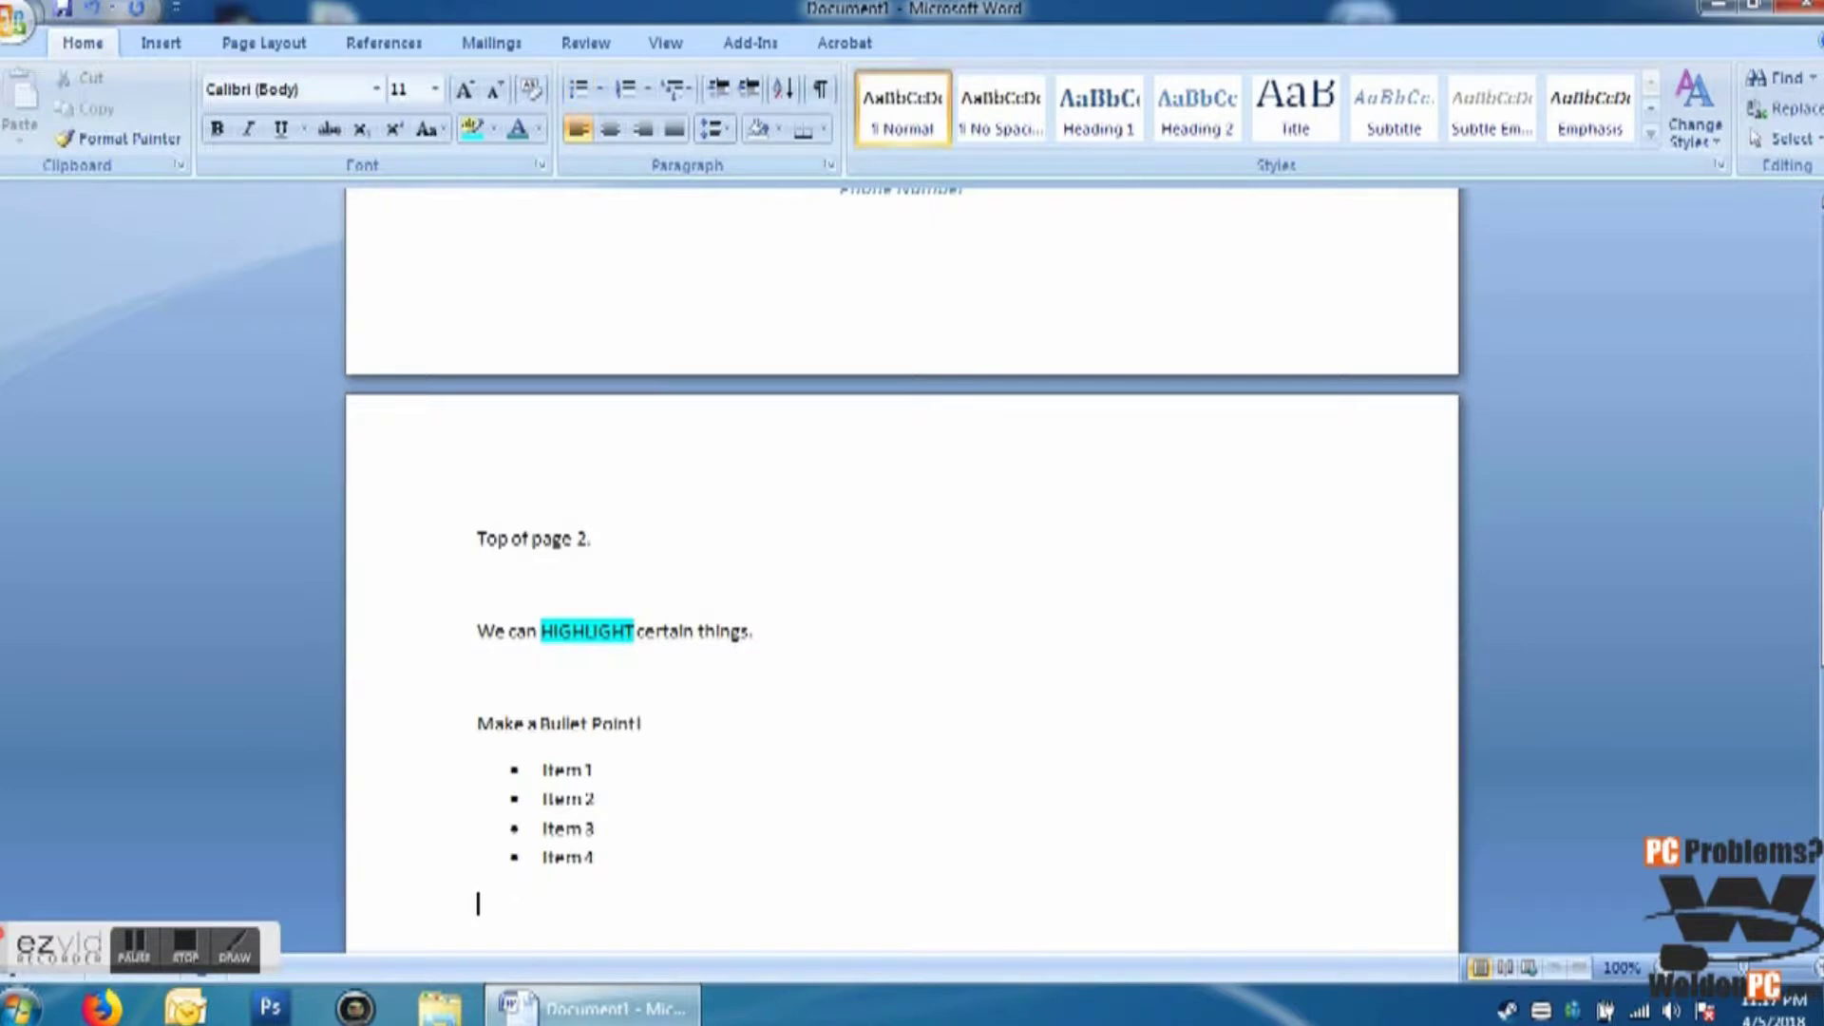
{"action": "type", "text": "Continue your doc"}
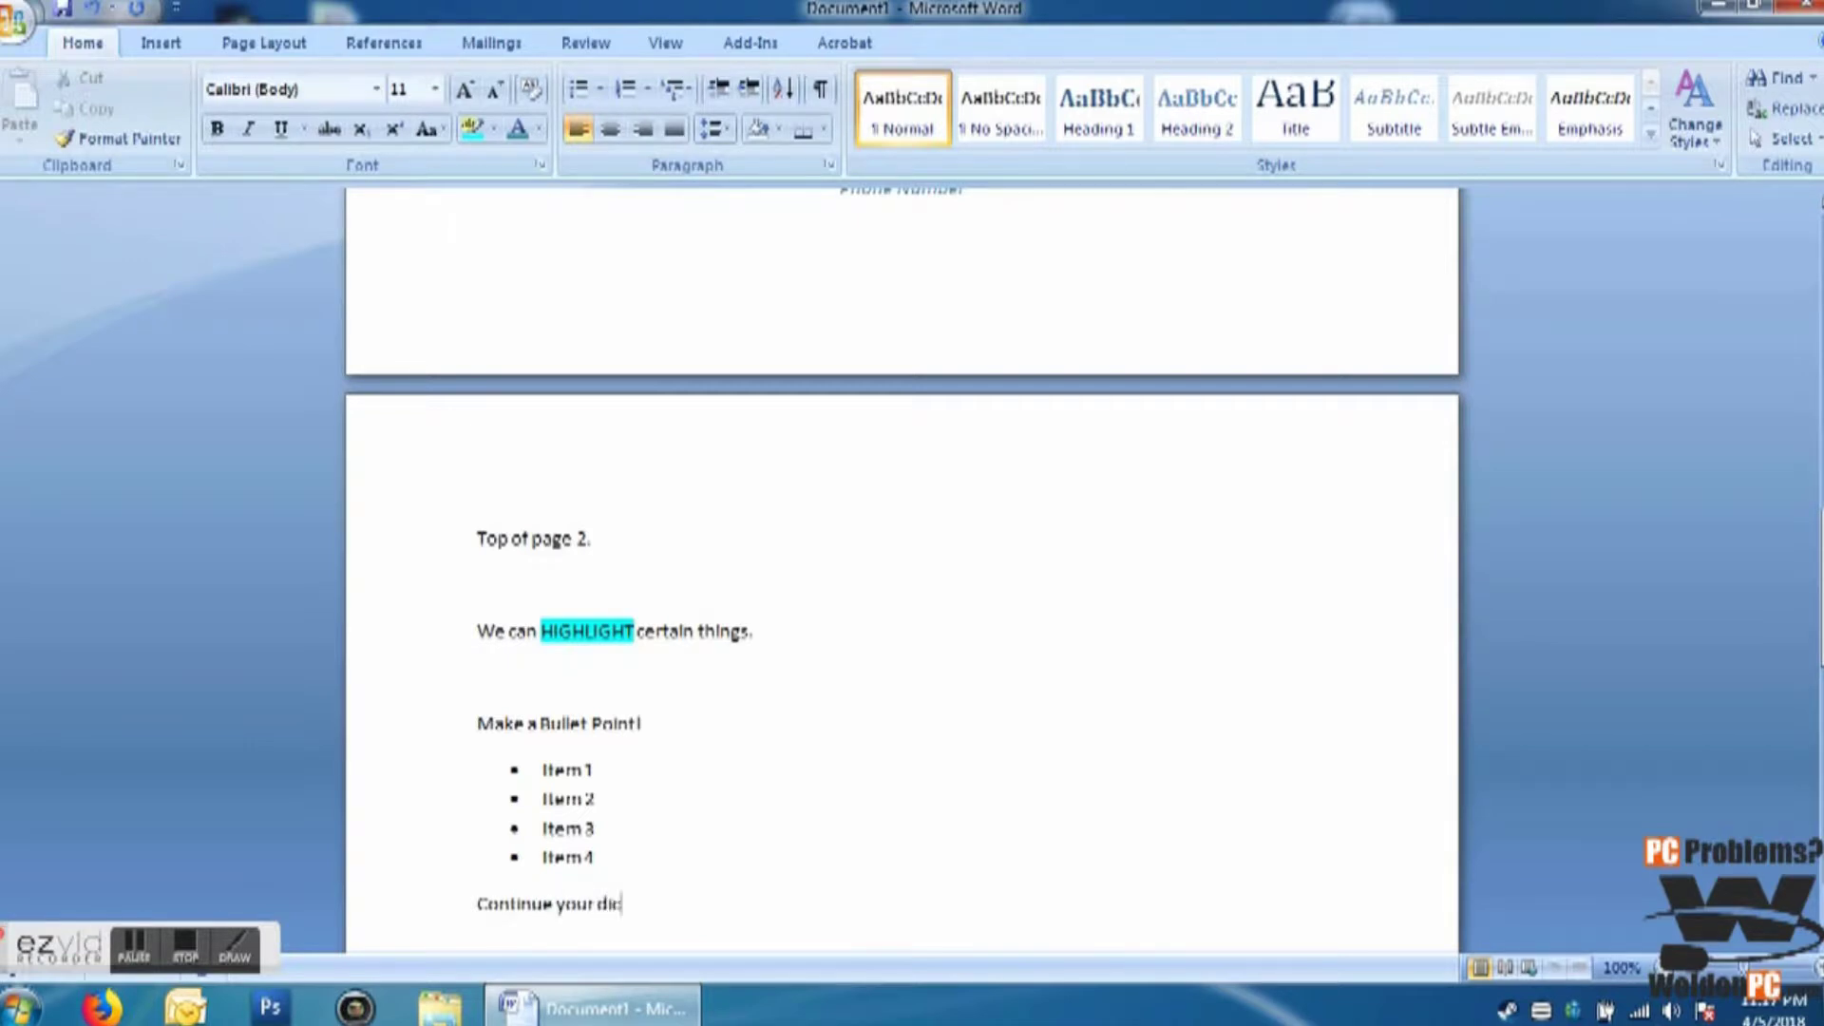
{"action": "type", "text": "ument..."}
{"action": "key", "text": "Return"}
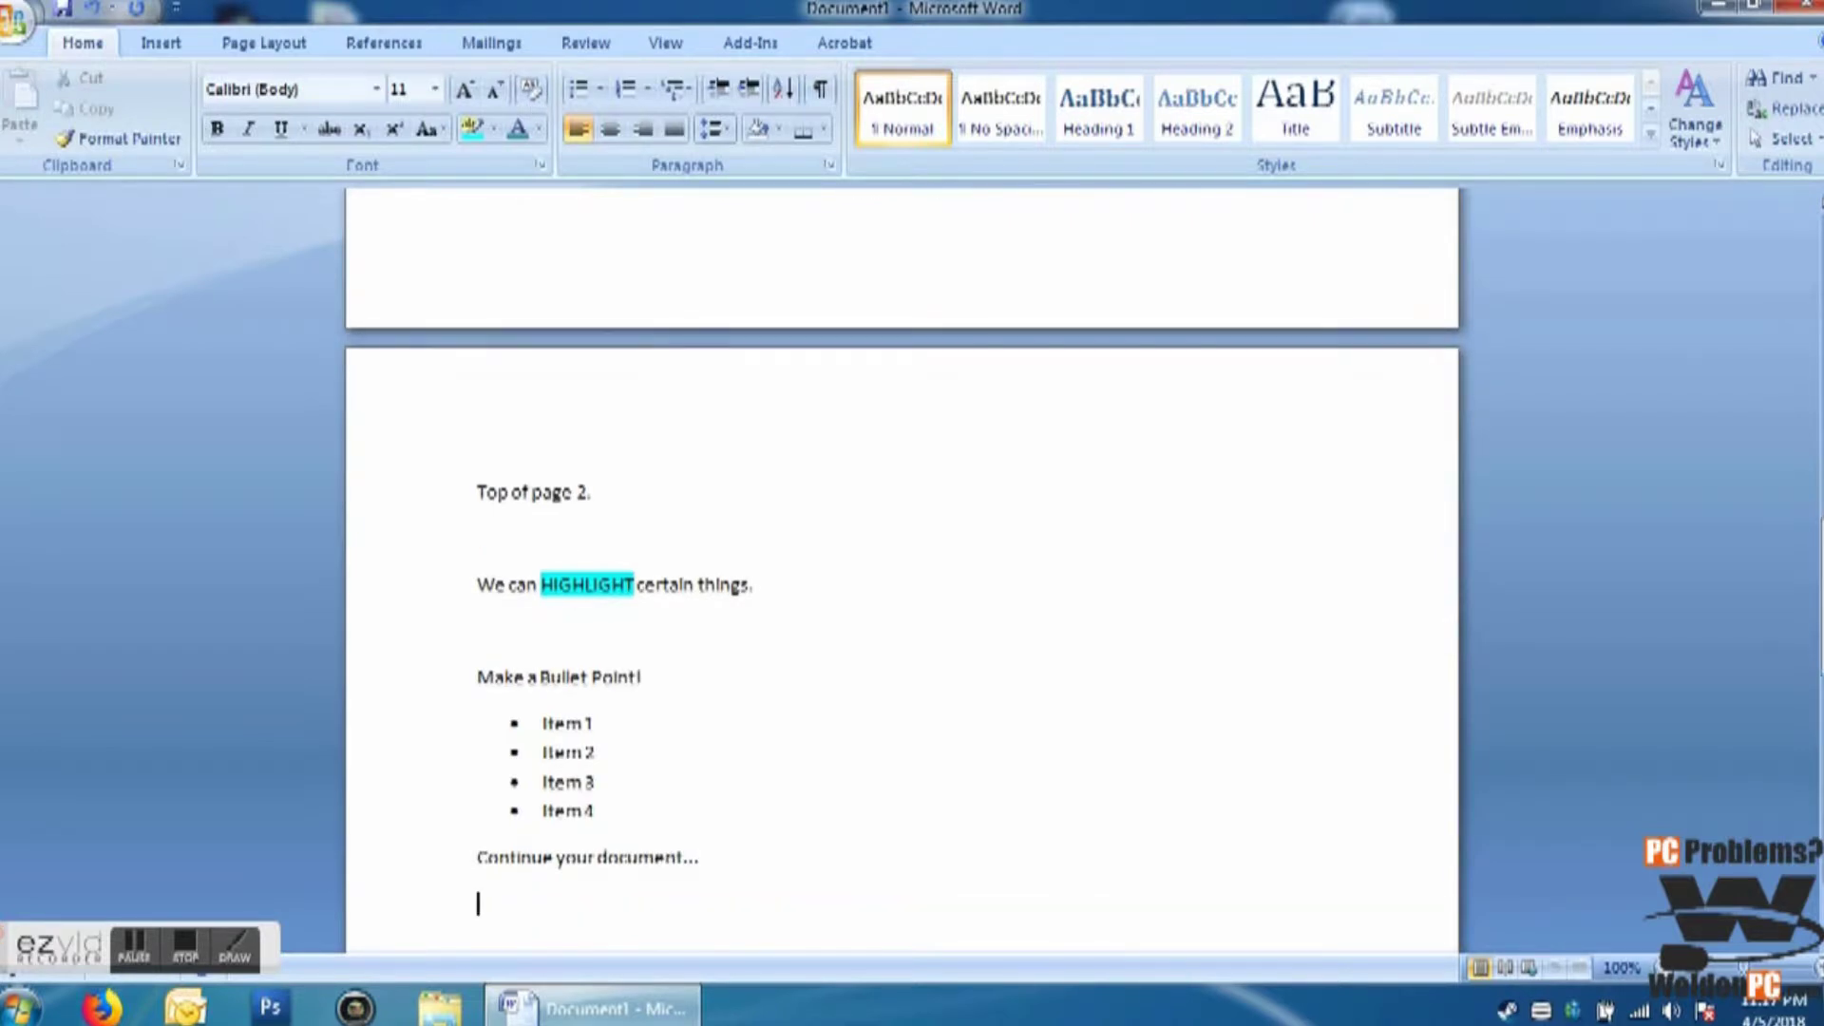
Step: Write "Create a numbered list!" followed by "Item 1" through "Item 4" on separate lines
{"action": "type", "text": "Create a"}
{"action": "scroll", "coordinate": [721, 860], "scroll_direction": "down", "scroll_amount": 8}
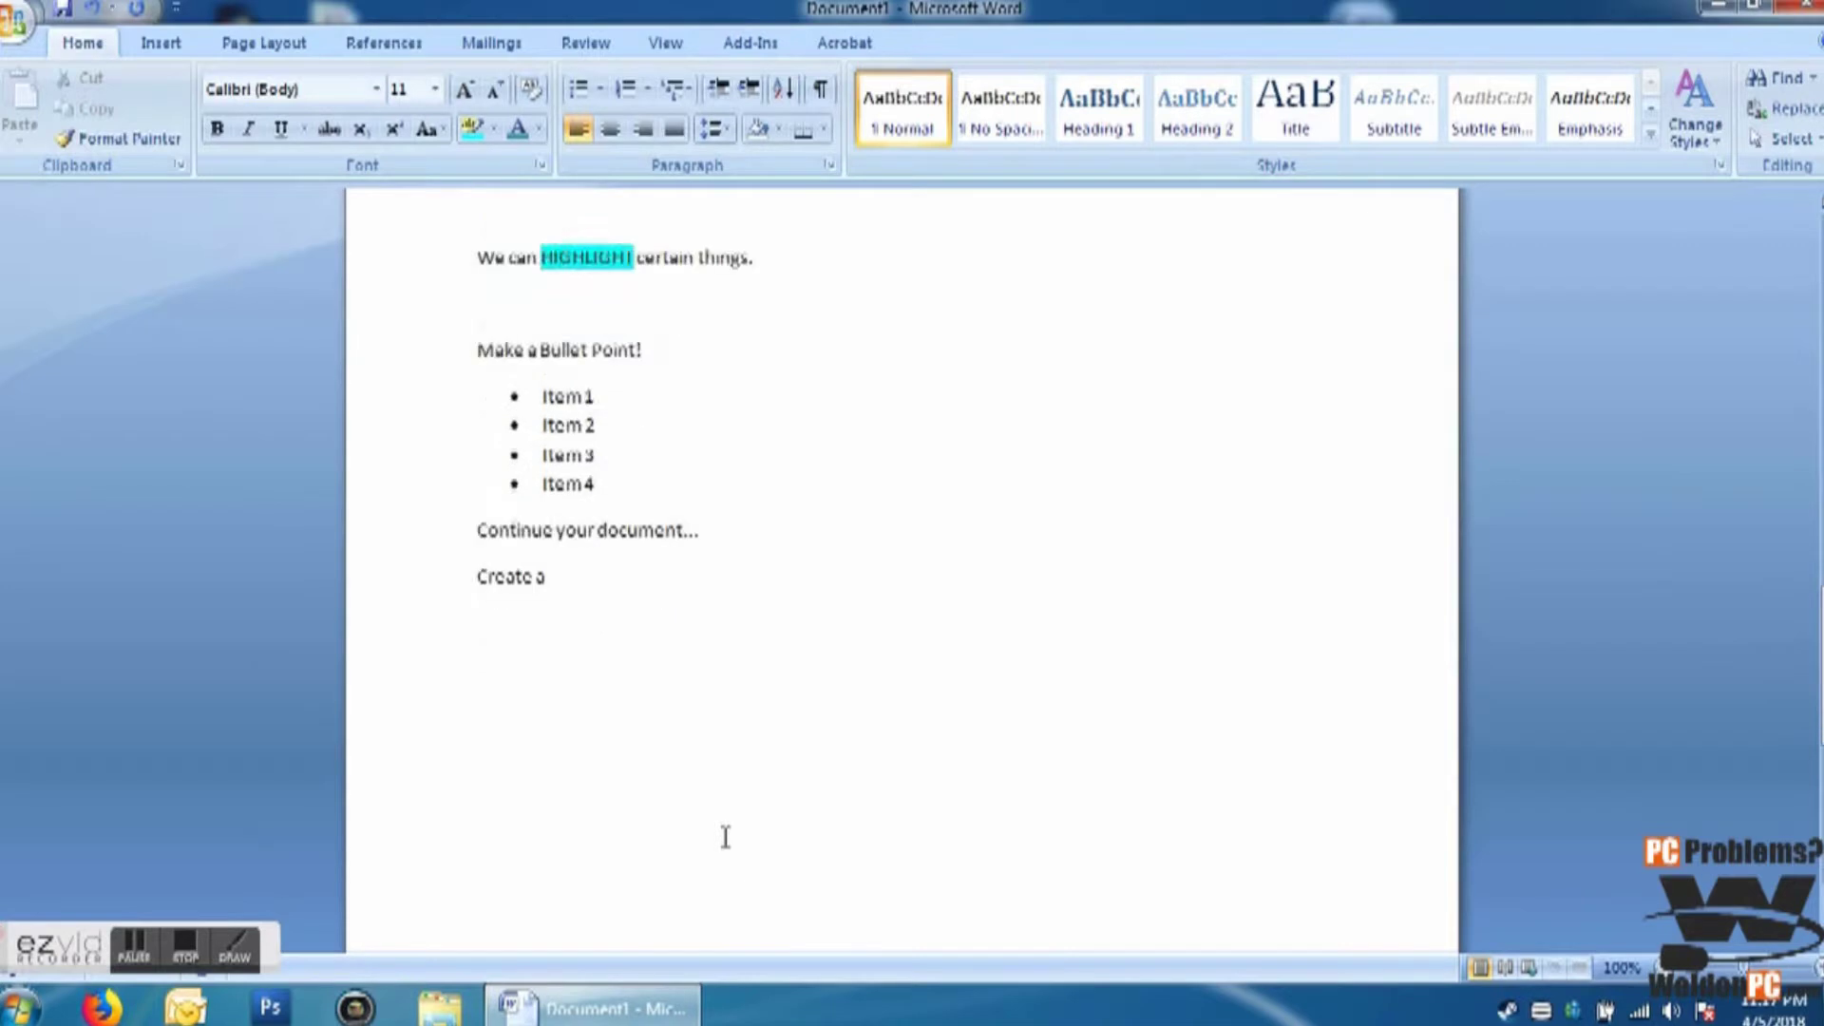
{"action": "type", "text": "numb"}
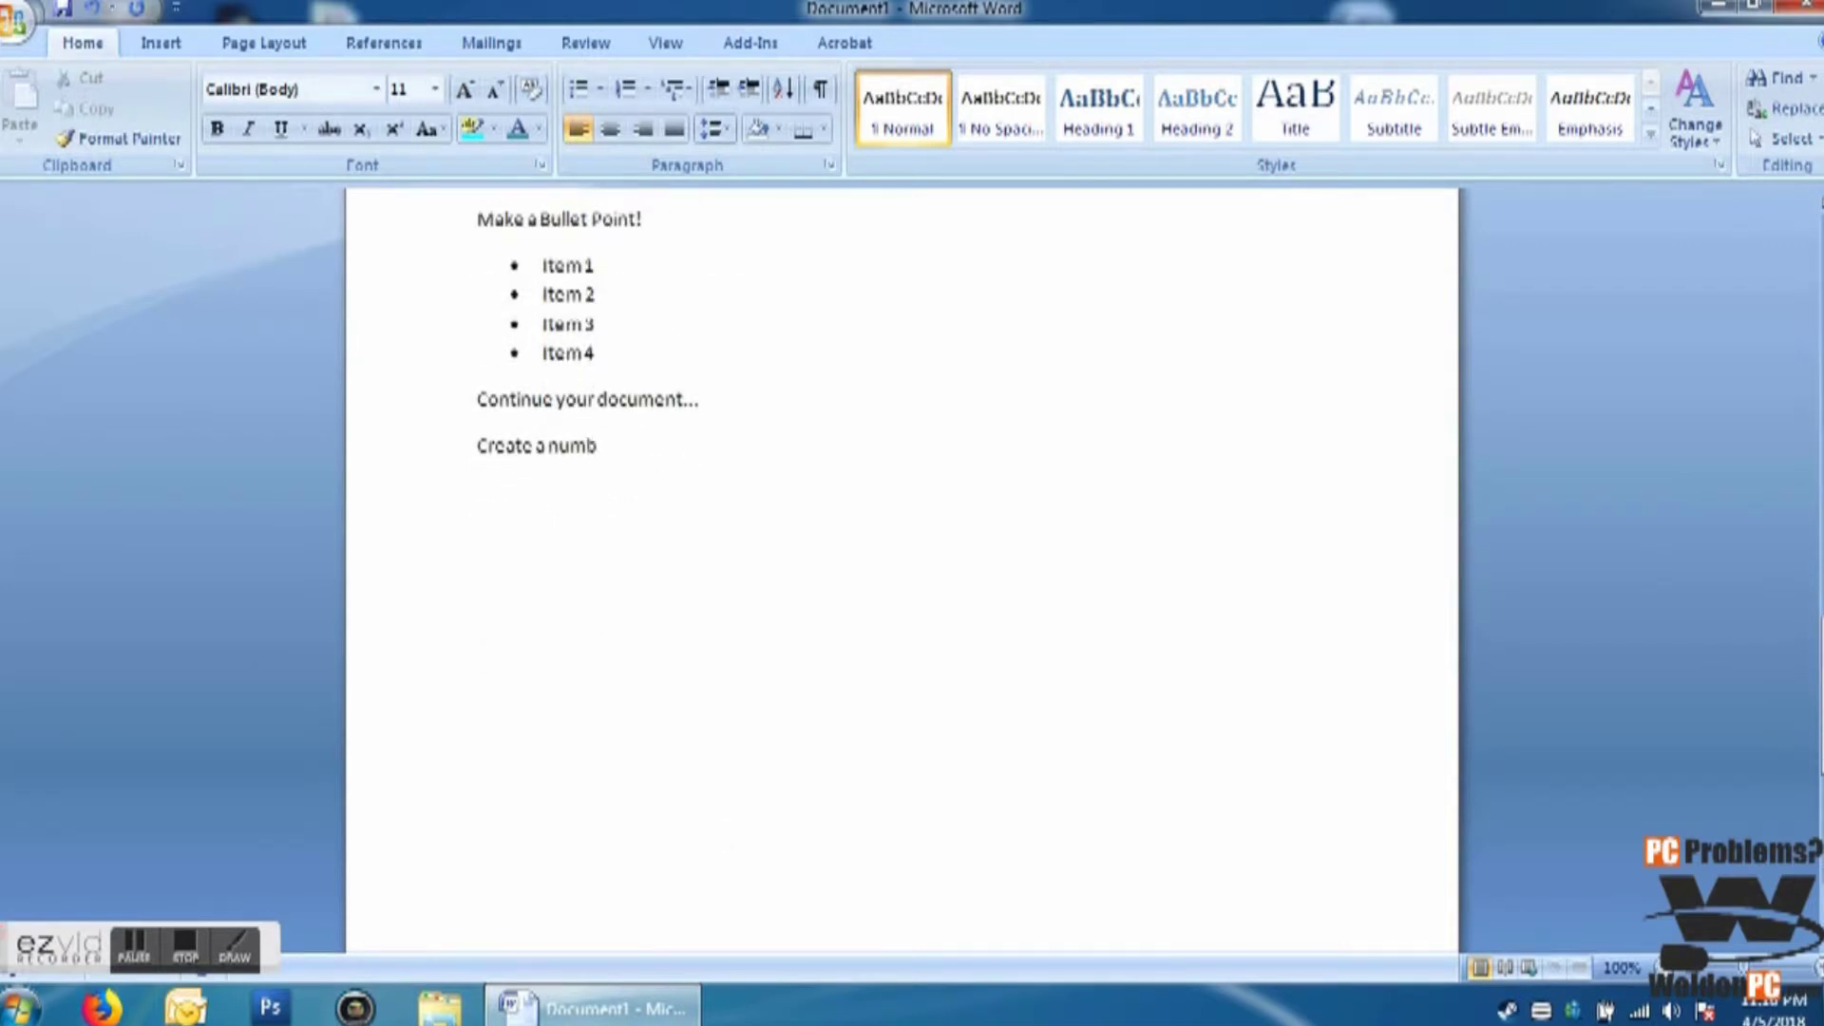
{"action": "type", "text": "ered list! "}
{"action": "type", "text": "Item"}
{"action": "type", "text": " 1 "}
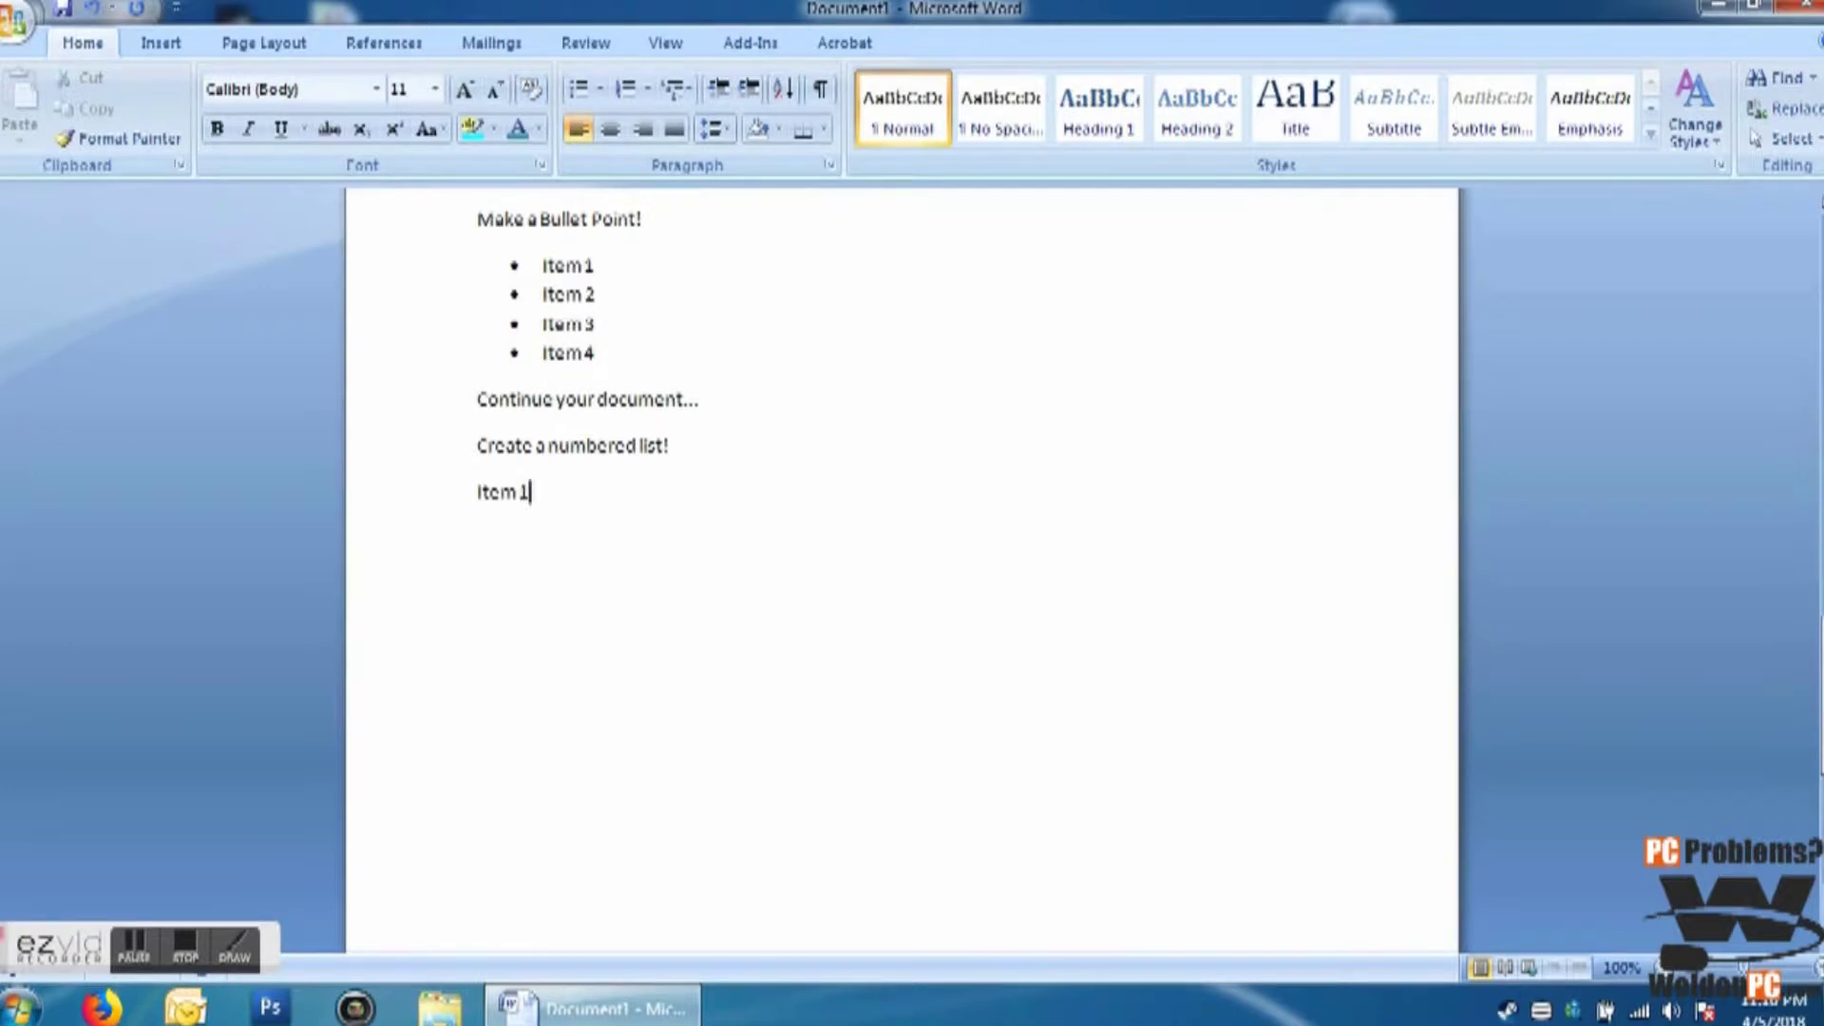
{"action": "type", "text": "Item 2"}
{"action": "key", "text": "Return"}
{"action": "type", "text": "Item 3"}
{"action": "key", "text": "Return"}
{"action": "type", "text": "Item 4"}
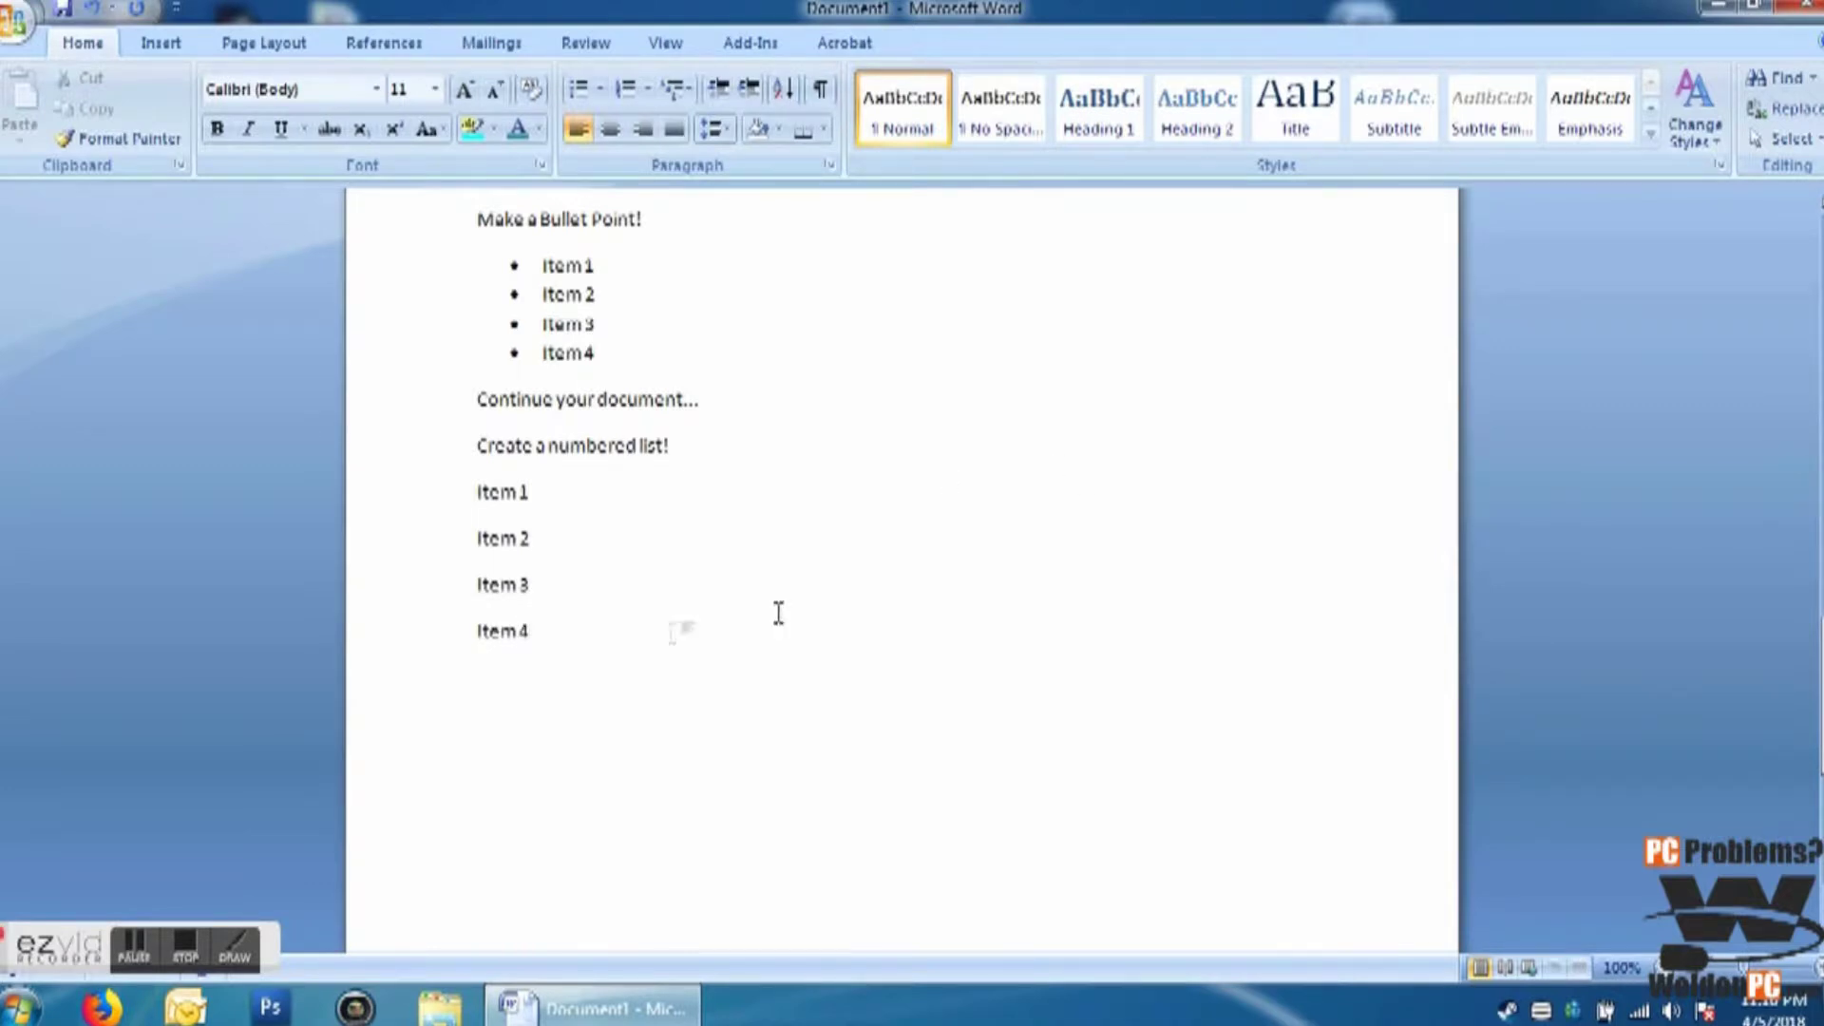
Step: Turn the four lines below "Create a numbered list!" into a numbered list in the 1. 2. 3. format
{"action": "left_click_drag", "start_coordinate": [550, 632], "coordinate": [443, 525]}
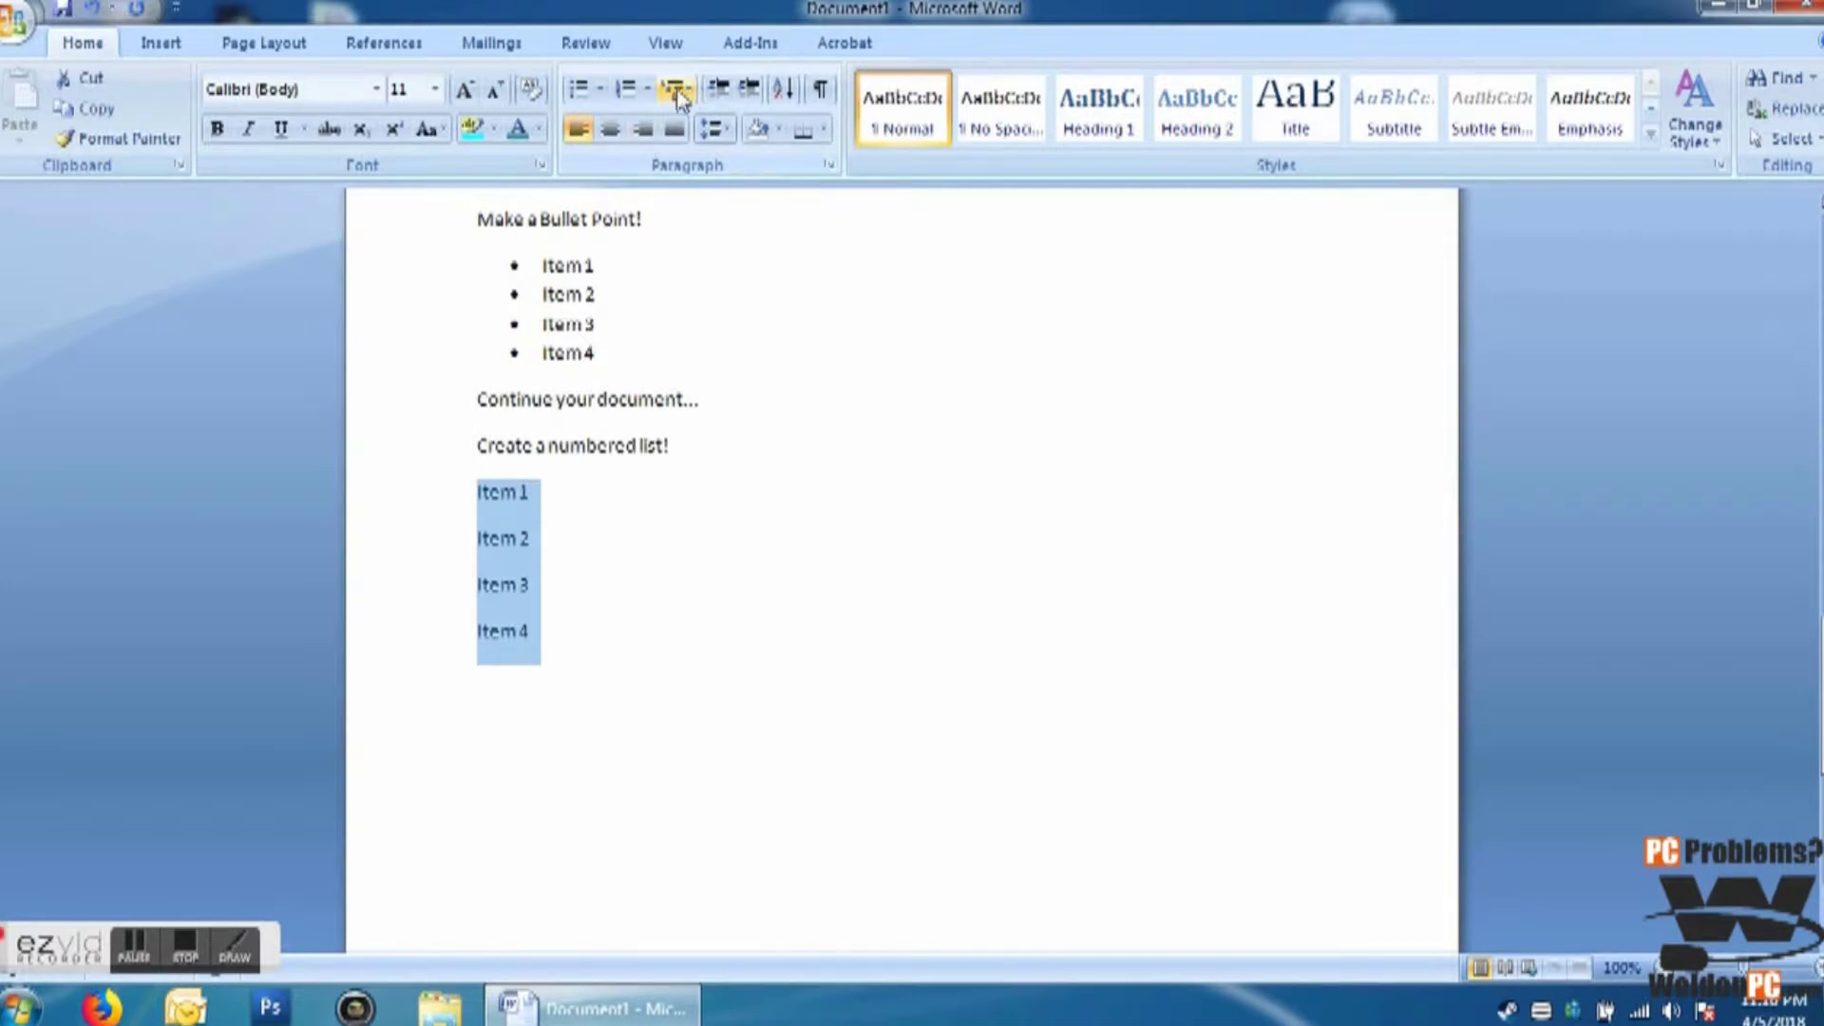
{"action": "left_click", "coordinate": [627, 91]}
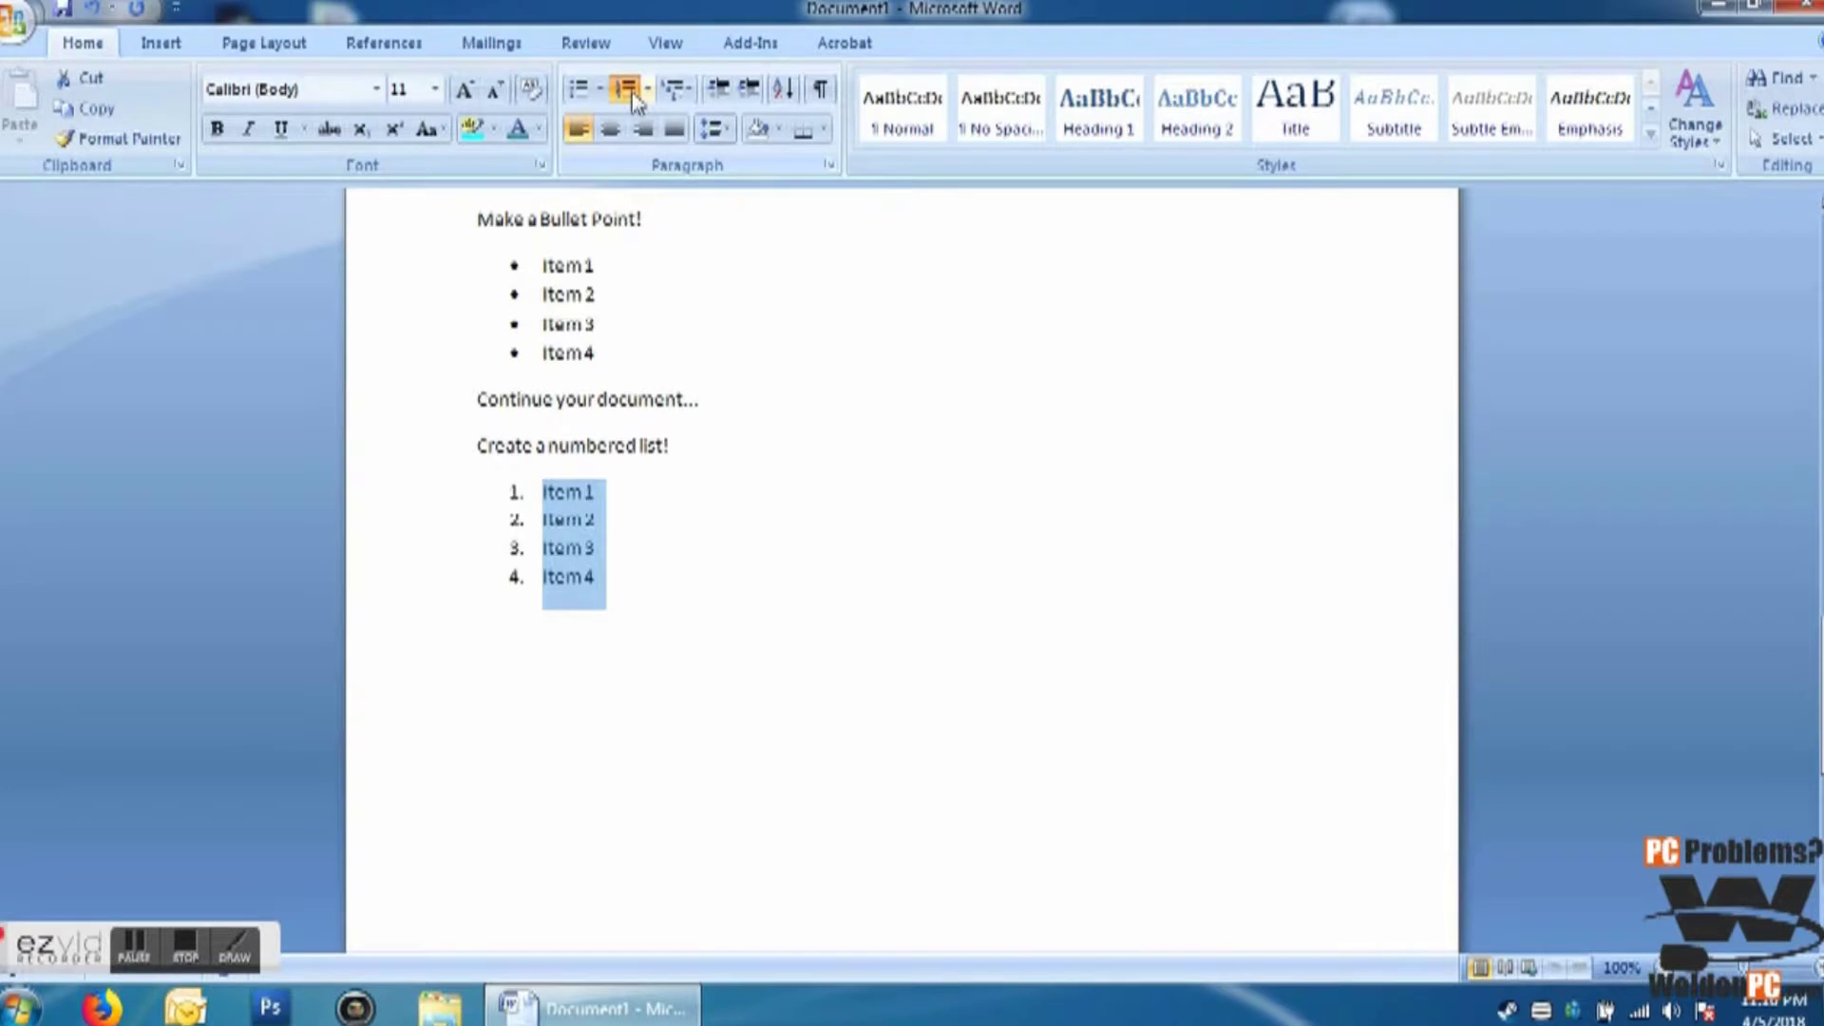
{"action": "left_click", "coordinate": [646, 93]}
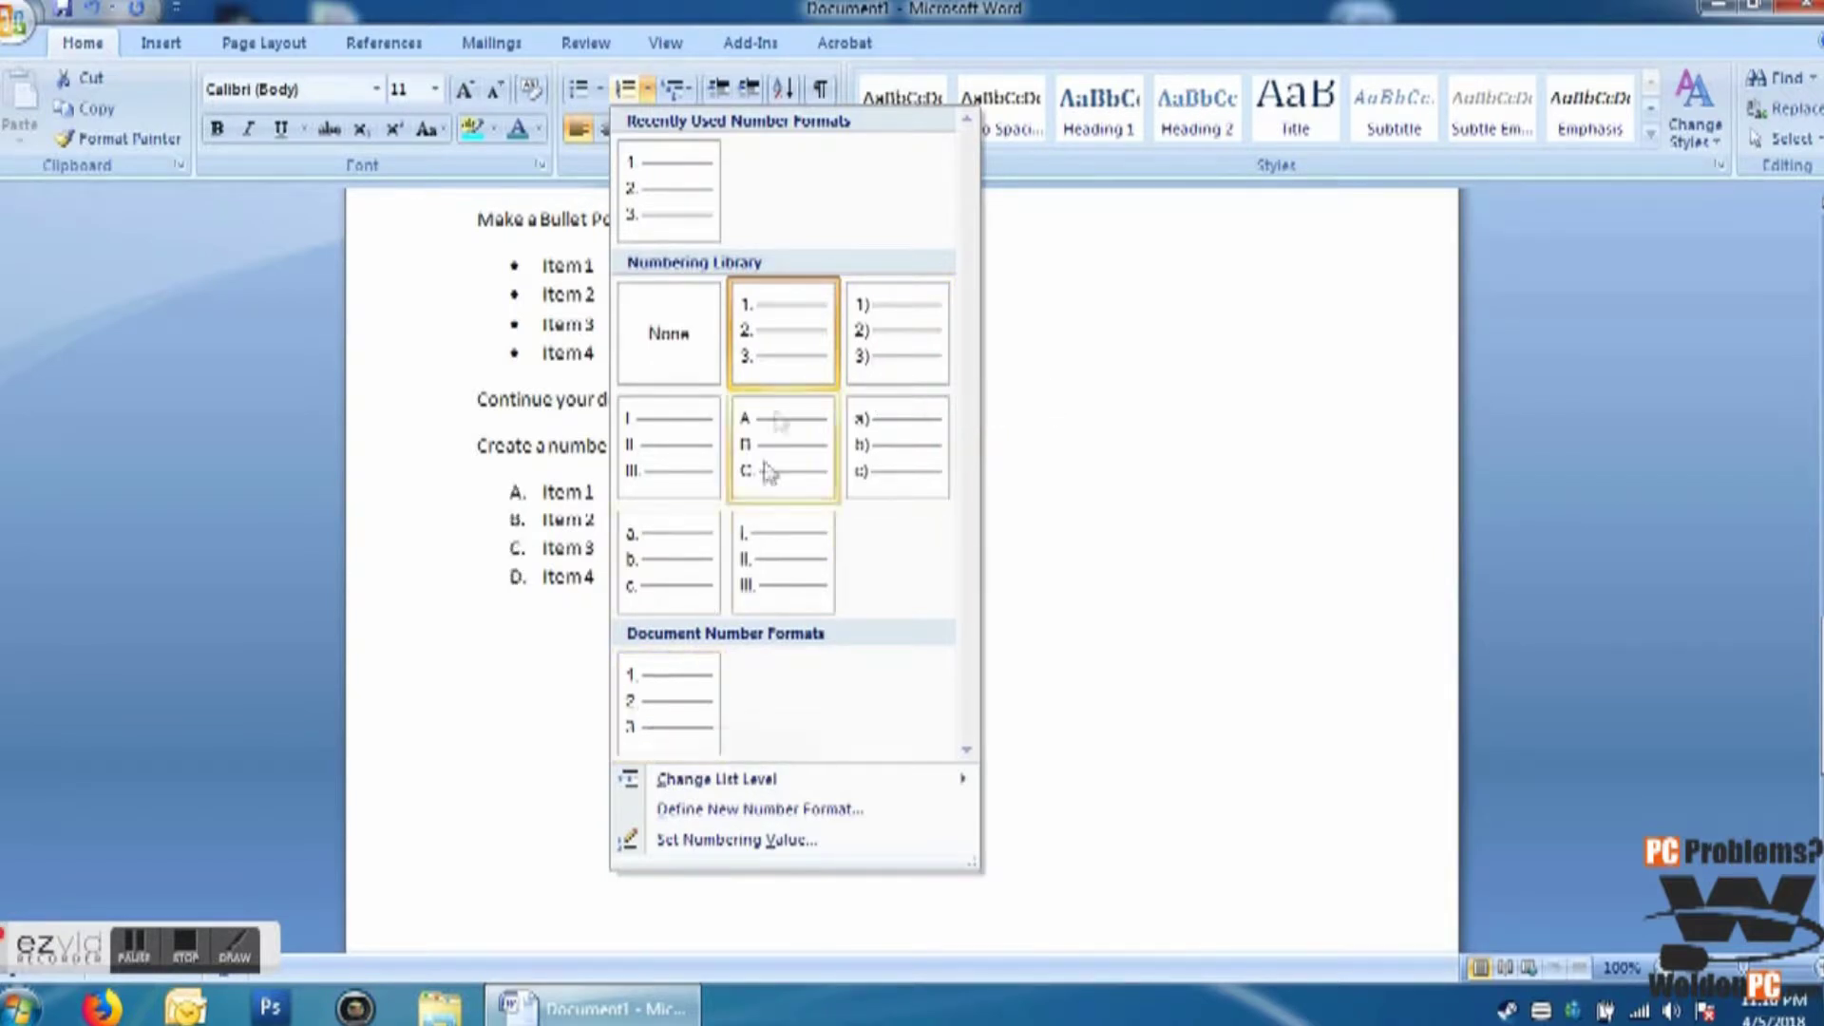
{"action": "left_click", "coordinate": [779, 342]}
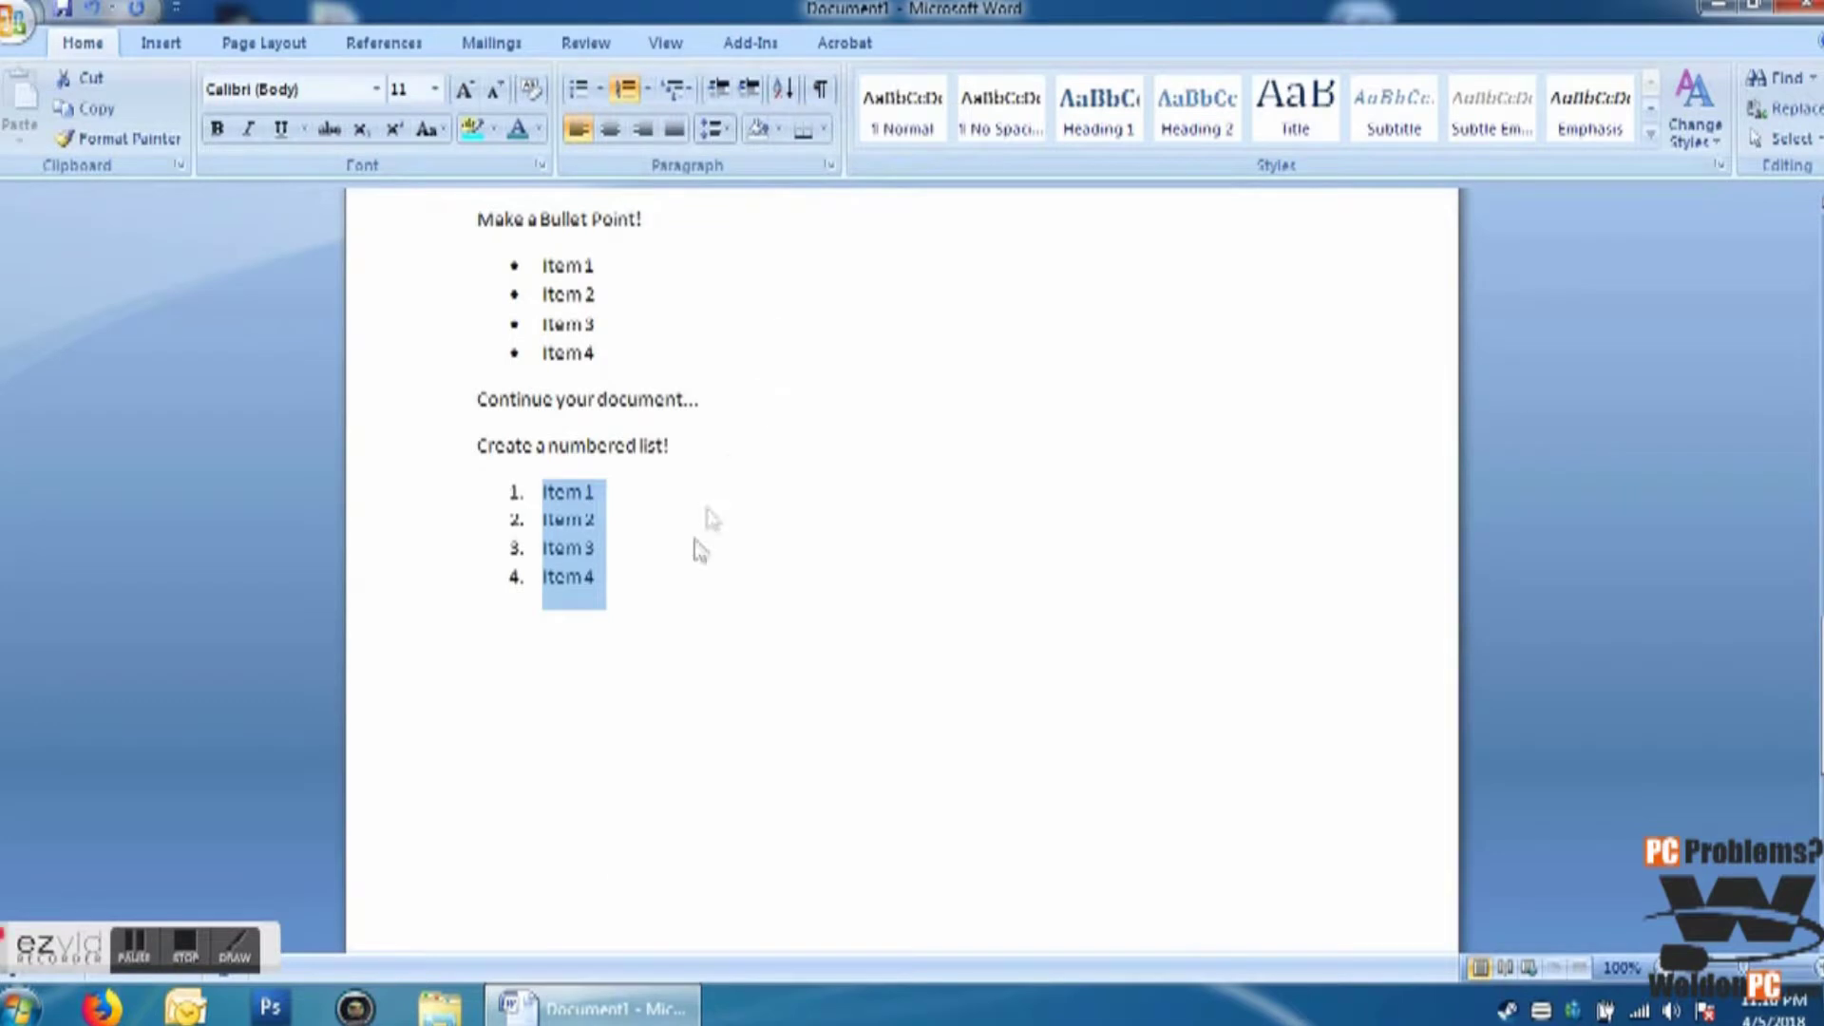
Step: Write "Paragraph after the column." as a normal paragraph below the numbered list
{"action": "left_click", "coordinate": [654, 639]}
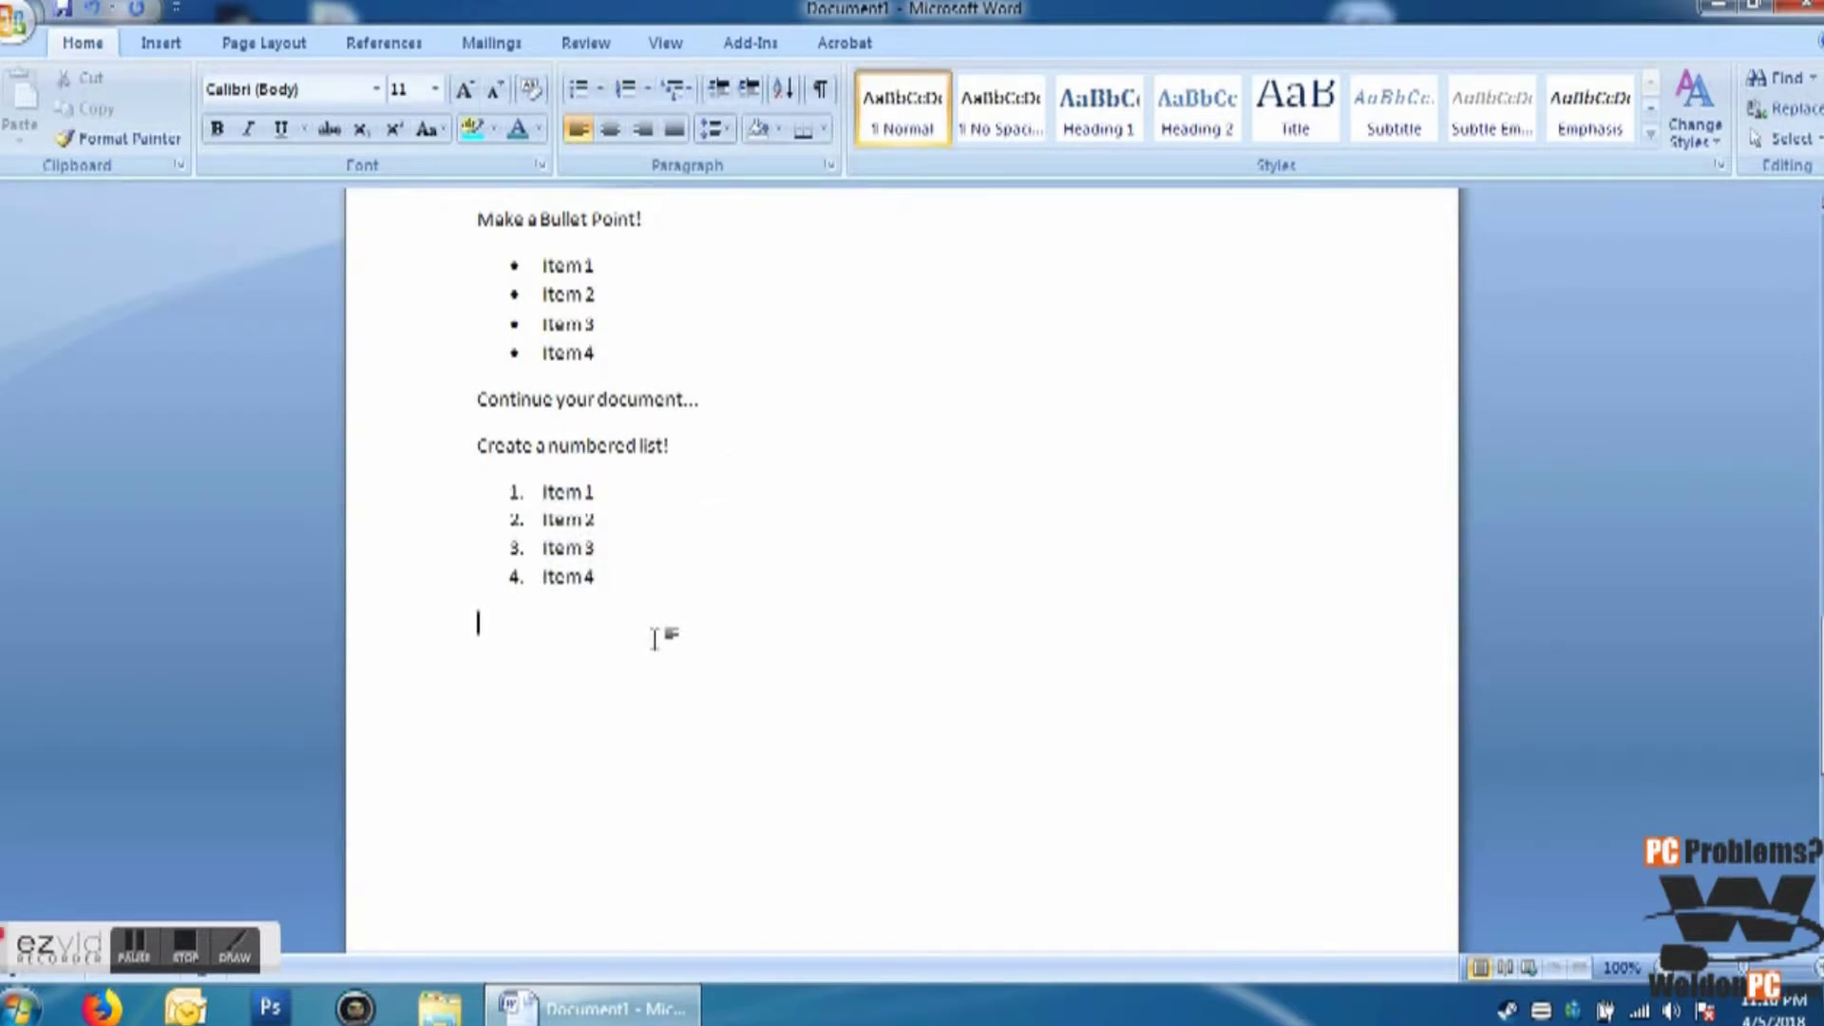
{"action": "type", "text": "Paragraph af"}
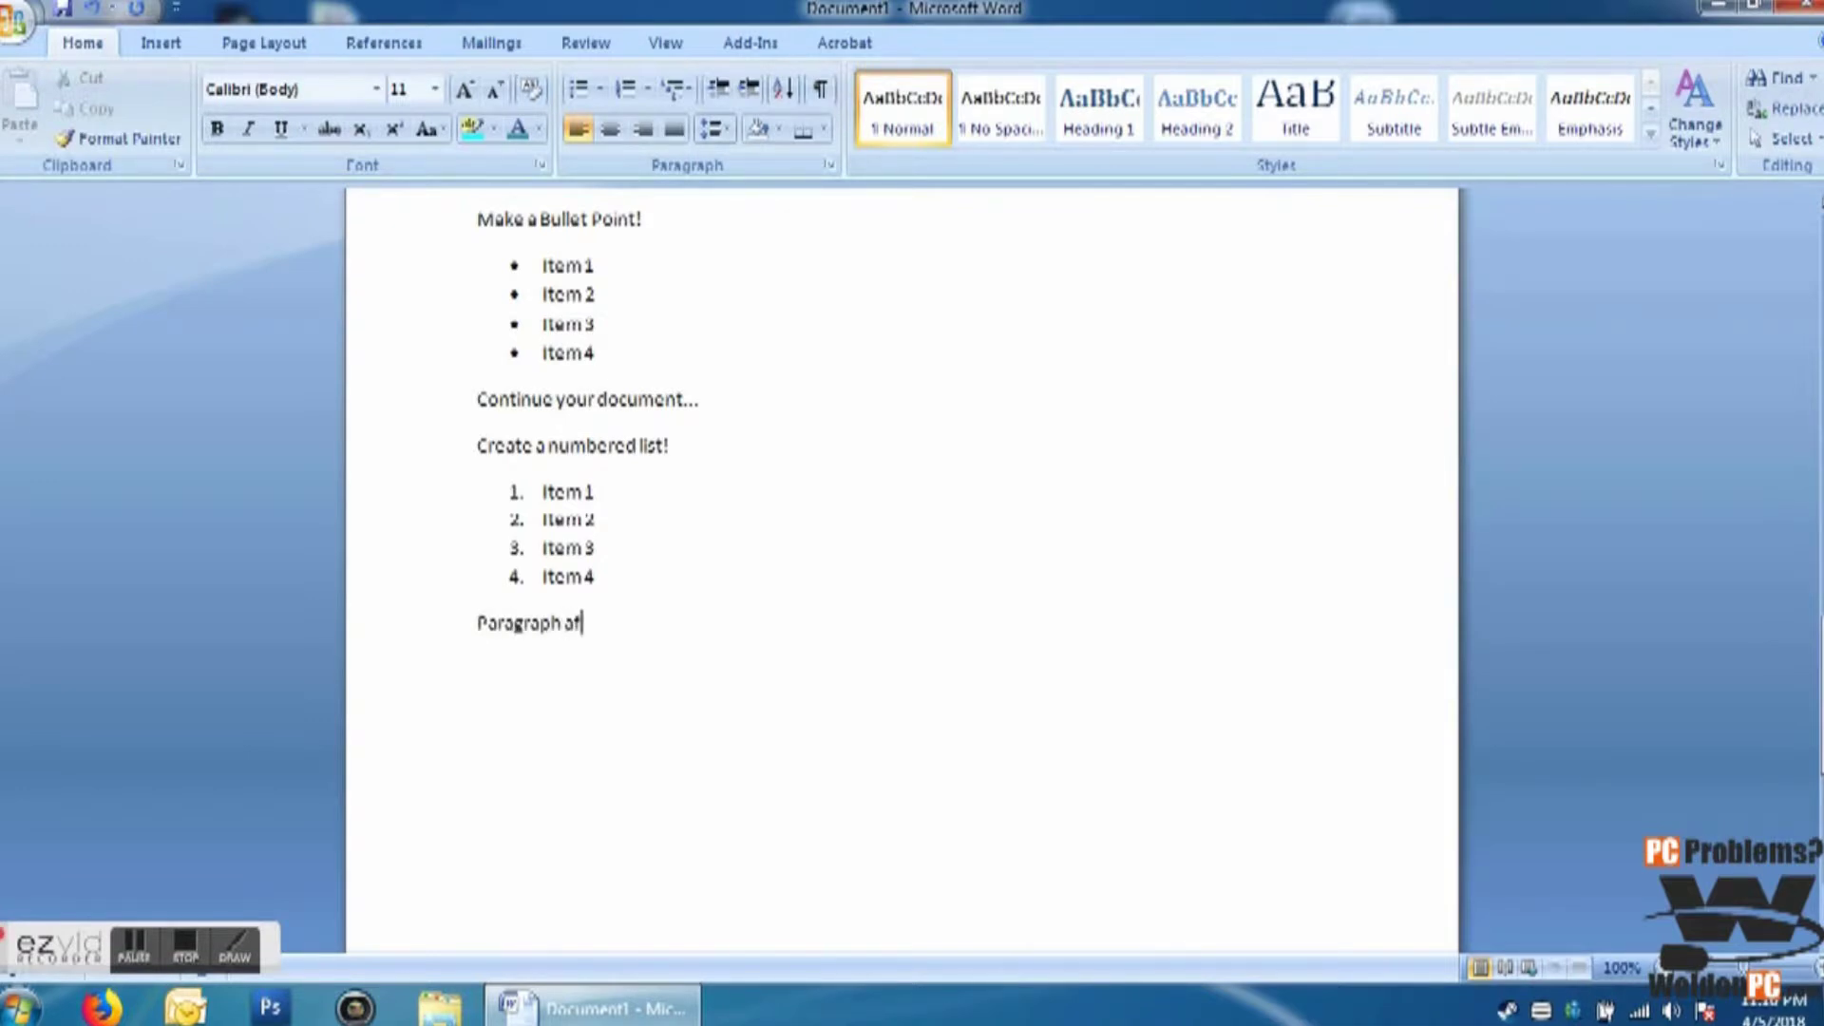
{"action": "type", "text": "ter the column."}
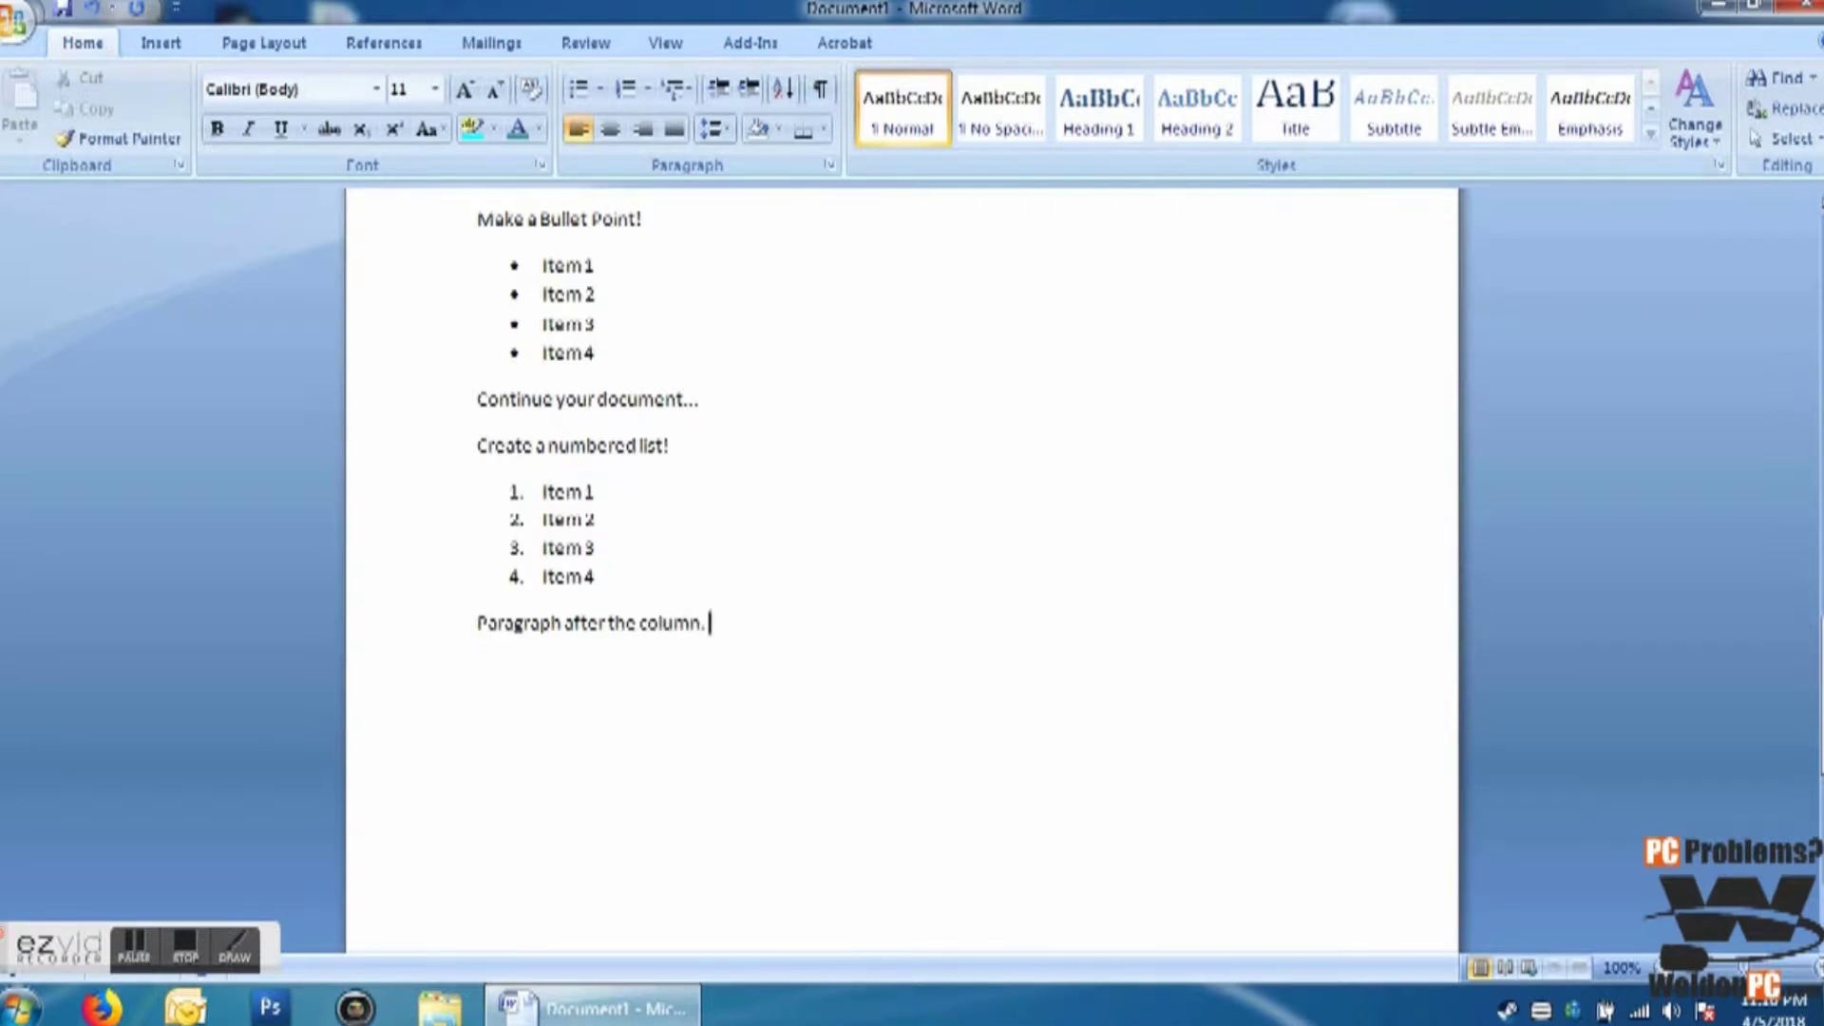
Step: Arrange the text from "We can HIGHLIGHT certain things." through the end of the numbered list in two columns
{"action": "scroll", "coordinate": [666, 608], "scroll_direction": "up", "scroll_amount": 5}
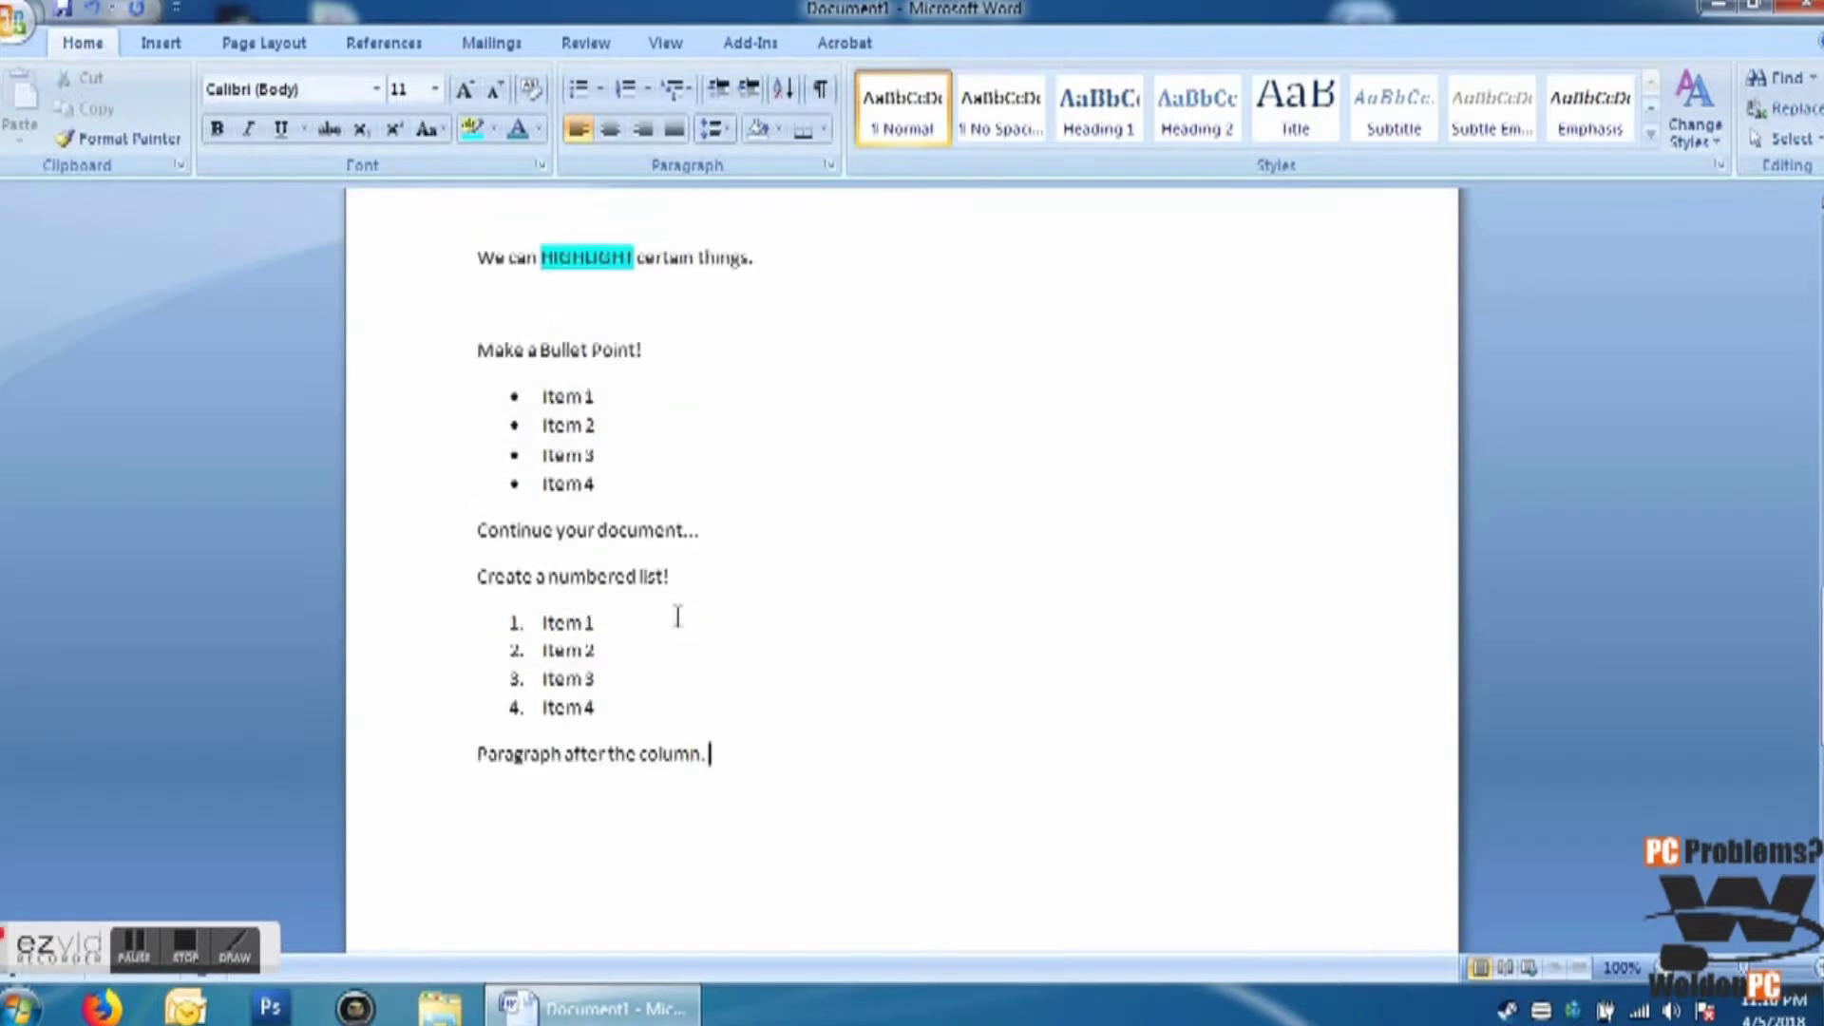
{"action": "left_click_drag", "start_coordinate": [477, 387], "coordinate": [750, 843]}
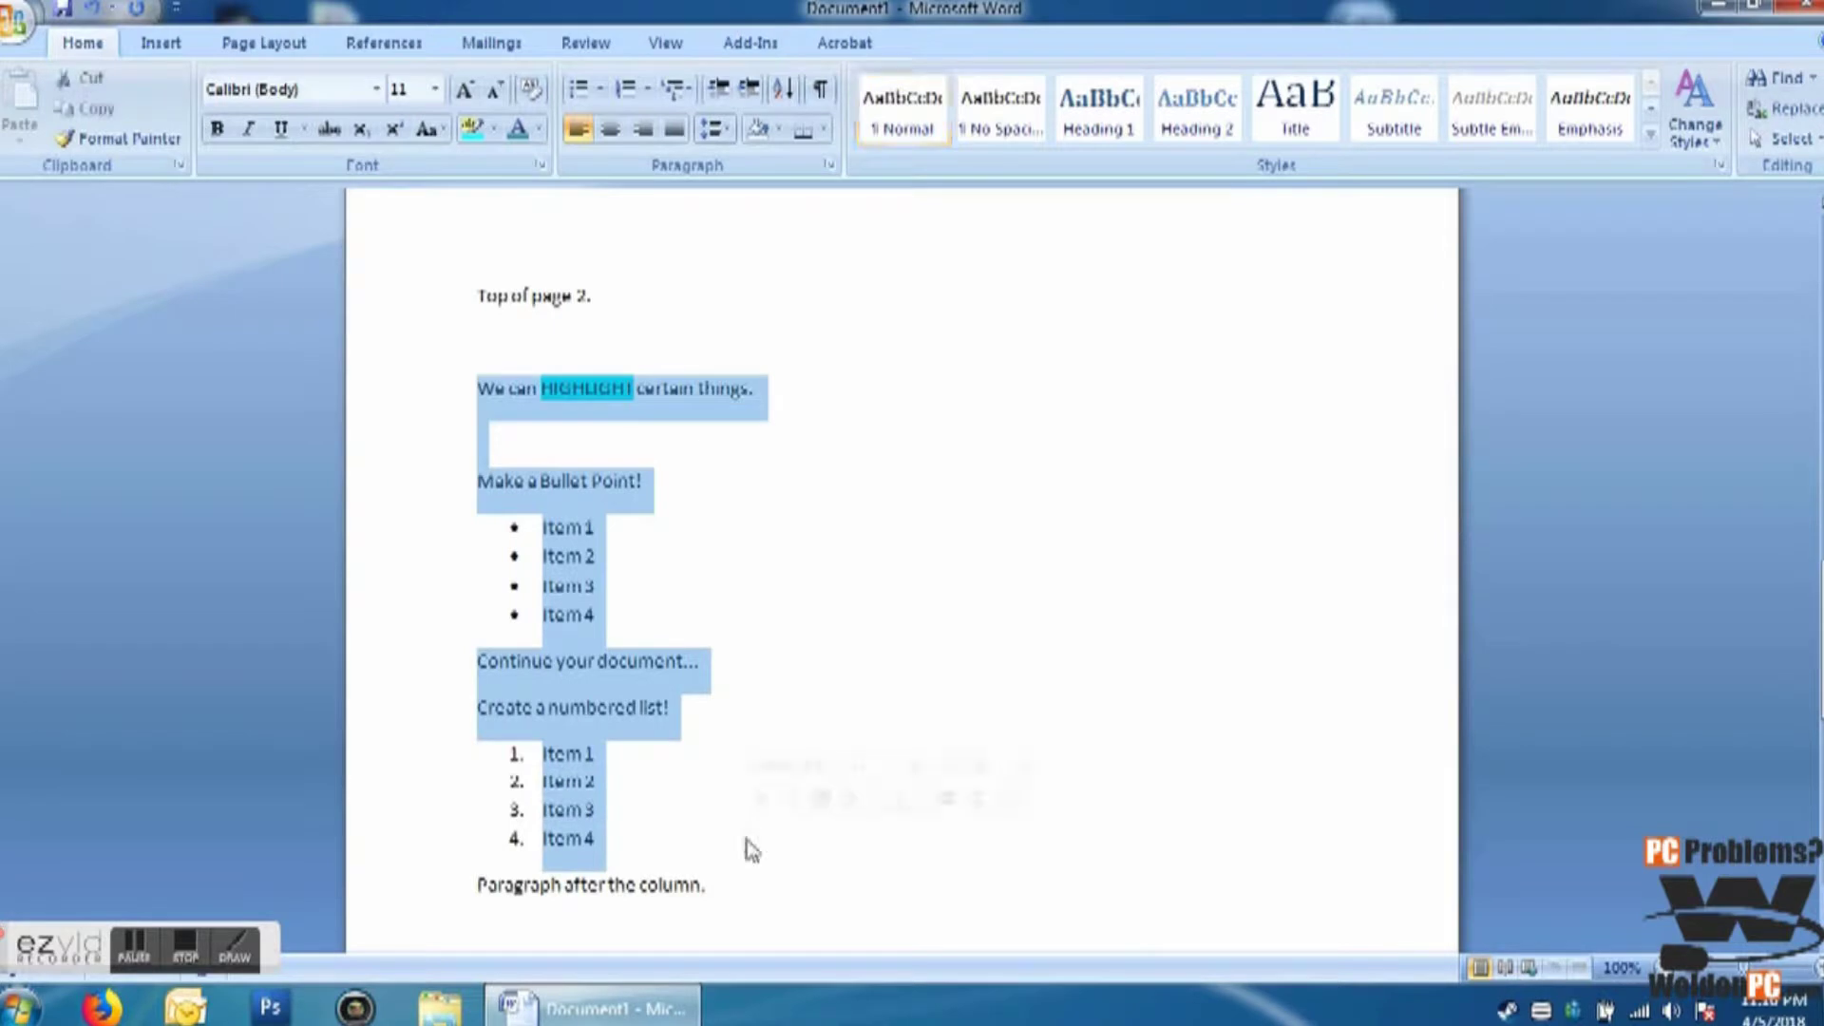
{"action": "left_click", "coordinate": [288, 49]}
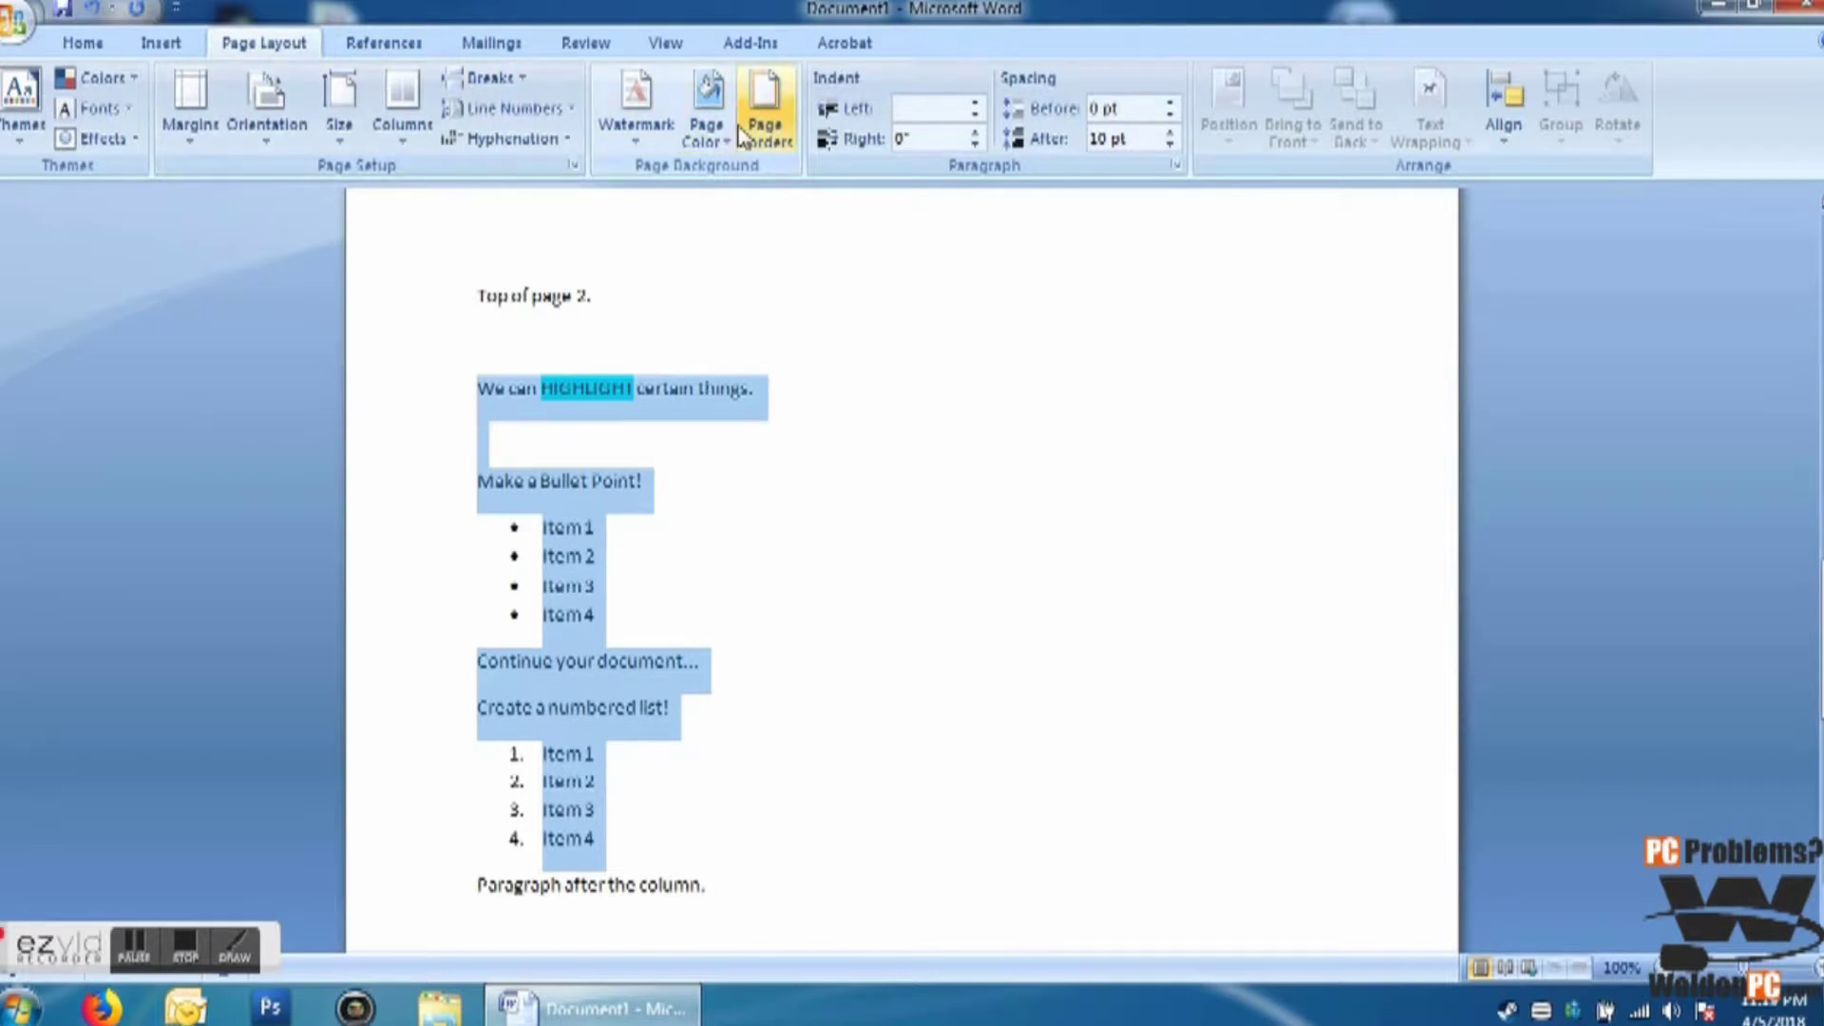
{"action": "left_click", "coordinate": [421, 136]}
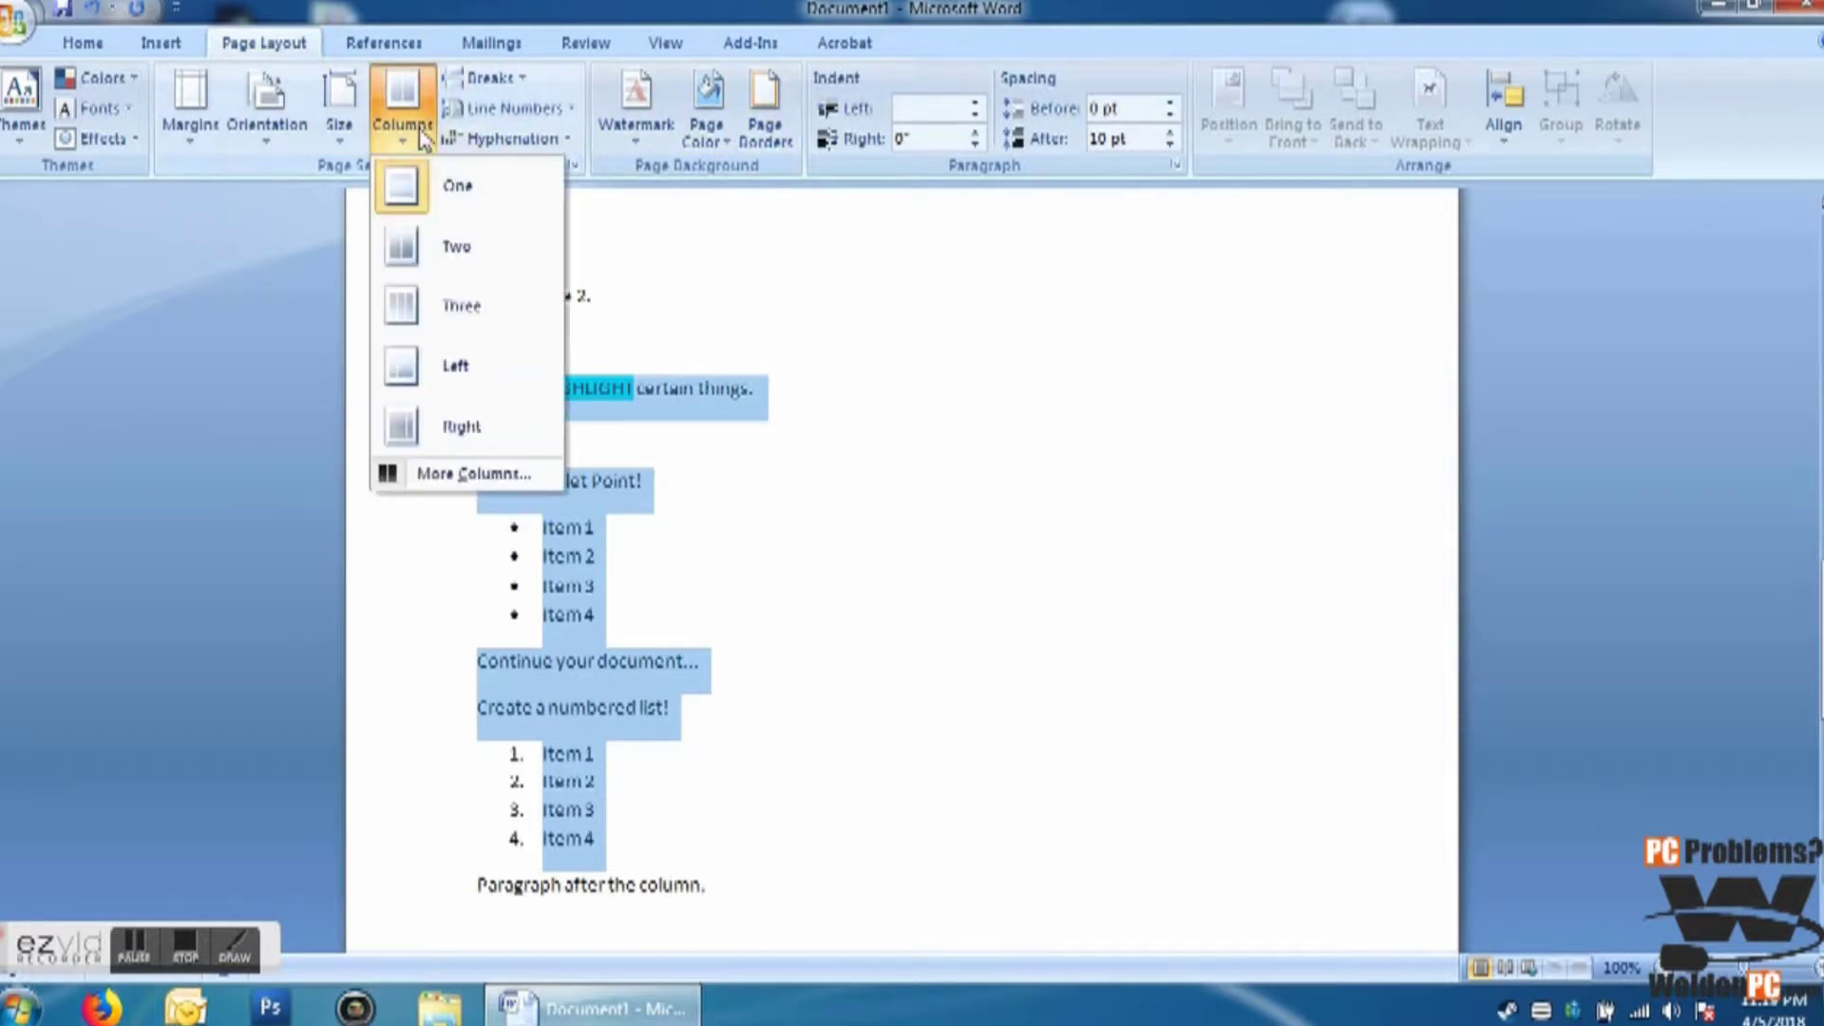
{"action": "left_click", "coordinate": [442, 247]}
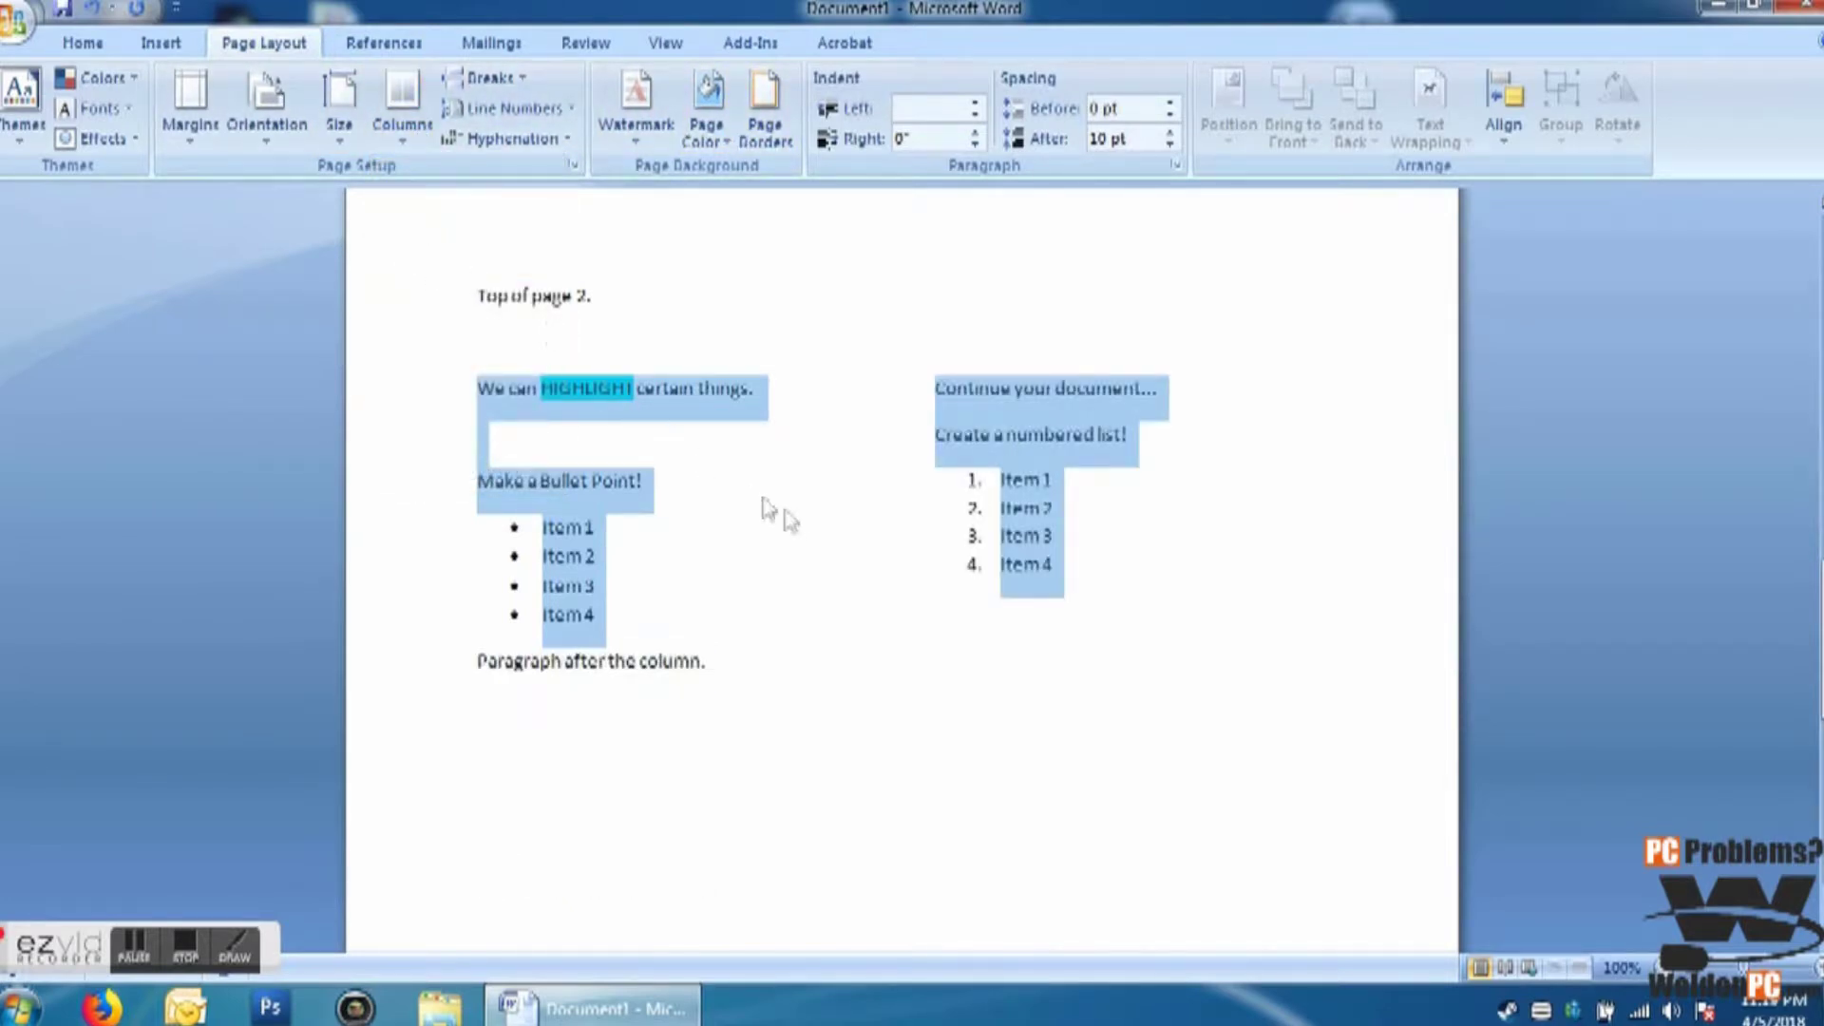
{"action": "left_click", "coordinate": [809, 554]}
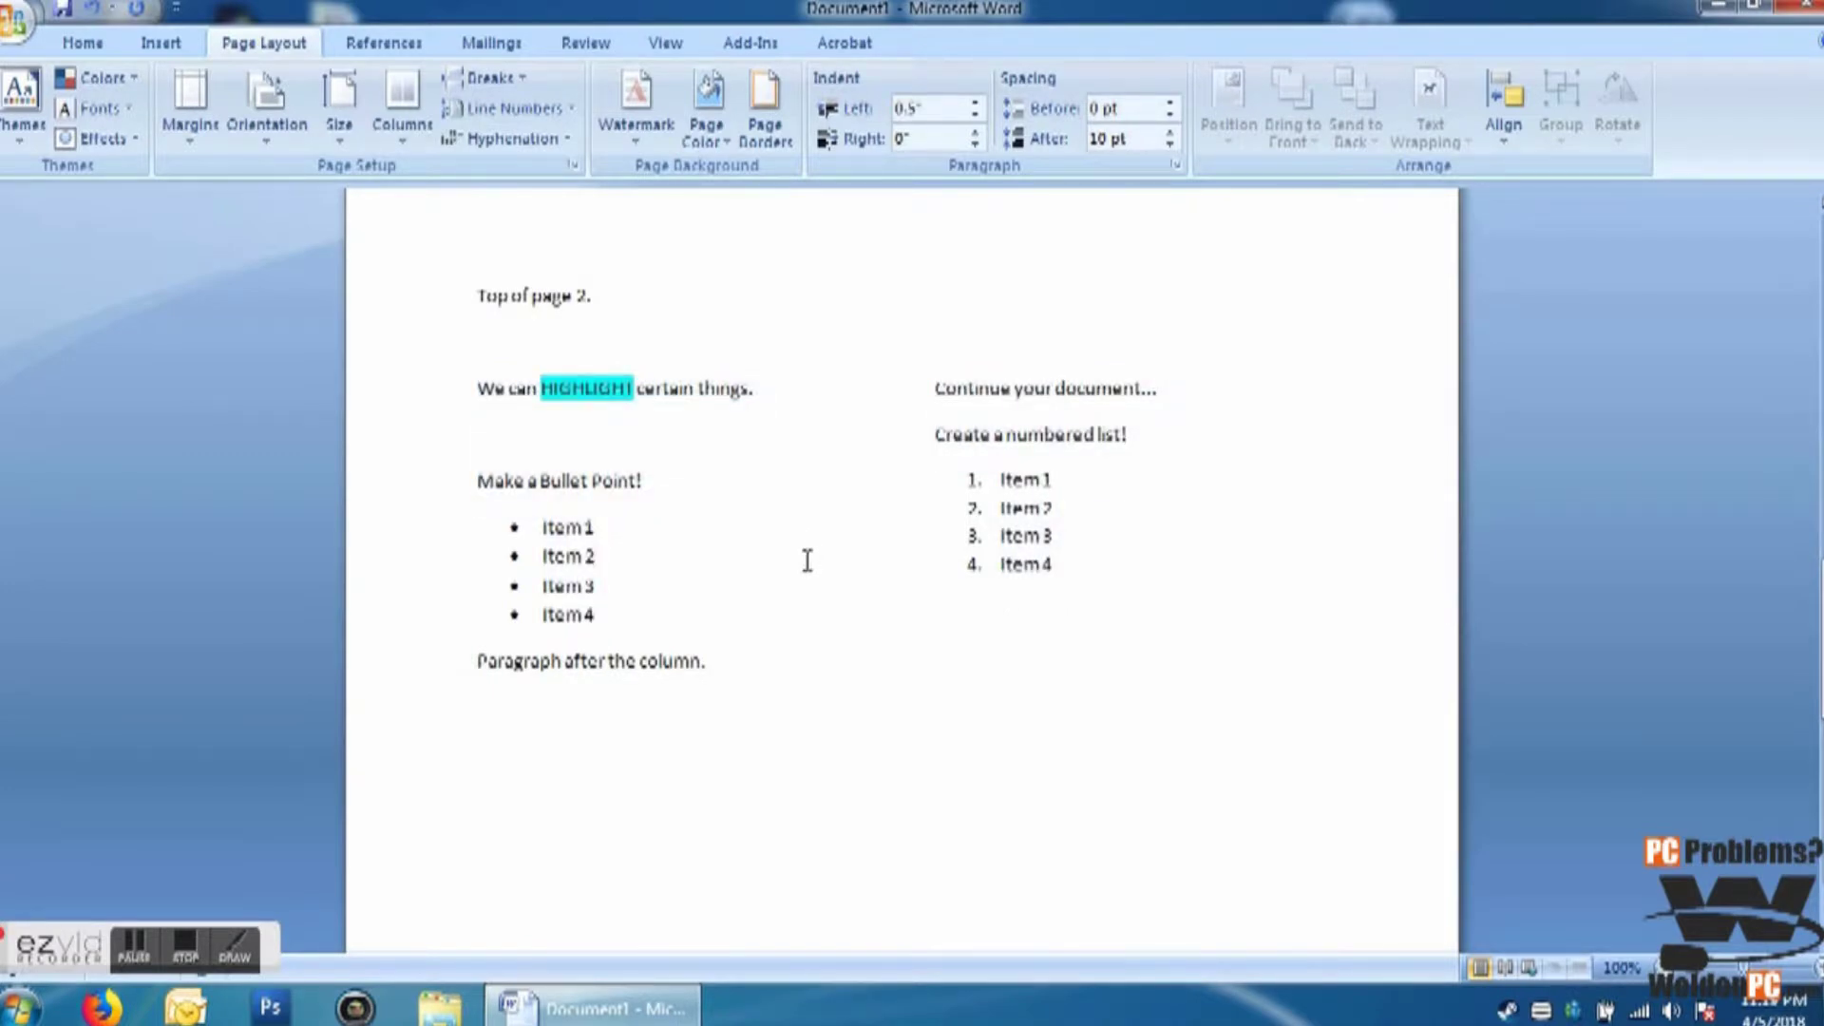
Step: Try the two-column text in one column and in three columns, and return it to two columns
{"action": "left_click_drag", "start_coordinate": [1049, 594], "coordinate": [439, 409]}
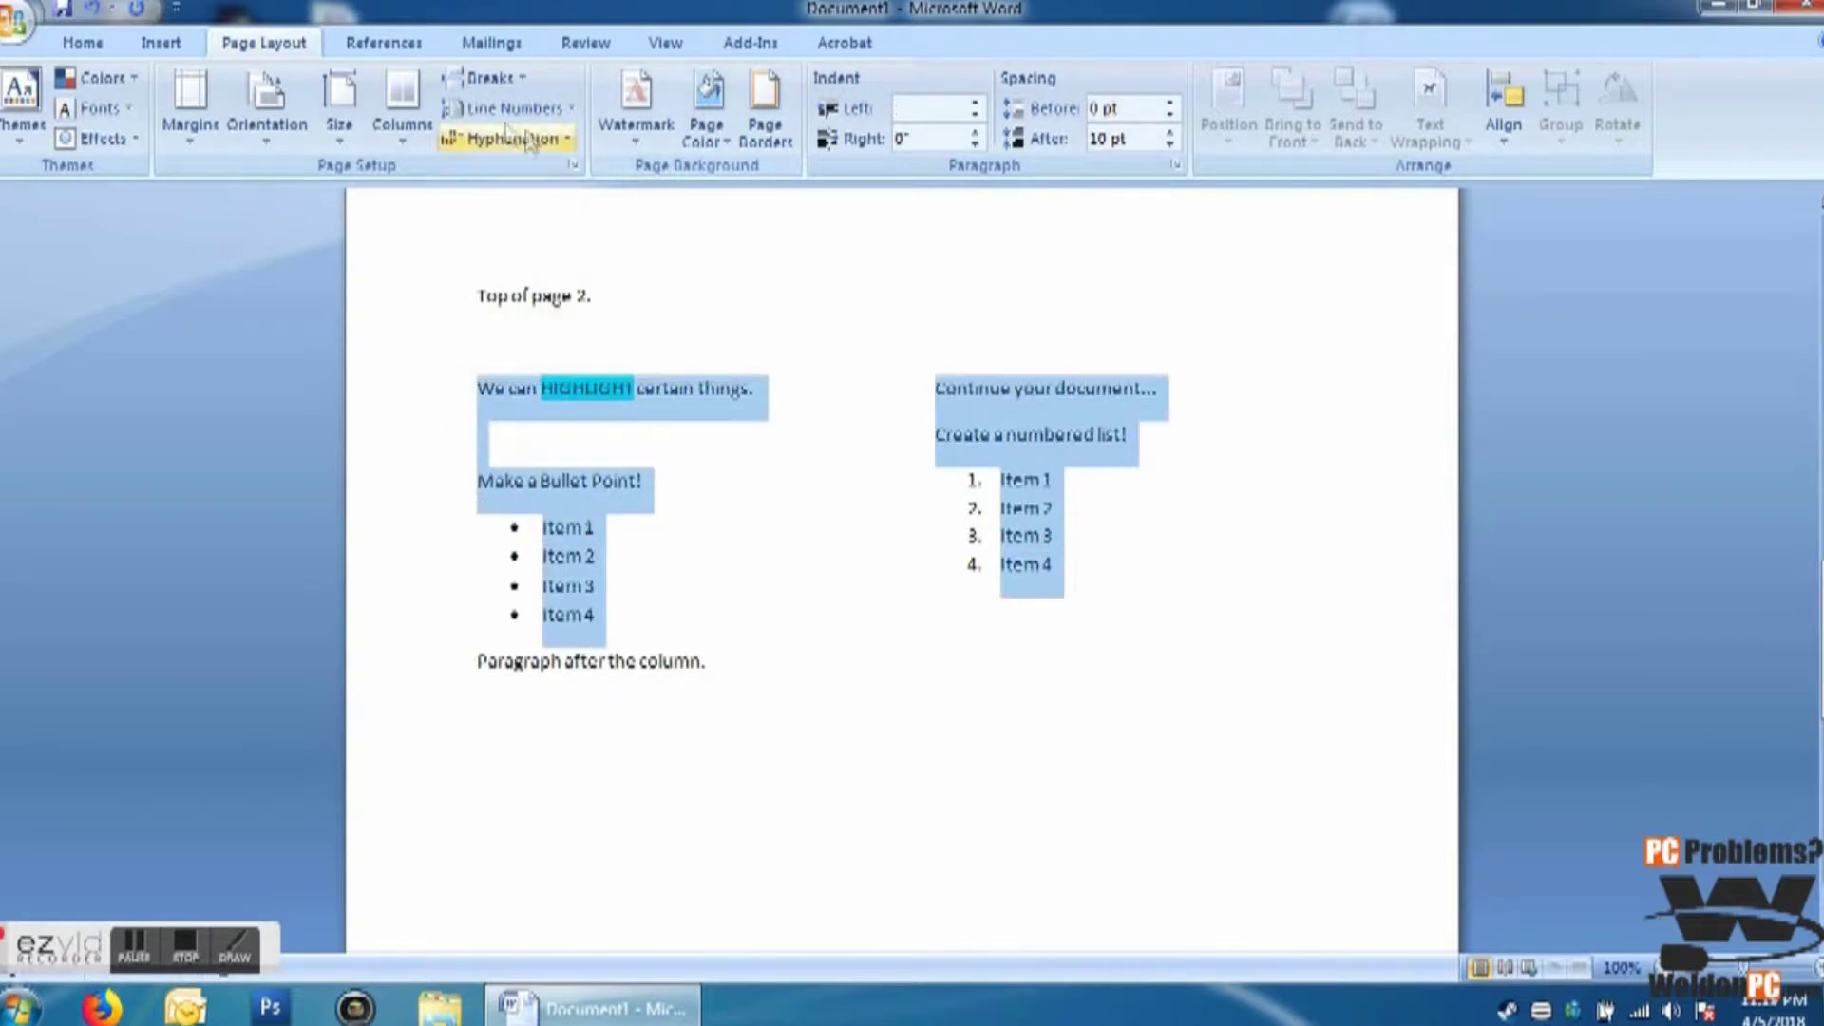
{"action": "left_click", "coordinate": [402, 105]}
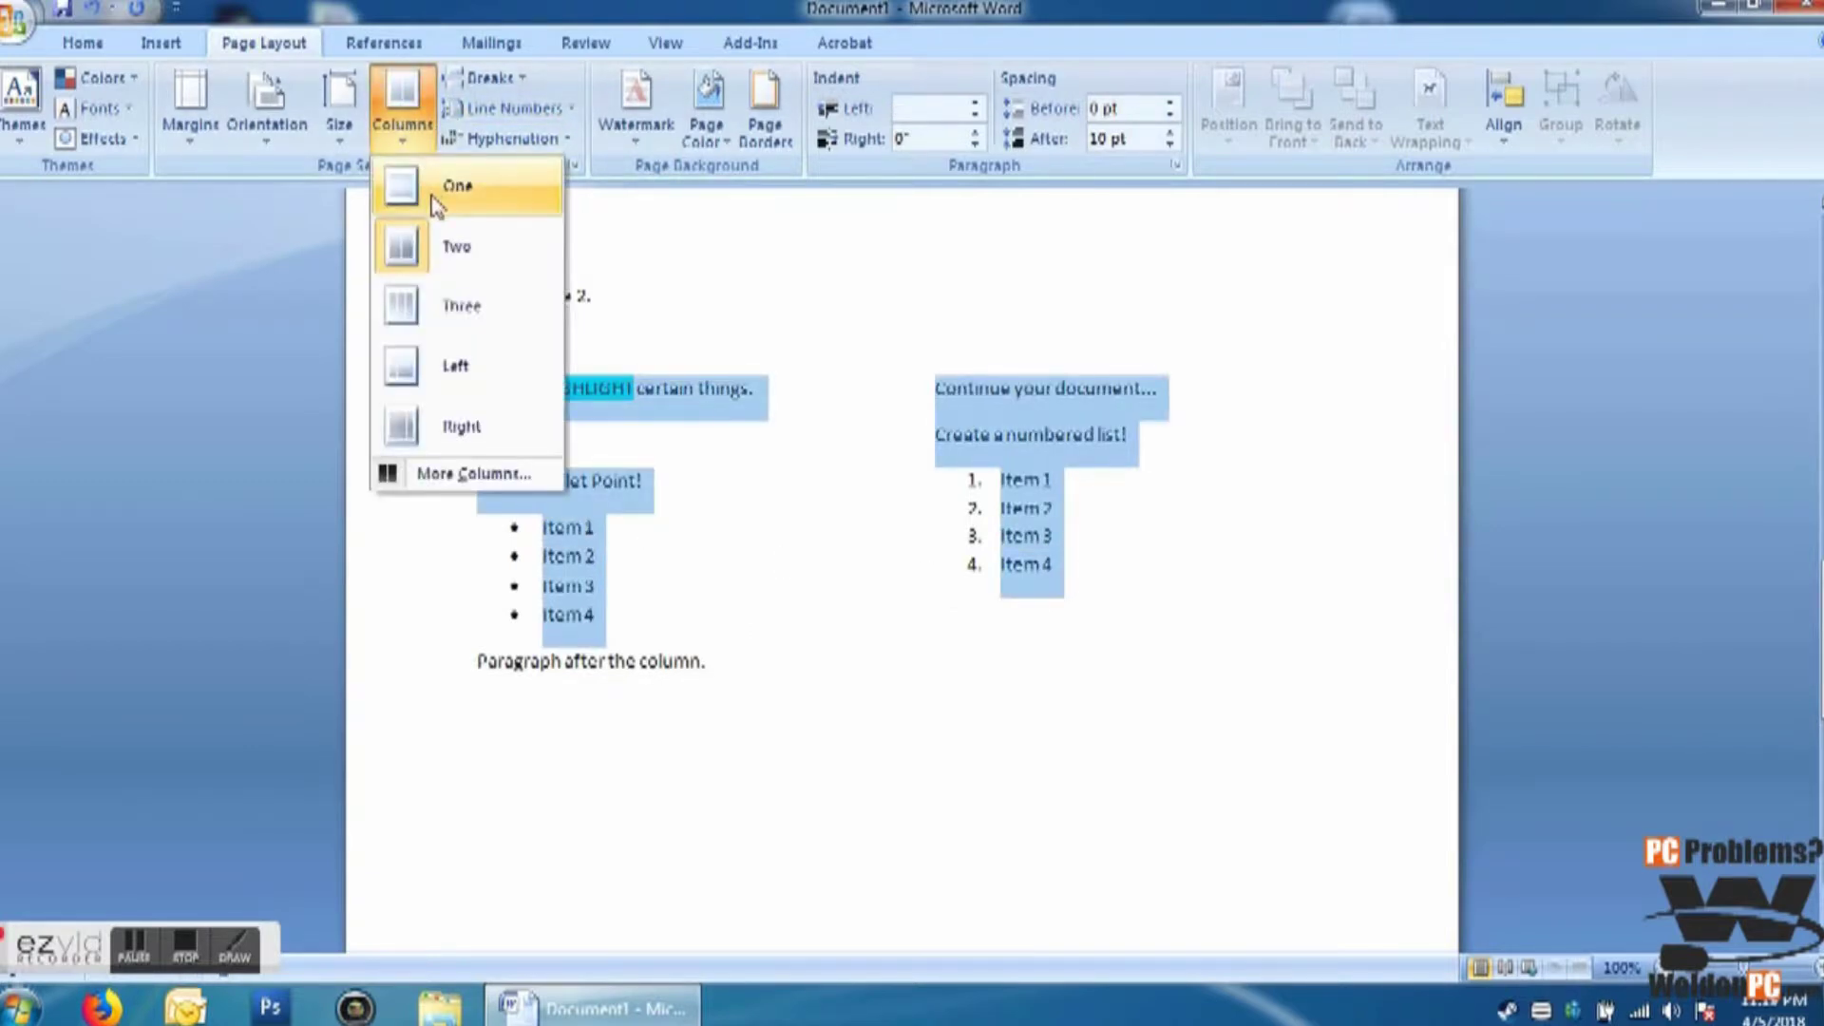
{"action": "left_click", "coordinate": [446, 187]}
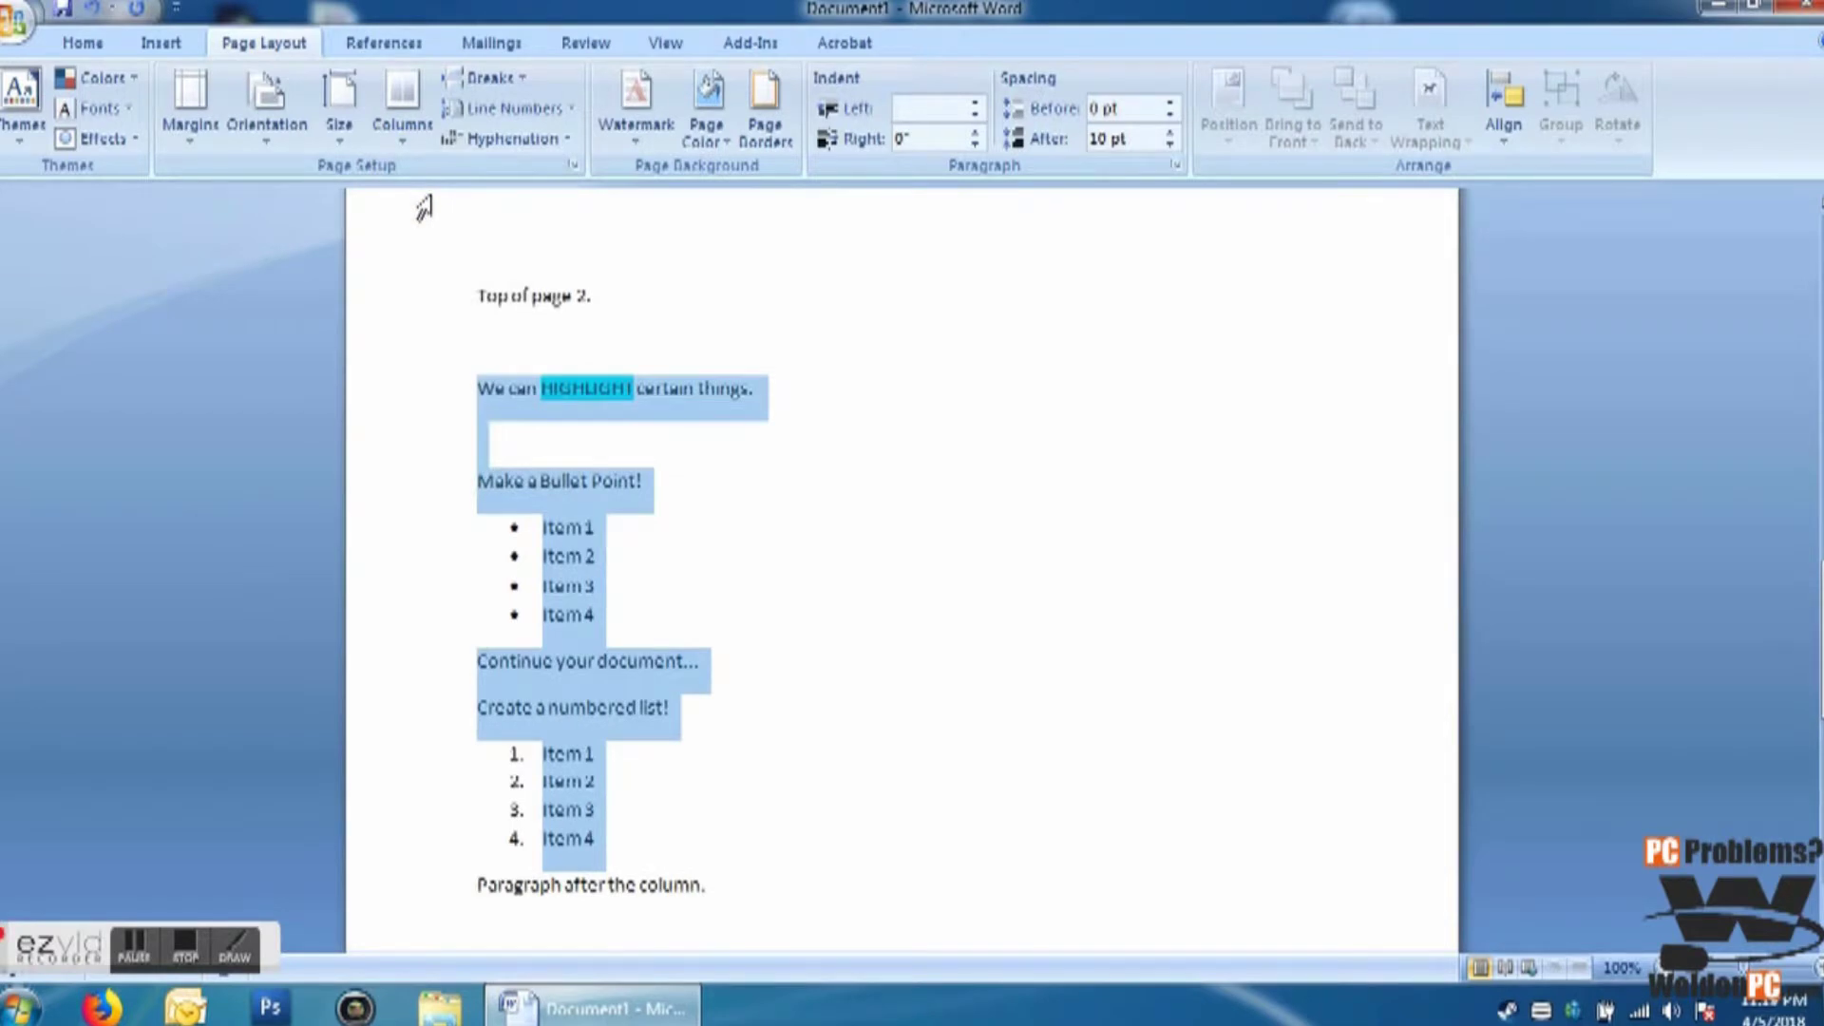
{"action": "left_click", "coordinate": [403, 118]}
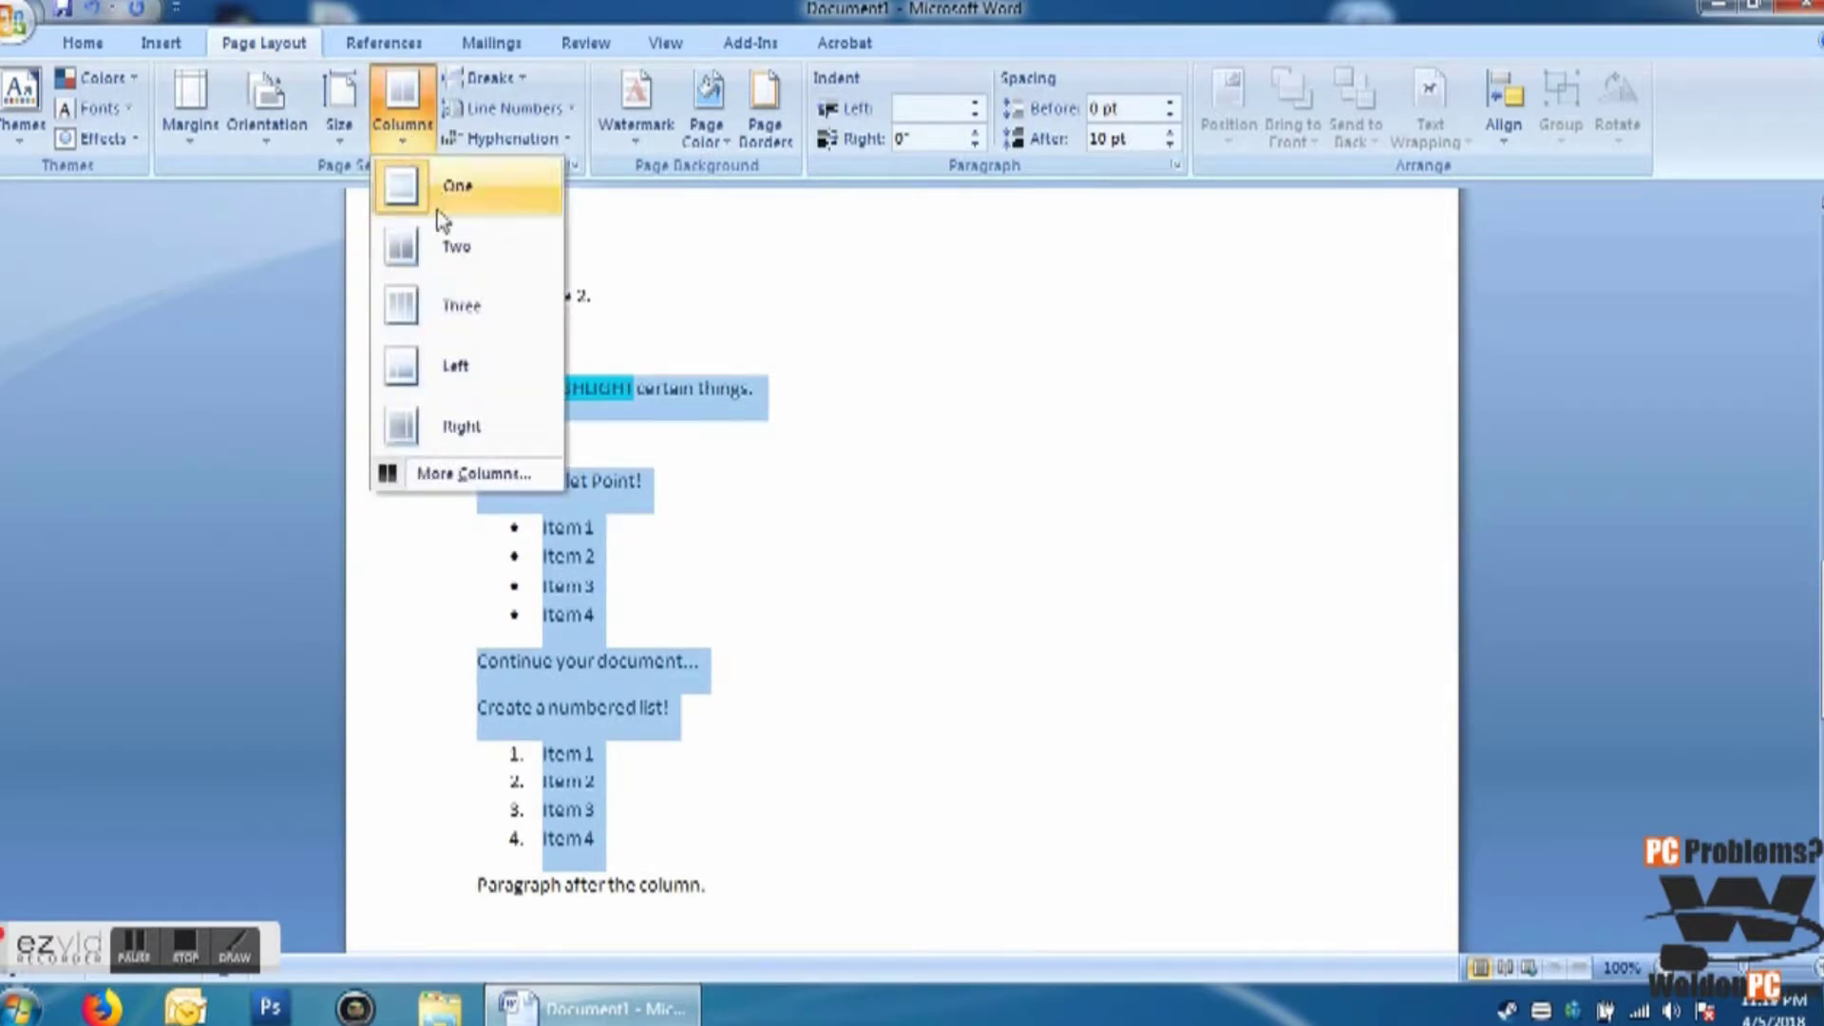
{"action": "left_click", "coordinate": [455, 319]}
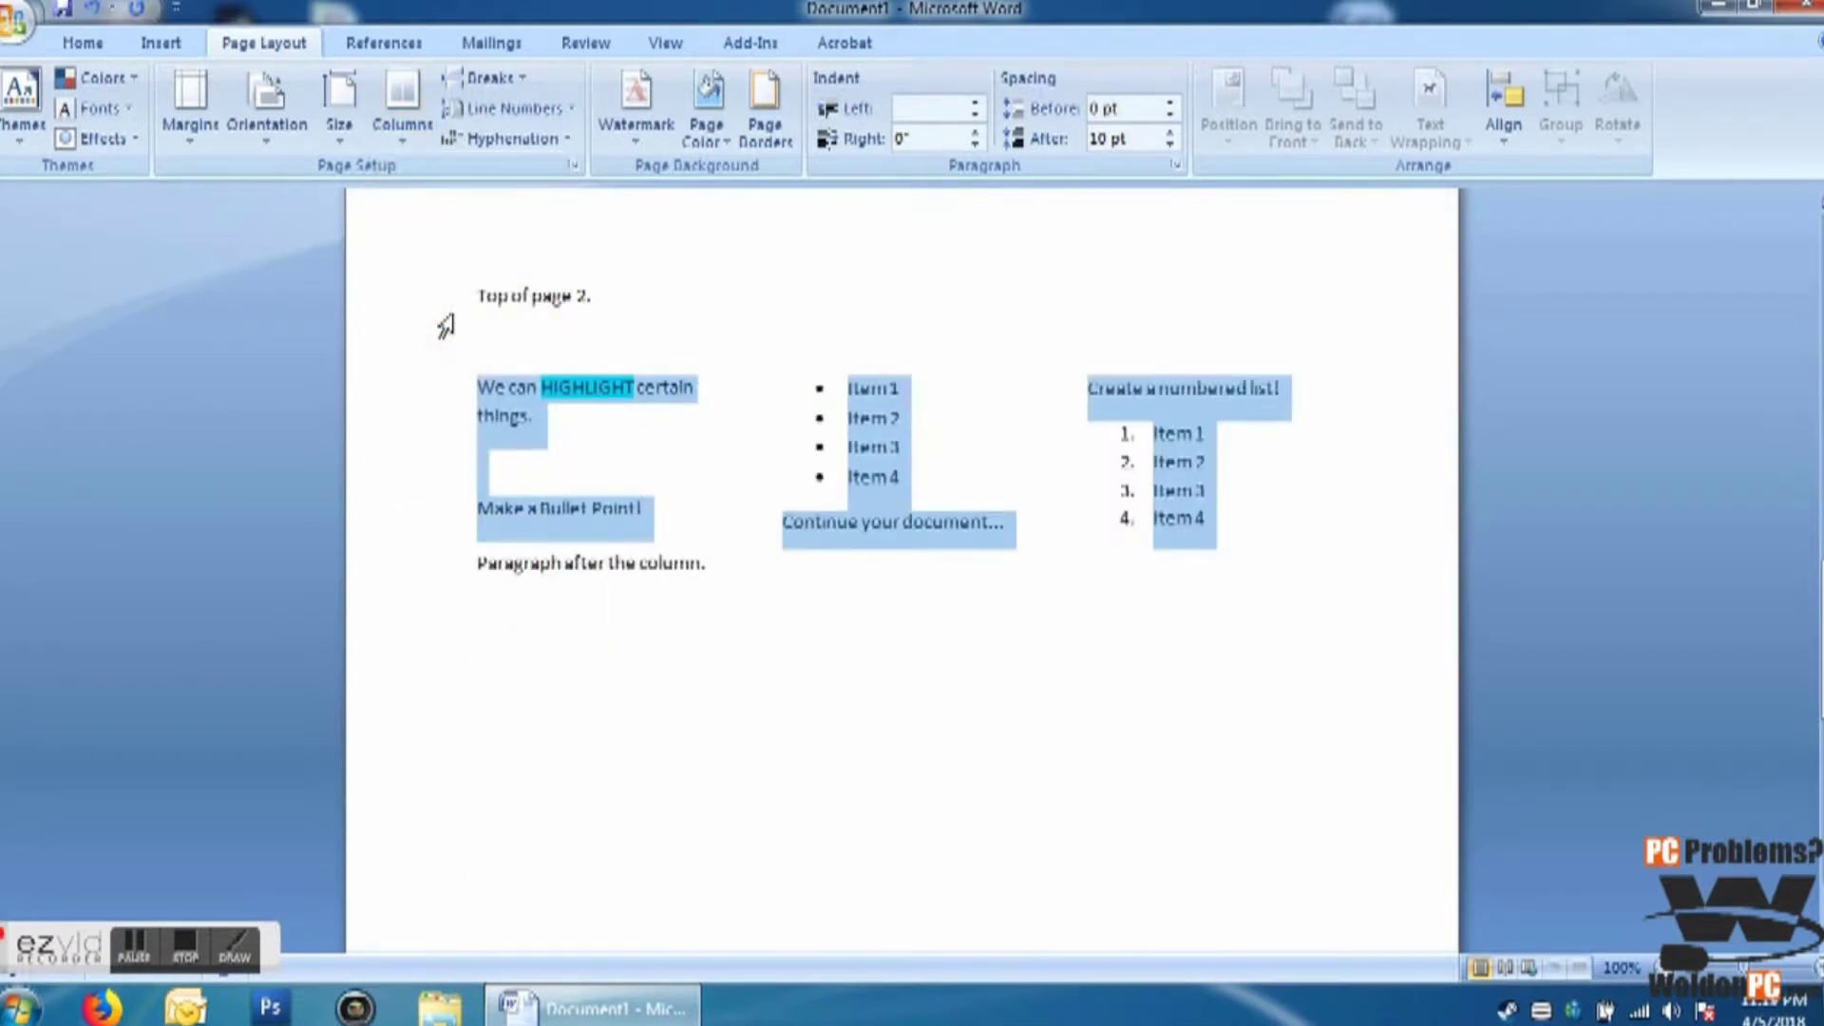
{"action": "left_click", "coordinate": [410, 122]}
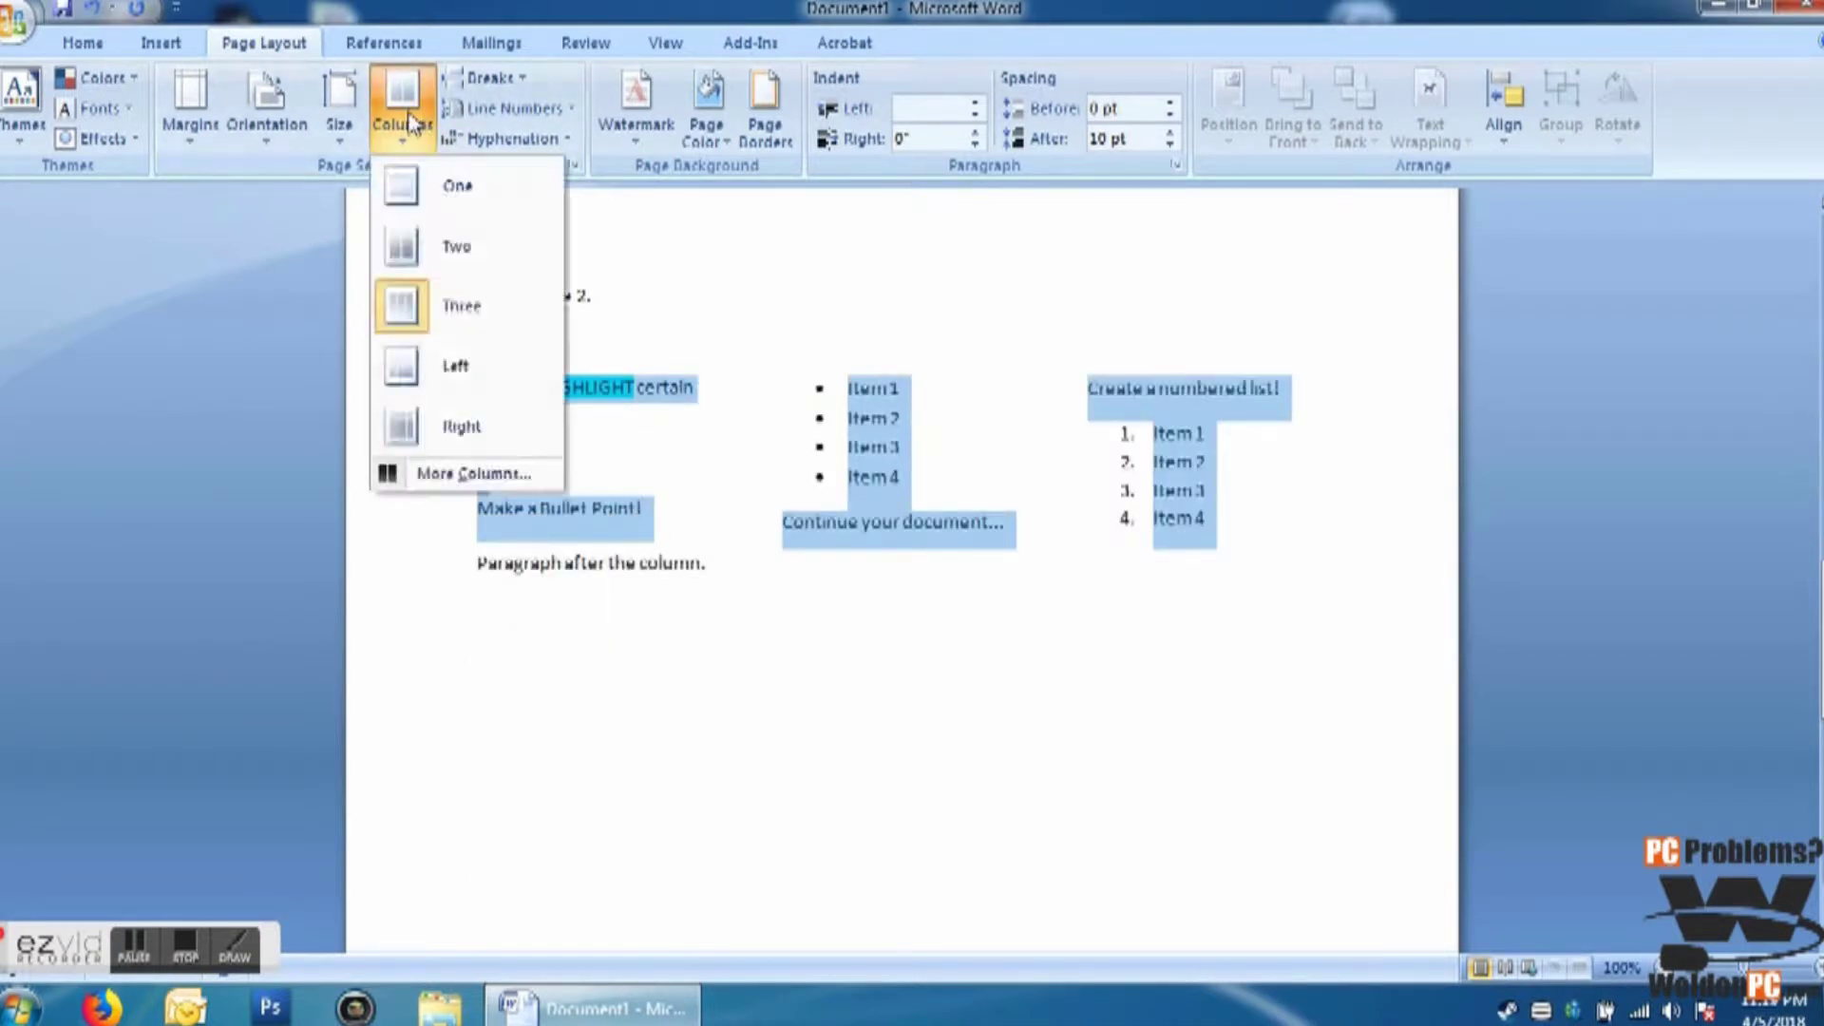
{"action": "left_click", "coordinate": [443, 246]}
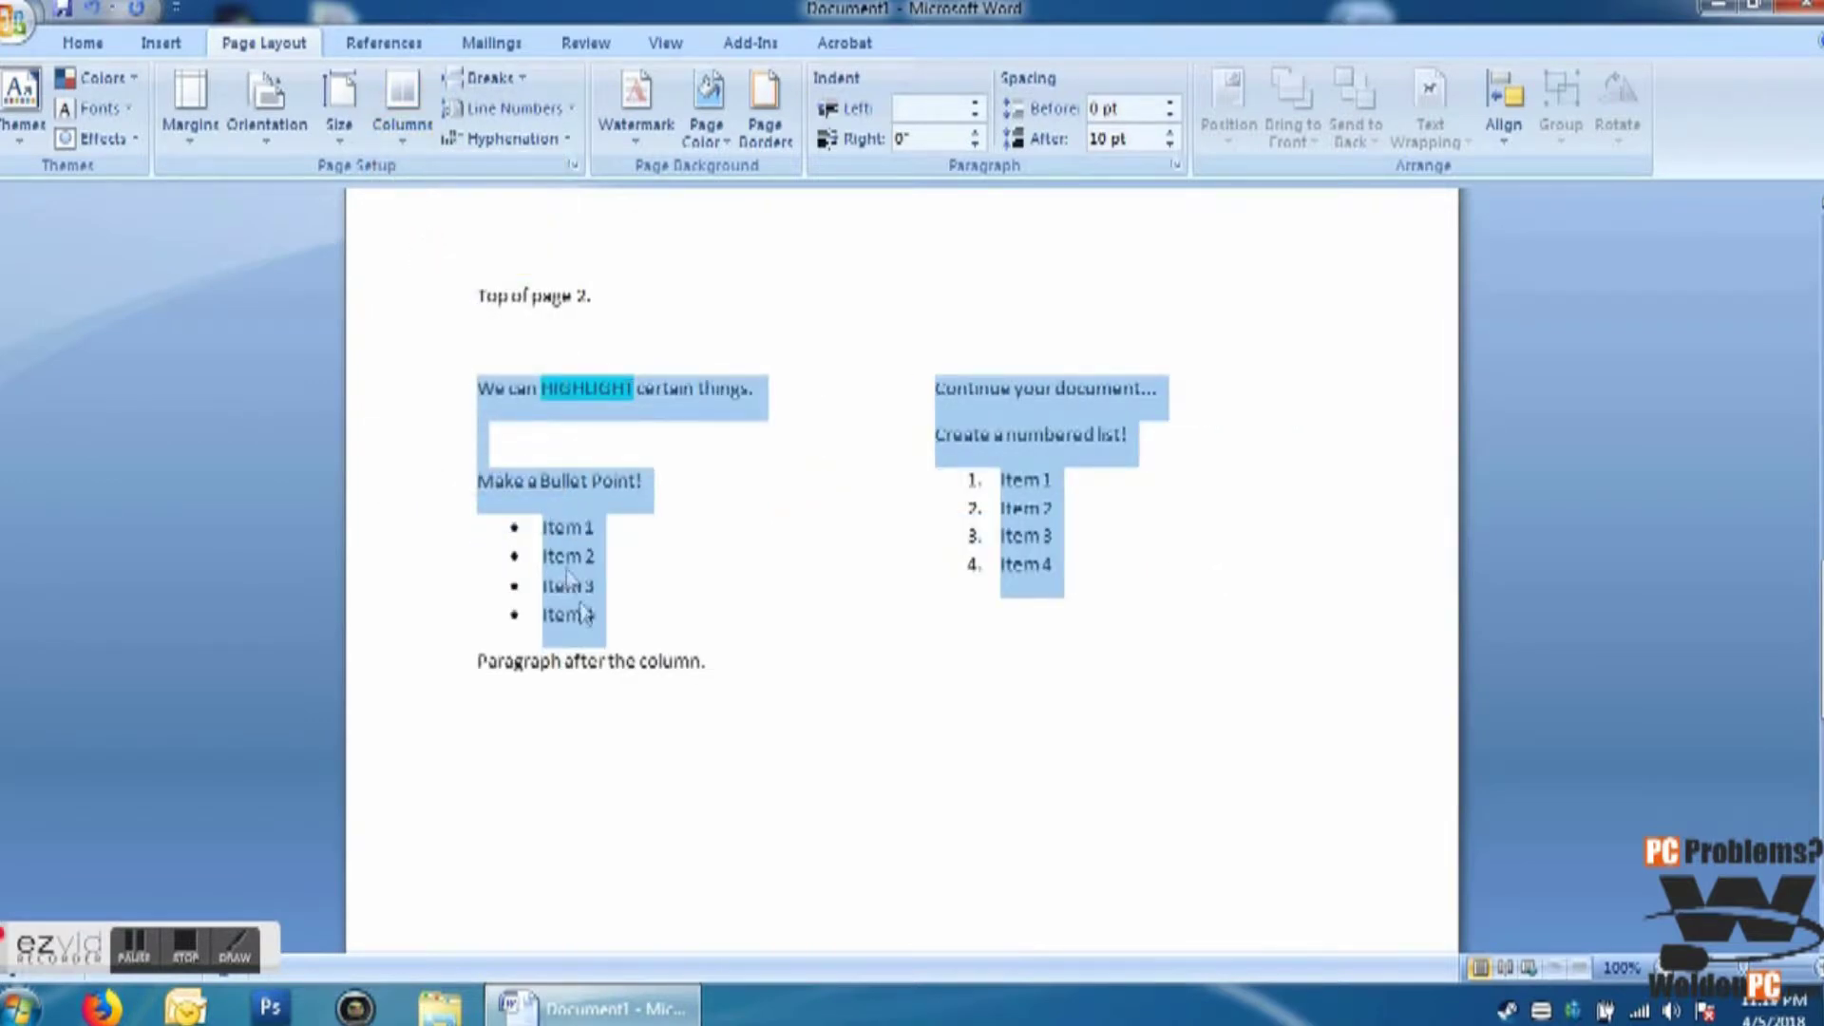
Step: Write "Create a PAGE BORDER!" on a new line below "Paragraph after the column."
{"action": "left_click", "coordinate": [759, 668]}
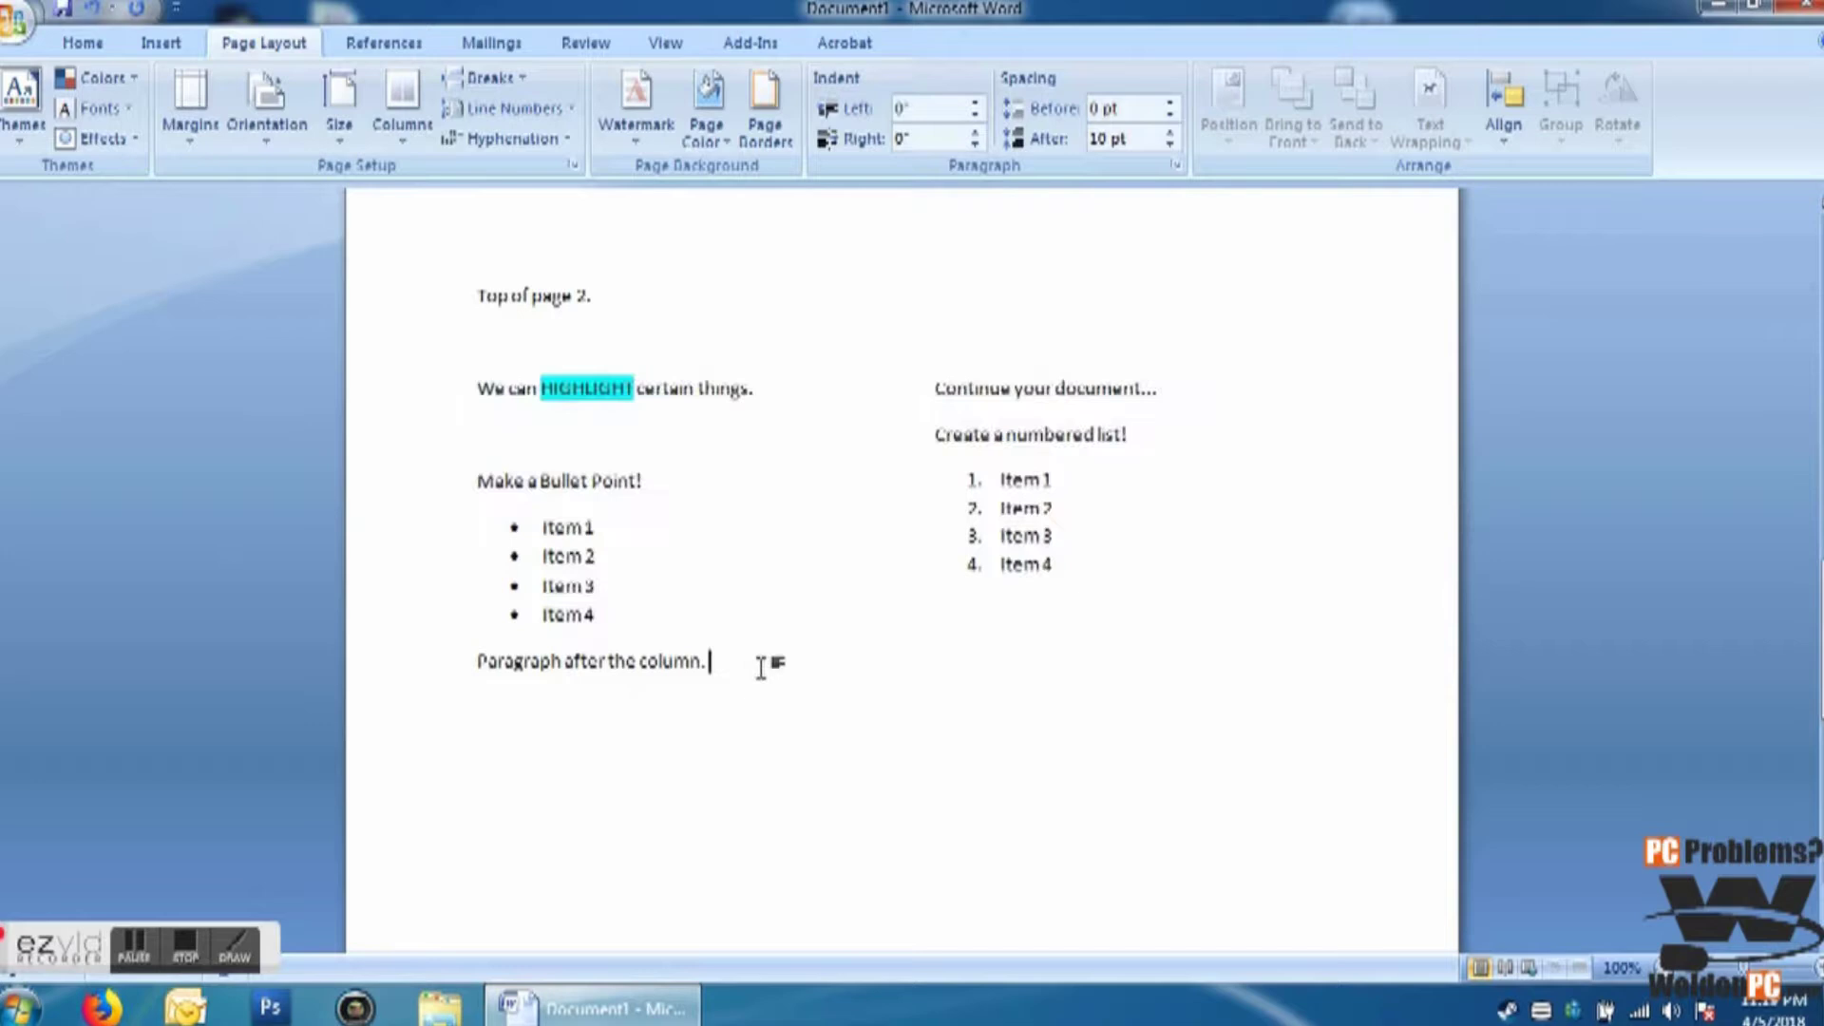
{"action": "scroll", "coordinate": [762, 666], "scroll_direction": "down", "scroll_amount": 4}
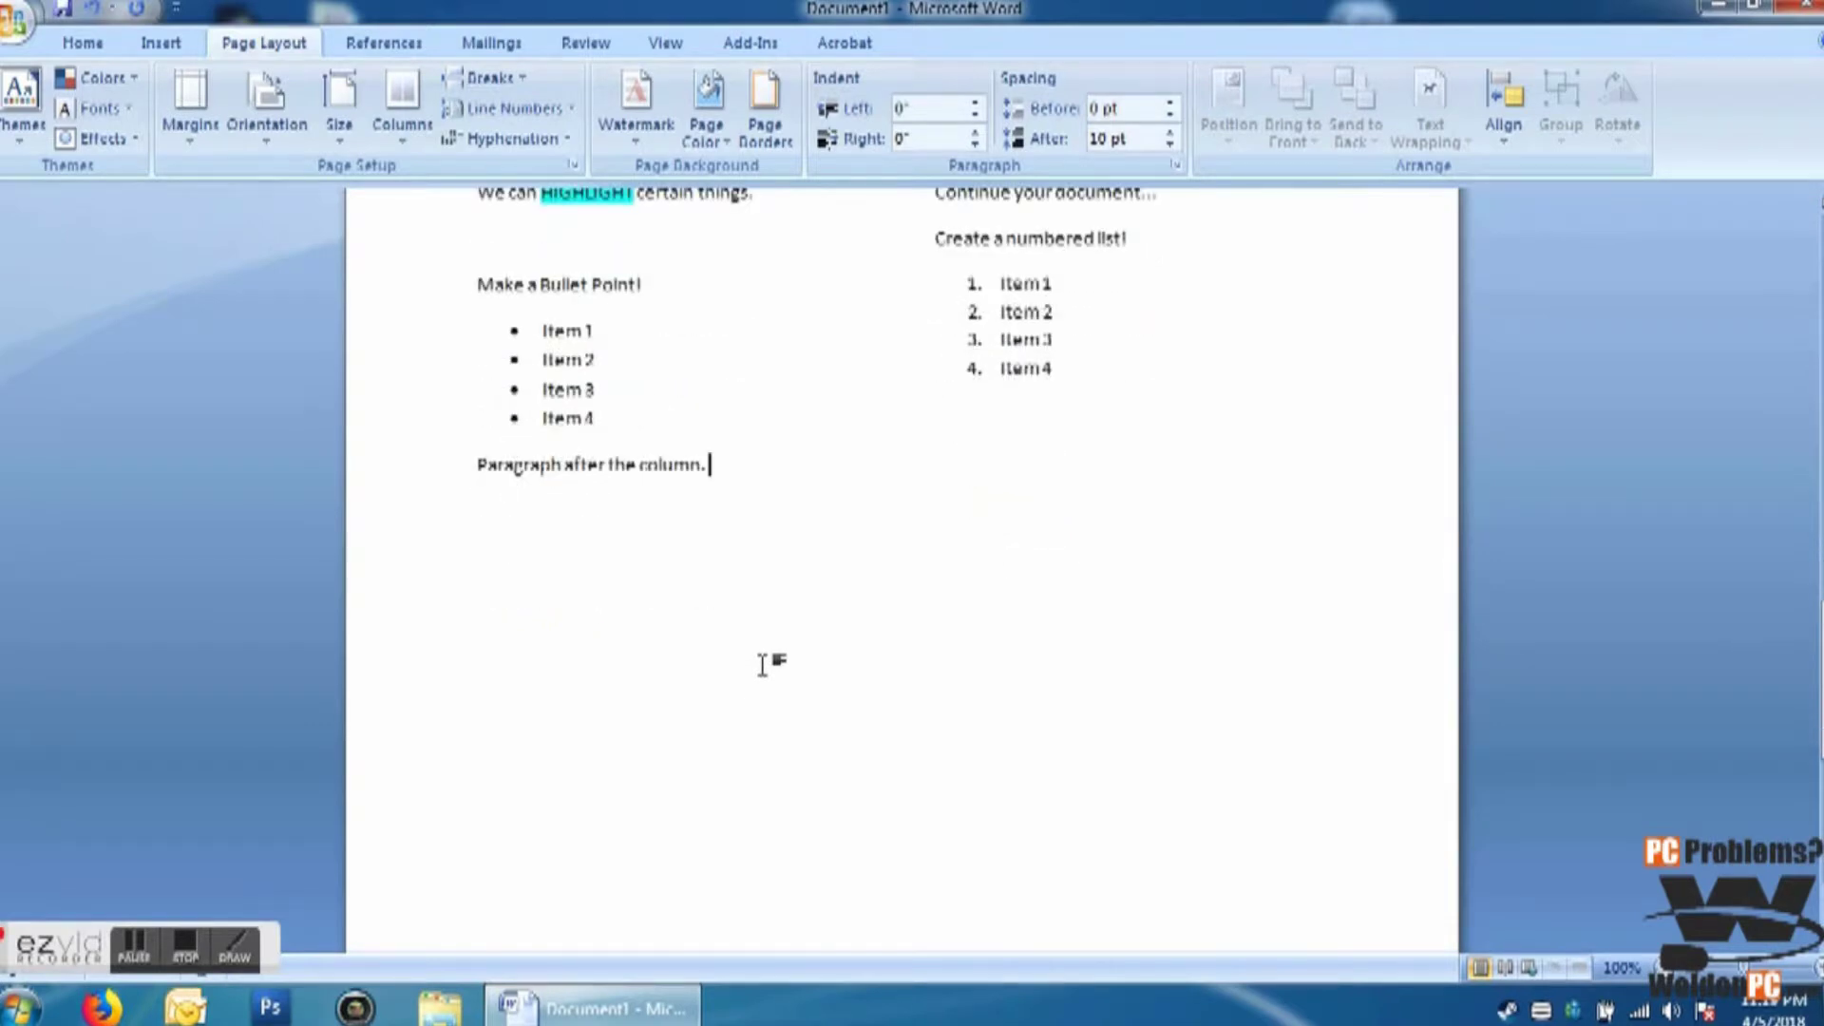
{"action": "scroll", "coordinate": [763, 665], "scroll_direction": "down", "scroll_amount": 1}
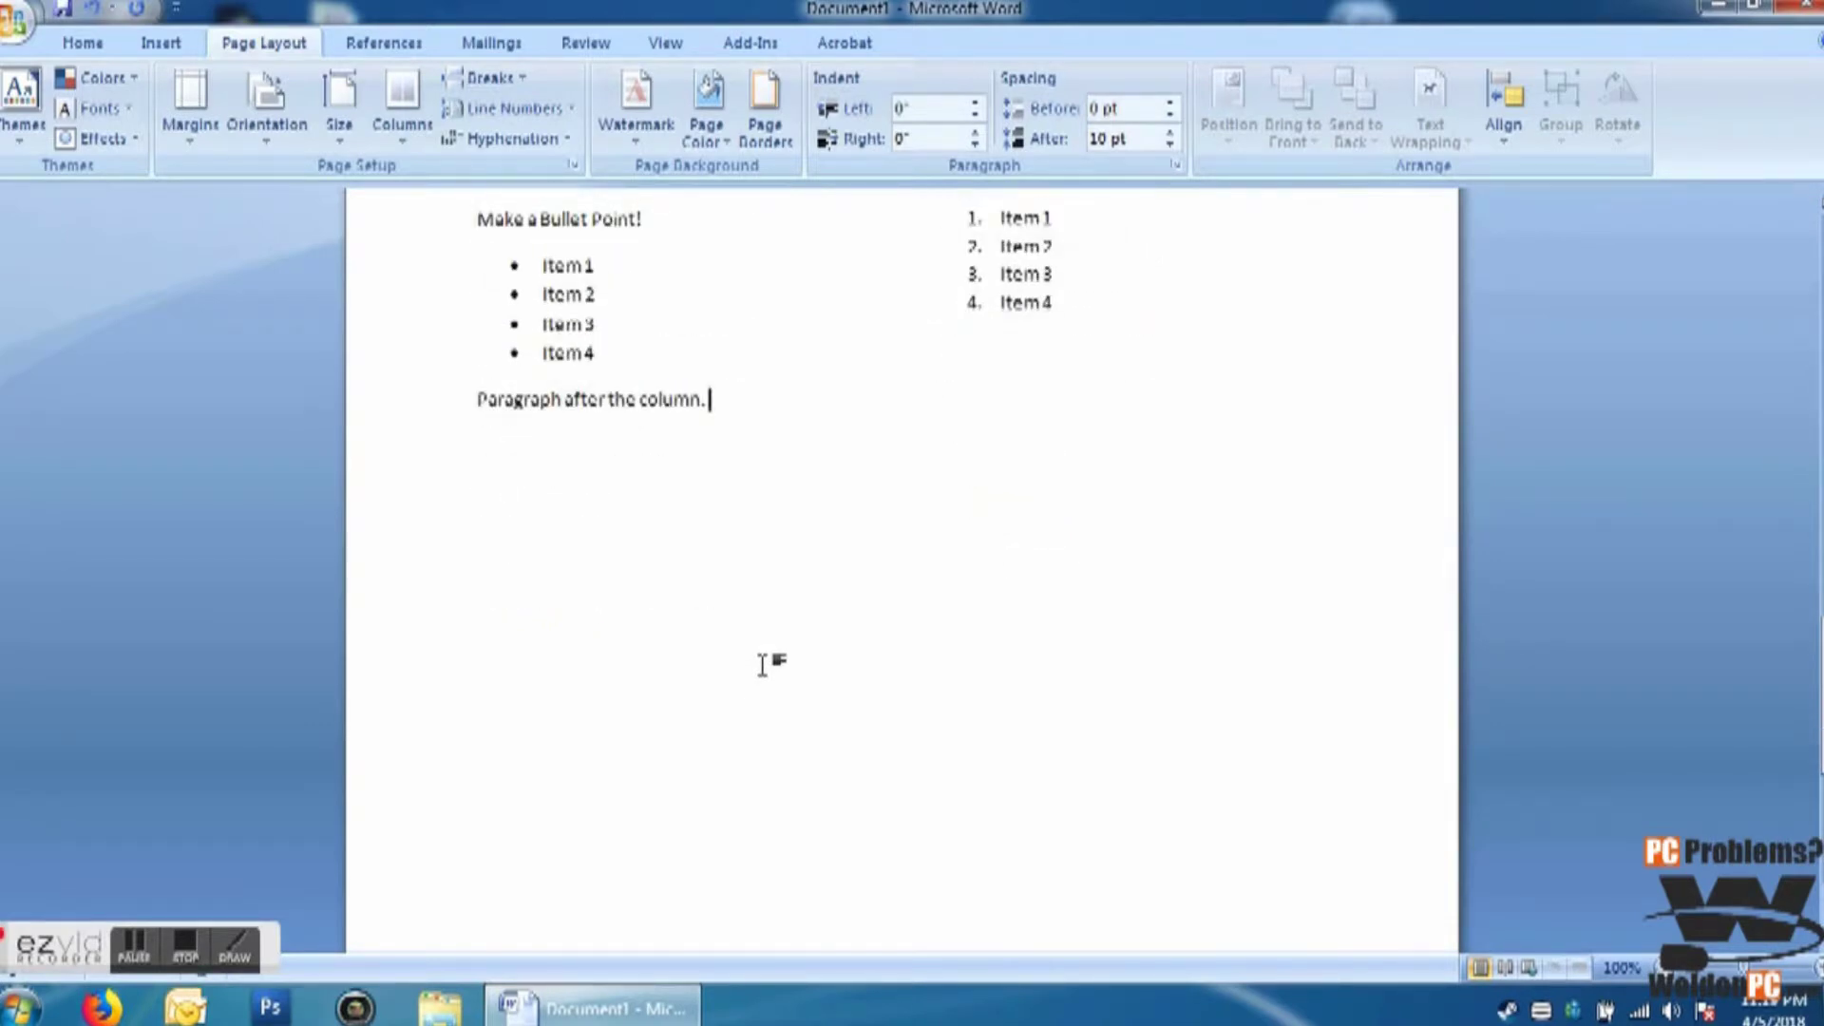
{"action": "key", "text": "Return"}
{"action": "type", "text": "Create a PAGE BORDER!"}
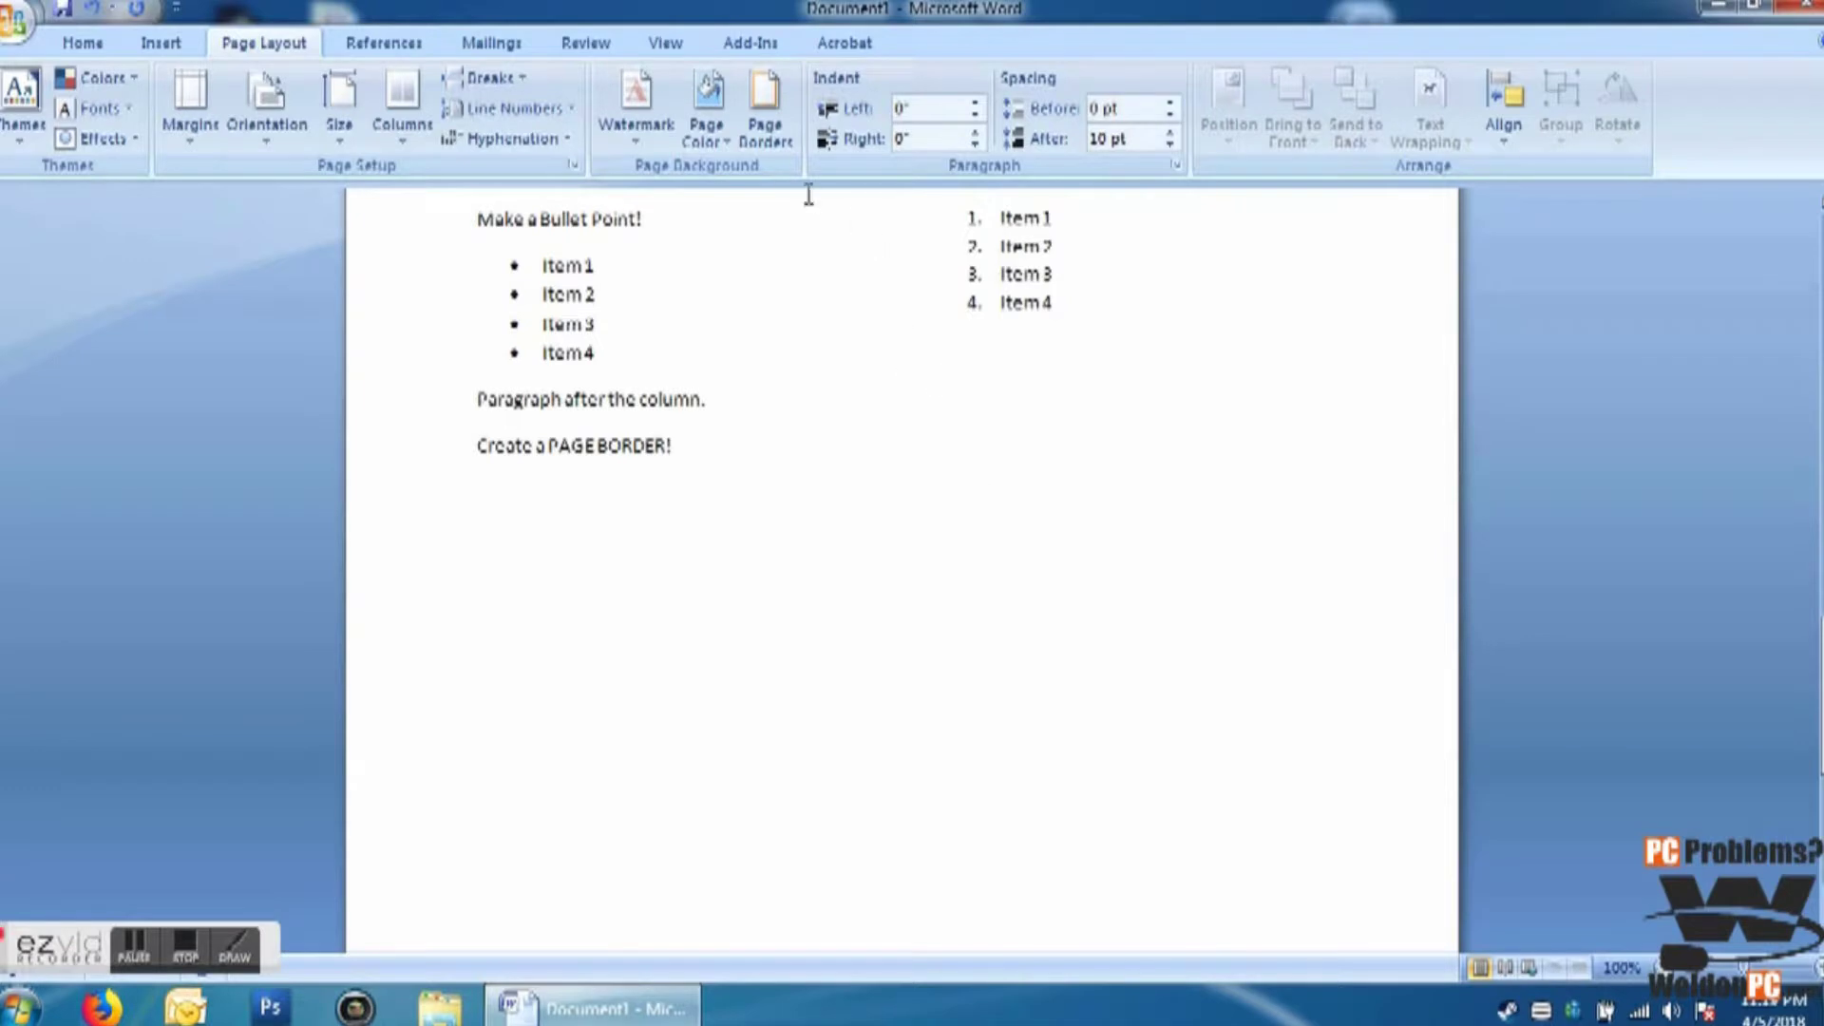
Step: Add a green box page border with a 6 pt width to the whole document
{"action": "left_click", "coordinate": [766, 133]}
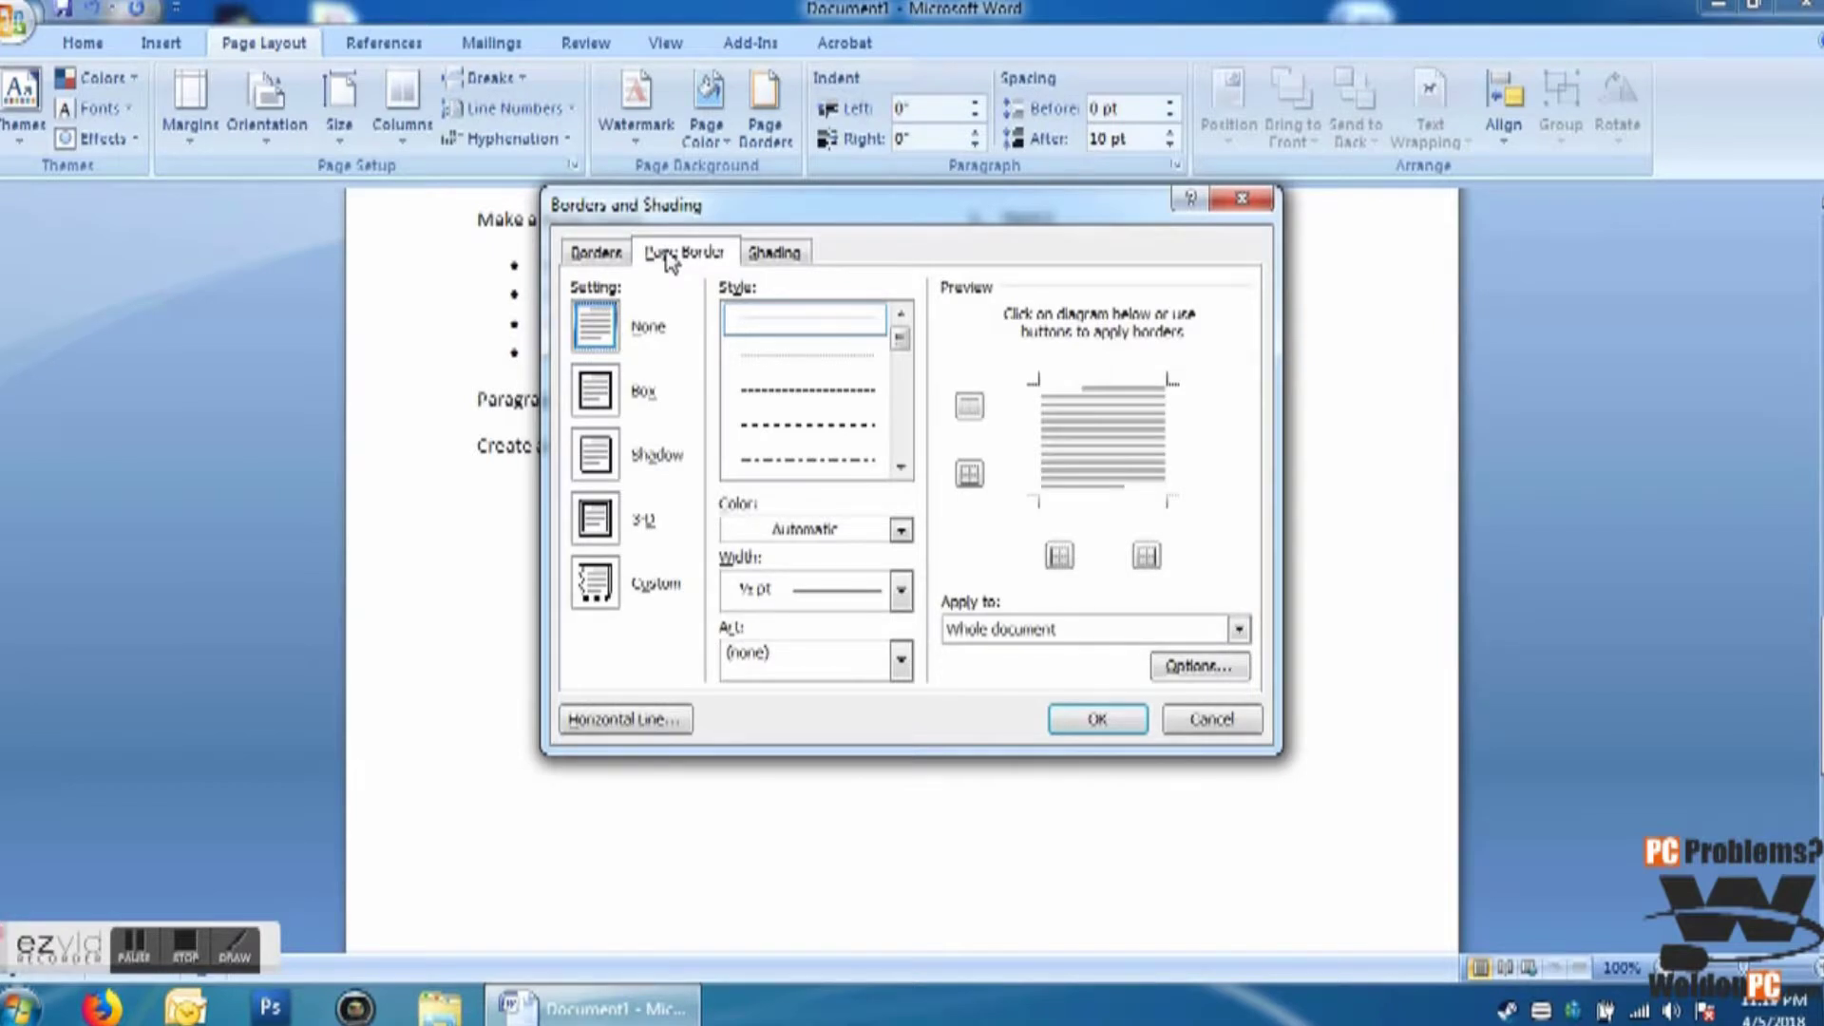
{"action": "left_click", "coordinate": [1013, 631]}
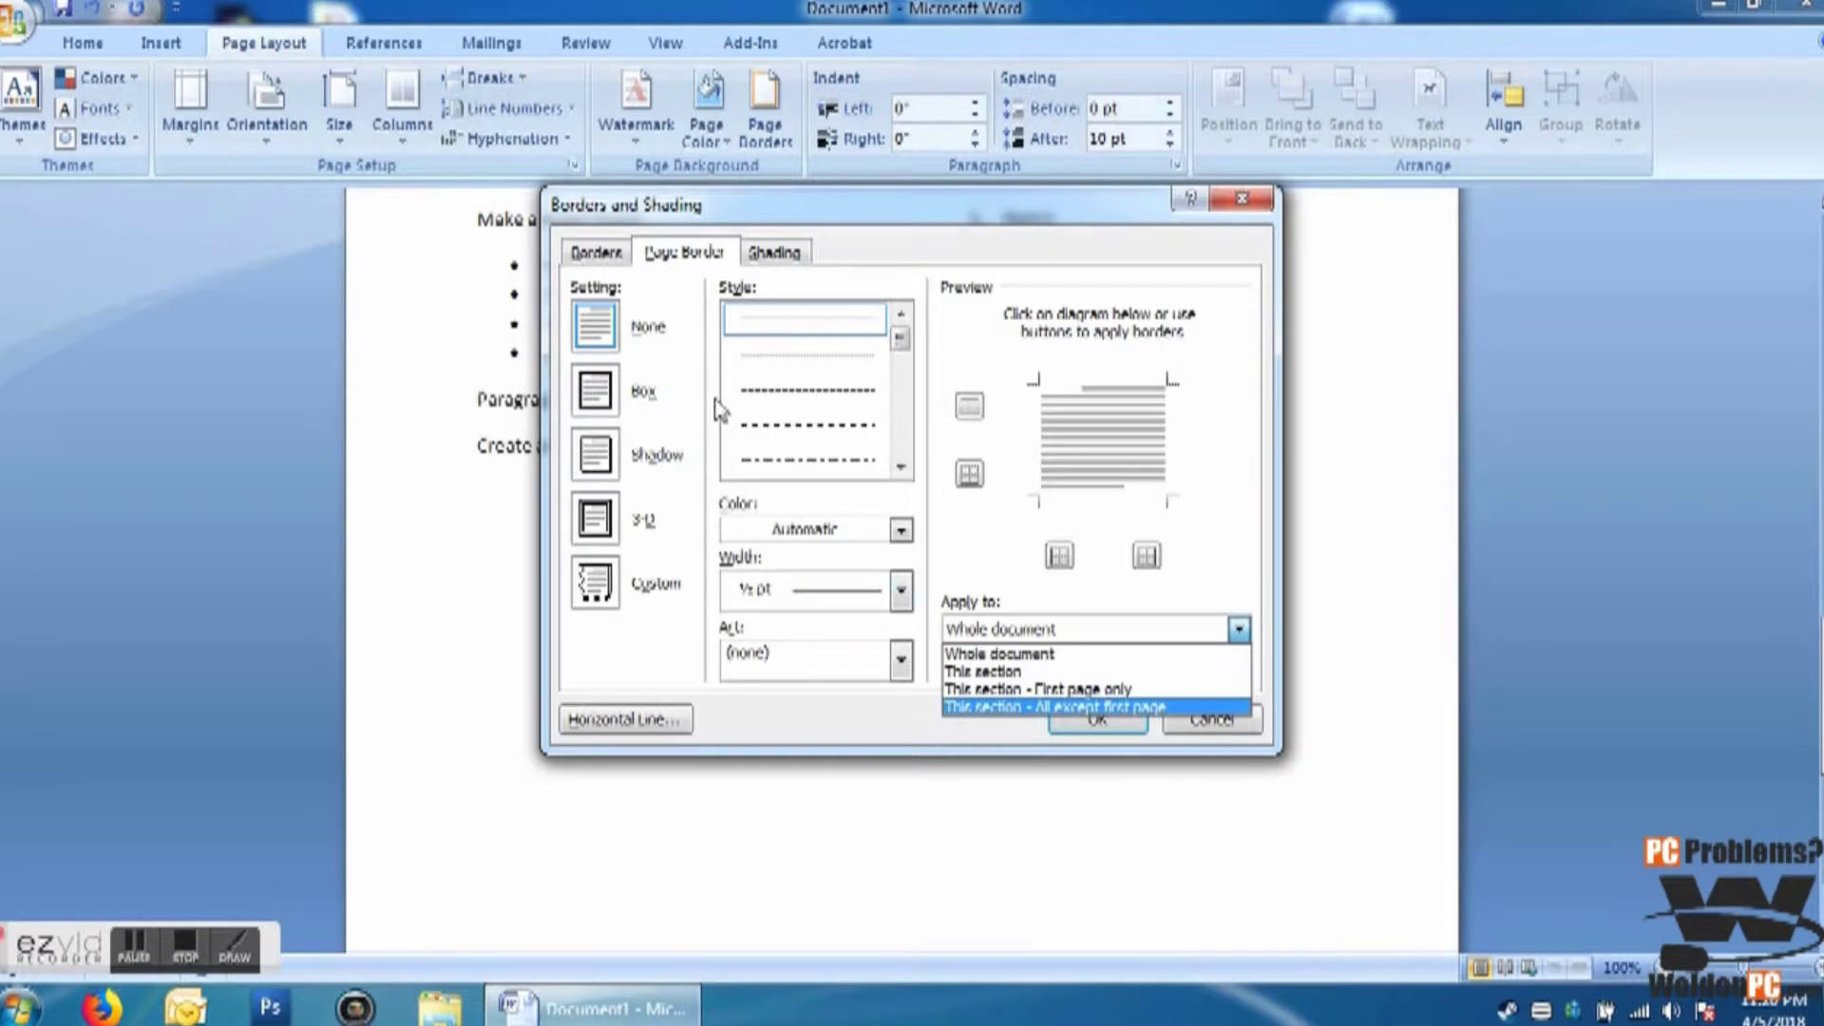
{"action": "left_click", "coordinate": [599, 393]}
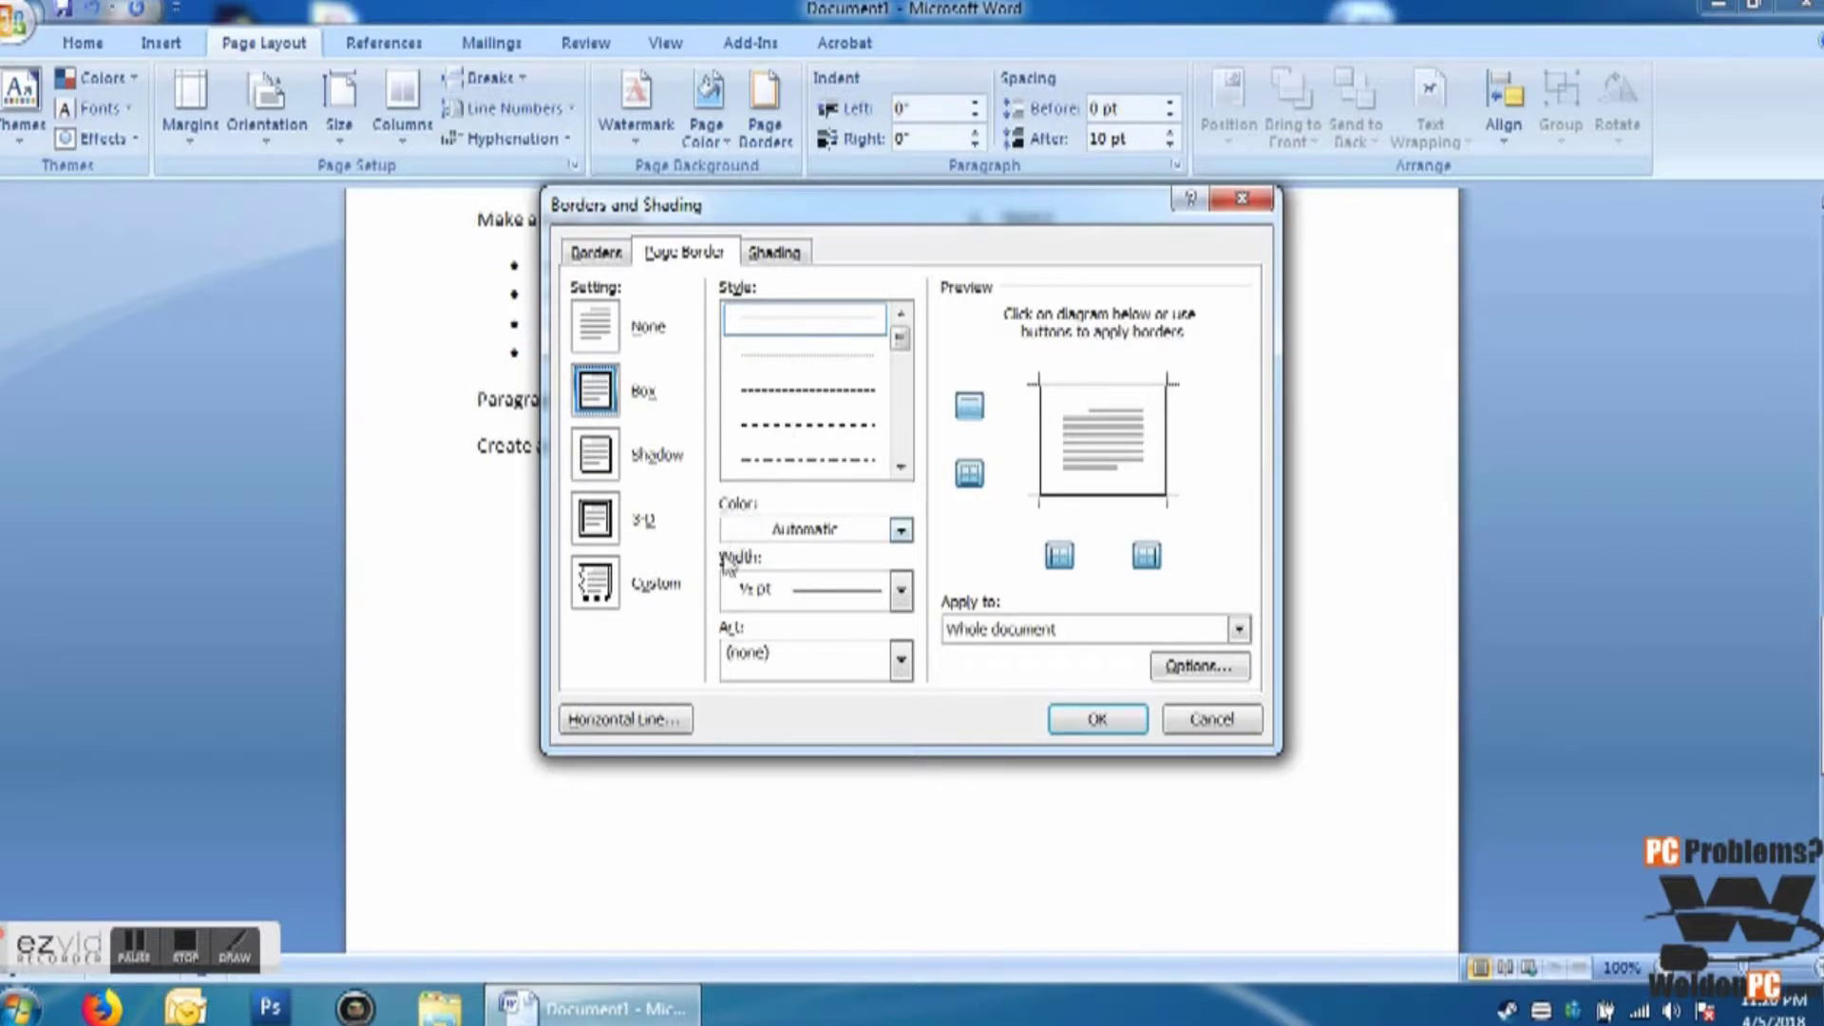
{"action": "left_click", "coordinate": [767, 539]}
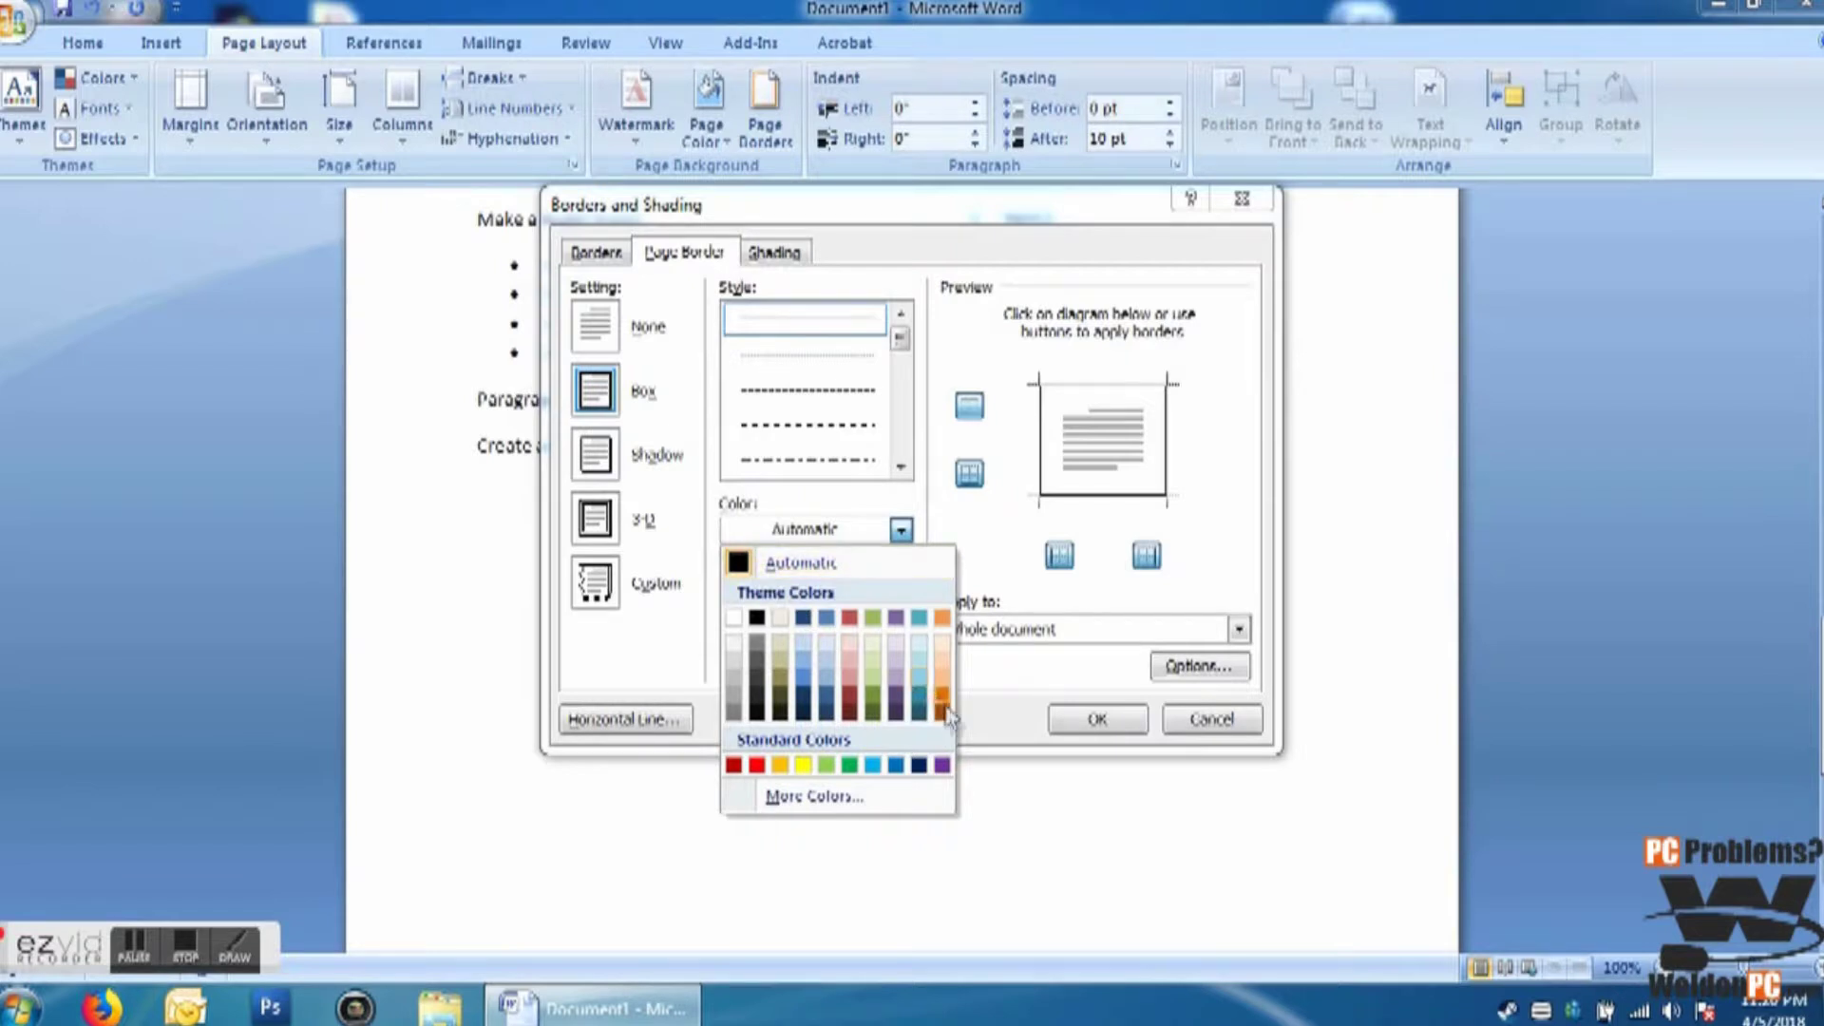
{"action": "left_click", "coordinate": [849, 765]}
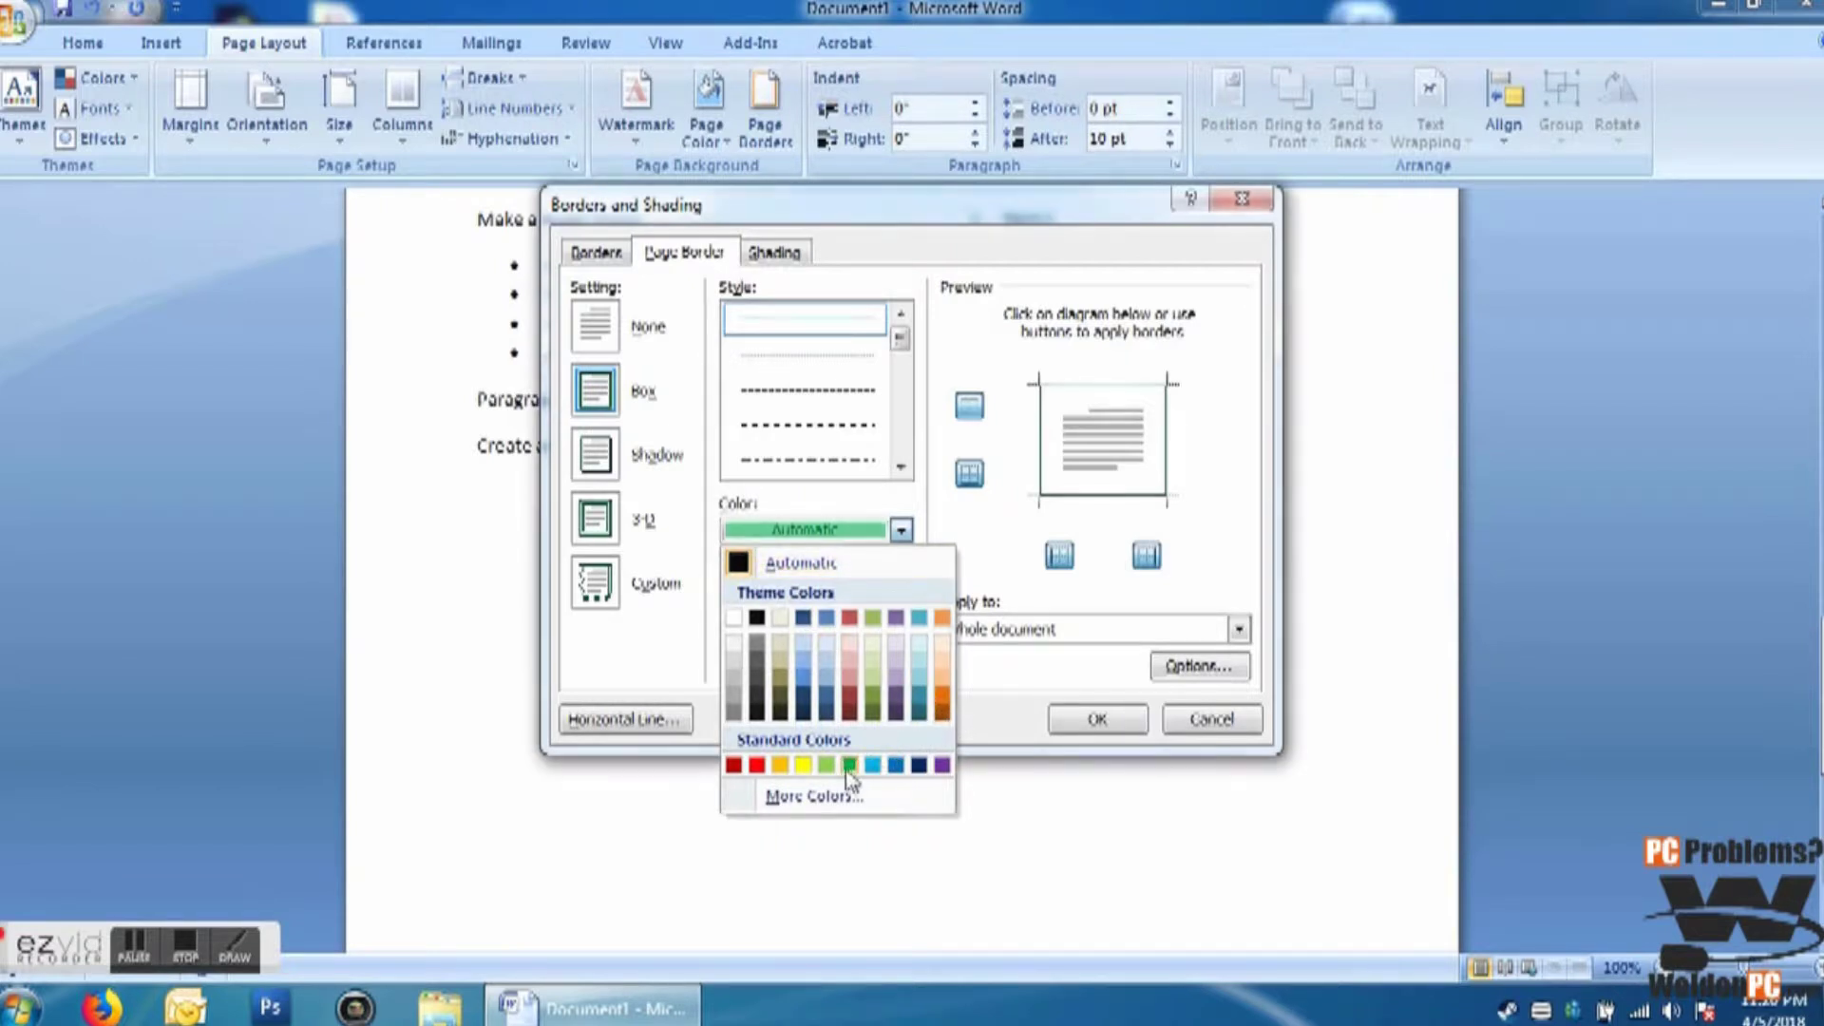
{"action": "left_click", "coordinate": [900, 591]}
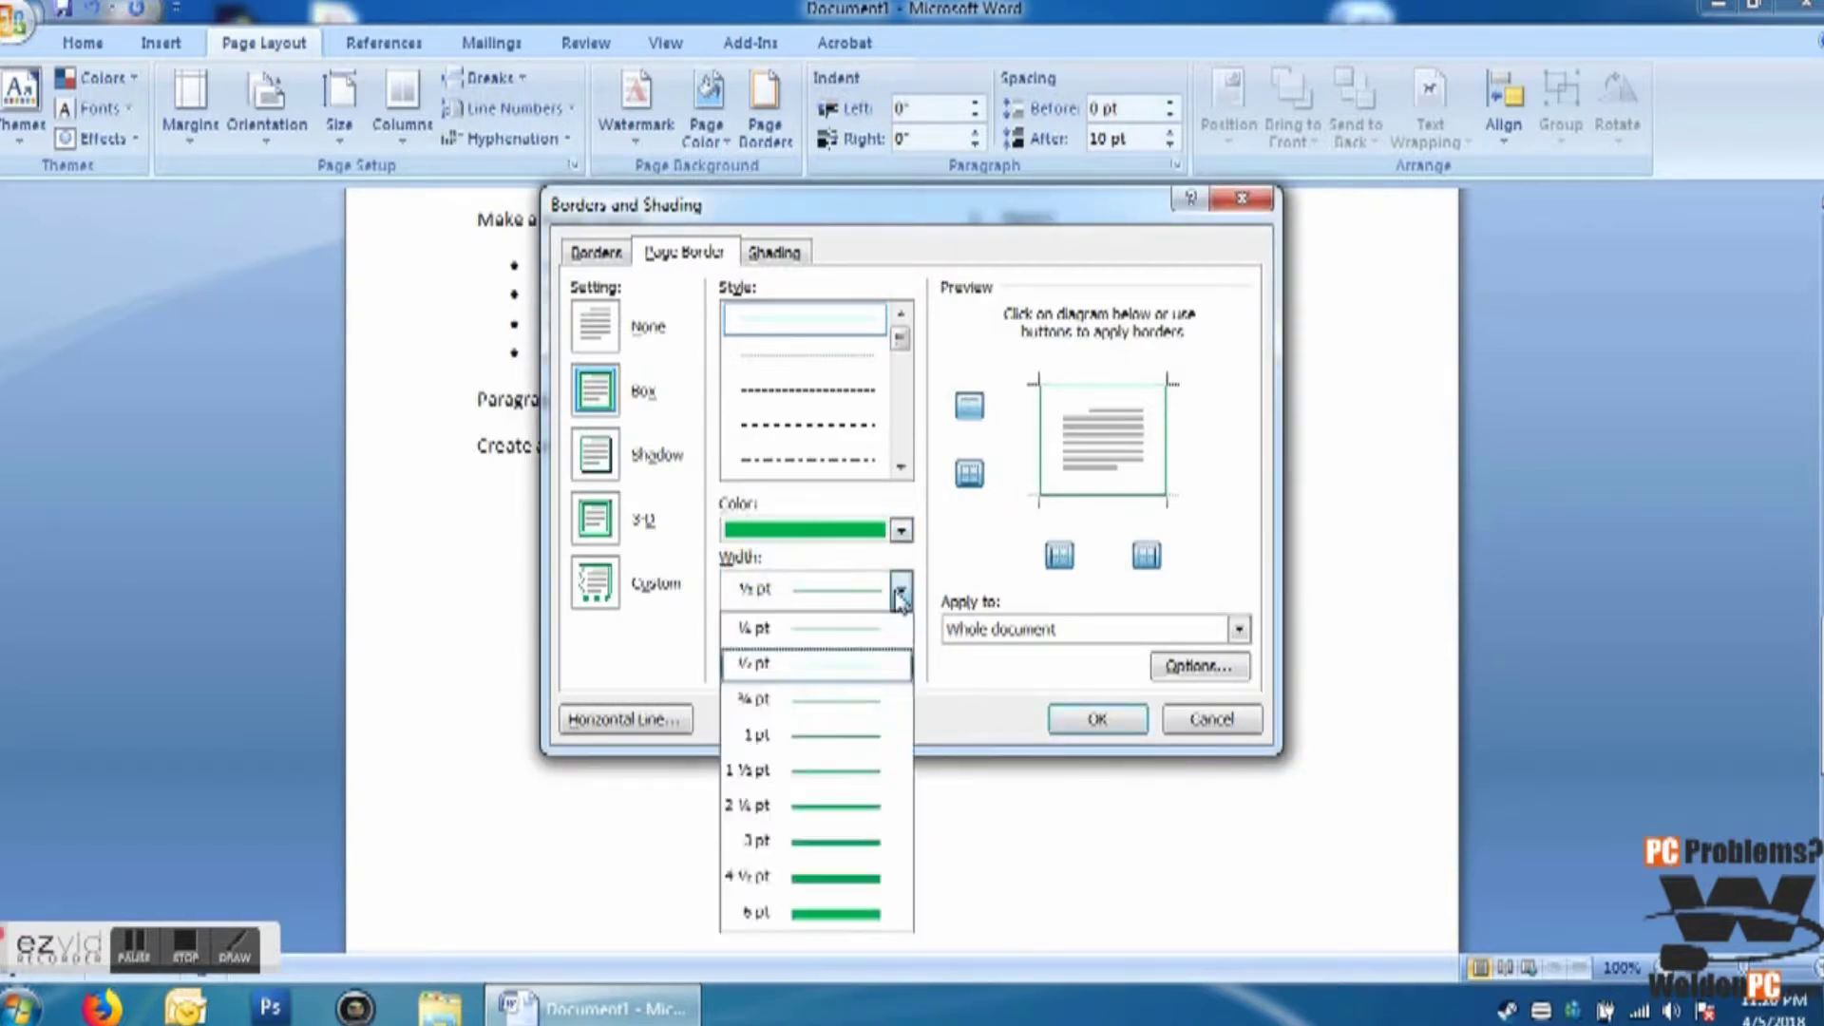
{"action": "left_click", "coordinate": [834, 915]}
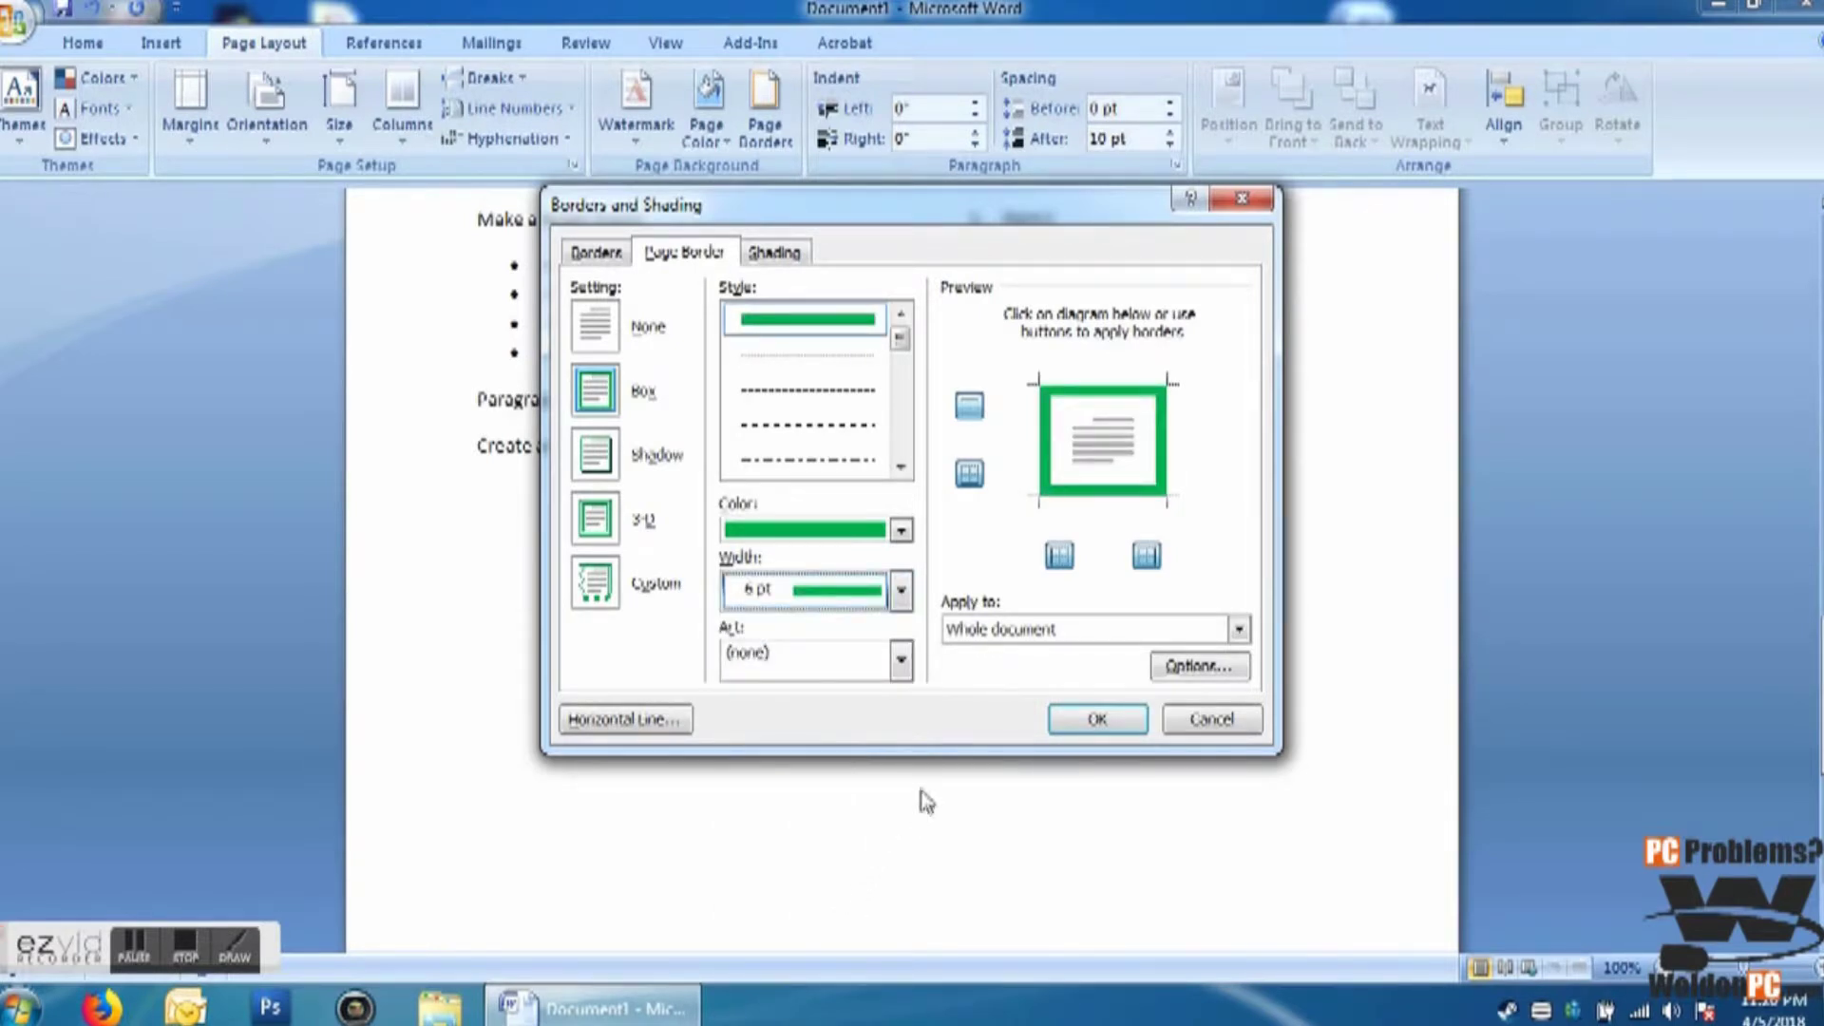
{"action": "left_click", "coordinate": [1072, 718]}
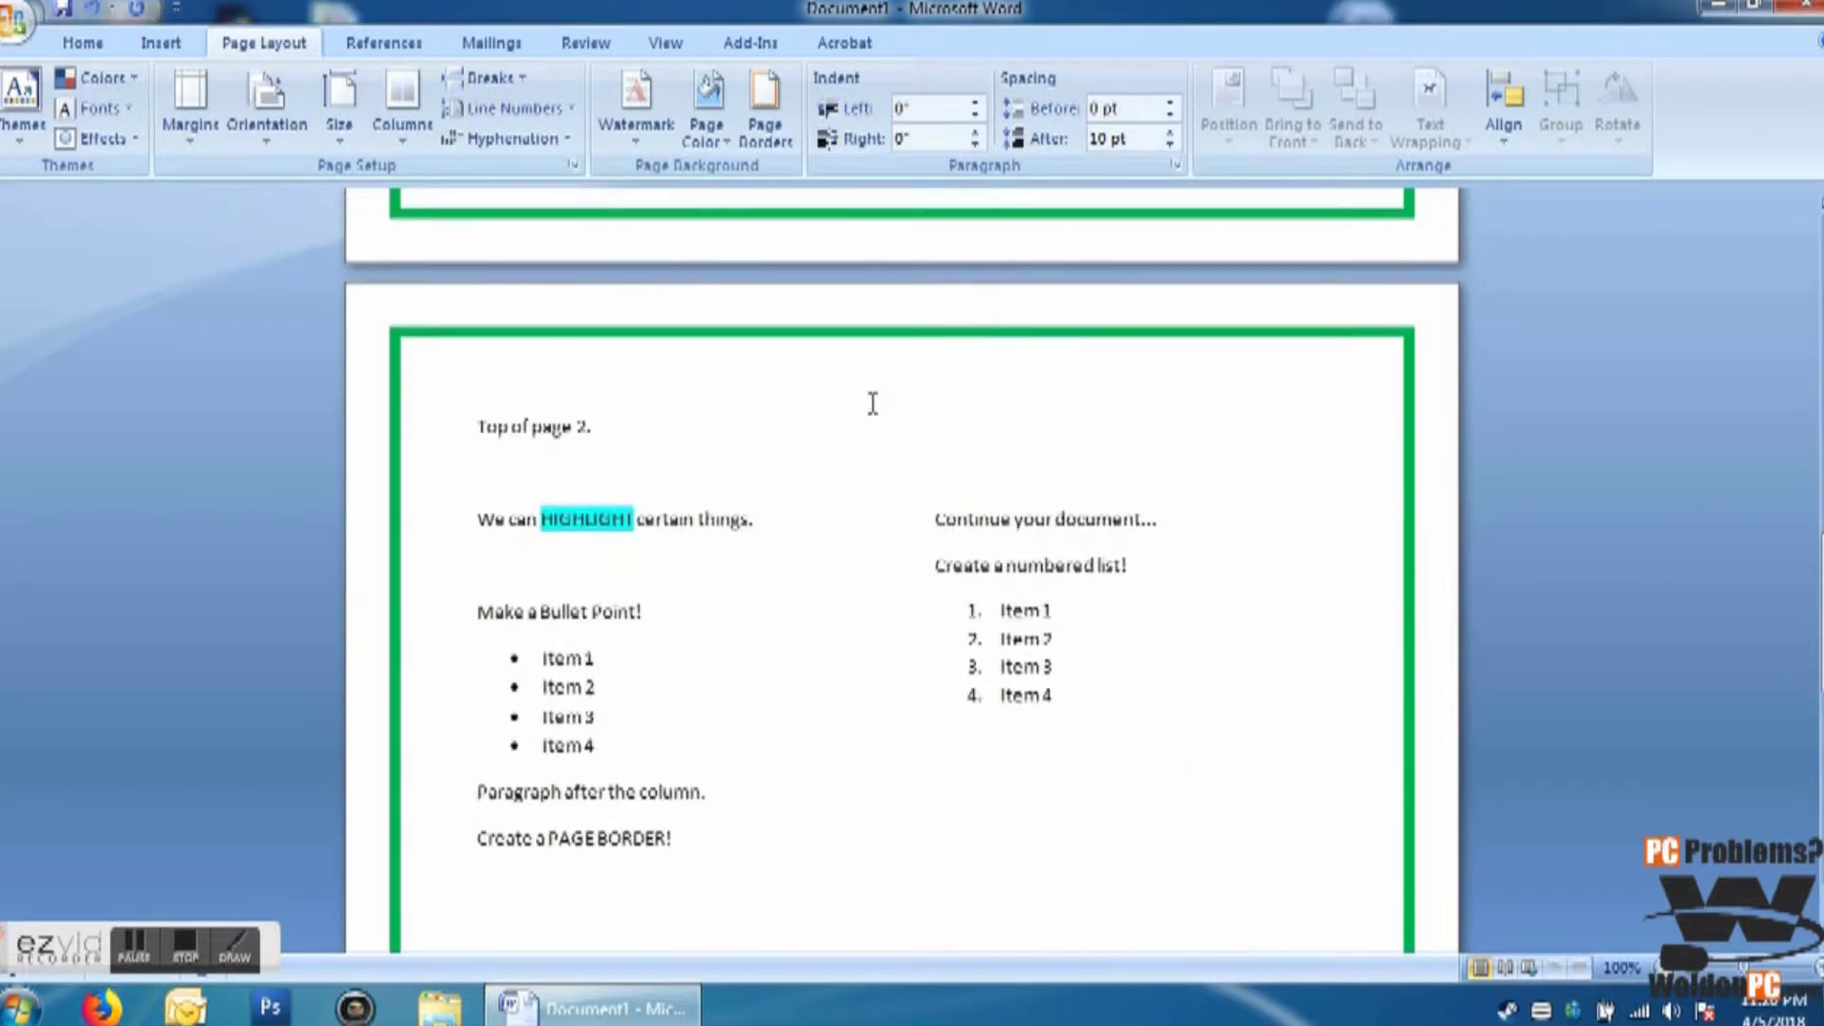
Step: Write "Inserting a PICTURE from GOOGLE! (We want a picture of a HIGH END SPORTS CAR)" on a new line below "Create a PAGE BORDER!"
{"action": "scroll", "coordinate": [870, 403], "scroll_direction": "up", "scroll_amount": 4}
{"action": "scroll", "coordinate": [871, 403], "scroll_direction": "up", "scroll_amount": 18}
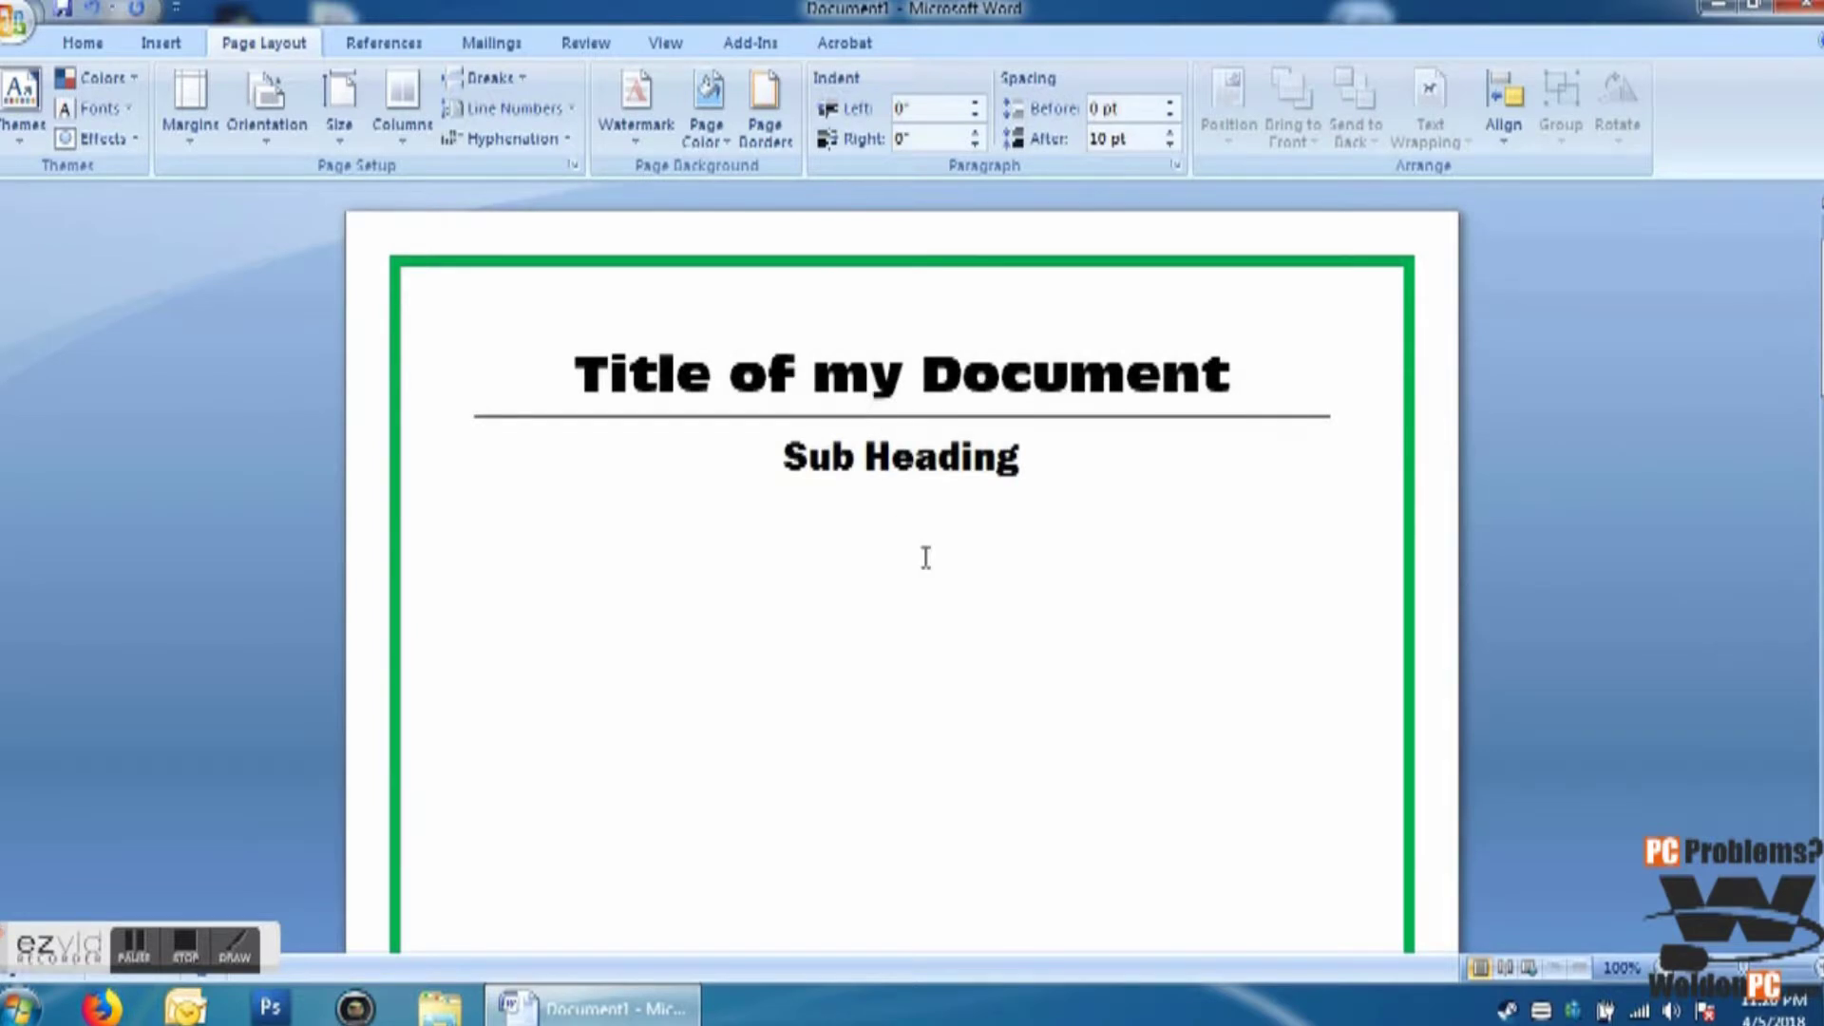
{"action": "scroll", "coordinate": [924, 558], "scroll_direction": "down", "scroll_amount": 18}
{"action": "scroll", "coordinate": [924, 558], "scroll_direction": "down", "scroll_amount": 14}
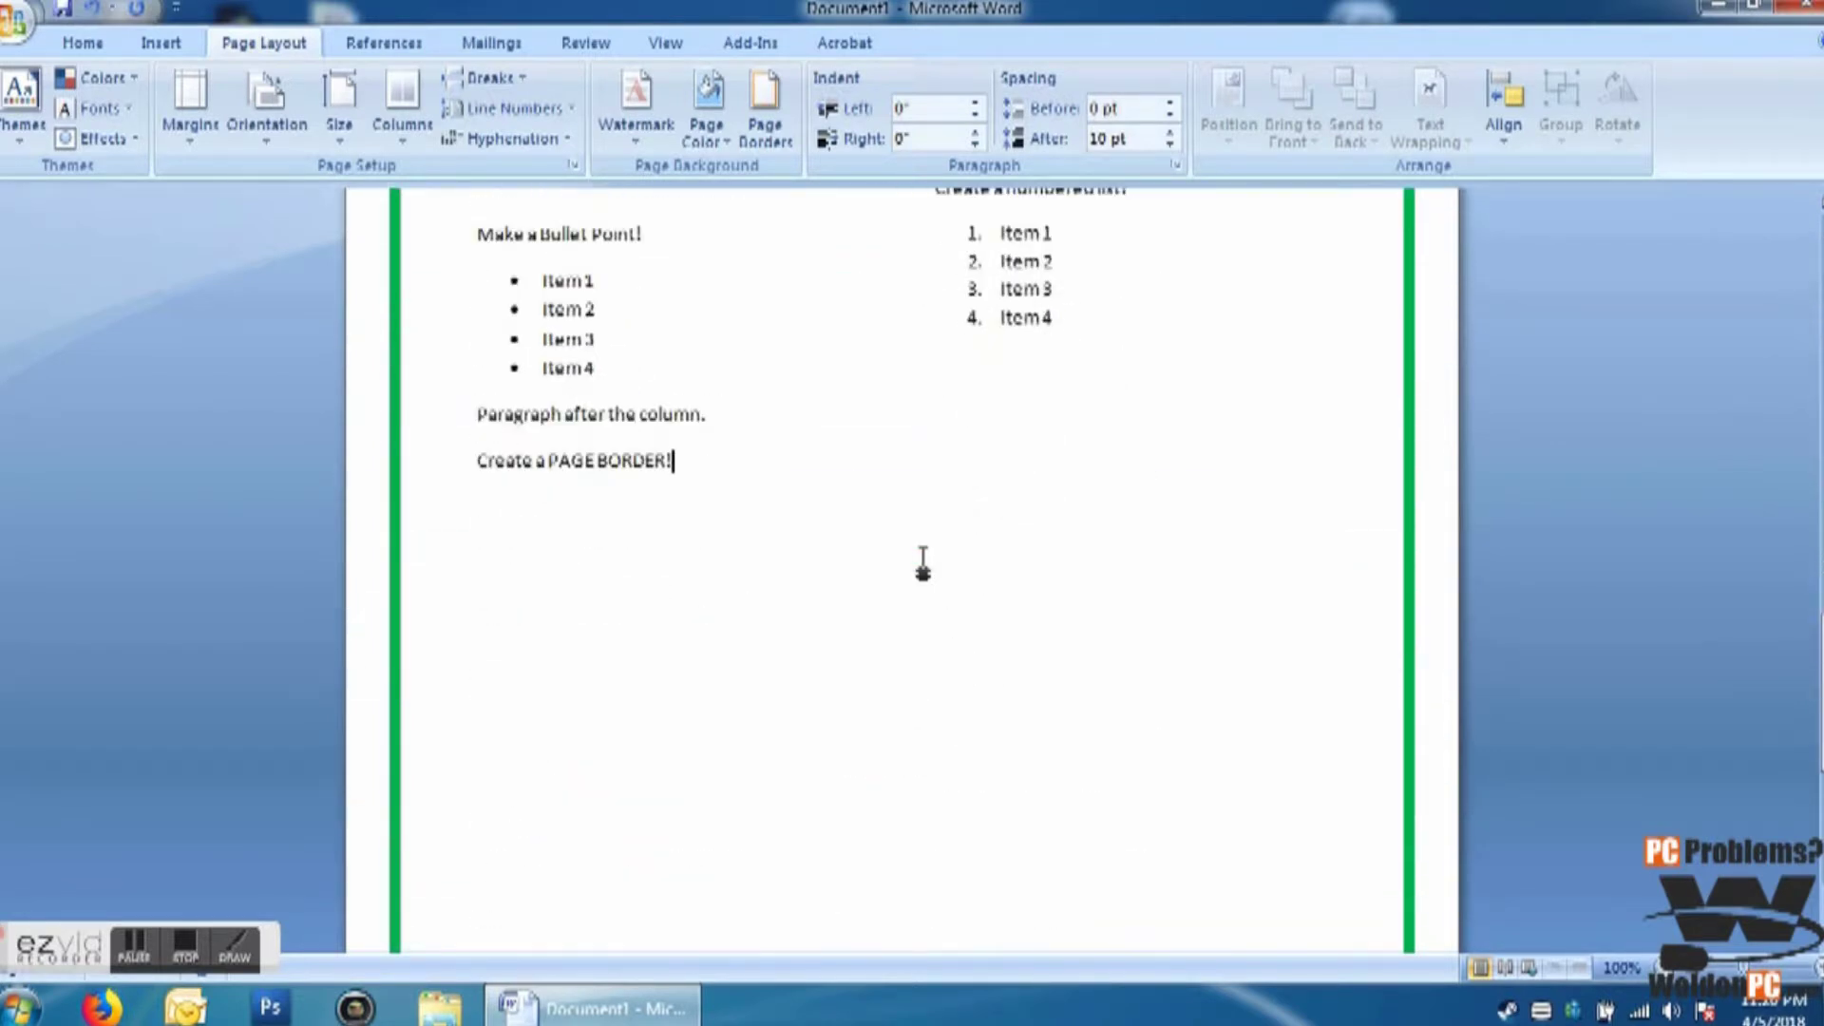
{"action": "scroll", "coordinate": [922, 563], "scroll_direction": "down", "scroll_amount": 1}
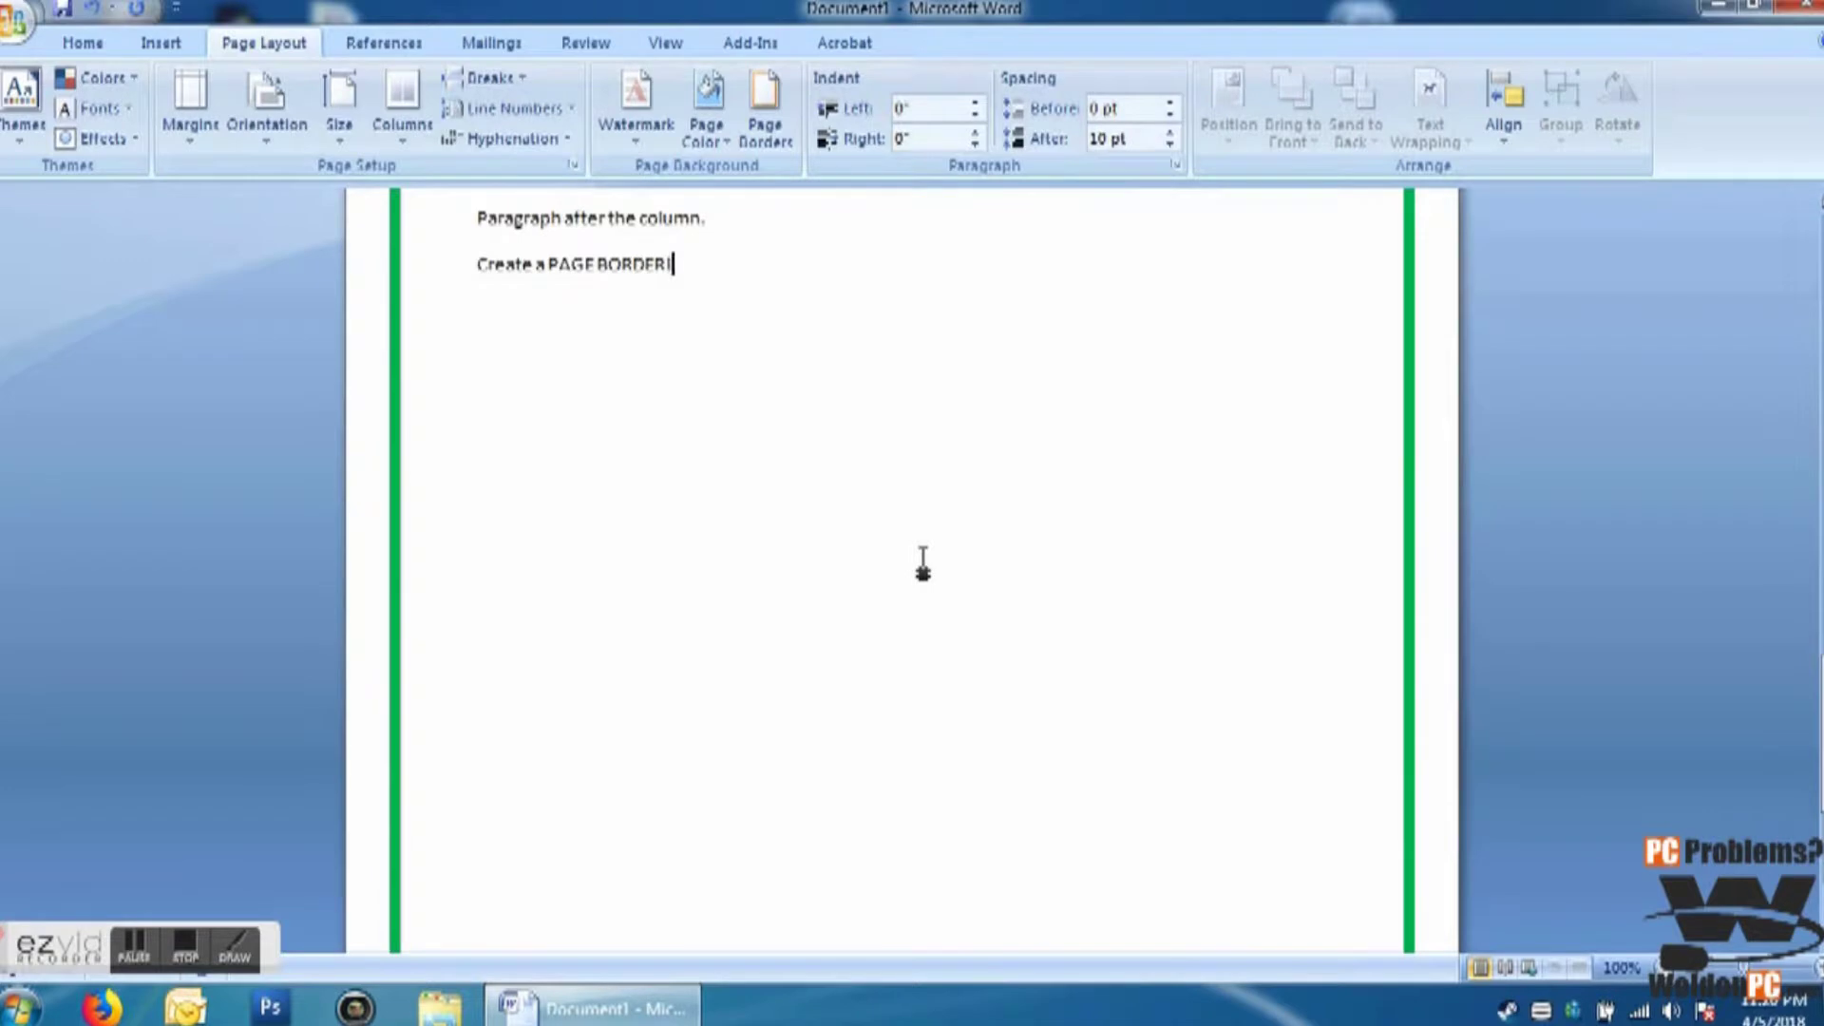
{"action": "type", "text": "serting a P"}
{"action": "type", "text": "TURE"}
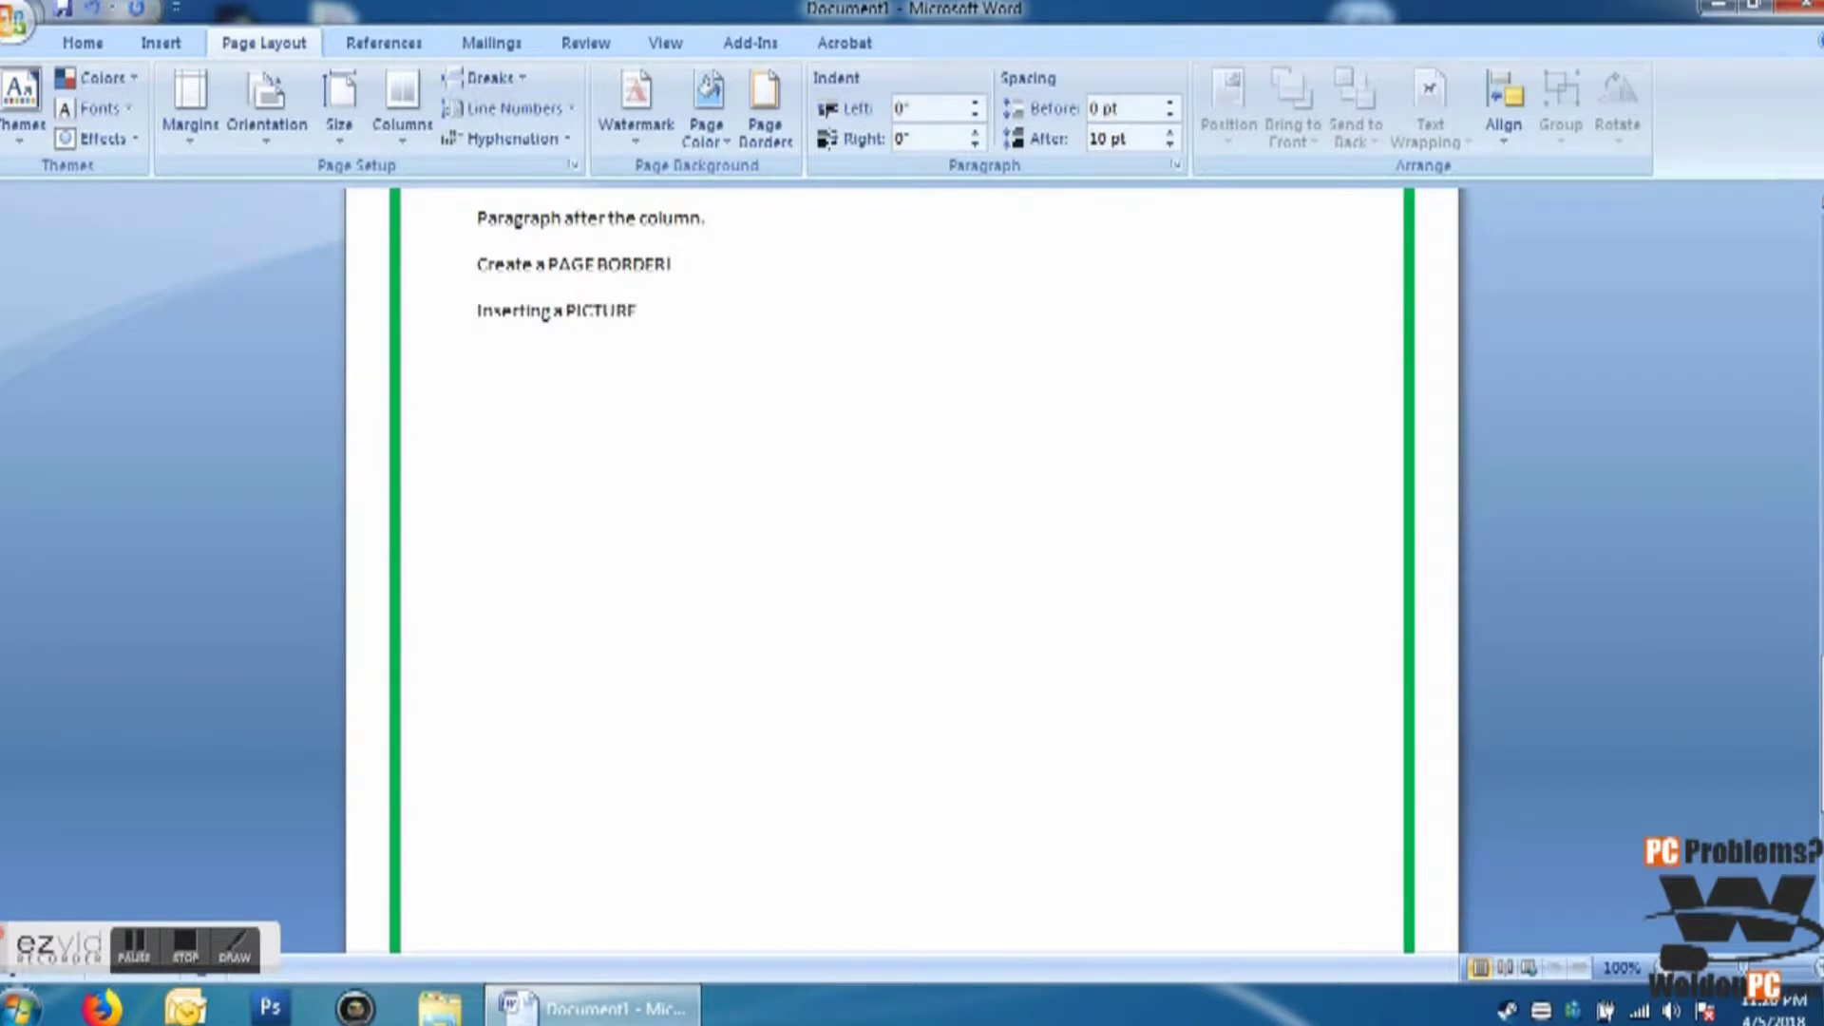
{"action": "type", "text": " from GOOGLE! (We want a picture of a HIGH END SPORTS CAR"}
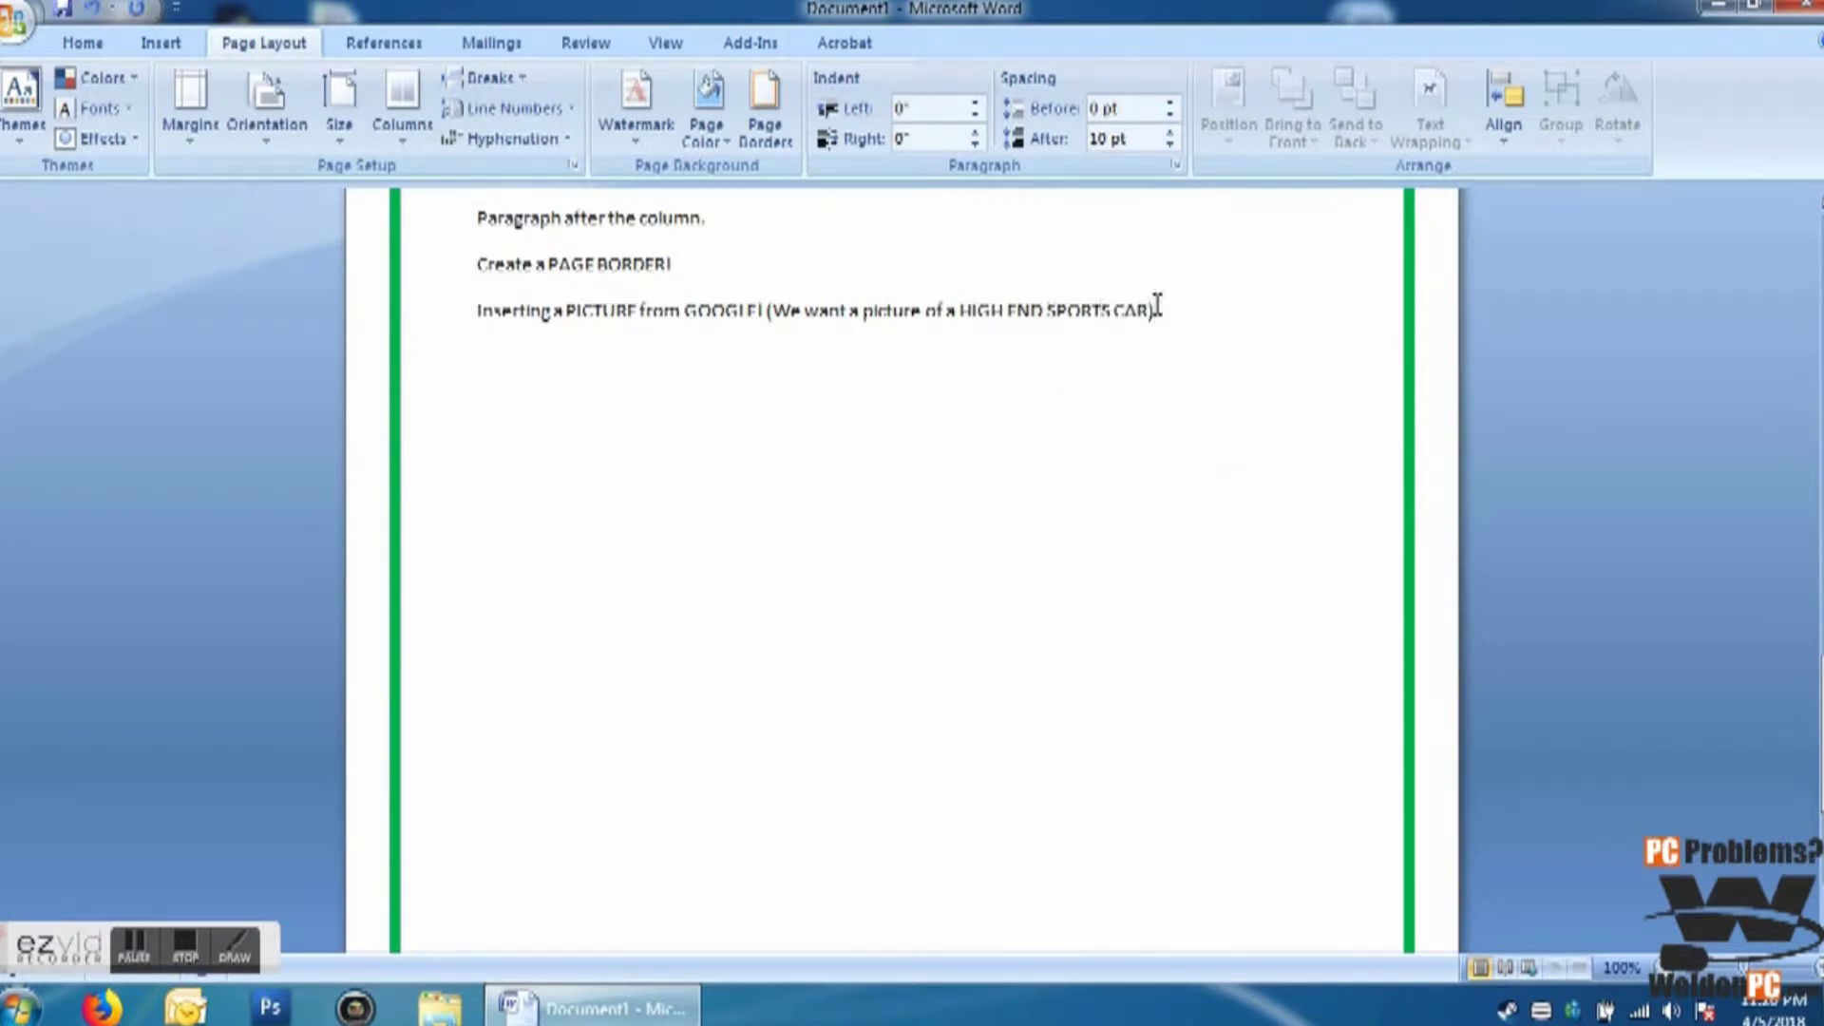
{"action": "left_click_drag", "start_coordinate": [1159, 311], "coordinate": [501, 334]}
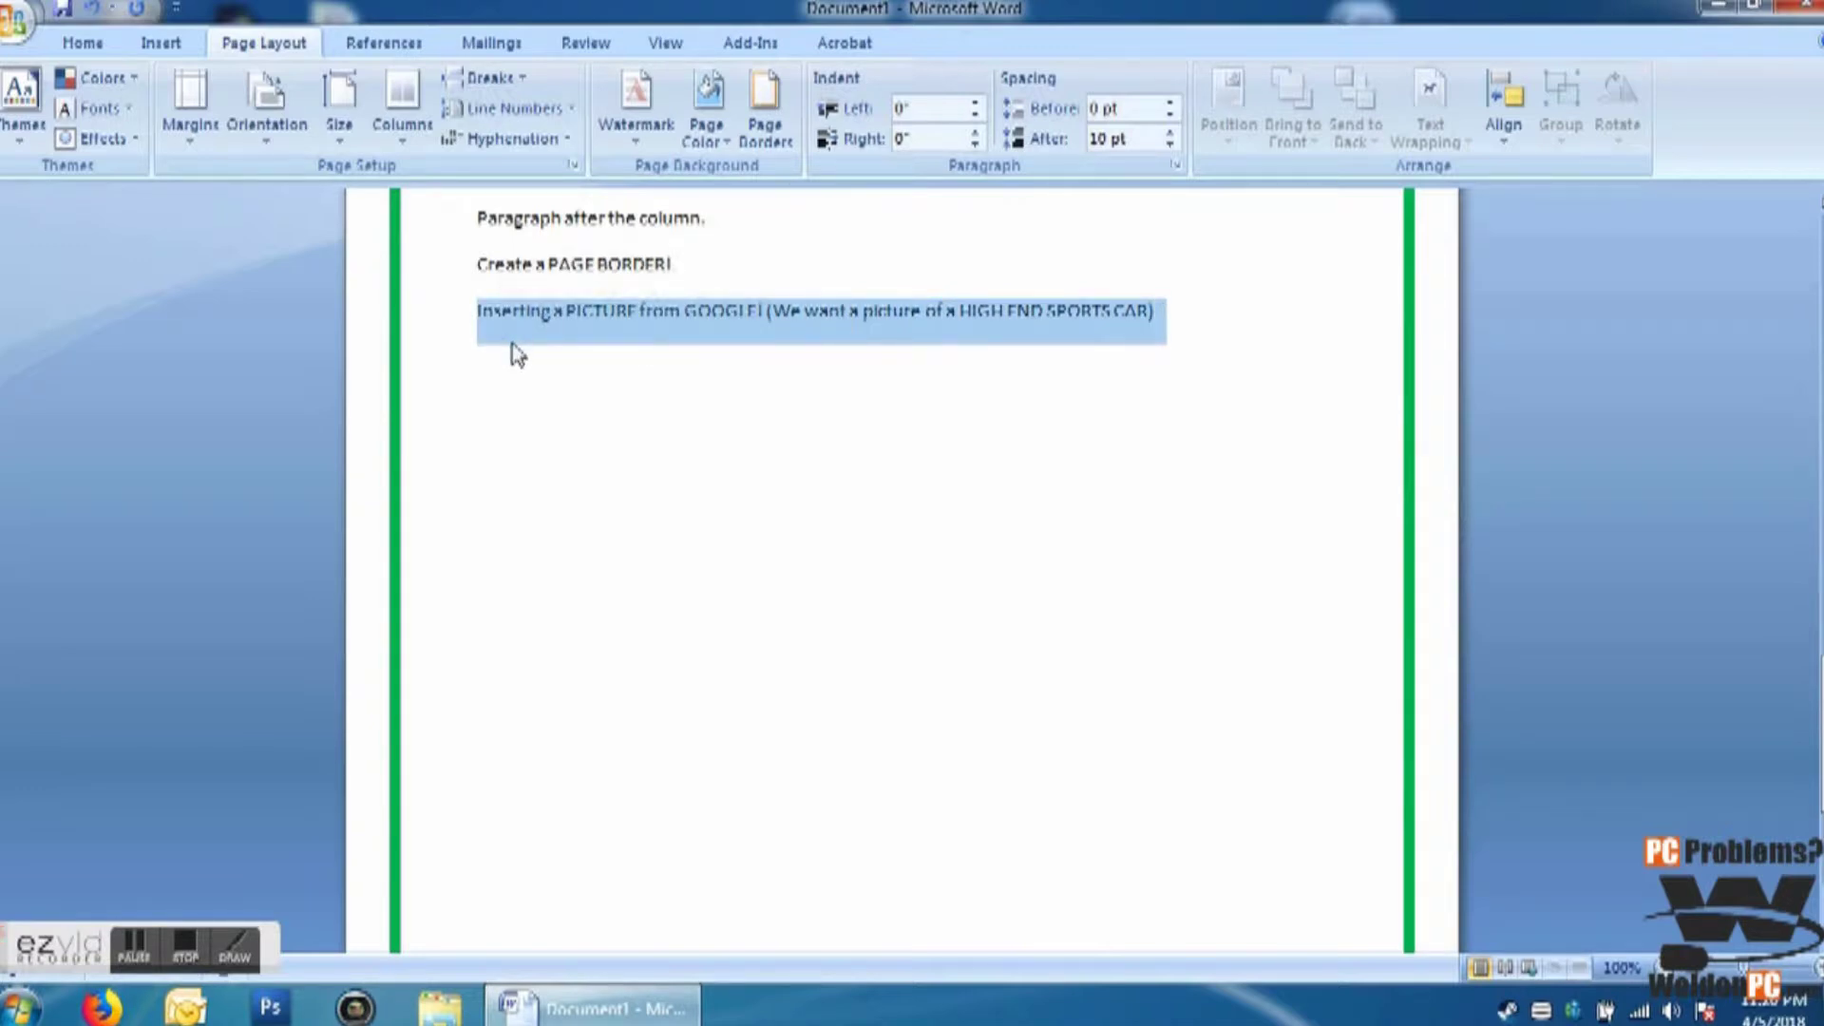
Step: Switch to Firefox and open google.com
{"action": "left_click", "coordinate": [98, 1007]}
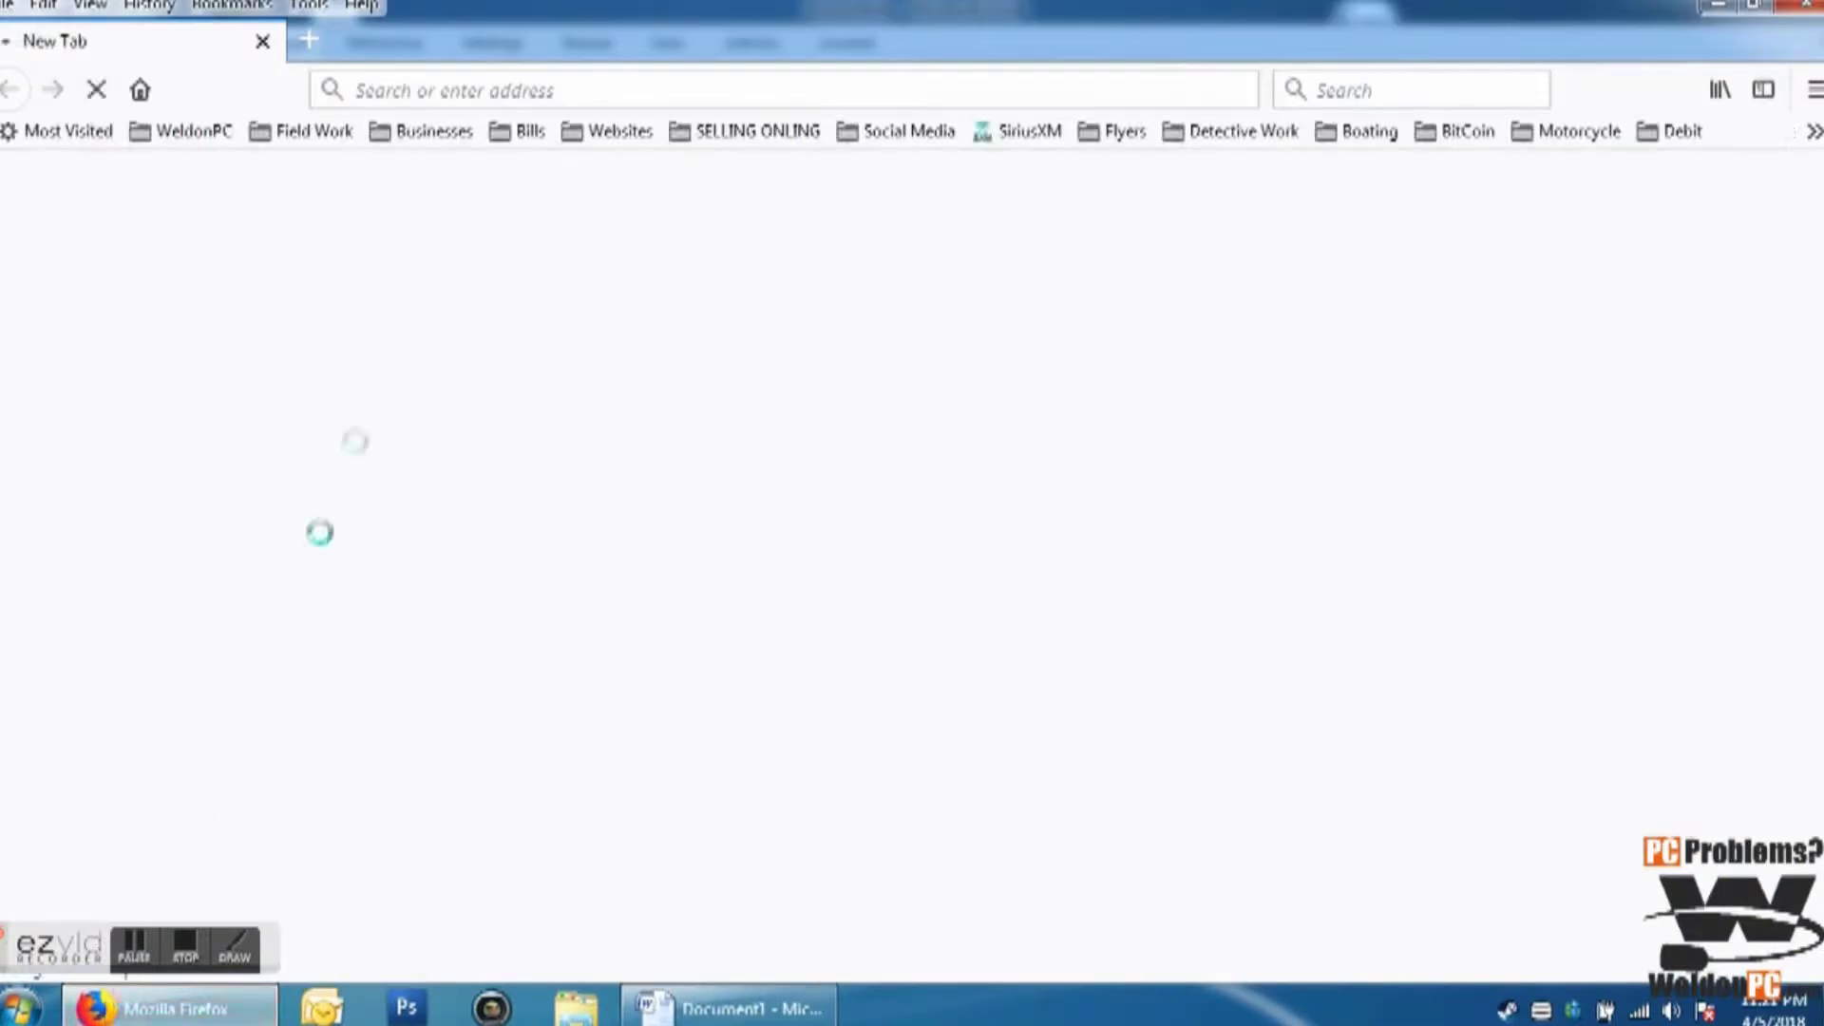
{"action": "left_click", "coordinate": [545, 89]}
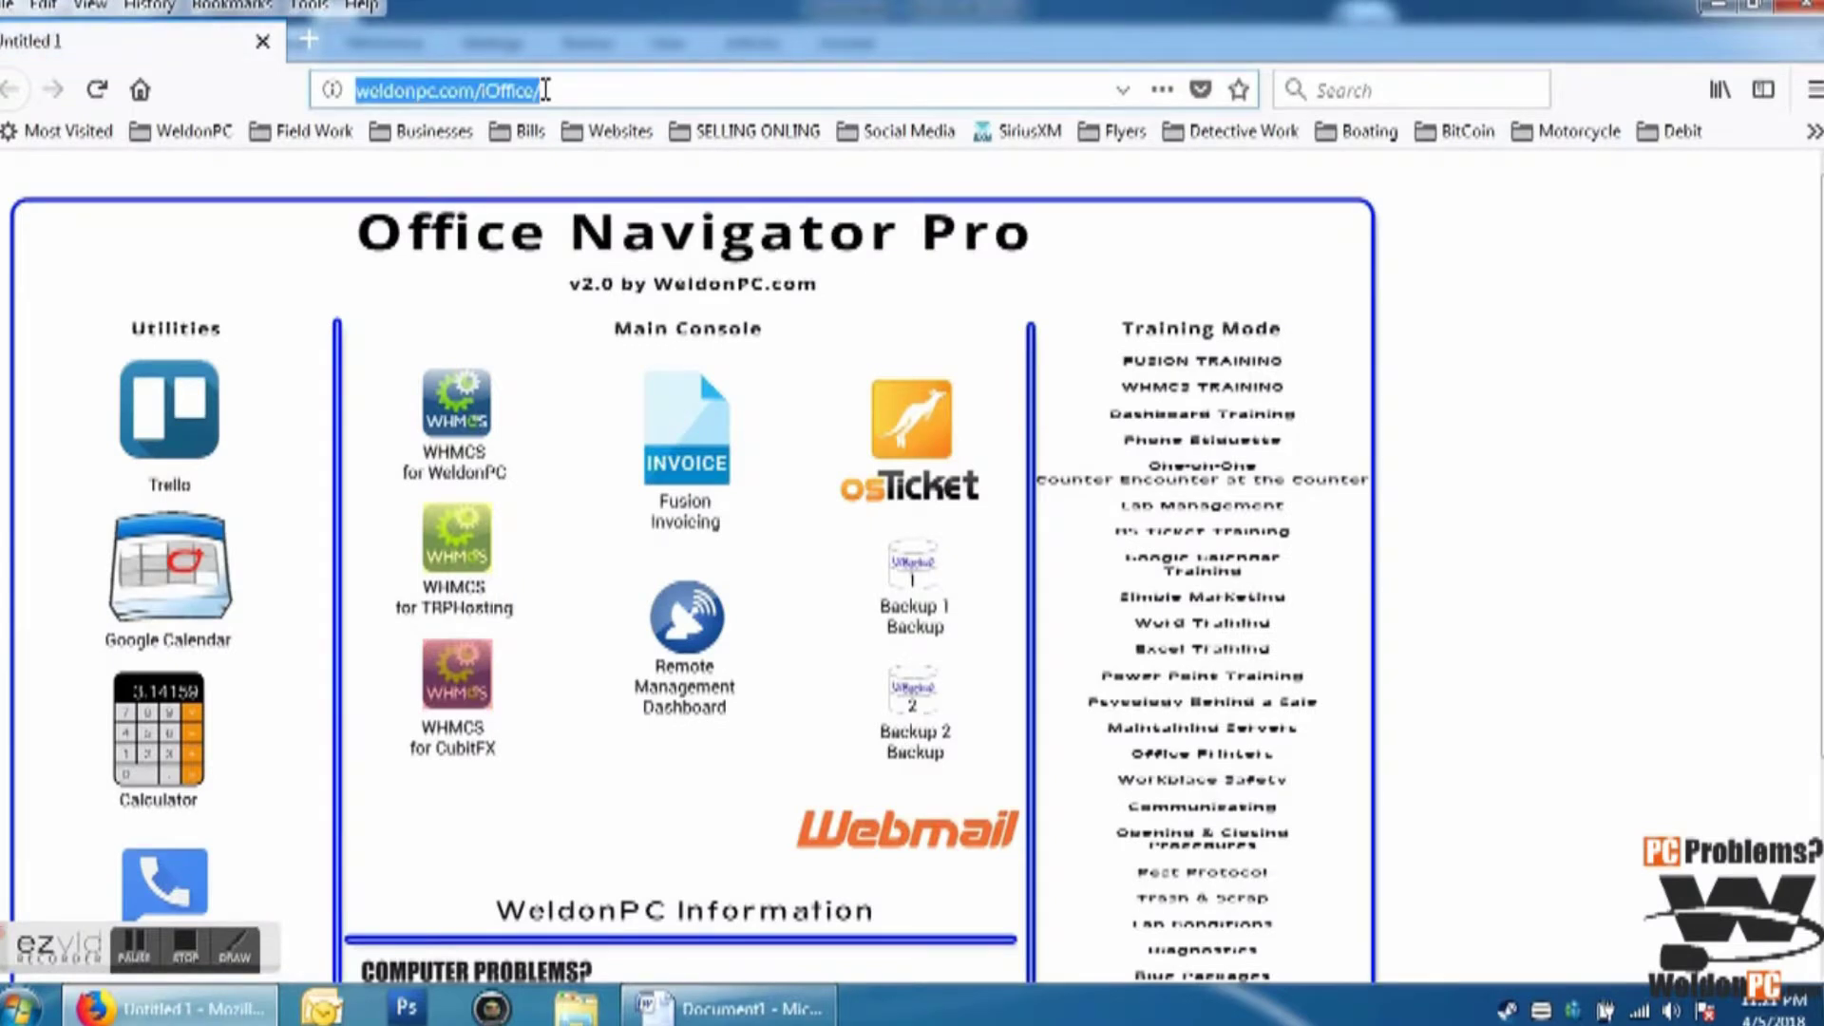
{"action": "type", "text": "google.com"}
{"action": "key", "text": "Return"}
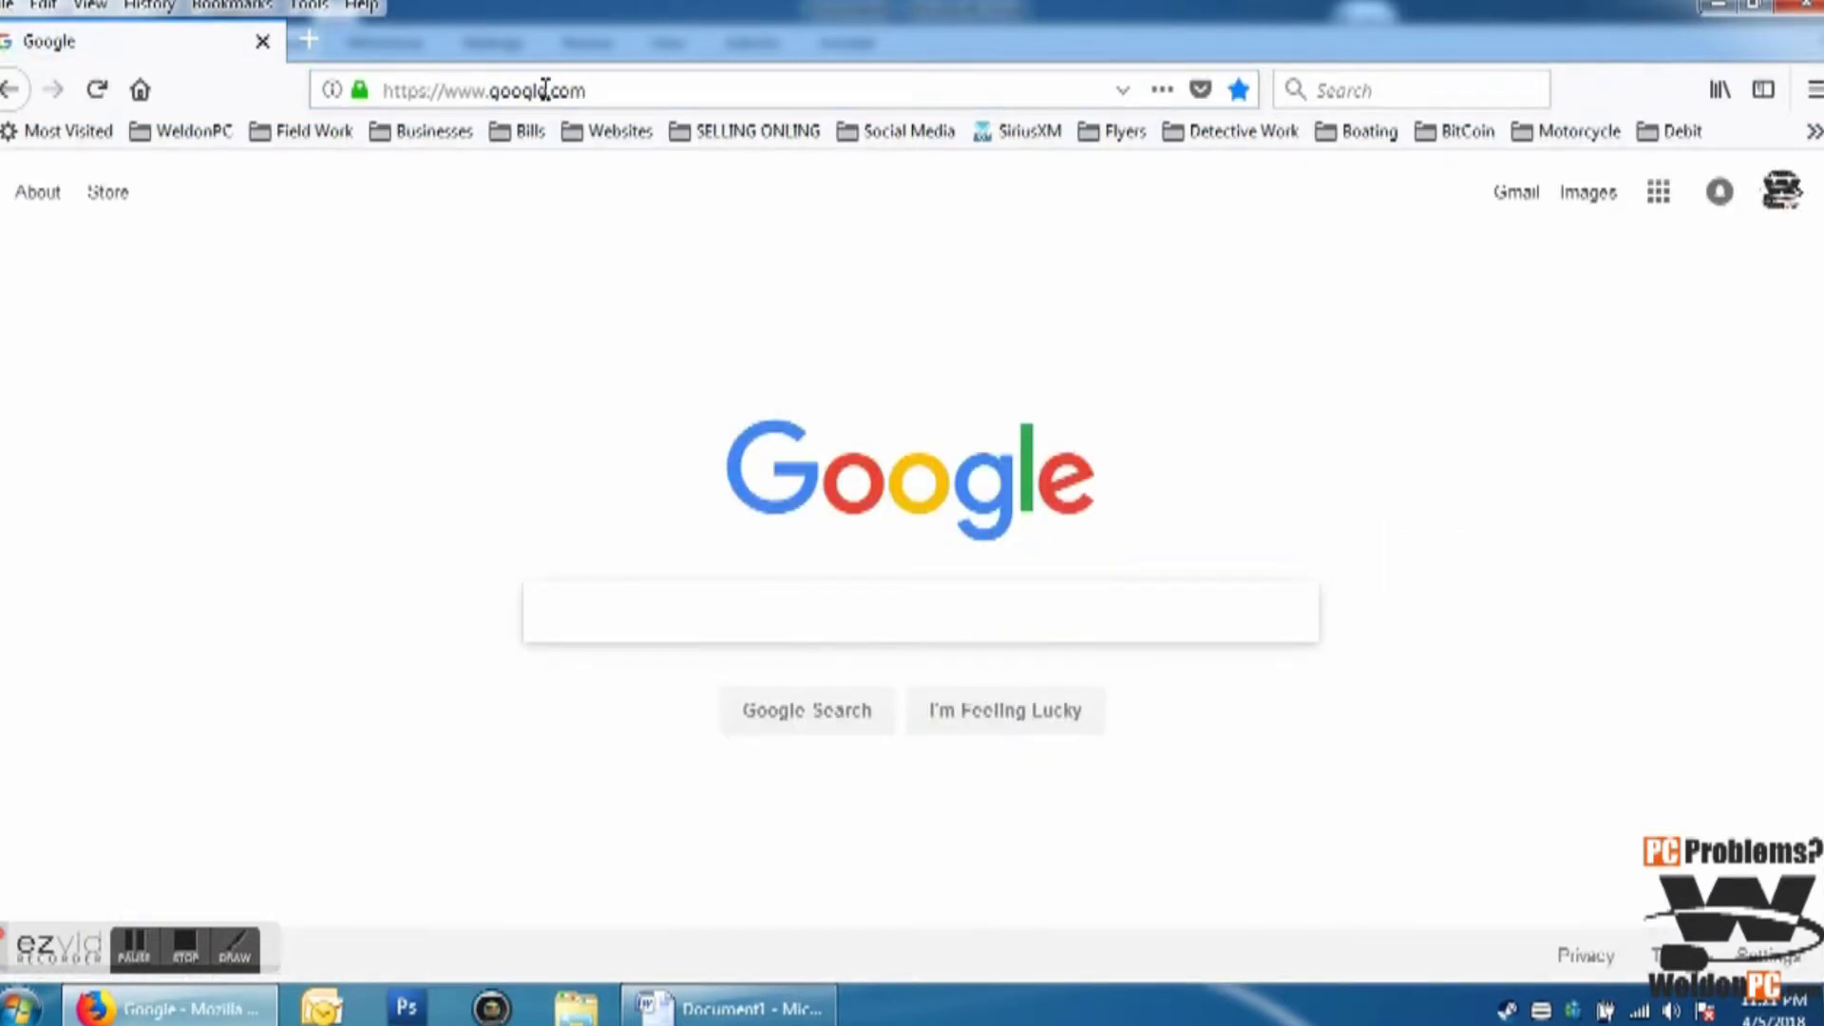
Step: Search Google for "high end sports car" and show the image results
{"action": "type", "text": "high en"}
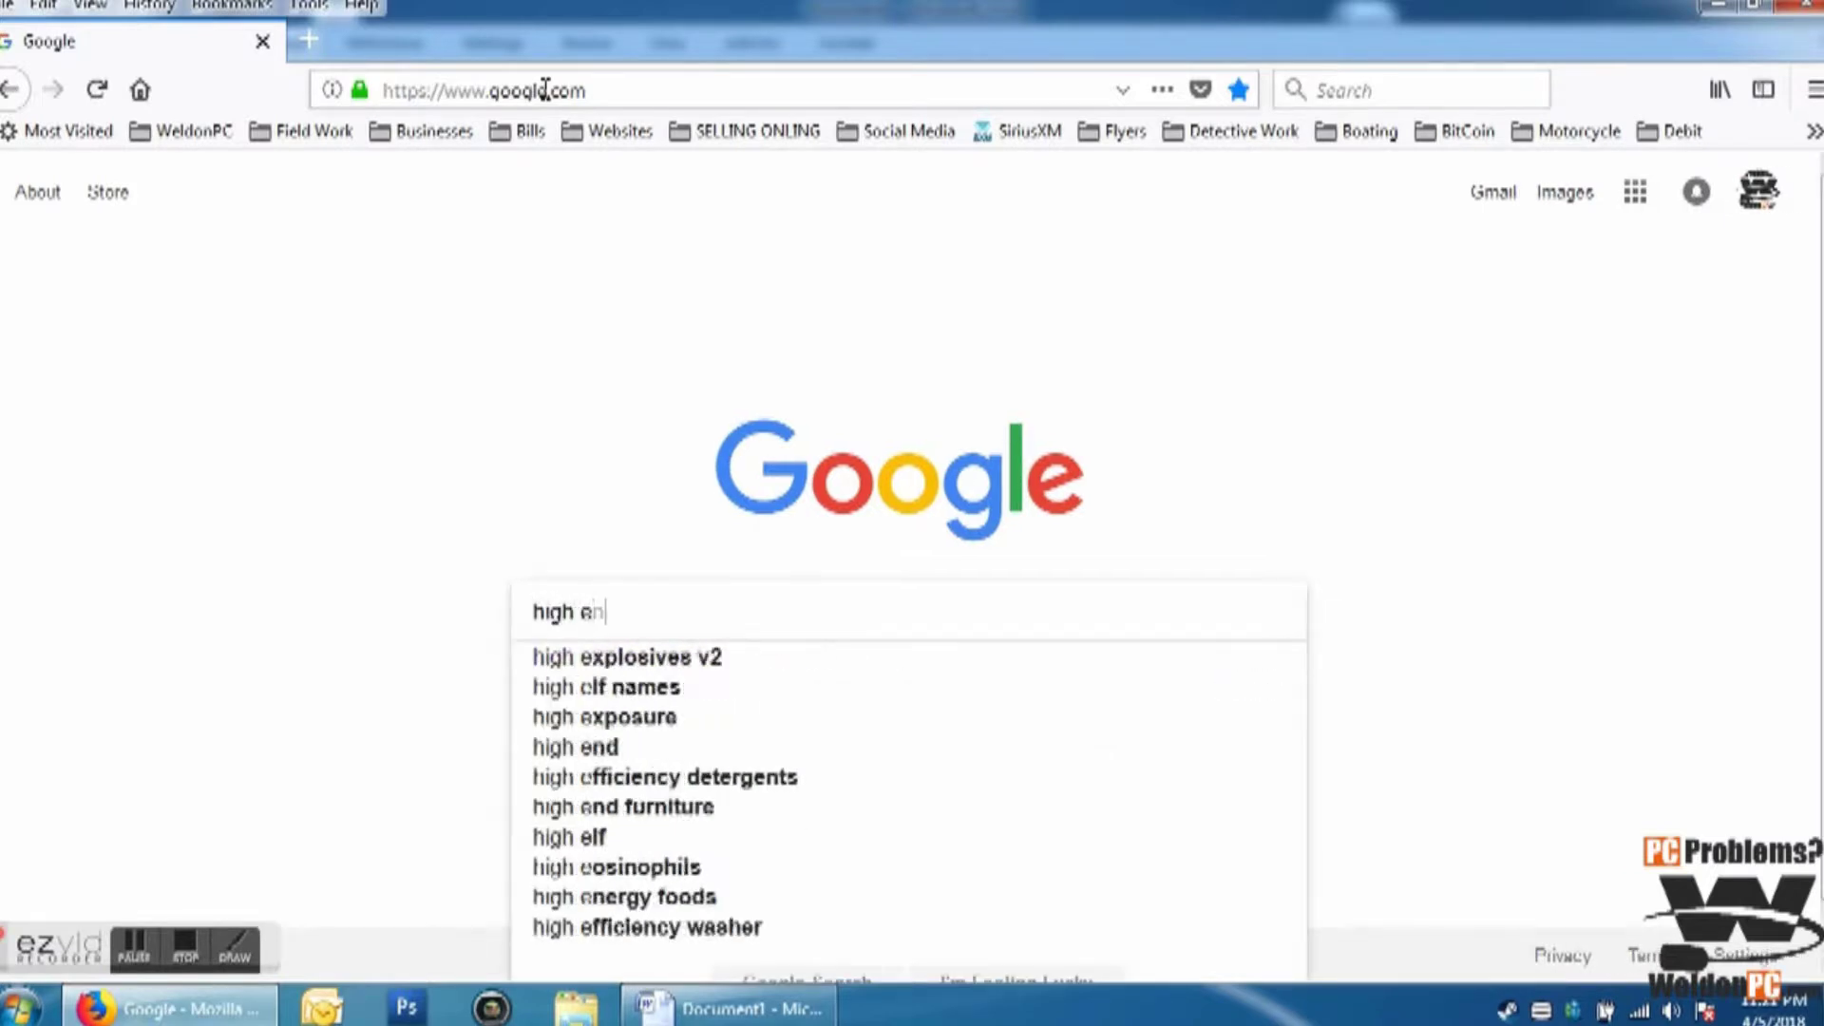
{"action": "type", "text": "d sport"}
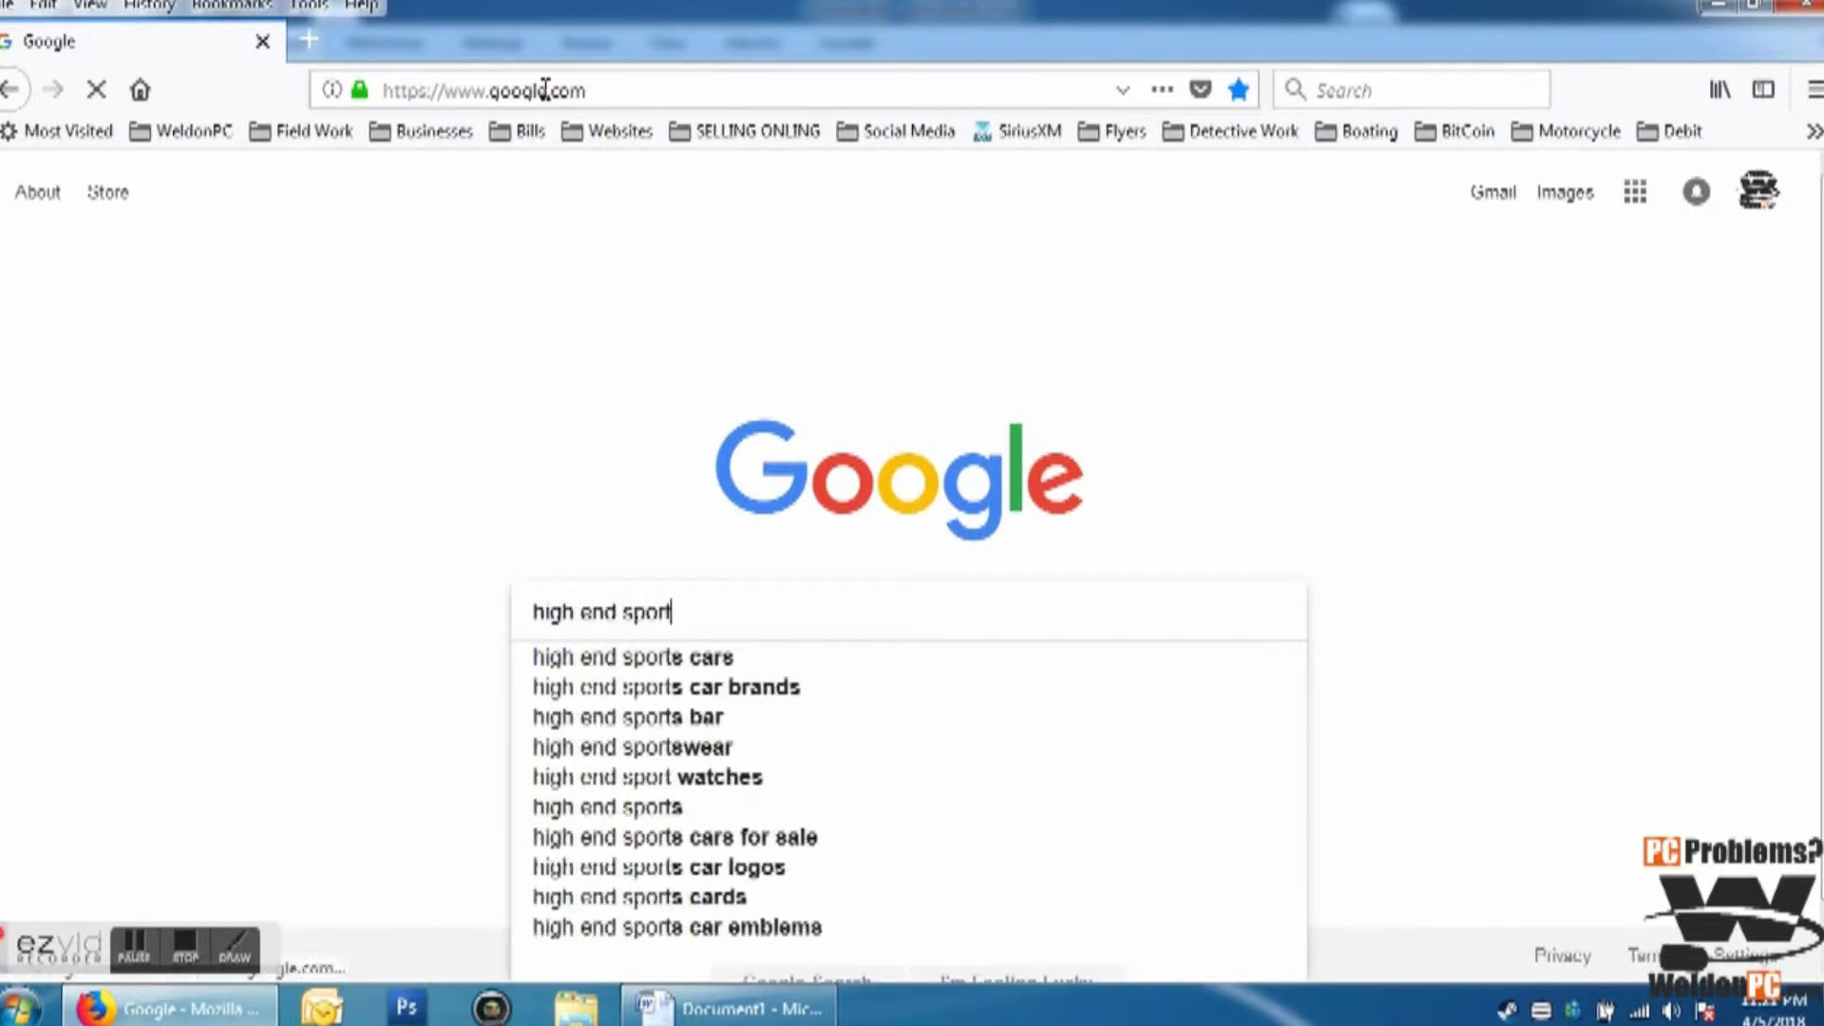
{"action": "type", "text": "s car"}
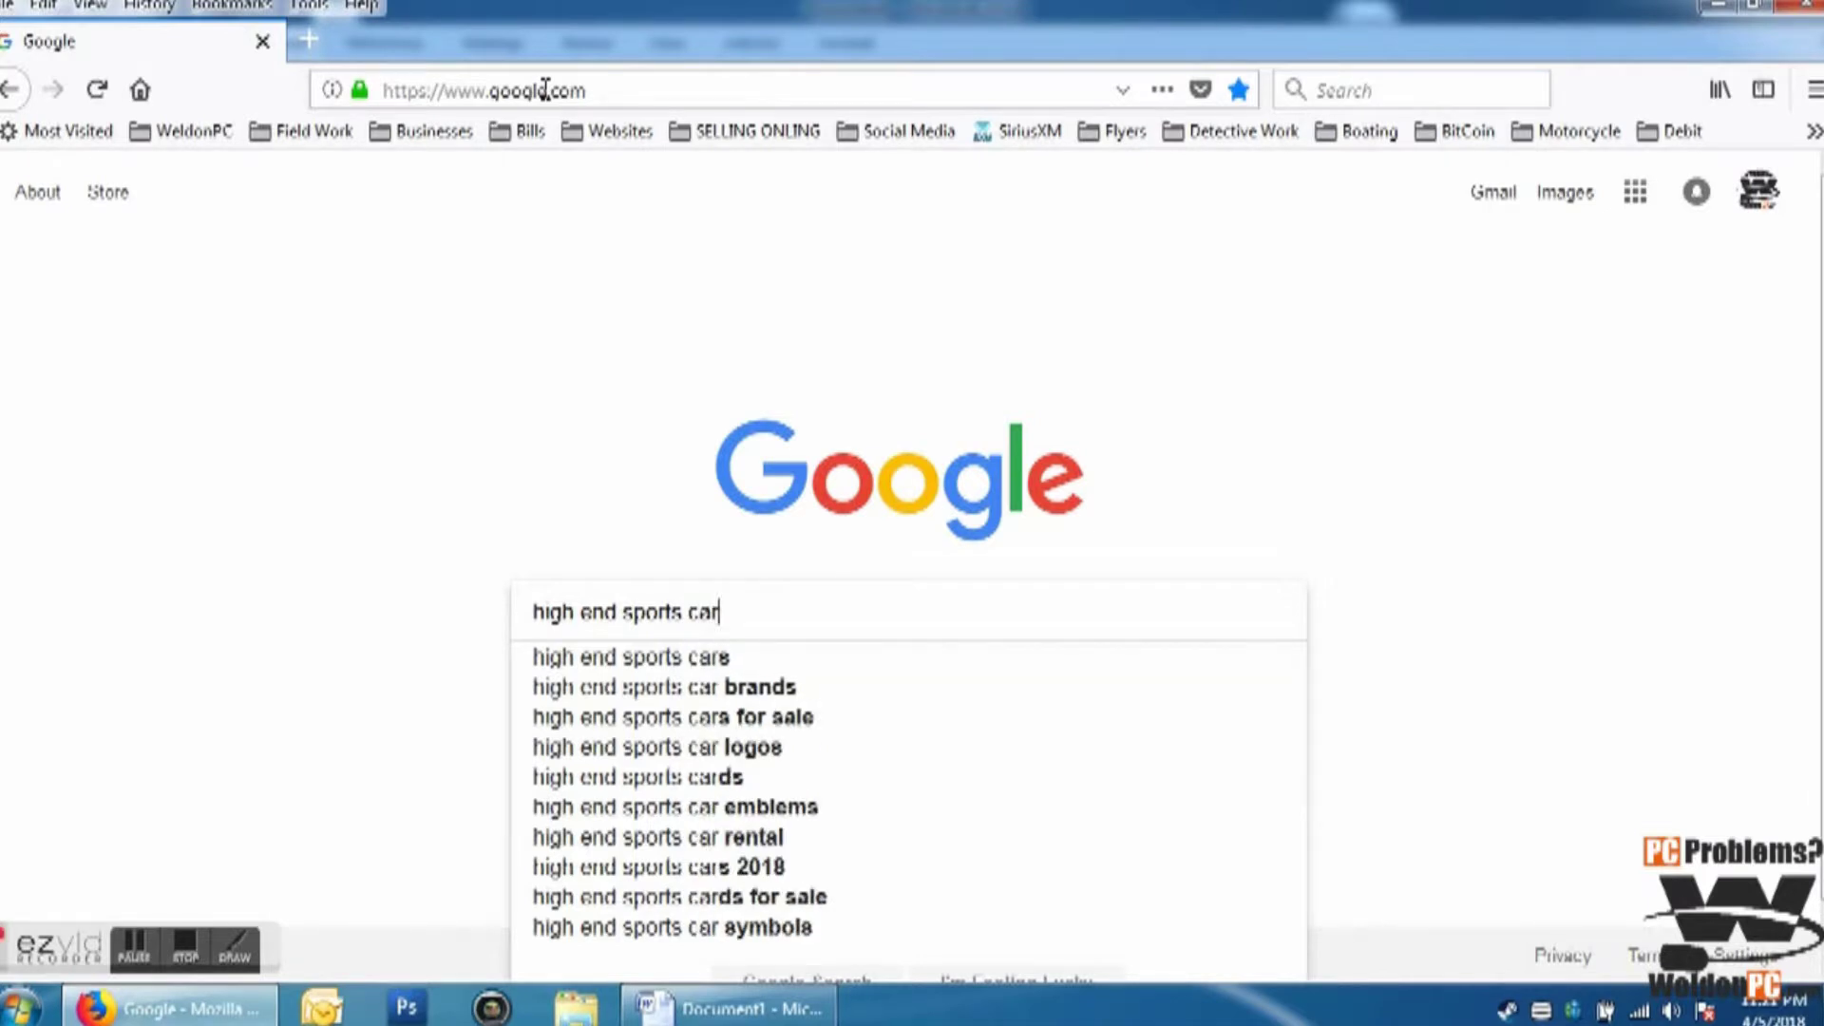
{"action": "scroll", "coordinate": [434, 383], "scroll_direction": "down", "scroll_amount": 1}
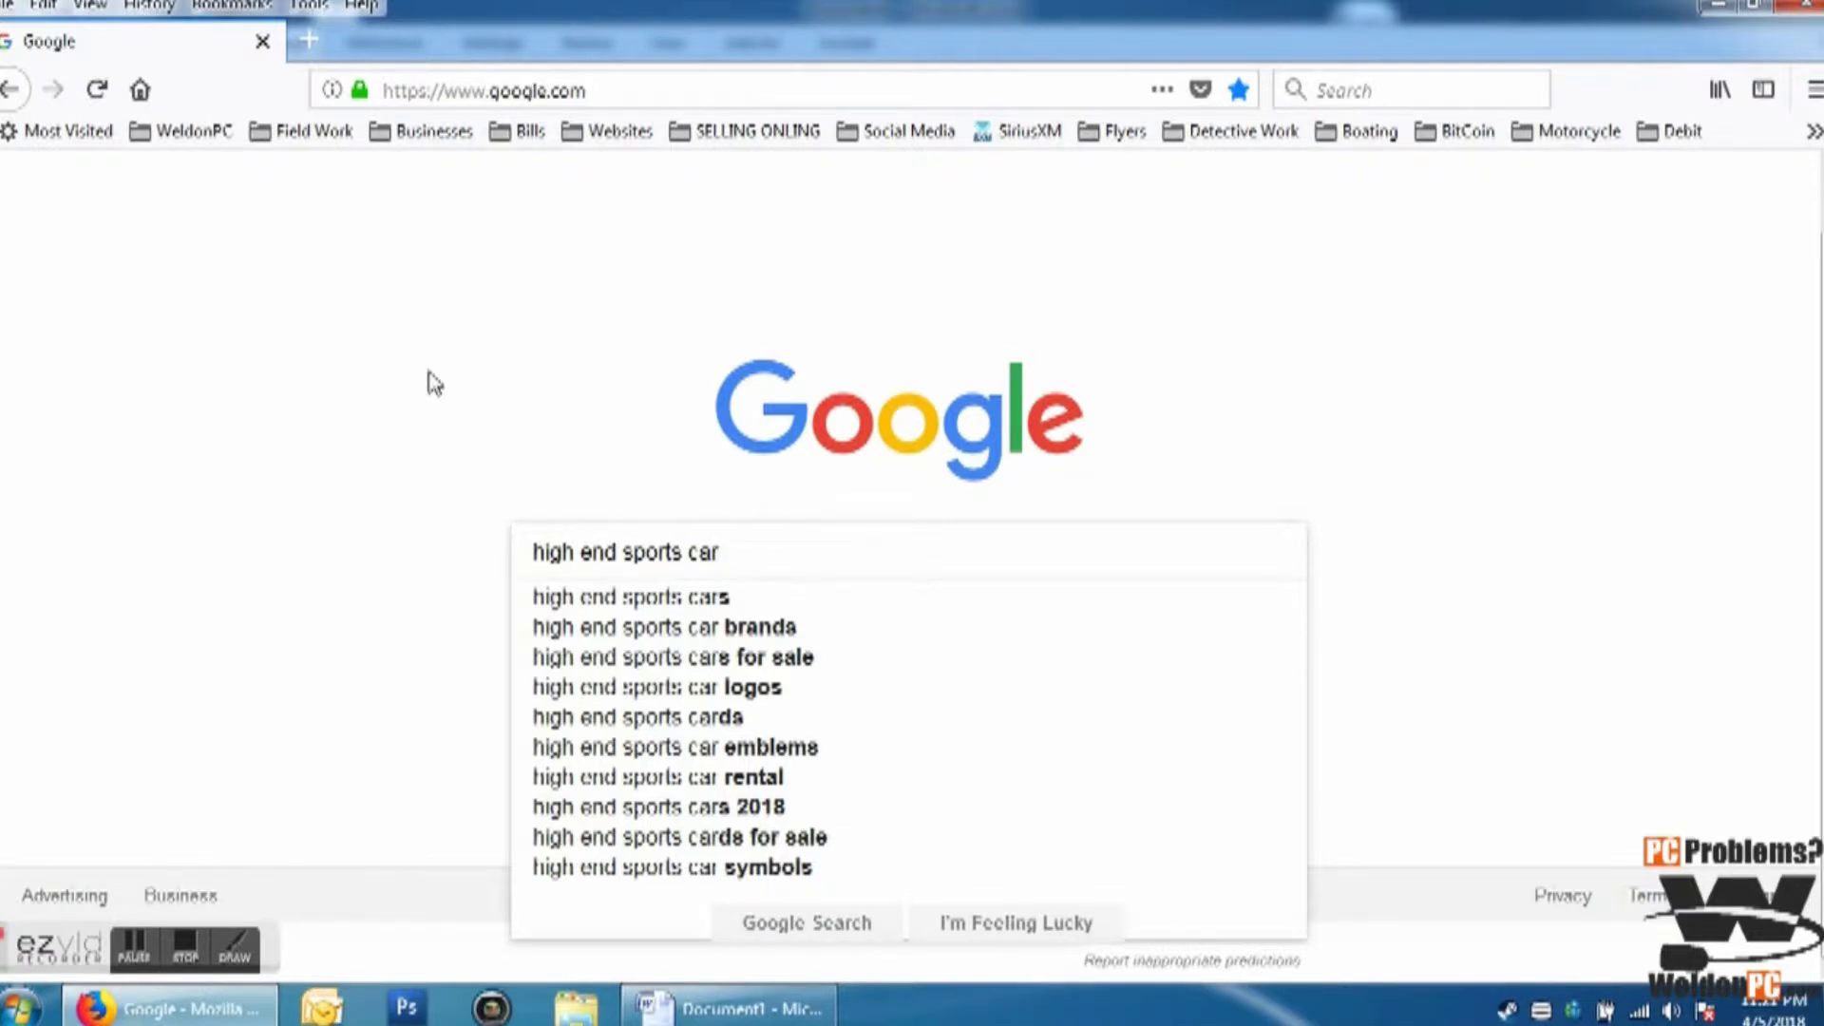
{"action": "left_click", "coordinate": [811, 927]}
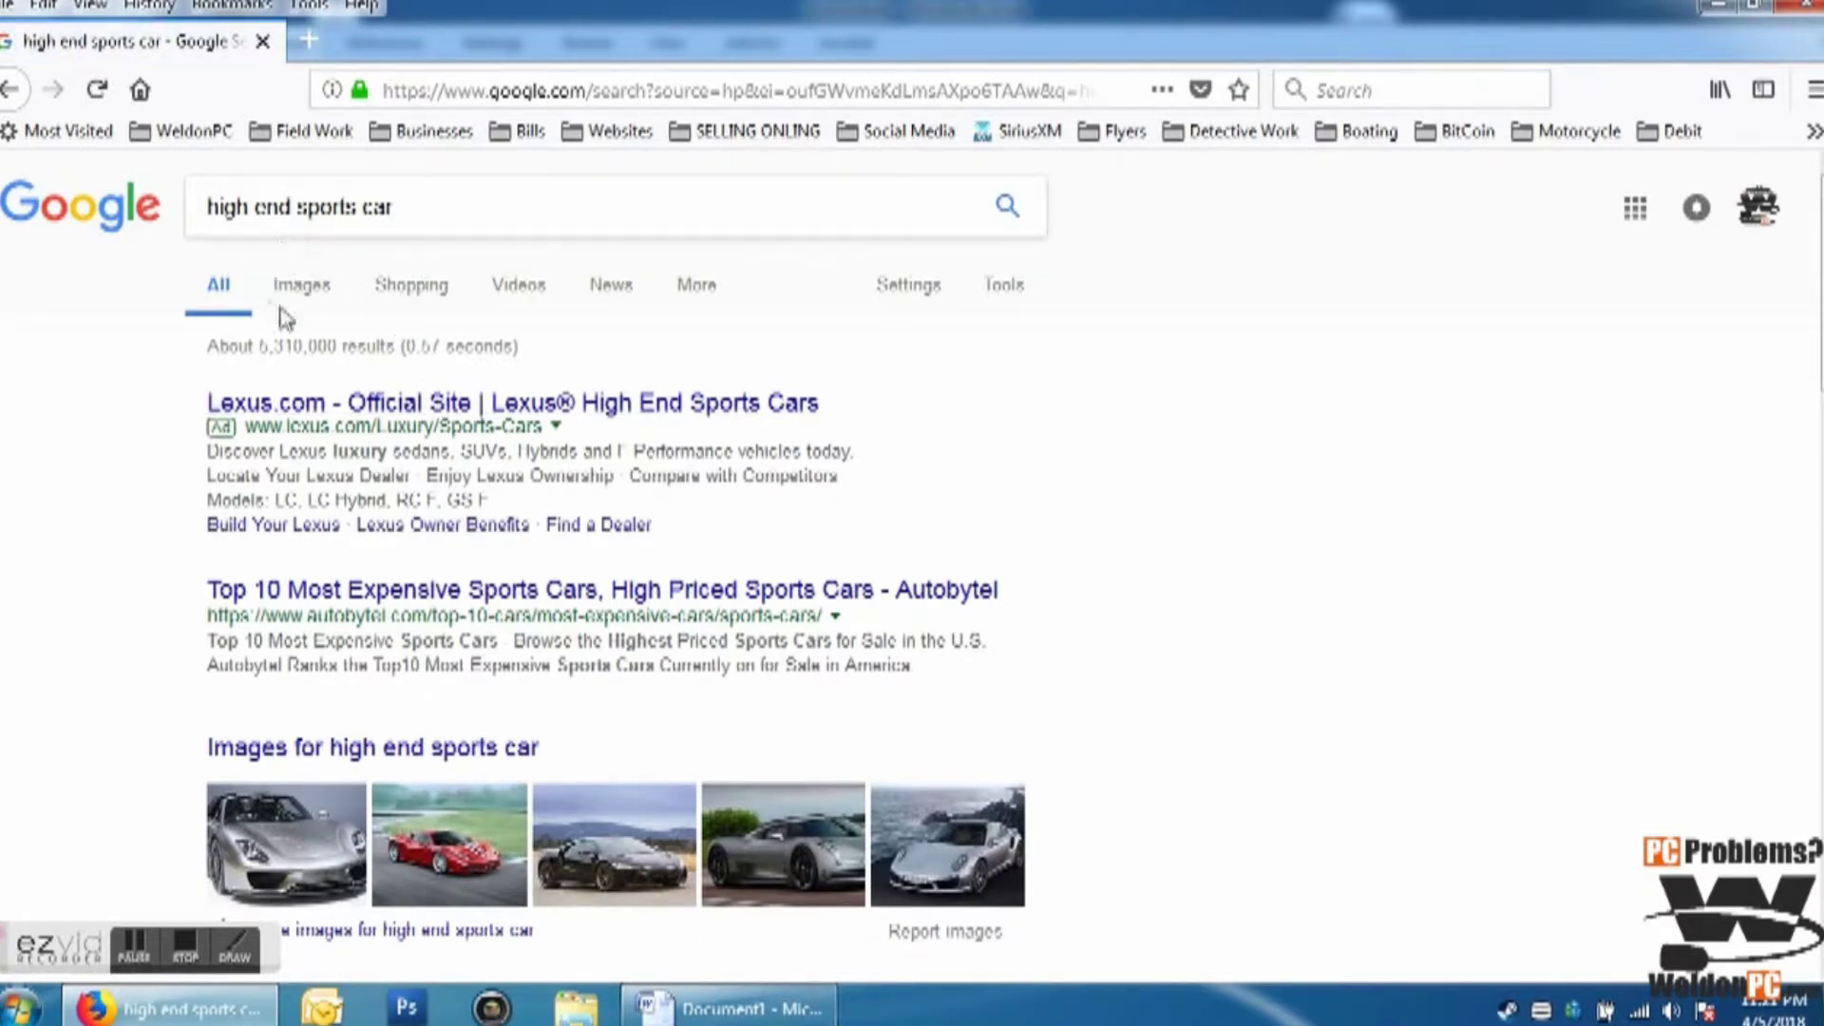
{"action": "left_click", "coordinate": [309, 295]}
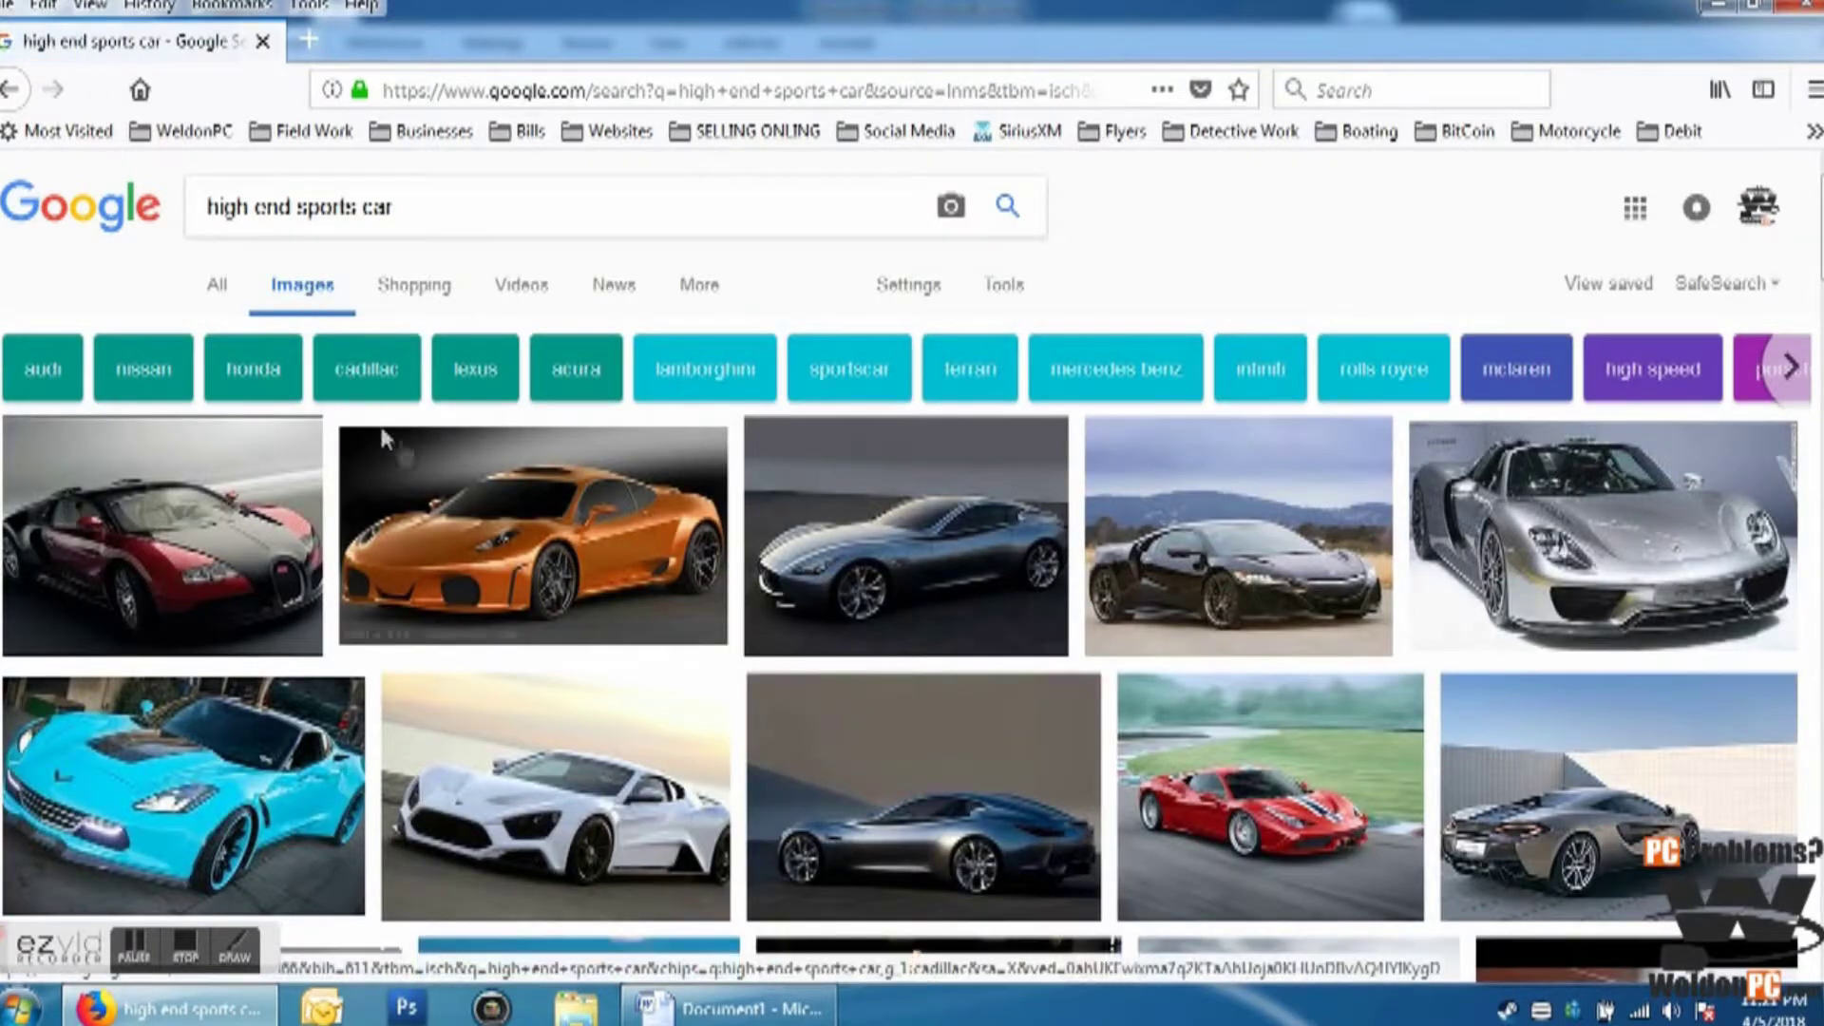
Step: Enlarge the silver Infiniti sports car from the Geeky Gadgets image result and copy the image
{"action": "scroll", "coordinate": [908, 570], "scroll_direction": "down", "scroll_amount": 3}
{"action": "scroll", "coordinate": [910, 580], "scroll_direction": "down", "scroll_amount": 5}
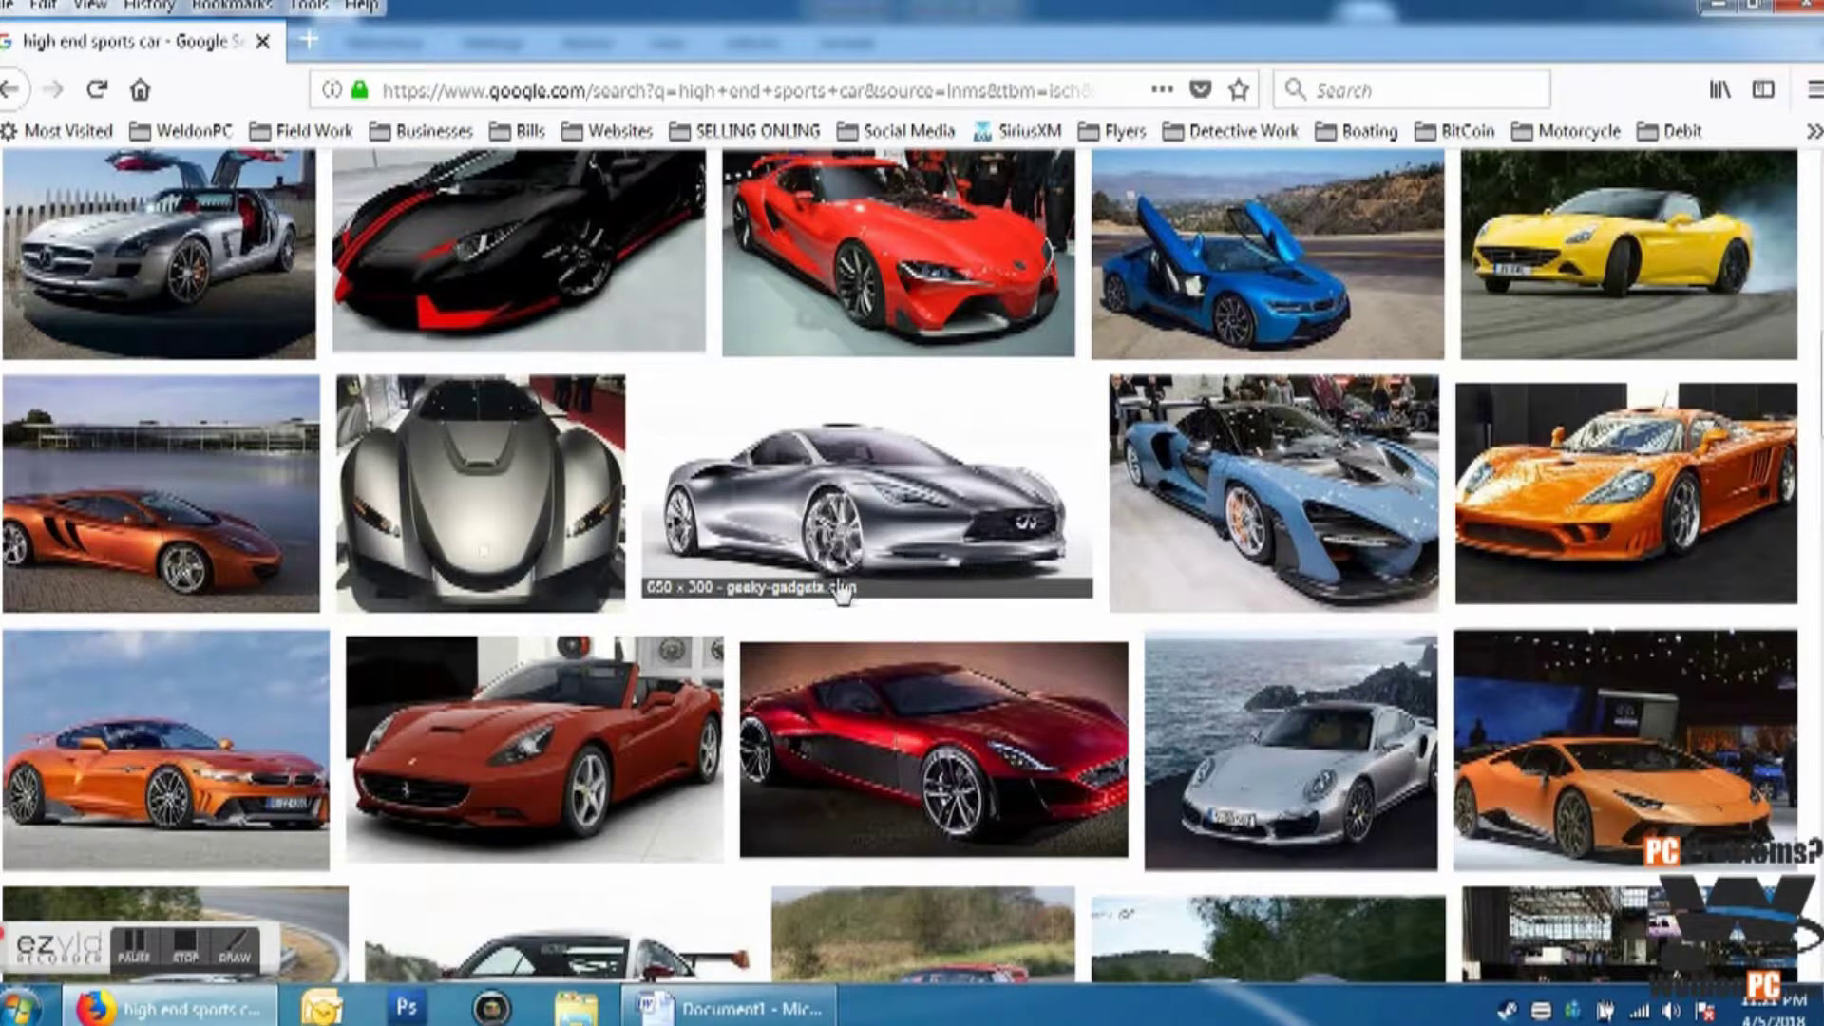
{"action": "left_click", "coordinate": [781, 529]}
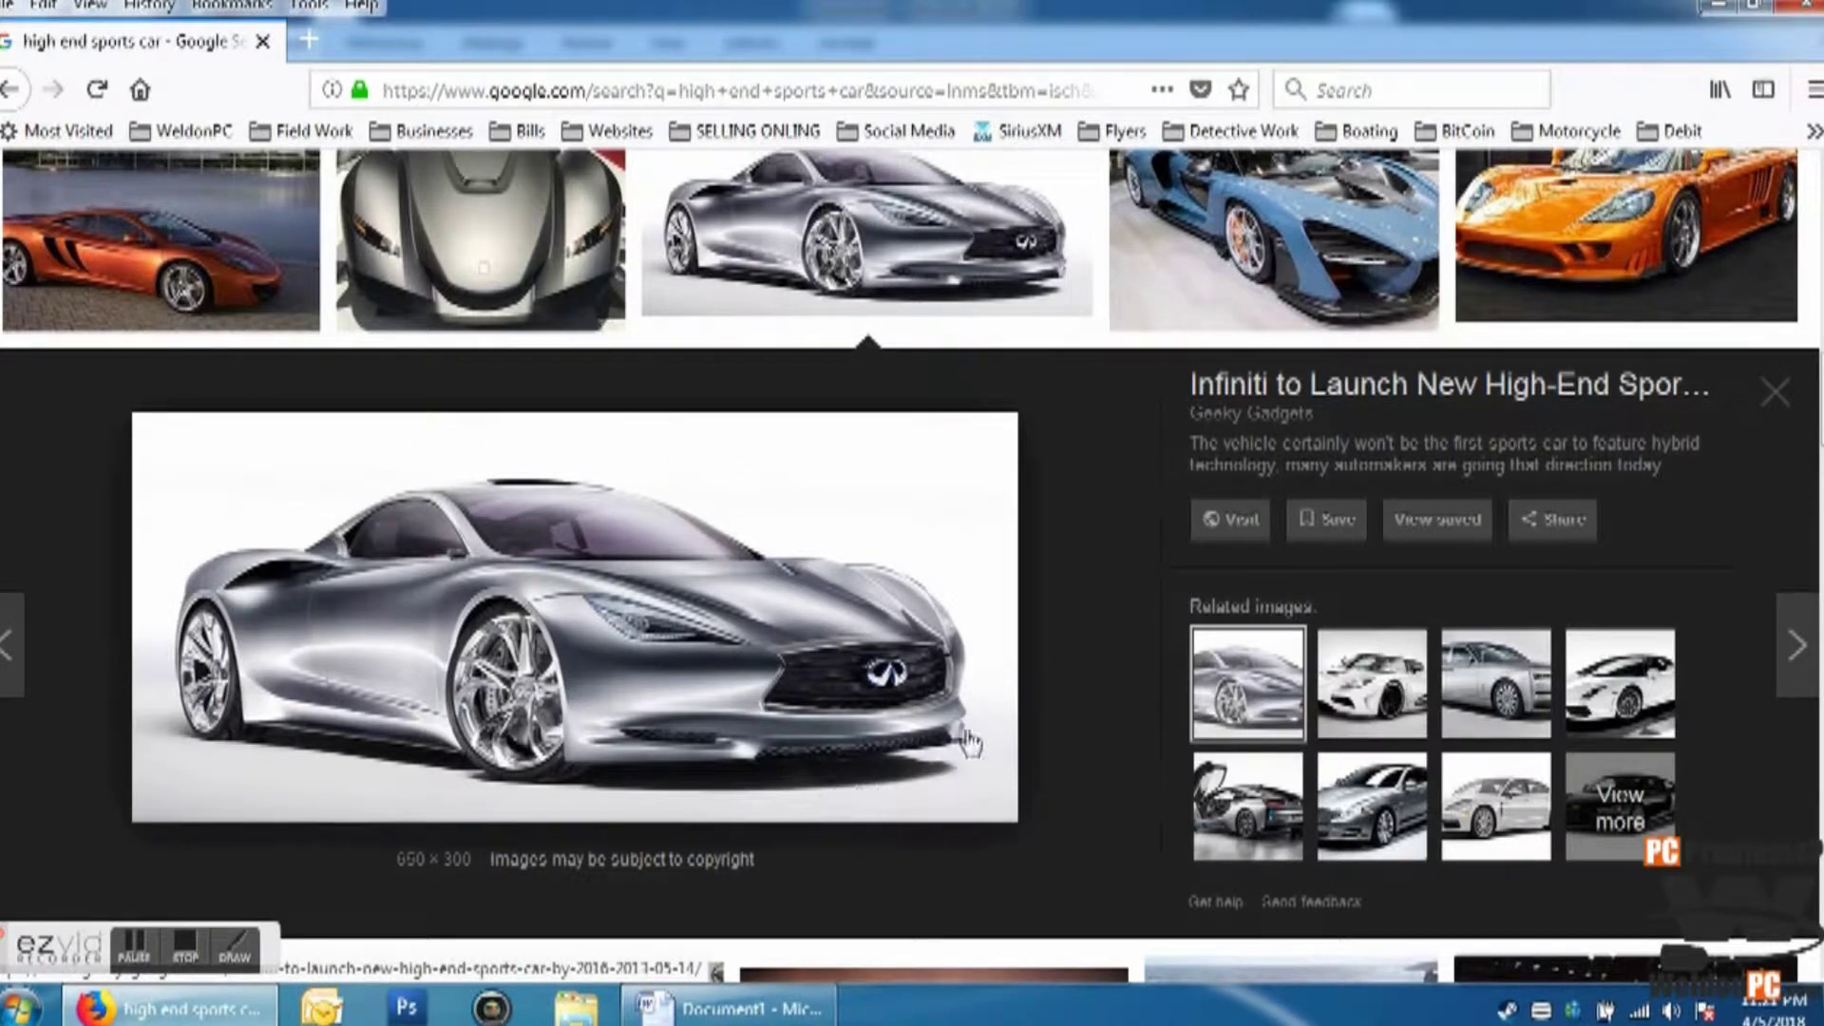
{"action": "right_click", "coordinate": [917, 480]}
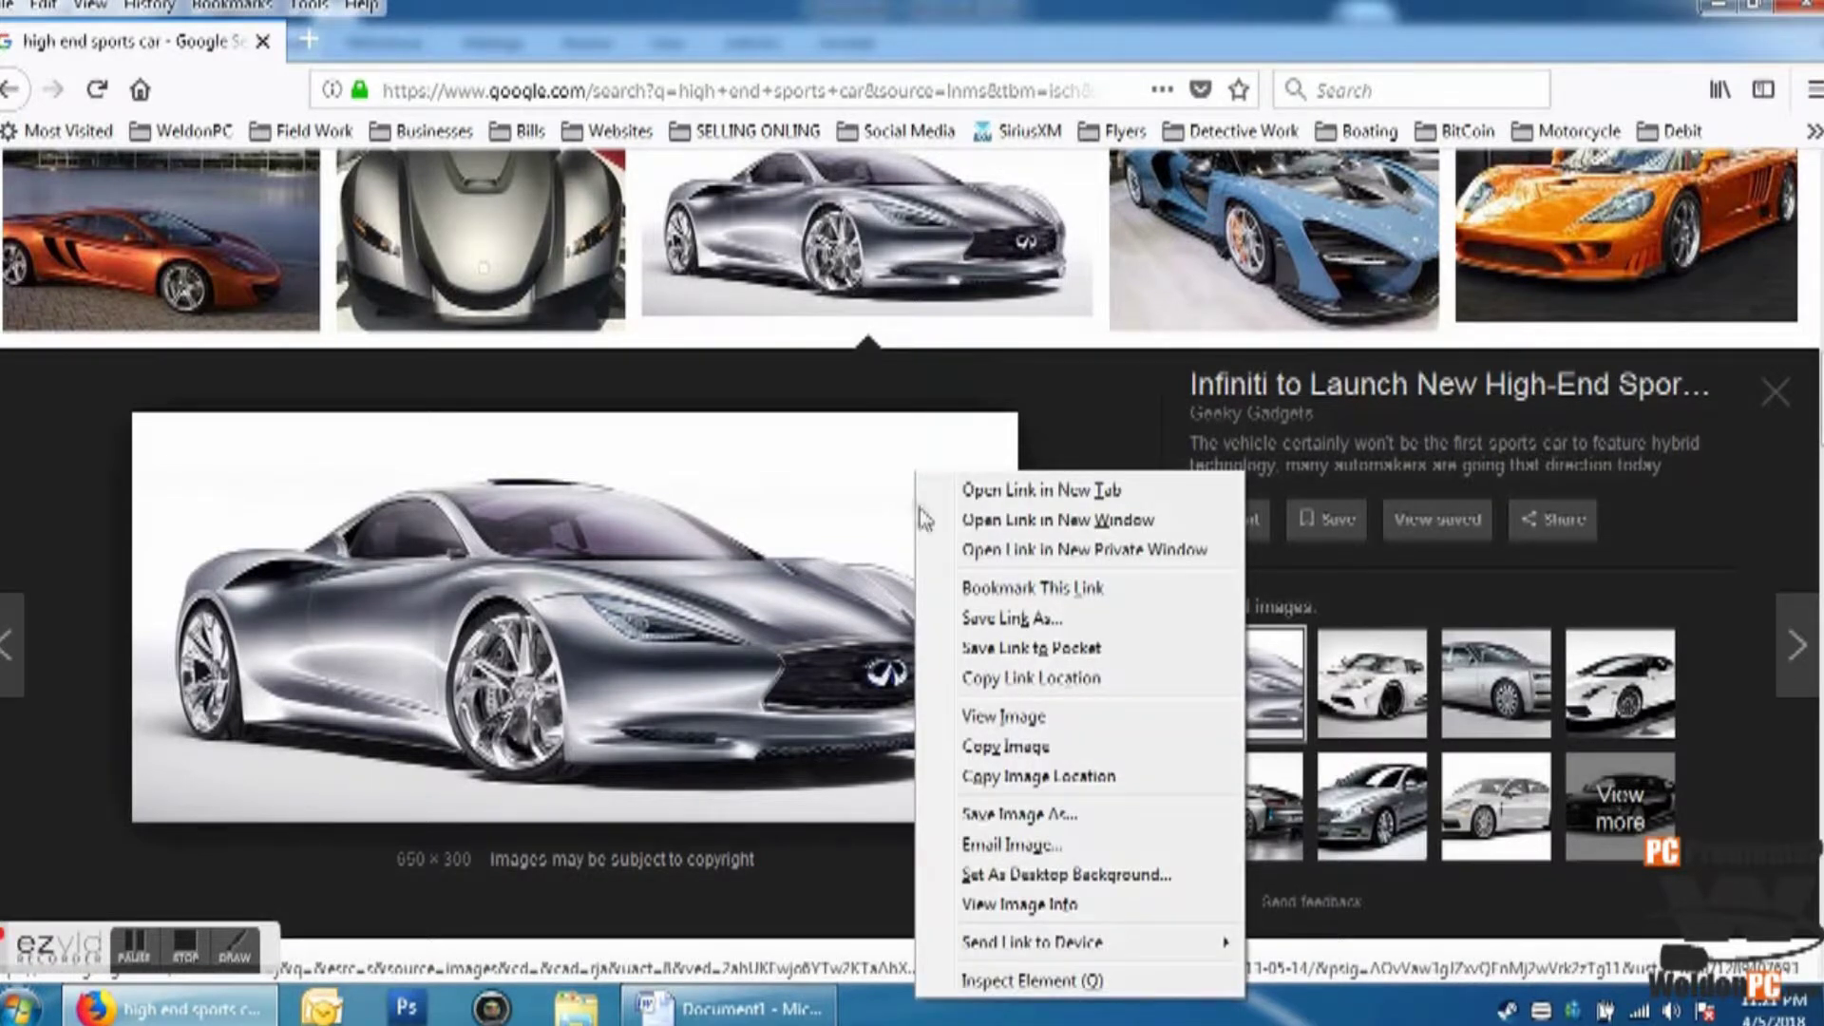
{"action": "left_click", "coordinate": [1049, 750]}
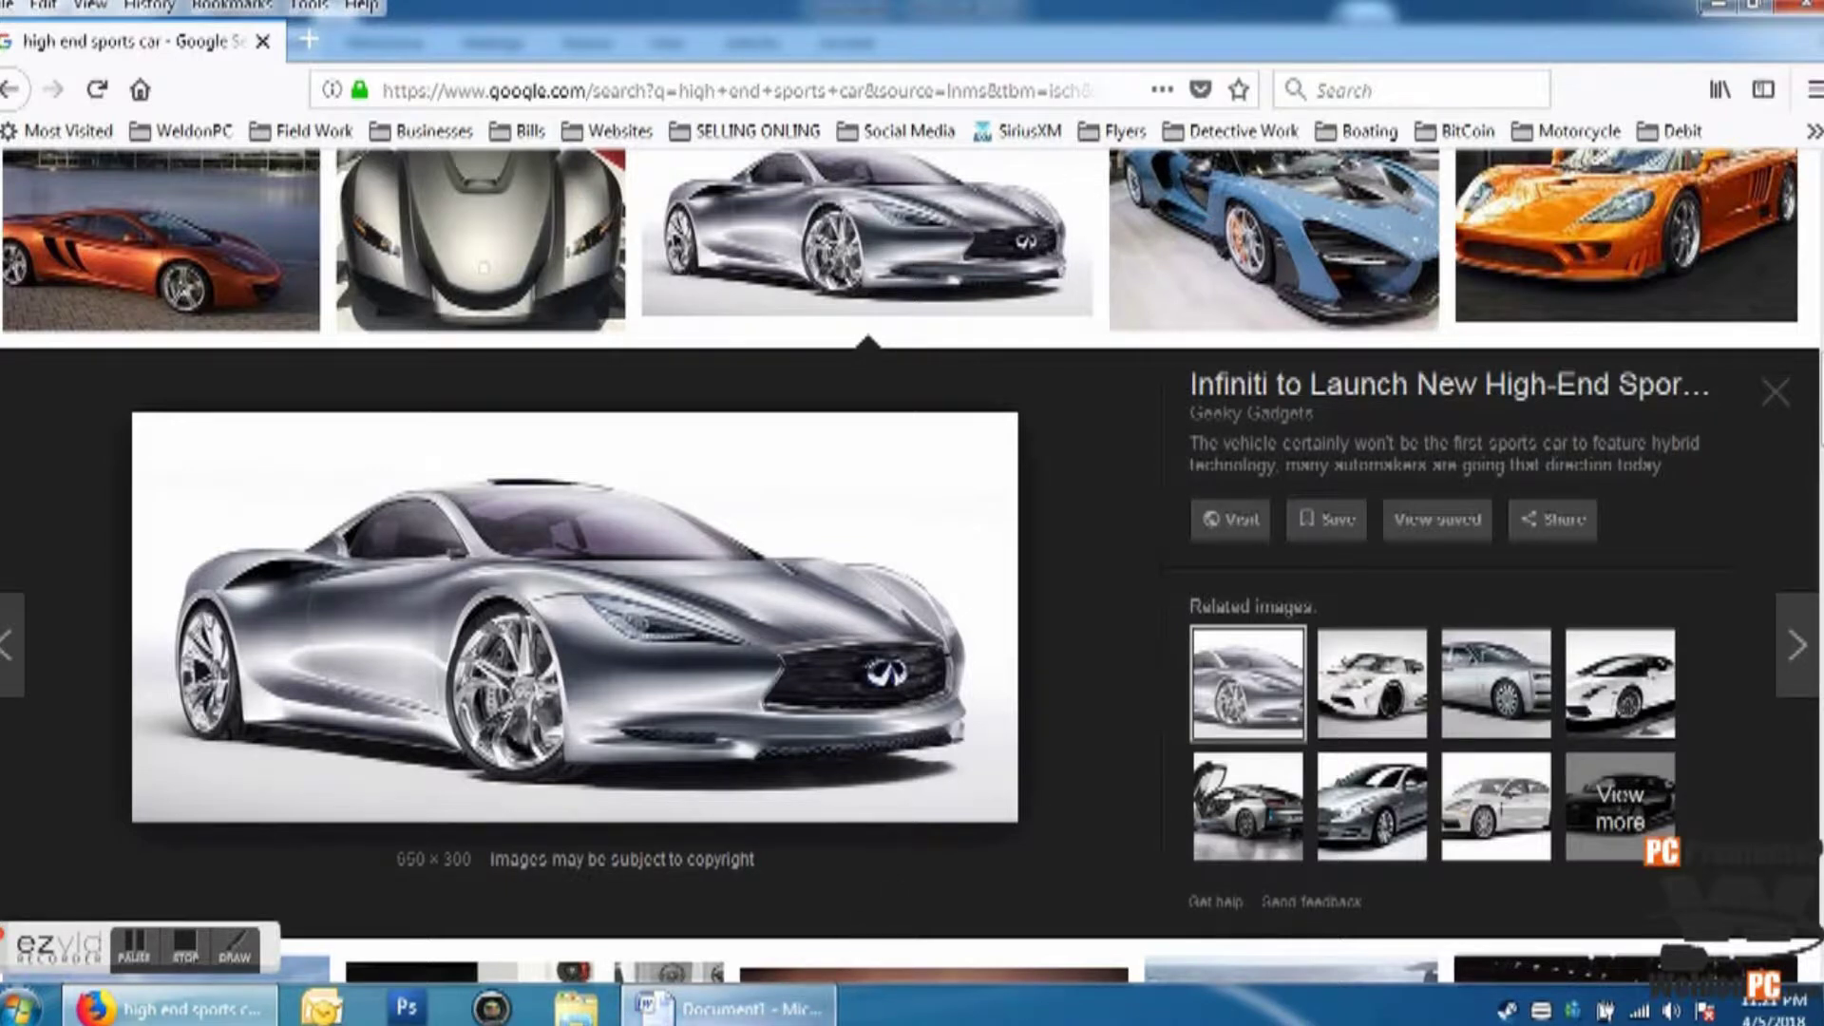
Step: Switch to the Word document and paste the car picture on a new line below the "Inserting a PICTURE from GOOGLE!" text
{"action": "left_click", "coordinate": [704, 1015]}
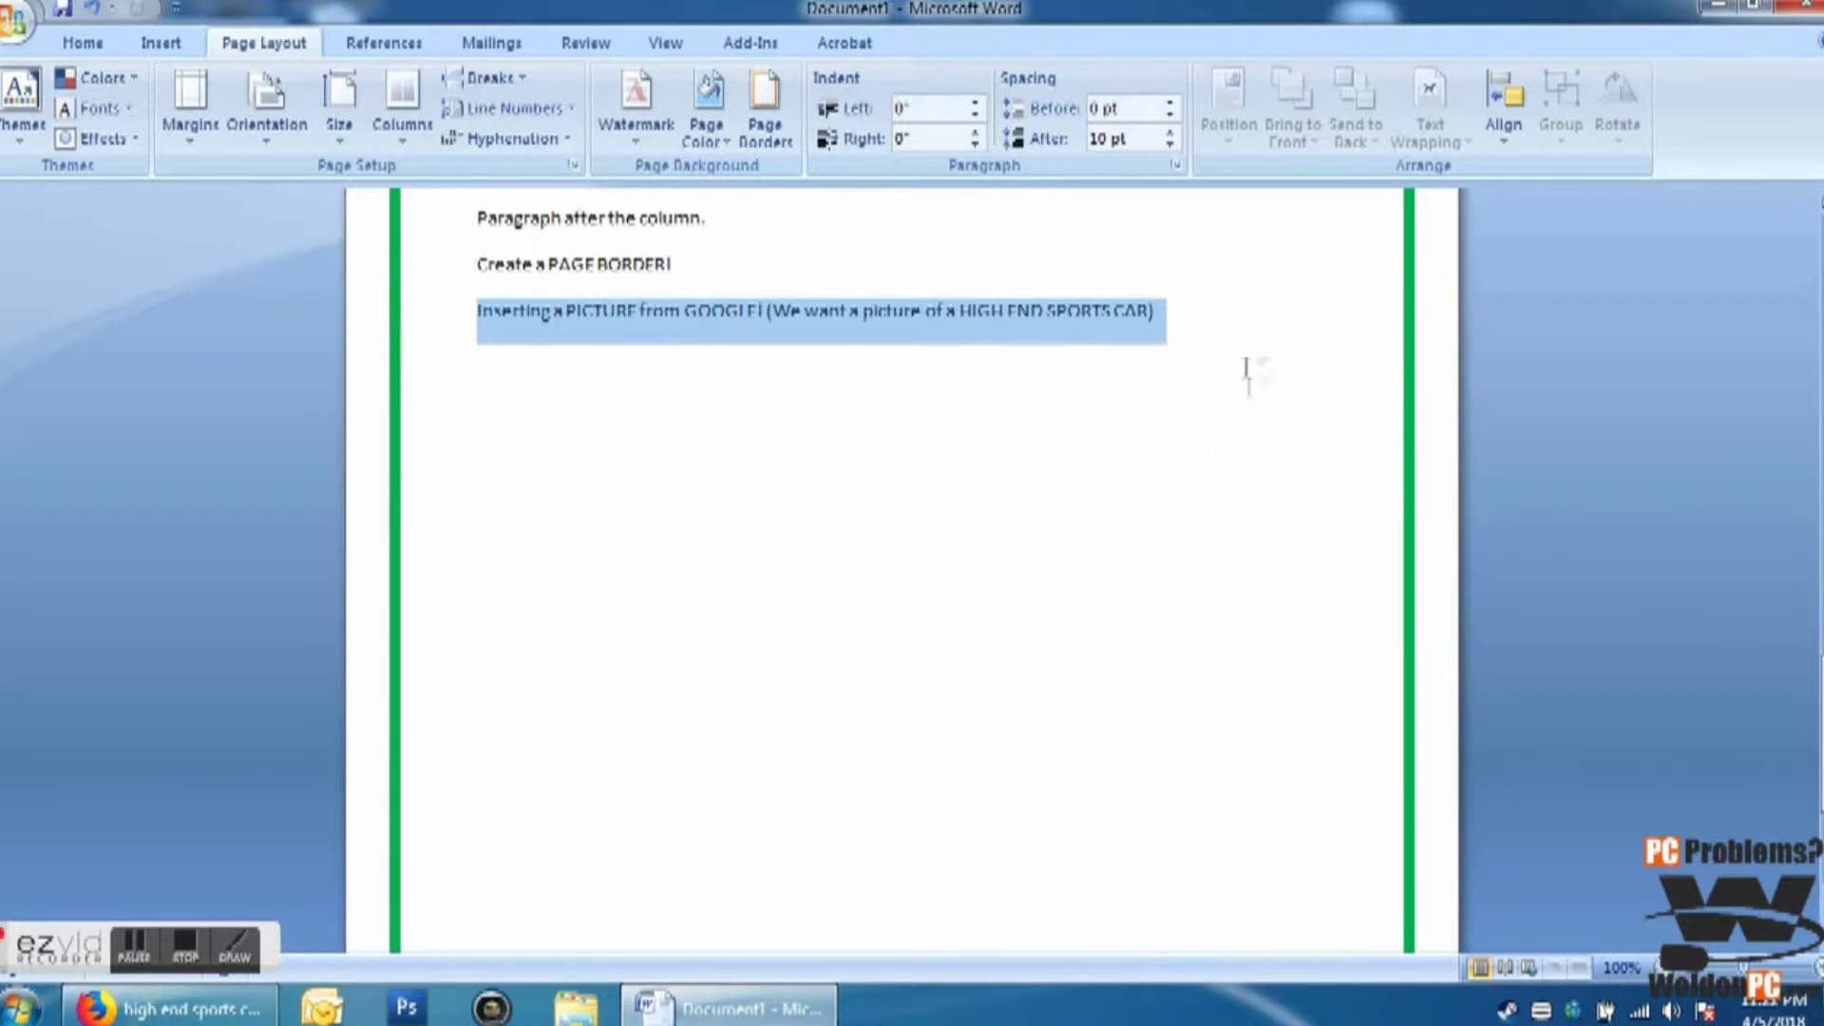
{"action": "left_click", "coordinate": [1233, 327]}
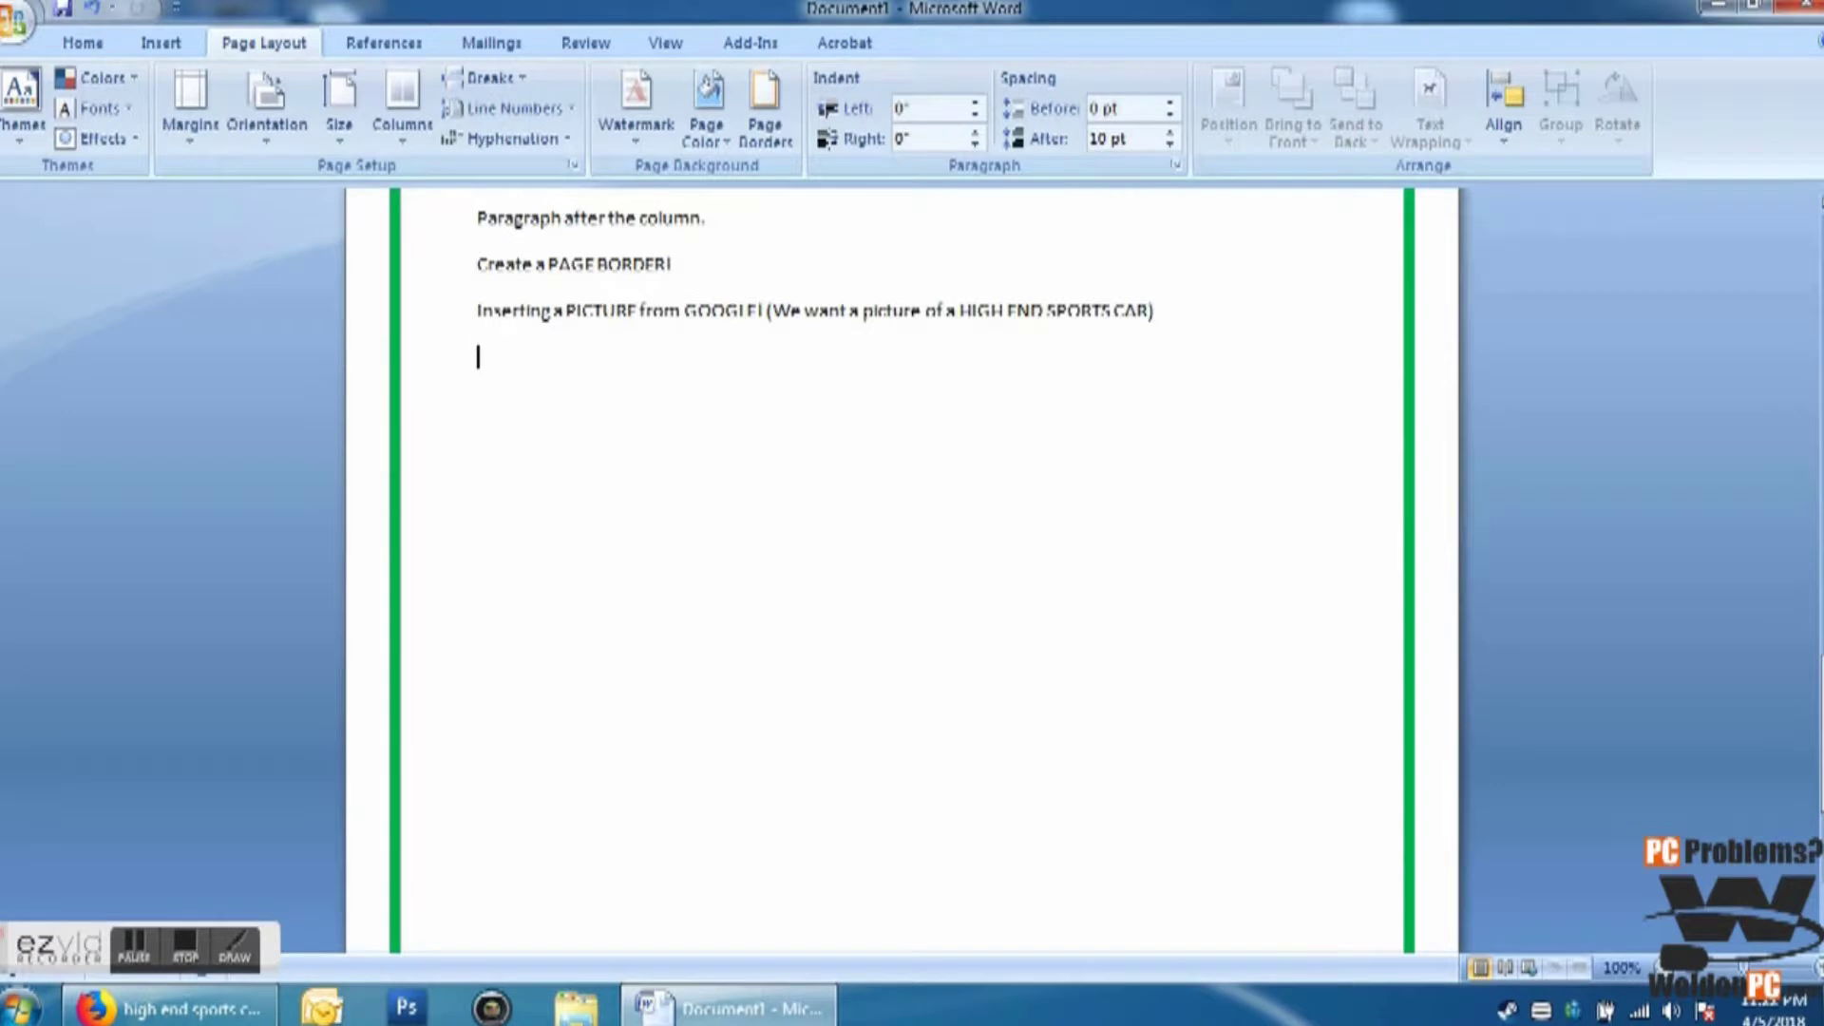
{"action": "key", "text": "Return"}
{"action": "right_click", "coordinate": [489, 361]}
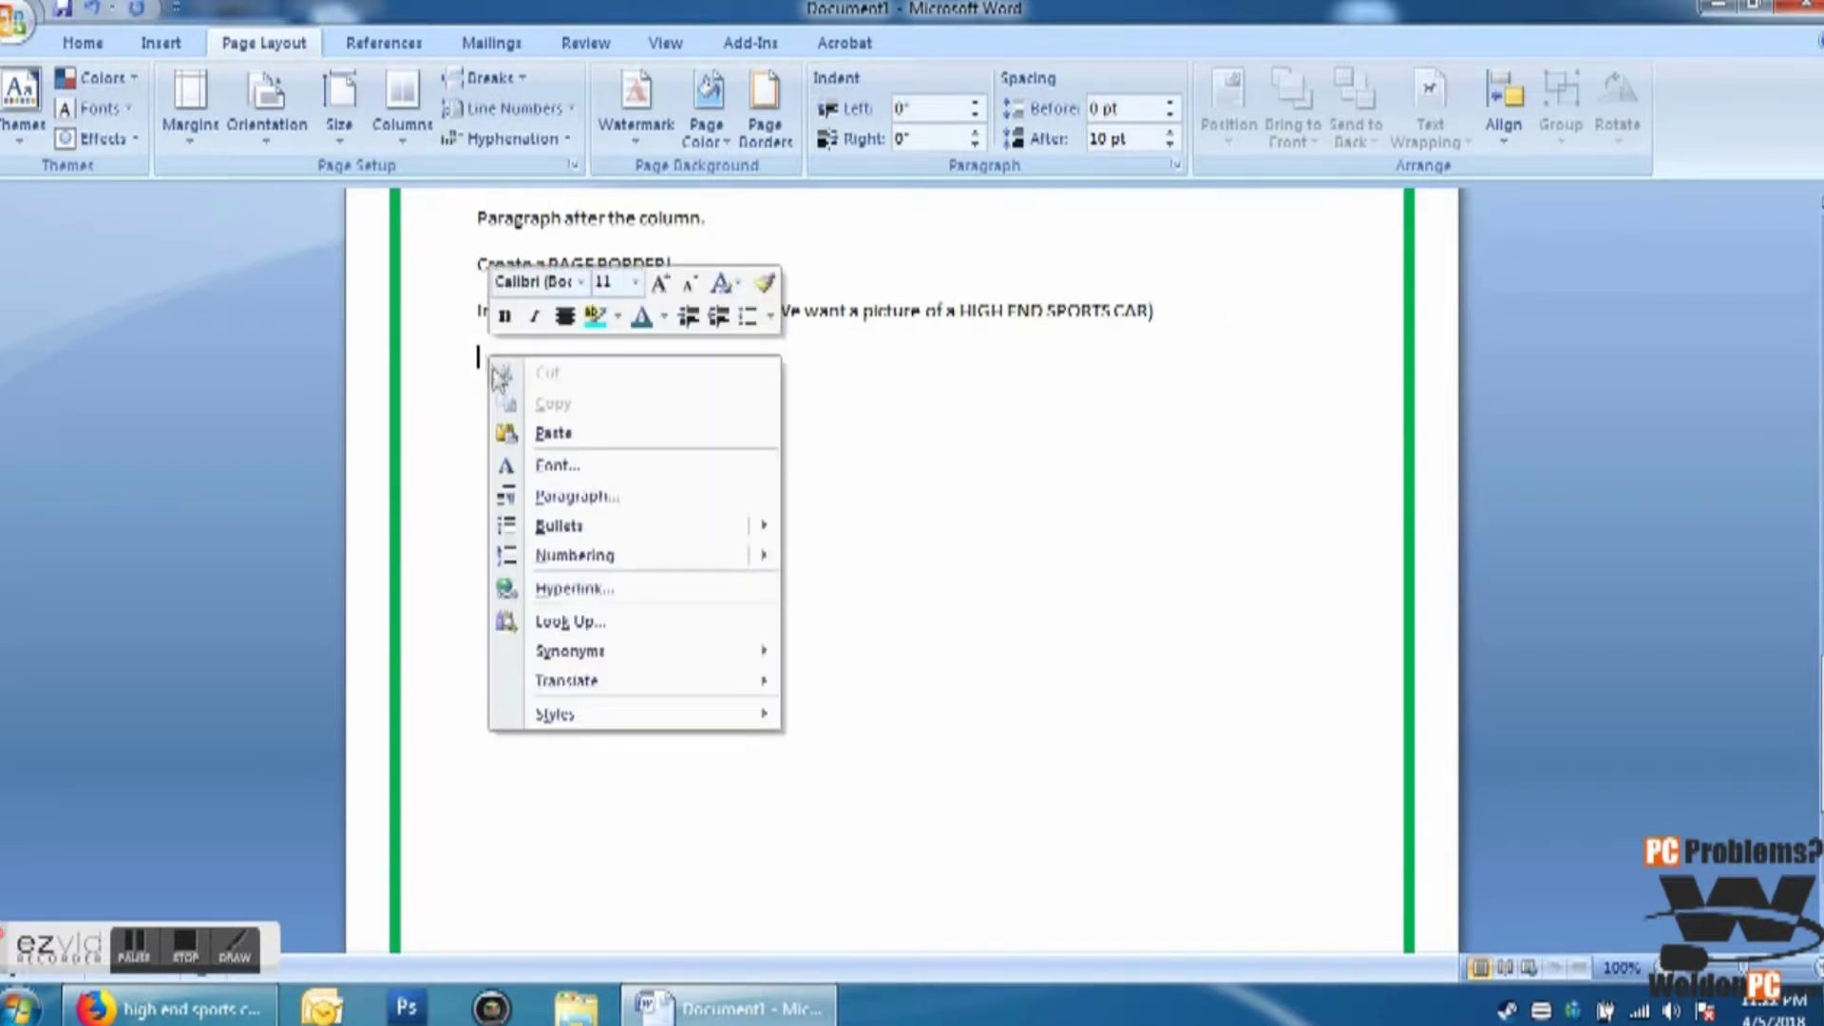
{"action": "left_click", "coordinate": [596, 439]}
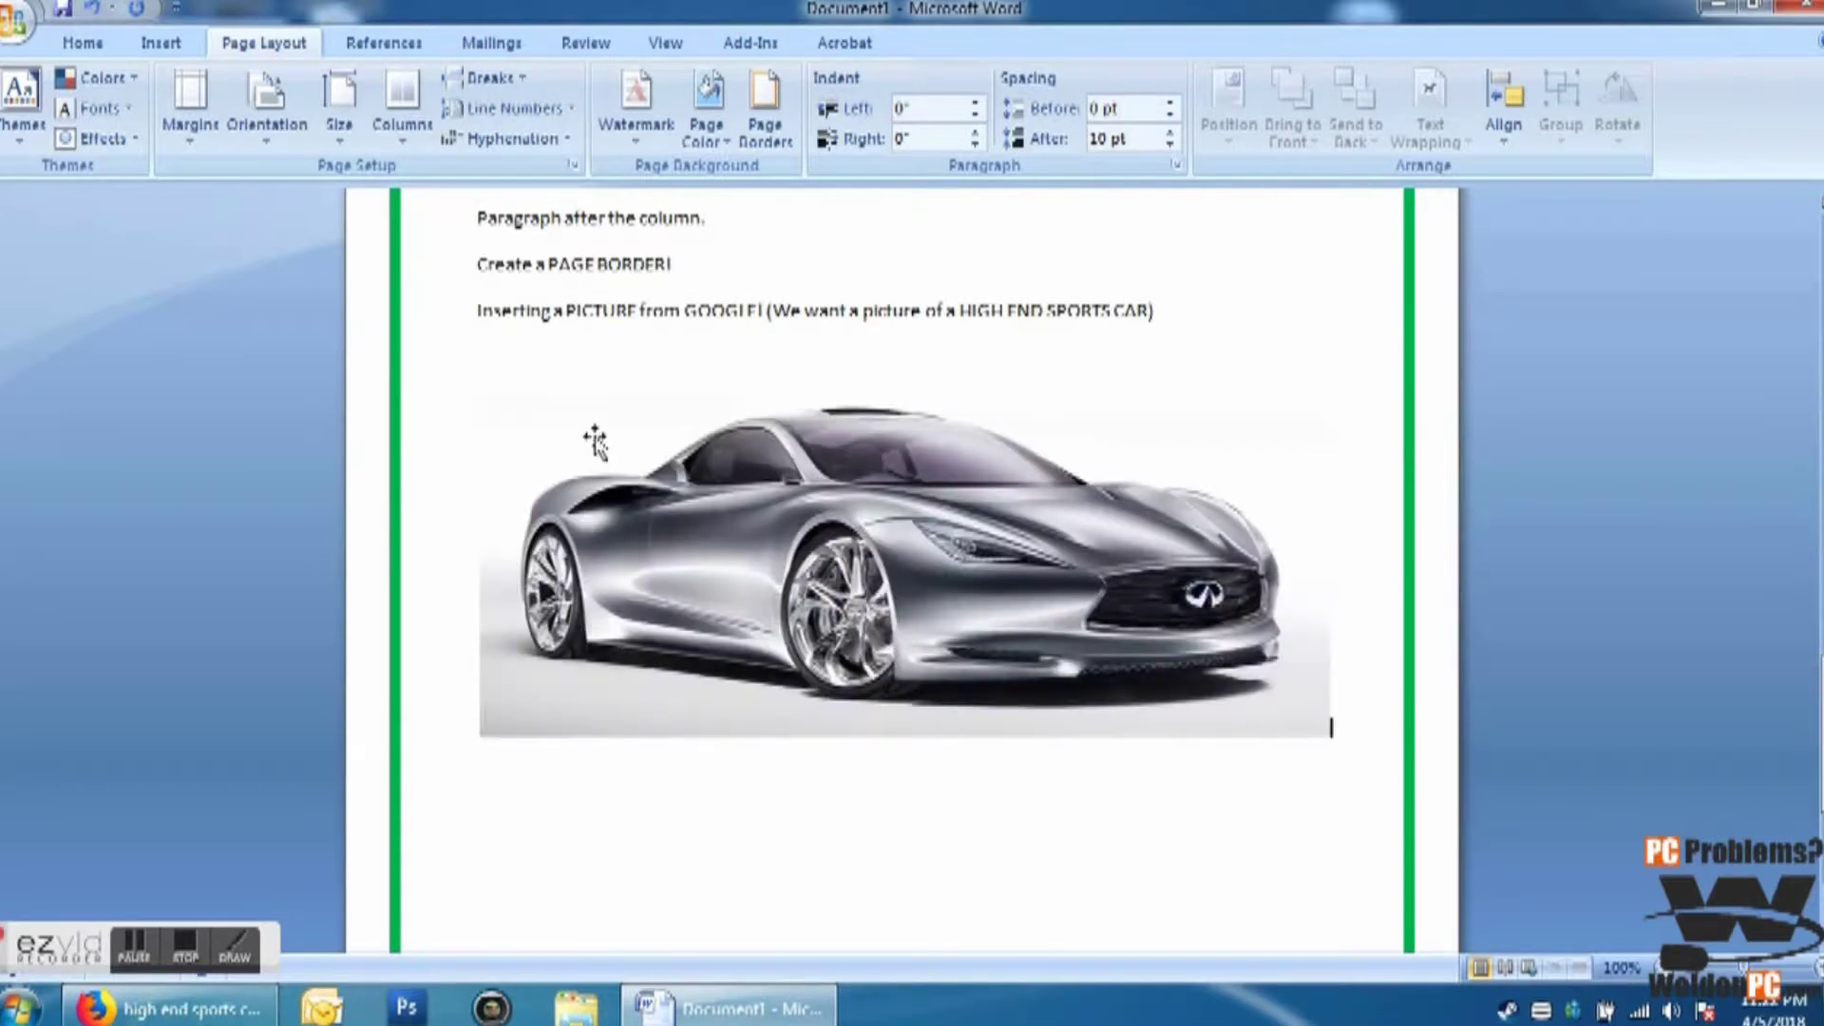
Step: Shrink the car picture proportionally to about 60% of its pasted size and centre it on the page
{"action": "left_click", "coordinate": [953, 546]}
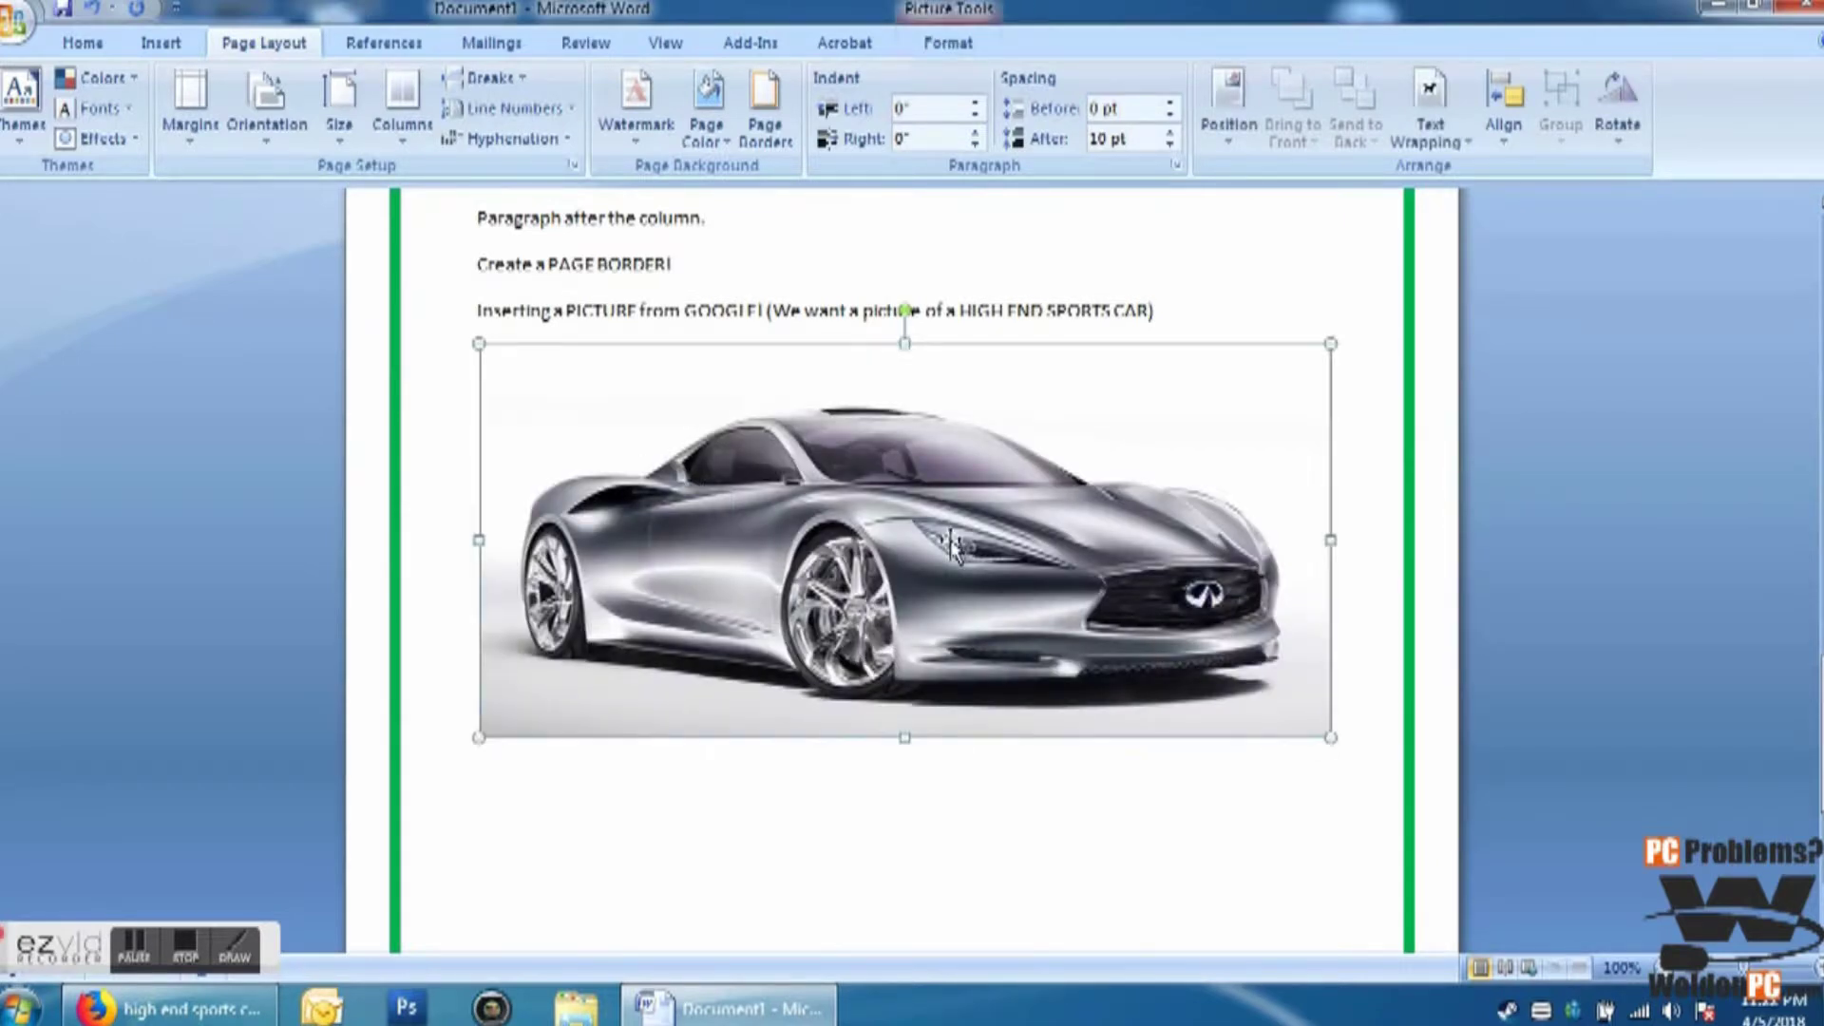
{"action": "left_click_drag", "start_coordinate": [1330, 735], "coordinate": [988, 578]}
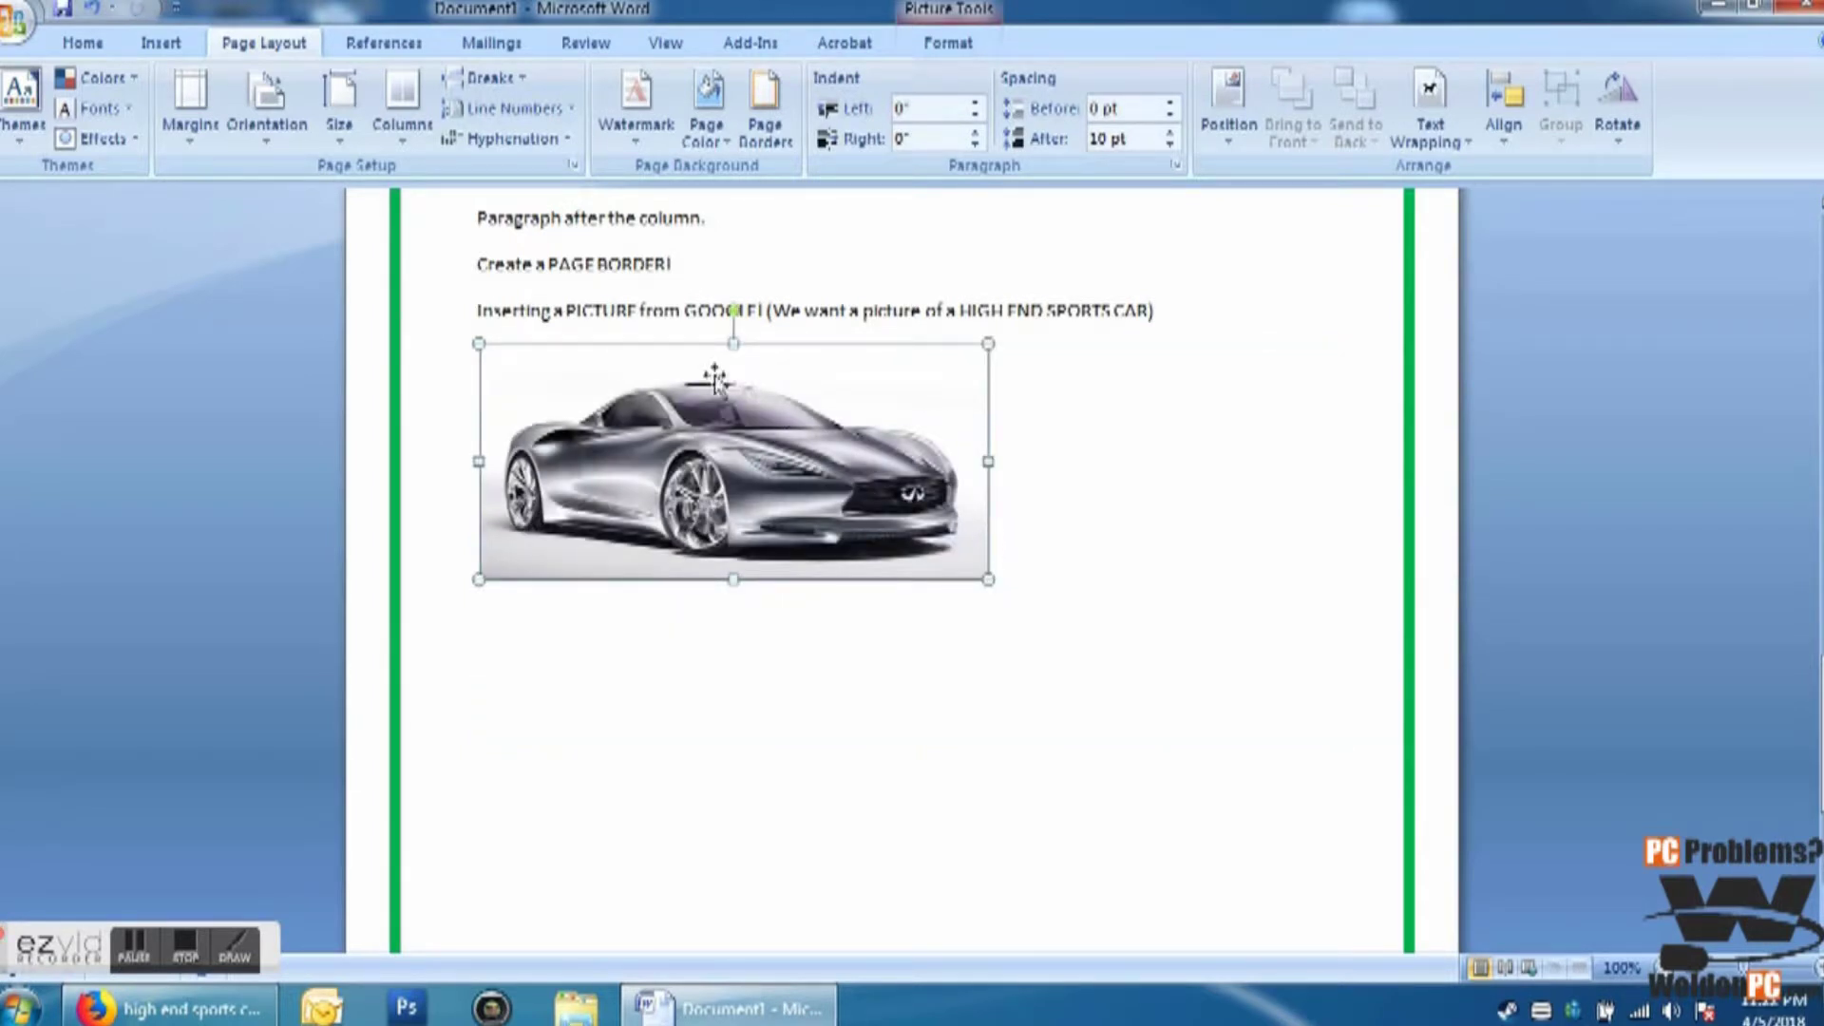
{"action": "left_click", "coordinate": [83, 42]}
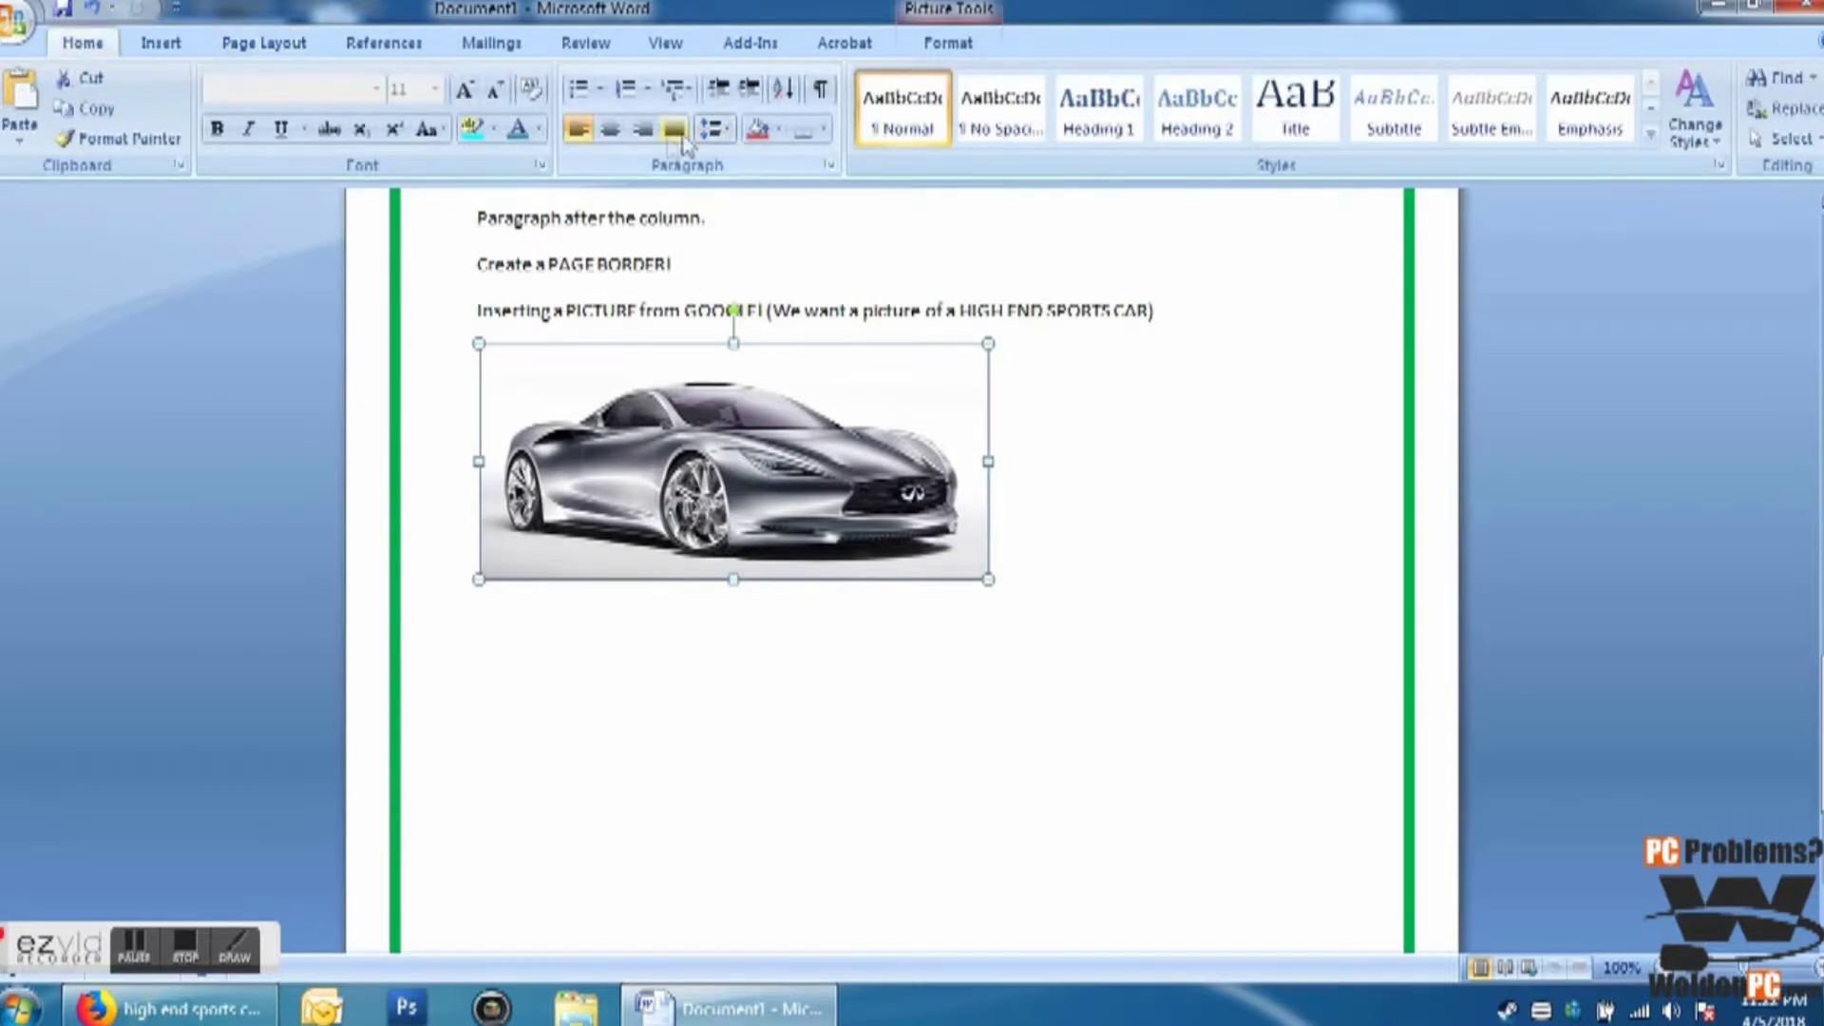
{"action": "left_click", "coordinate": [608, 130]}
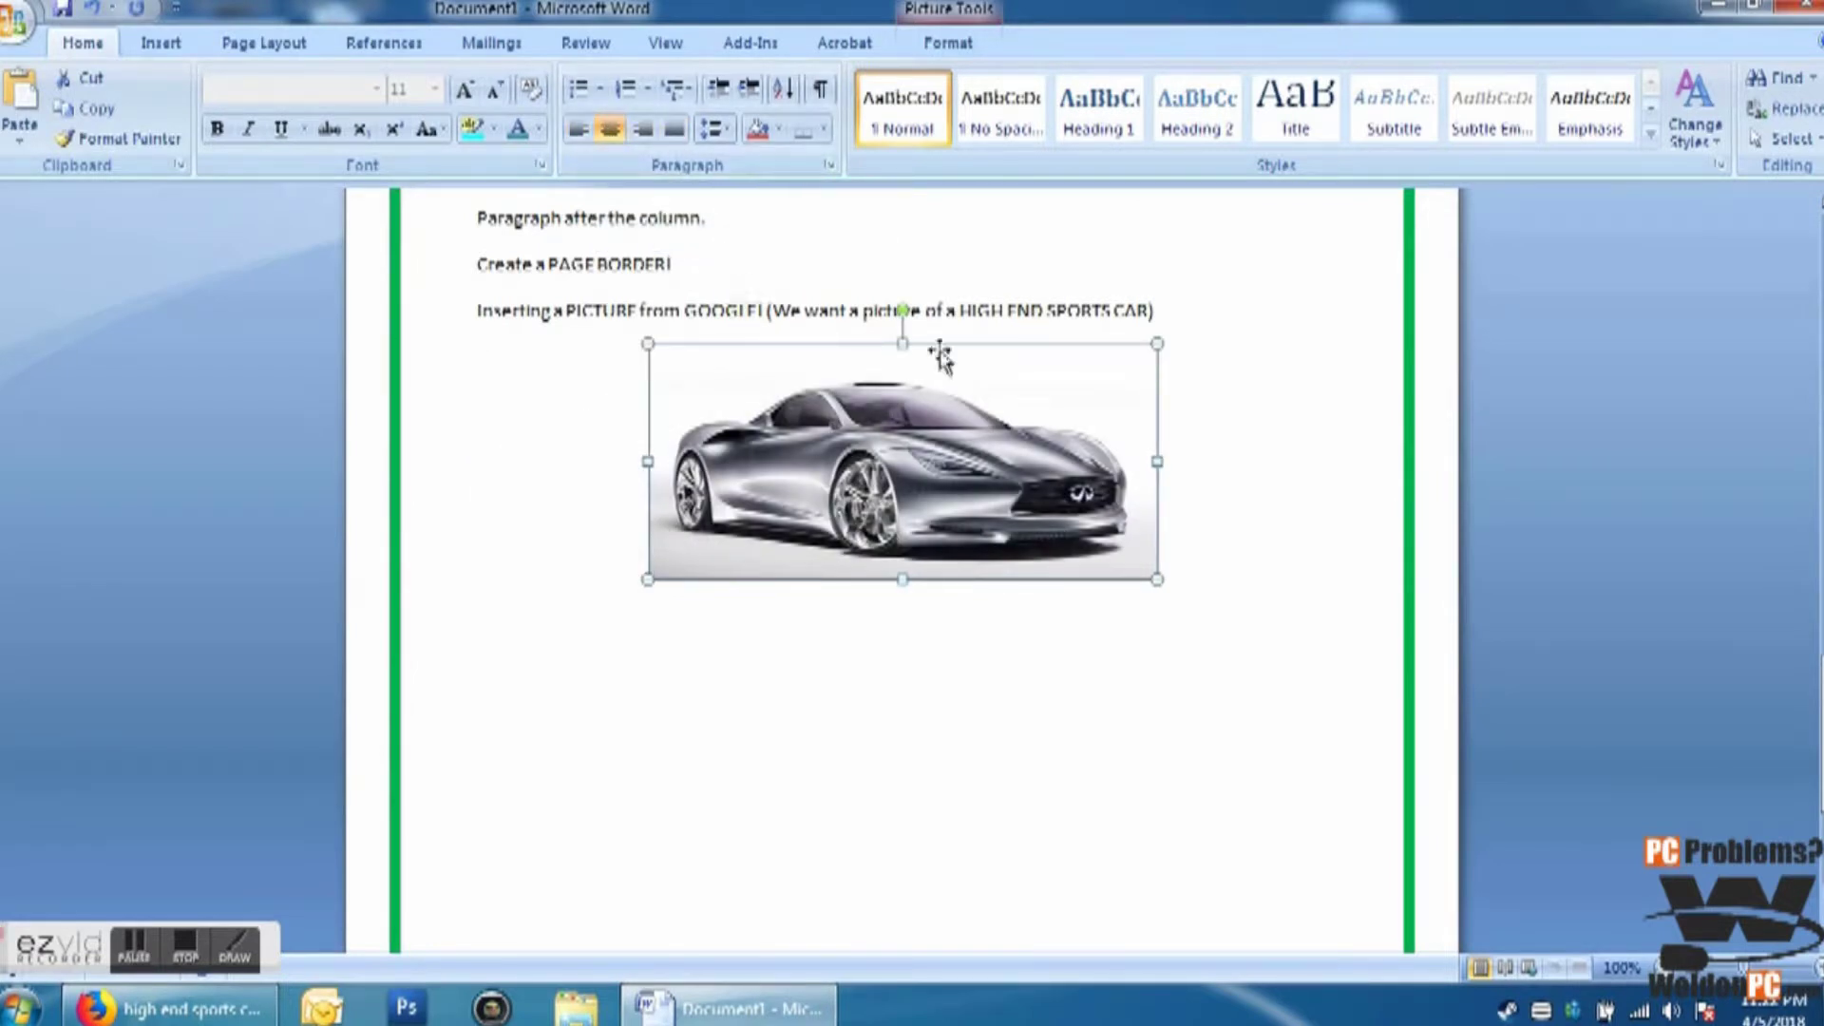
Step: Insert a caption below the car picture using a new label named "High End Sports Car"
{"action": "right_click", "coordinate": [1070, 543]}
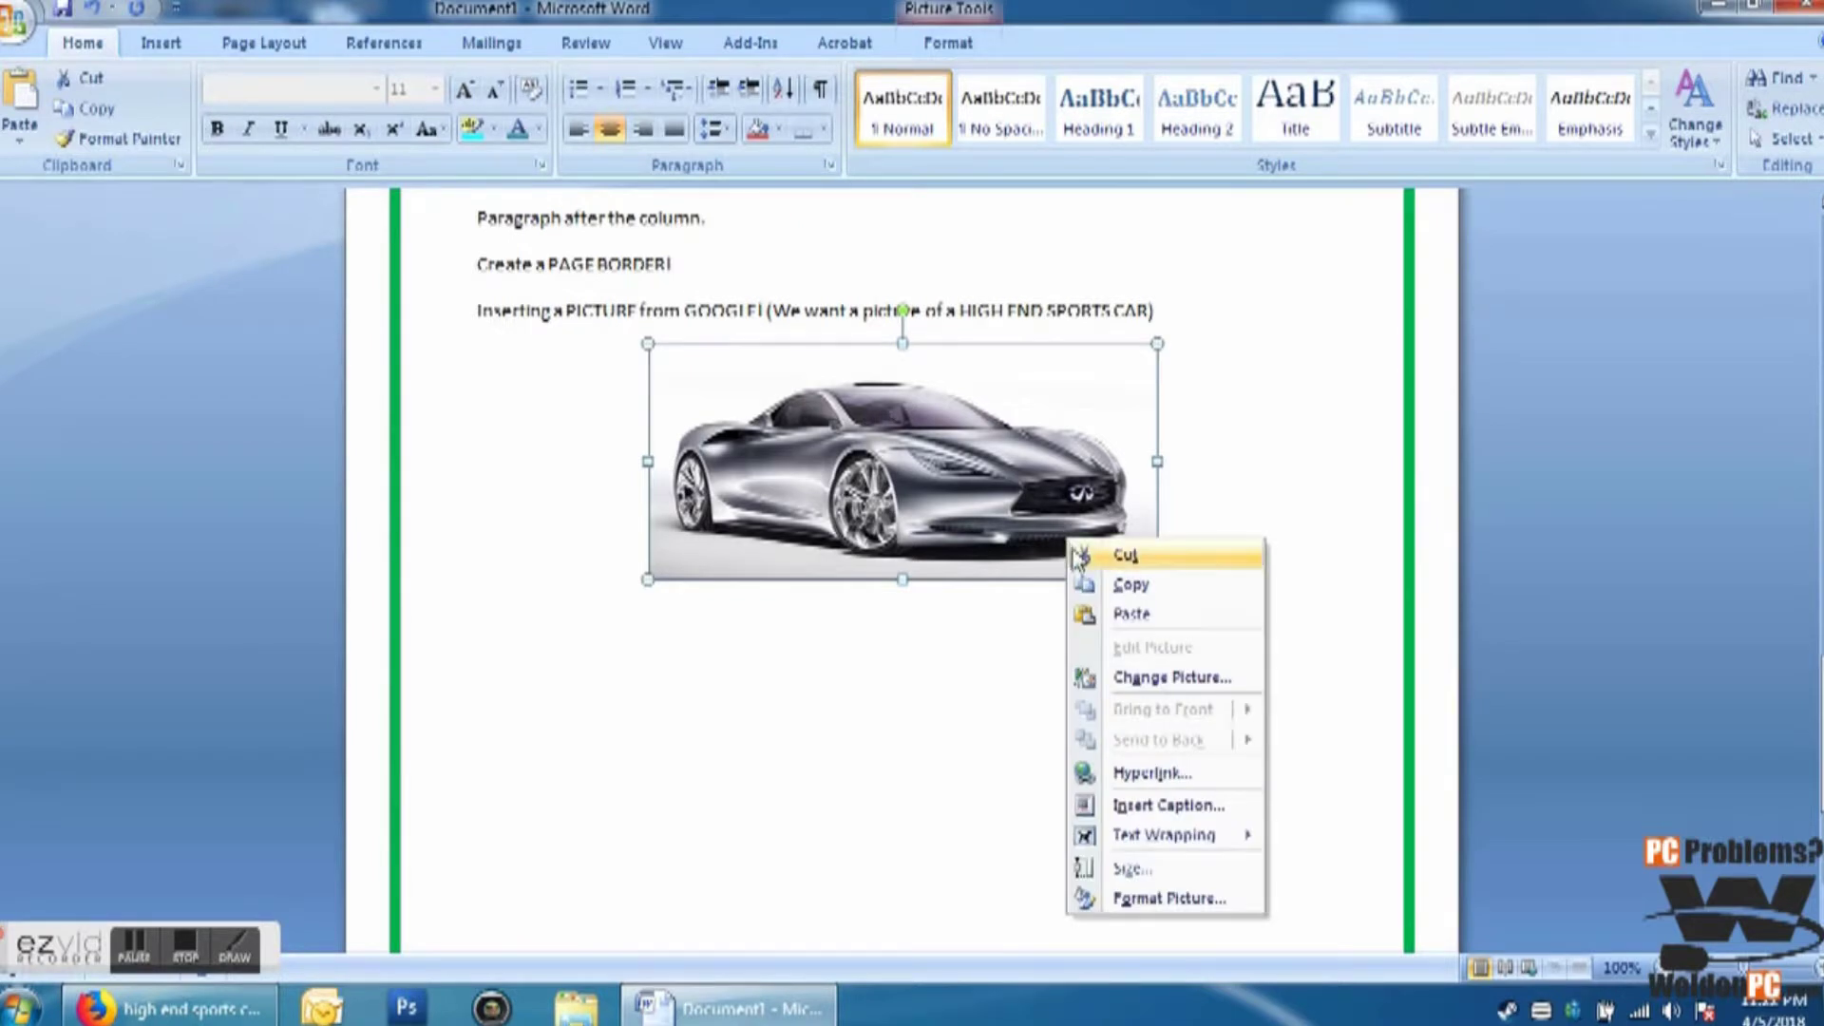
{"action": "left_click", "coordinate": [1155, 808]}
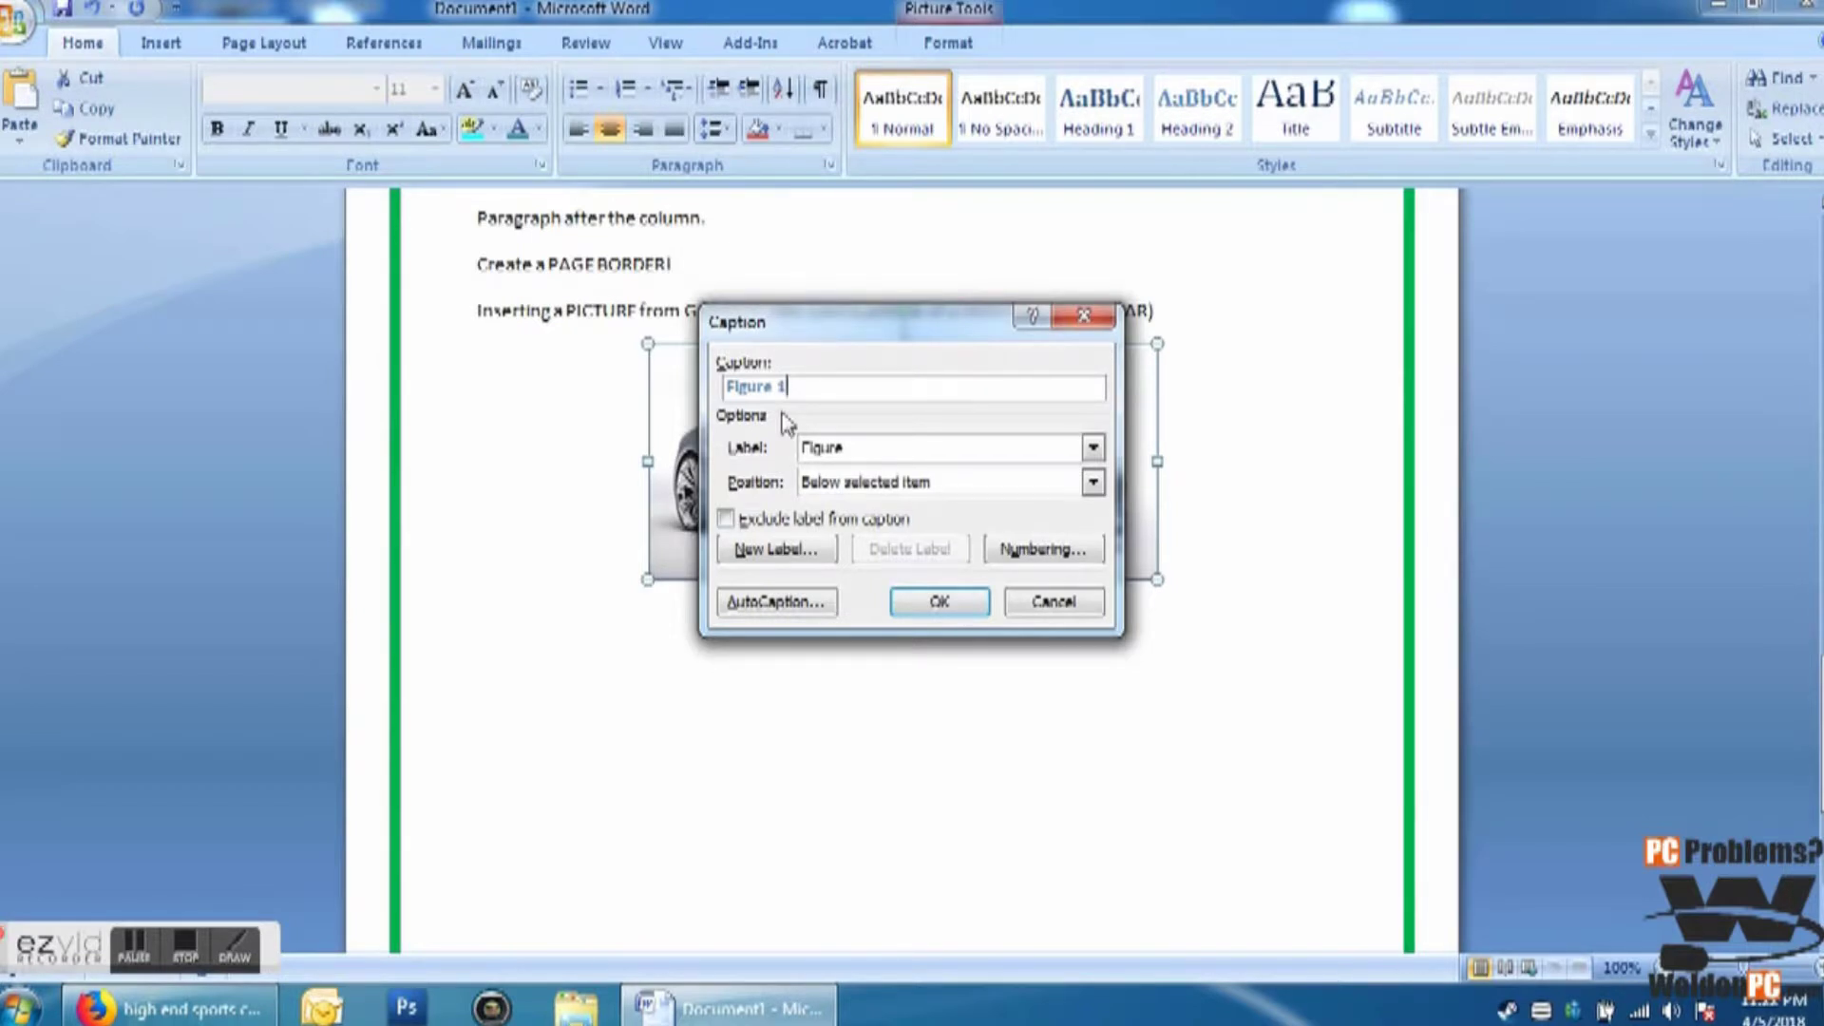
{"action": "left_click", "coordinate": [772, 550]}
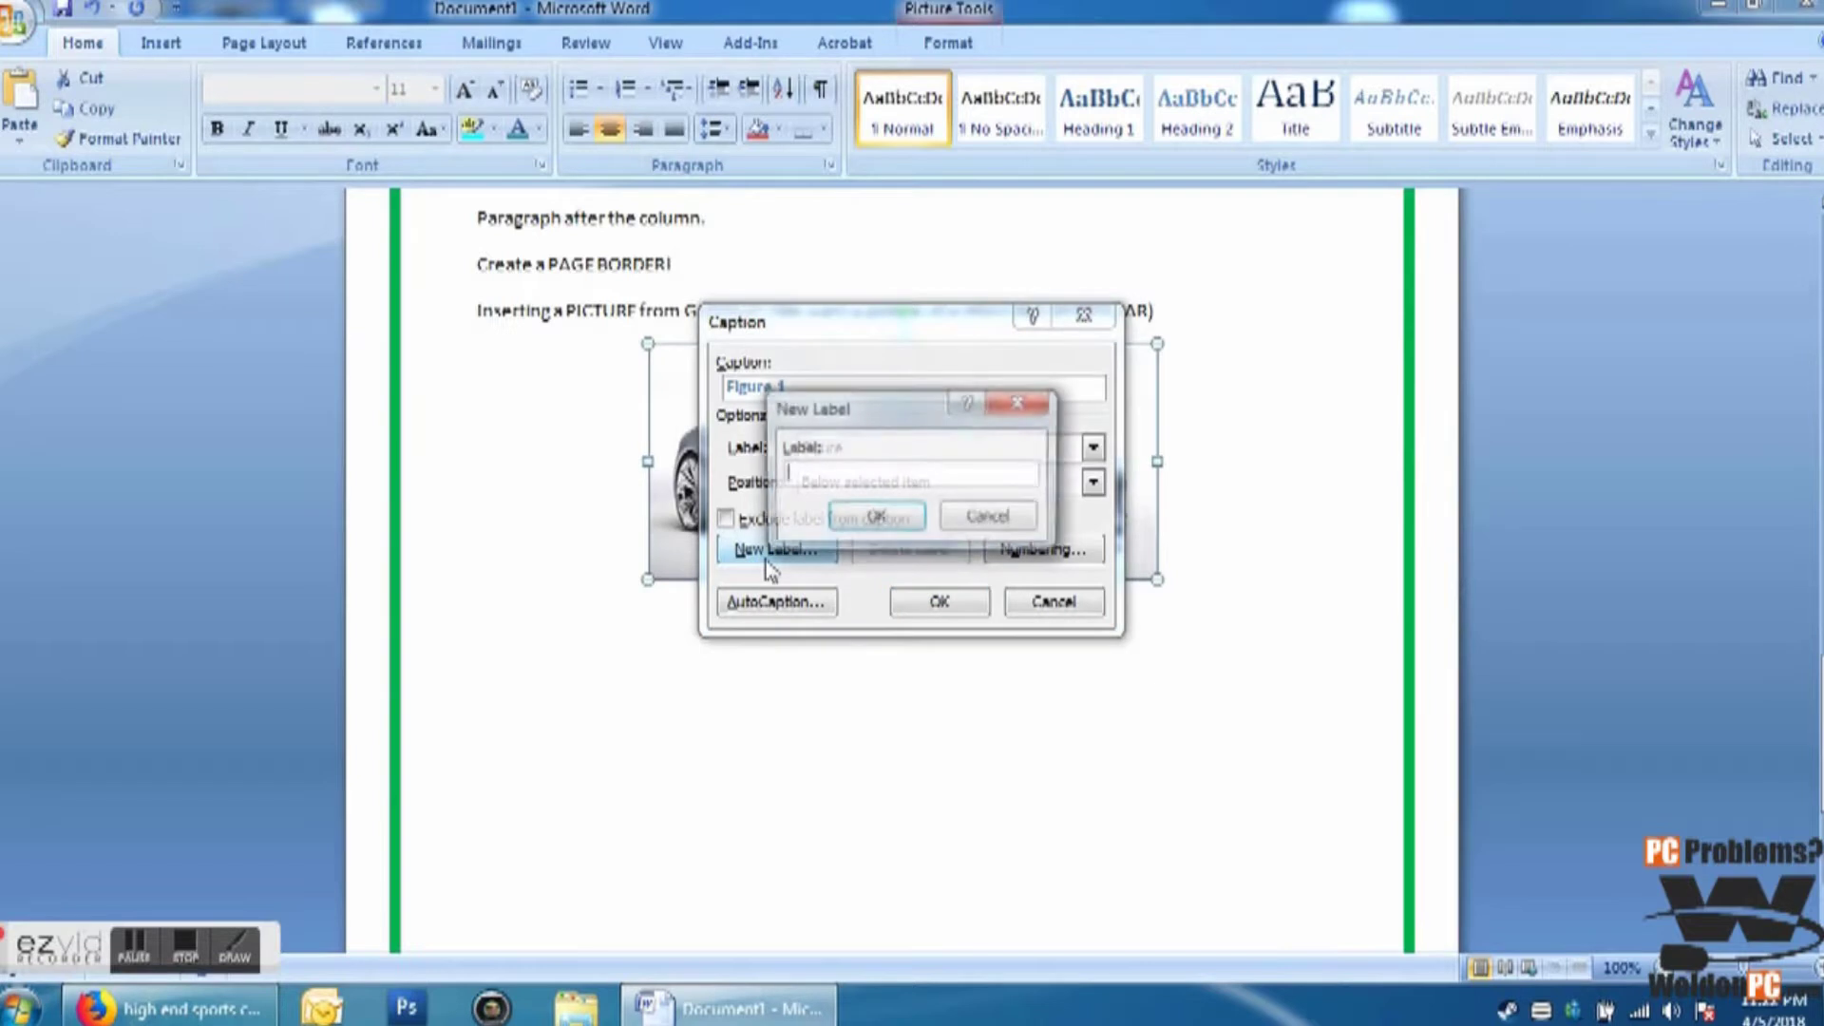
{"action": "type", "text": "Hi"}
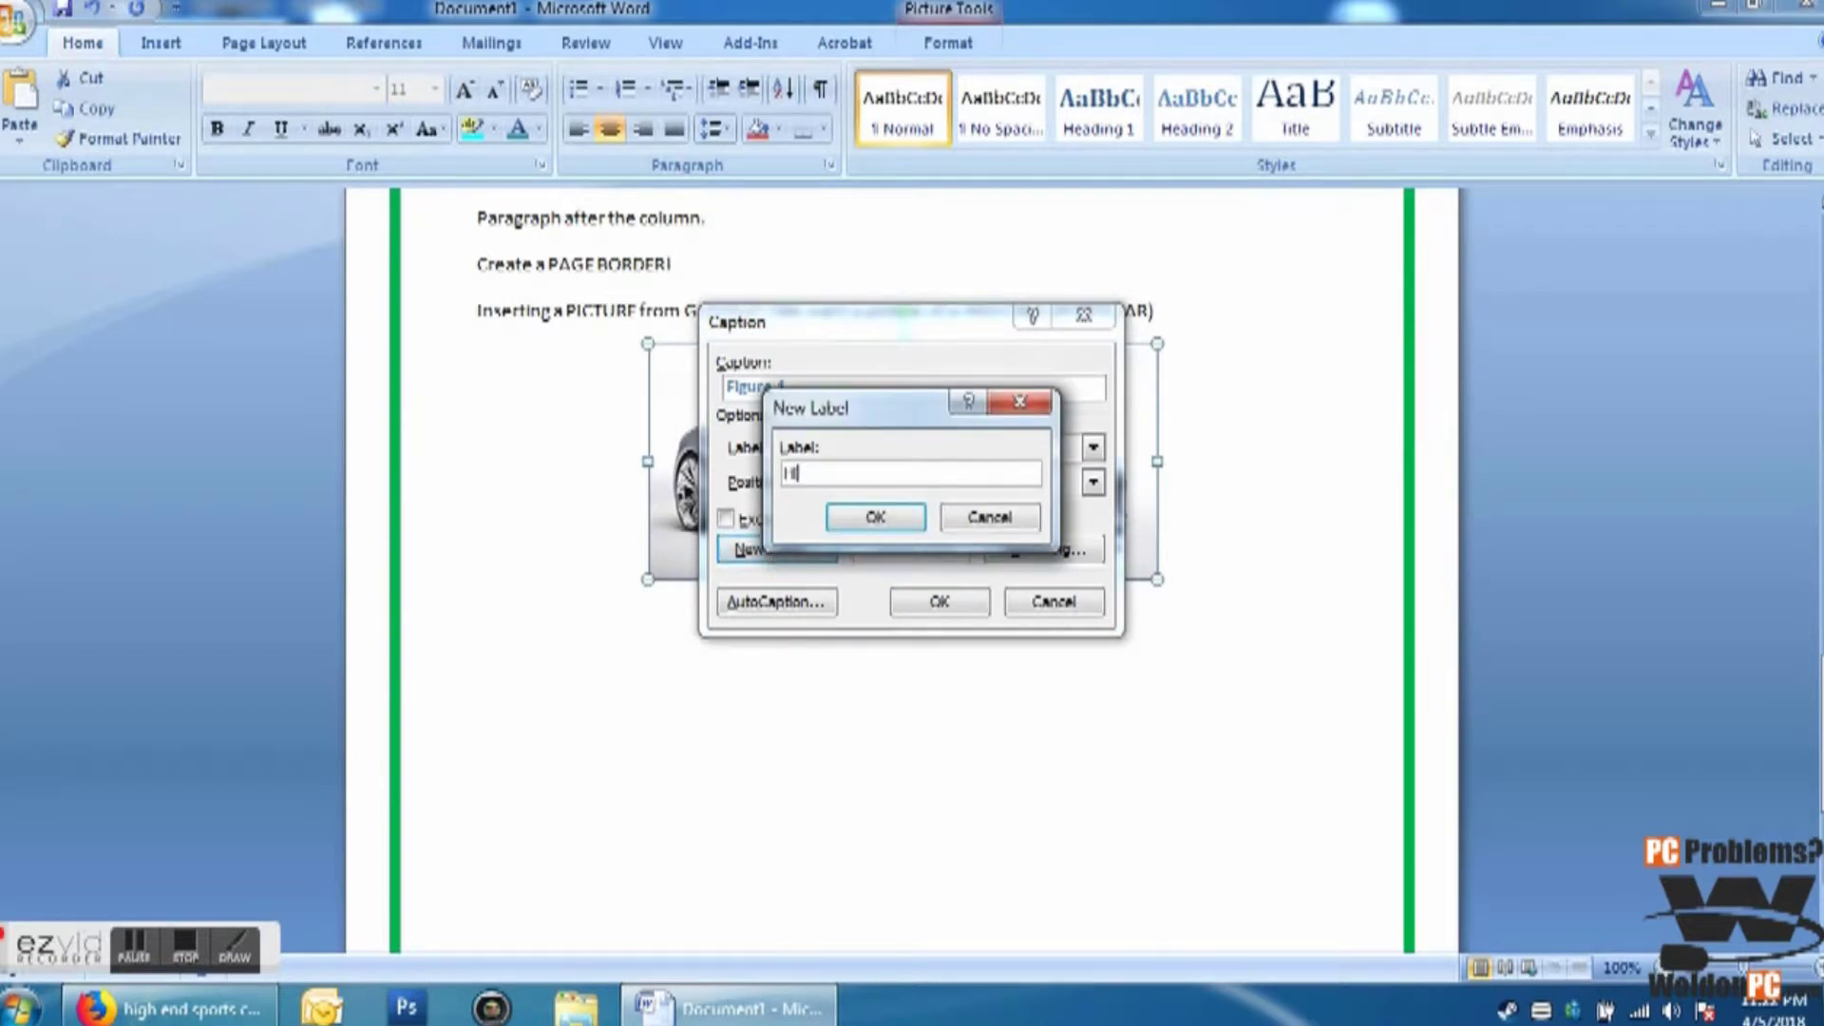
{"action": "type", "text": "gh End Sports Car"}
{"action": "key", "text": "Return"}
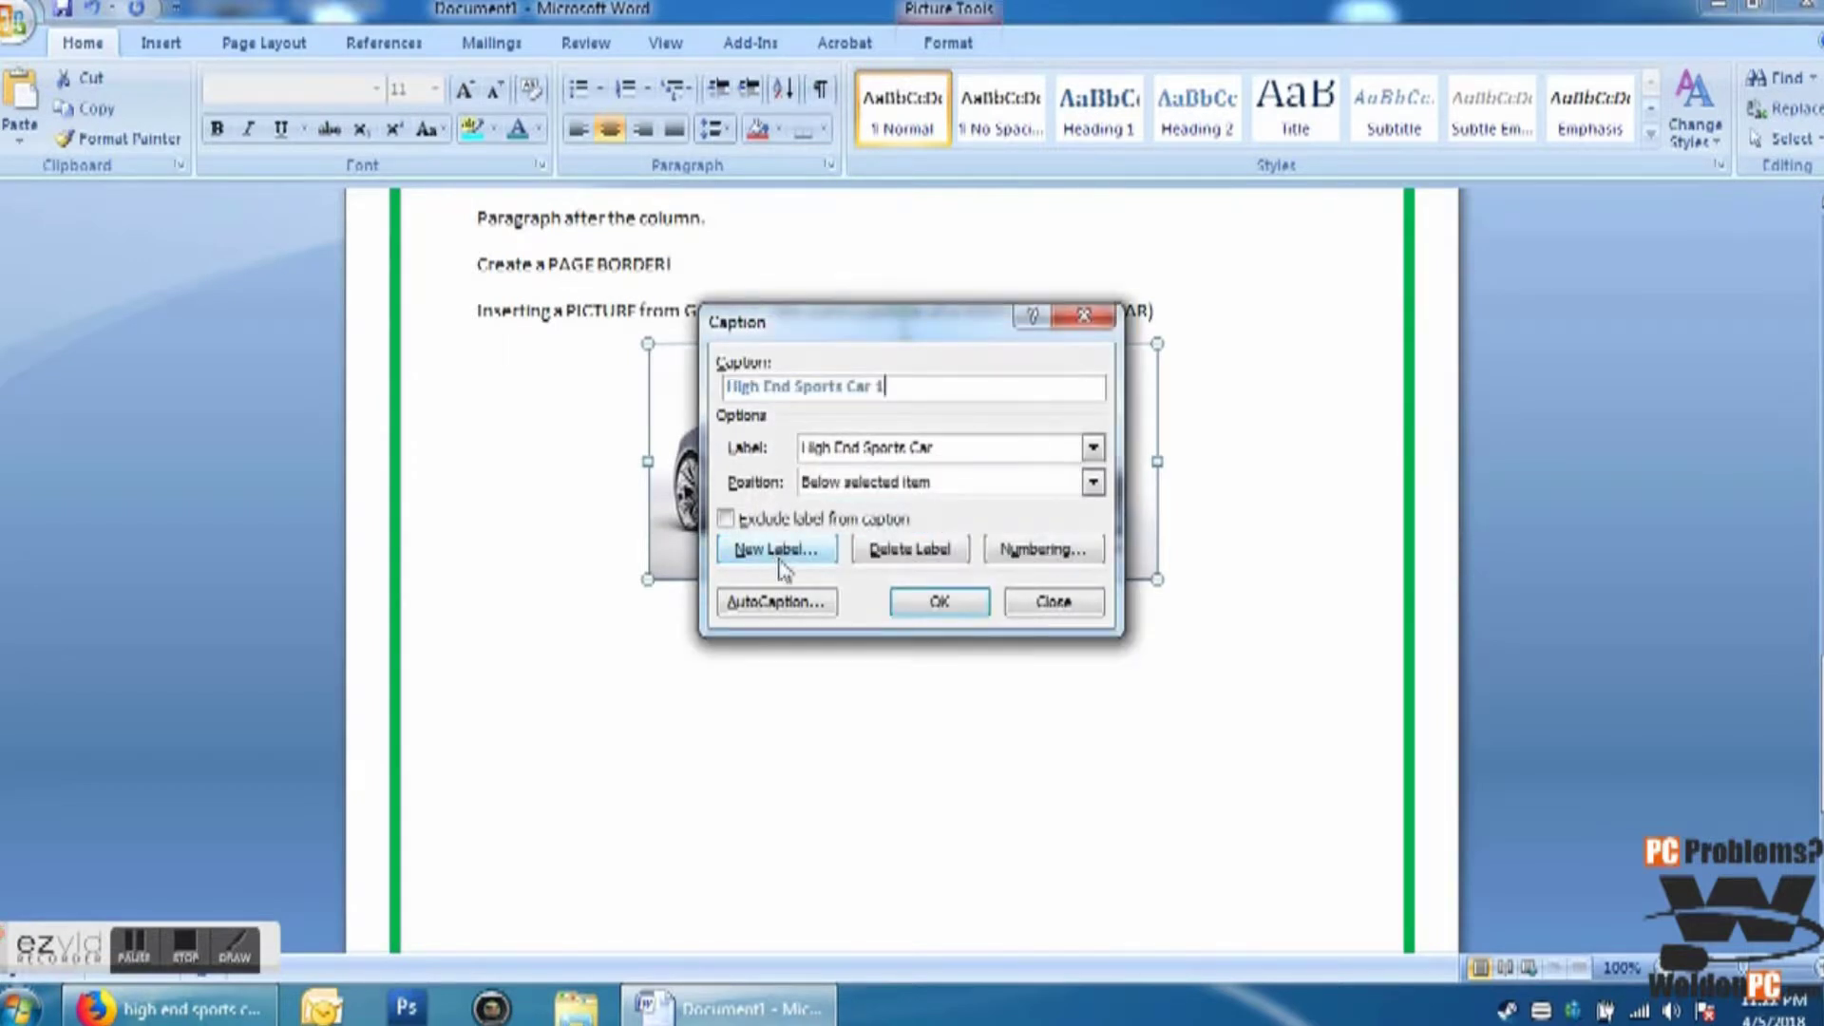
{"action": "left_click", "coordinate": [967, 600]}
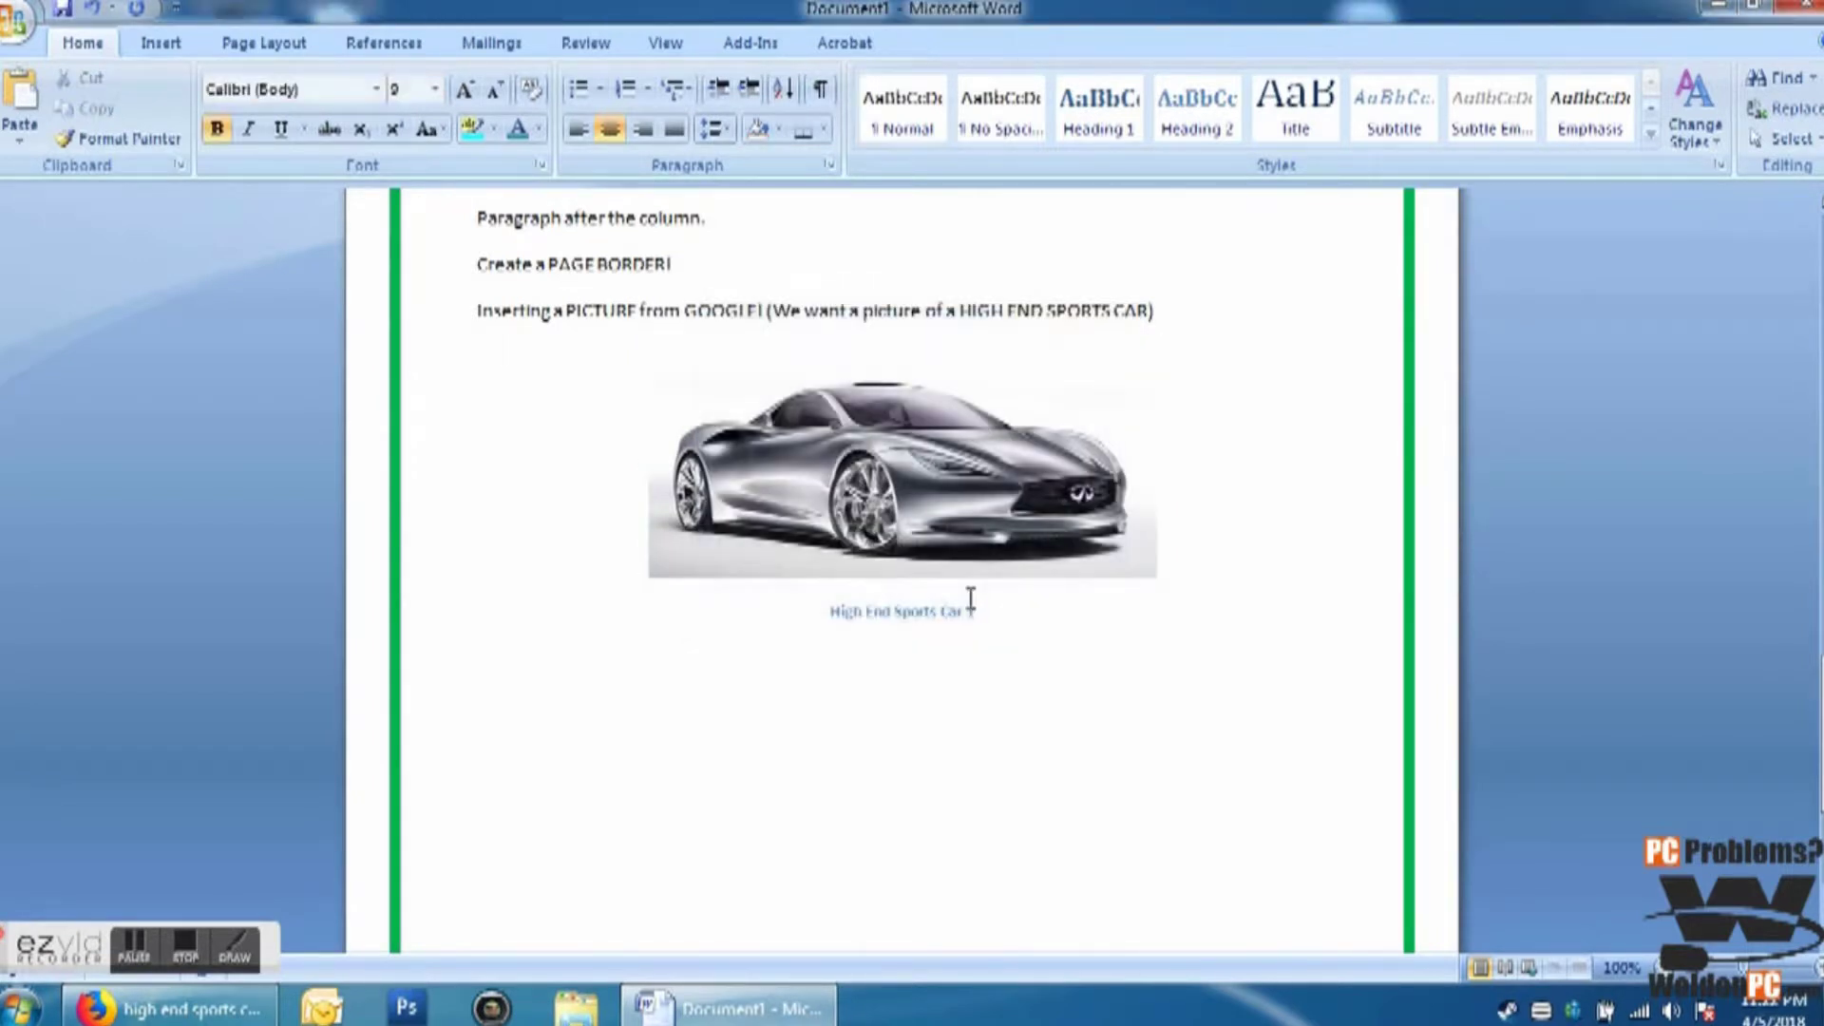
Step: Write "Continue your document!" on a new line below the picture's caption
{"action": "left_click", "coordinate": [1037, 651]}
{"action": "key", "text": "Return"}
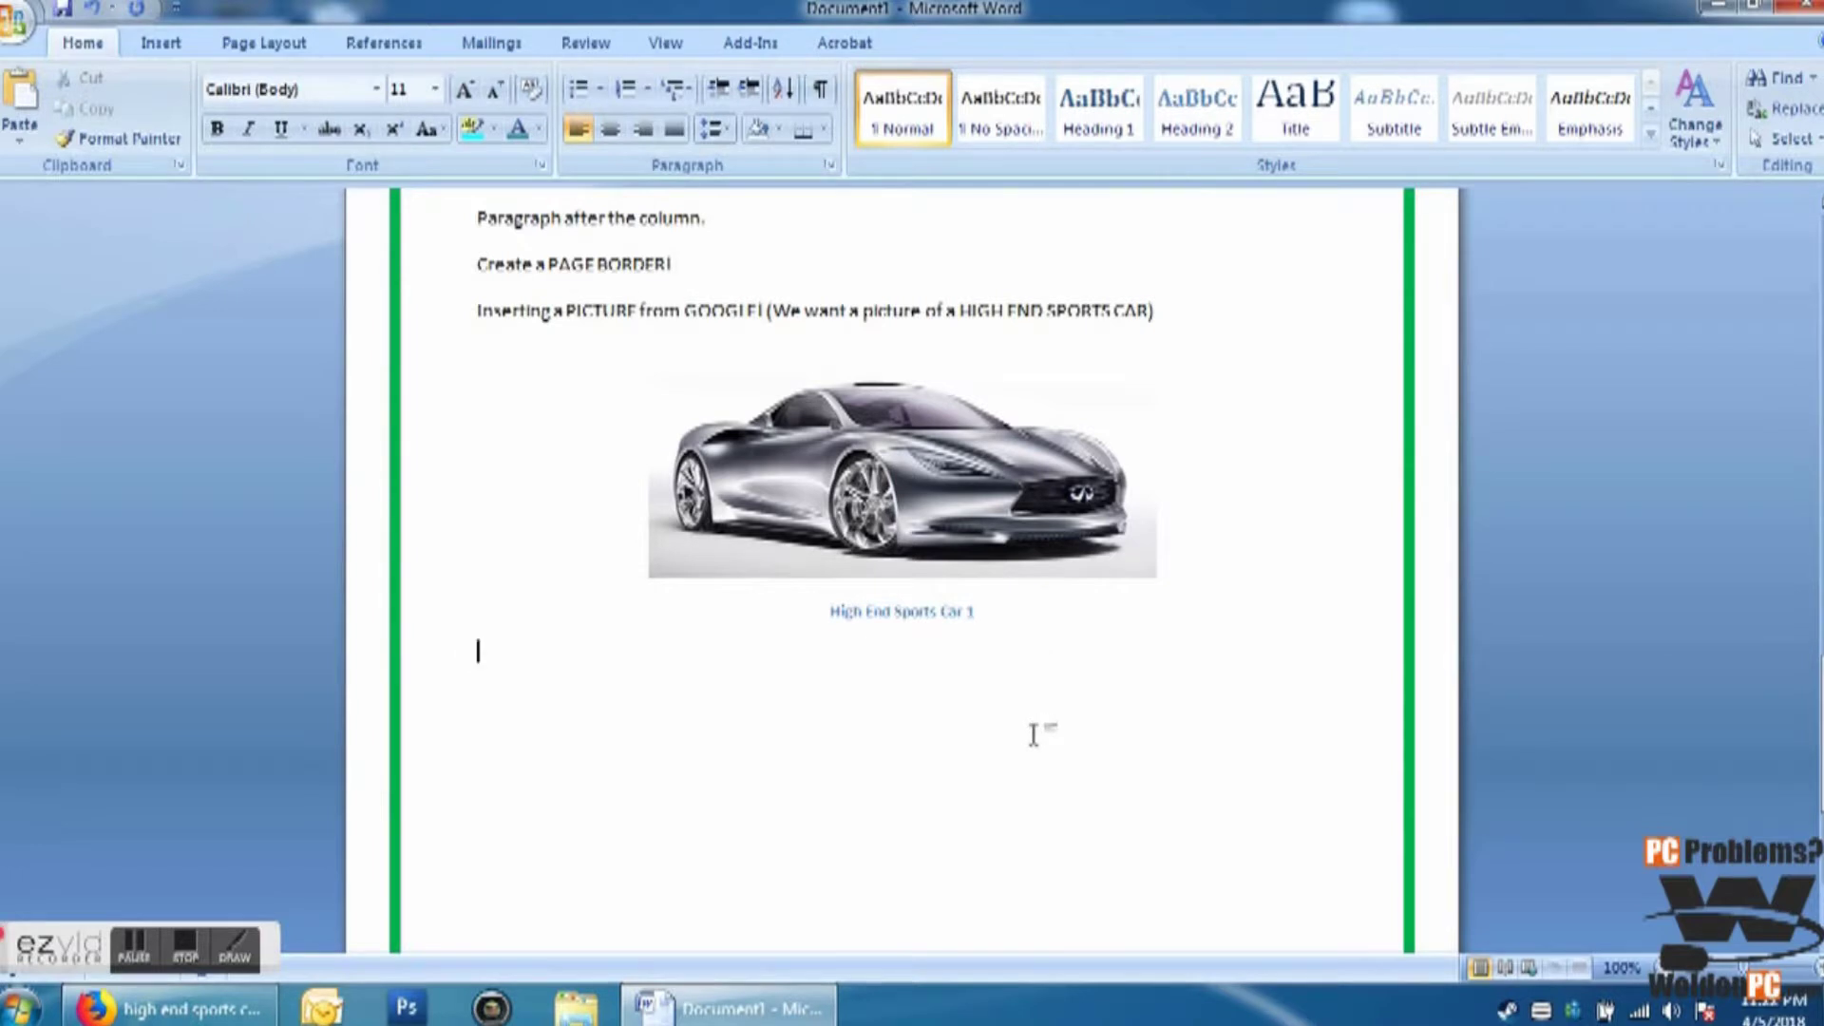
{"action": "type", "text": "Contineue your document!"}
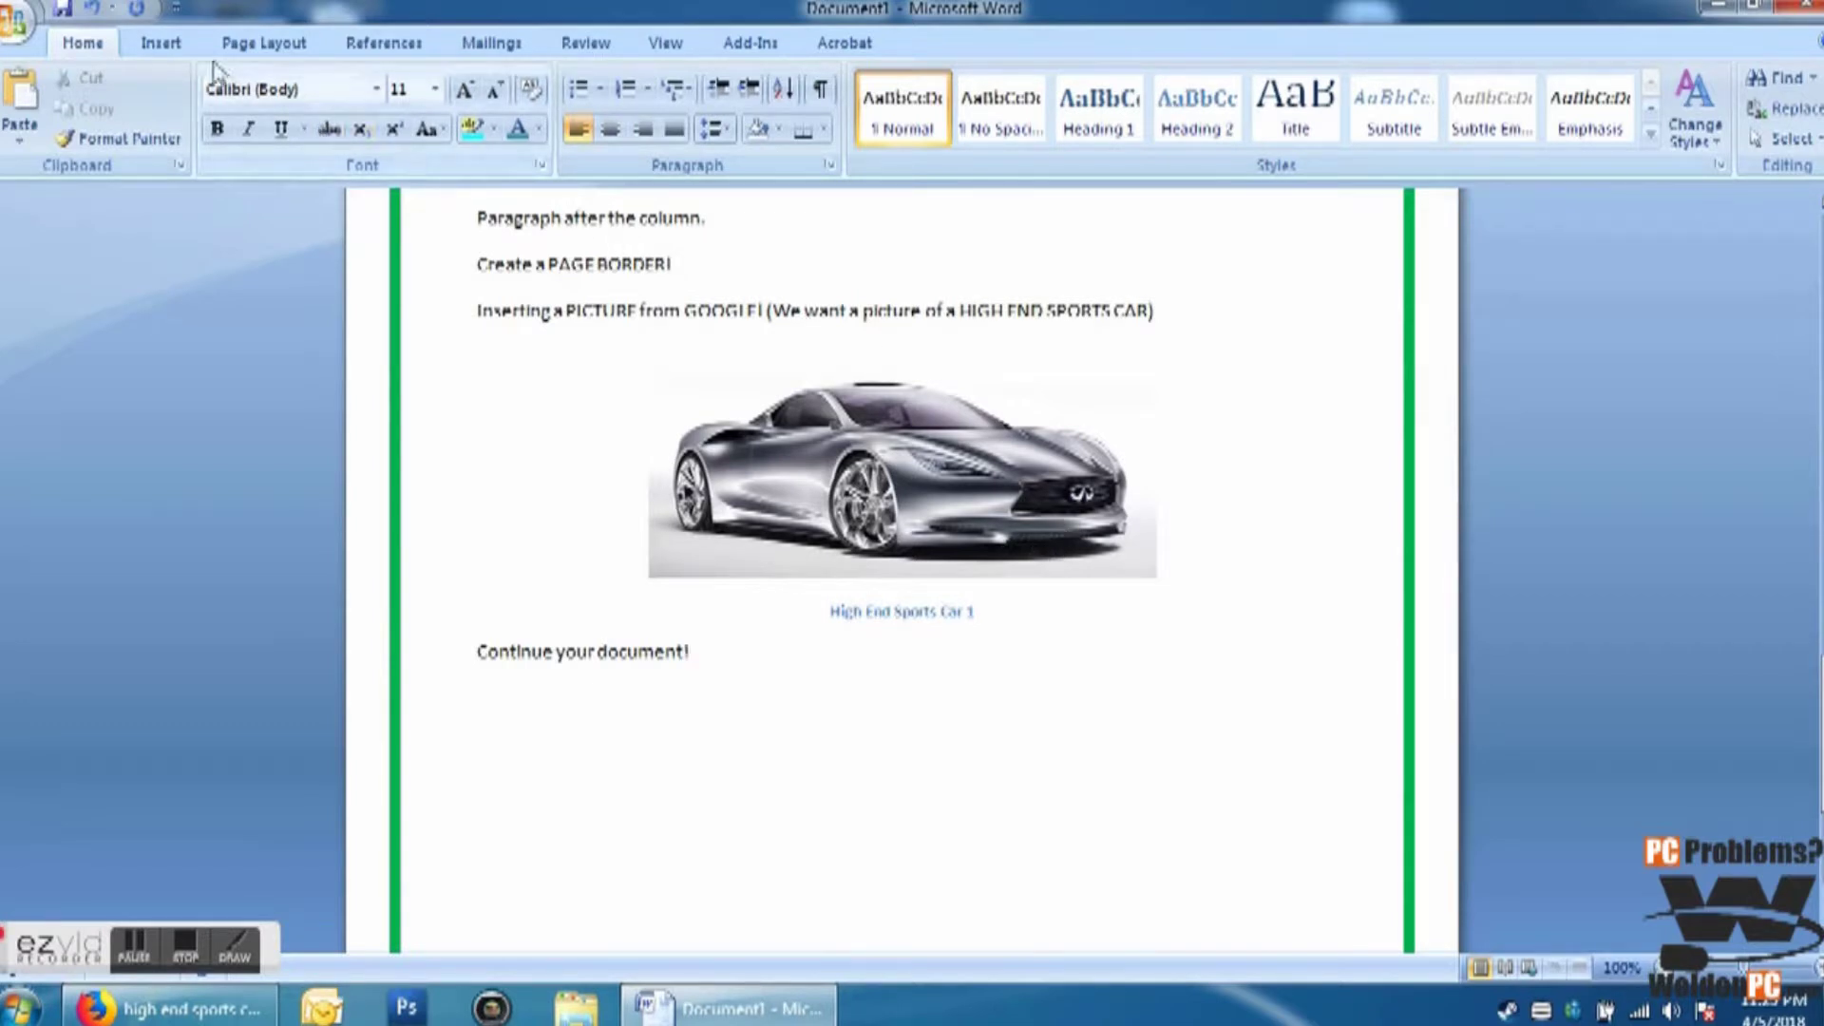
Step: Insert a page break after "Continue your document!" to start a new page
{"action": "left_click", "coordinate": [169, 49]}
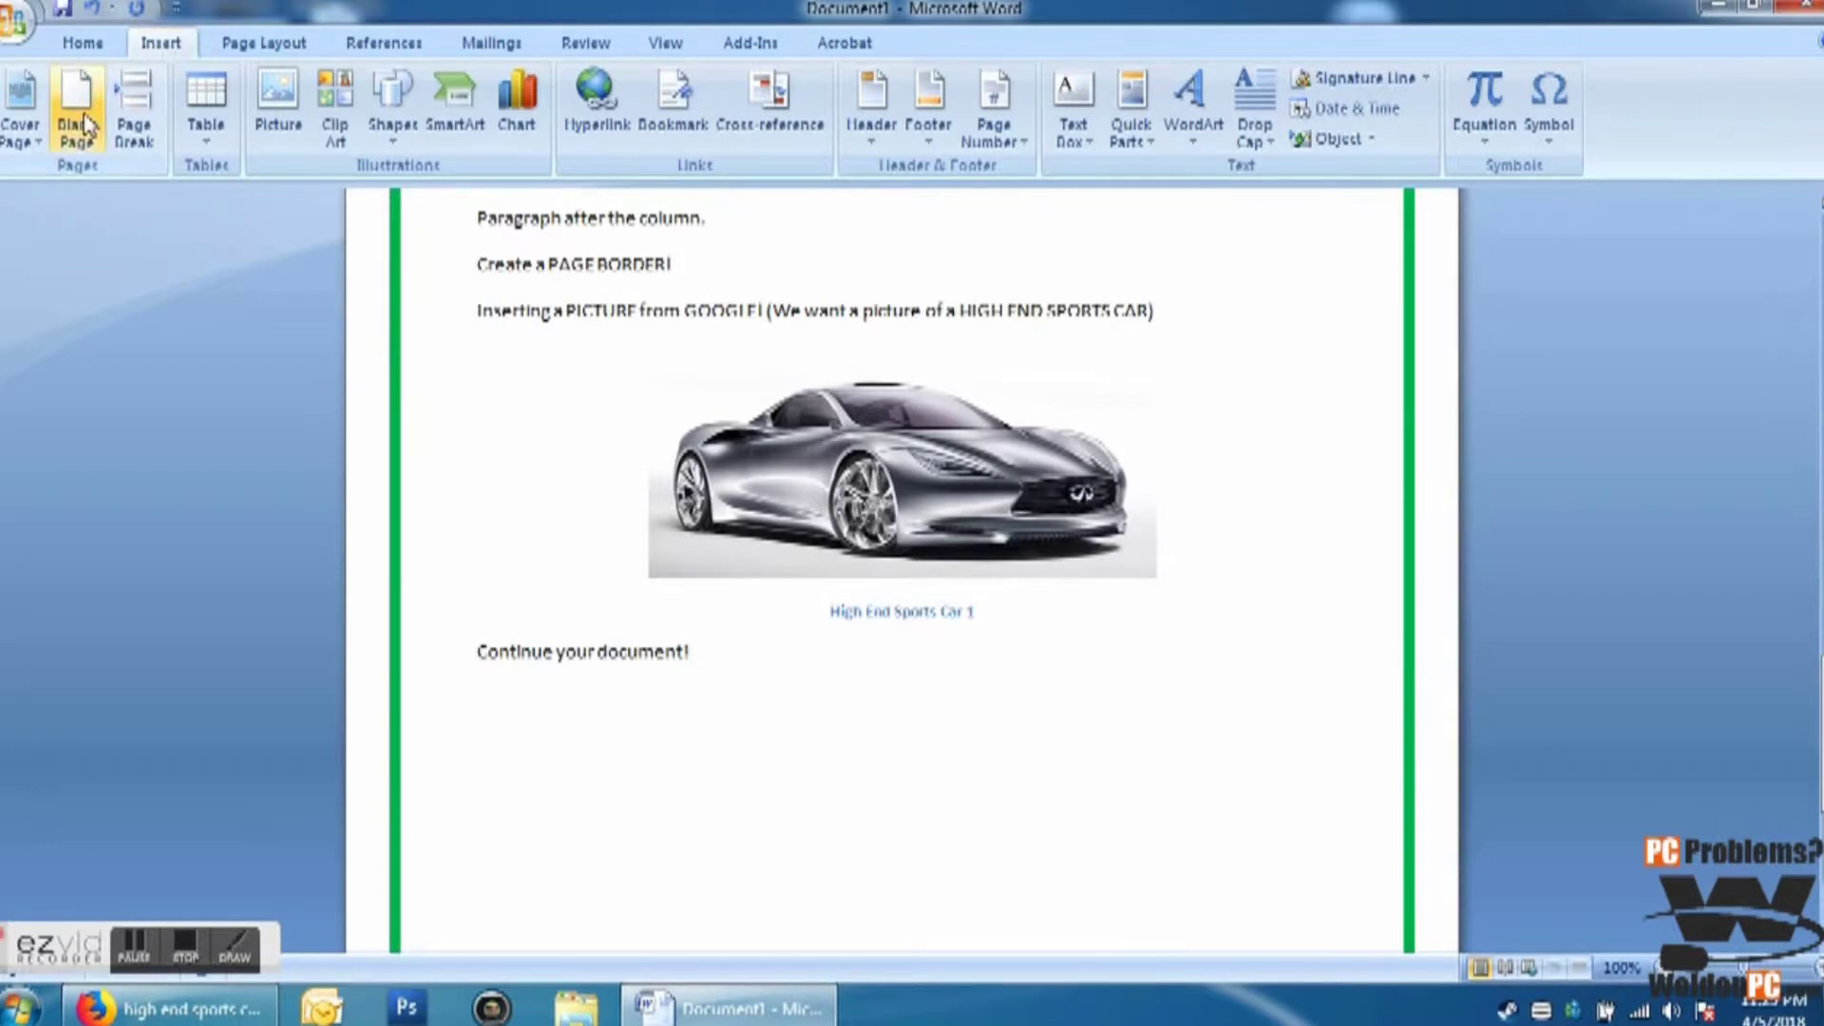
{"action": "left_click", "coordinate": [134, 134]}
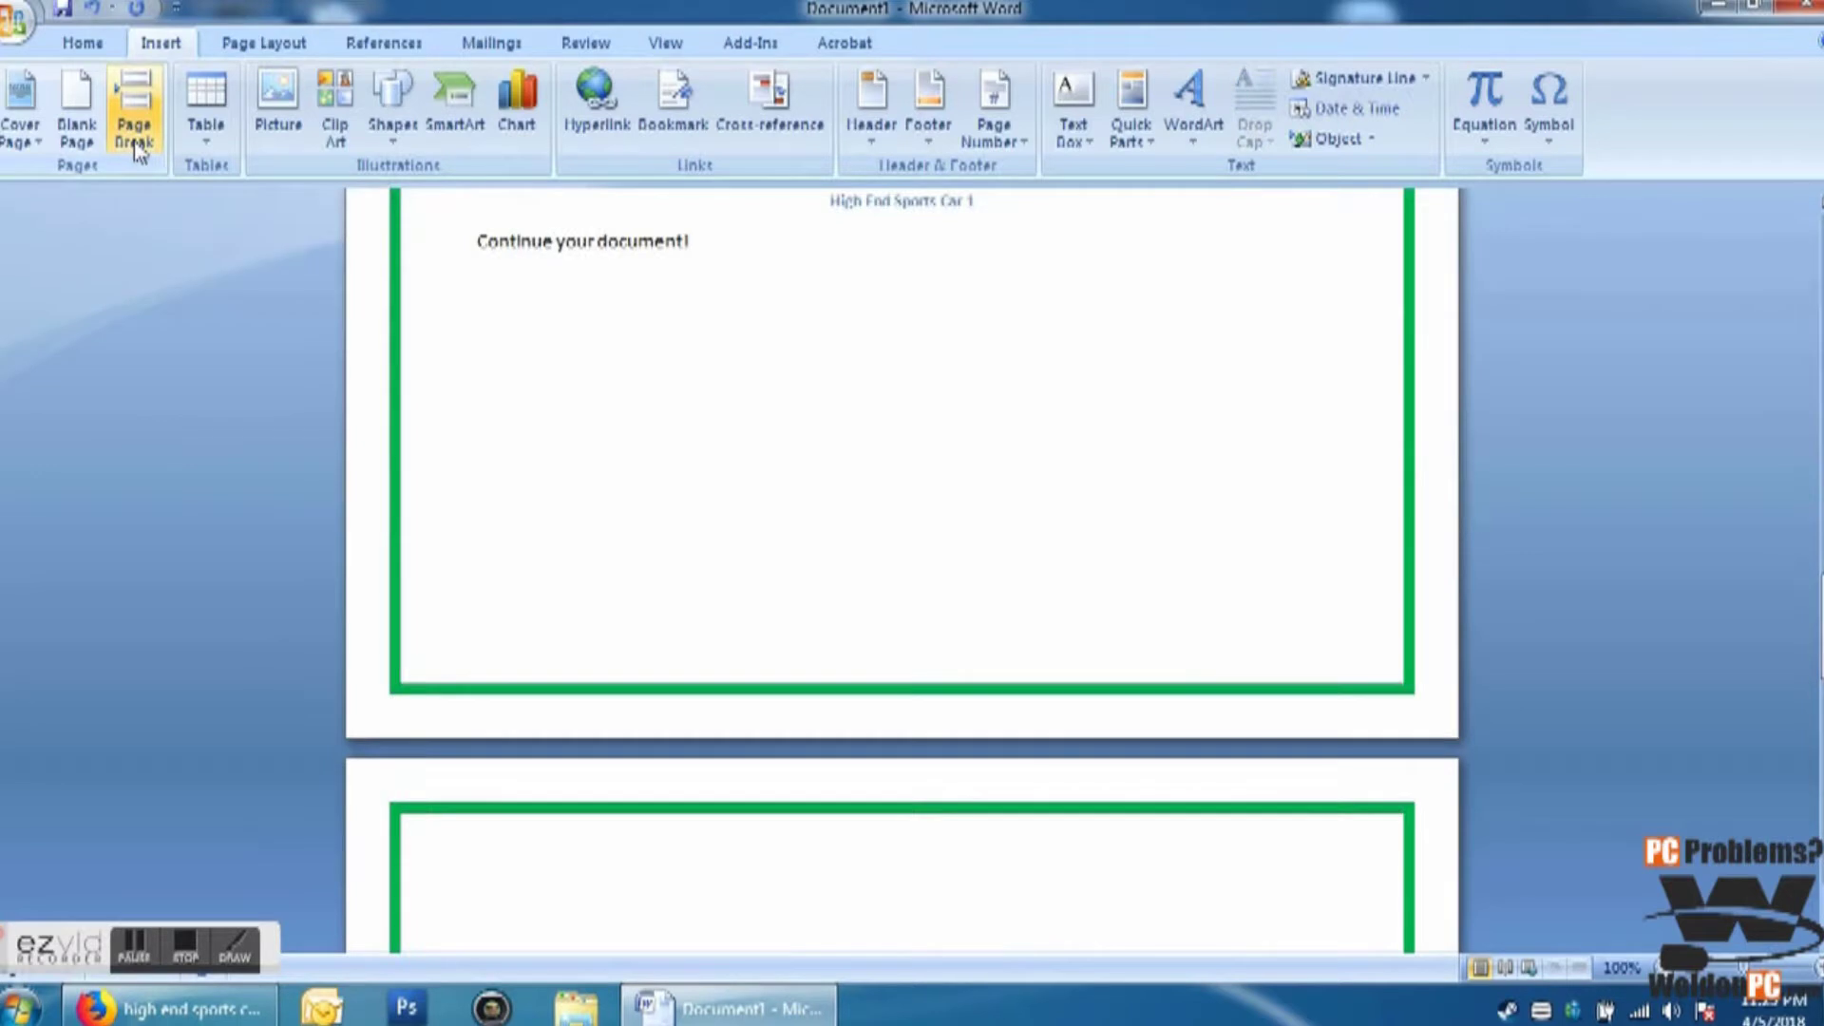
{"action": "scroll", "coordinate": [681, 526], "scroll_direction": "down", "scroll_amount": 4}
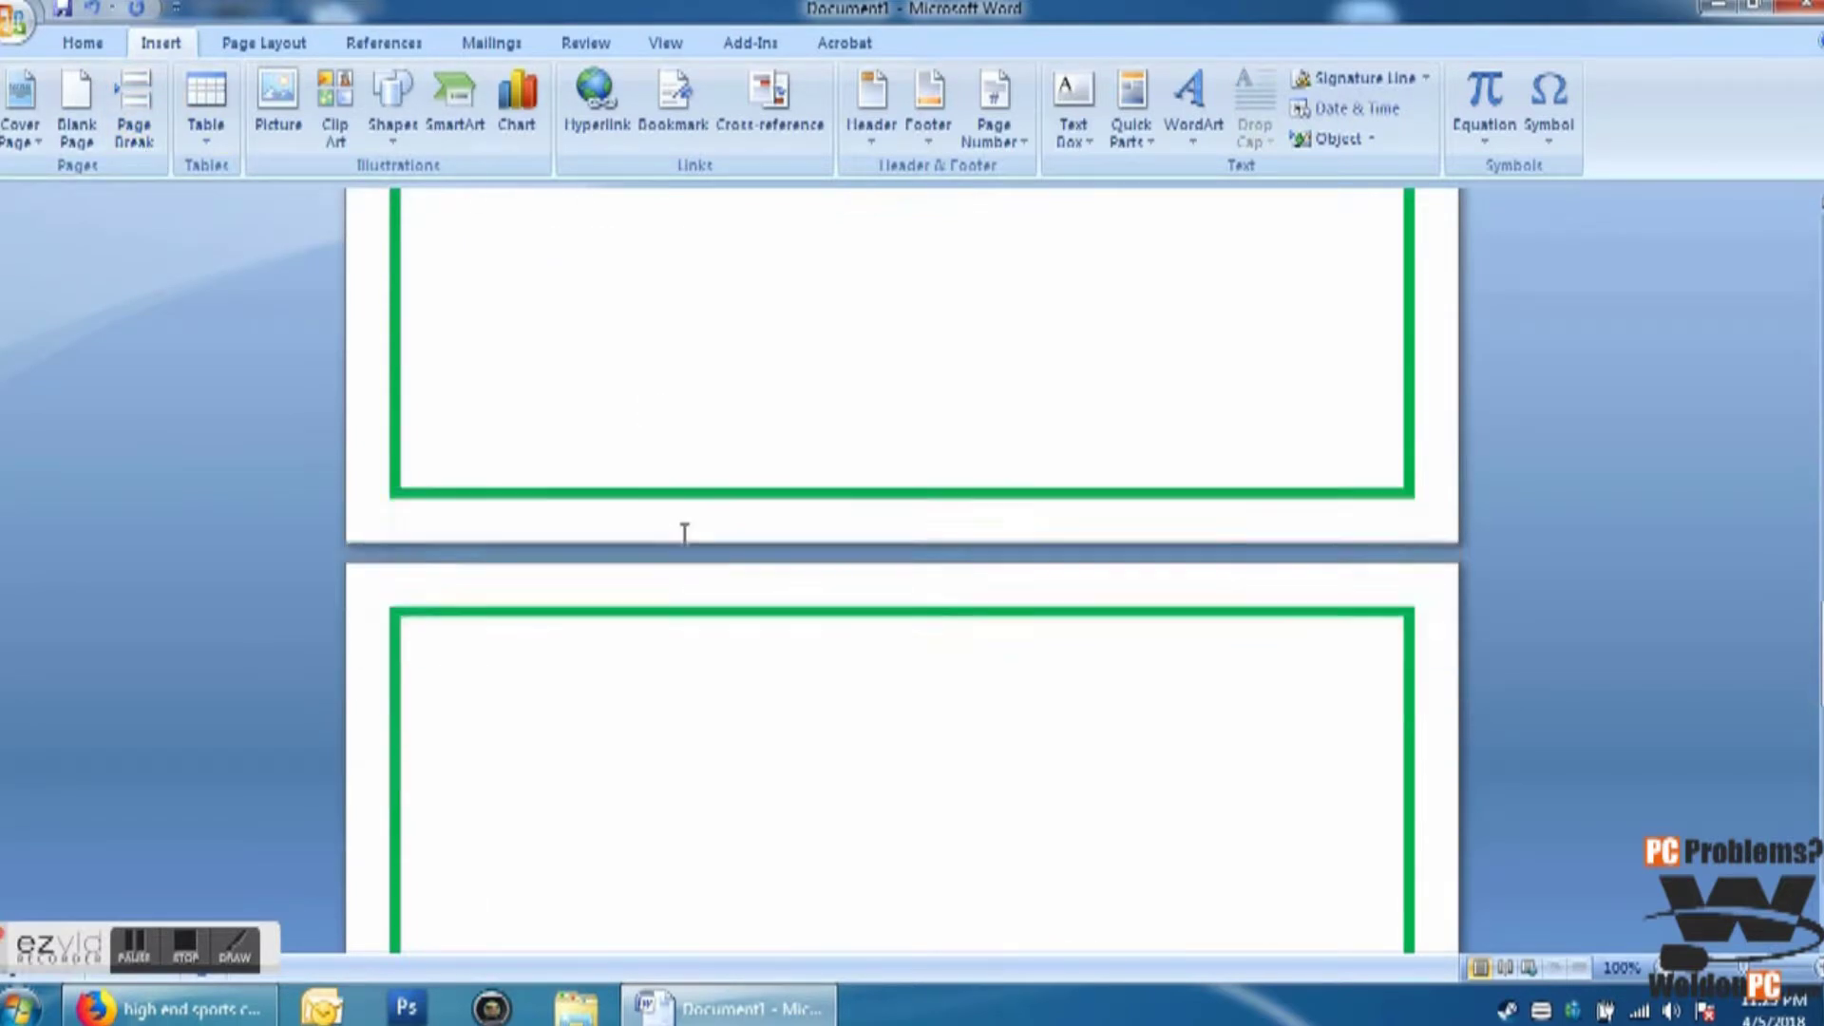
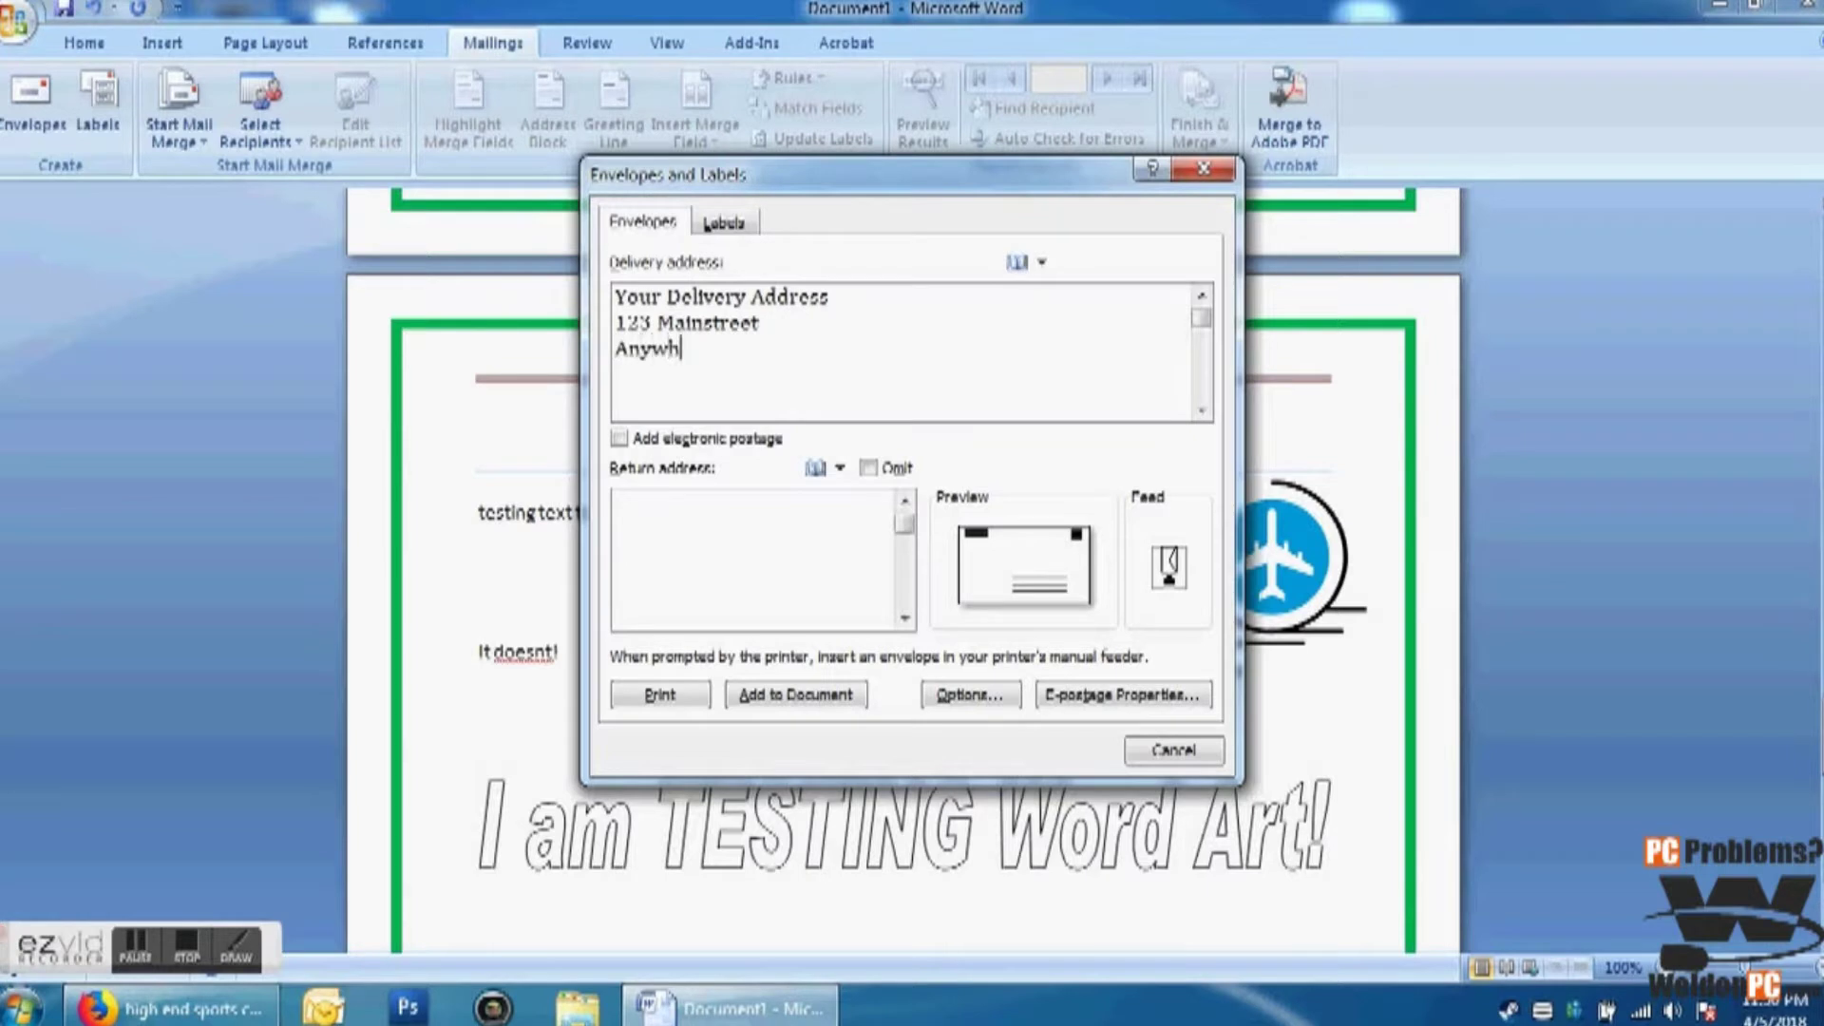
Step: Complete the last line of the envelope's delivery address with the placeholder city, state and zip
{"action": "type", "text": ", State,"}
{"action": "key", "text": "BackSpace"}
{"action": "type", "text": "Zip"}
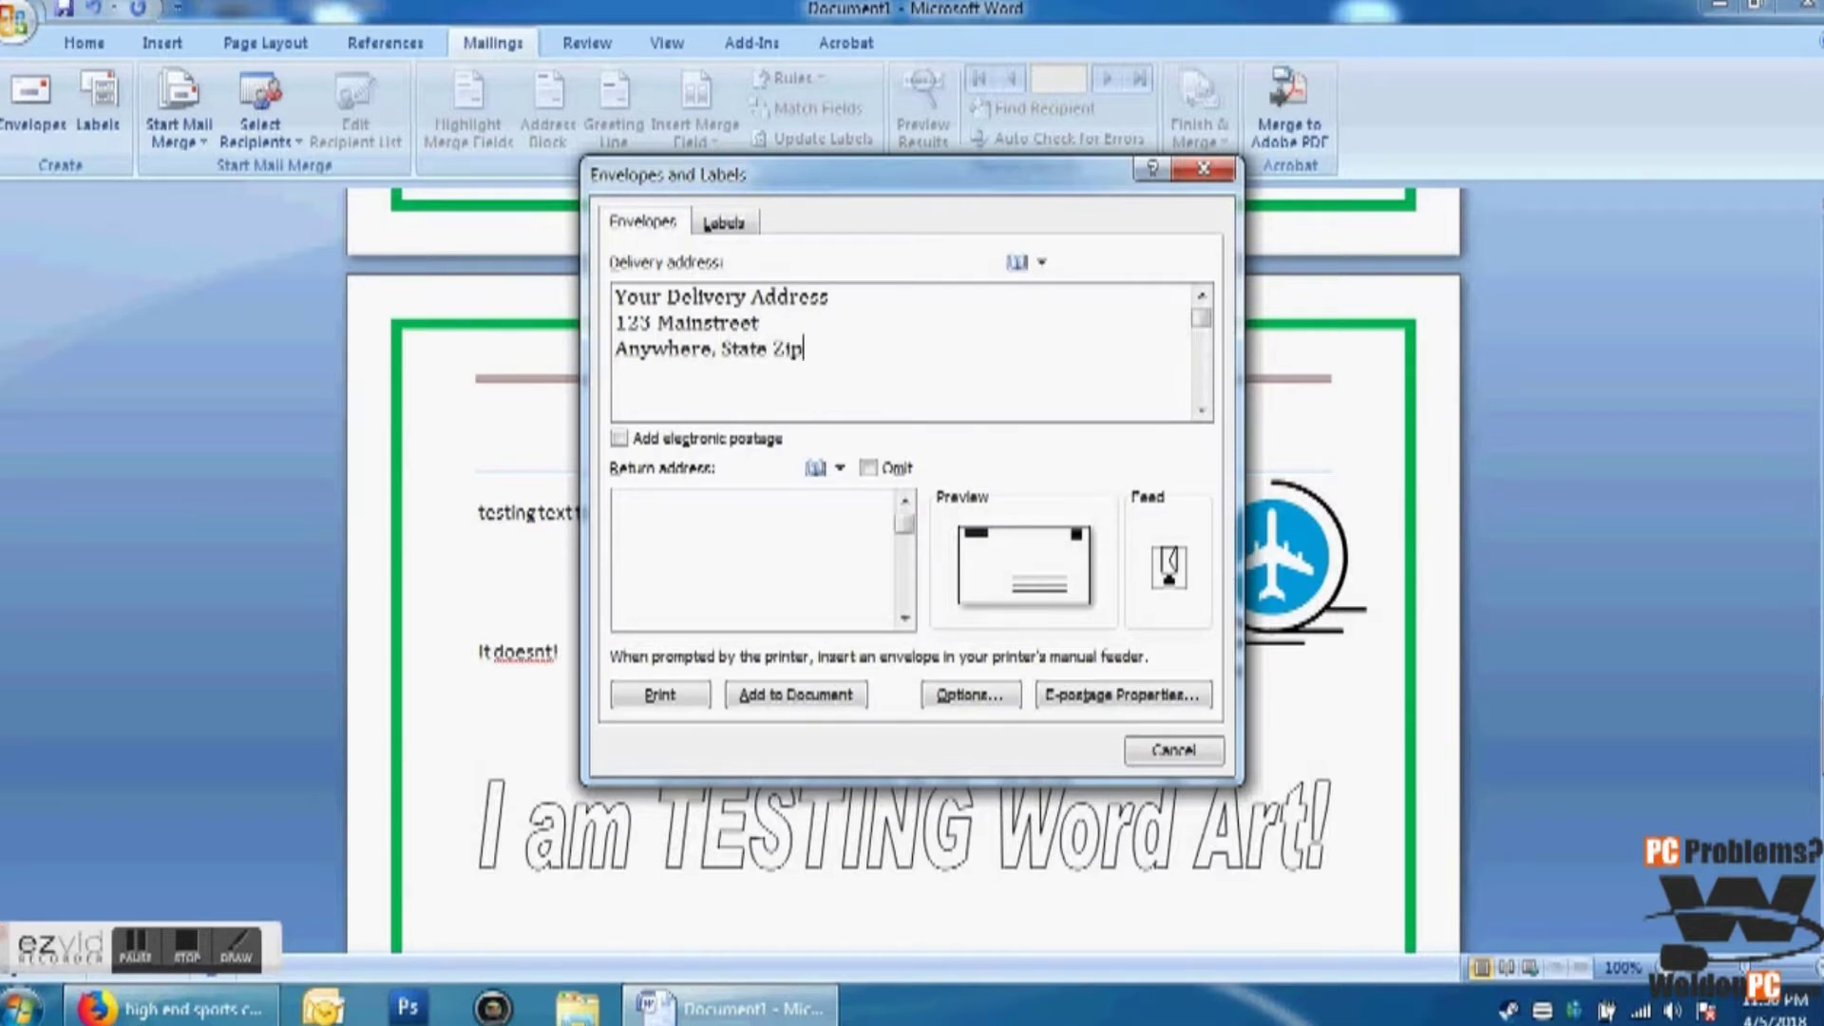
Step: Fill in the envelope's return address with WeldonPC.com, followed by the company's street and city, state and zip lines
{"action": "left_click", "coordinate": [787, 539]}
{"action": "type", "text": "WeldonPC.com"}
{"action": "key", "text": "Return"}
{"action": "type", "text": "582"}
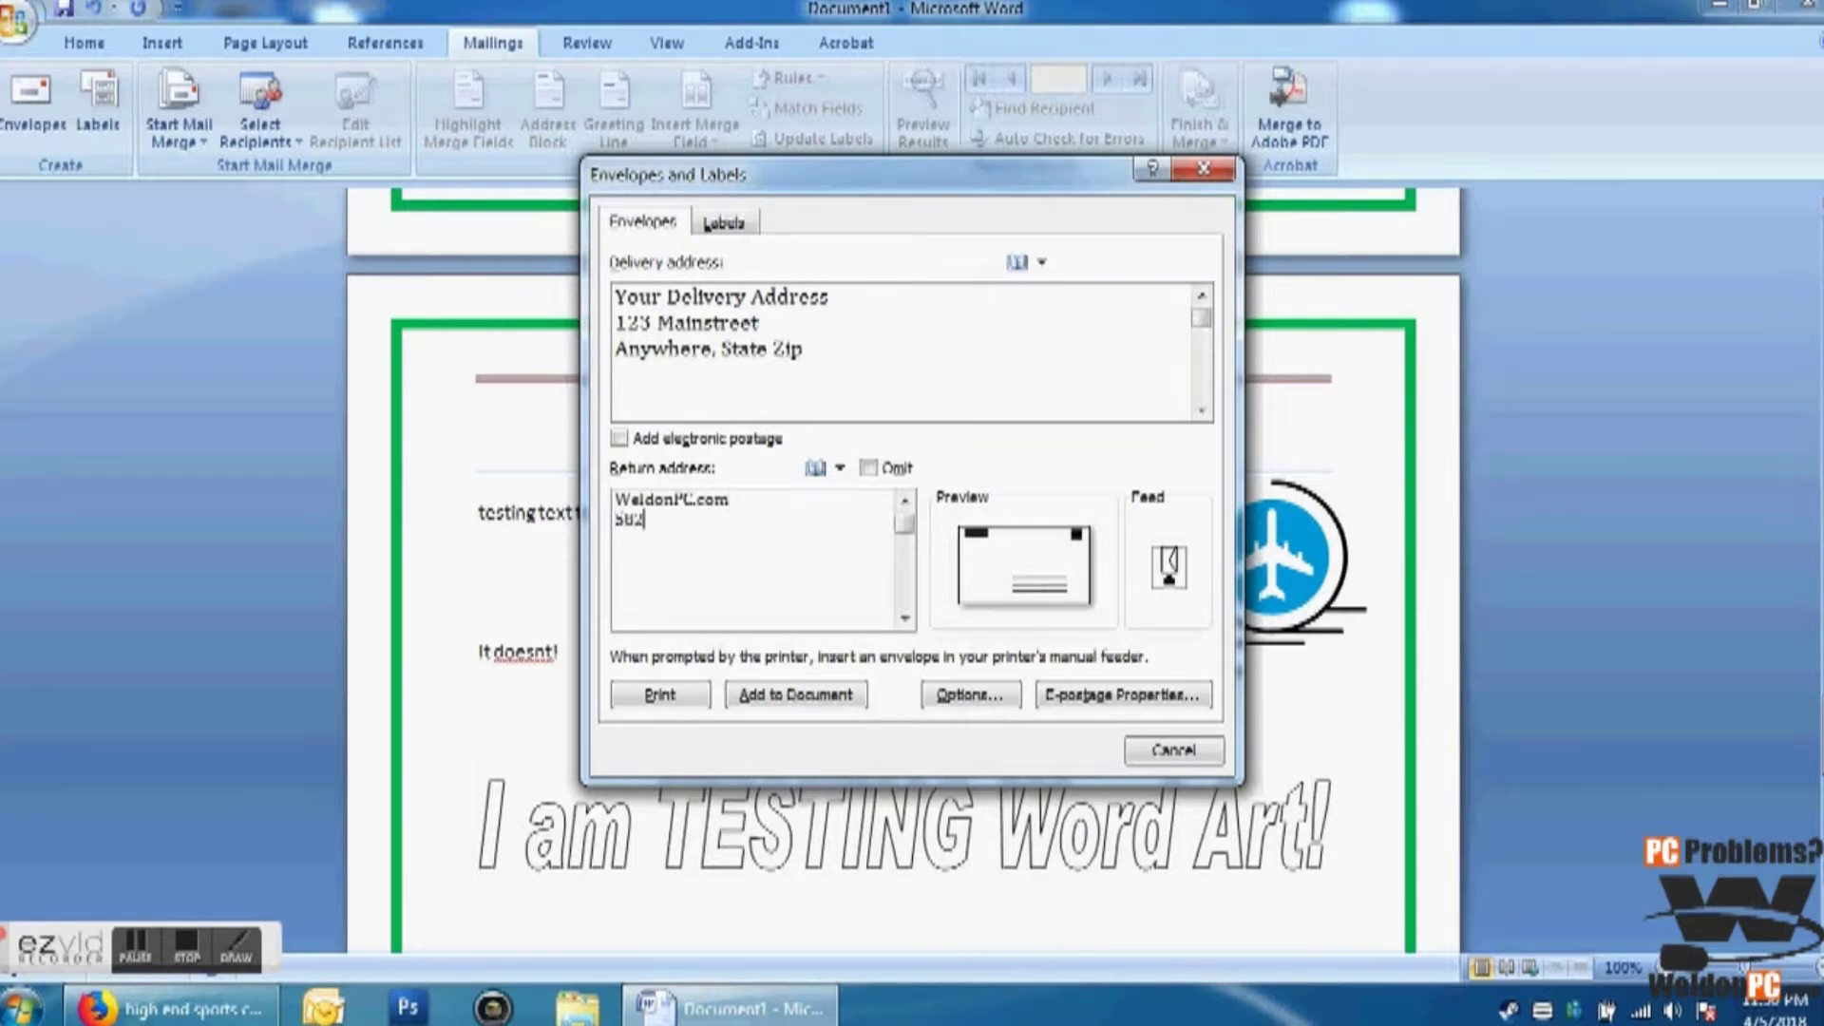
{"action": "type", "text": "9 Turney Road"}
{"action": "key", "text": "Return"}
{"action": "type", "text": "Garfield Height"}
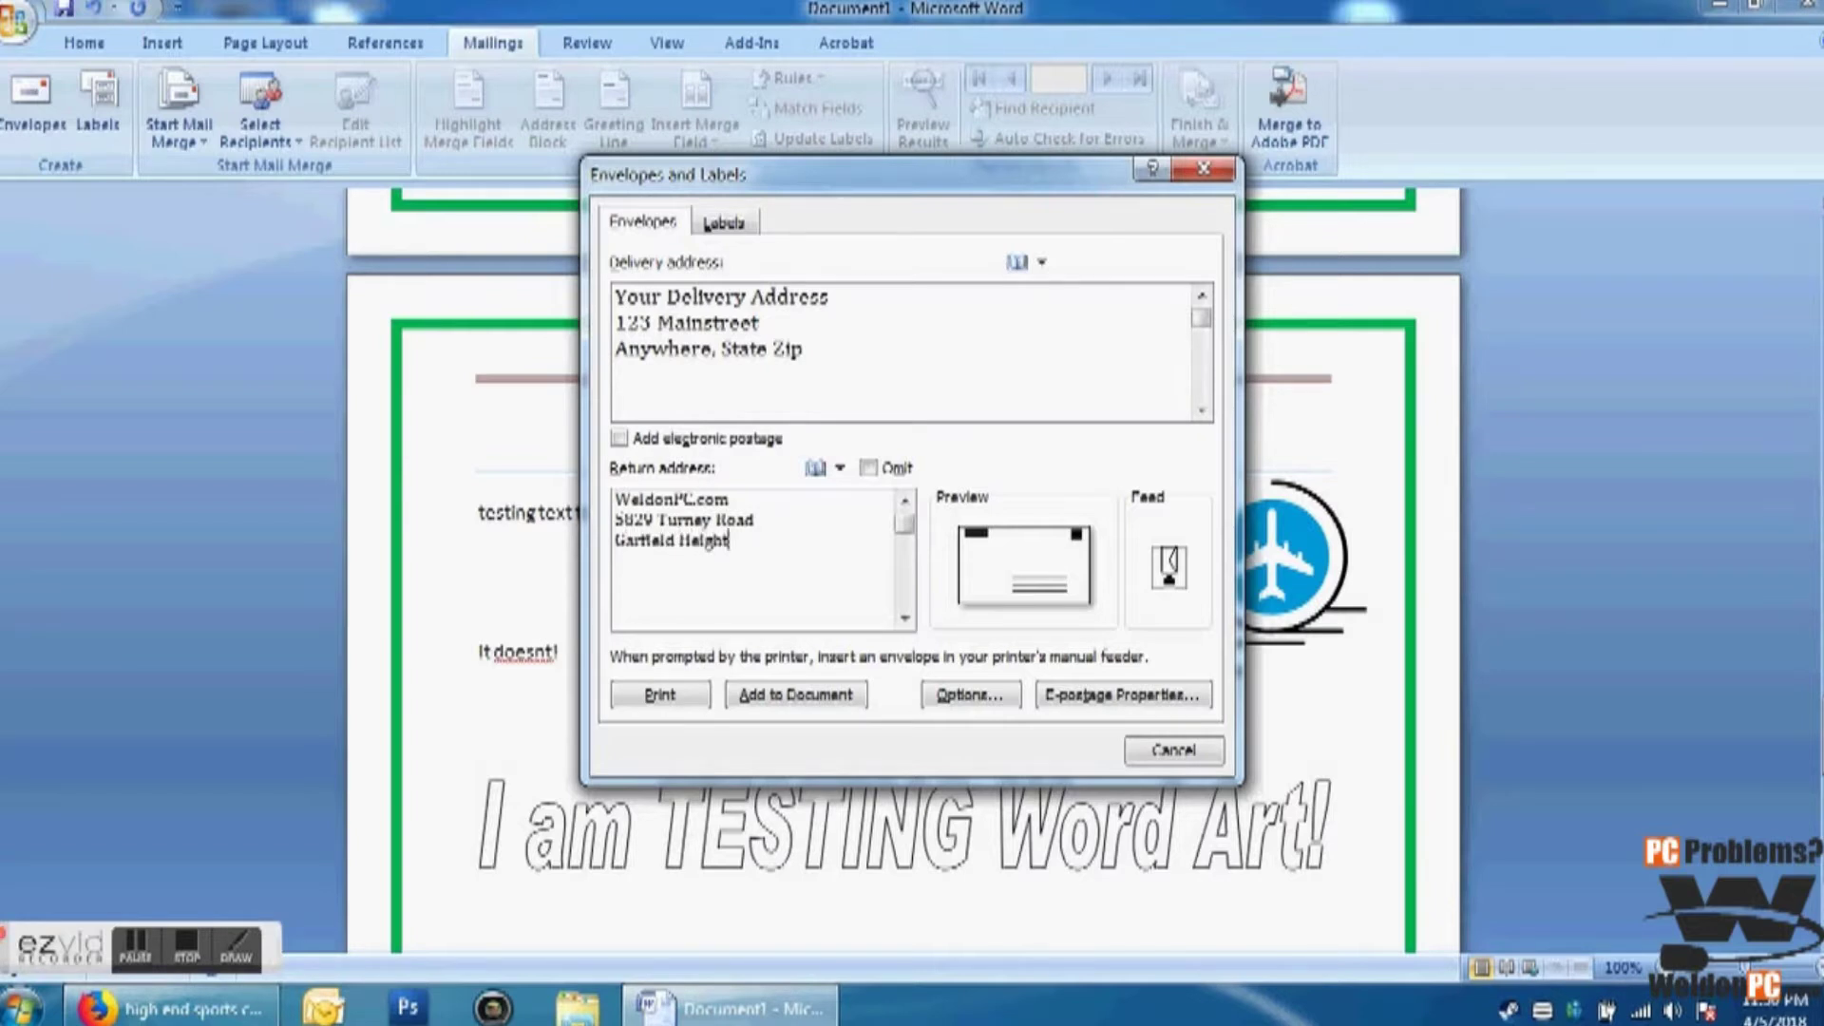
{"action": "type", "text": "s, Ohio 44125"}
Step: Print the envelope and save the new return address as the default
{"action": "left_click", "coordinate": [662, 694]}
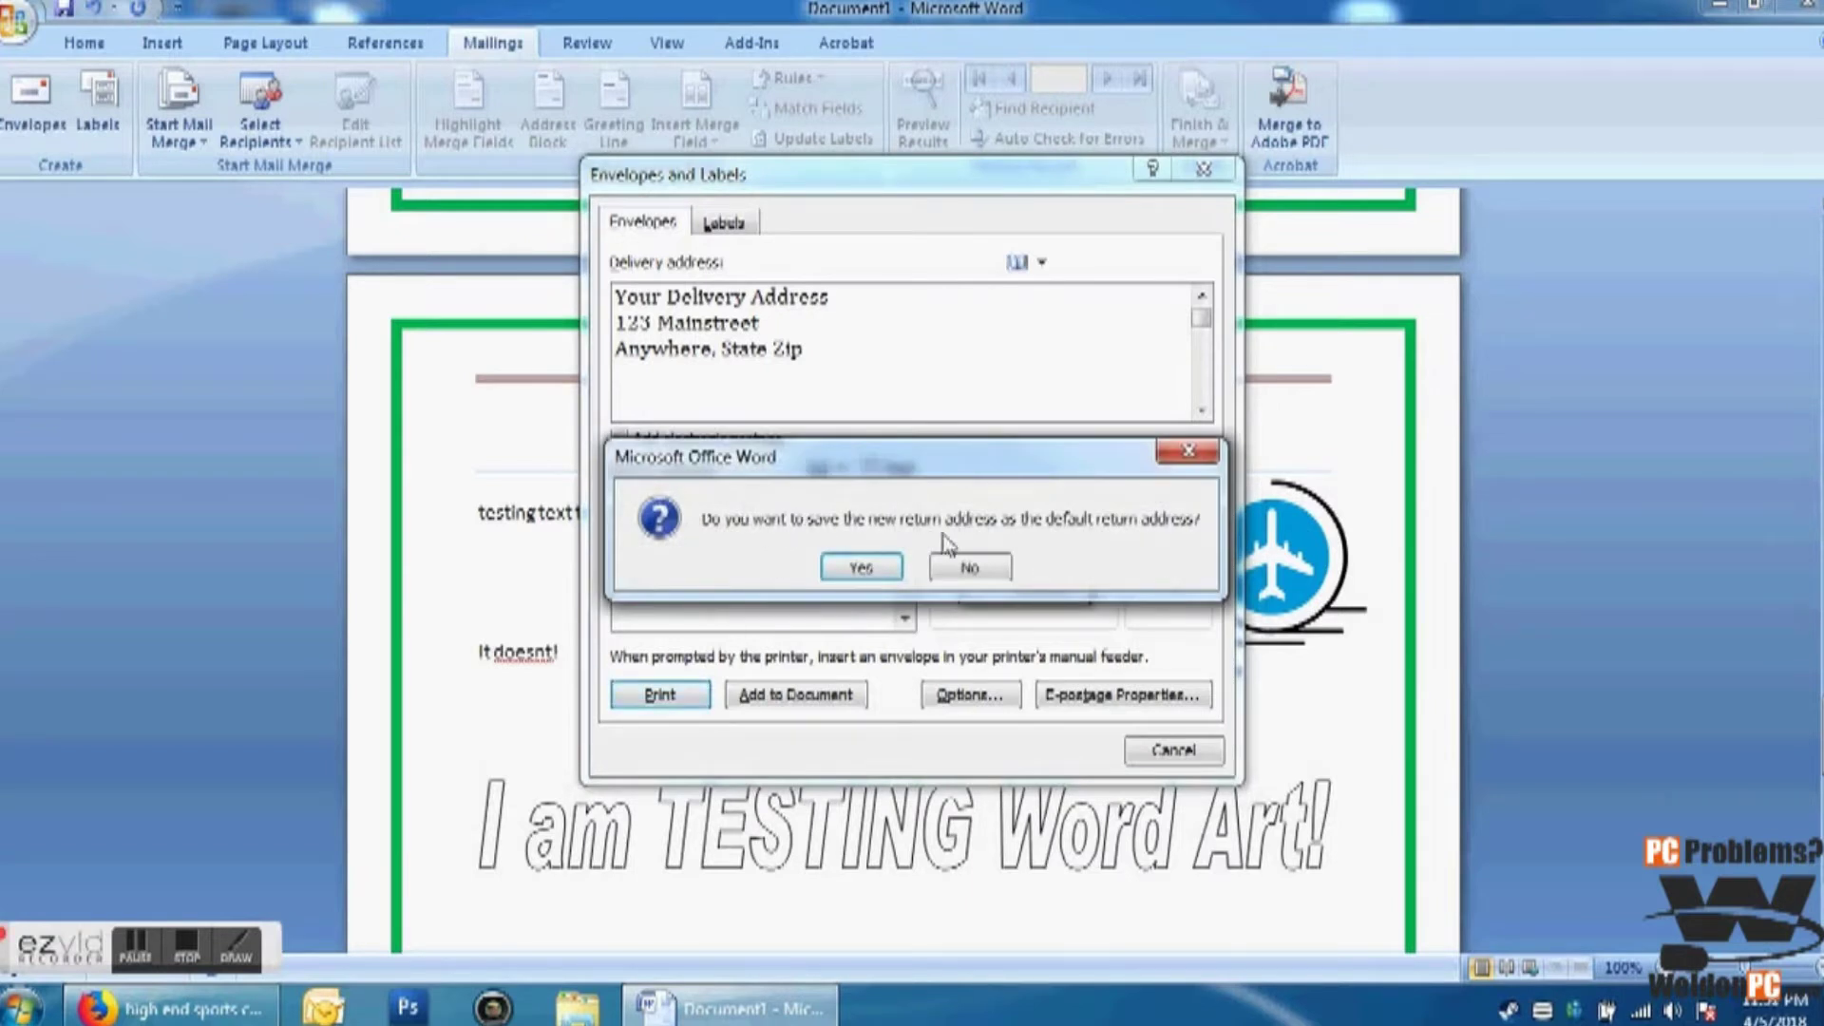
{"action": "left_click", "coordinate": [883, 569]}
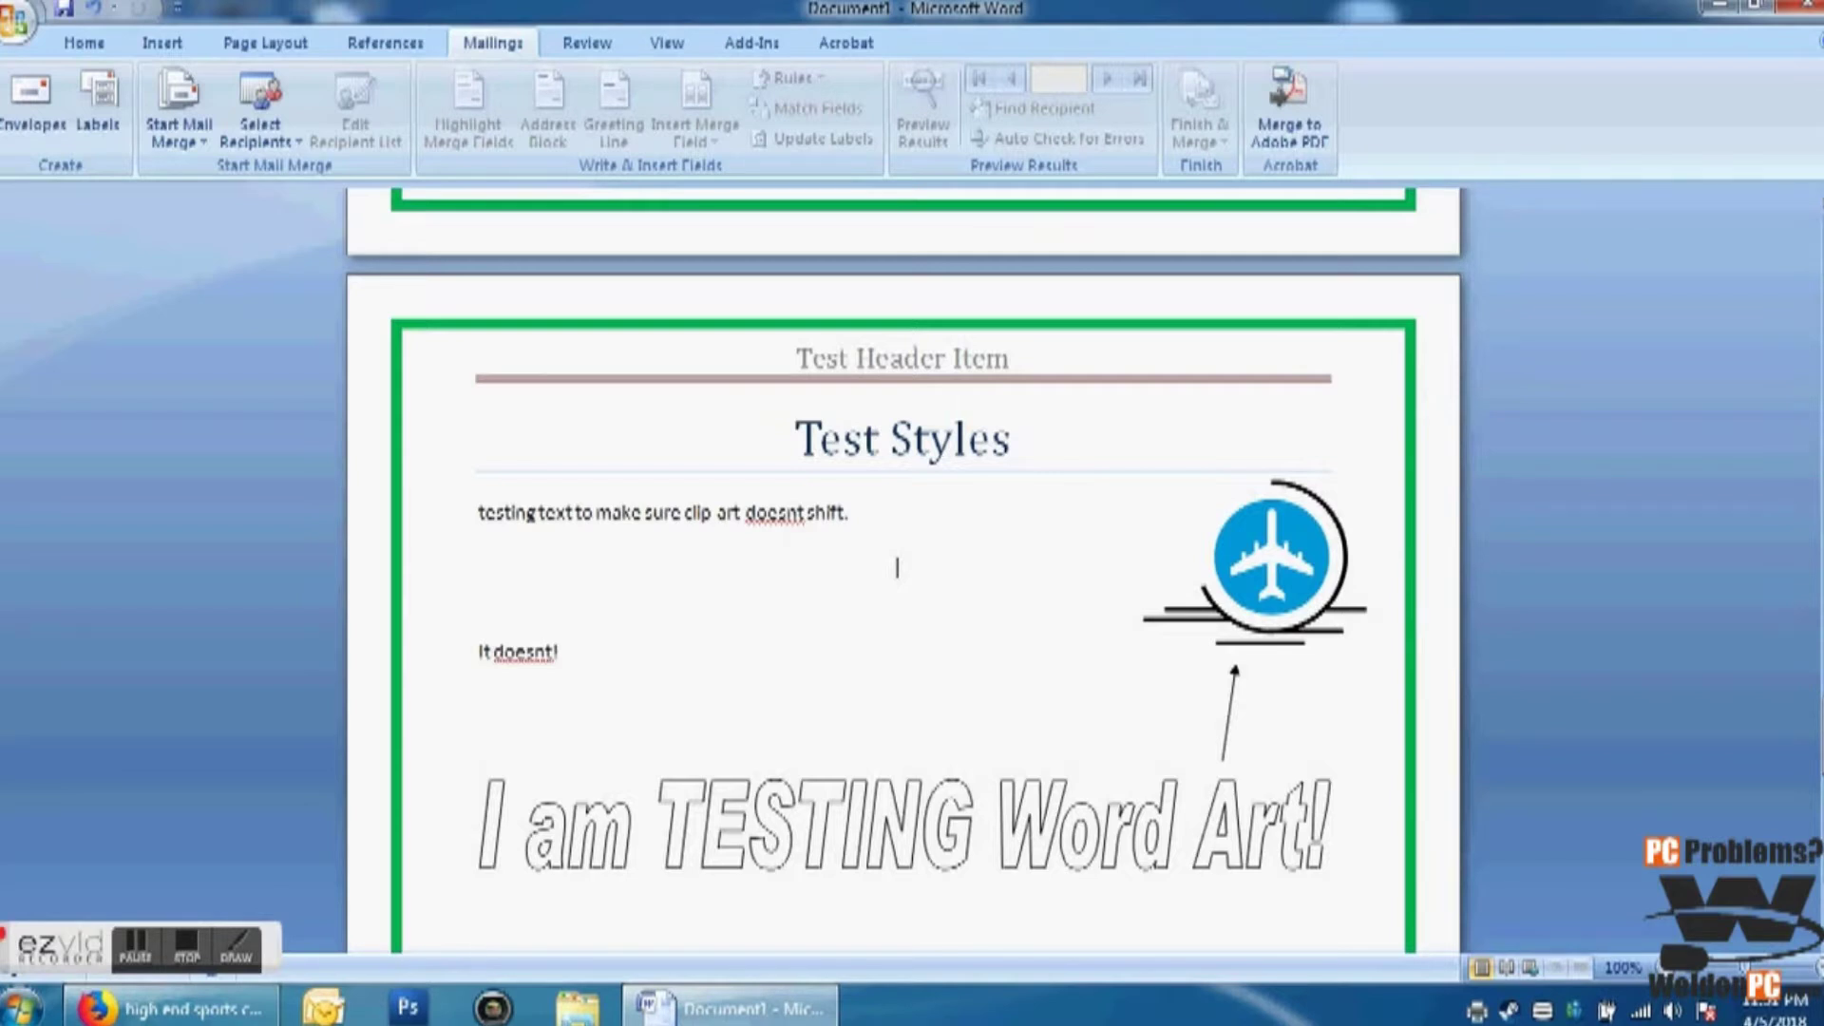
Step: Examine the label printing settings alongside the envelope settings, and close them without printing
{"action": "scroll", "coordinate": [897, 567], "scroll_direction": "down", "scroll_amount": 5}
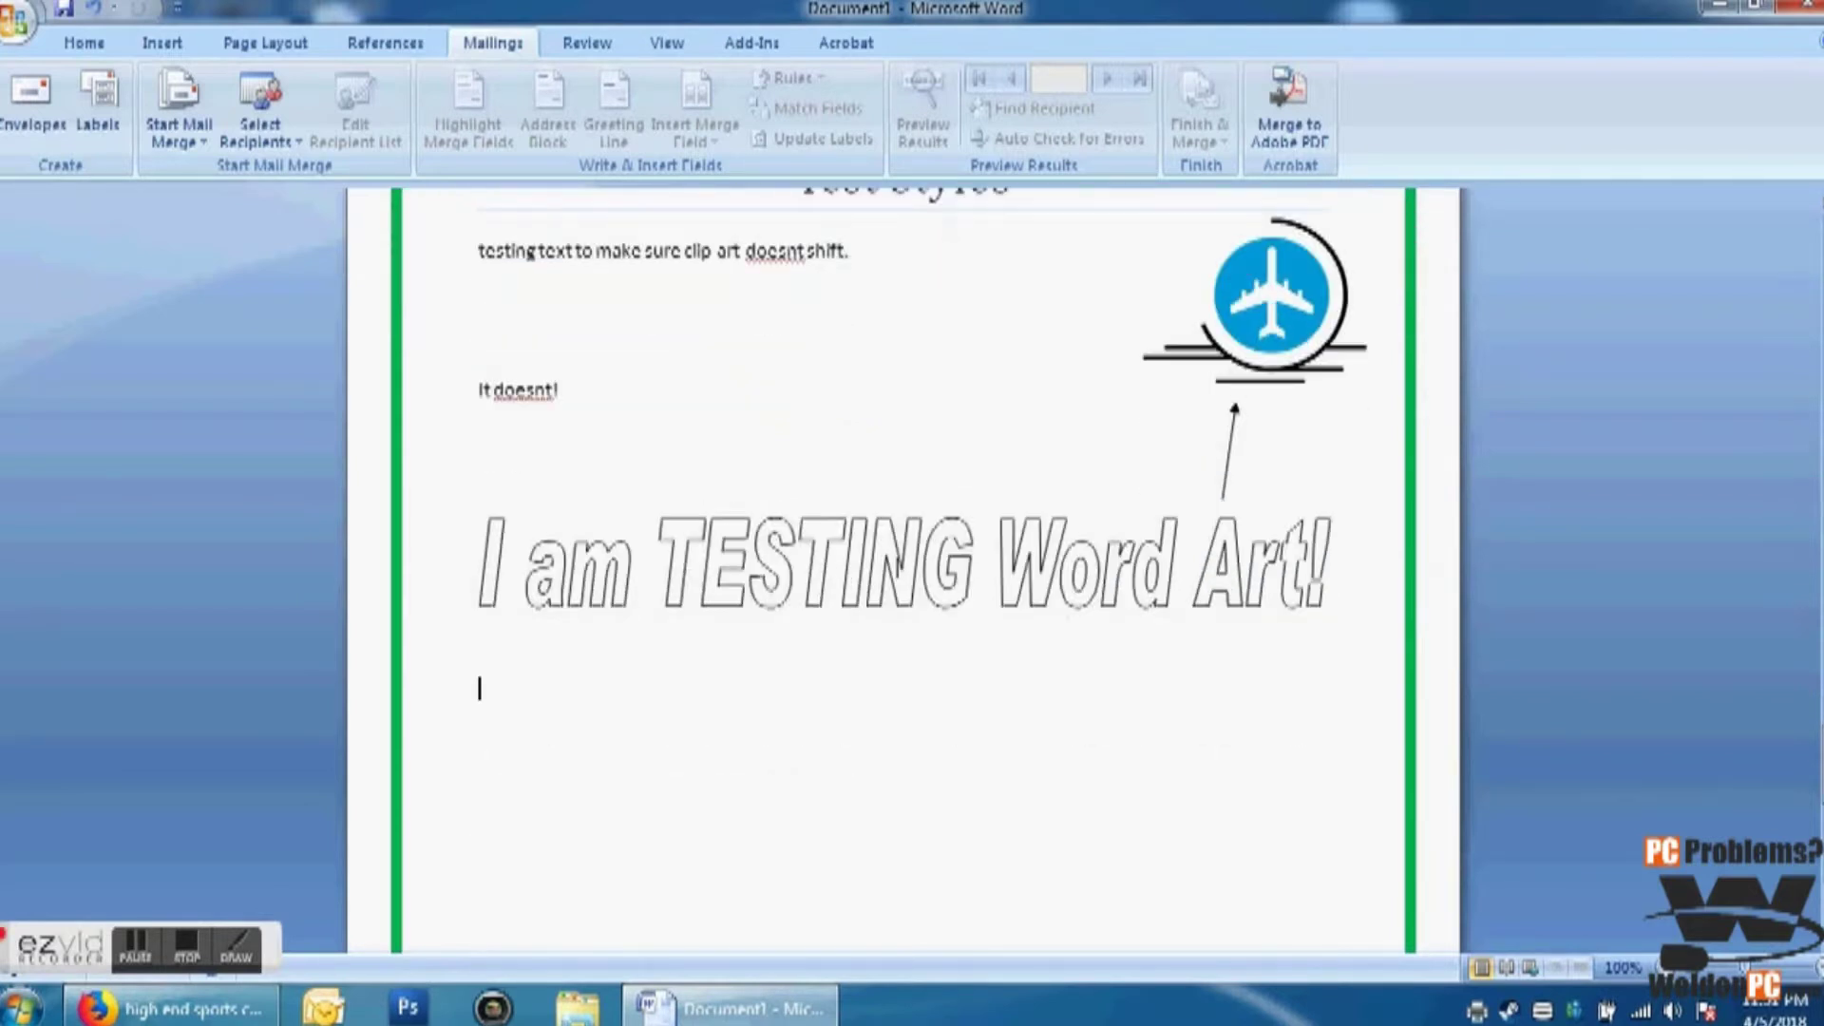
{"action": "left_click", "coordinate": [112, 95]}
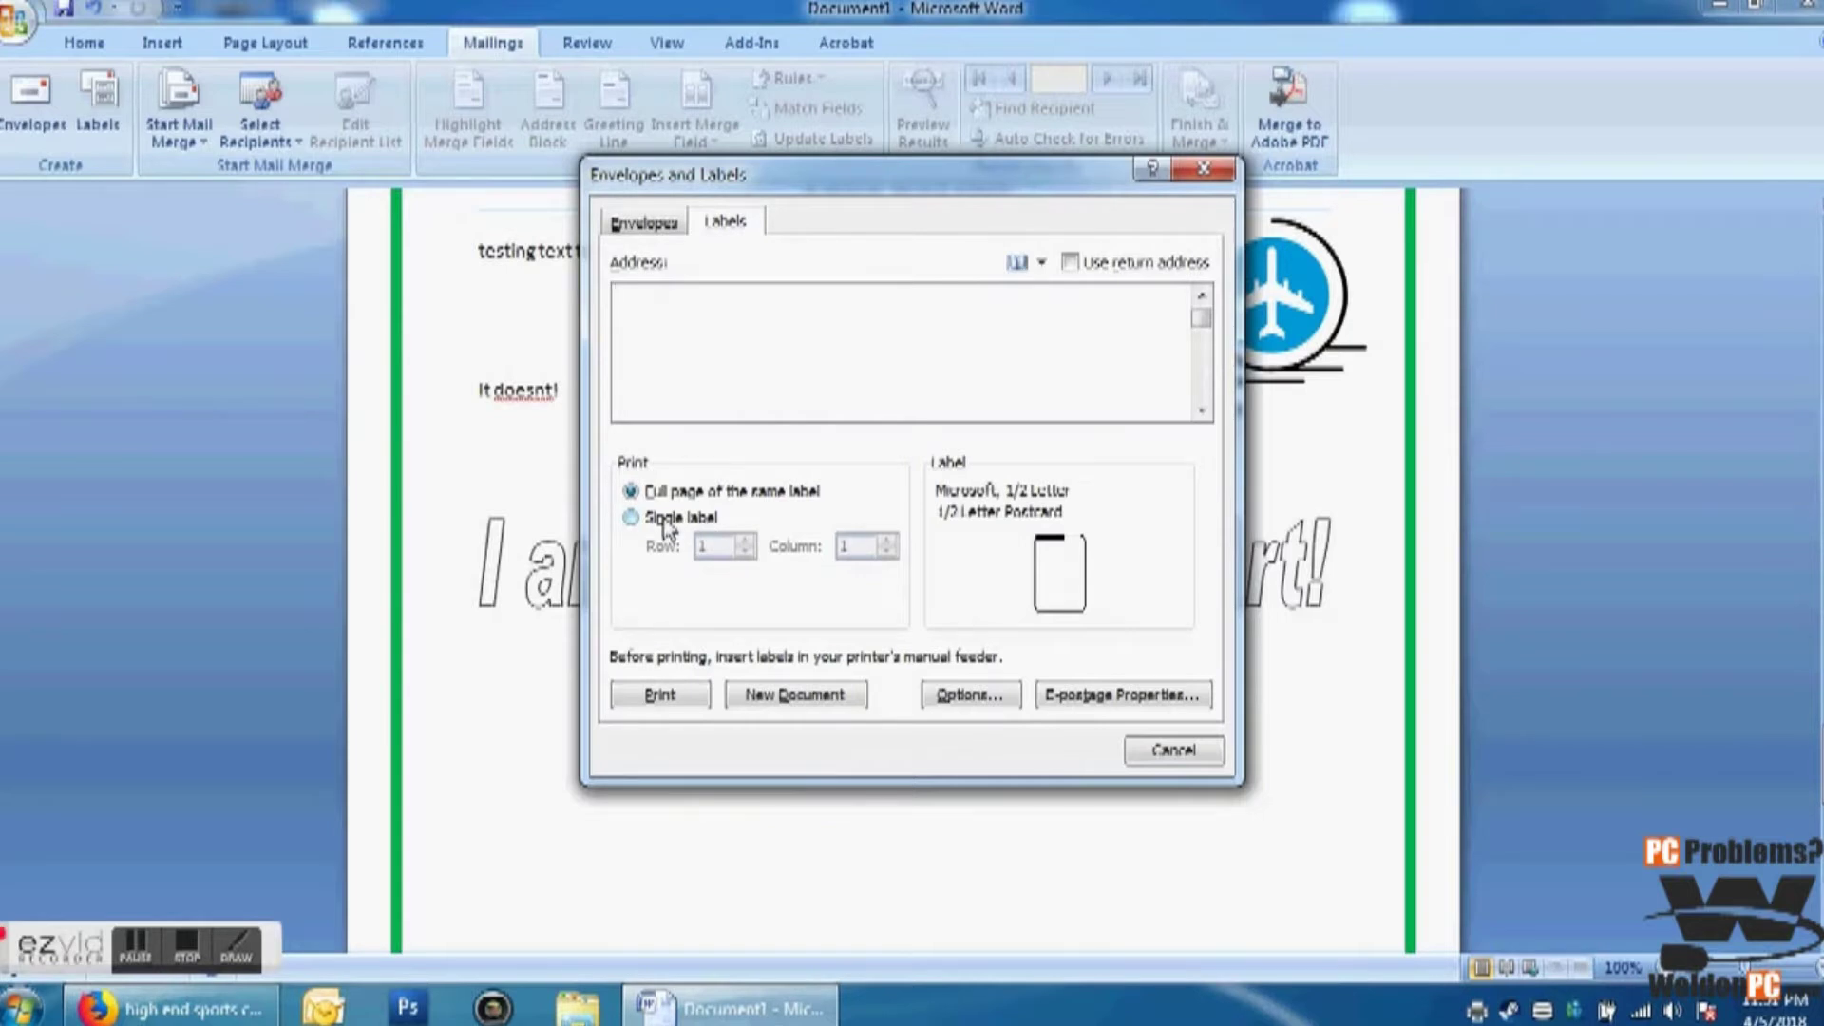
{"action": "left_click", "coordinate": [668, 228]}
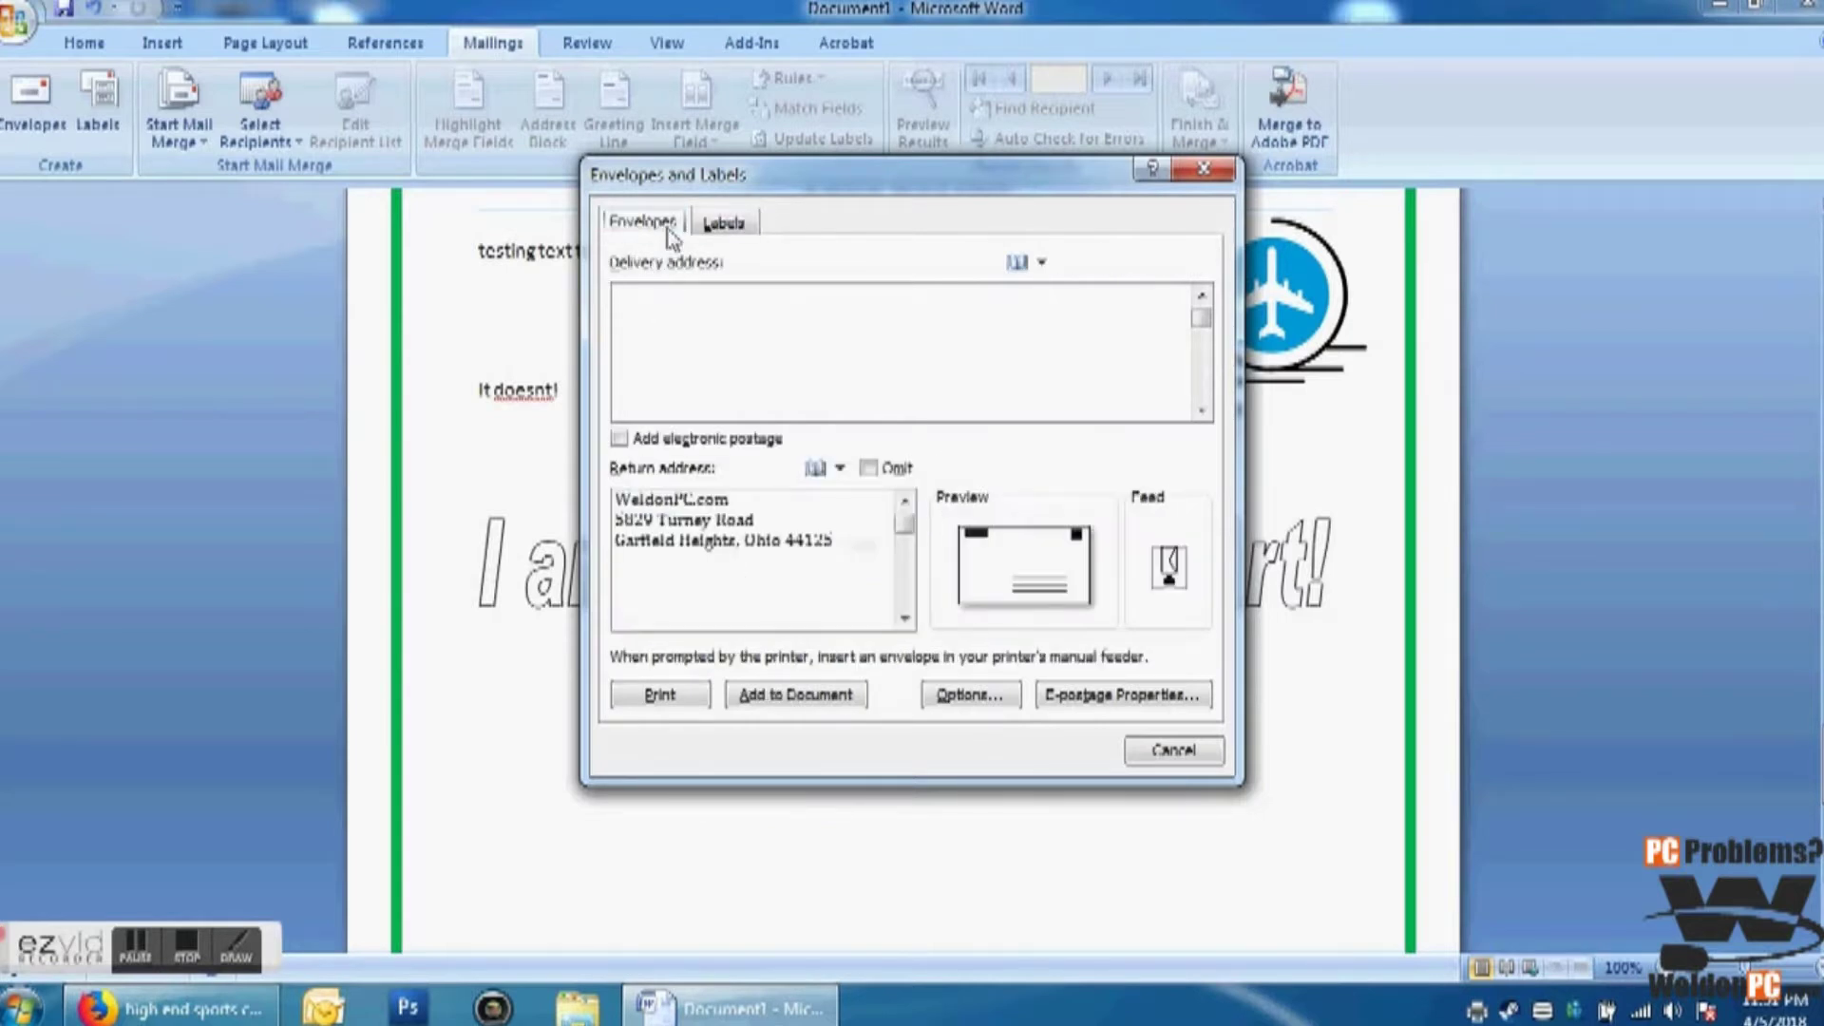
{"action": "left_click", "coordinate": [746, 226]}
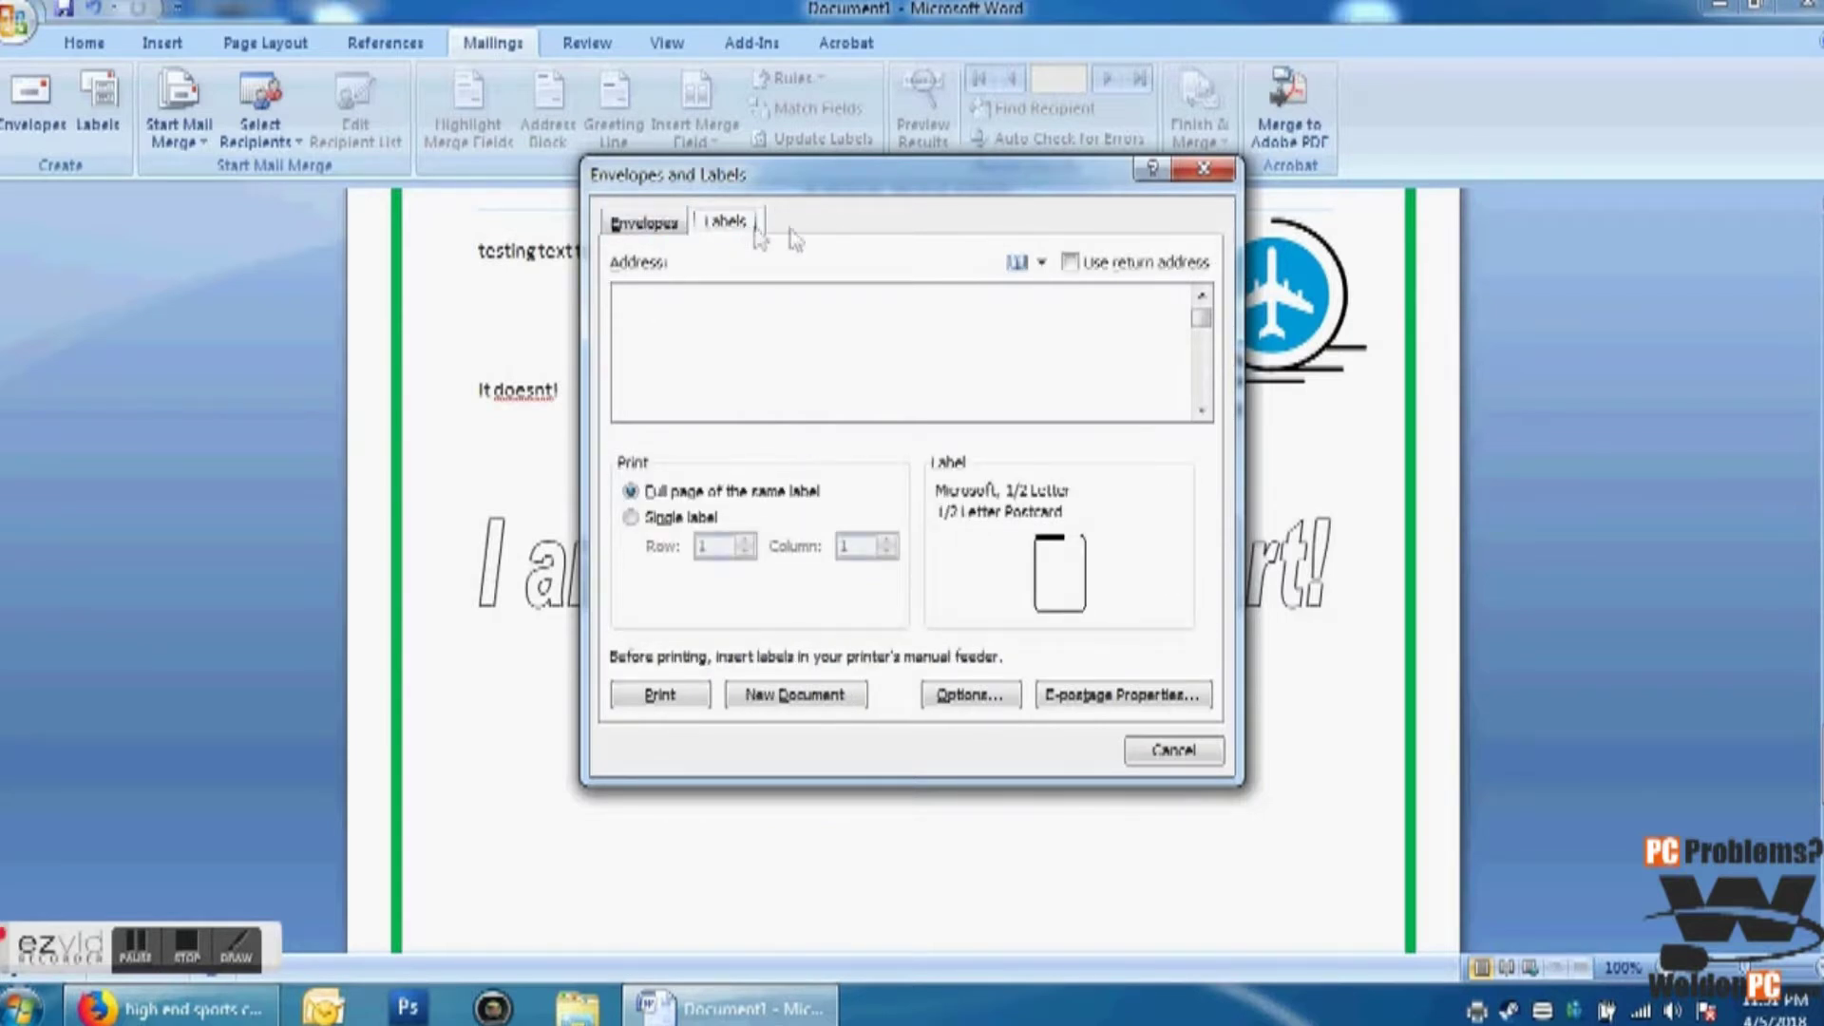
{"action": "left_click", "coordinate": [1221, 171]}
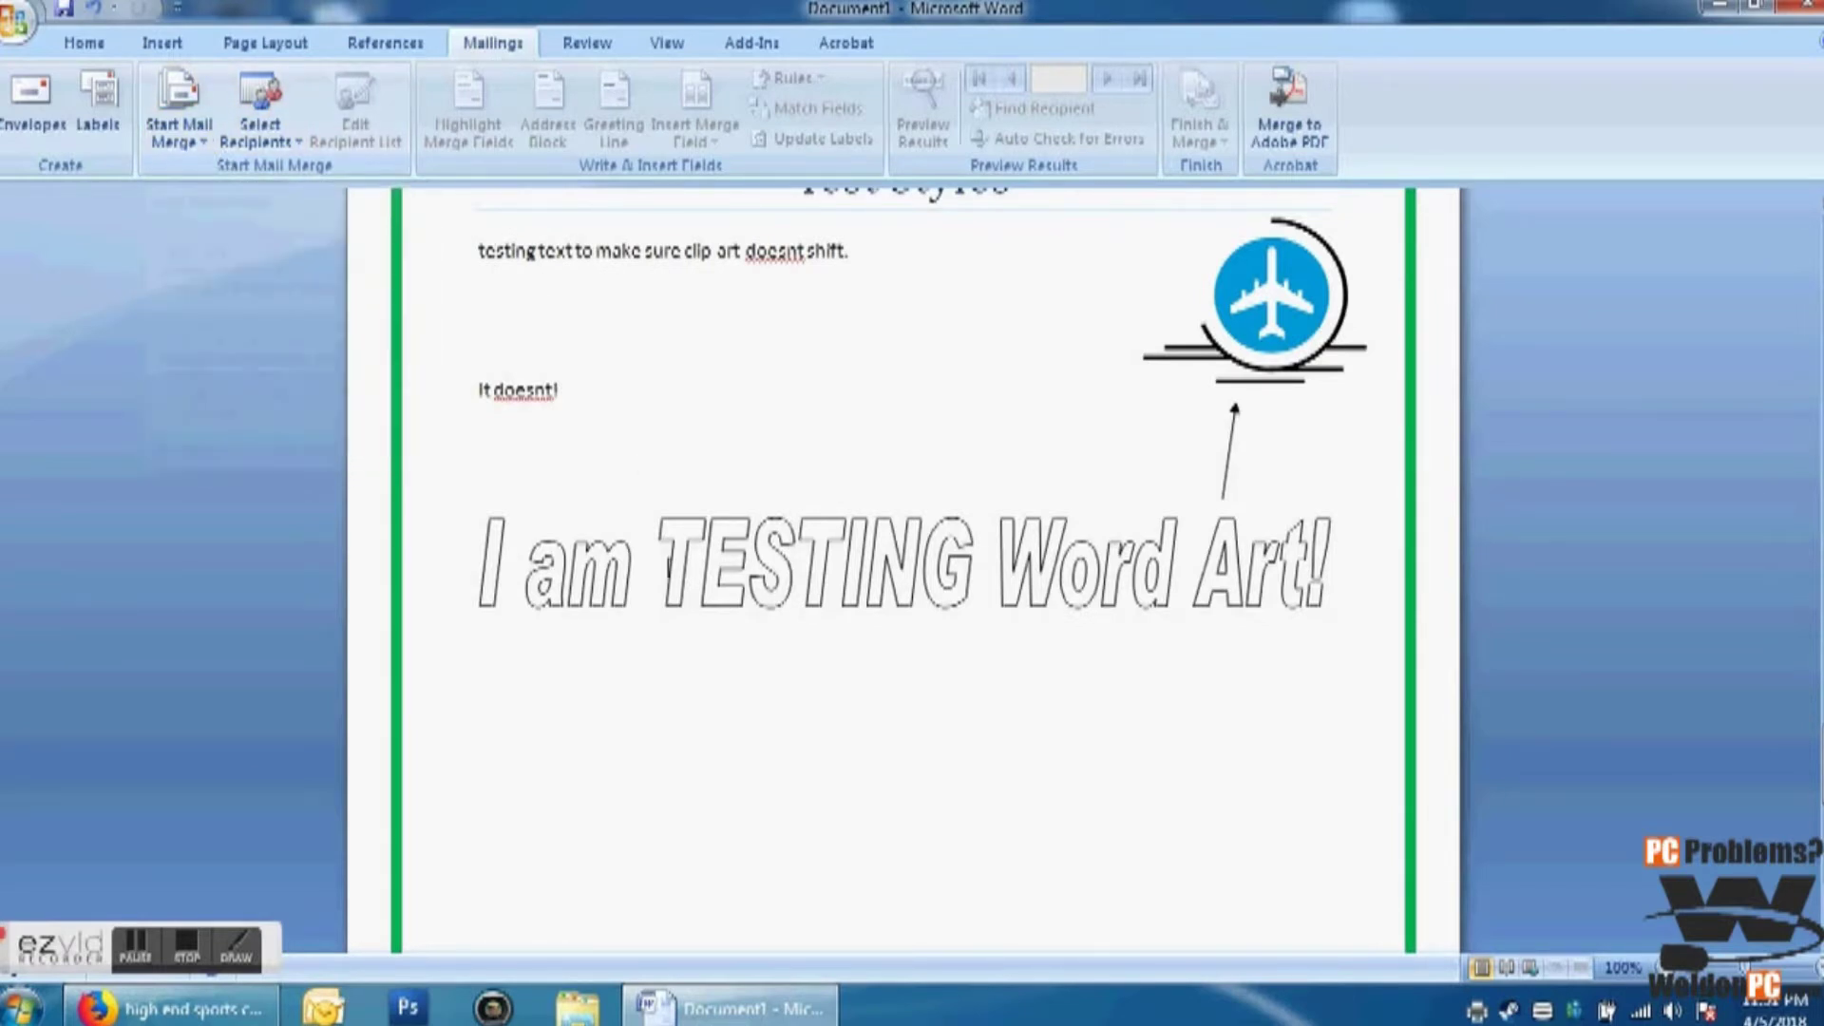
Step: Insert a page break below the "I am TESTING Word Art!" WordArt and enter the line "Date" on the new page
{"action": "scroll", "coordinate": [672, 578], "scroll_direction": "down", "scroll_amount": 20}
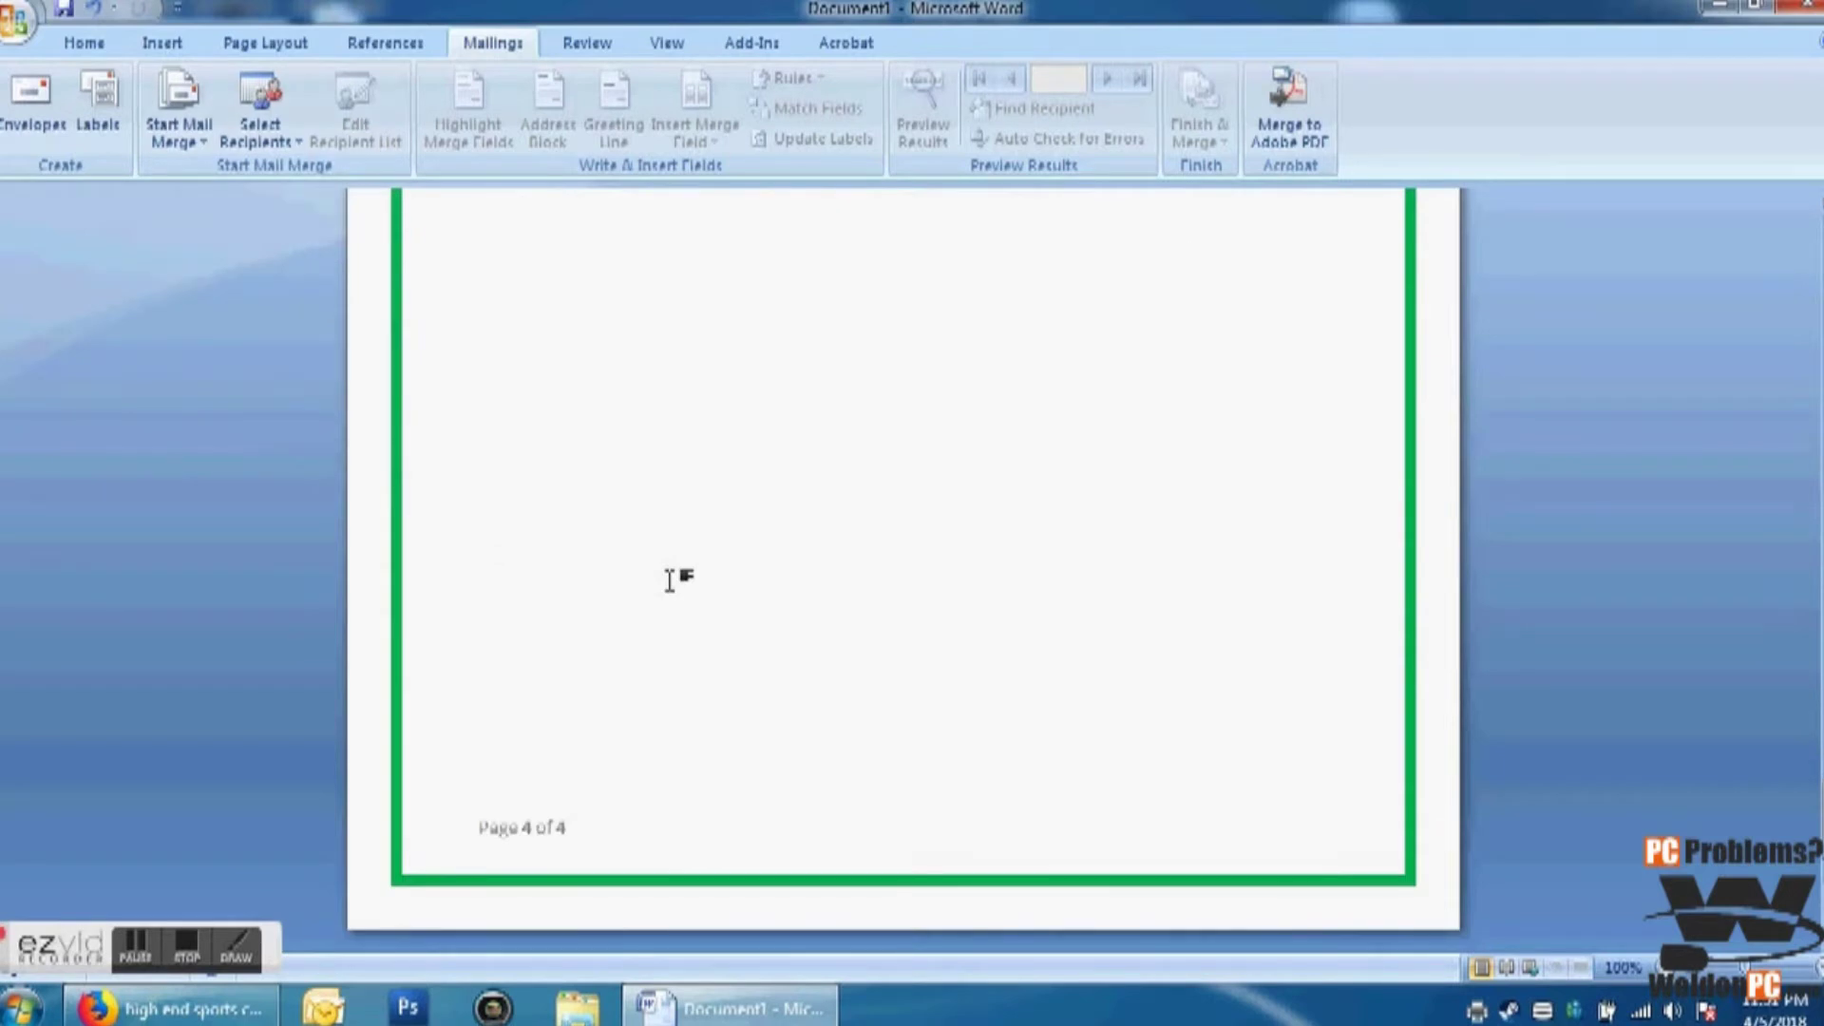
{"action": "scroll", "coordinate": [671, 578], "scroll_direction": "up", "scroll_amount": 20}
{"action": "left_click", "coordinate": [1179, 517]}
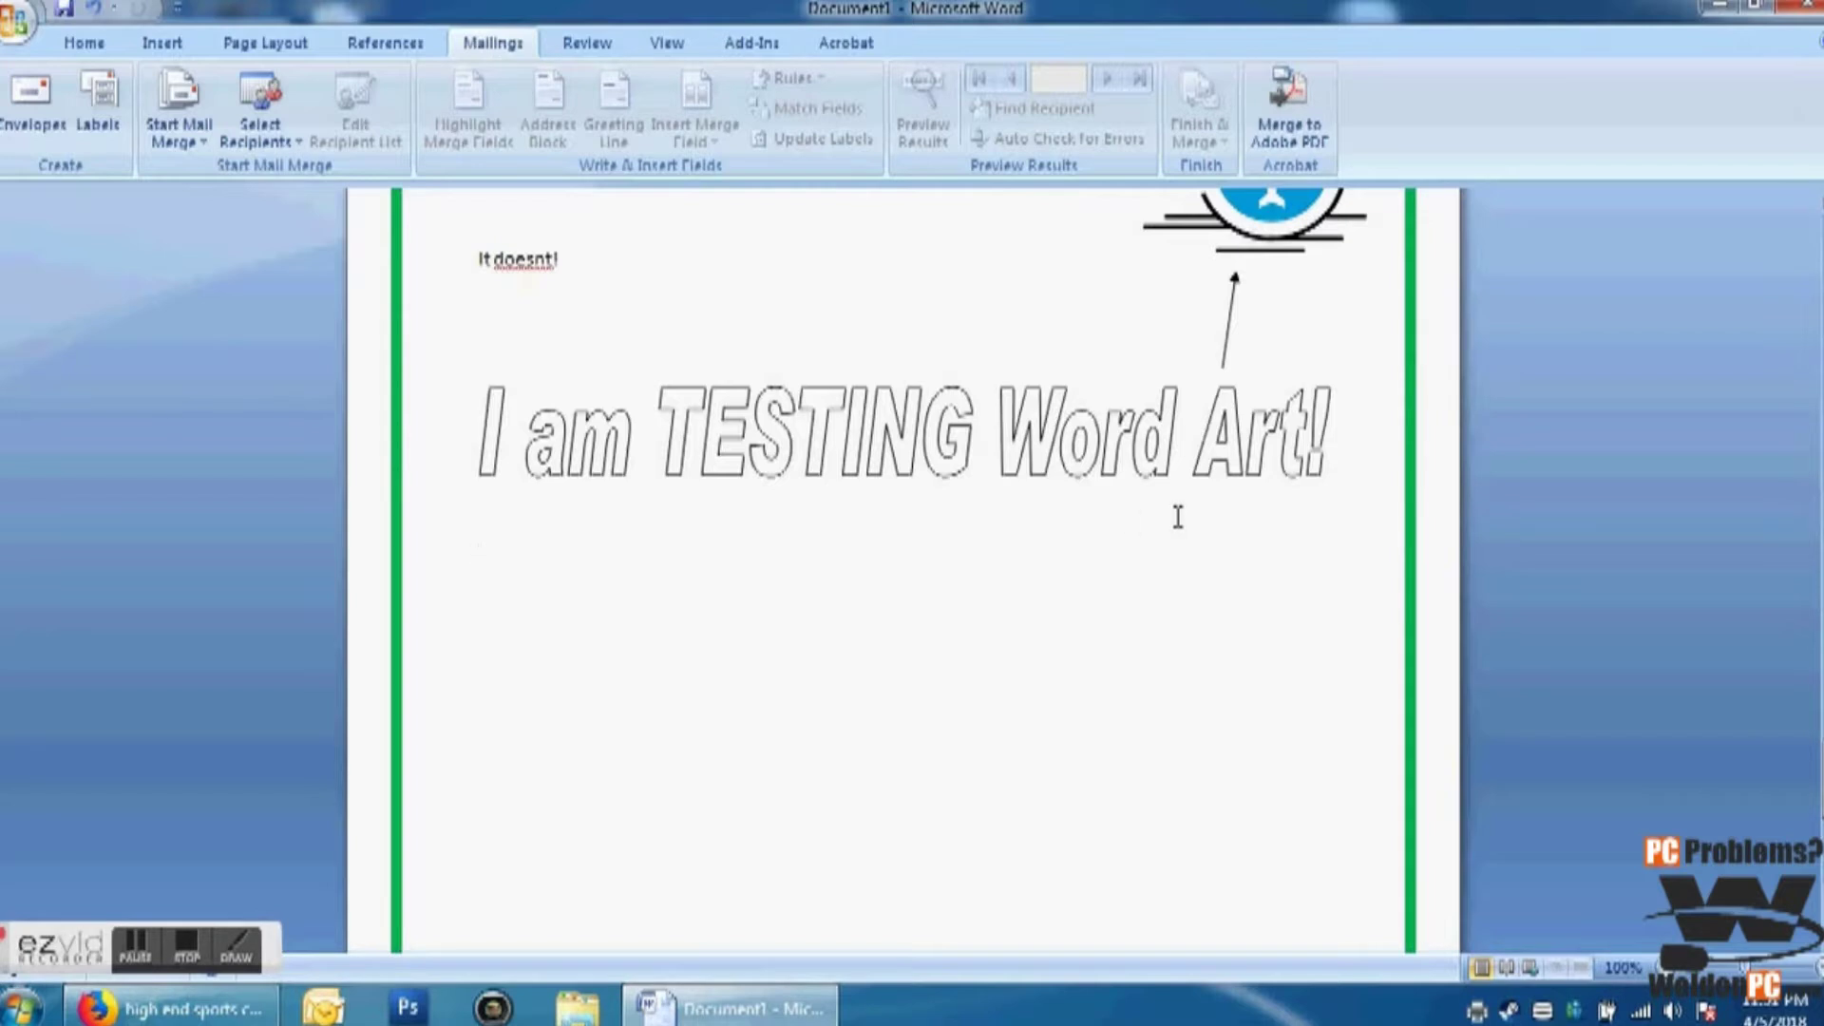
{"action": "key", "text": "alt"}
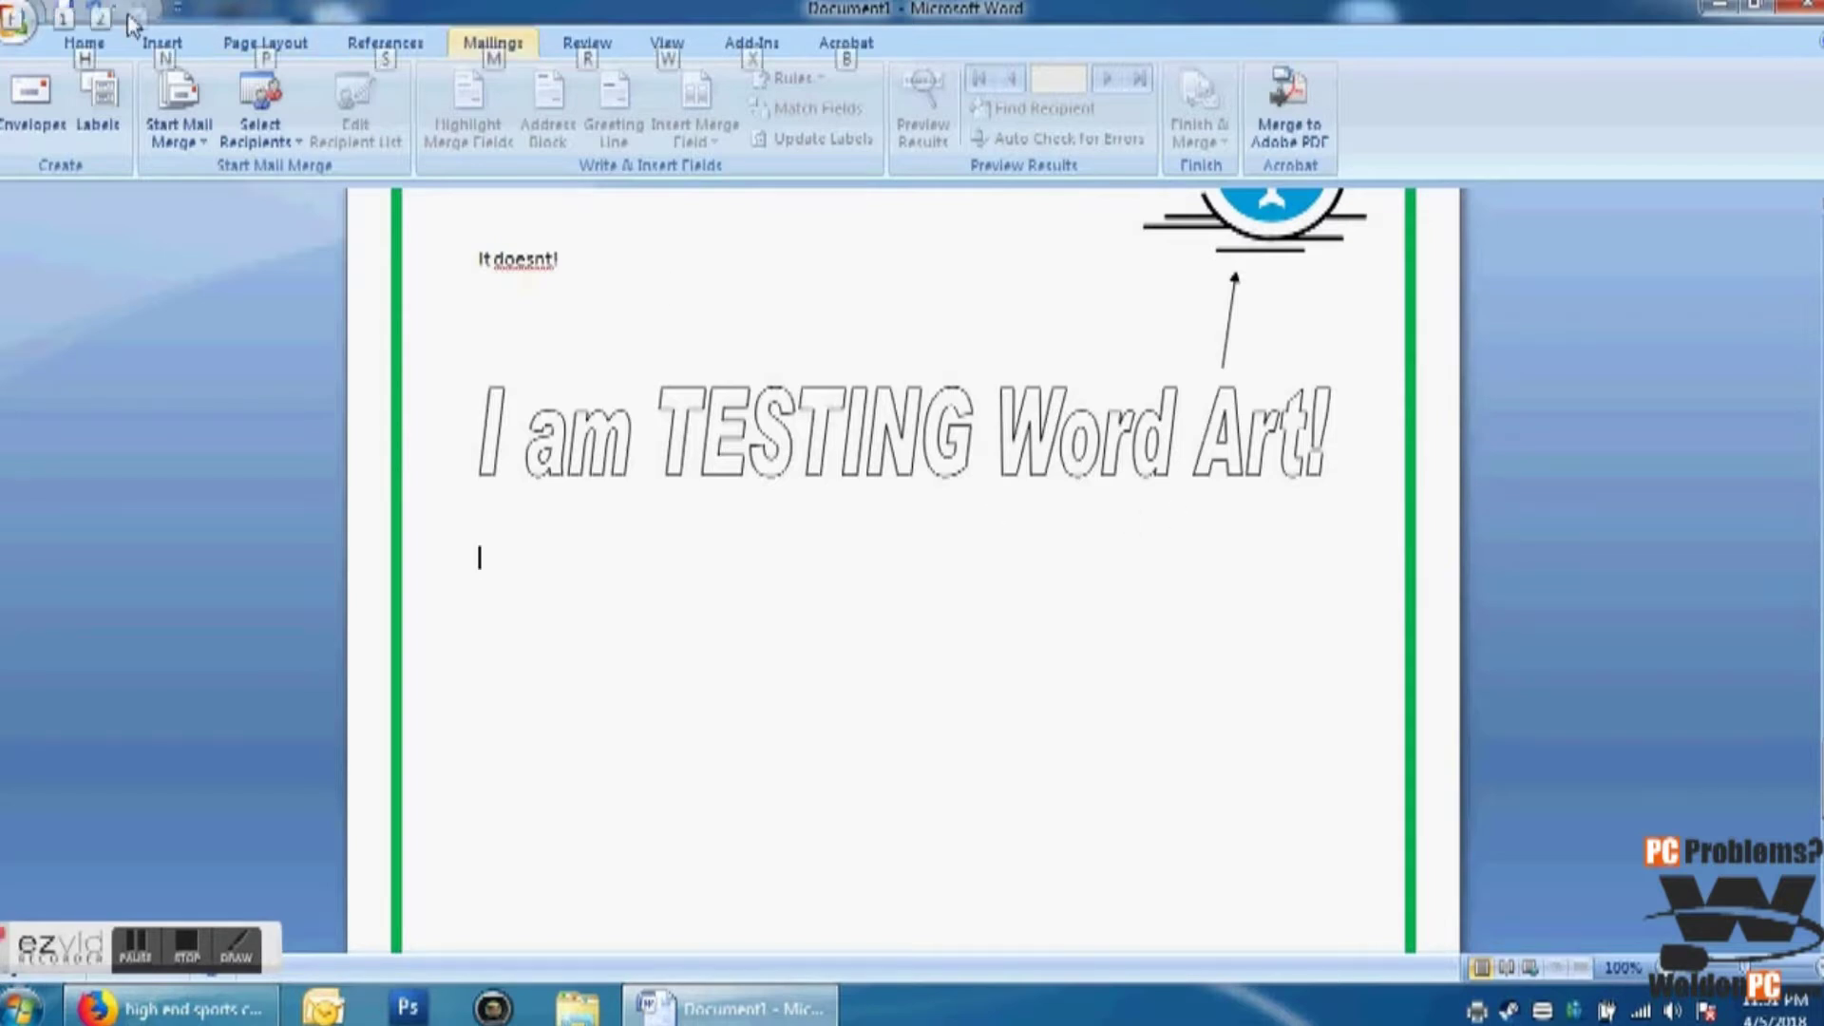
{"action": "key", "text": "i"}
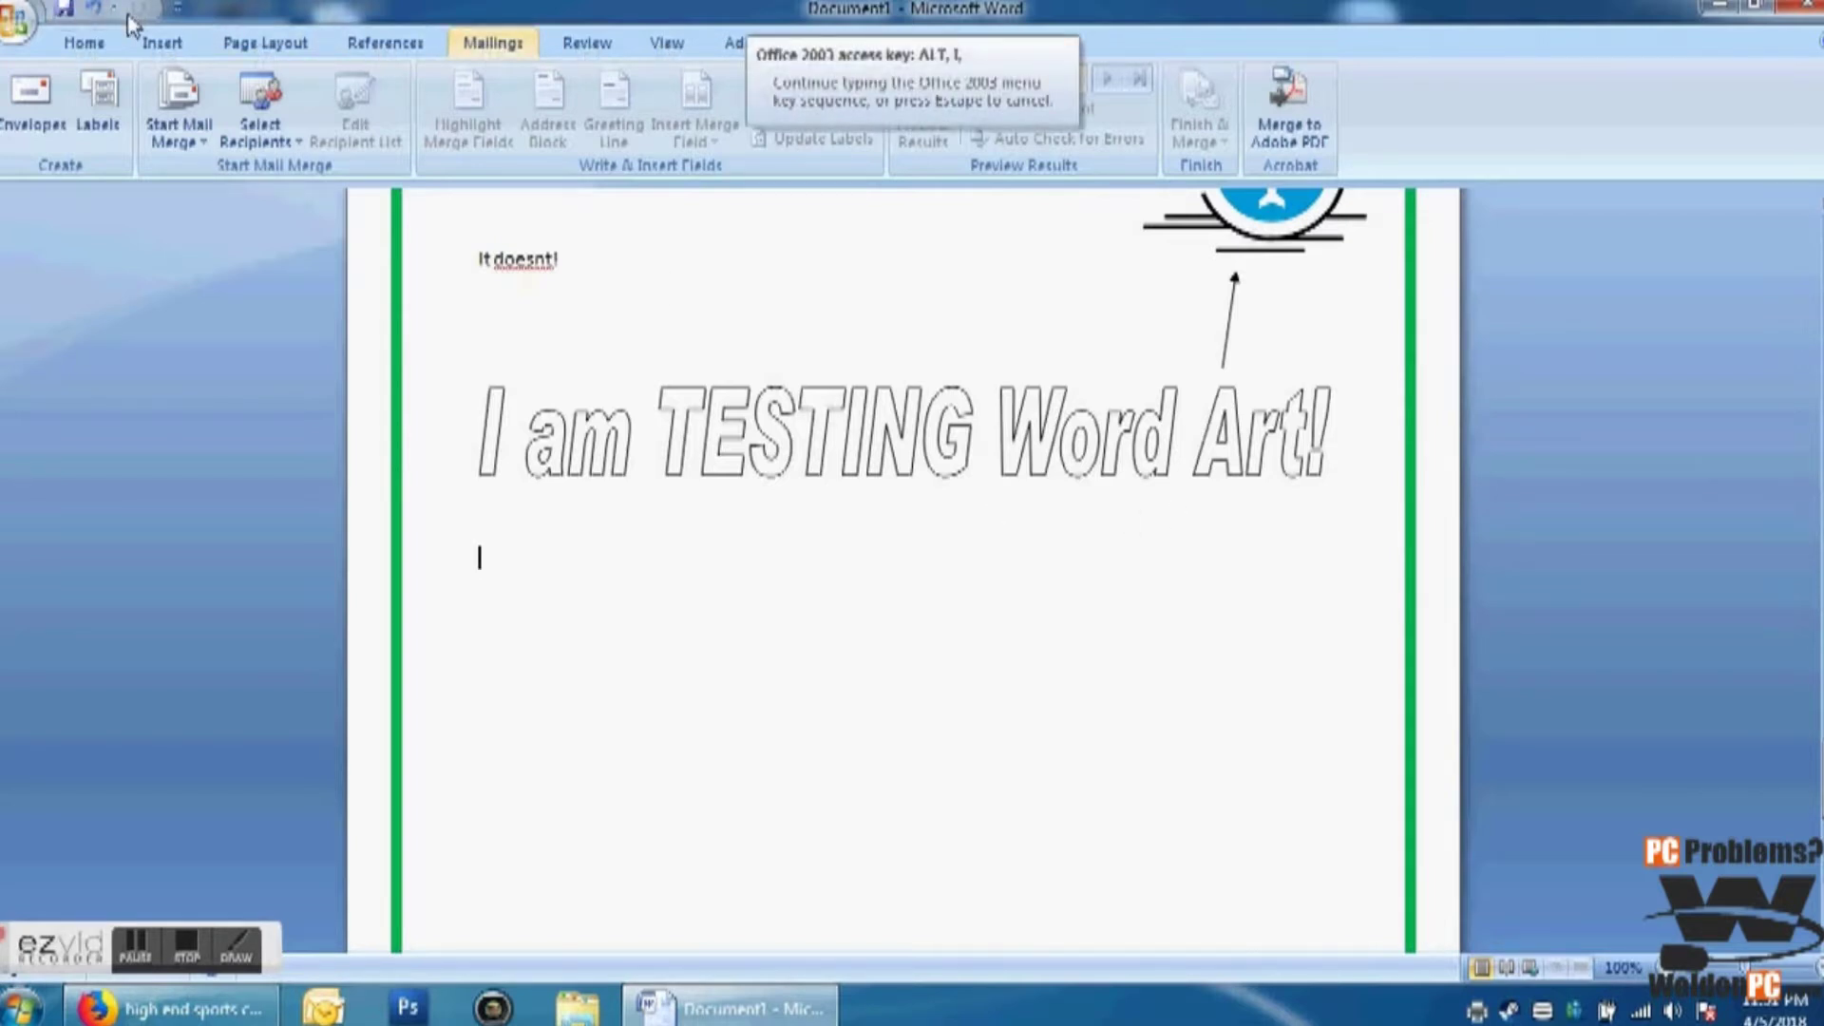
{"action": "key", "text": "b"}
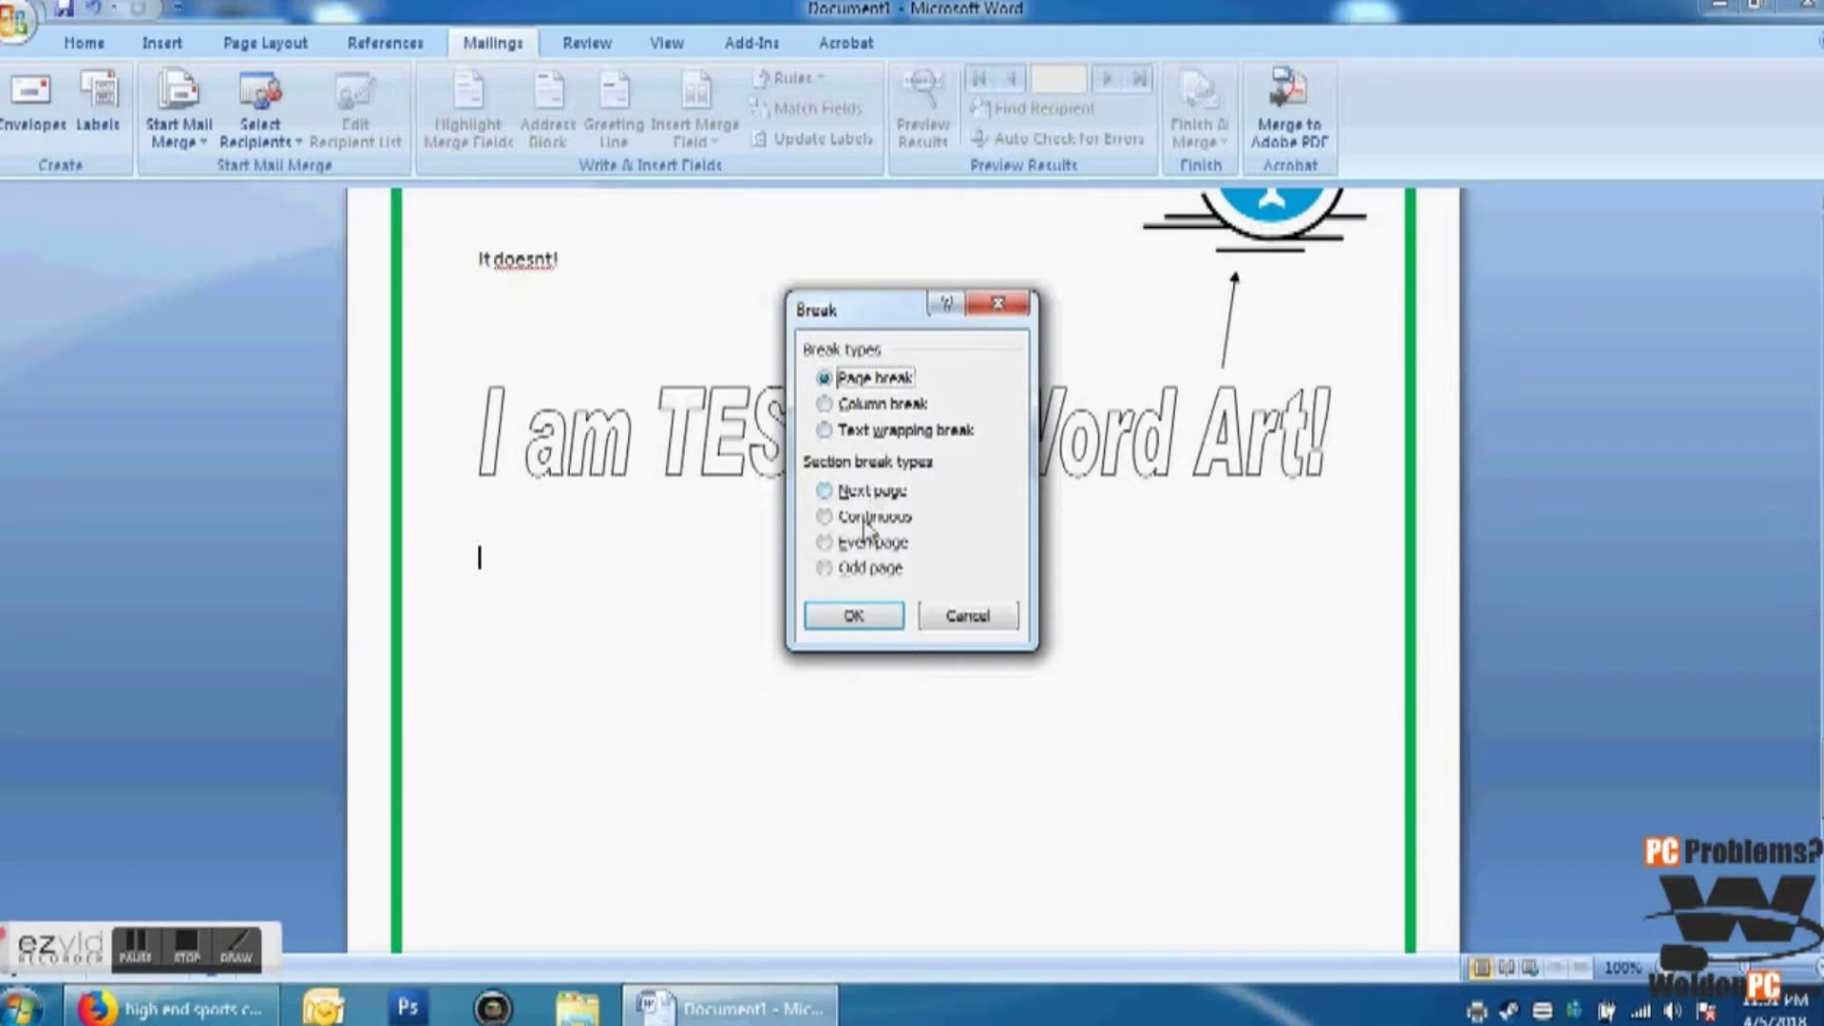
{"action": "left_click", "coordinate": [876, 627]}
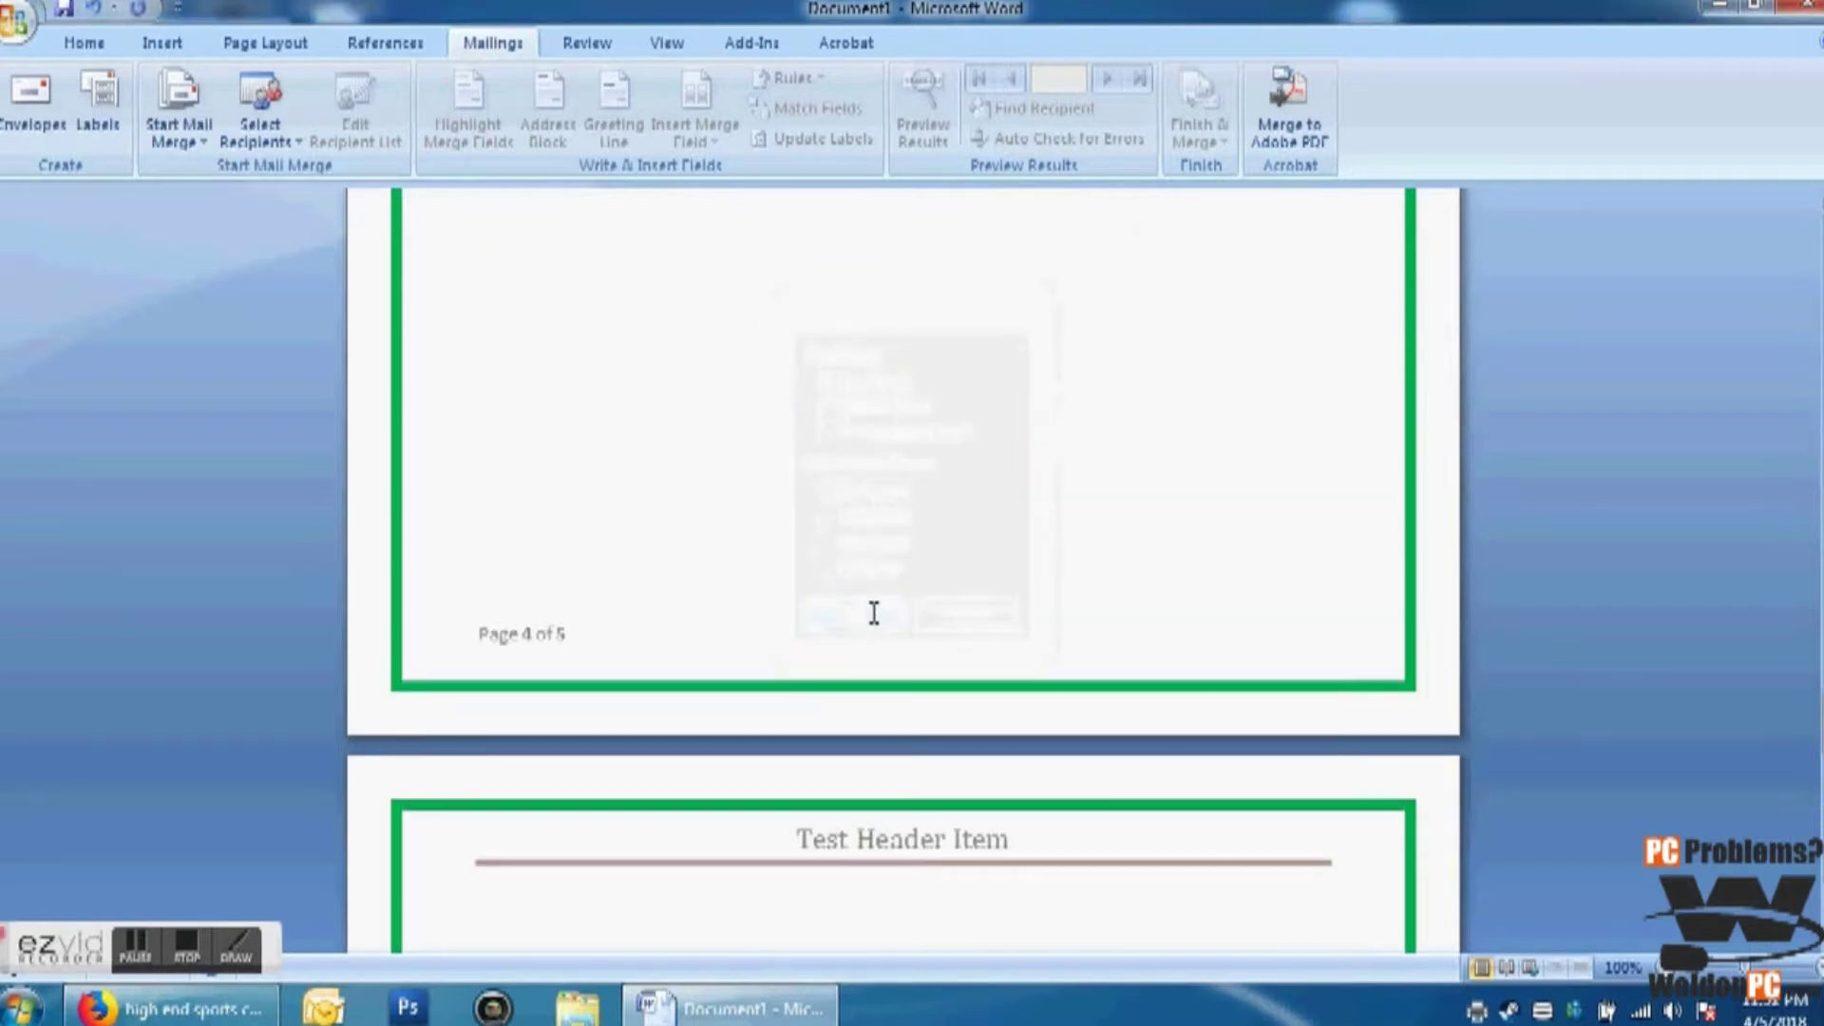
{"action": "scroll", "coordinate": [870, 613], "scroll_direction": "down", "scroll_amount": 5}
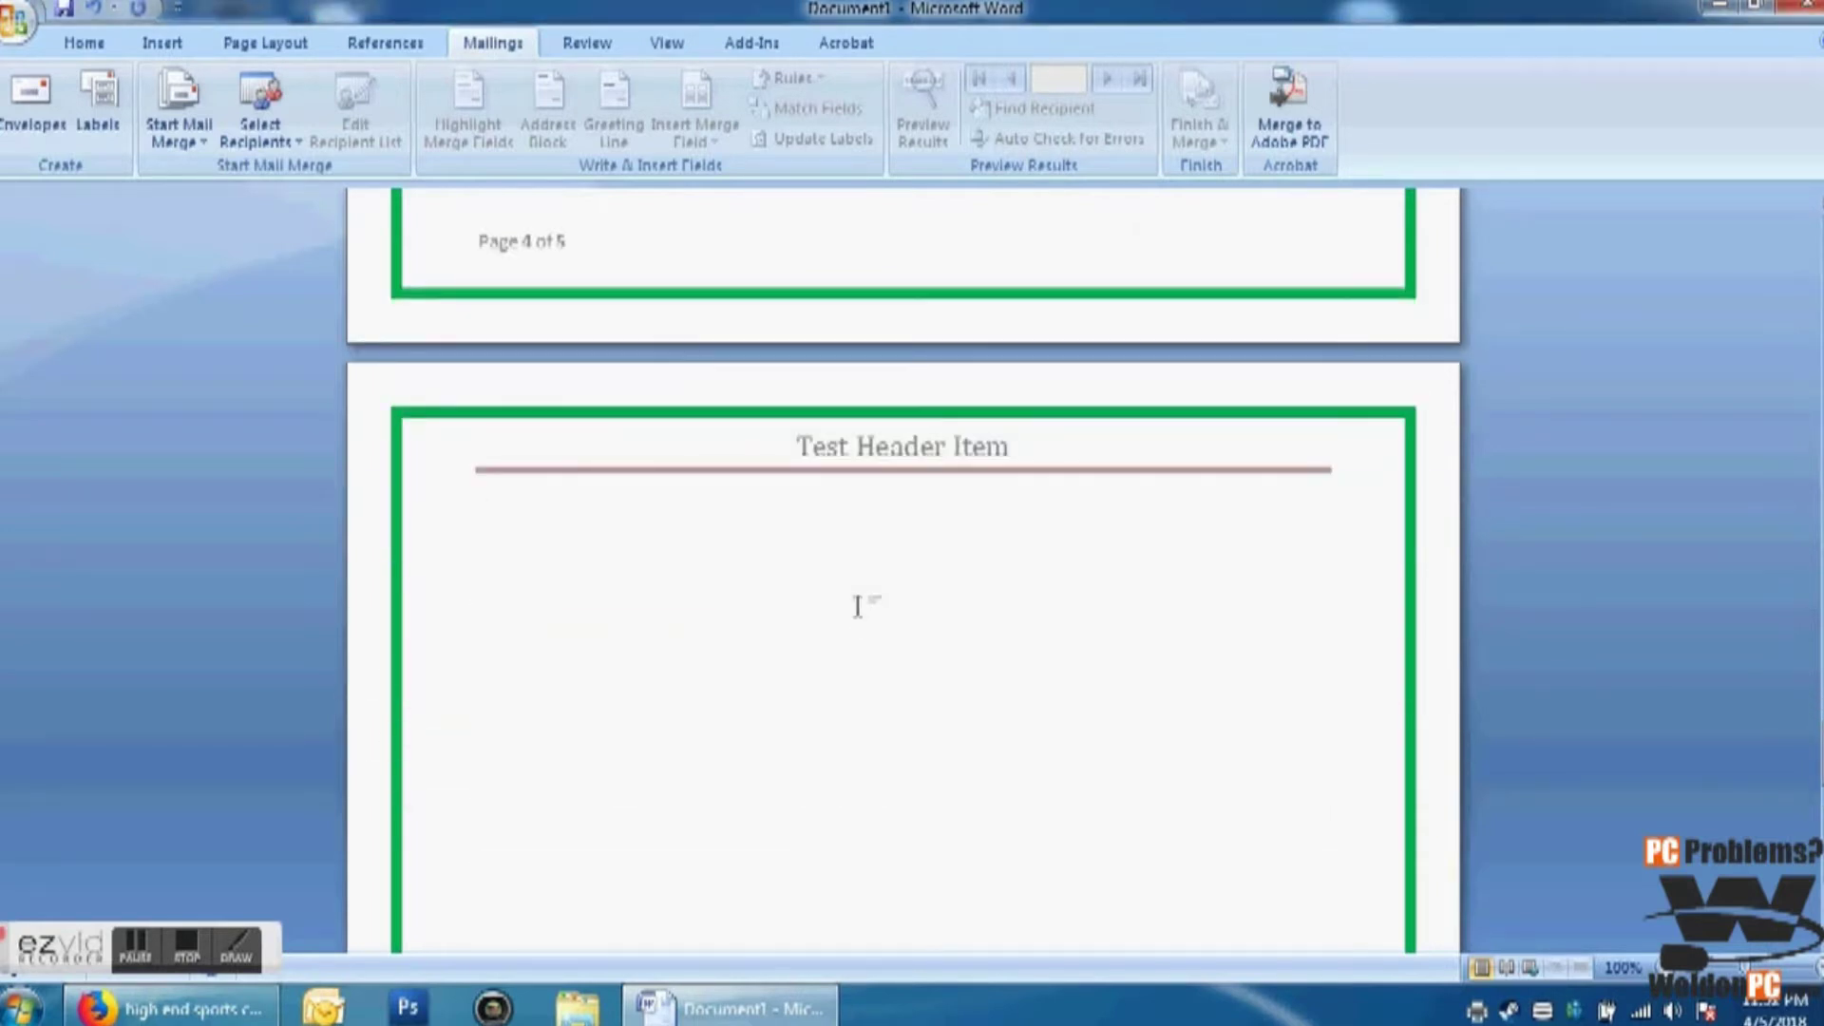
{"action": "type", "text": "Date"}
Step: Start a Letters mail merge and begin a new typed recipient list
{"action": "left_click", "coordinate": [162, 124]}
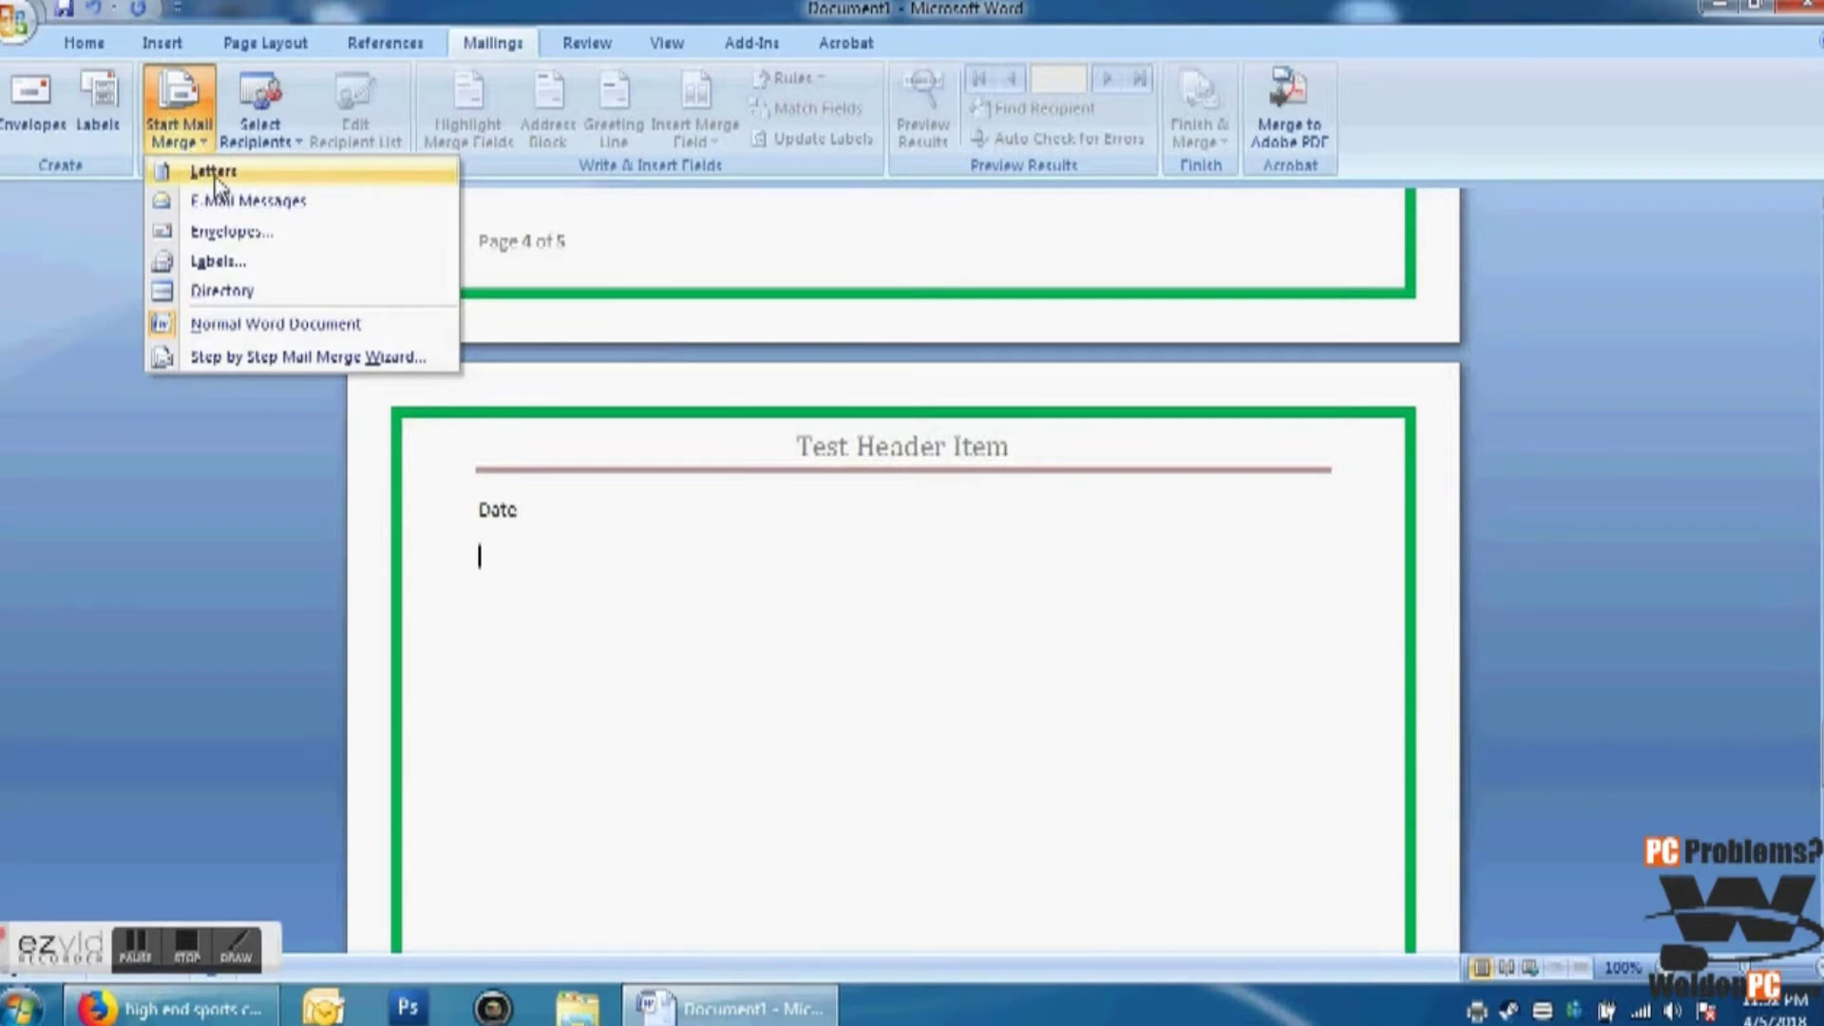
{"action": "left_click", "coordinate": [176, 173]}
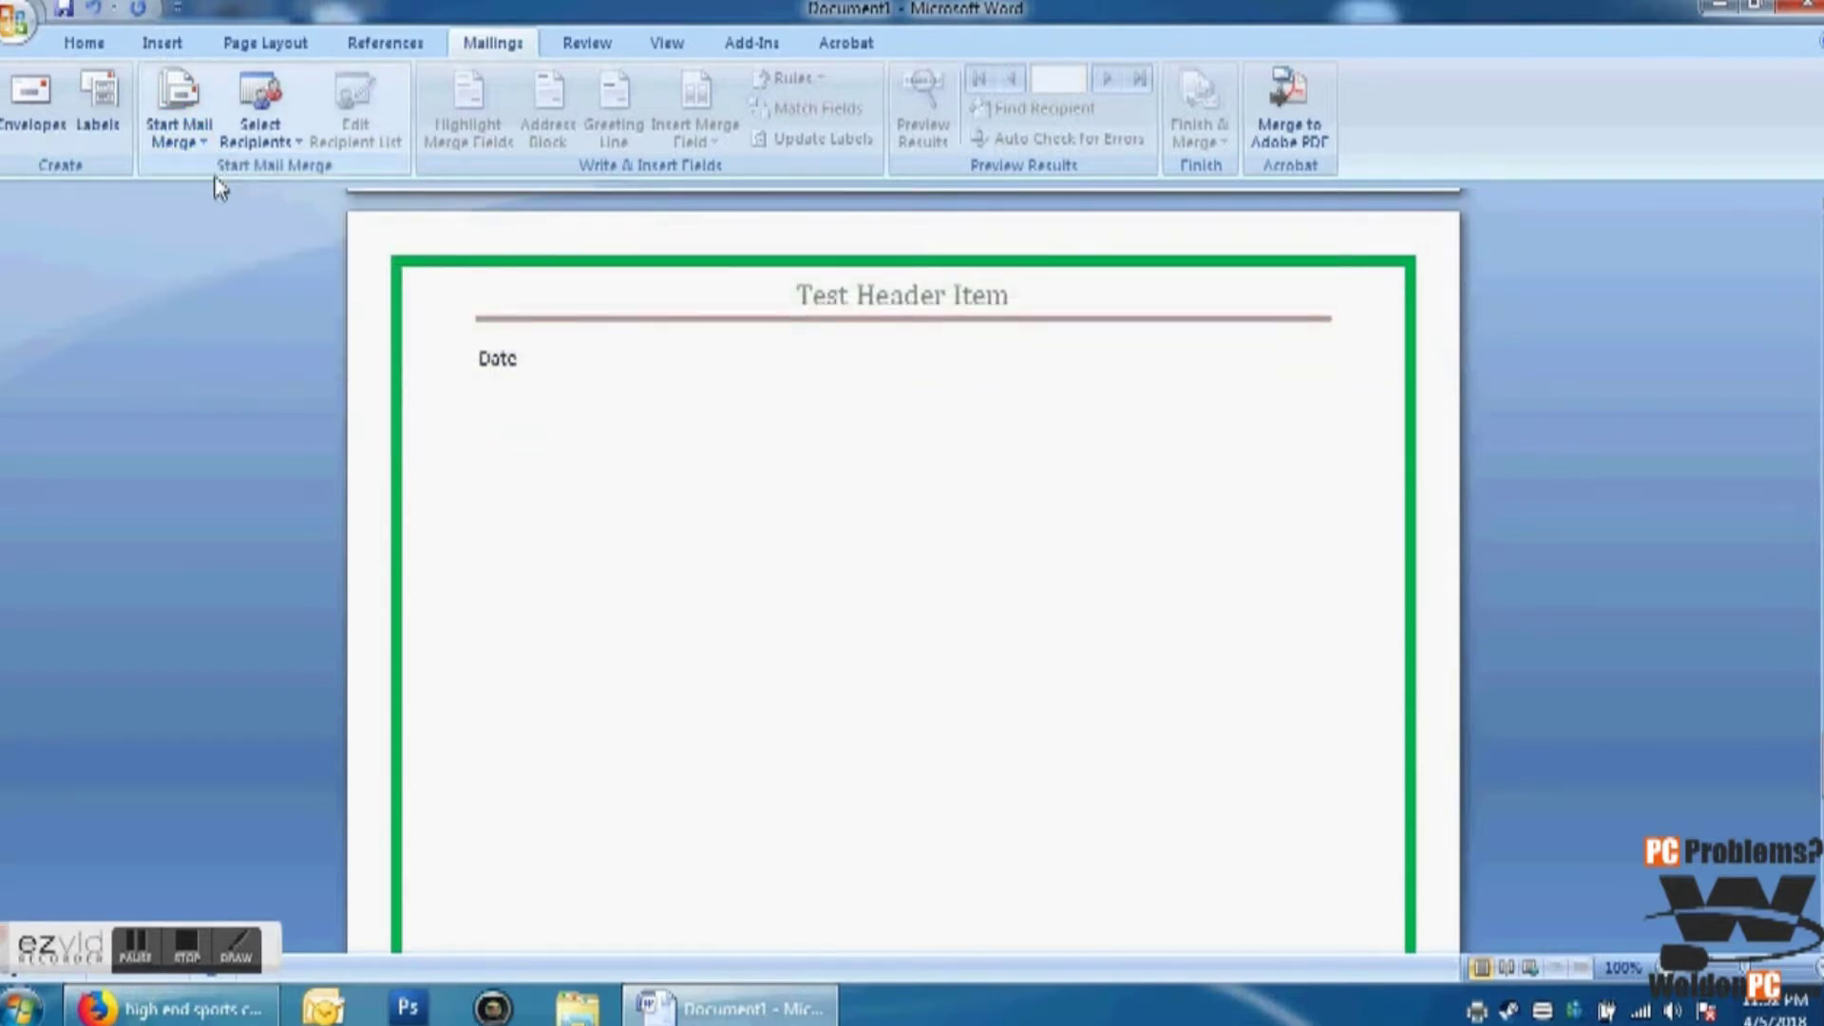
{"action": "left_click", "coordinate": [252, 131]}
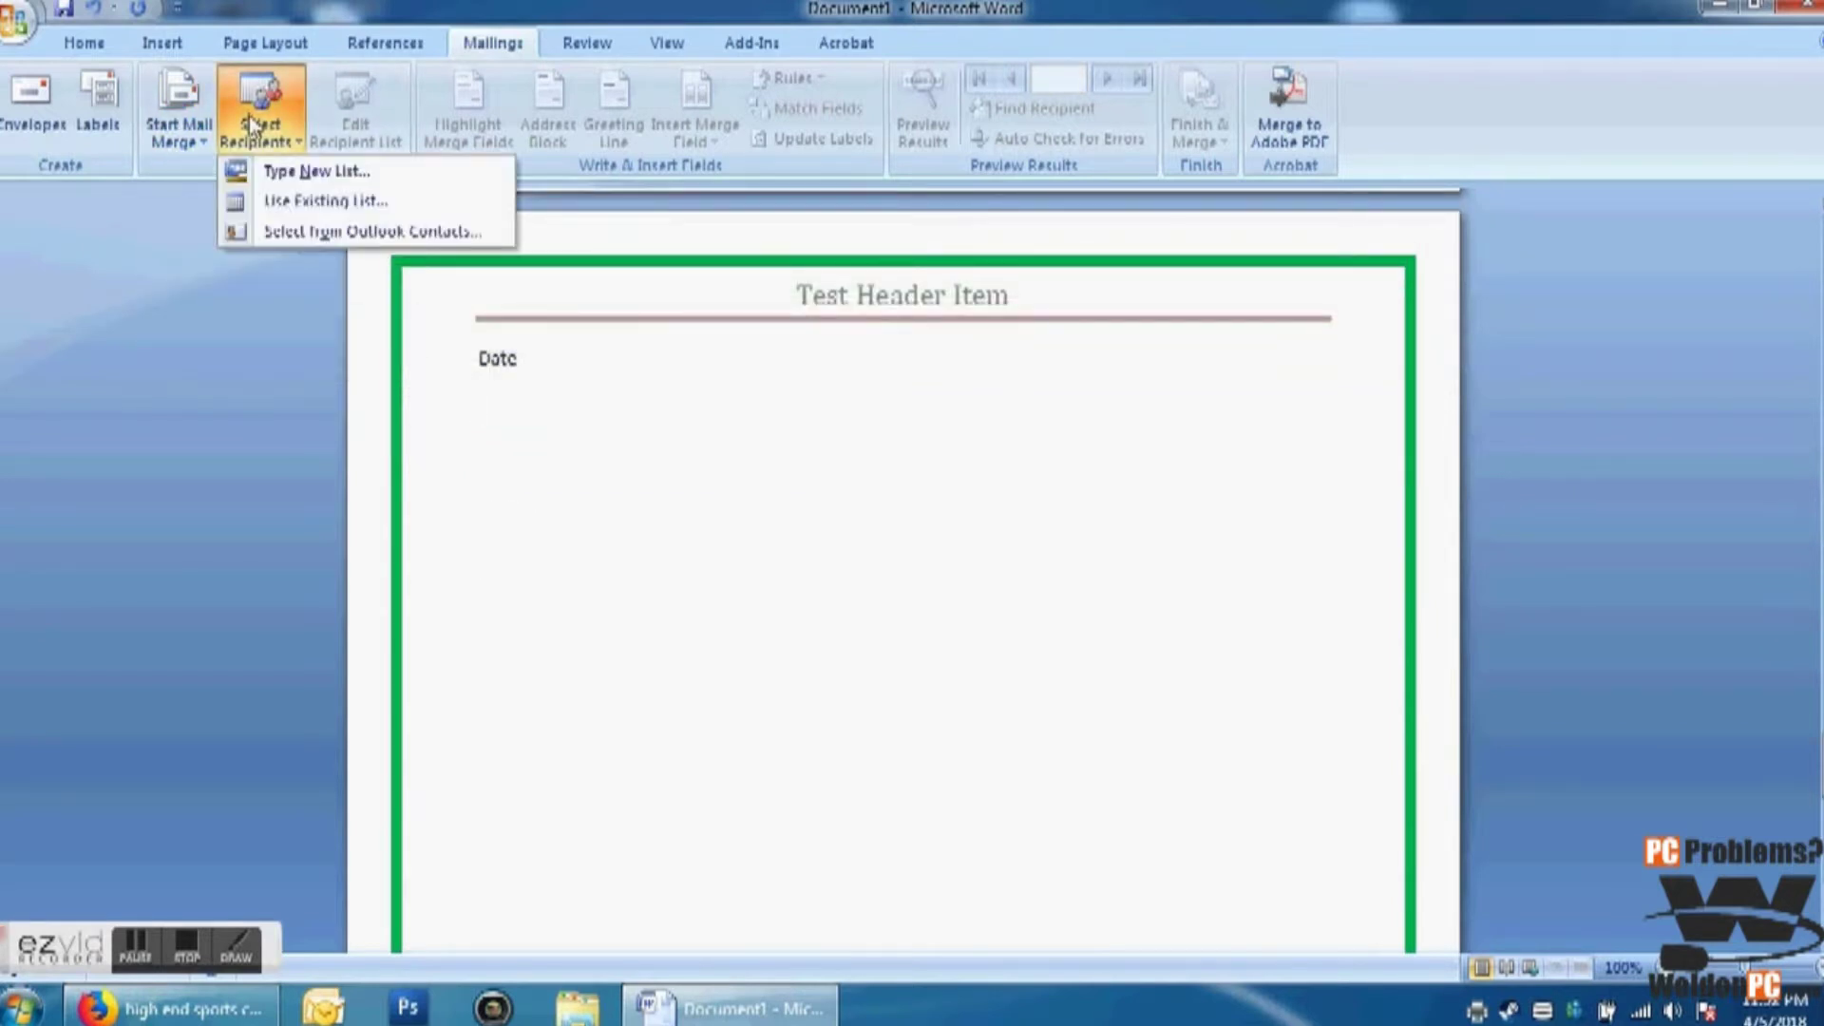
{"action": "left_click", "coordinate": [283, 175]}
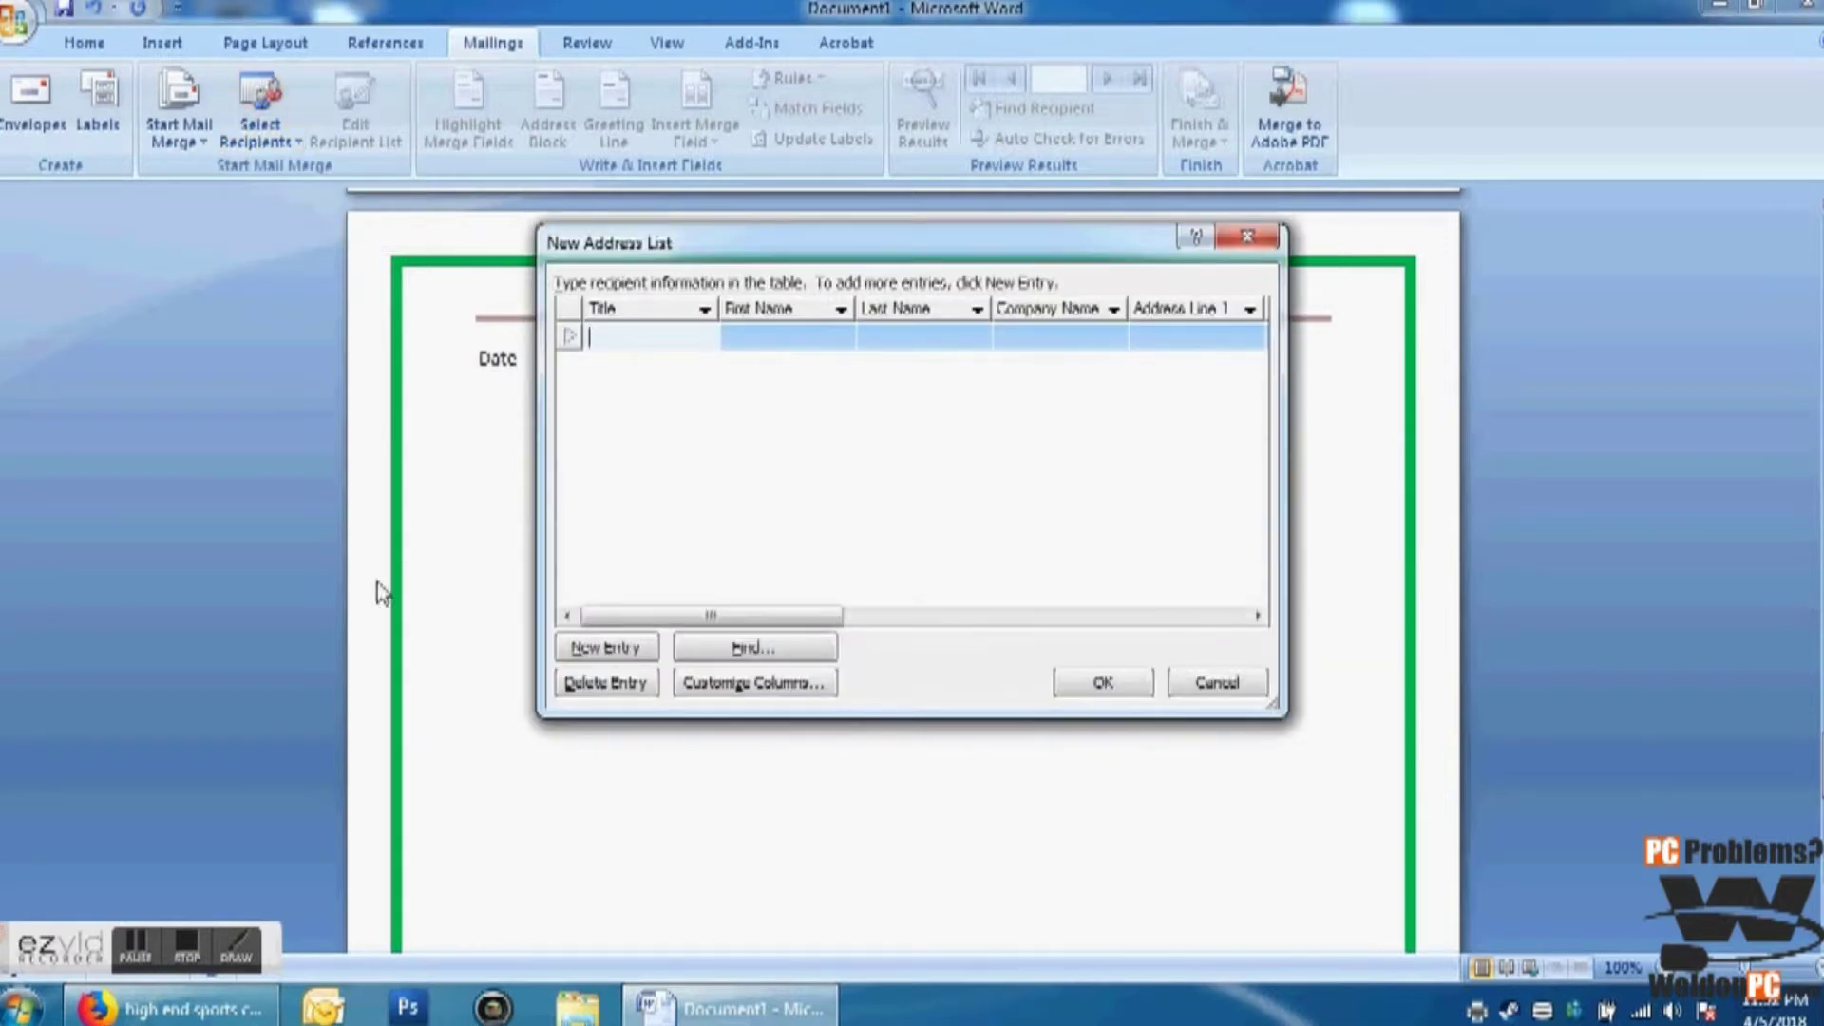
Step: Fill in the first recipient's title as Mr., the first and last name, and the company name WeldonPC.com
{"action": "type", "text": "Mr."}
{"action": "key", "text": "Tab"}
{"action": "type", "text": "Weldon"}
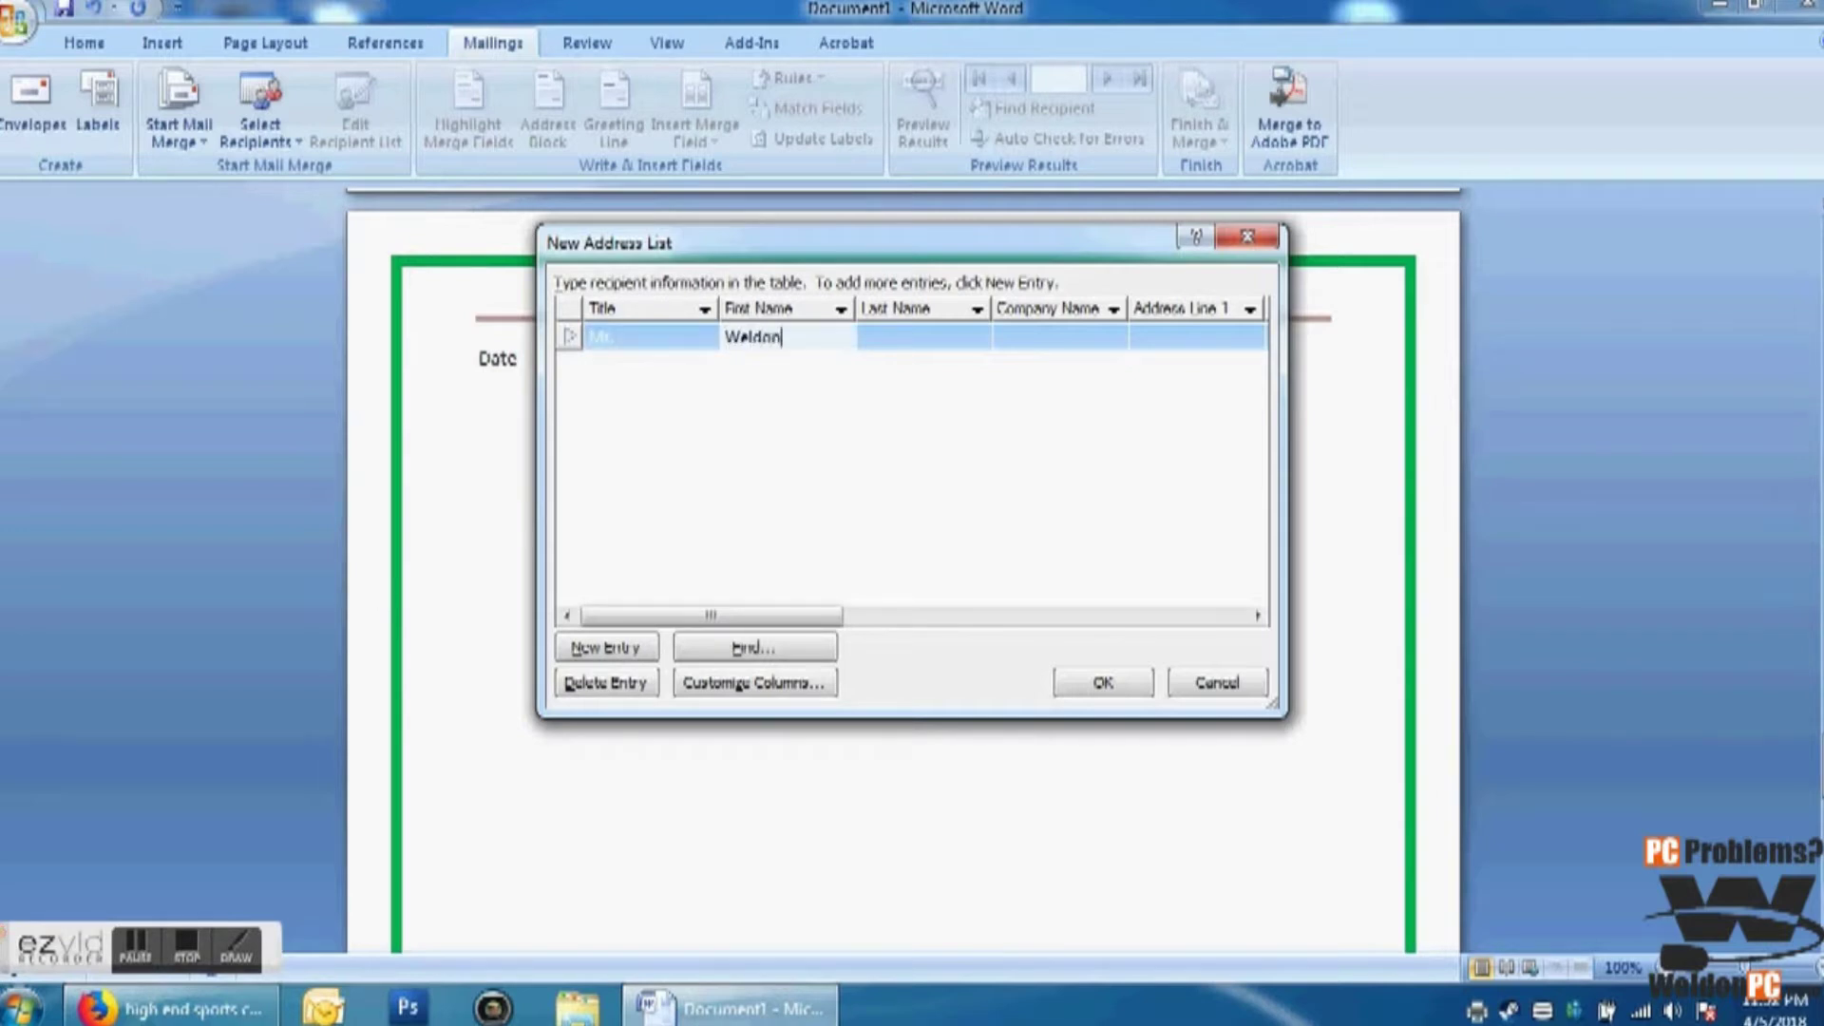
{"action": "key", "text": "Tab"}
{"action": "type", "text": "Harrison"}
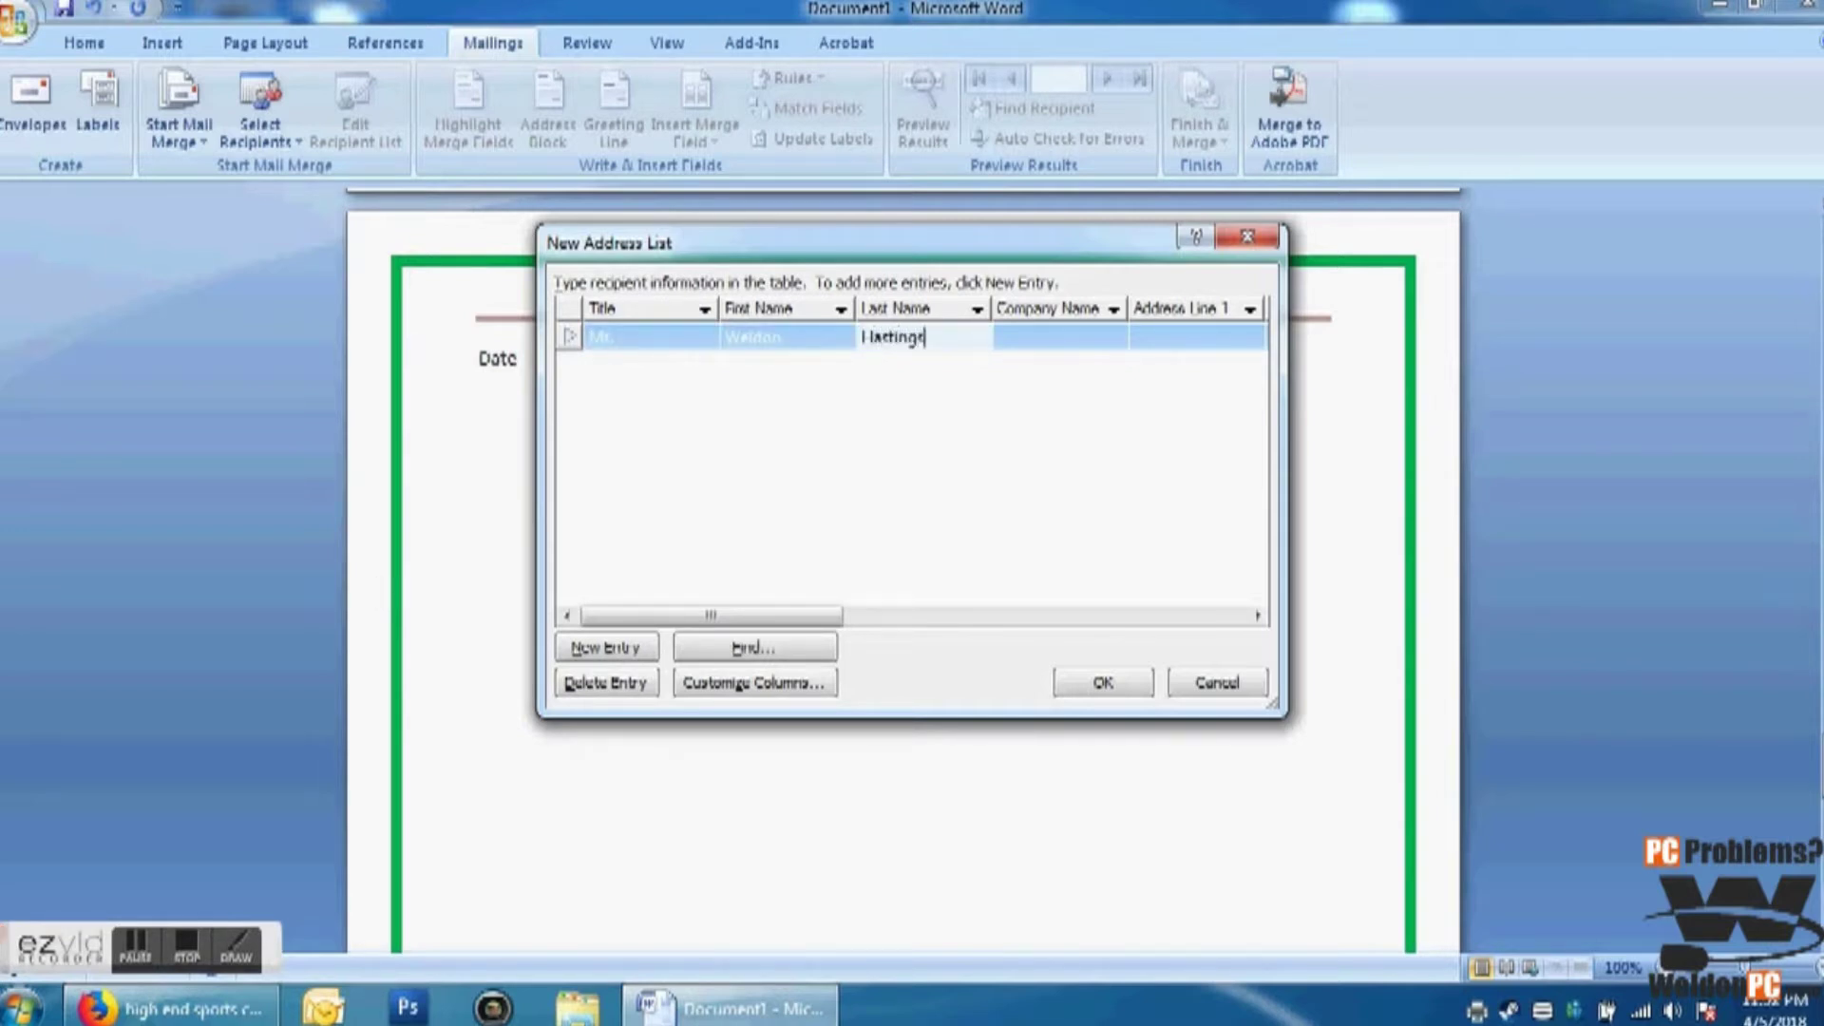
{"action": "key", "text": "Tab"}
{"action": "type", "text": "Weld"}
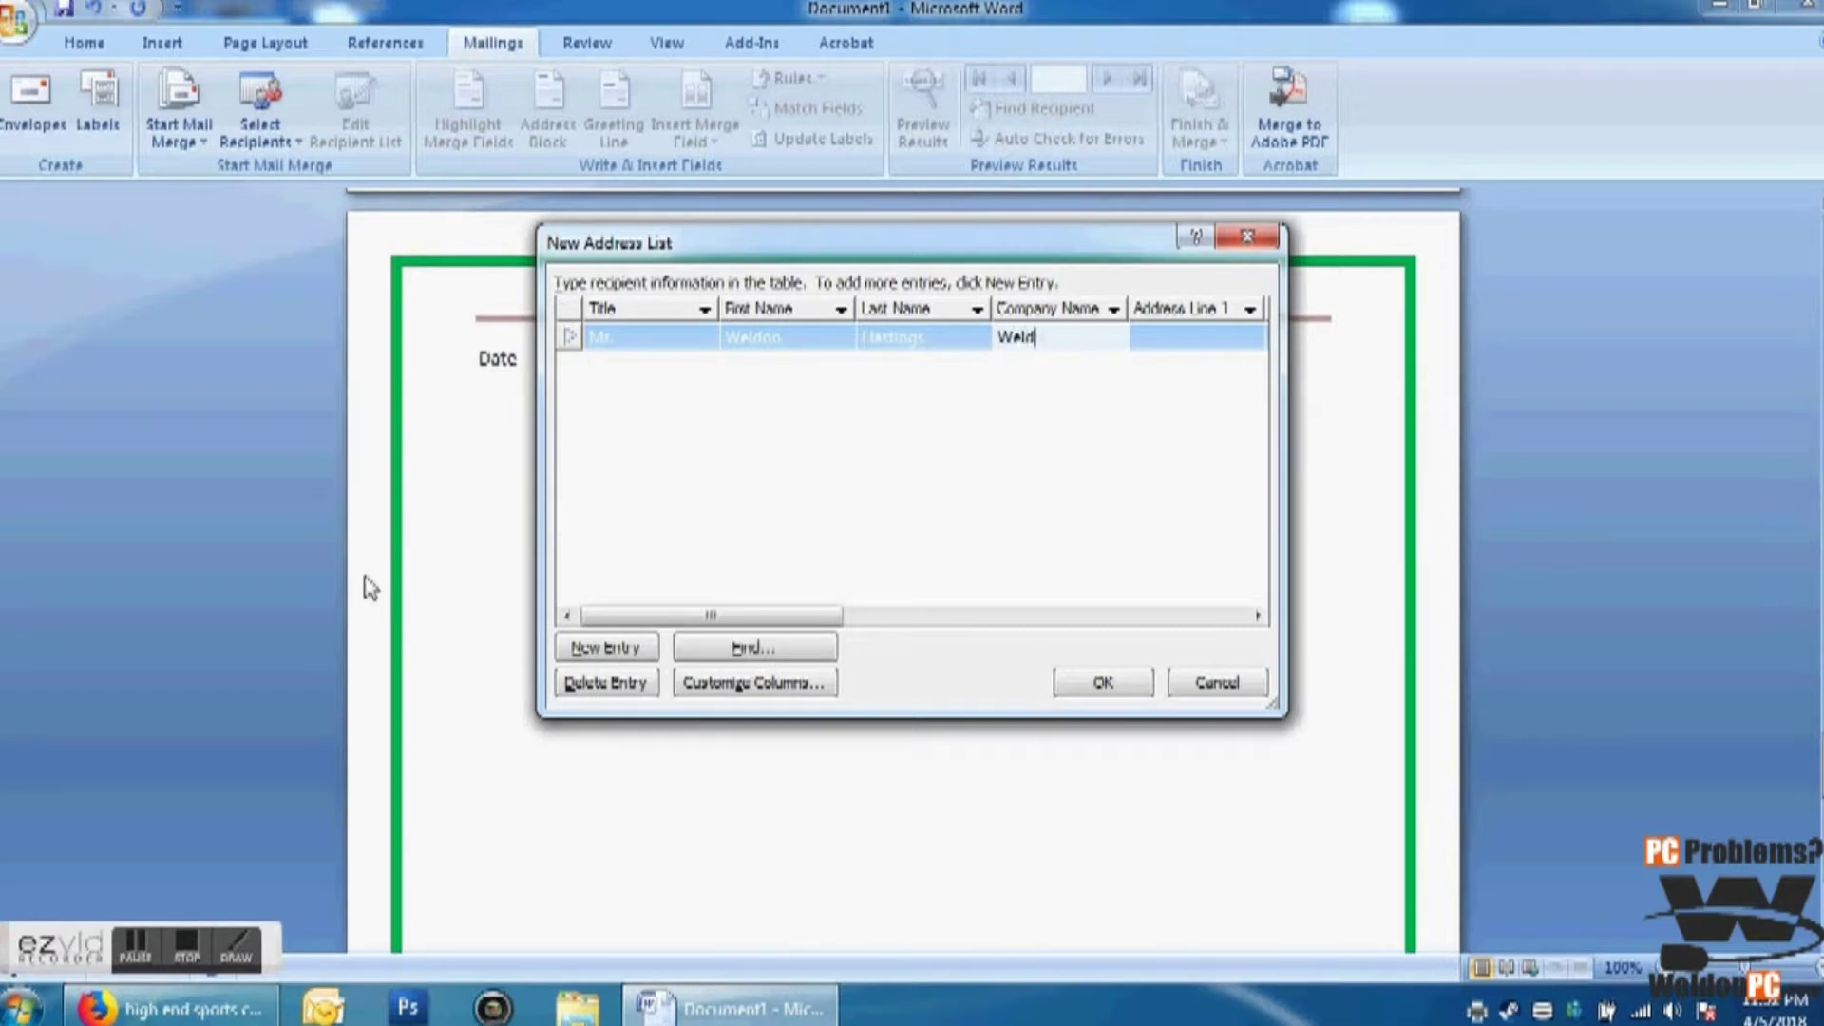
{"action": "type", "text": "onPC.com"}
{"action": "key", "text": "Tab"}
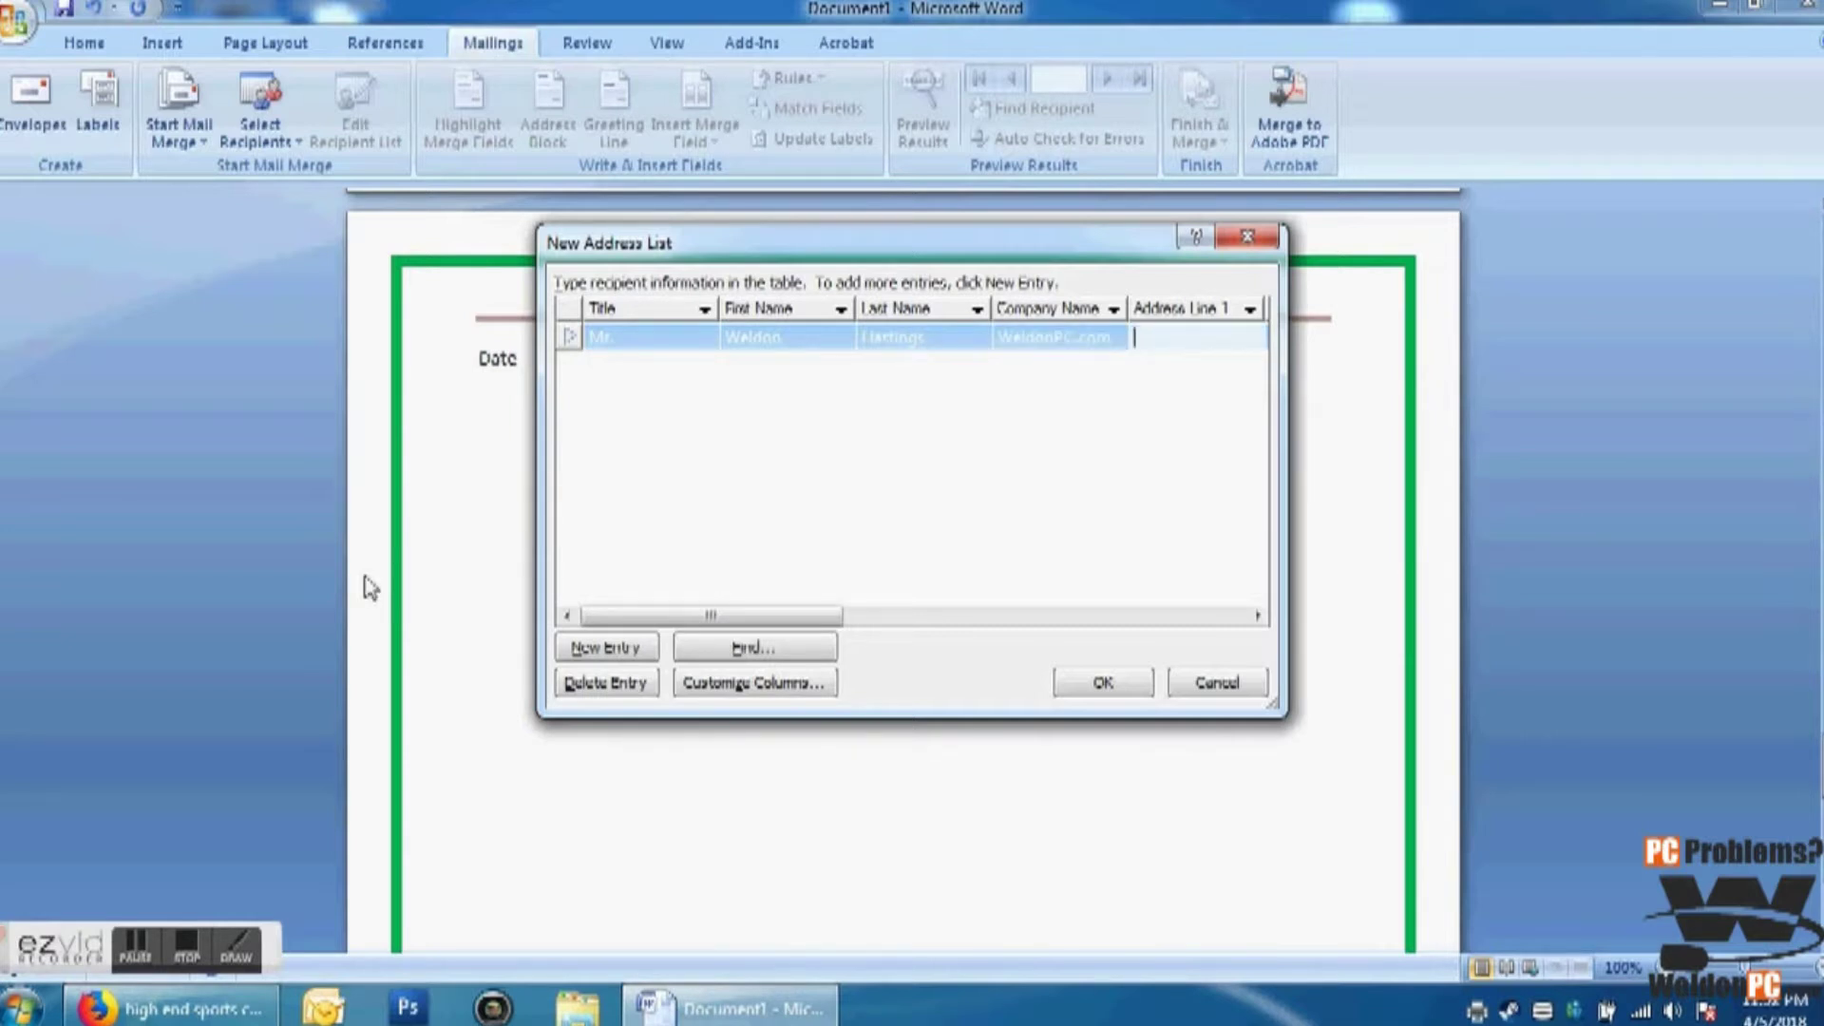
Step: Complete the first recipient's street address, city, state and ZIP code, leaving Address Line 2 blank, with USA as the country
{"action": "type", "text": "5829 Turney Rd."}
{"action": "key", "text": "Tab"}
{"action": "key", "text": "Tab"}
{"action": "type", "text": "Garfield Heights"}
{"action": "key", "text": "Tab"}
{"action": "type", "text": "Ohio"}
{"action": "key", "text": "Tab"}
{"action": "type", "text": "44125"}
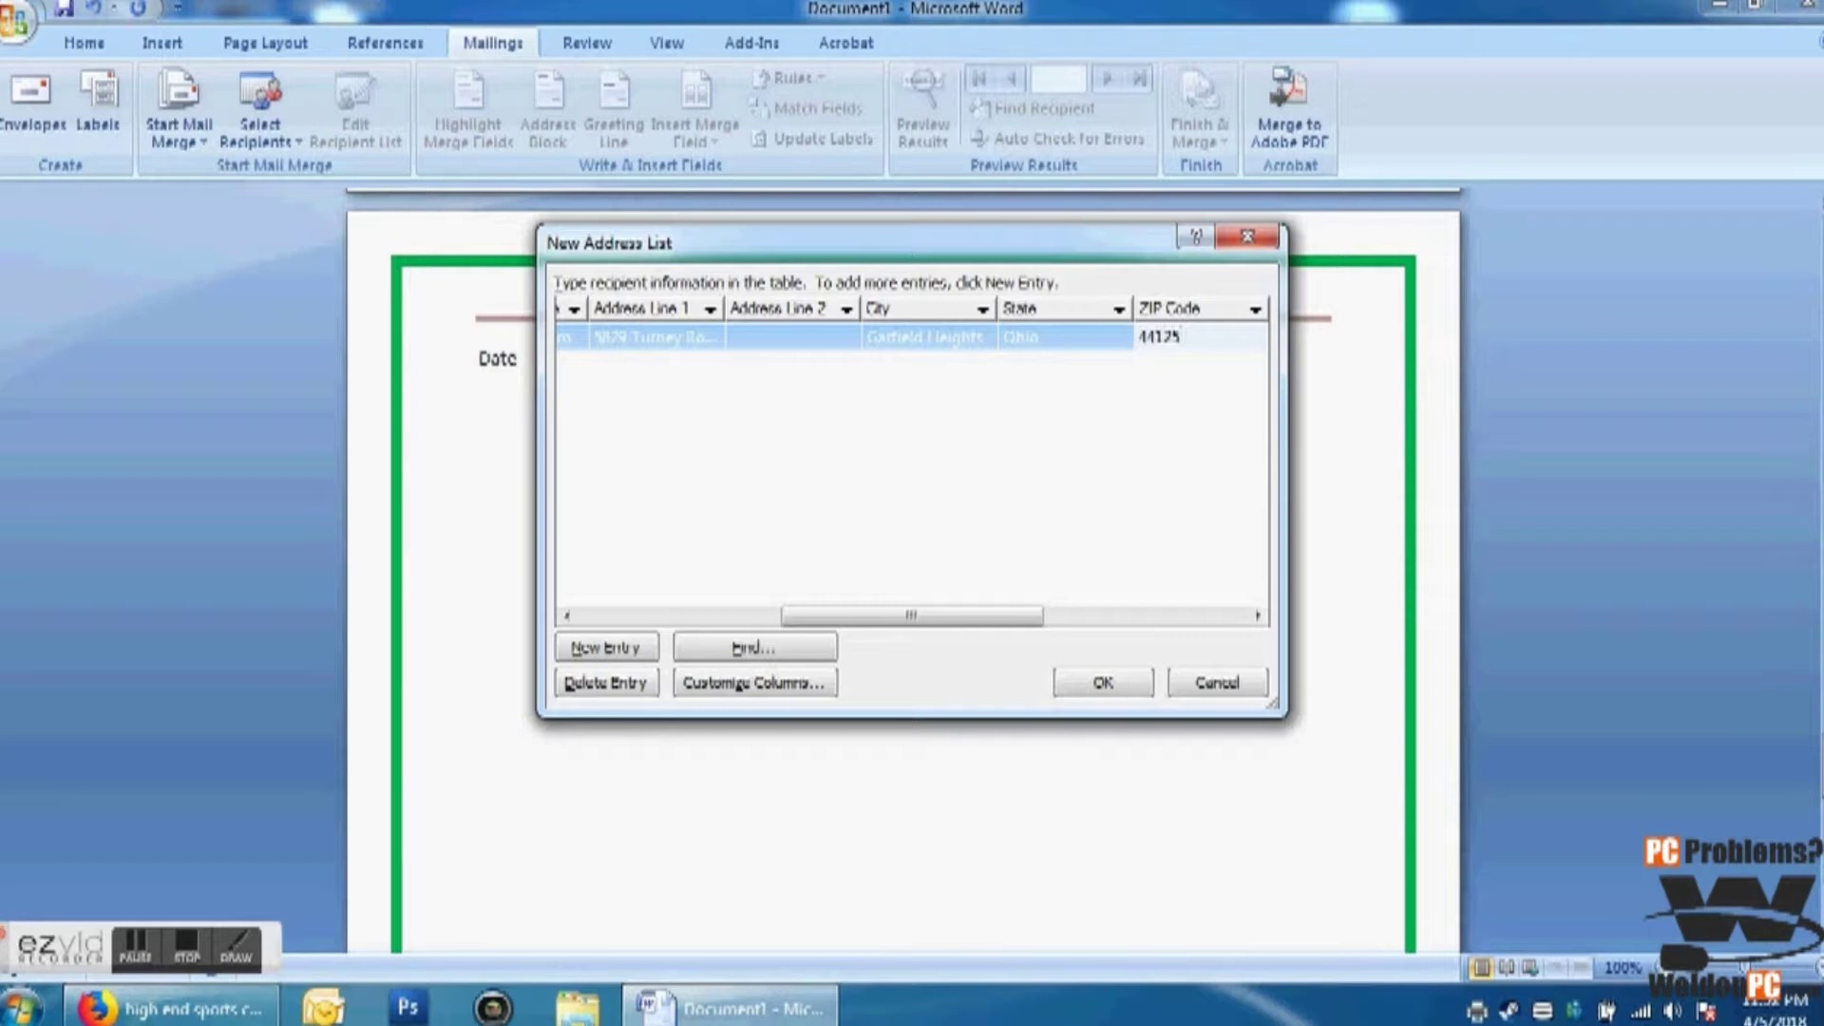
{"action": "key", "text": "Tab"}
{"action": "type", "text": "USA"}
{"action": "key", "text": "Tab"}
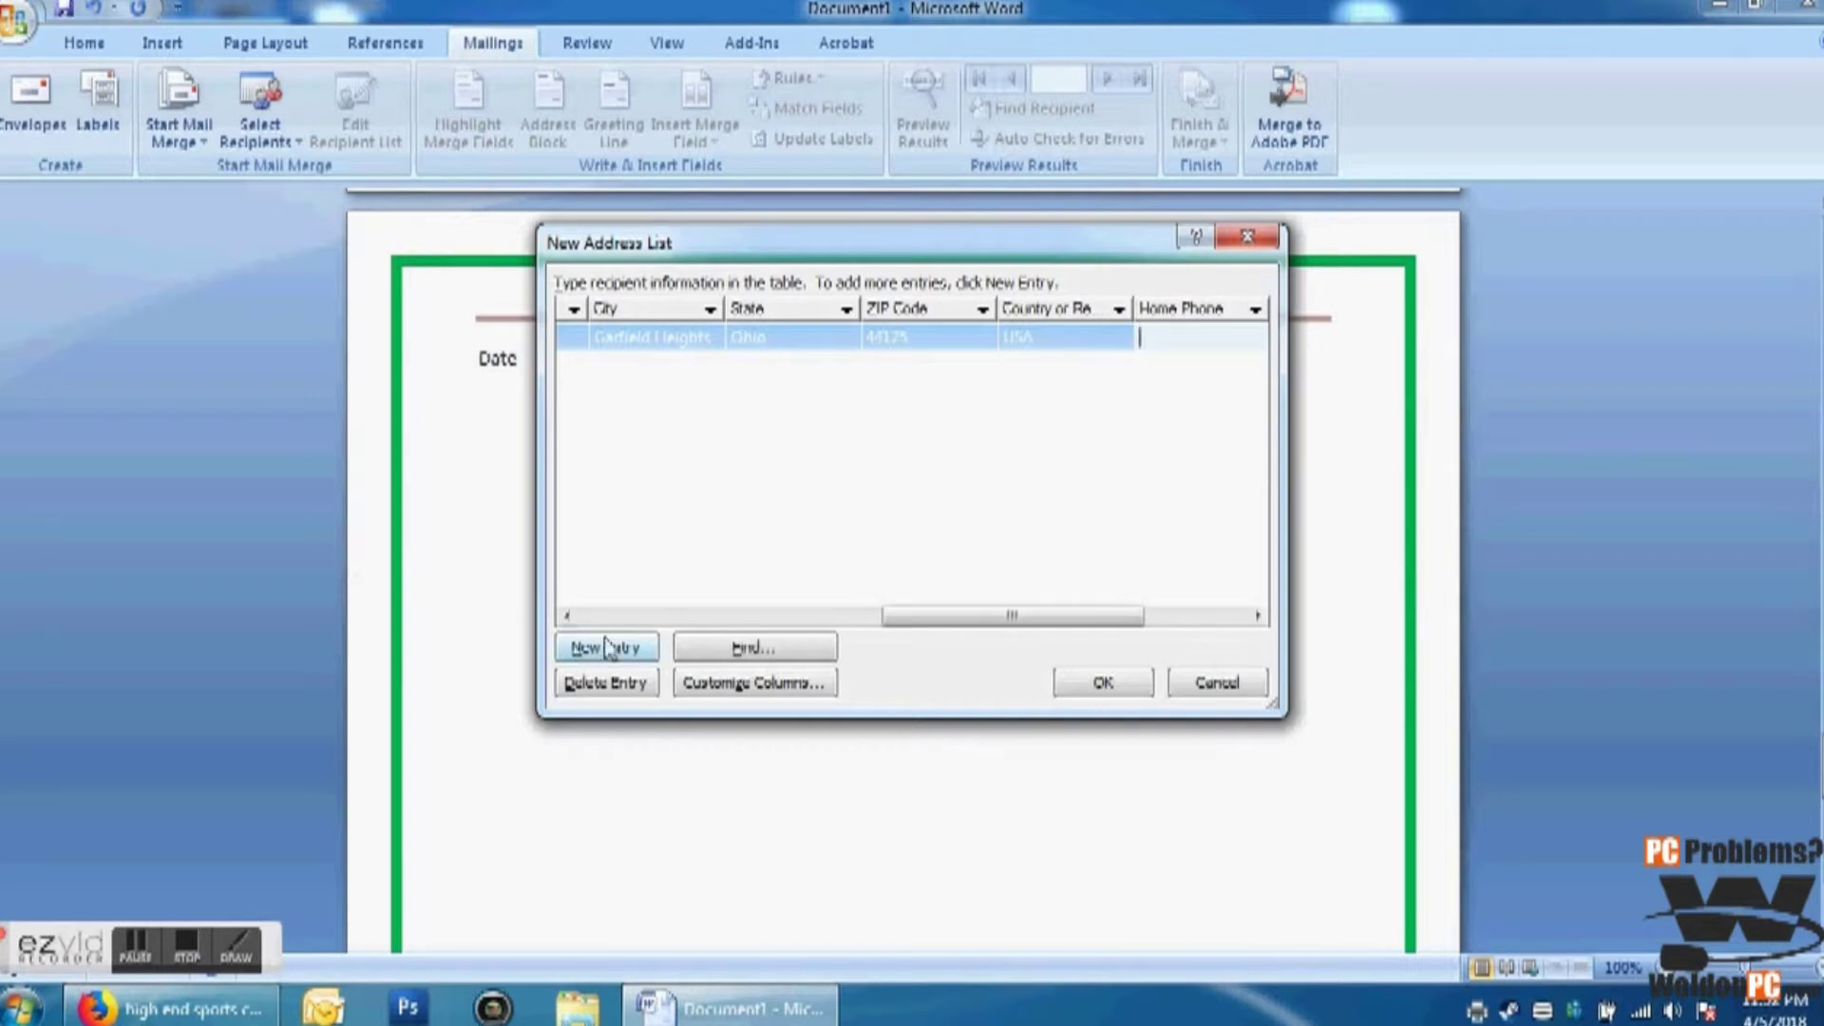
Step: Add a second recipient entry with the title Mr. and single-letter initials for the first and last name
{"action": "left_click", "coordinate": [632, 651]}
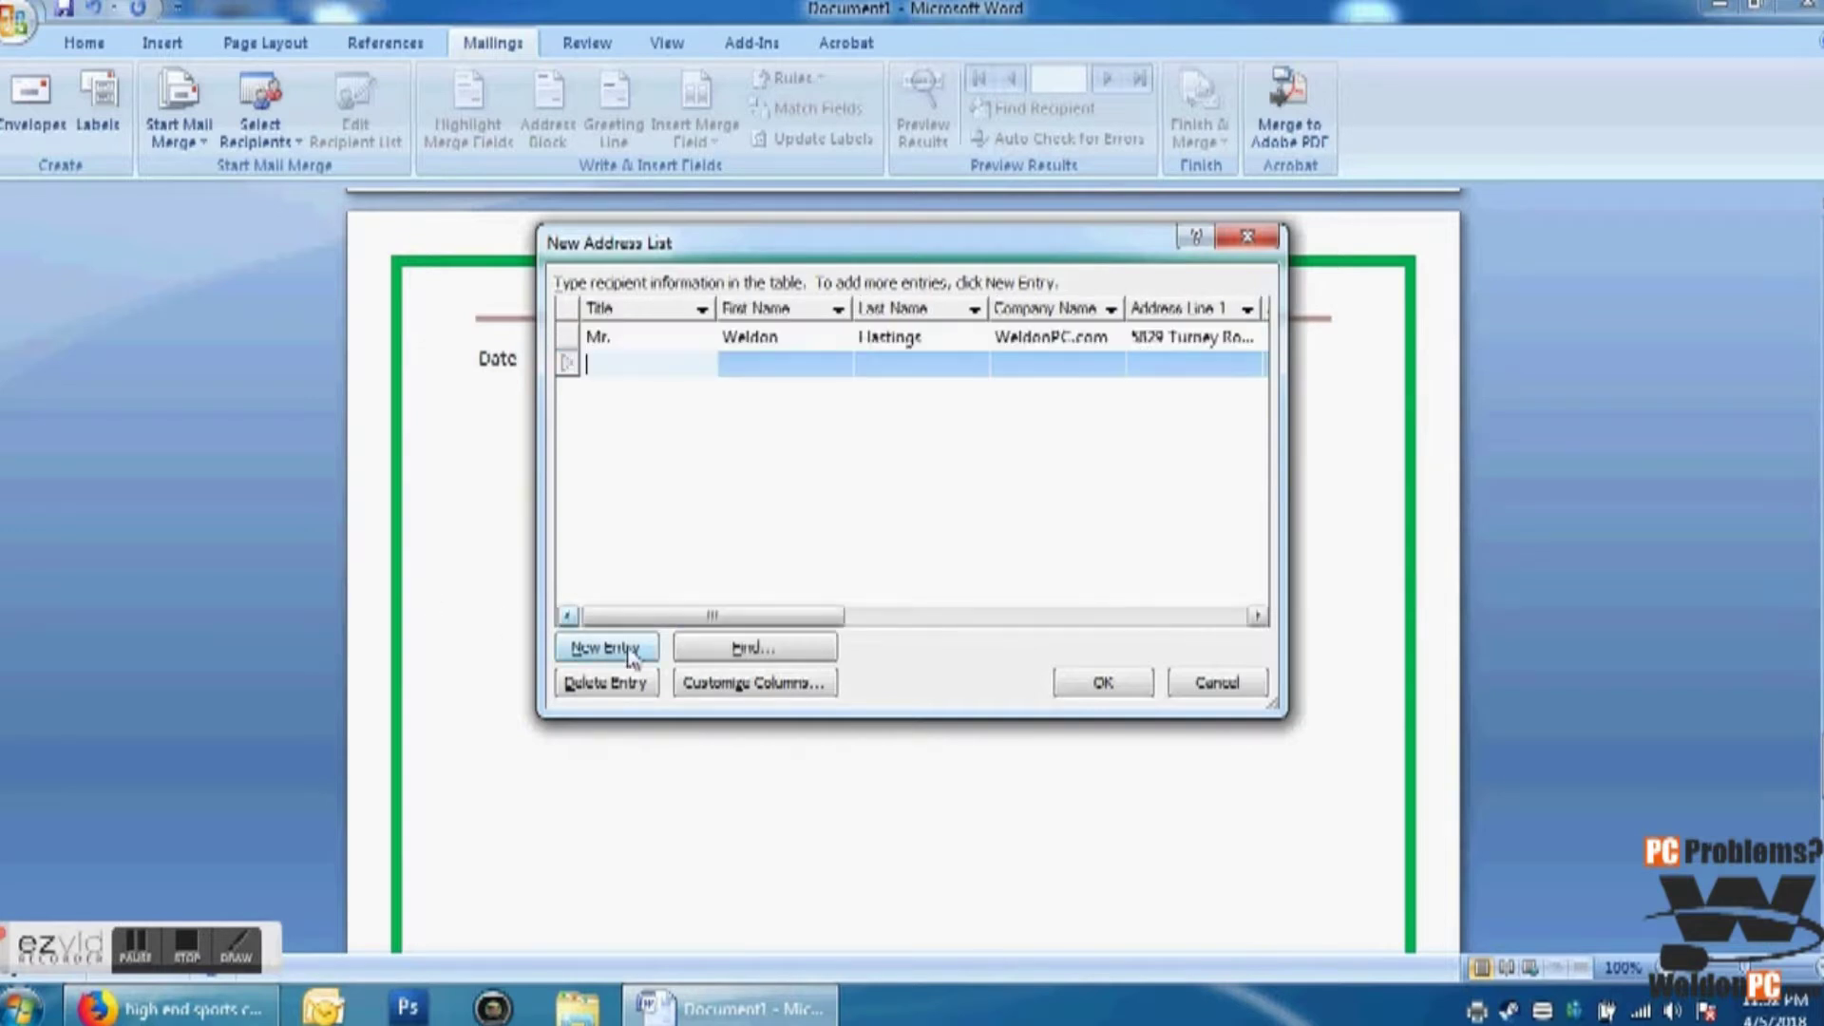
{"action": "type", "text": "Mr."}
{"action": "key", "text": "Tab"}
{"action": "type", "text": "T"}
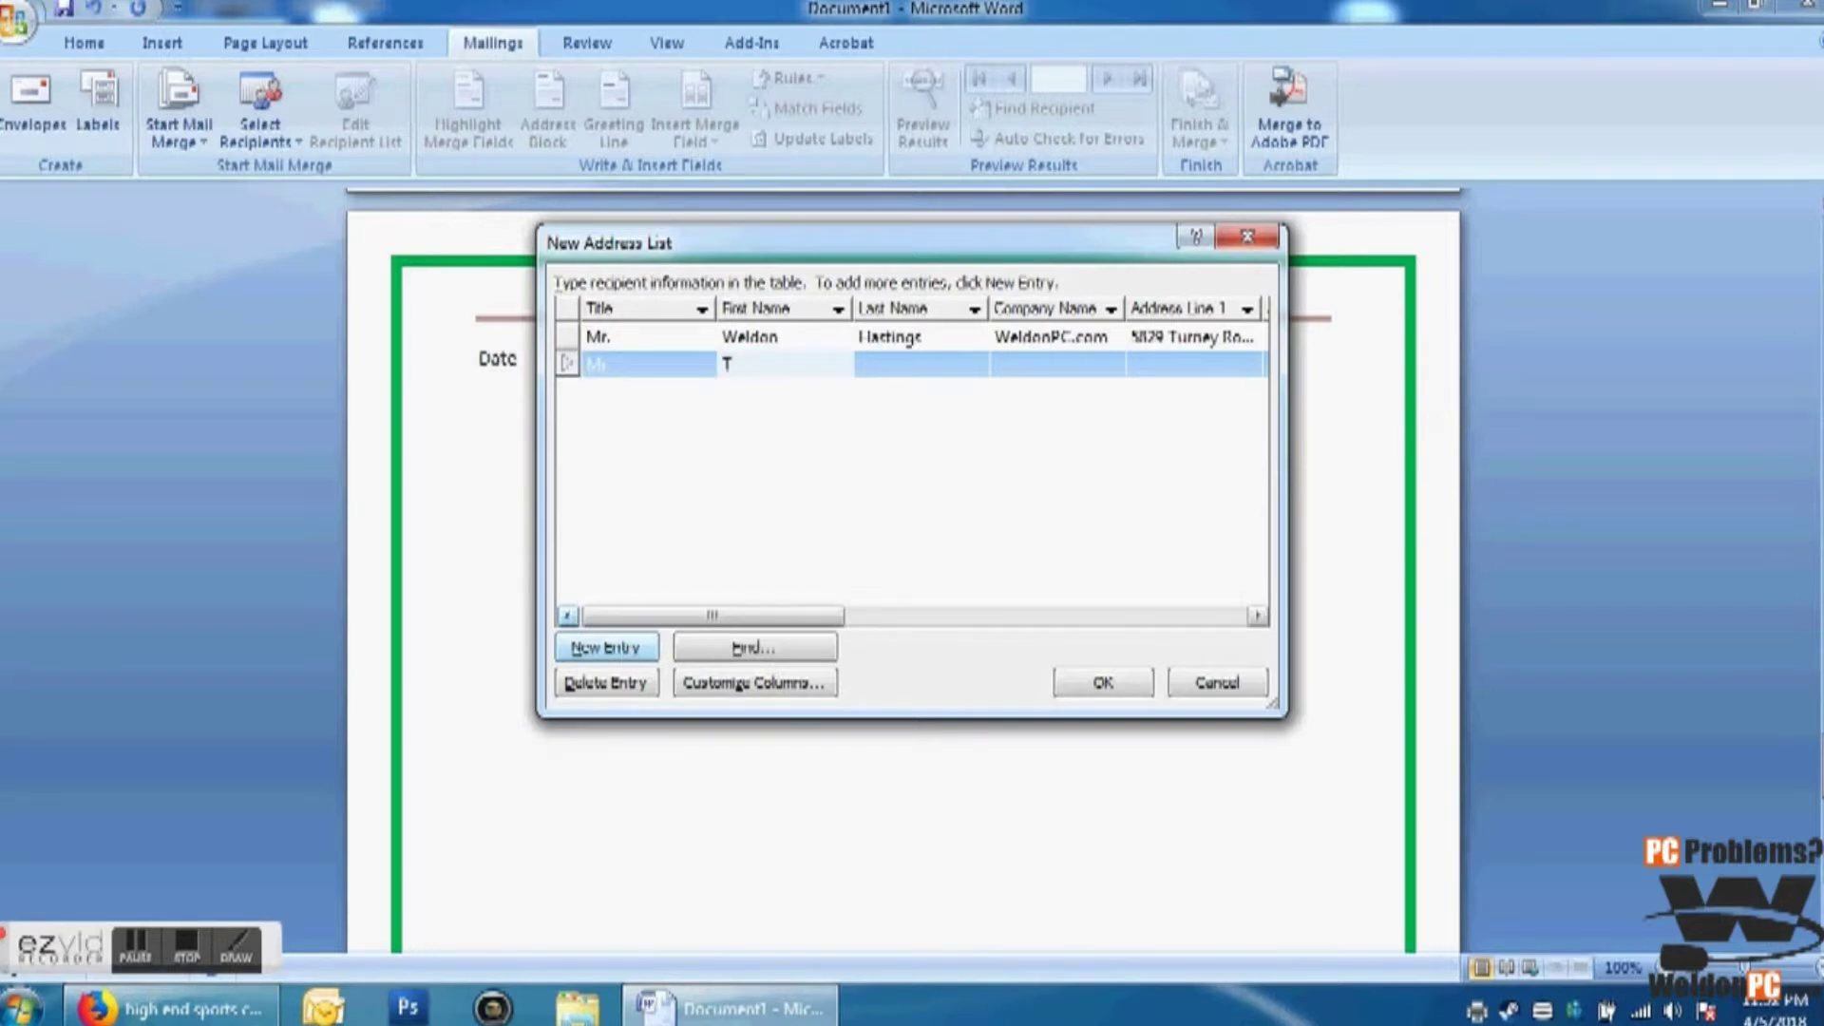
{"action": "key", "text": "BackSpace"}
{"action": "type", "text": "T"}
{"action": "key", "text": "Tab"}
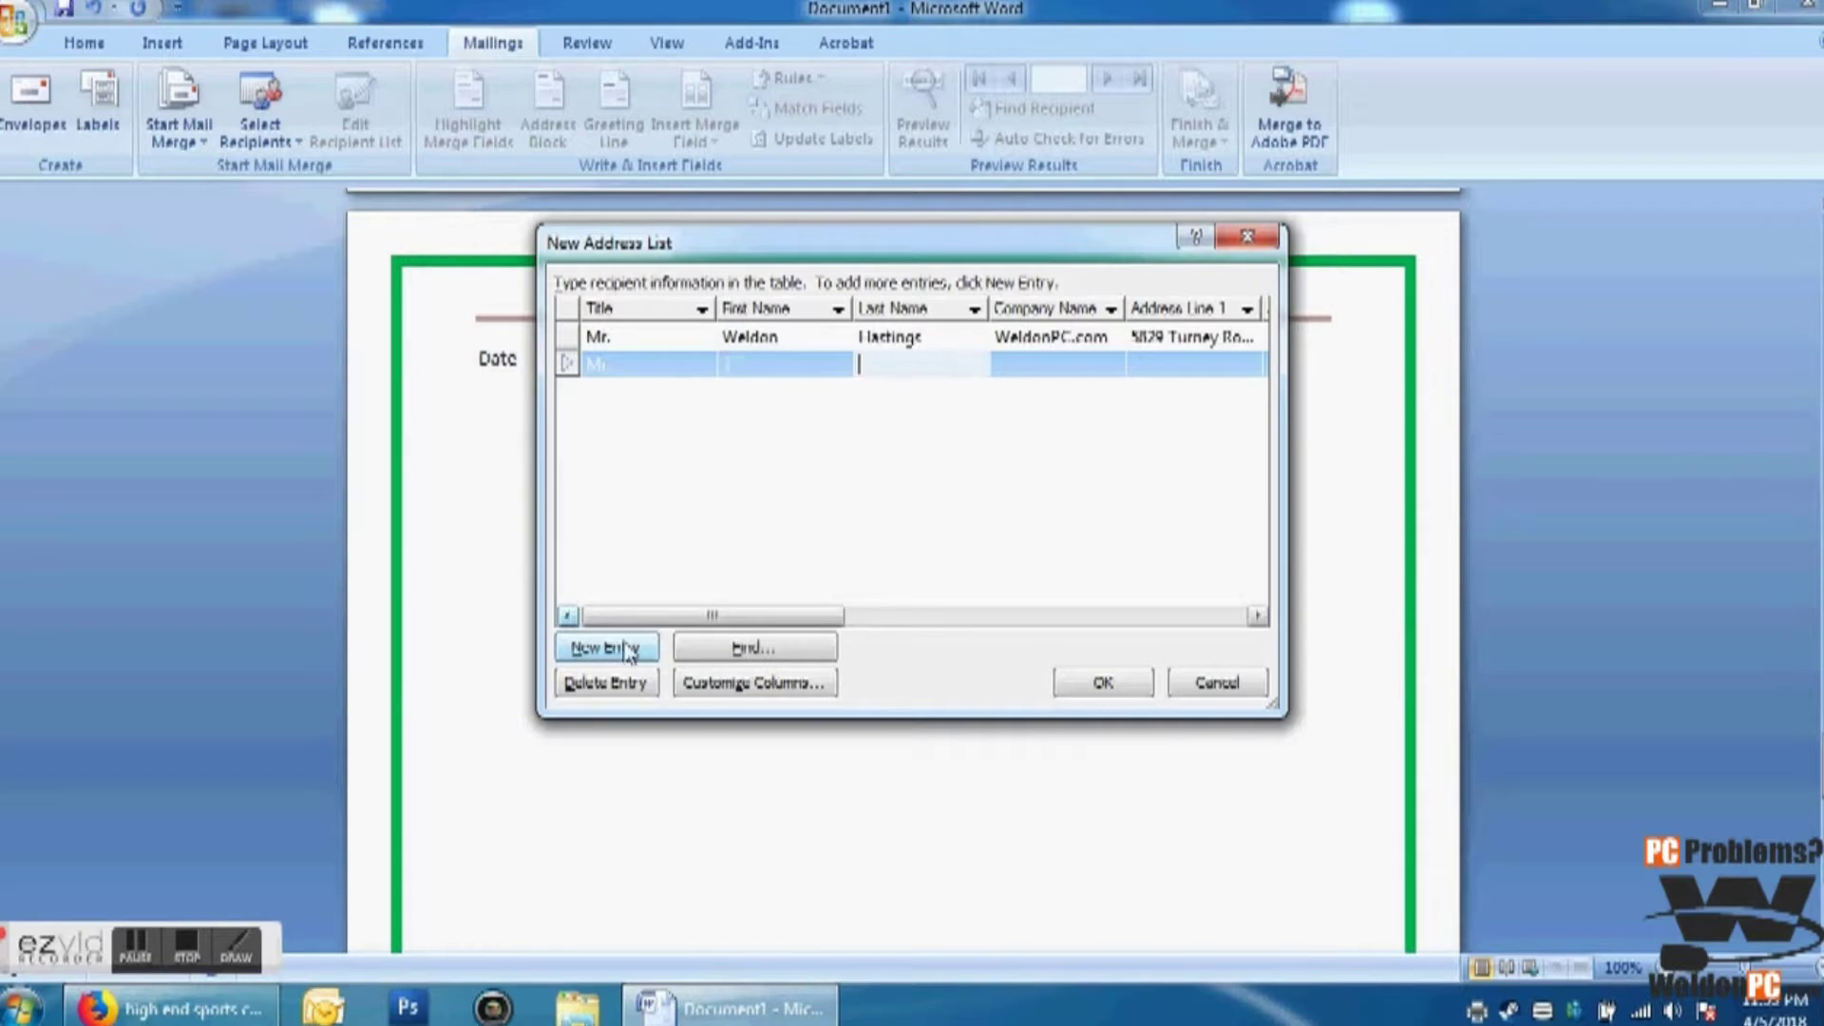
{"action": "type", "text": "C"}
{"action": "key", "text": "Tab"}
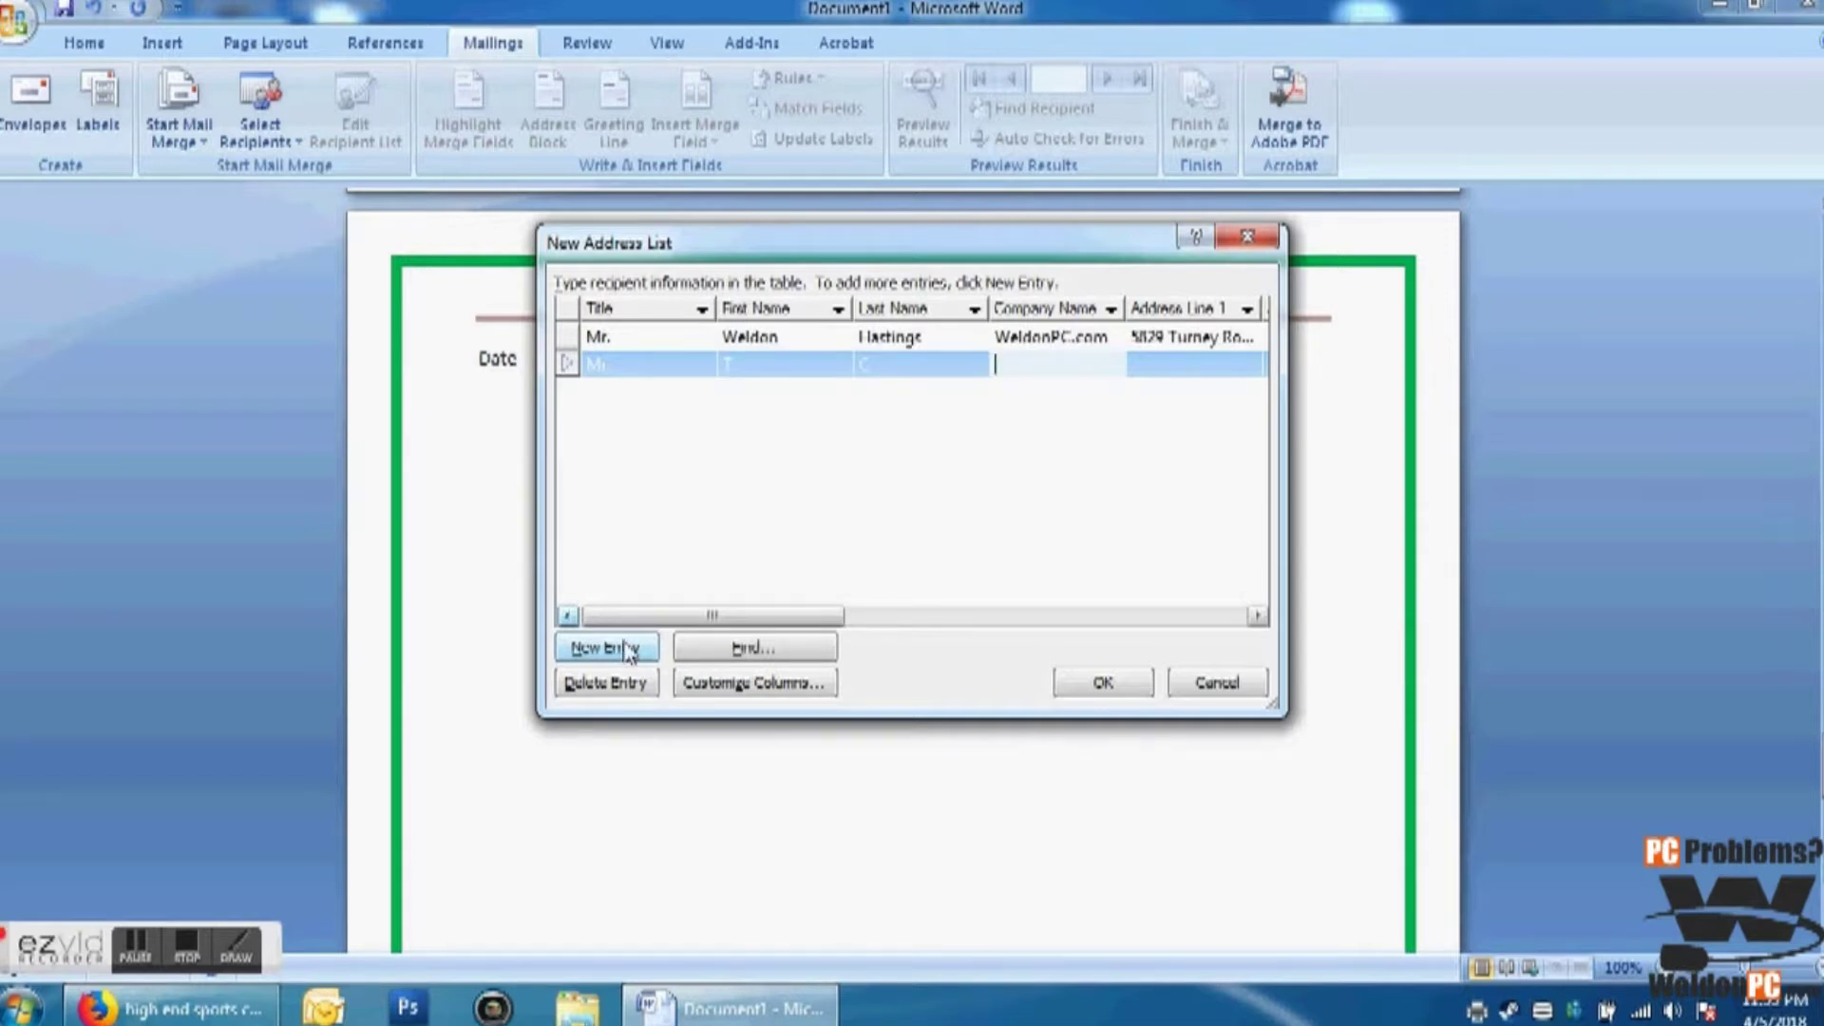
Step: Set the second recipient's company to "Any Company" and fill in Address Line 1 with the placeholder street address
{"action": "type", "text": "Any Cpm"}
{"action": "key", "text": "BackSpace"}
{"action": "key", "text": "BackSpace"}
{"action": "type", "text": "ompany"}
{"action": "key", "text": "Tab"}
{"action": "type", "text": "123"}
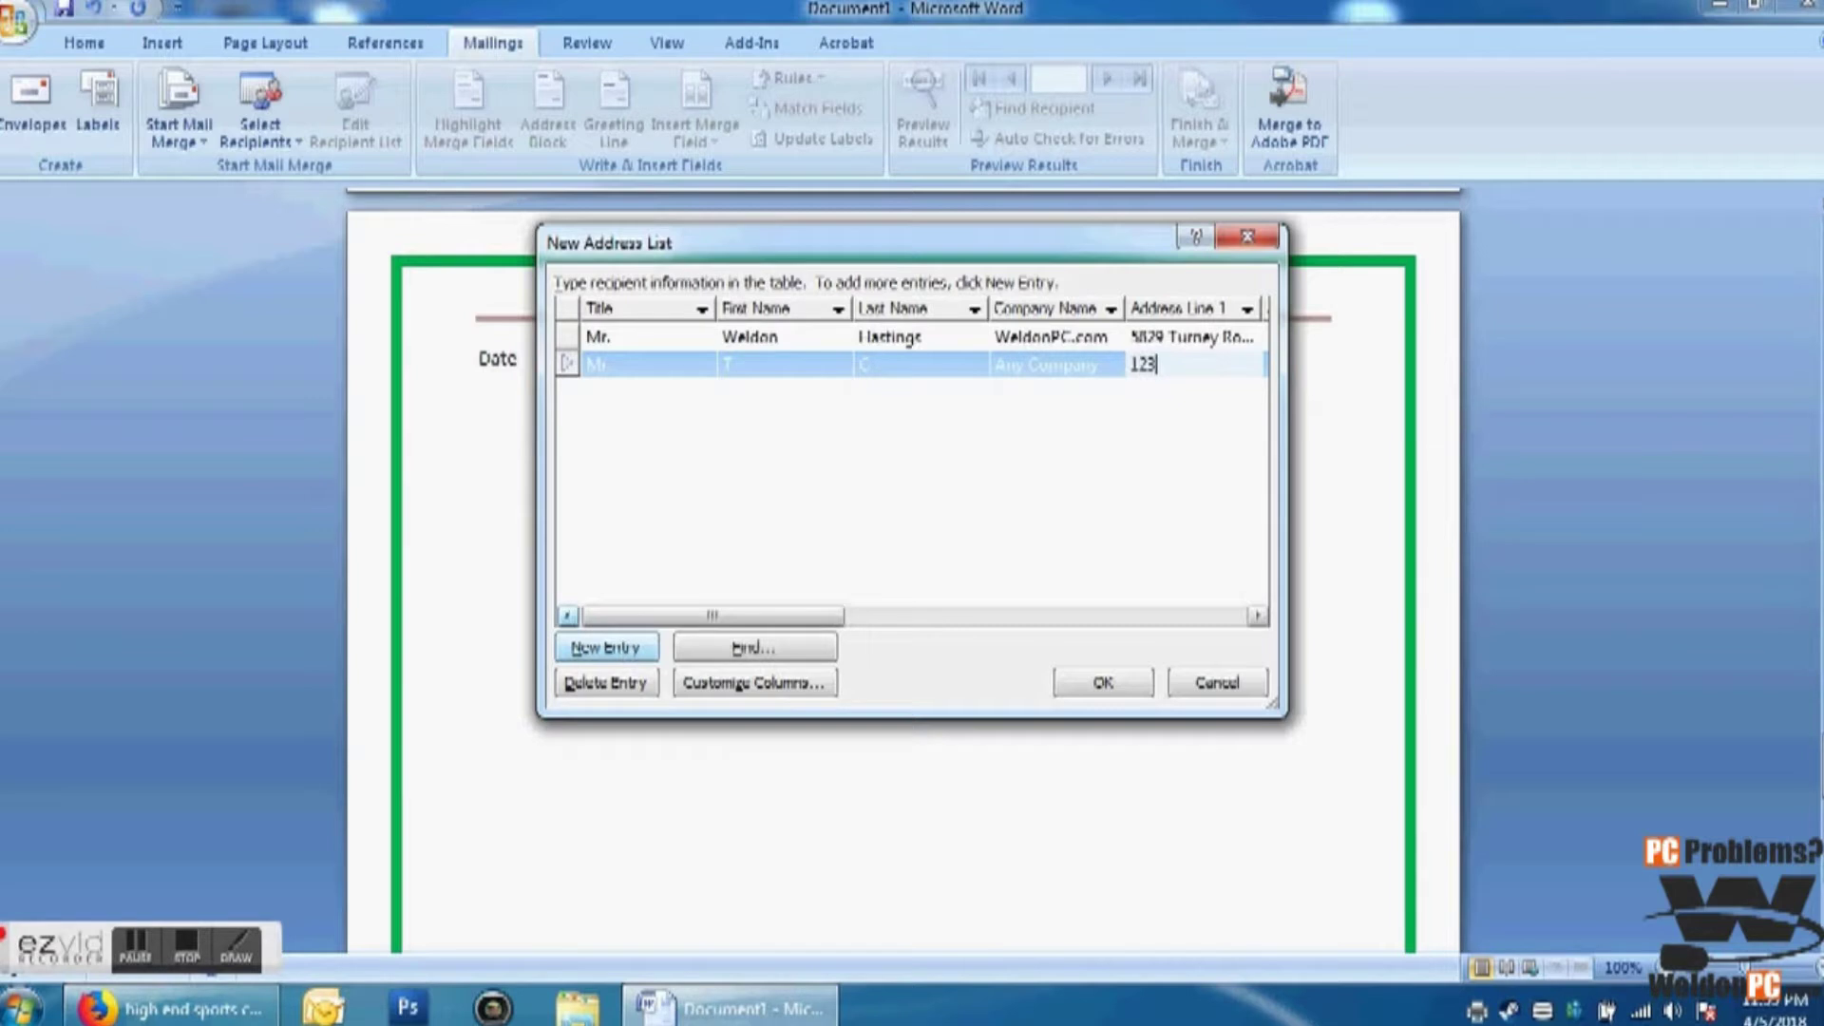
{"action": "type", "text": " Mainstreet USA"}
{"action": "key", "text": "Tab"}
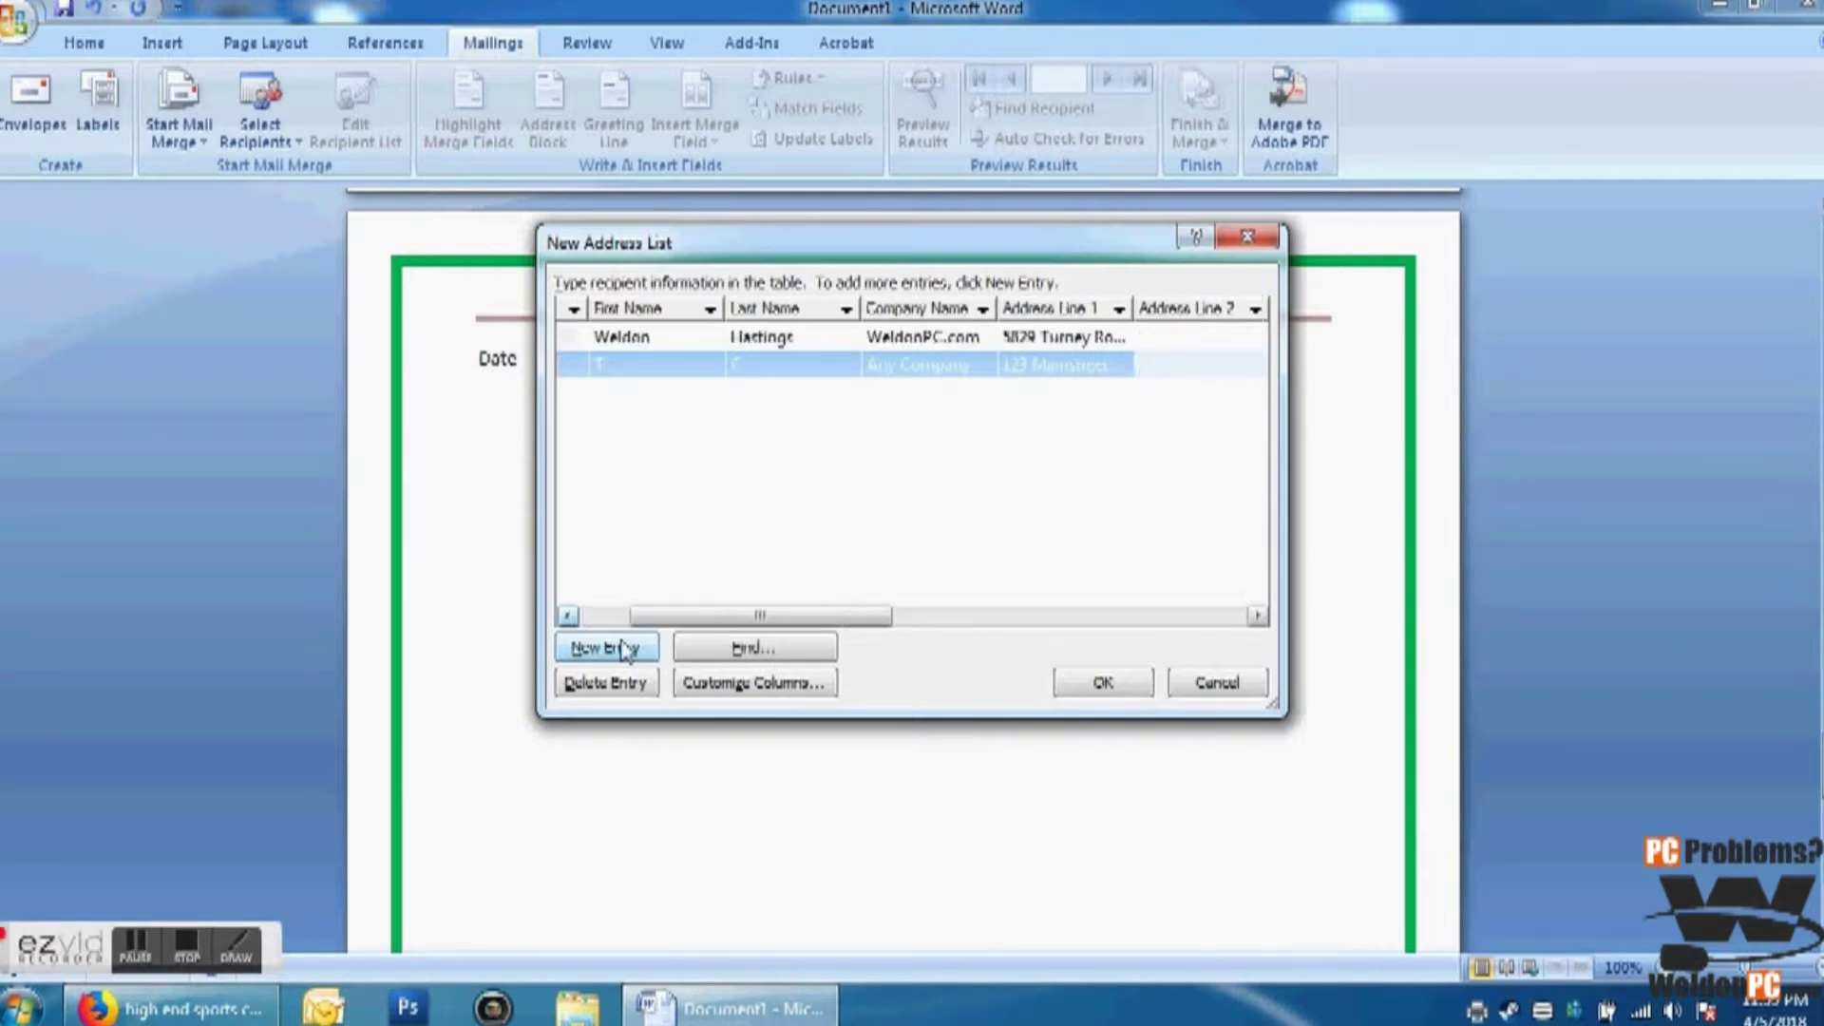
{"action": "key", "text": "shift+Tab"}
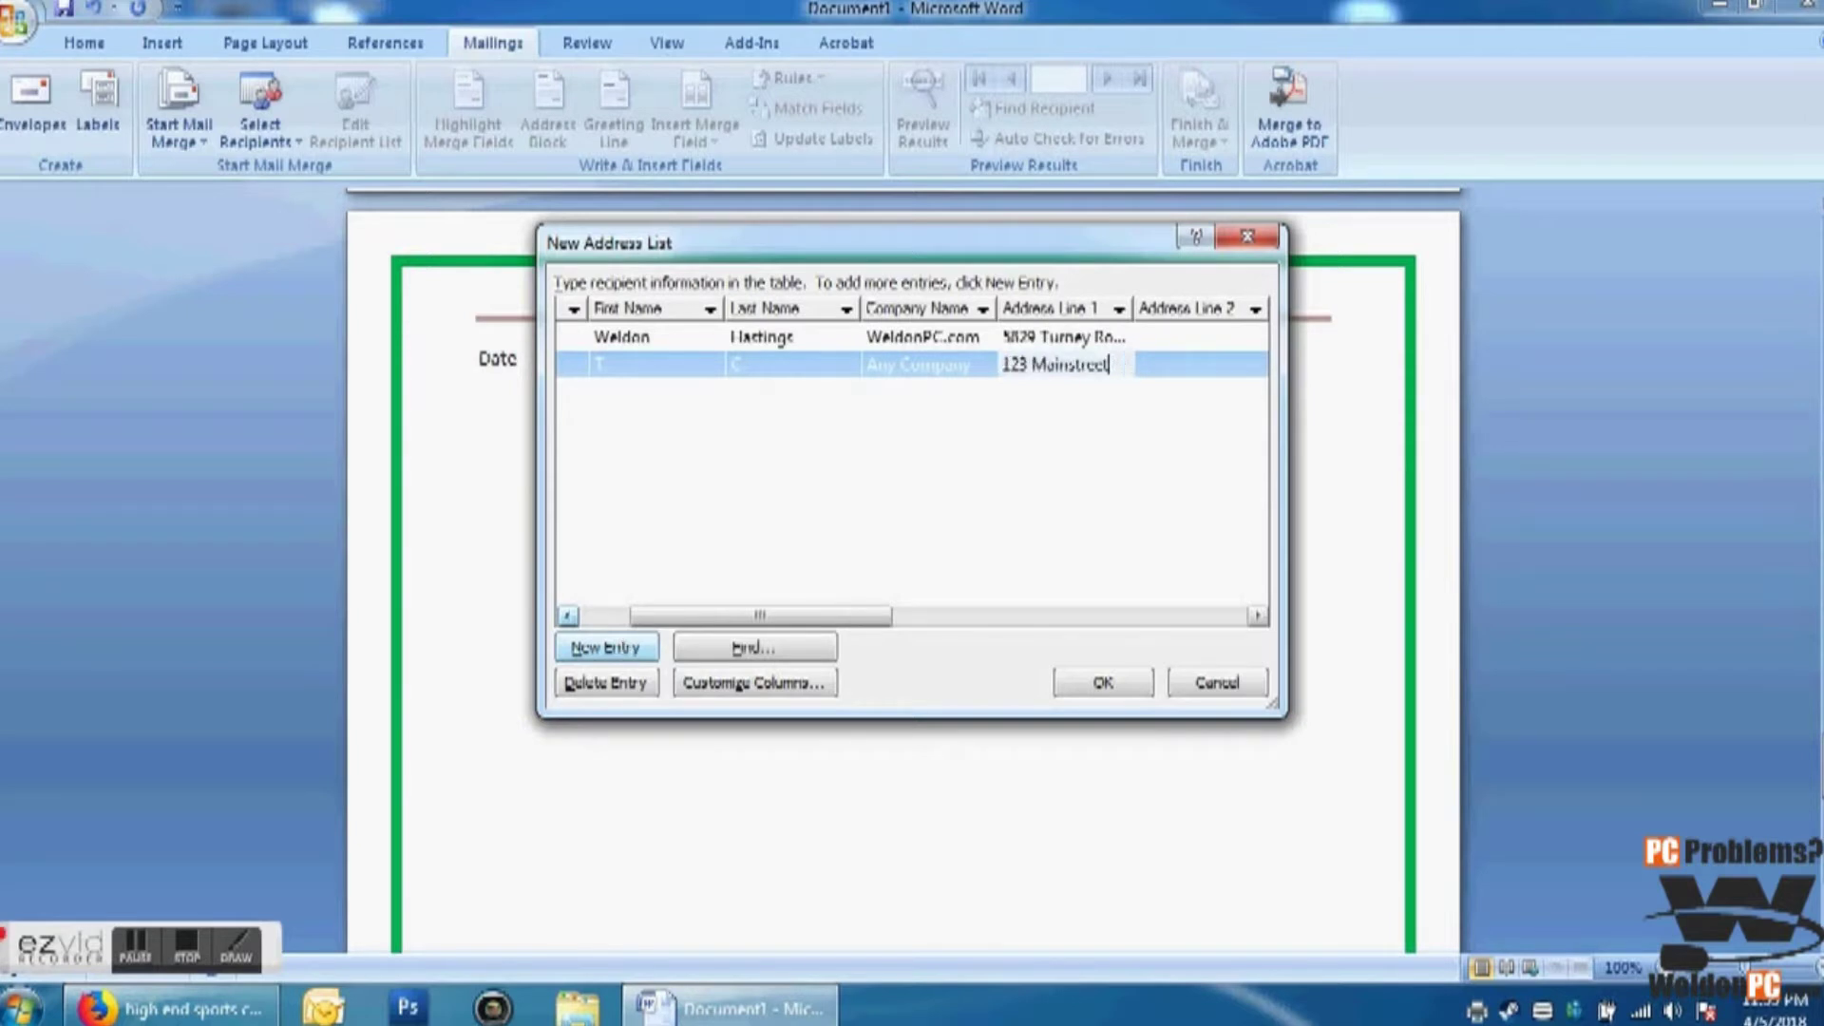
Step: Fill in the second recipient's placeholder city, state and ZIP code, leaving Address Line 2 blank
{"action": "key", "text": "Tab"}
{"action": "key", "text": "Tab"}
{"action": "type", "text": "Anywhereville"}
{"action": "key", "text": "Tab"}
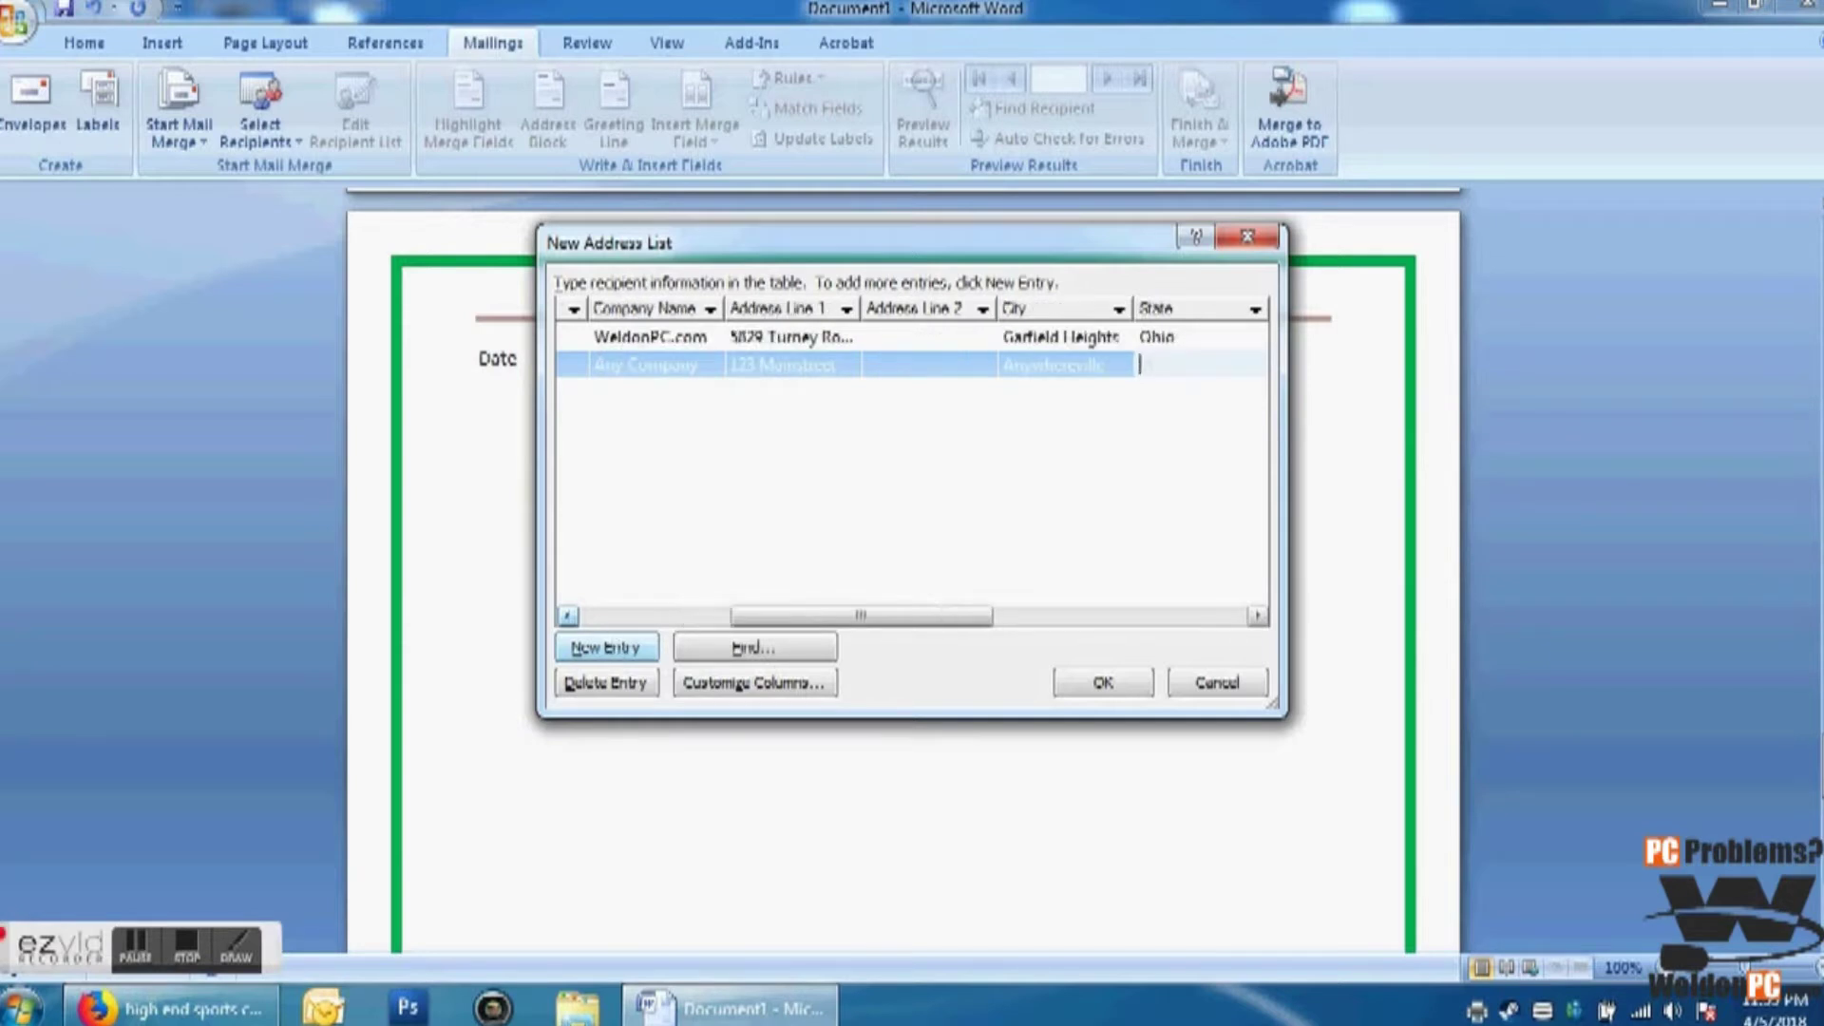
{"action": "type", "text": "Ohi"}
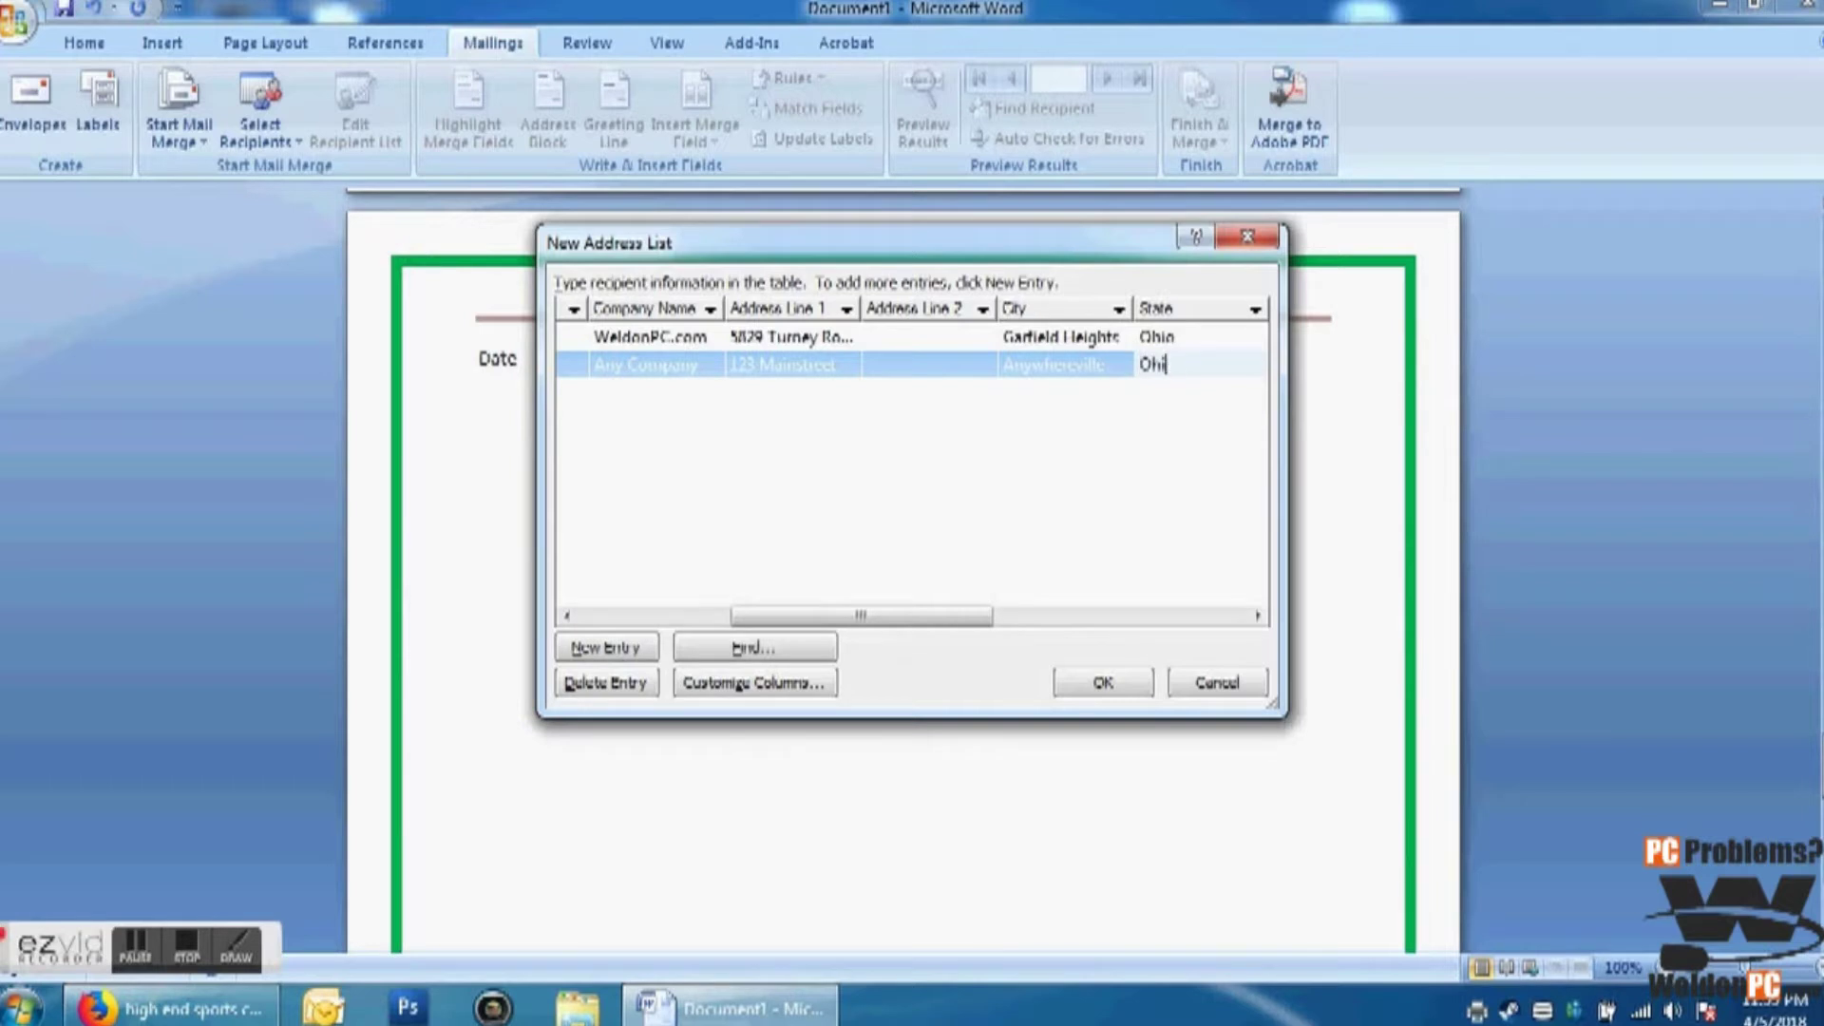
{"action": "type", "text": "o"}
{"action": "key", "text": "Tab"}
{"action": "type", "text": "44125"}
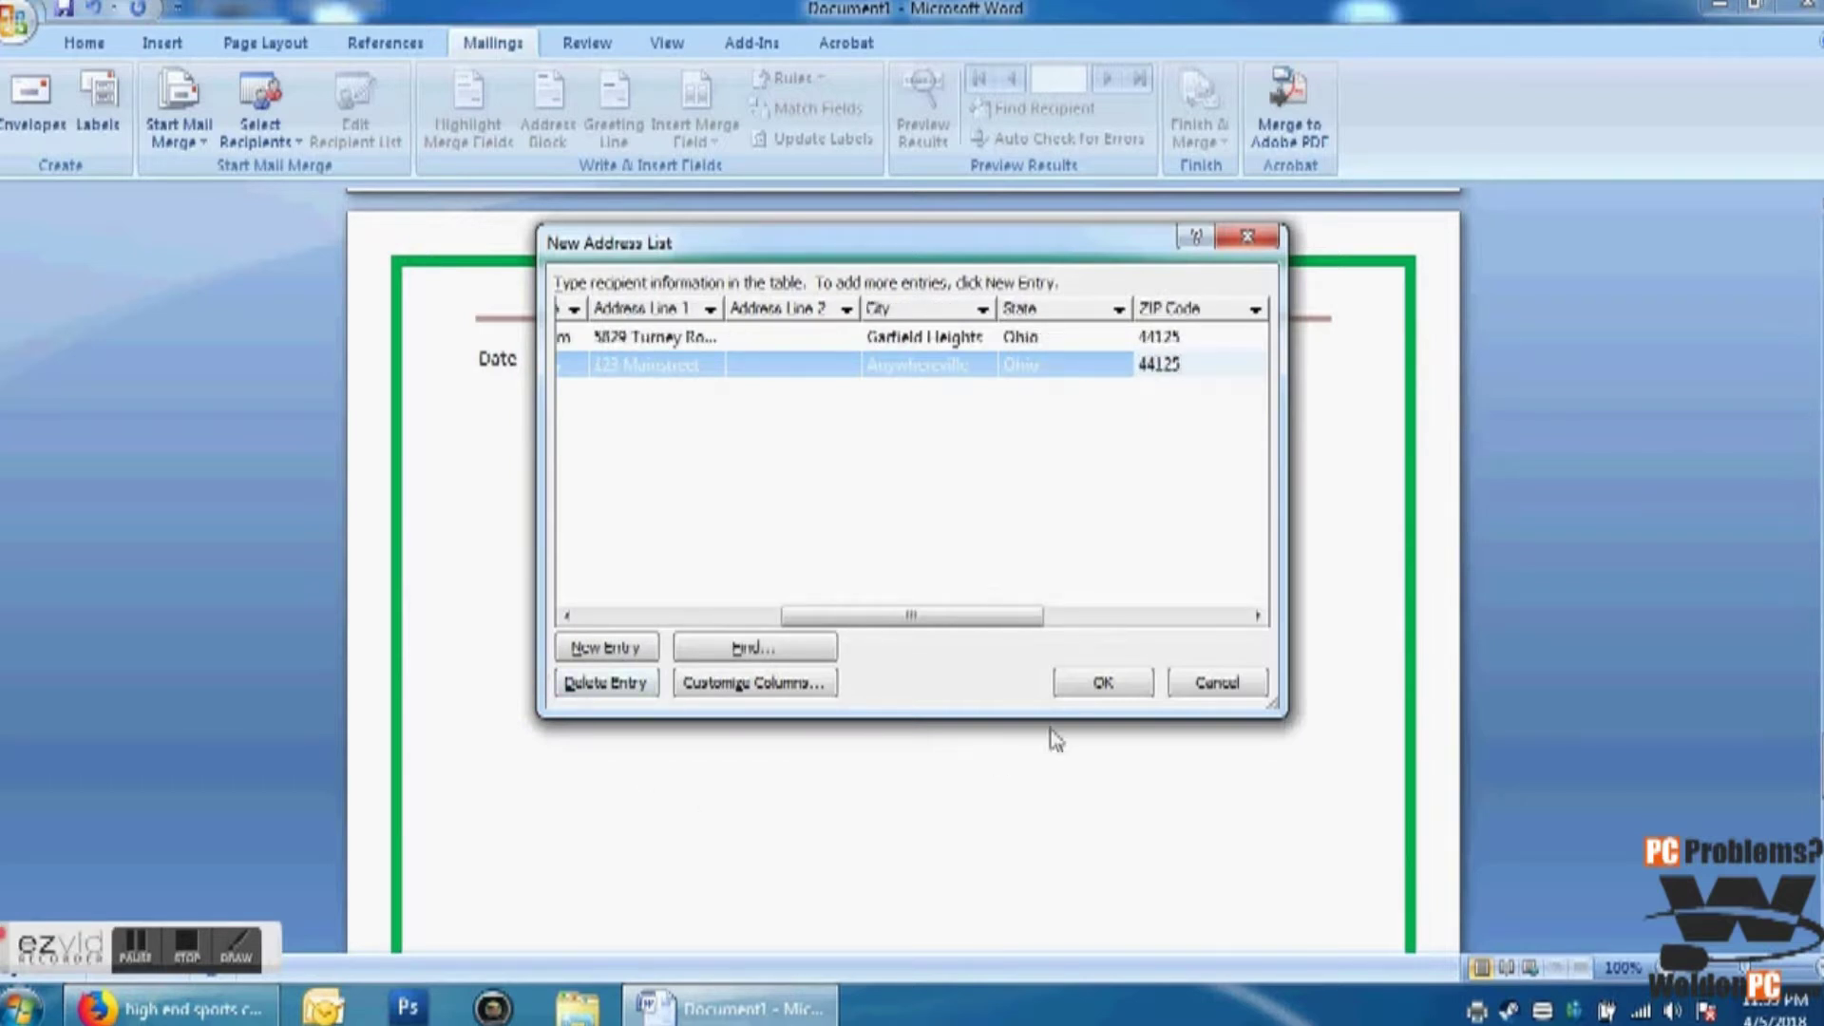
Step: Finish the recipient list and save it to the Desktop as "address list 4-5-2018"
{"action": "left_click", "coordinate": [1127, 690]}
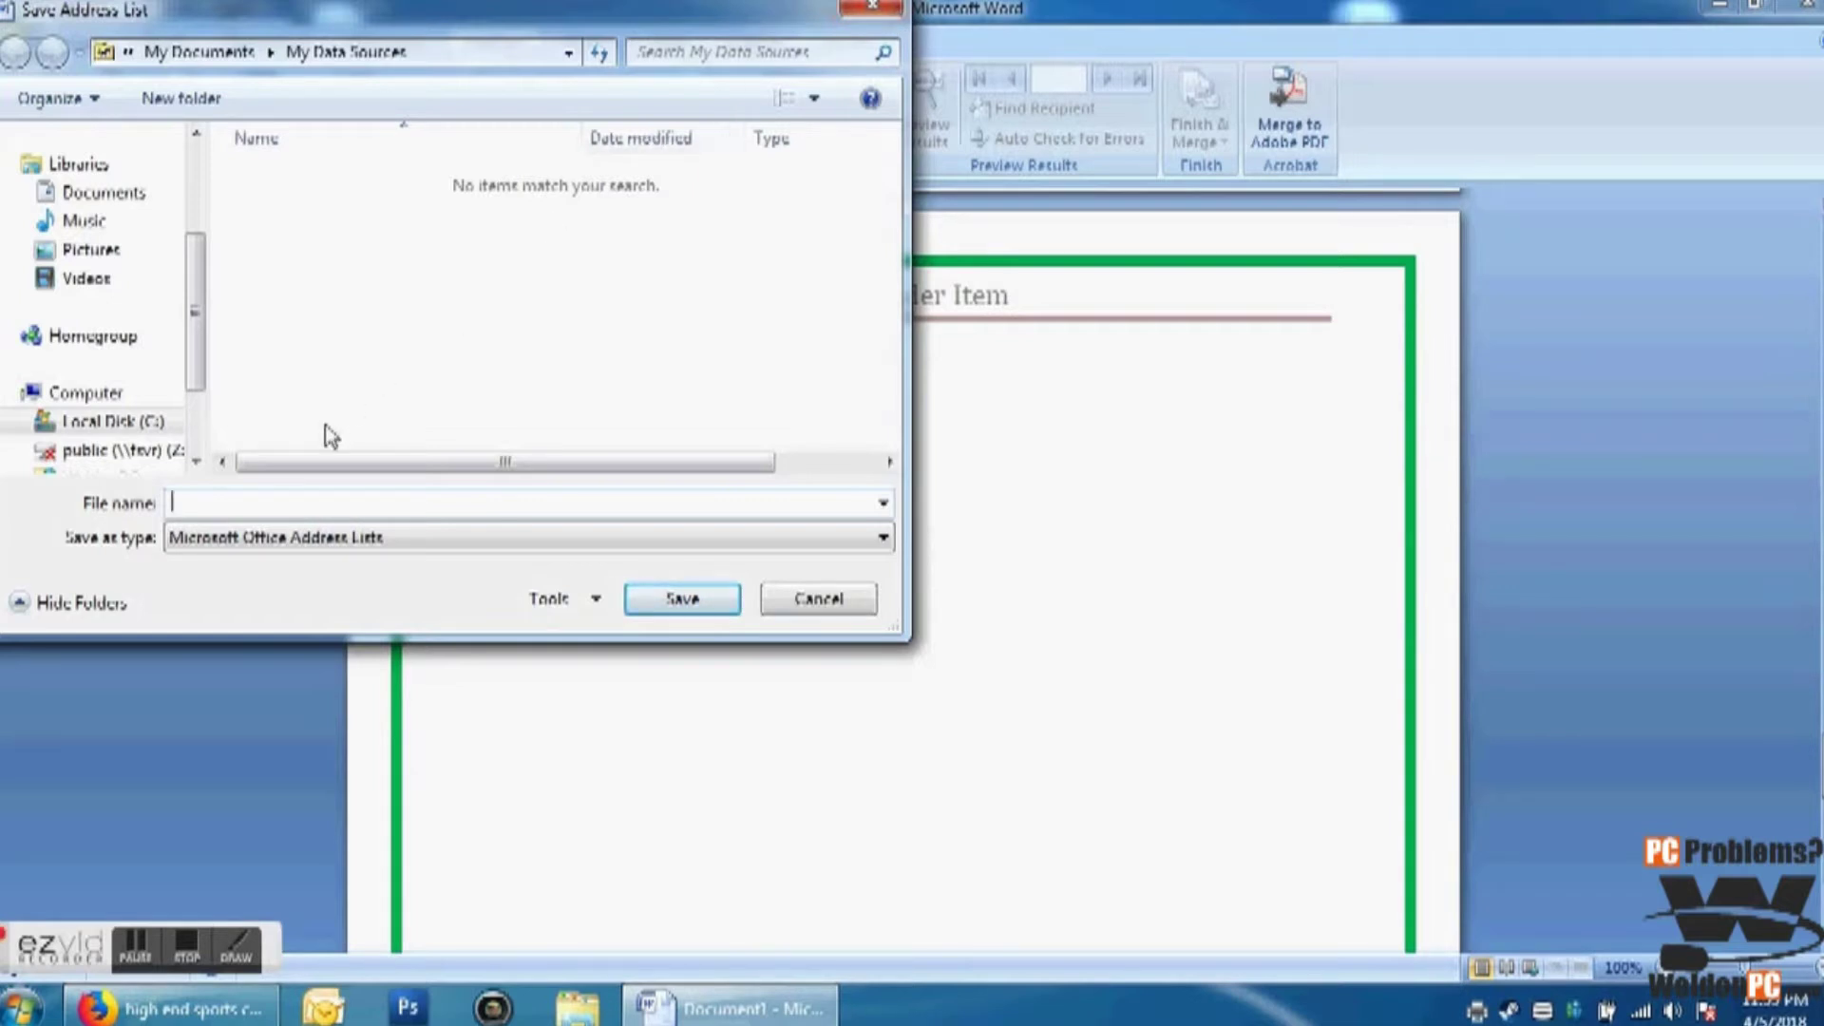
{"action": "type", "text": "address list 4-5-2018"}
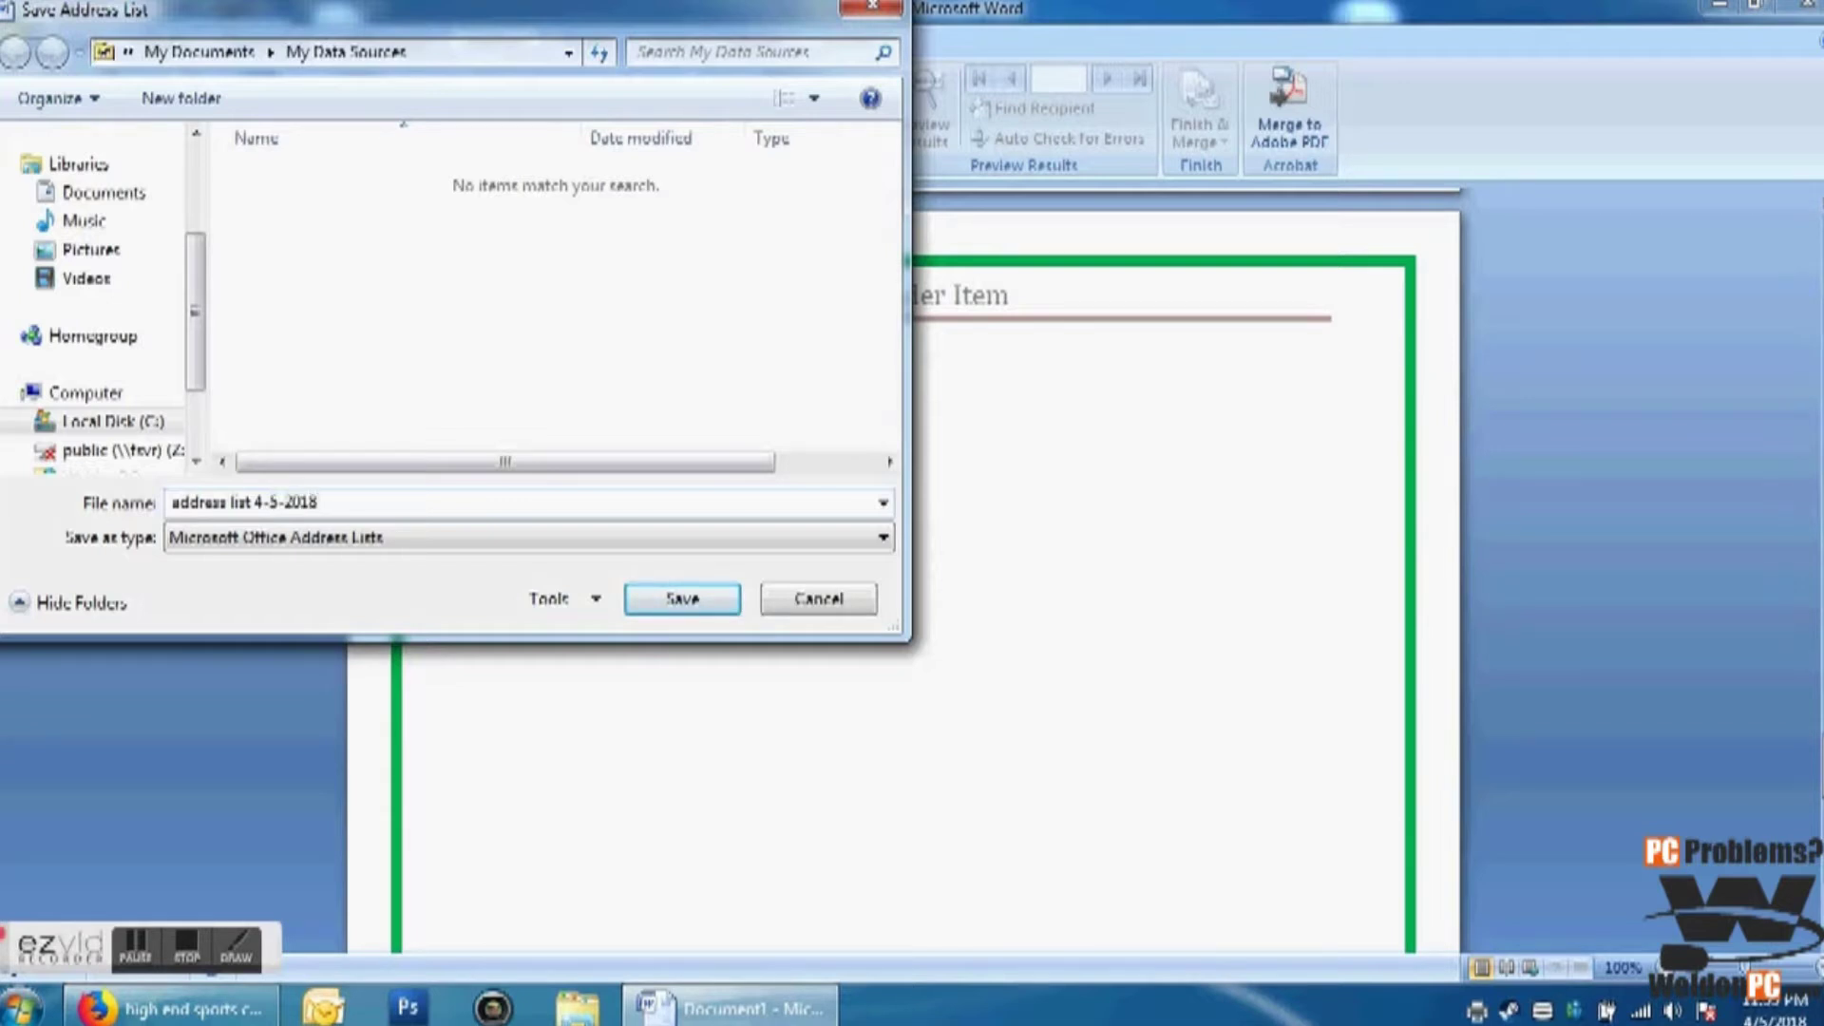
{"action": "scroll", "coordinate": [204, 211], "scroll_direction": "up", "scroll_amount": 2}
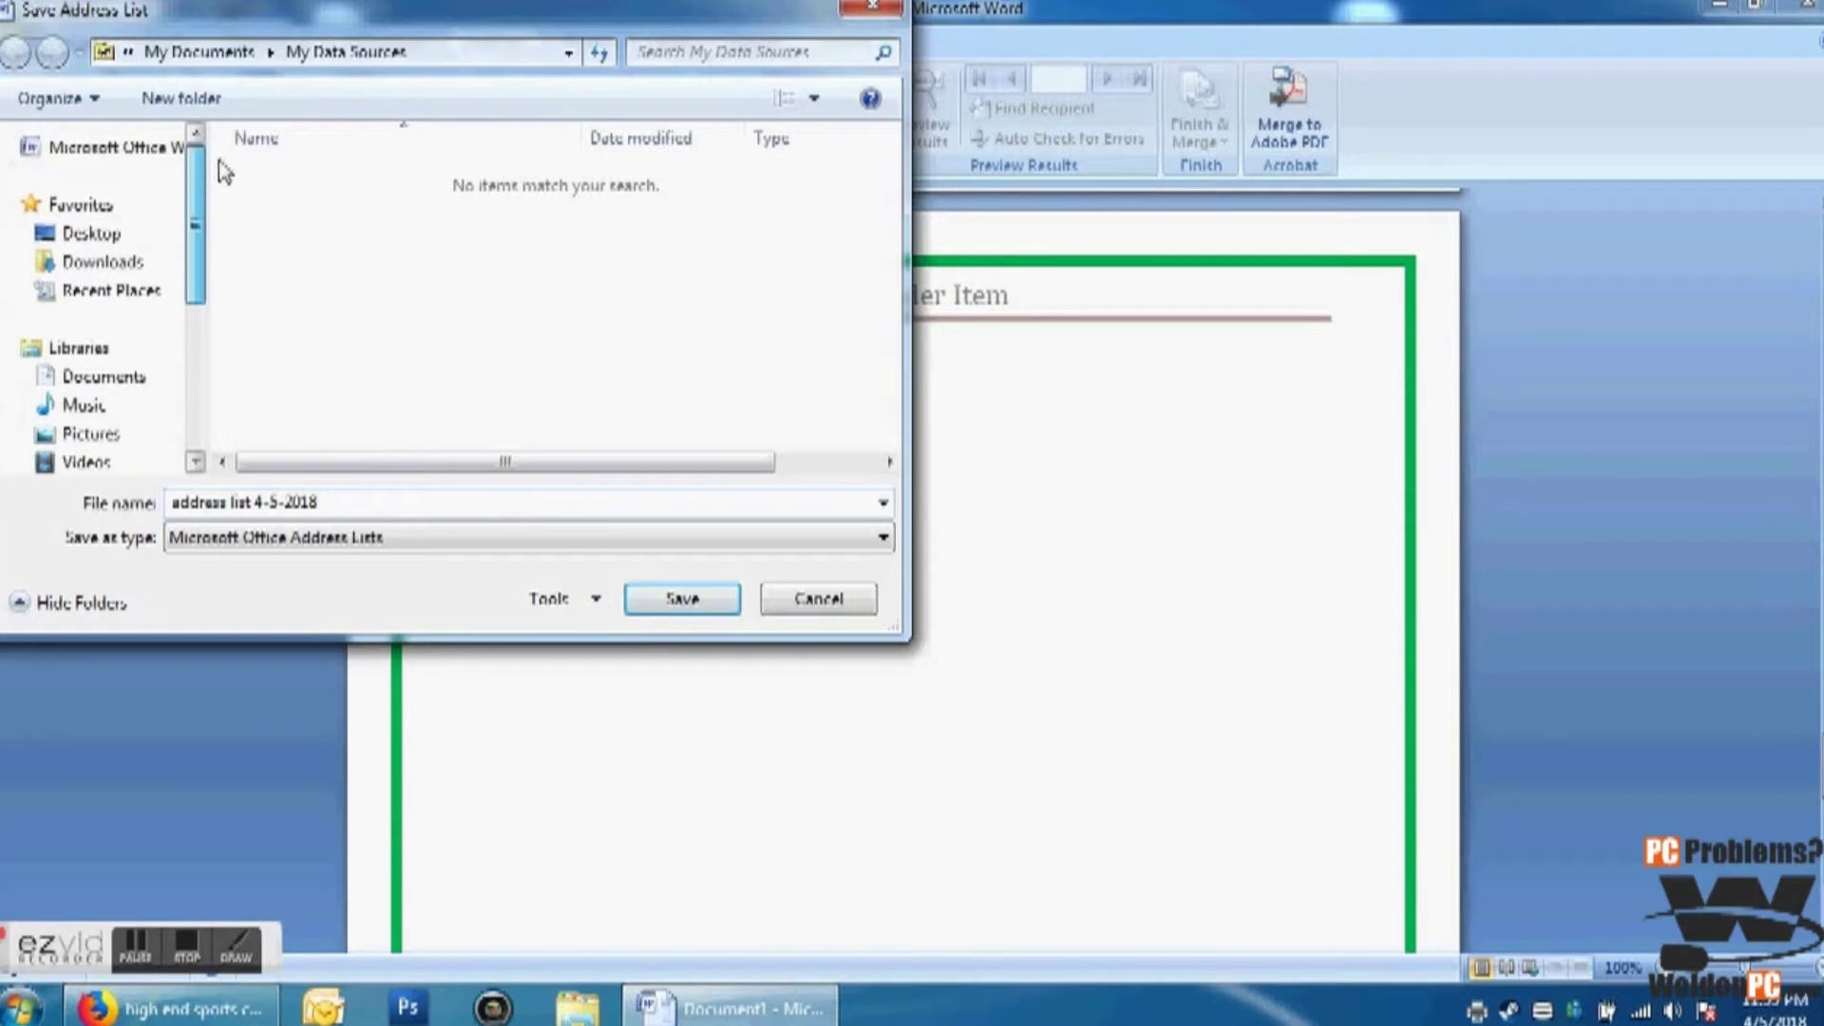
{"action": "left_click", "coordinate": [94, 235]}
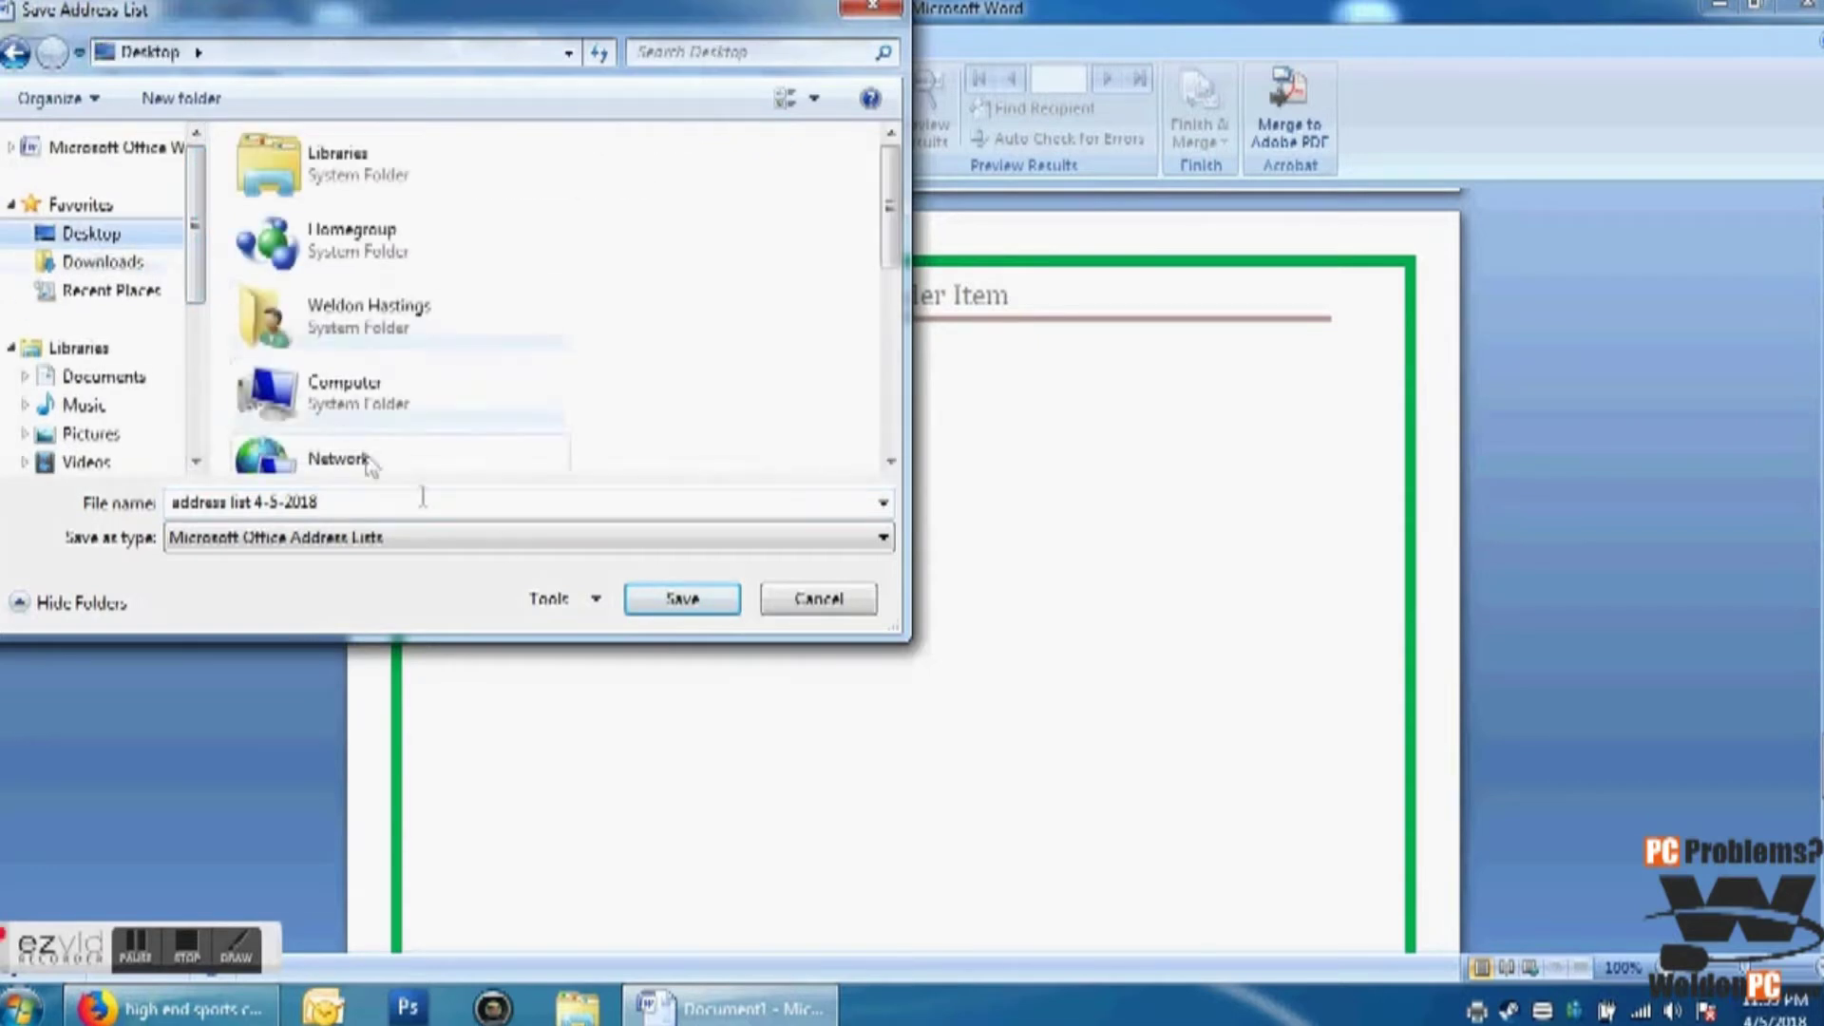
{"action": "left_click", "coordinate": [713, 601]}
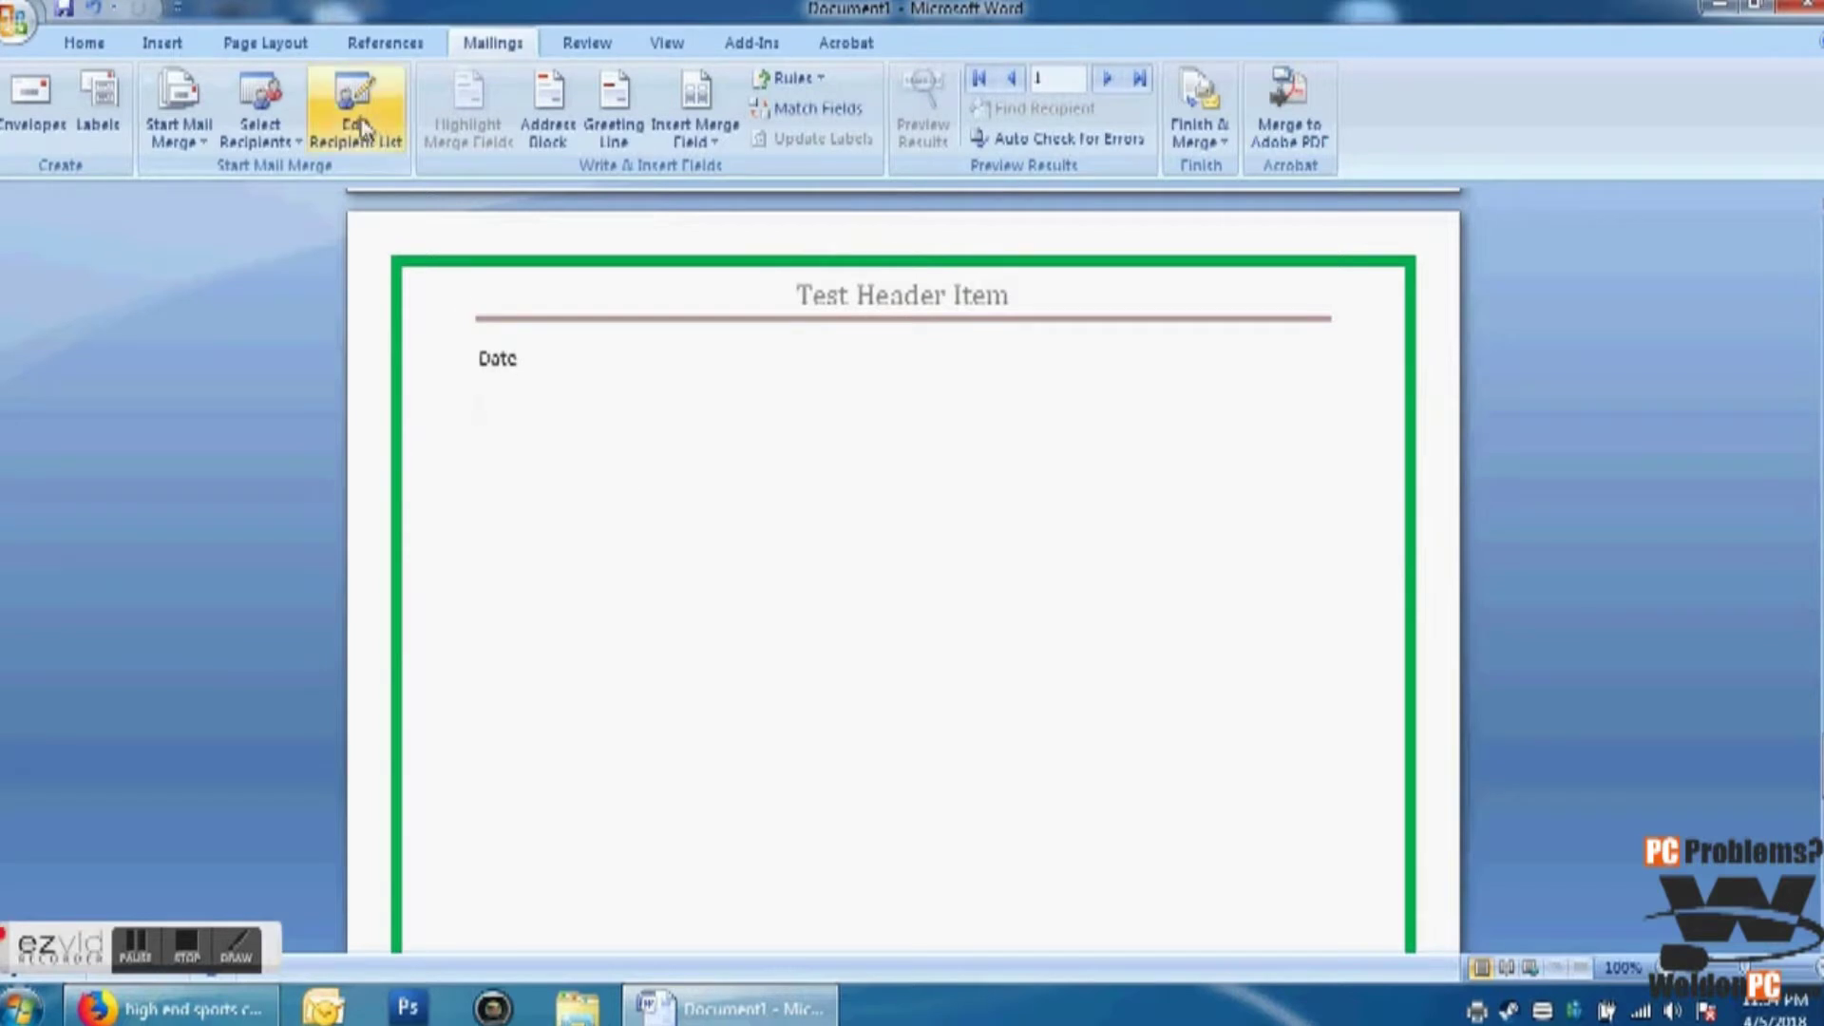
Step: Set the merge type to Letters and use the existing address list saved on the Desktop as the recipient source
{"action": "left_click", "coordinate": [178, 133]}
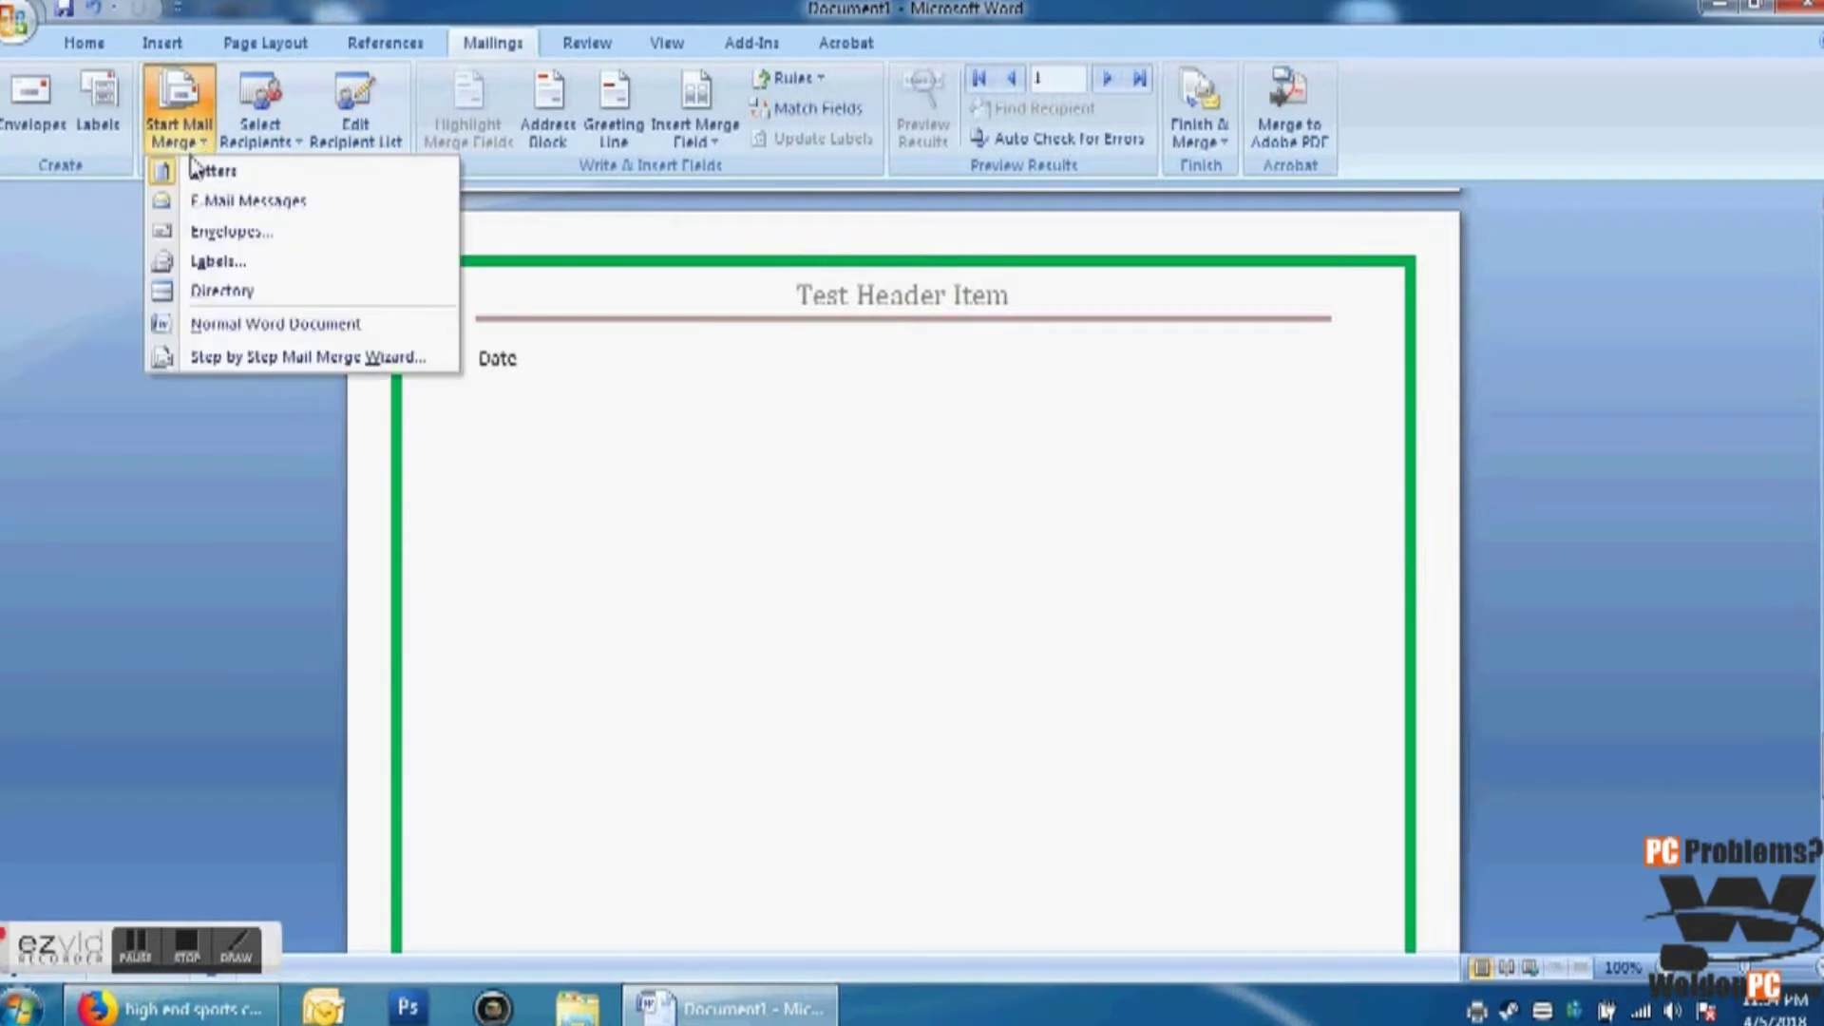
{"action": "left_click", "coordinate": [200, 174]}
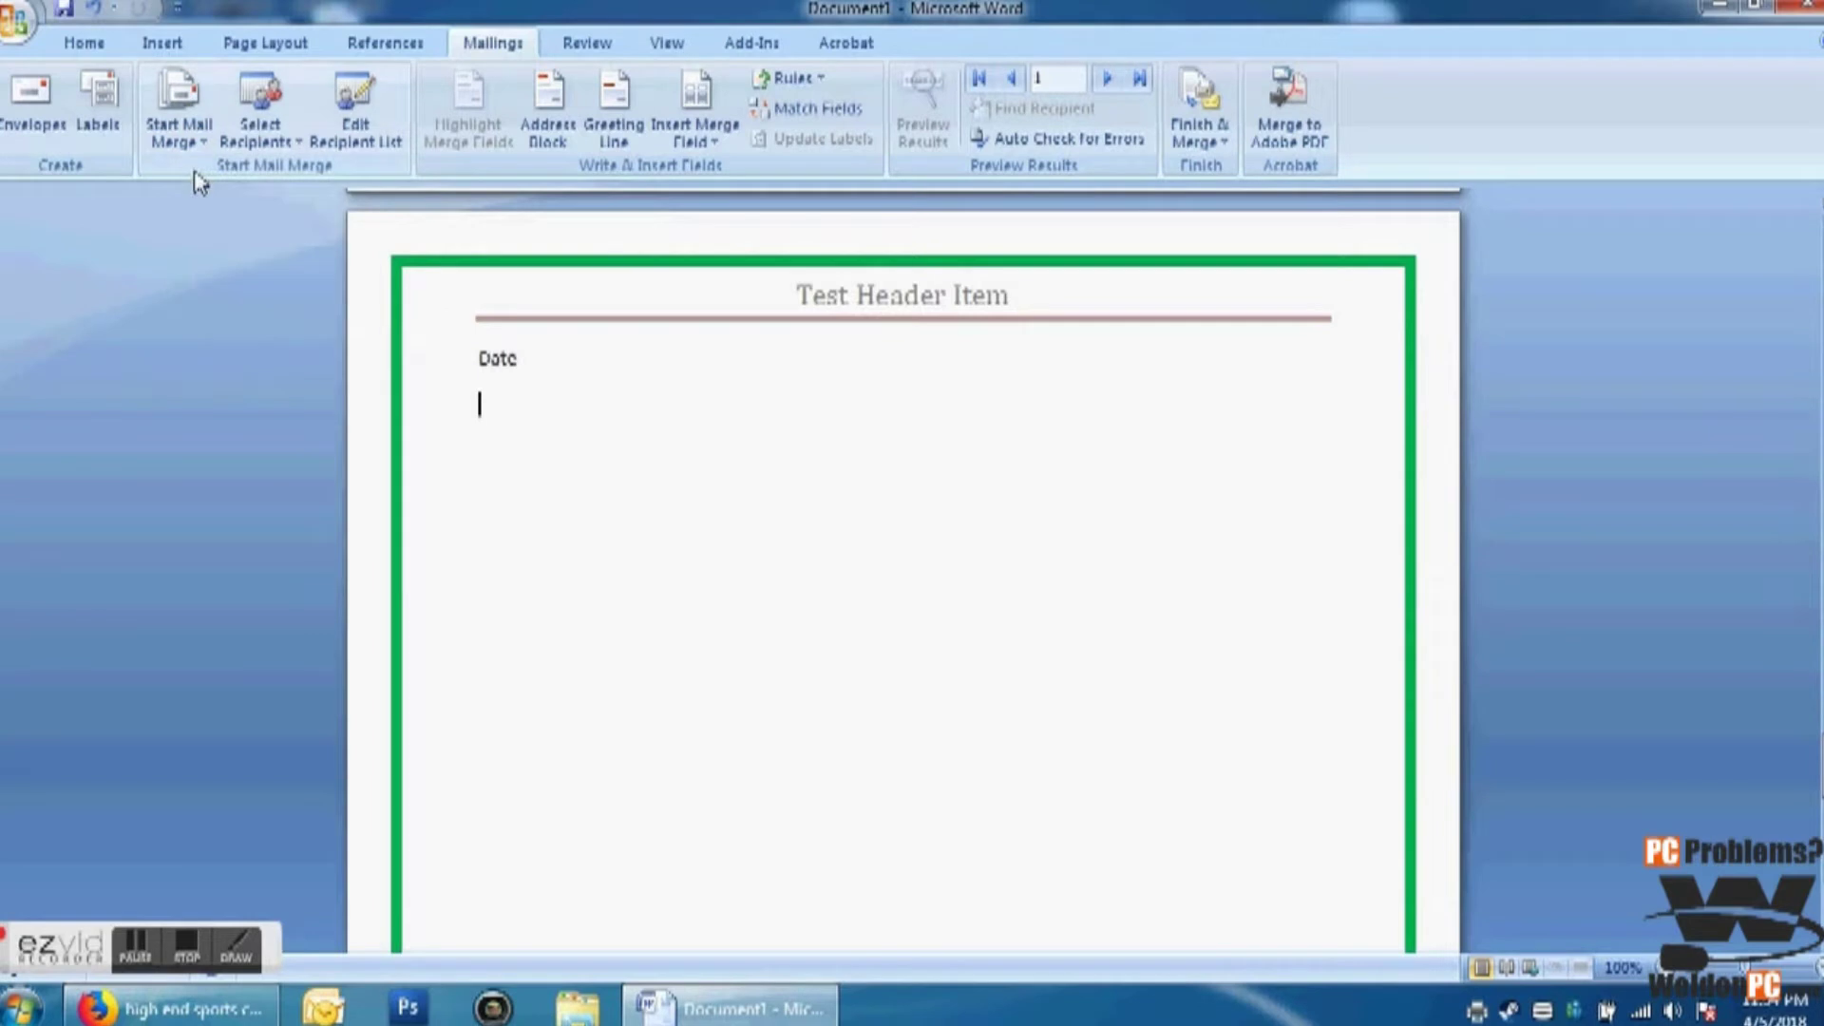
{"action": "left_click", "coordinate": [258, 143]}
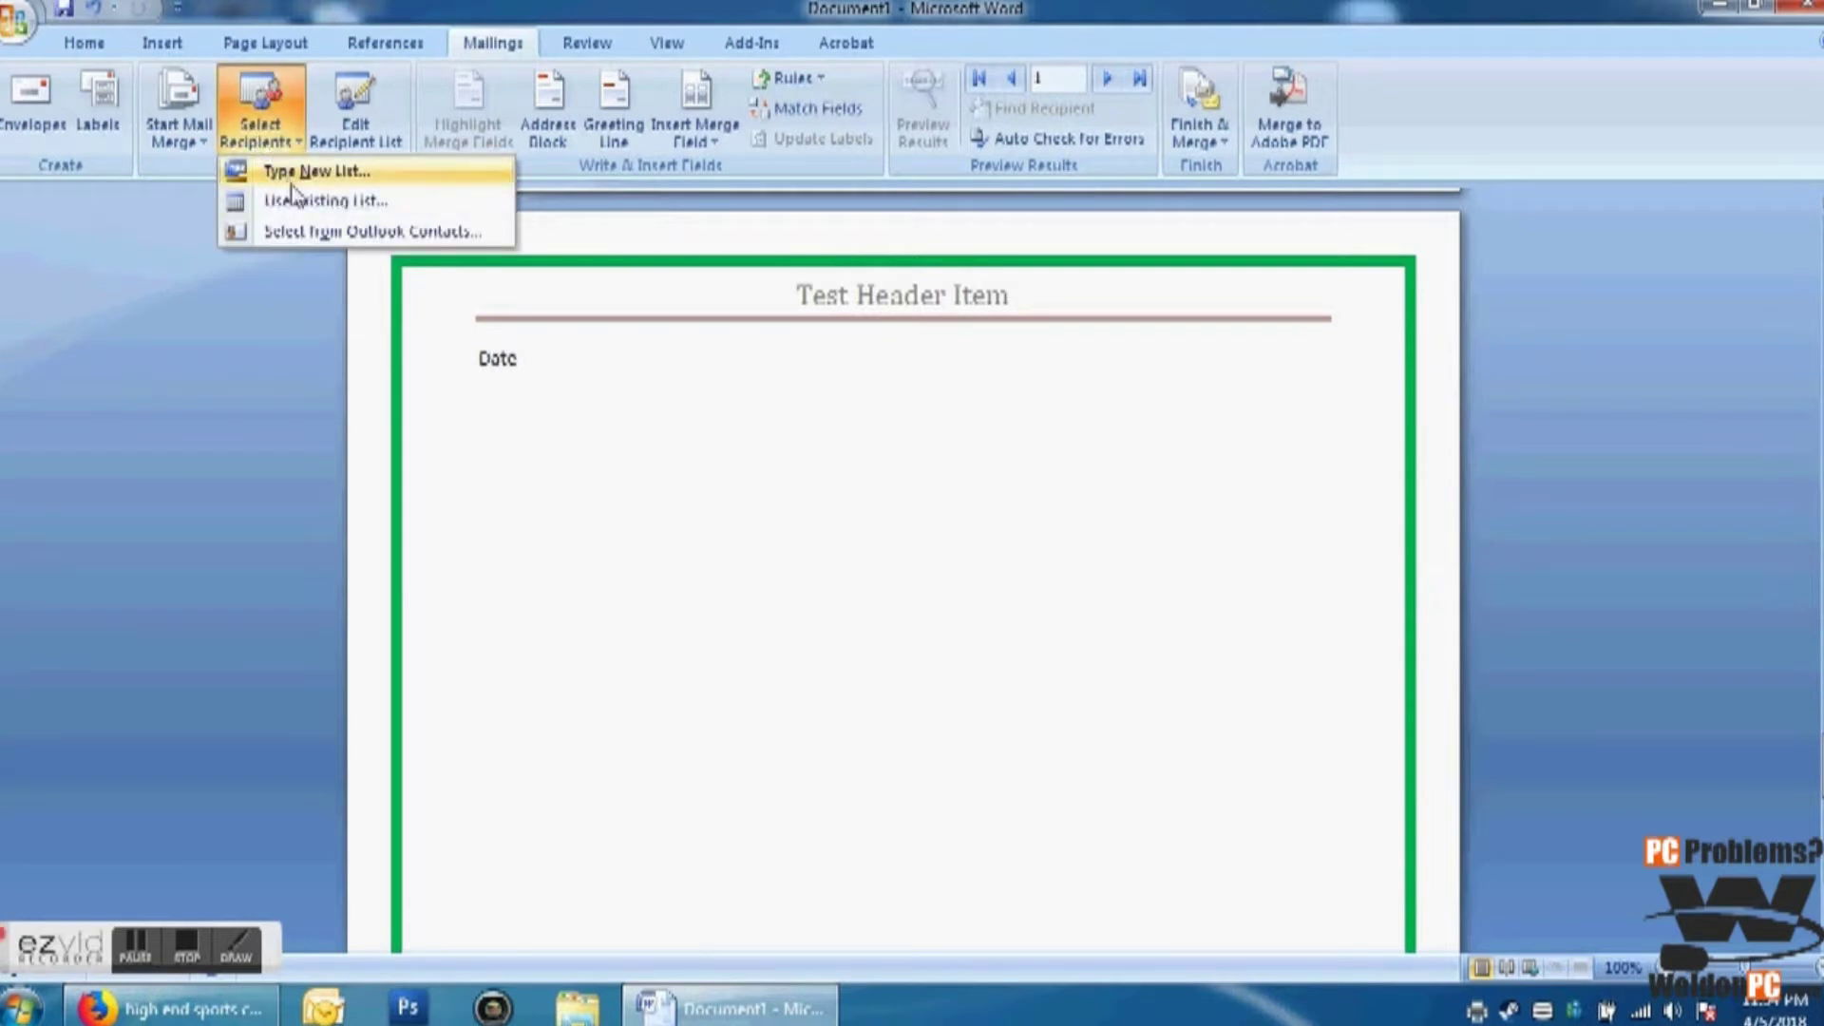
{"action": "left_click", "coordinate": [411, 203]}
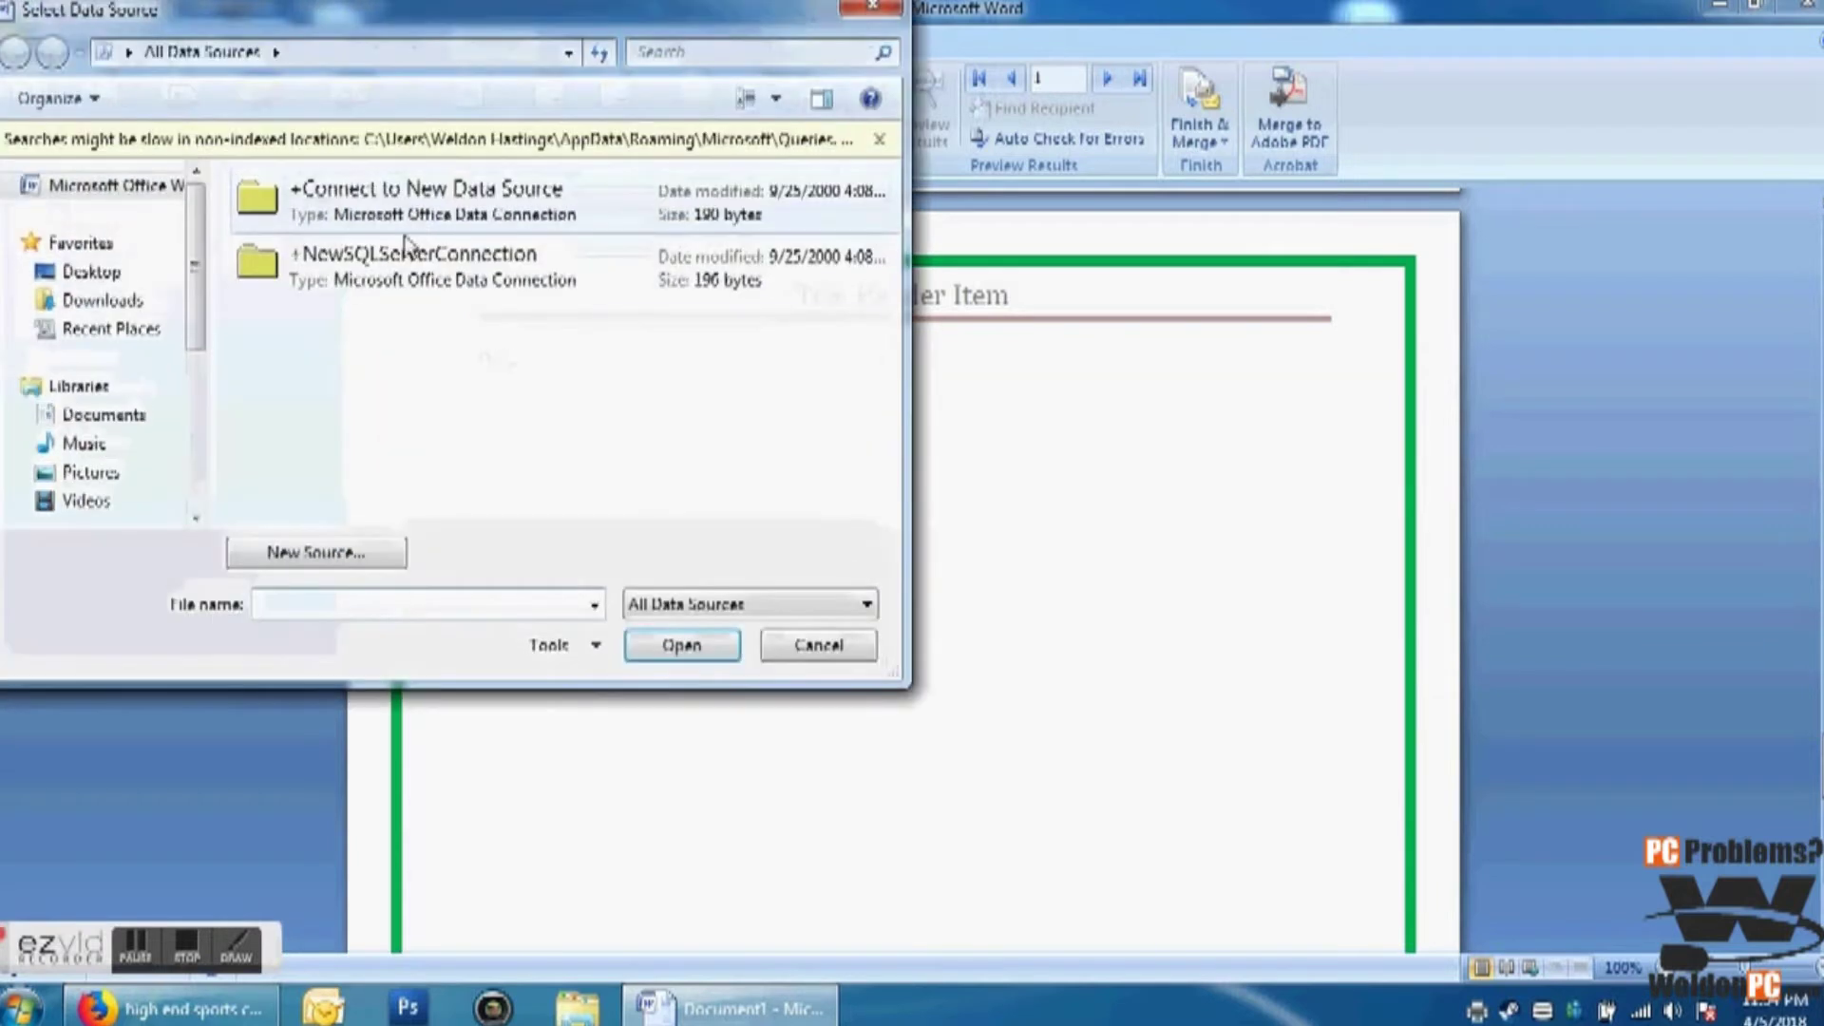
{"action": "left_click", "coordinate": [95, 276]}
{"action": "scroll", "coordinate": [688, 313], "scroll_direction": "down", "scroll_amount": 3}
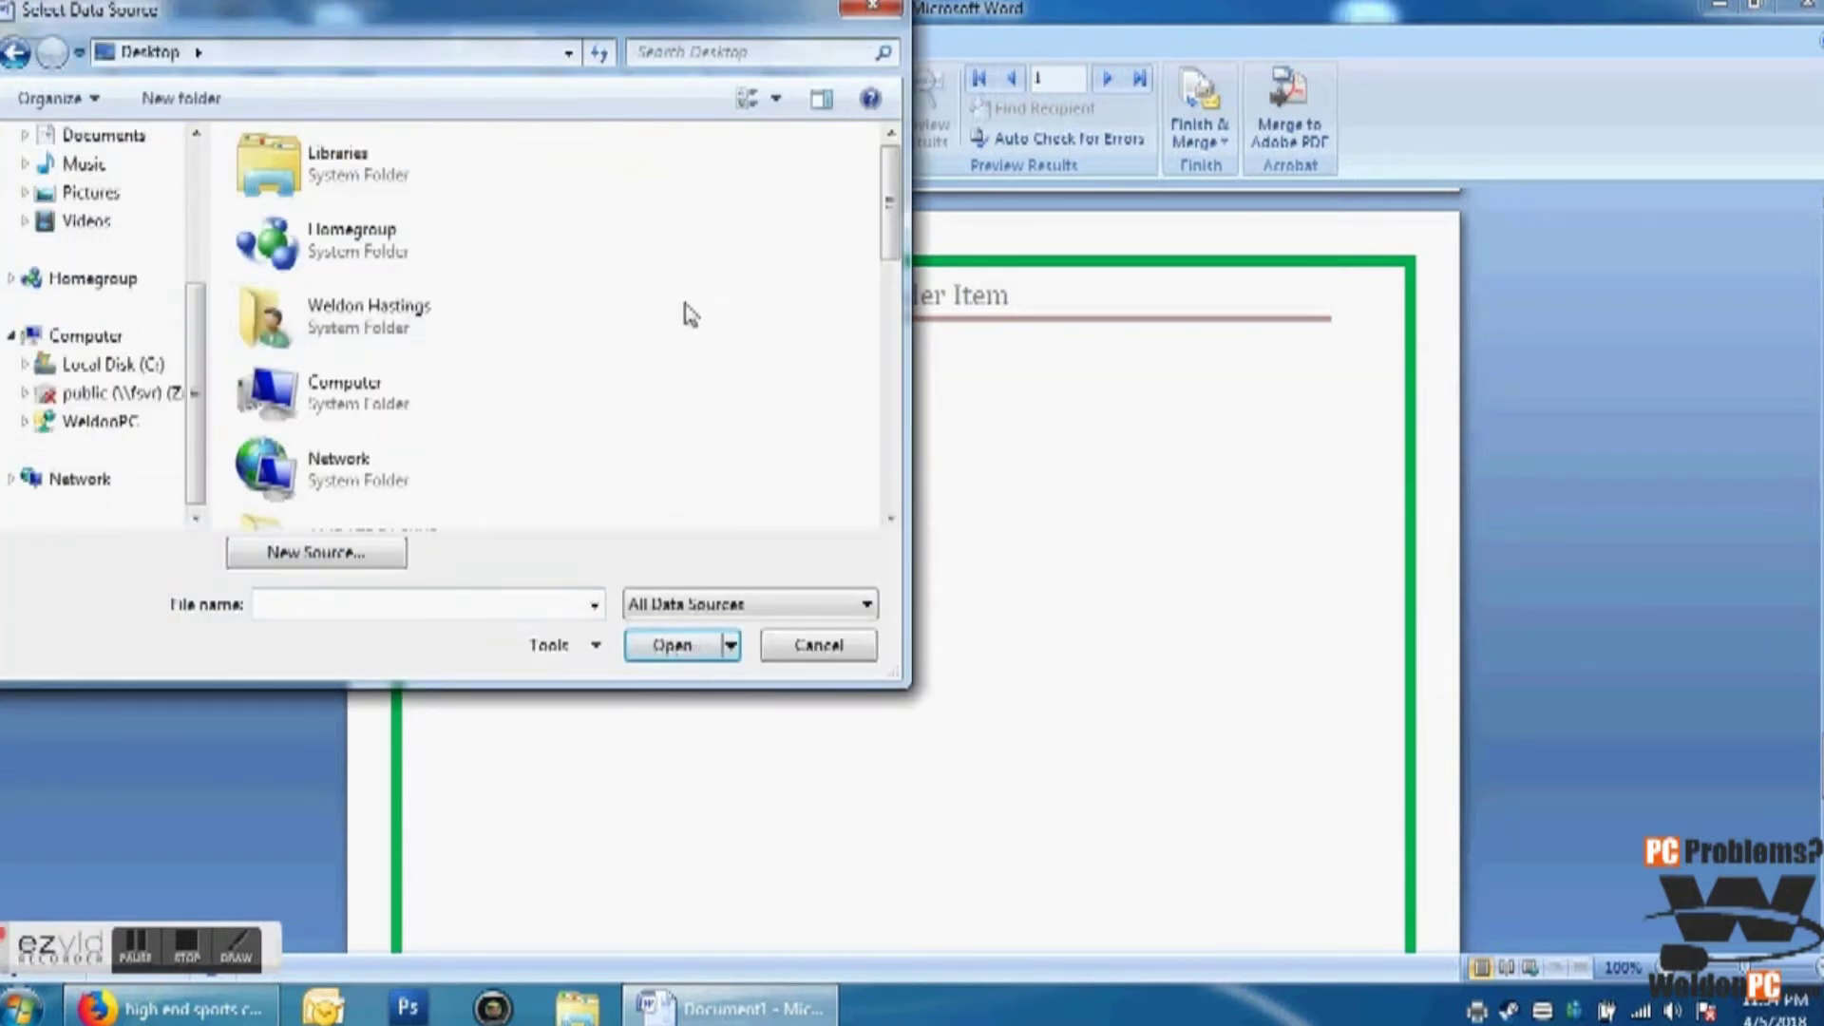
{"action": "left_click_drag", "start_coordinate": [890, 255], "coordinate": [888, 480]}
{"action": "double_click", "coordinate": [378, 268]}
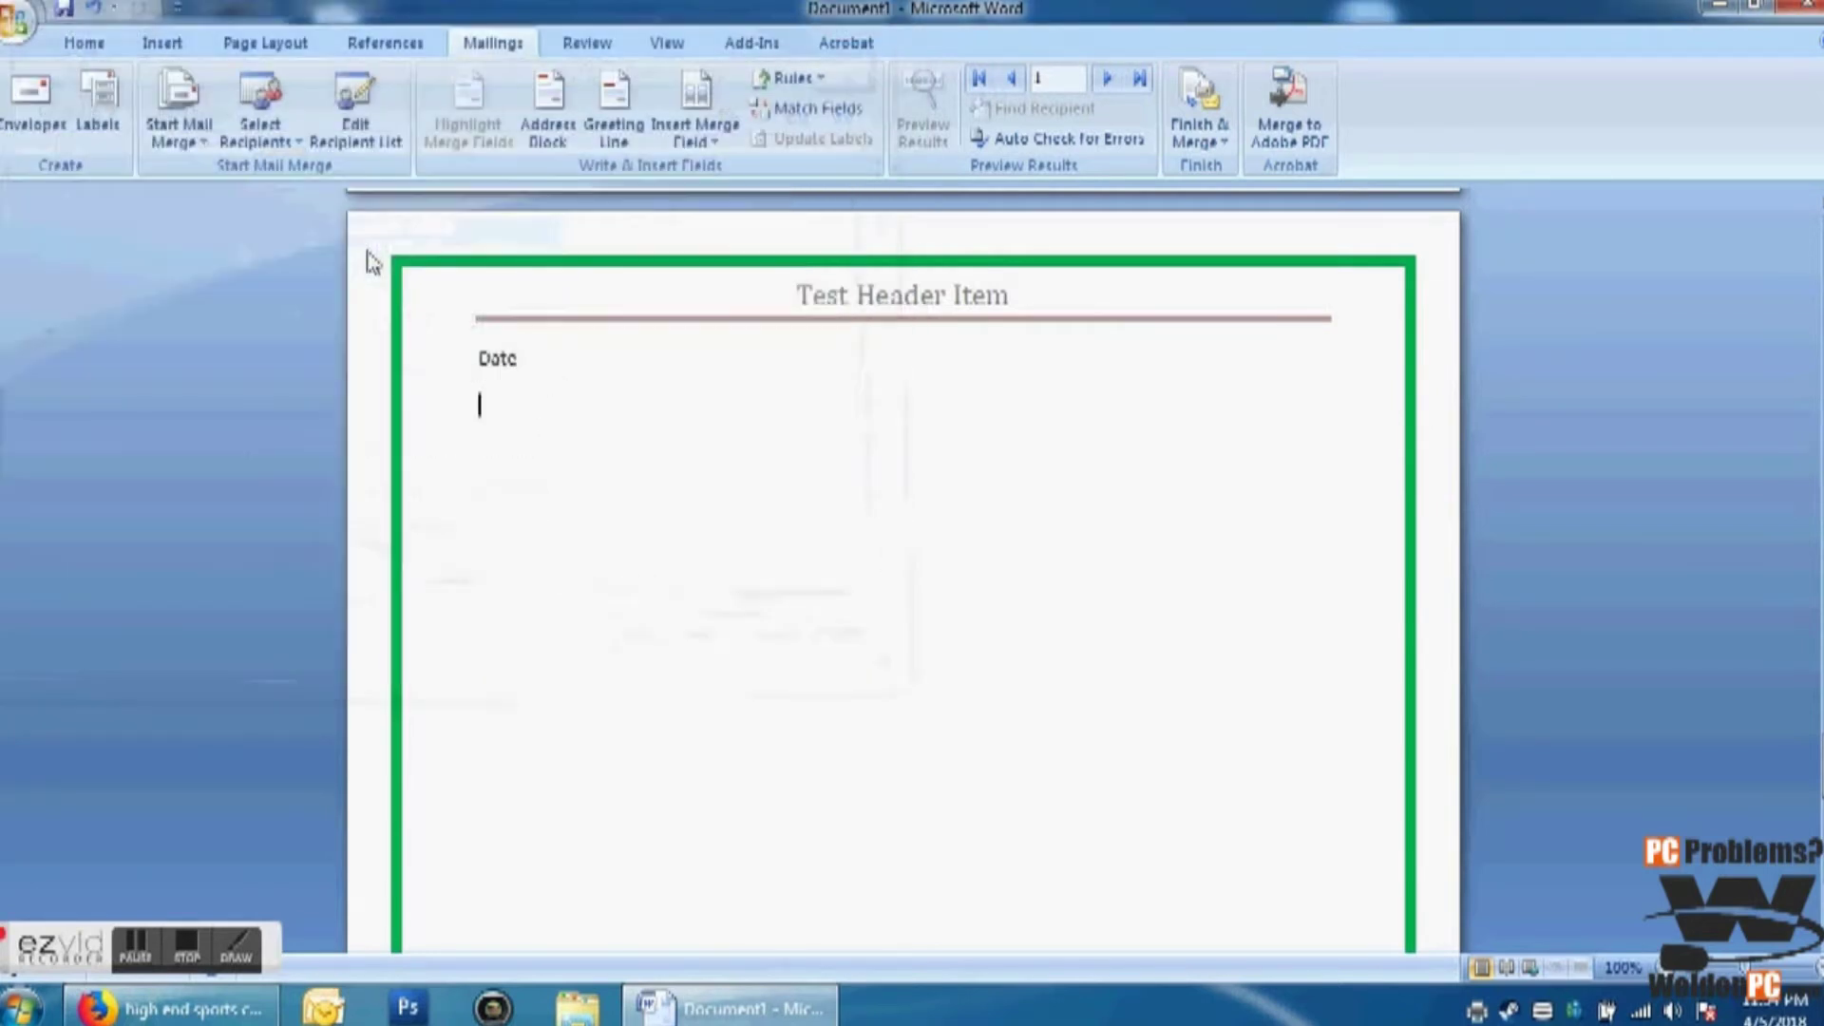
Step: Start an address block below the date, using the name format with first name, middle initial, last name and suffix but no title
{"action": "left_click", "coordinate": [546, 112]}
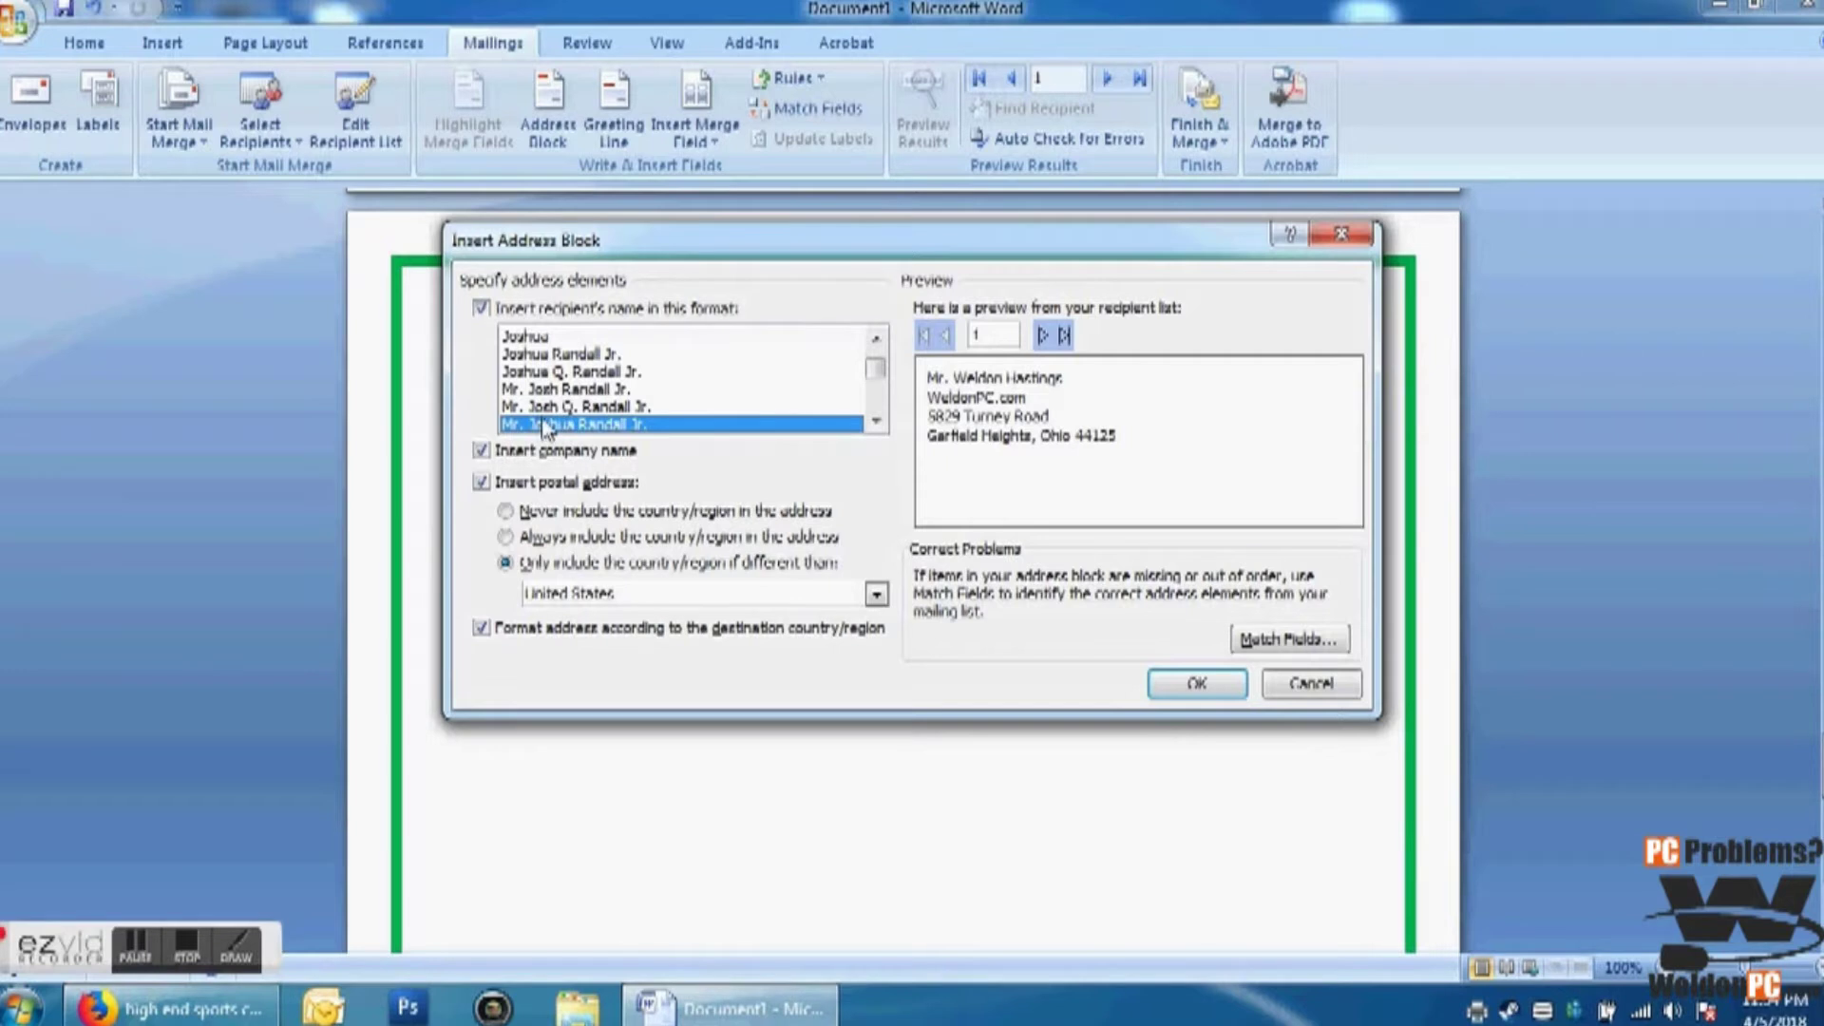
{"action": "left_click", "coordinate": [576, 373]}
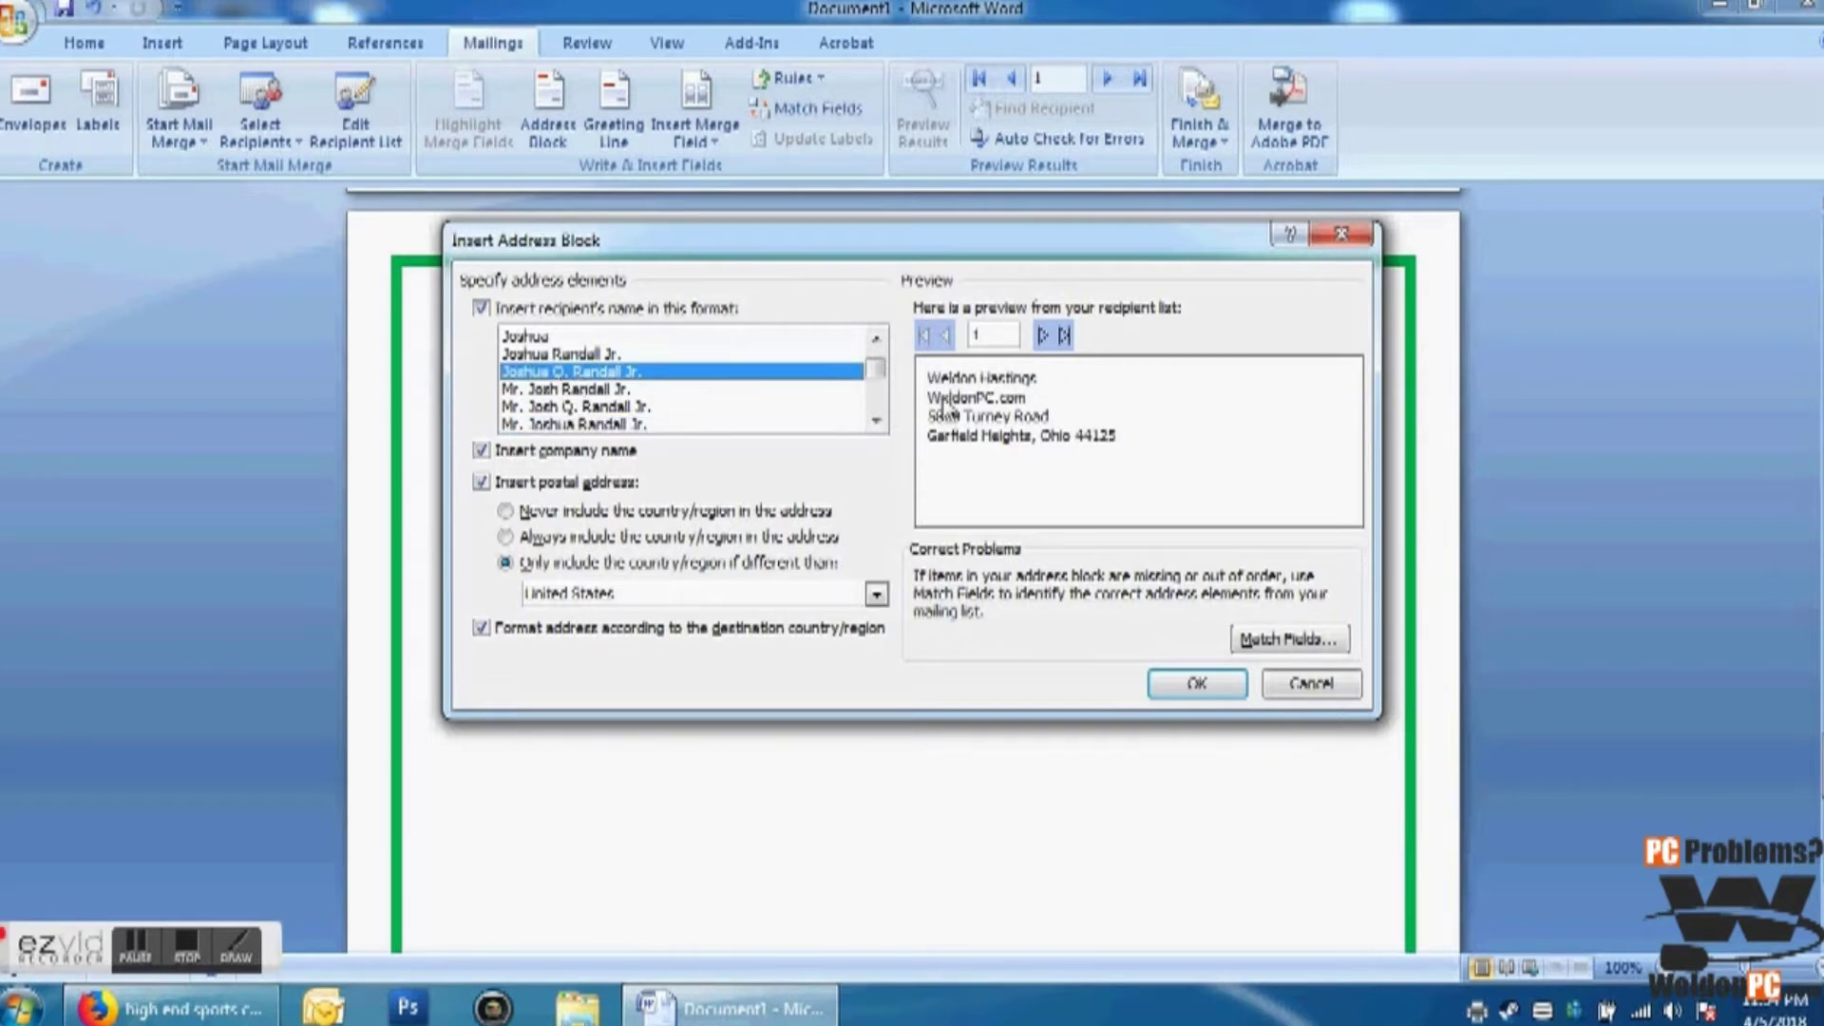
{"action": "left_click", "coordinate": [624, 395]}
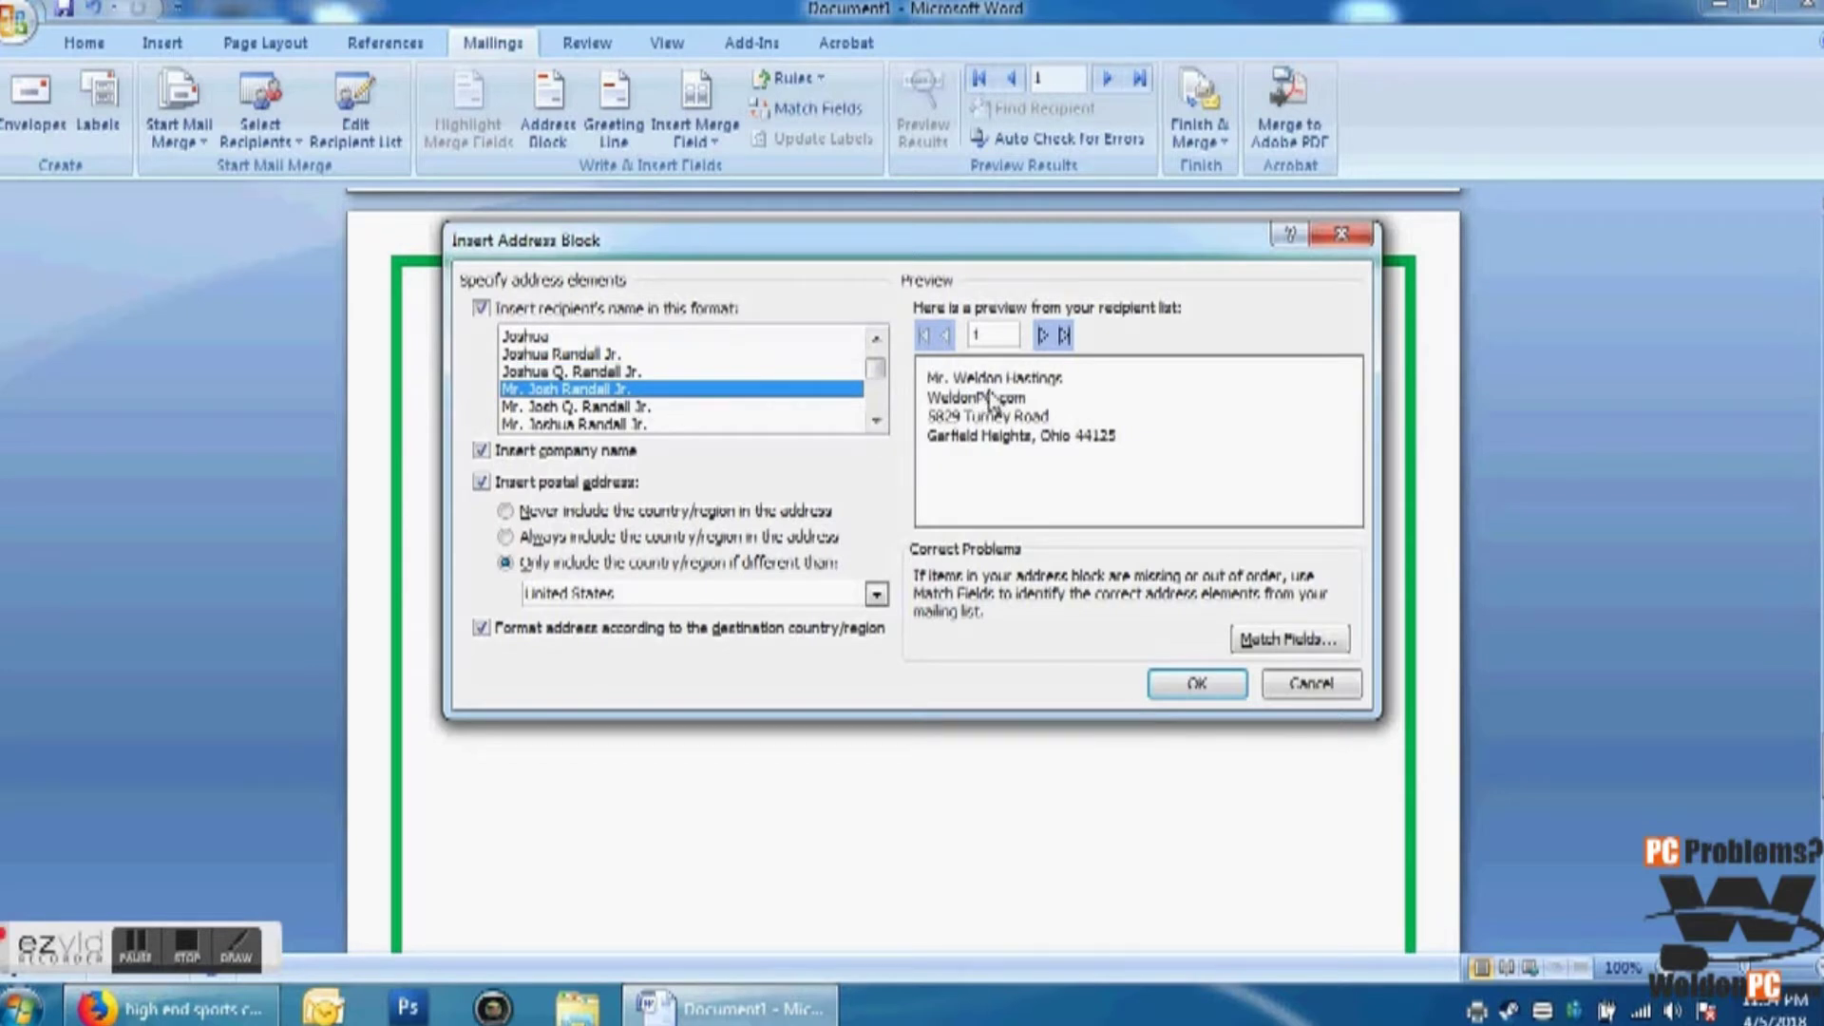
{"action": "left_click", "coordinate": [627, 374]}
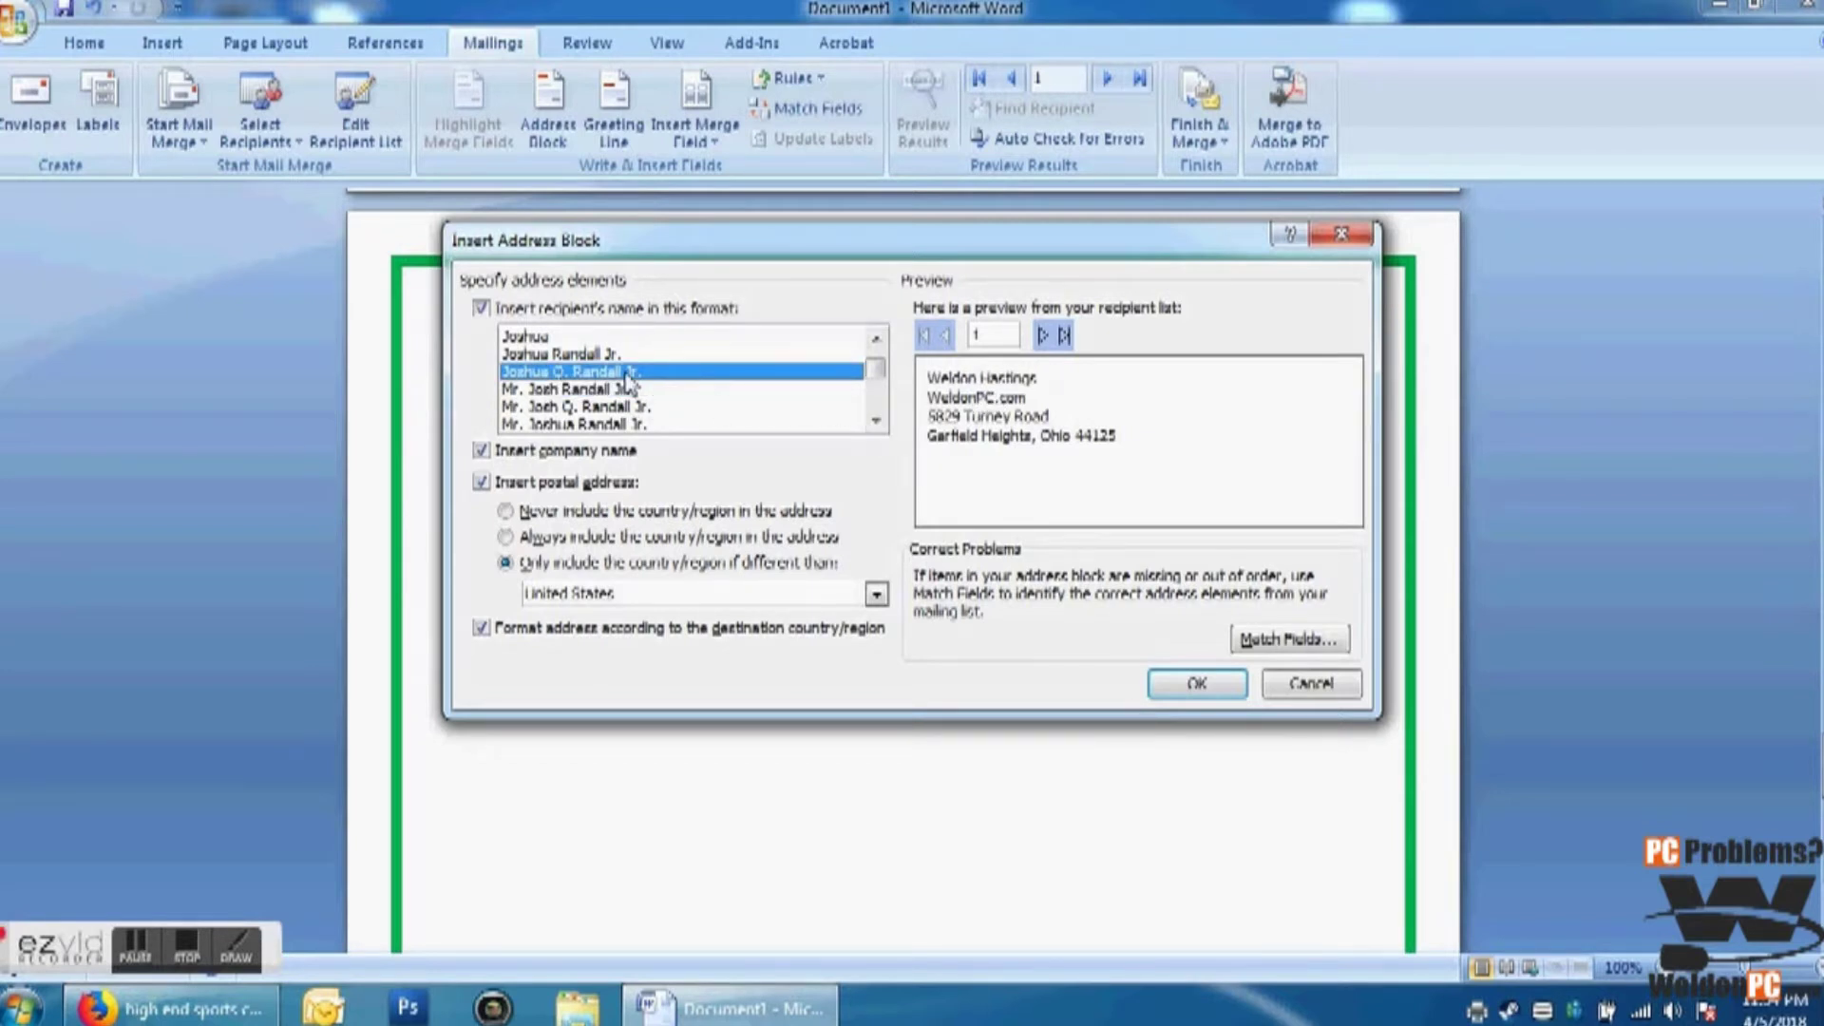
Step: Try the address block without the company name and without the postal address, restoring each element
{"action": "left_click", "coordinate": [589, 454]}
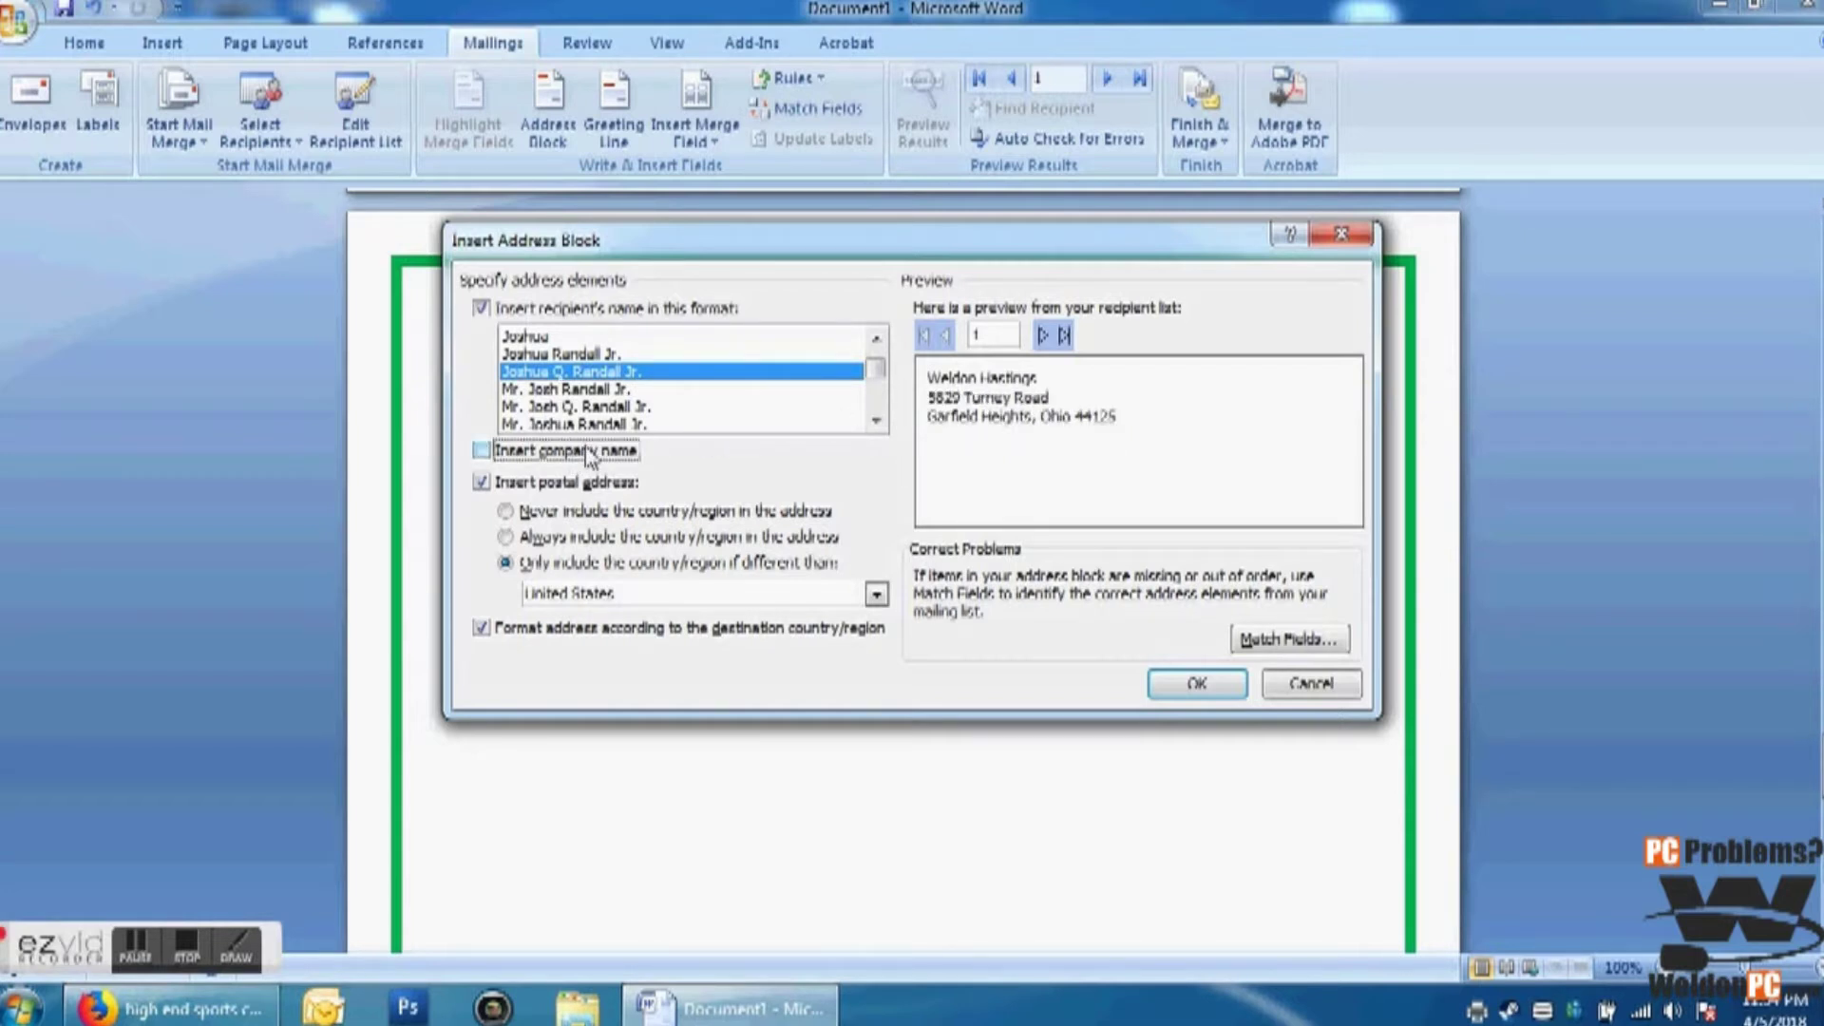
{"action": "left_click", "coordinate": [589, 453]}
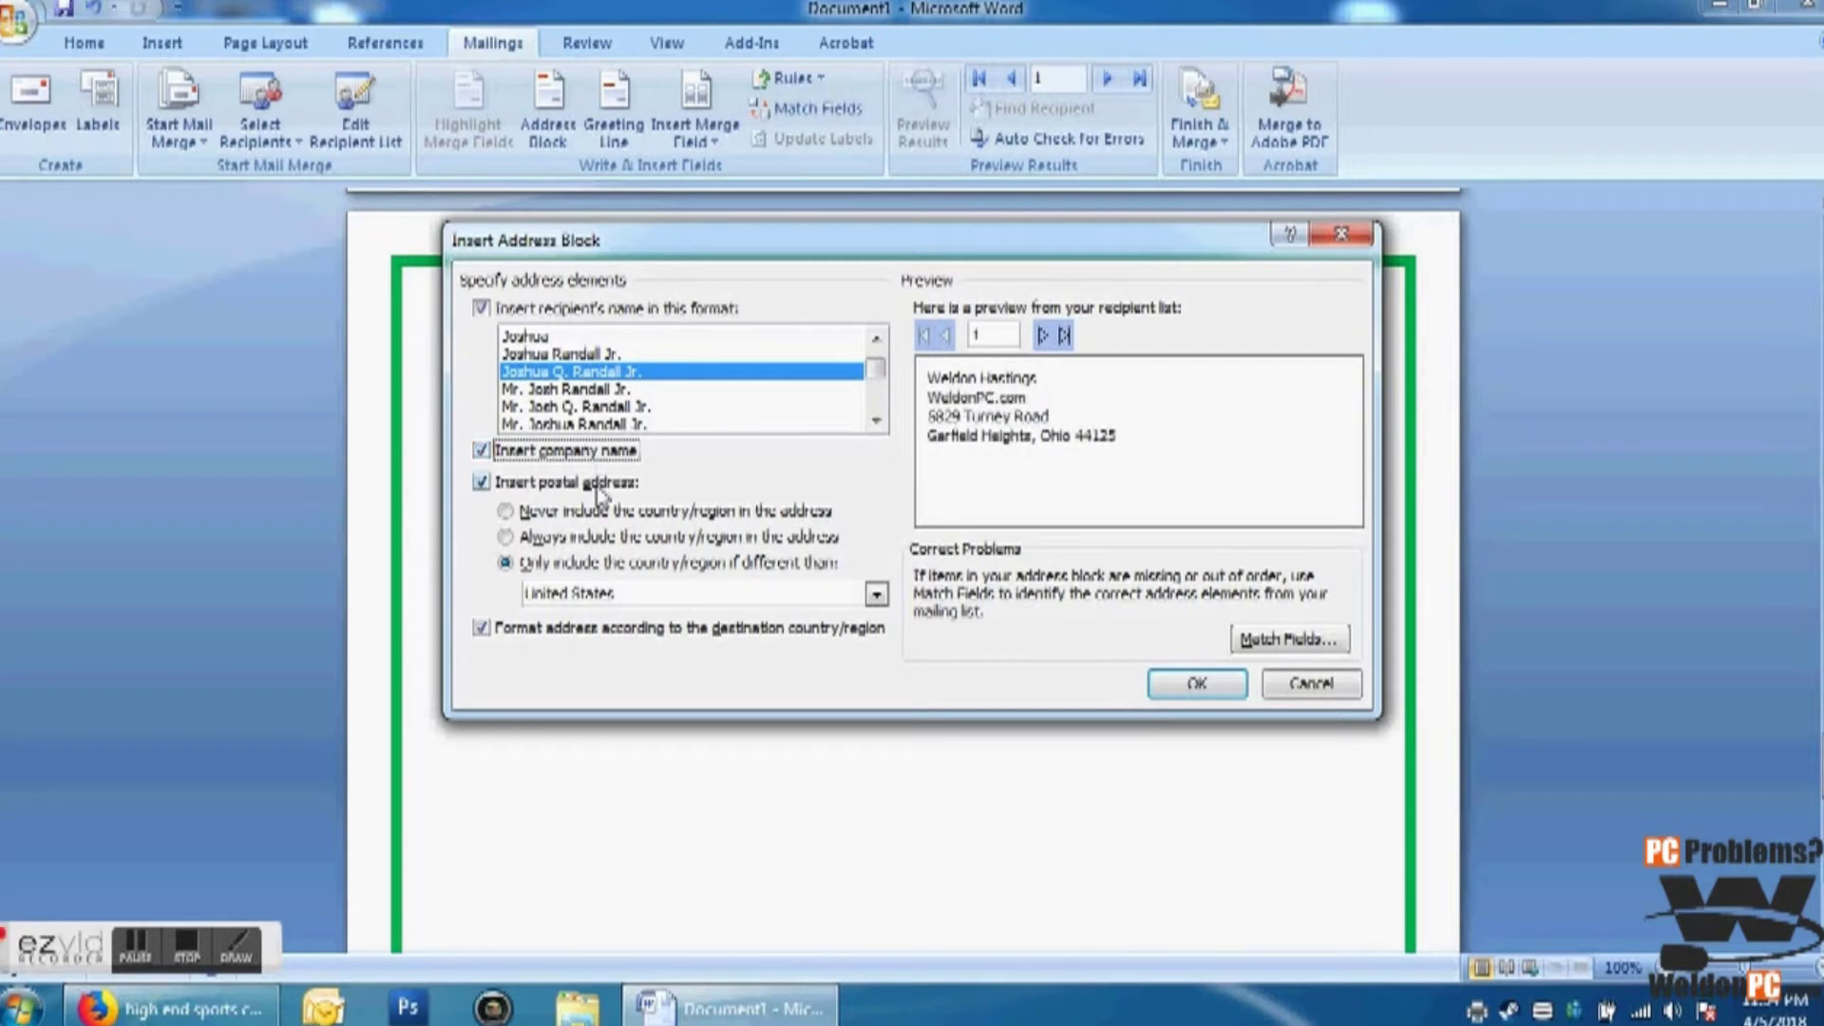
{"action": "left_click", "coordinate": [598, 486]}
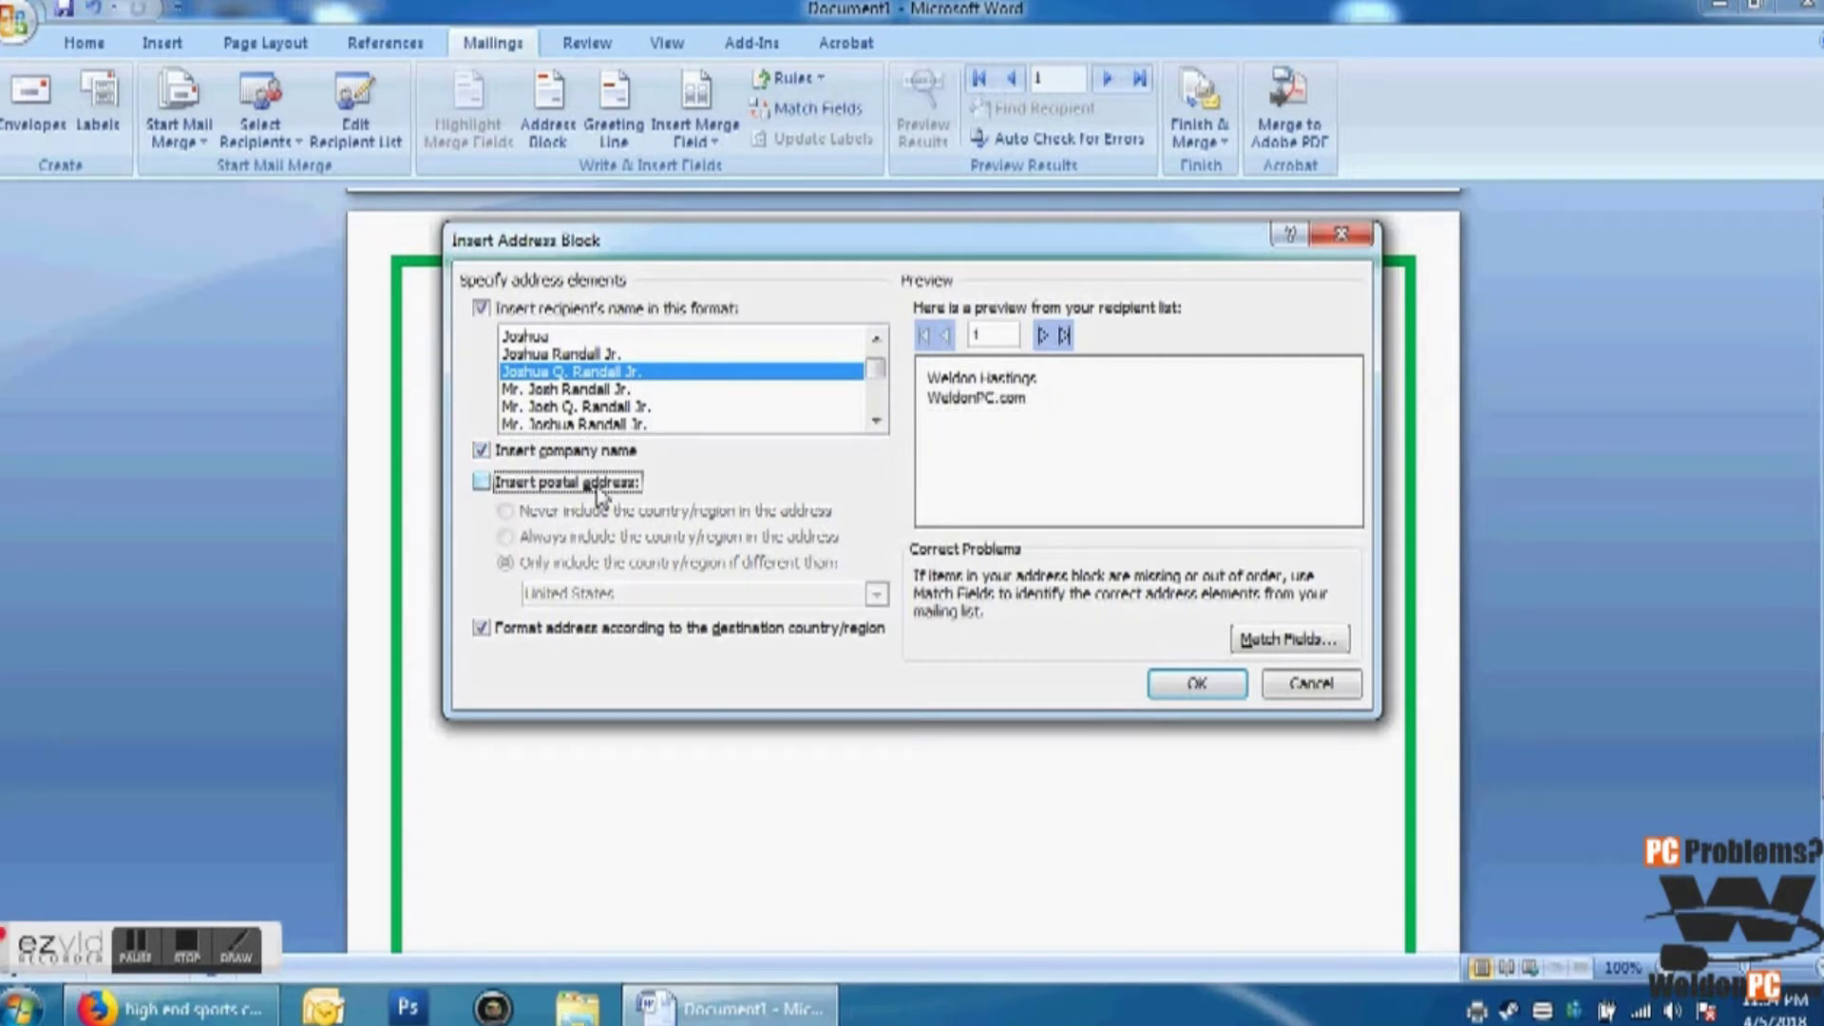
{"action": "left_click", "coordinate": [598, 487]}
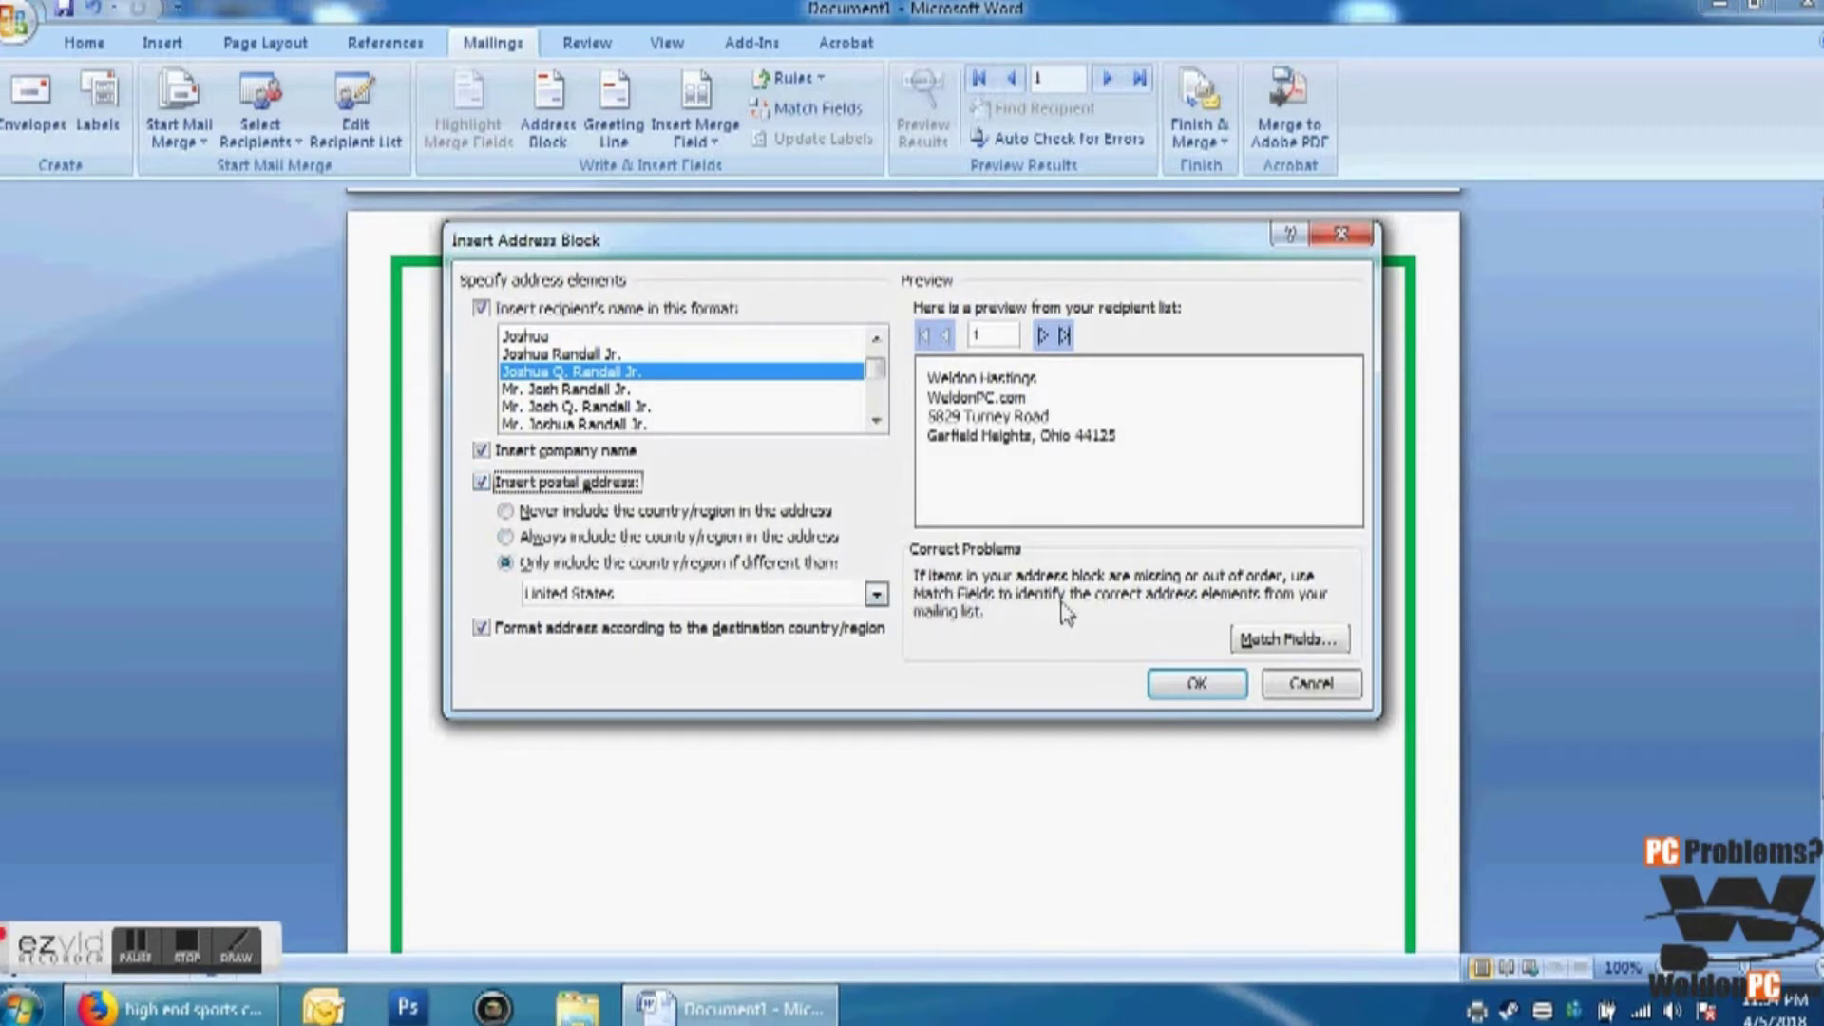
Step: Preview the second recipient's address and insert the address block into the letter
{"action": "left_click", "coordinate": [1043, 336]}
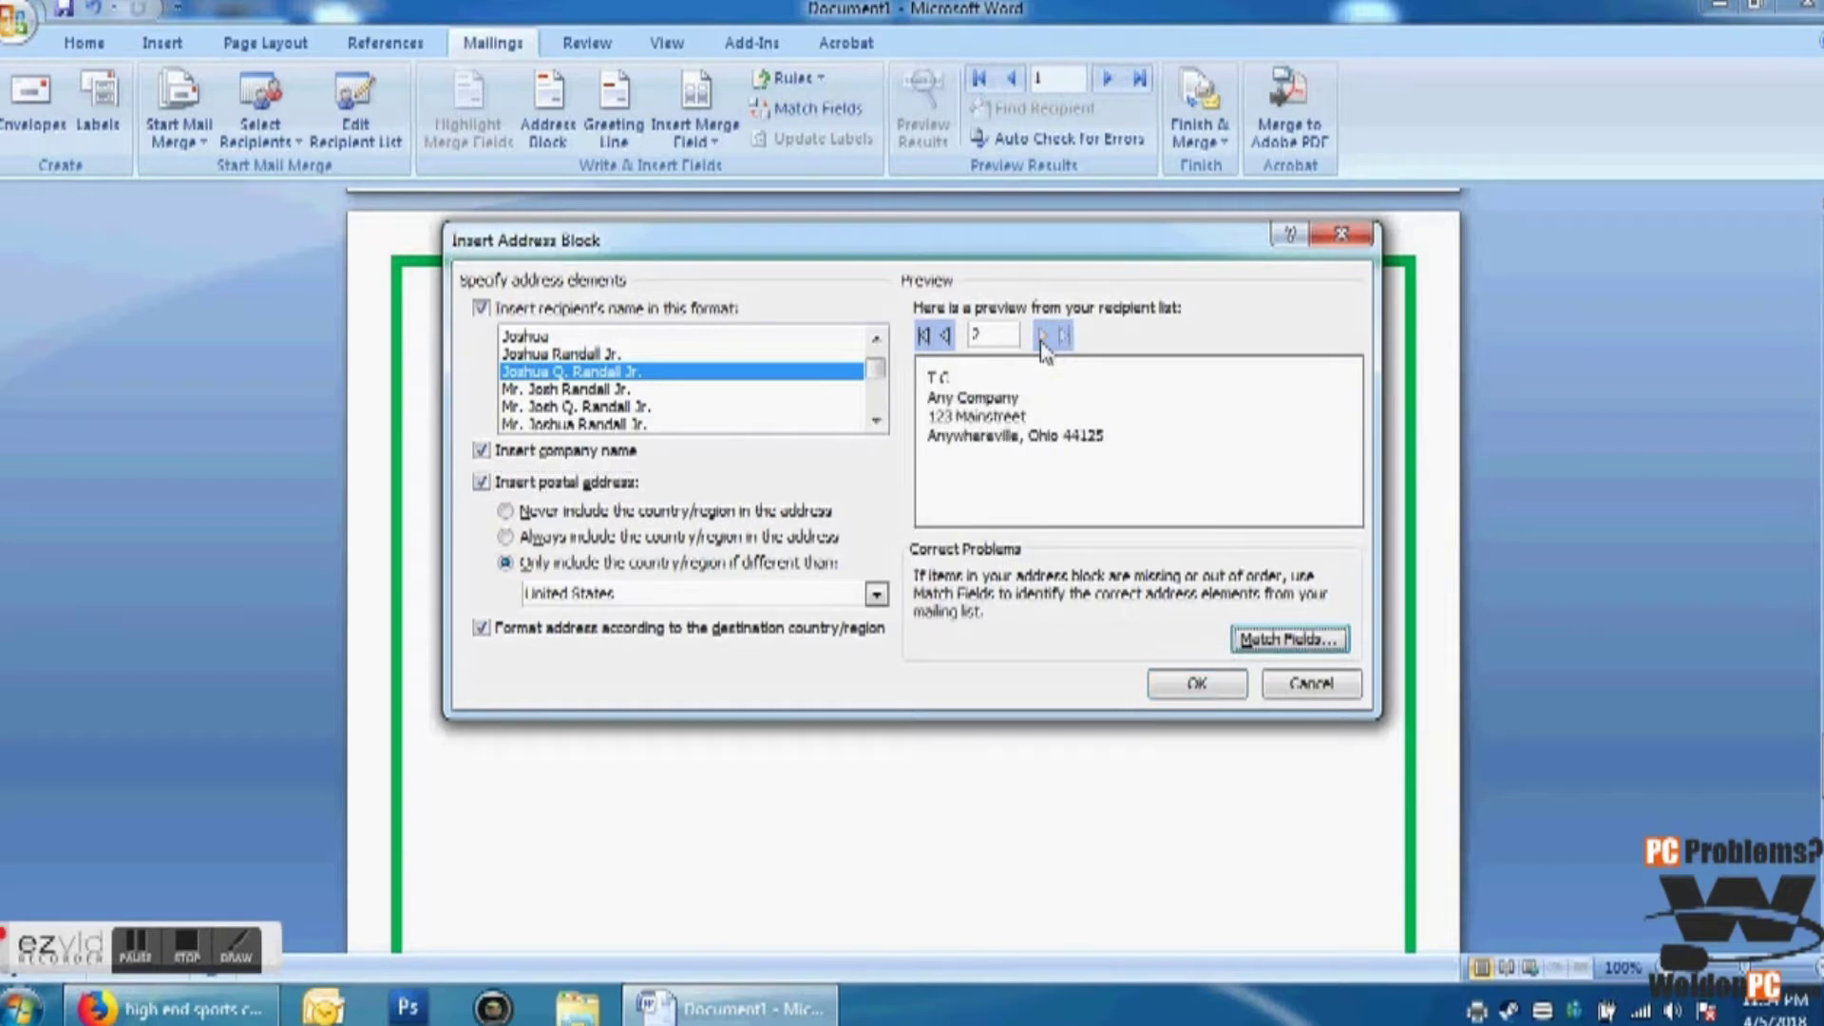
{"action": "left_click", "coordinate": [1226, 686]}
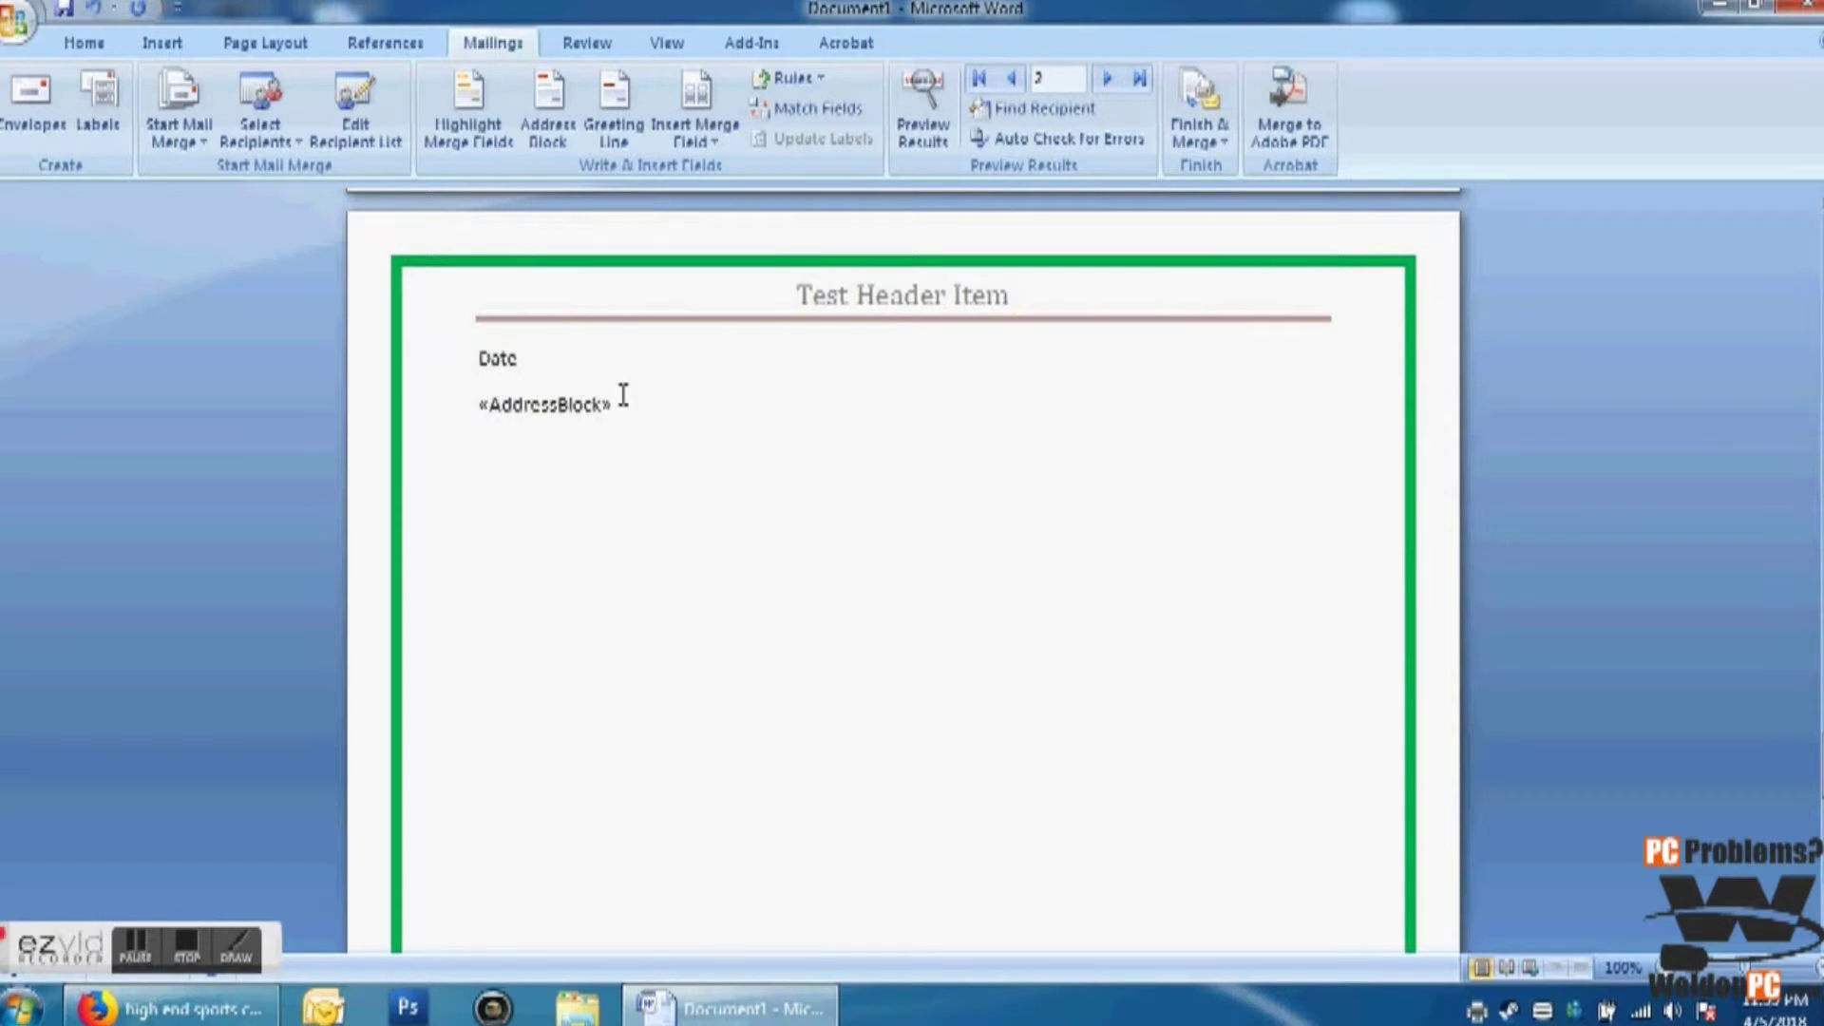
Step: Inspect the letter with its address block in print preview, zoomed in, and return to the document
{"action": "left_click", "coordinate": [22, 35]}
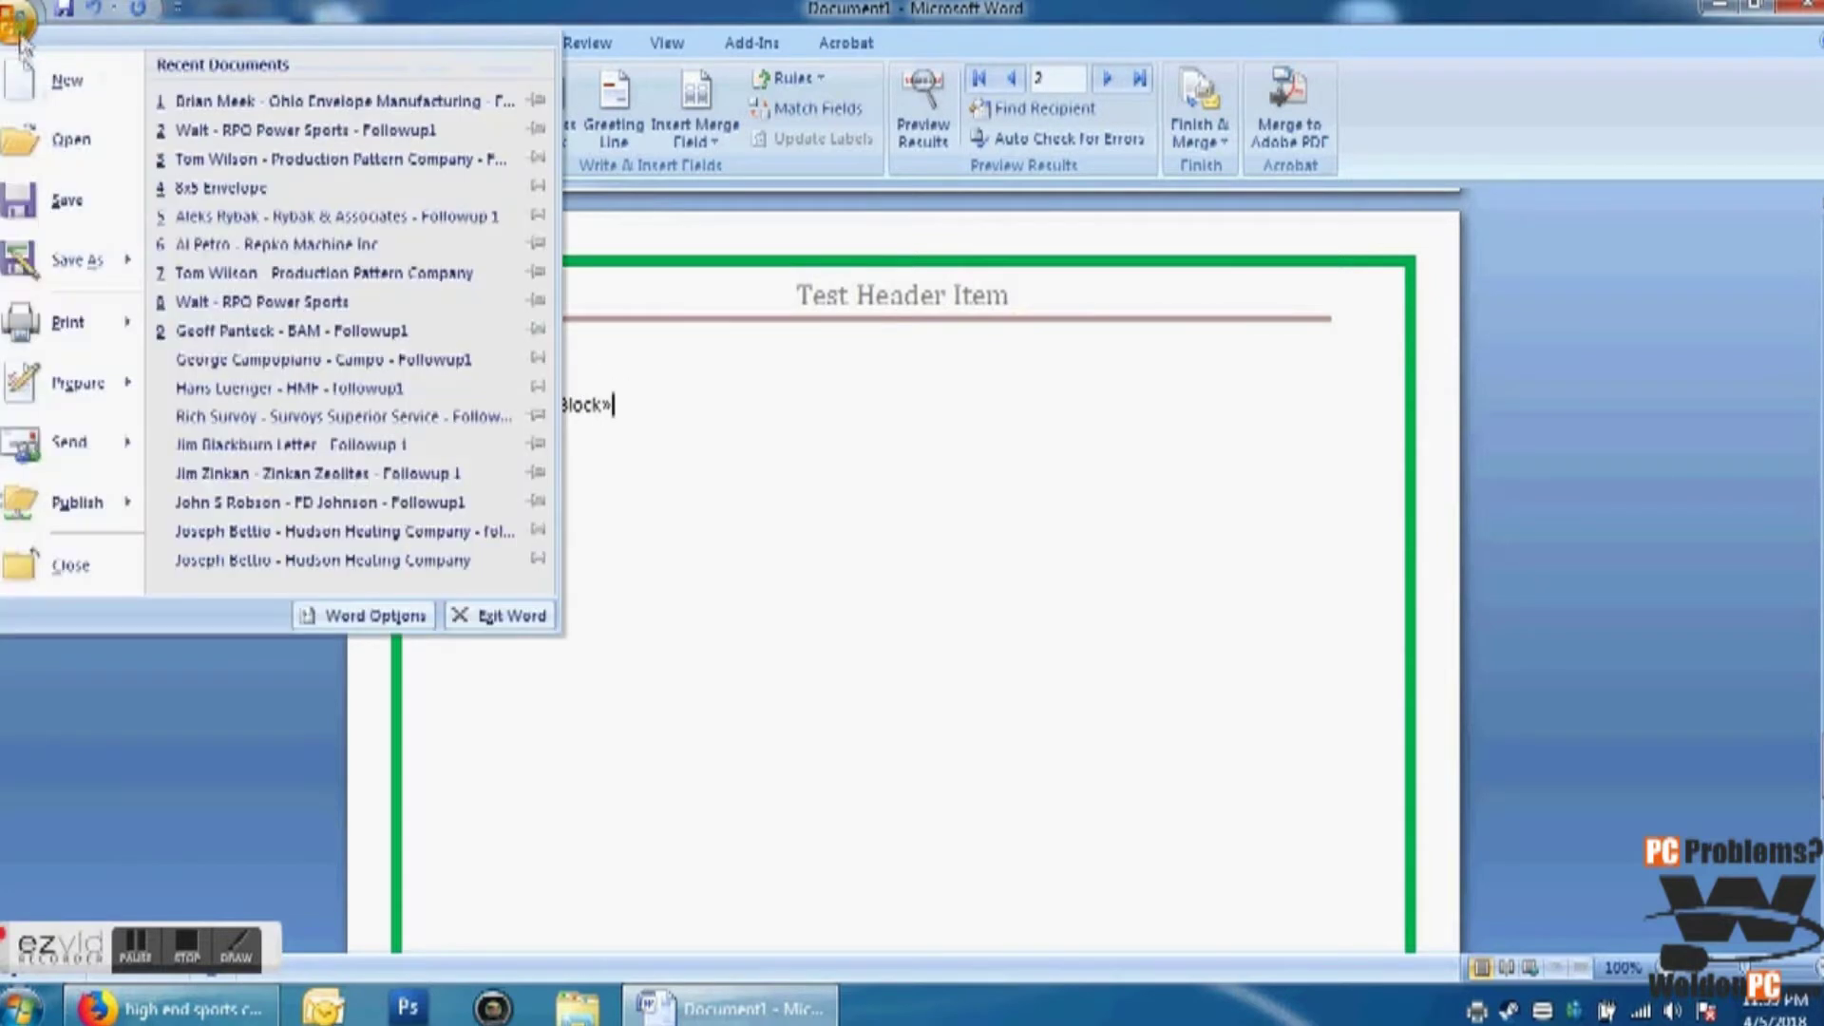
{"action": "mouse_move", "coordinate": [103, 322]}
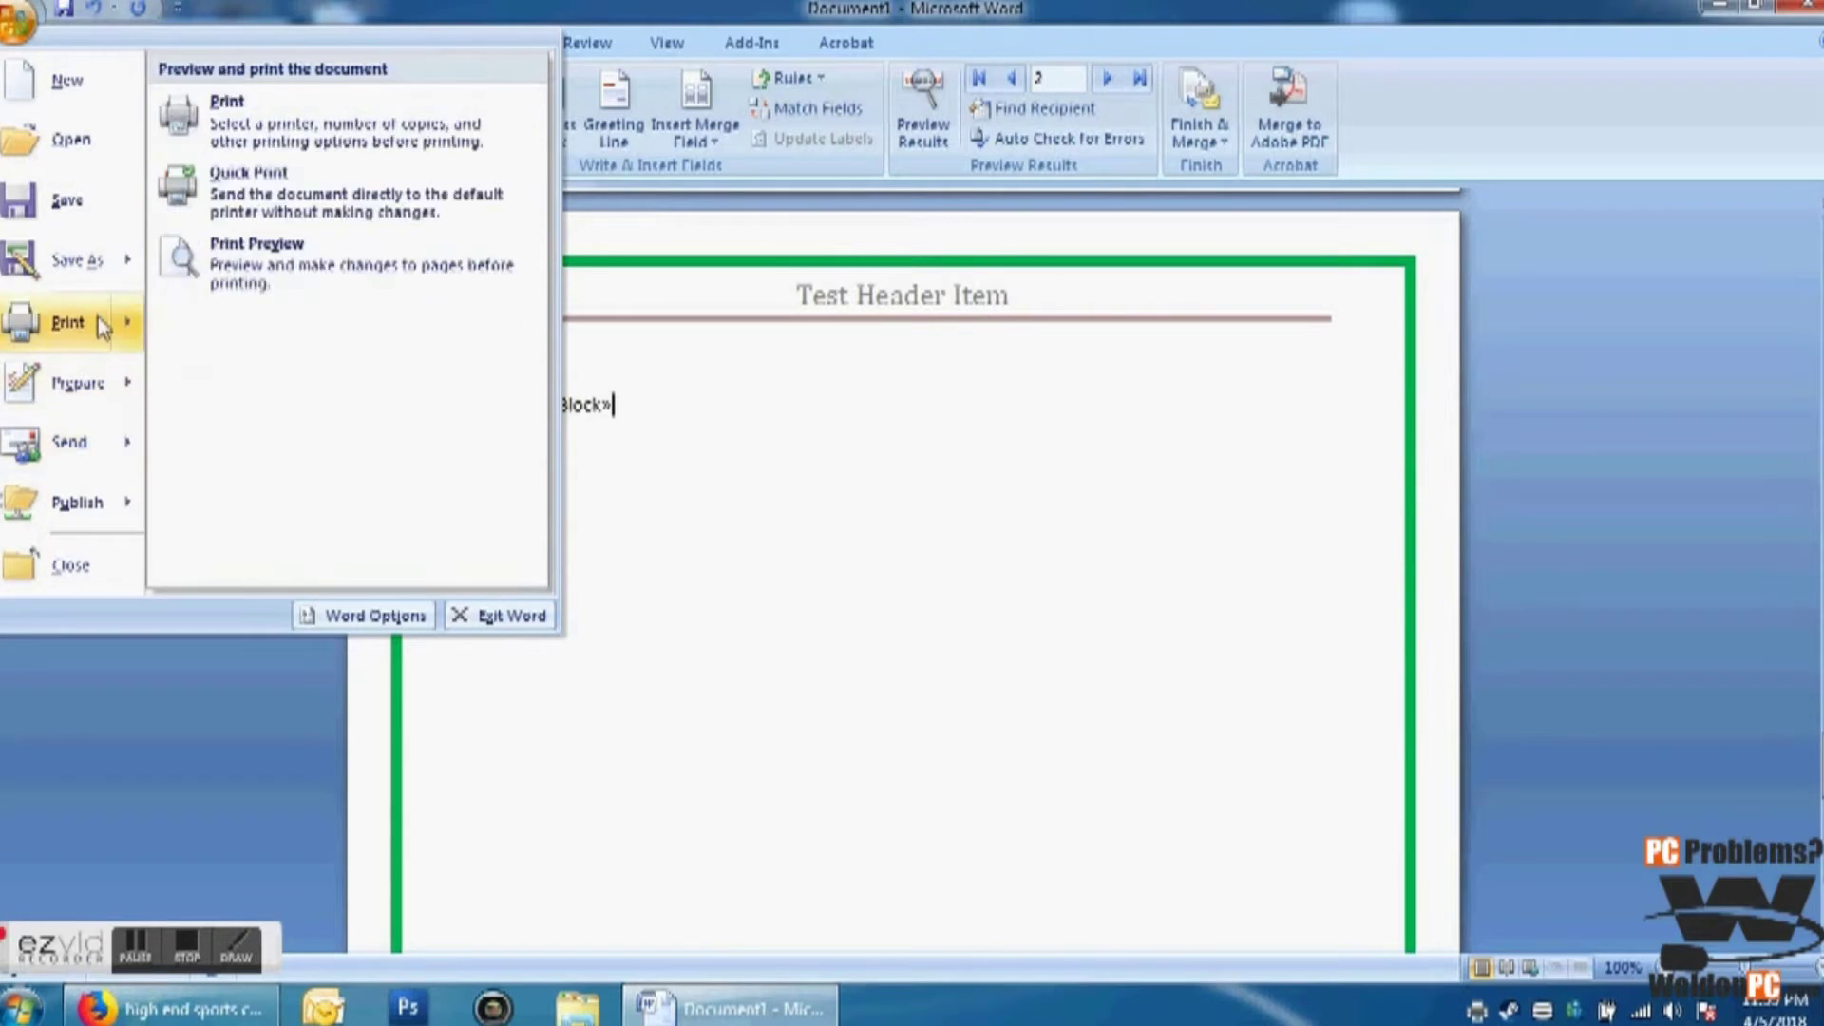
{"action": "left_click", "coordinate": [254, 268]}
{"action": "left_click", "coordinate": [713, 297]}
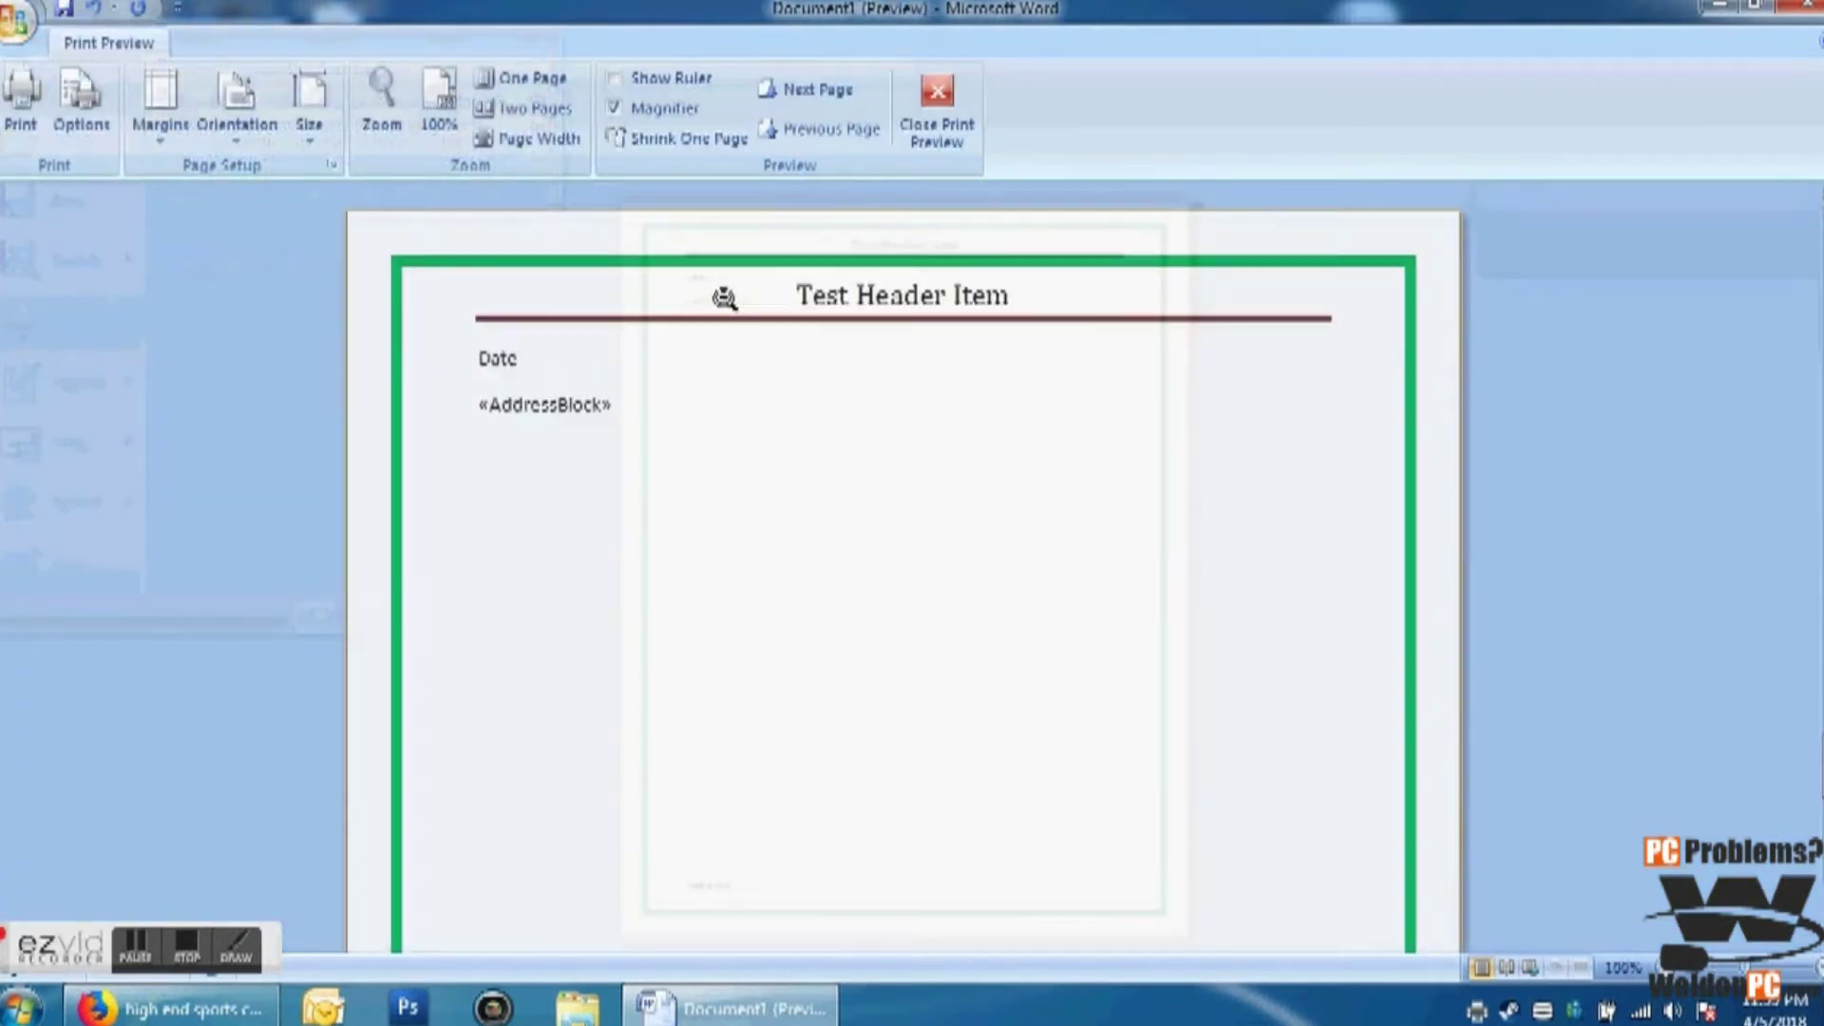
{"action": "left_click", "coordinate": [931, 114]}
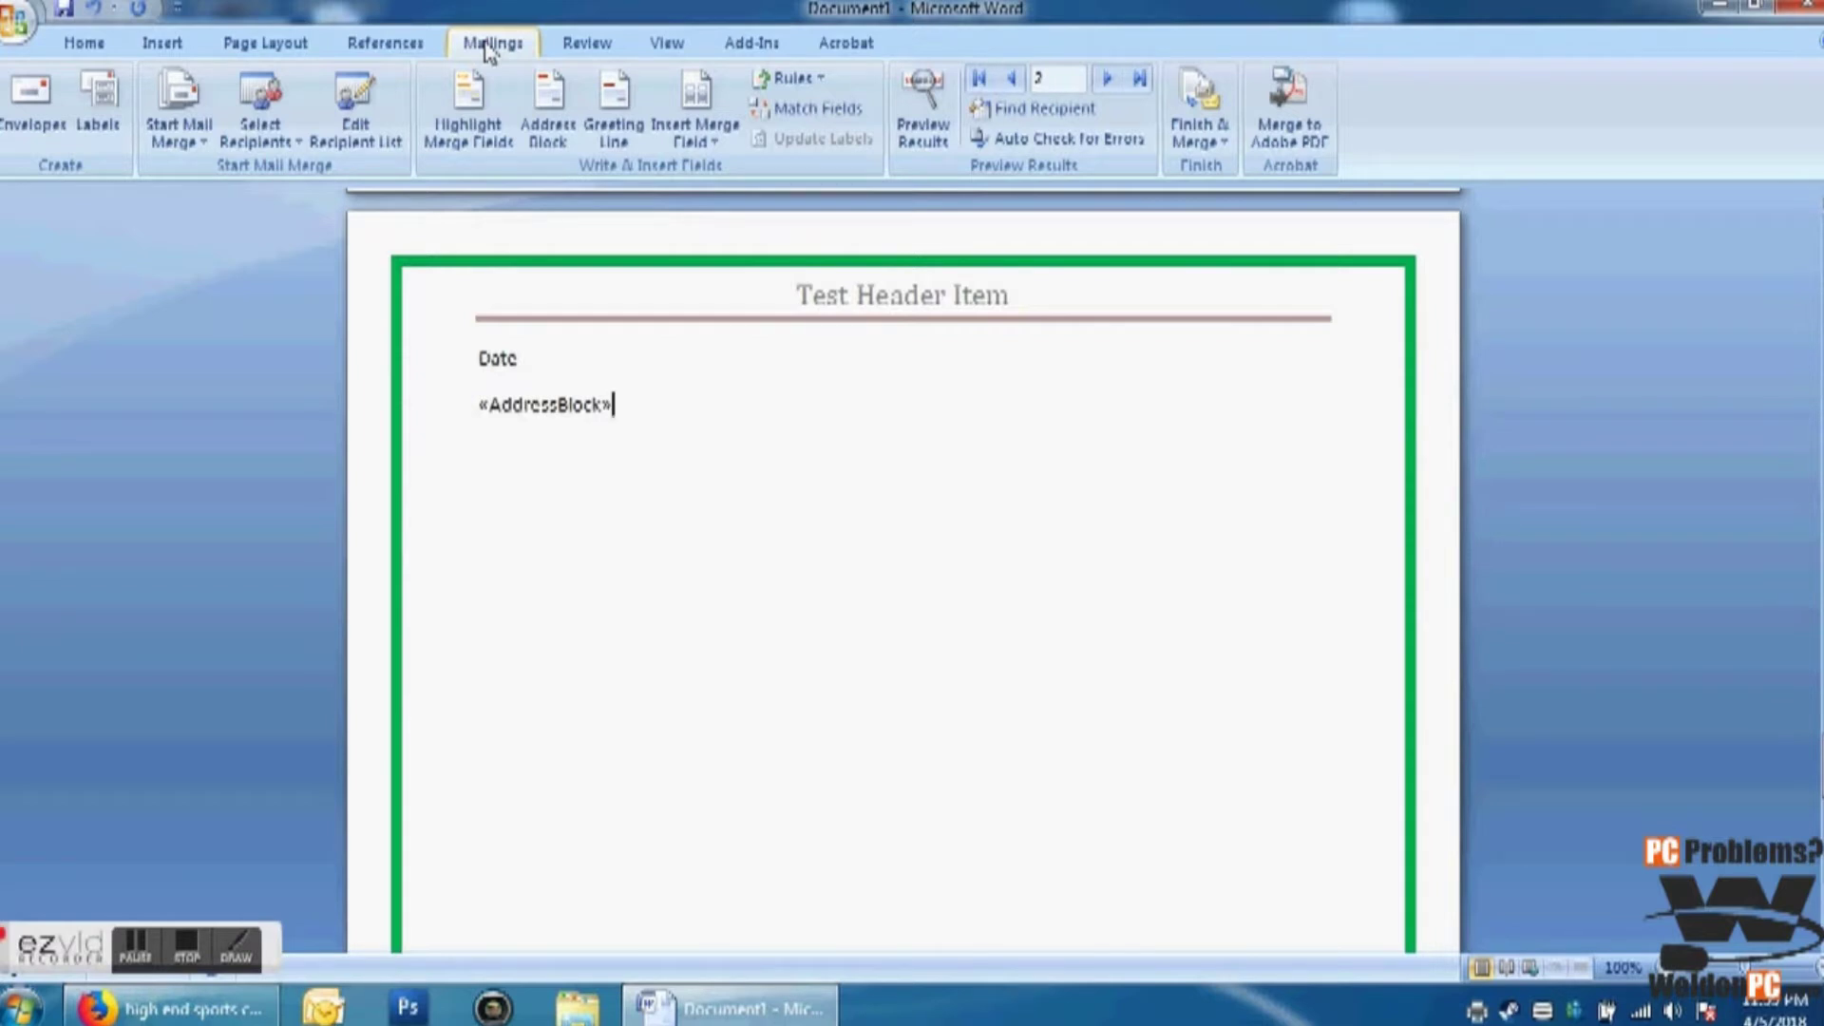
Step: Finish the merge by printing the letters for all records on the KONICA MINOLTA C450 VPS printer
{"action": "left_click", "coordinate": [1205, 129]}
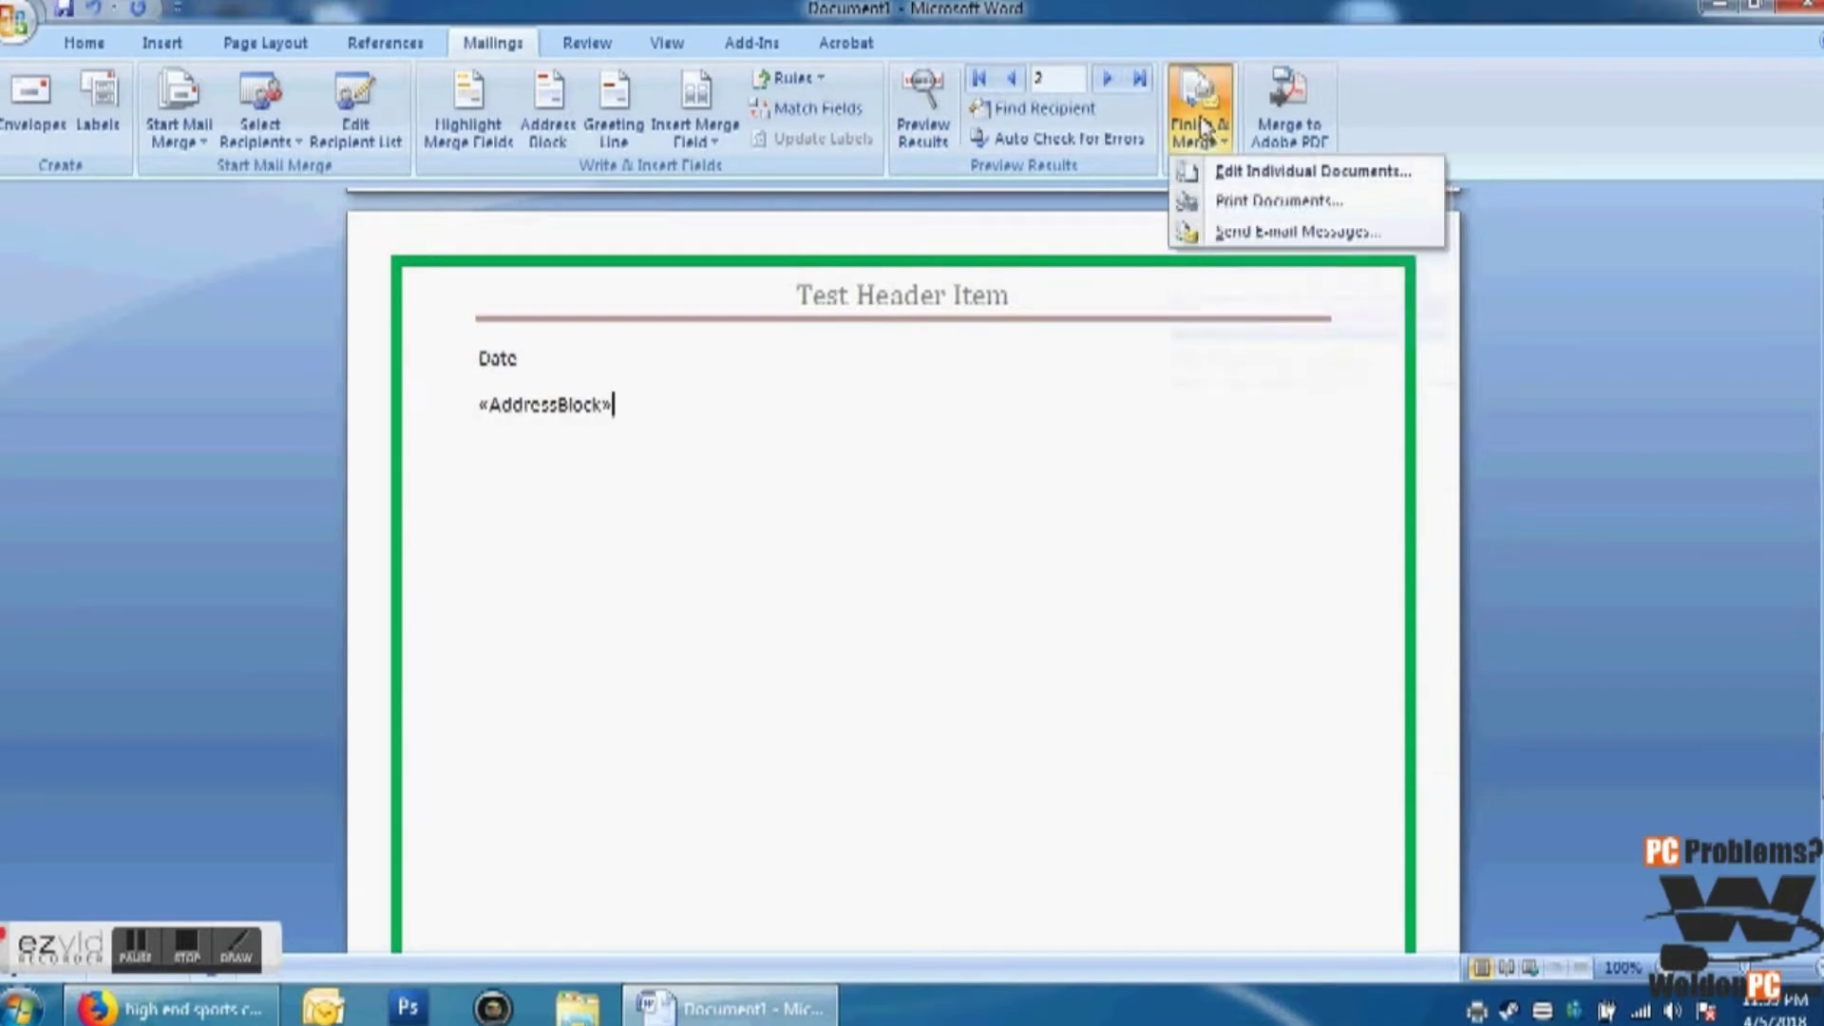
{"action": "left_click", "coordinate": [1270, 202]}
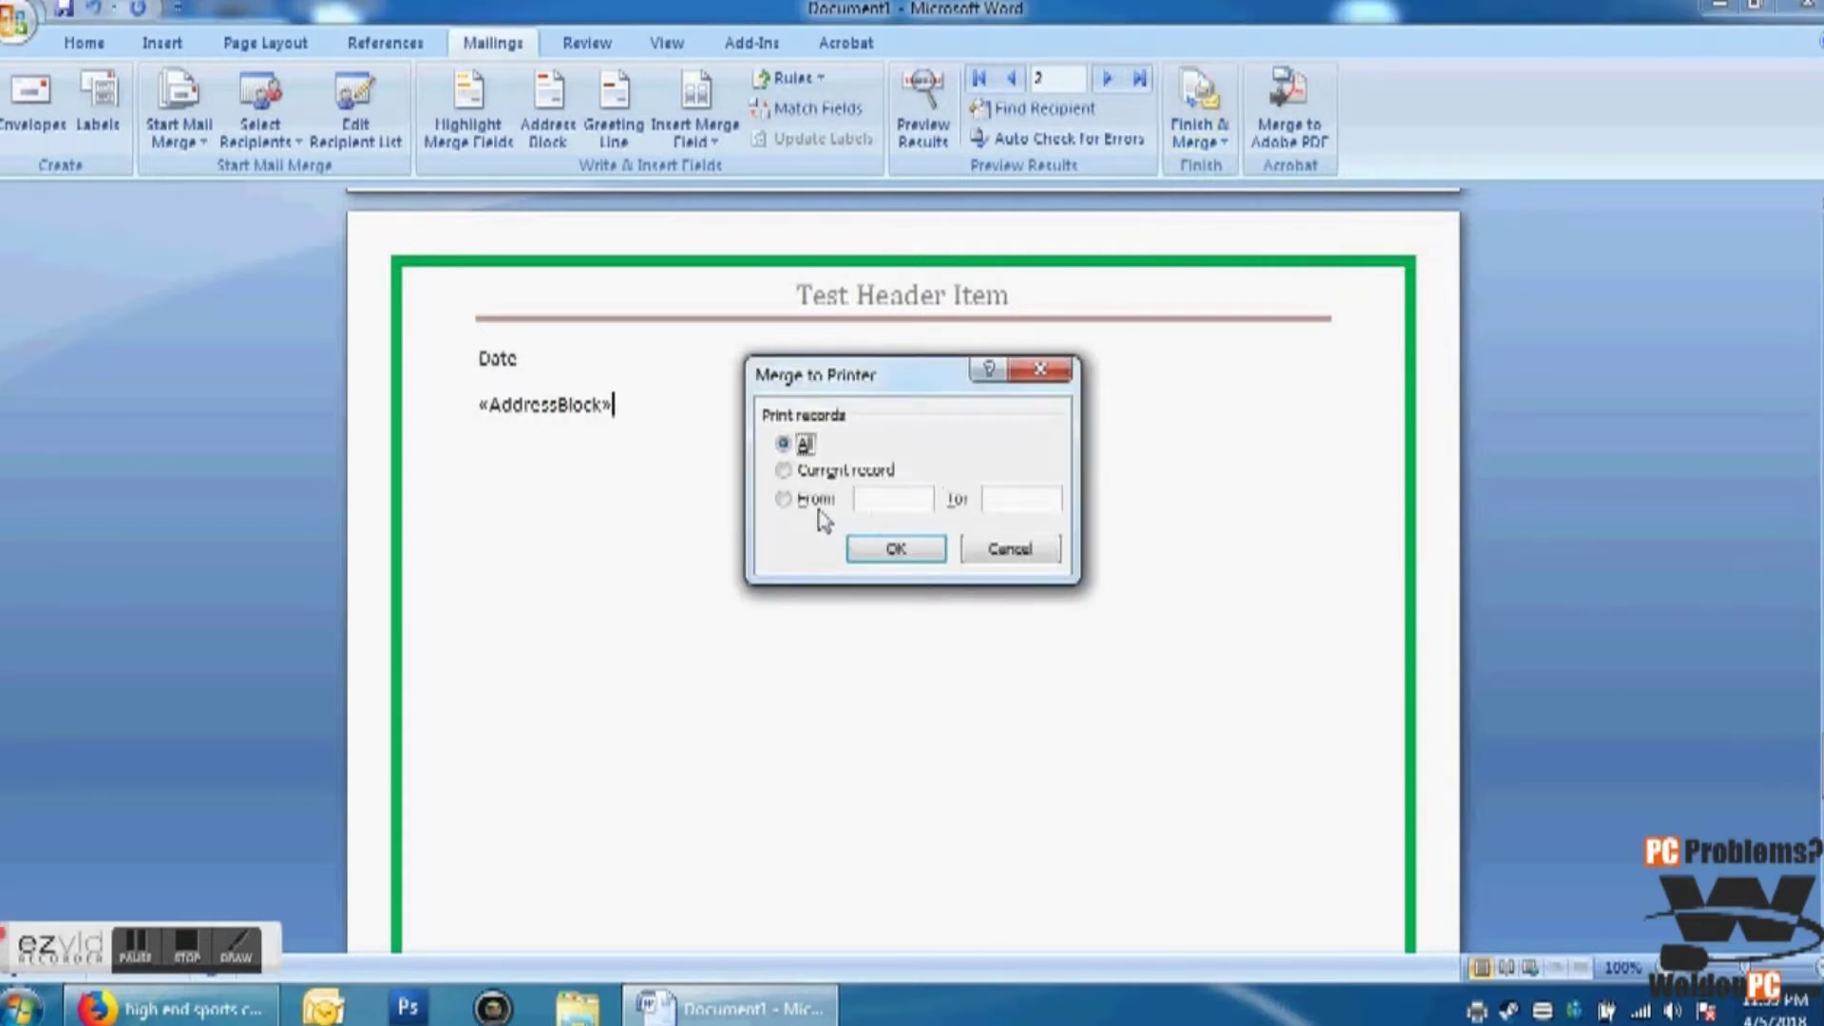
{"action": "left_click", "coordinate": [897, 550]}
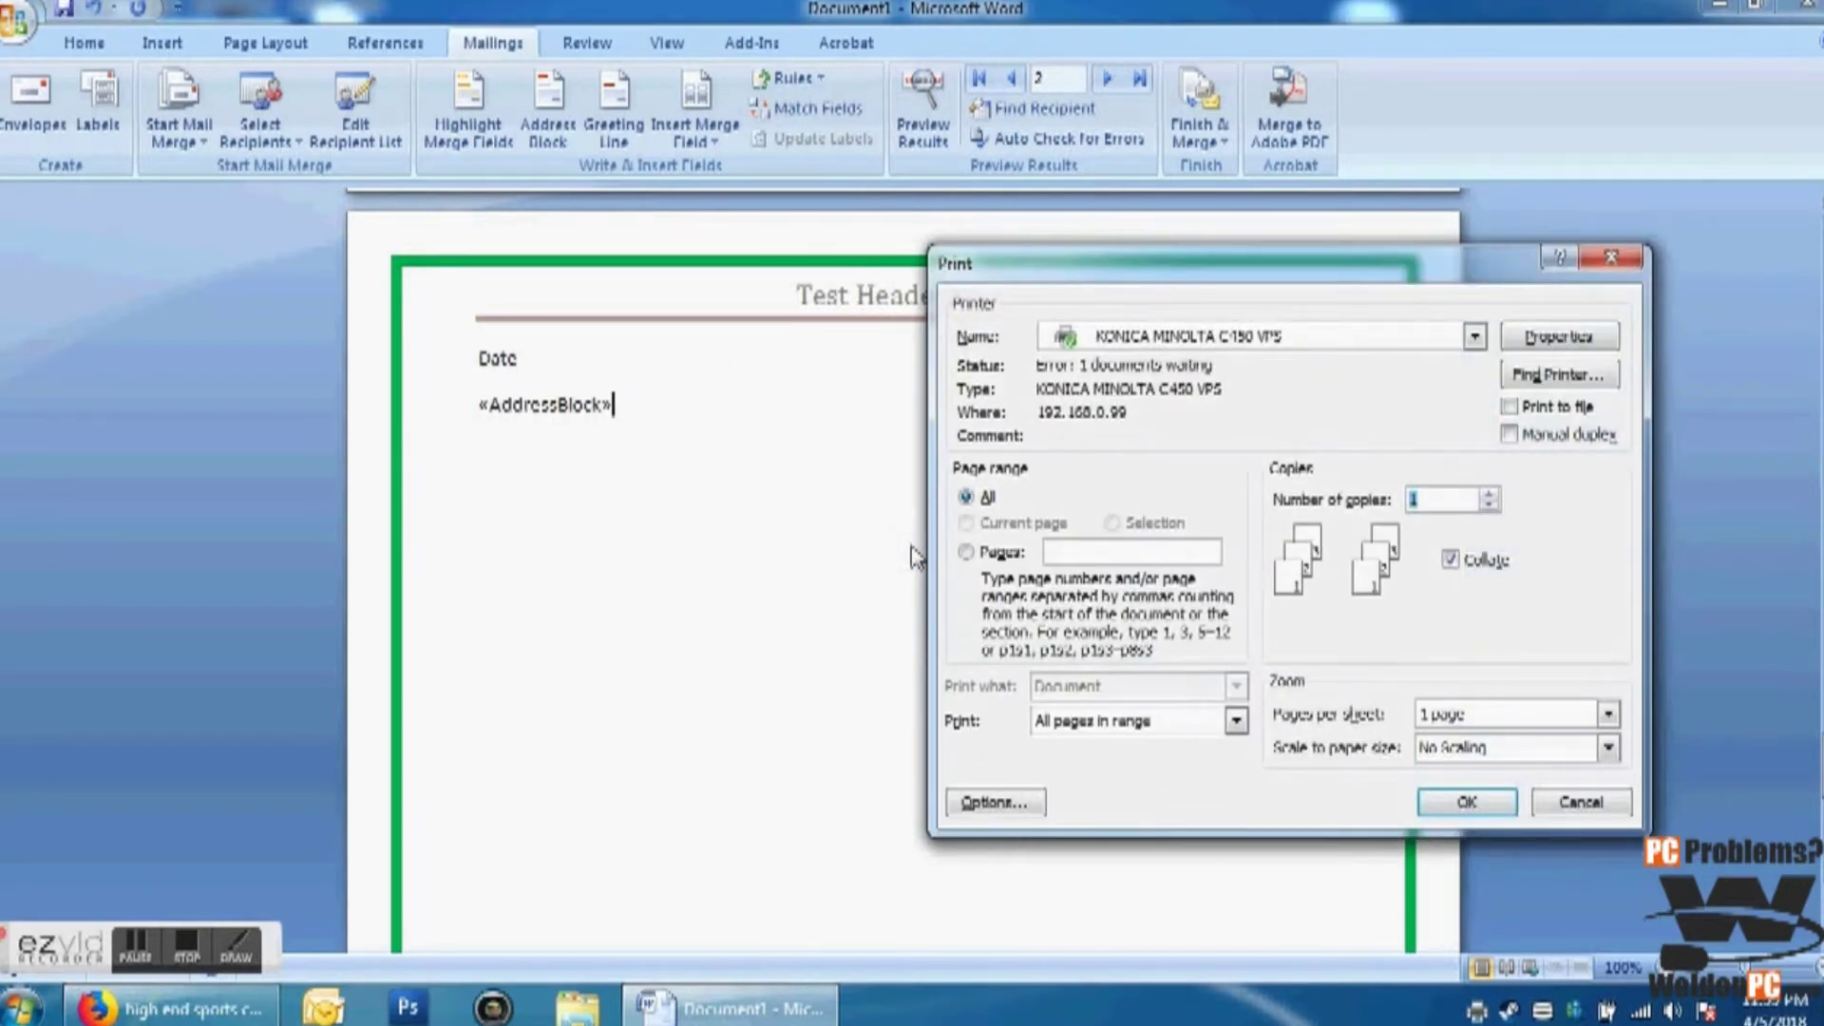
{"action": "left_click", "coordinate": [1357, 338]}
{"action": "left_click", "coordinate": [1357, 338]}
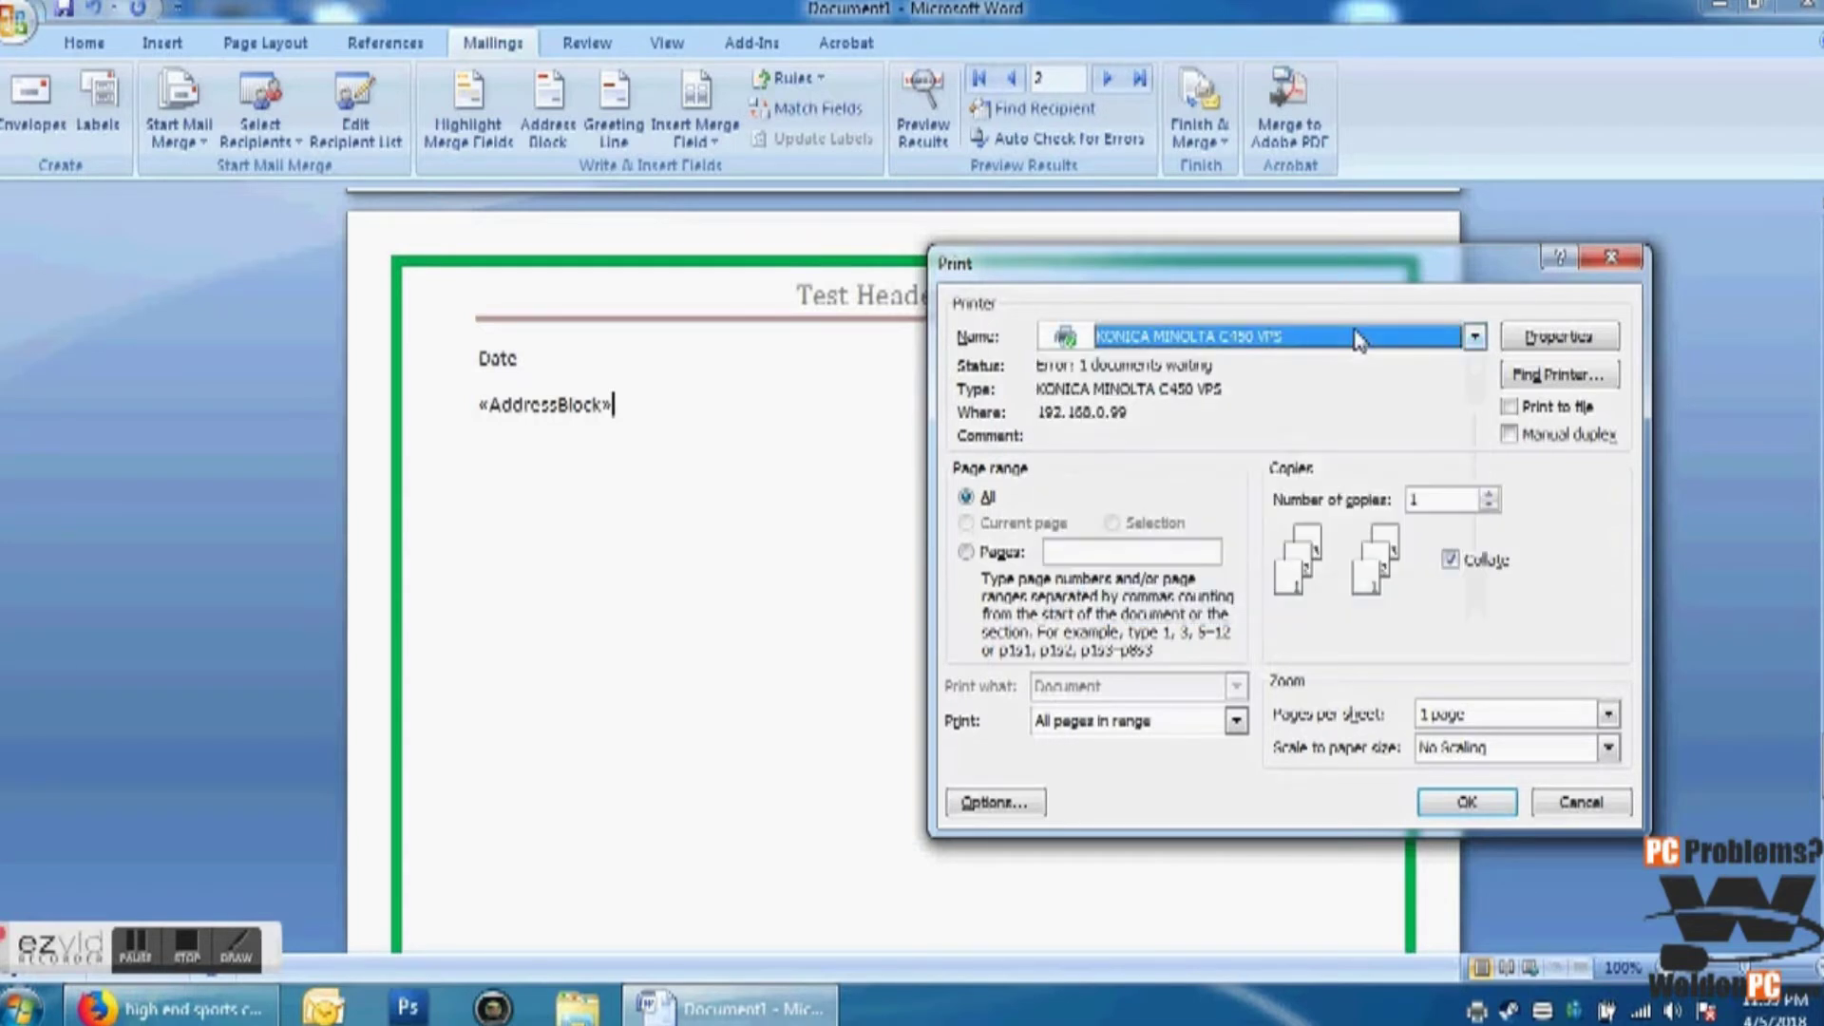
{"action": "left_click", "coordinate": [1501, 805]}
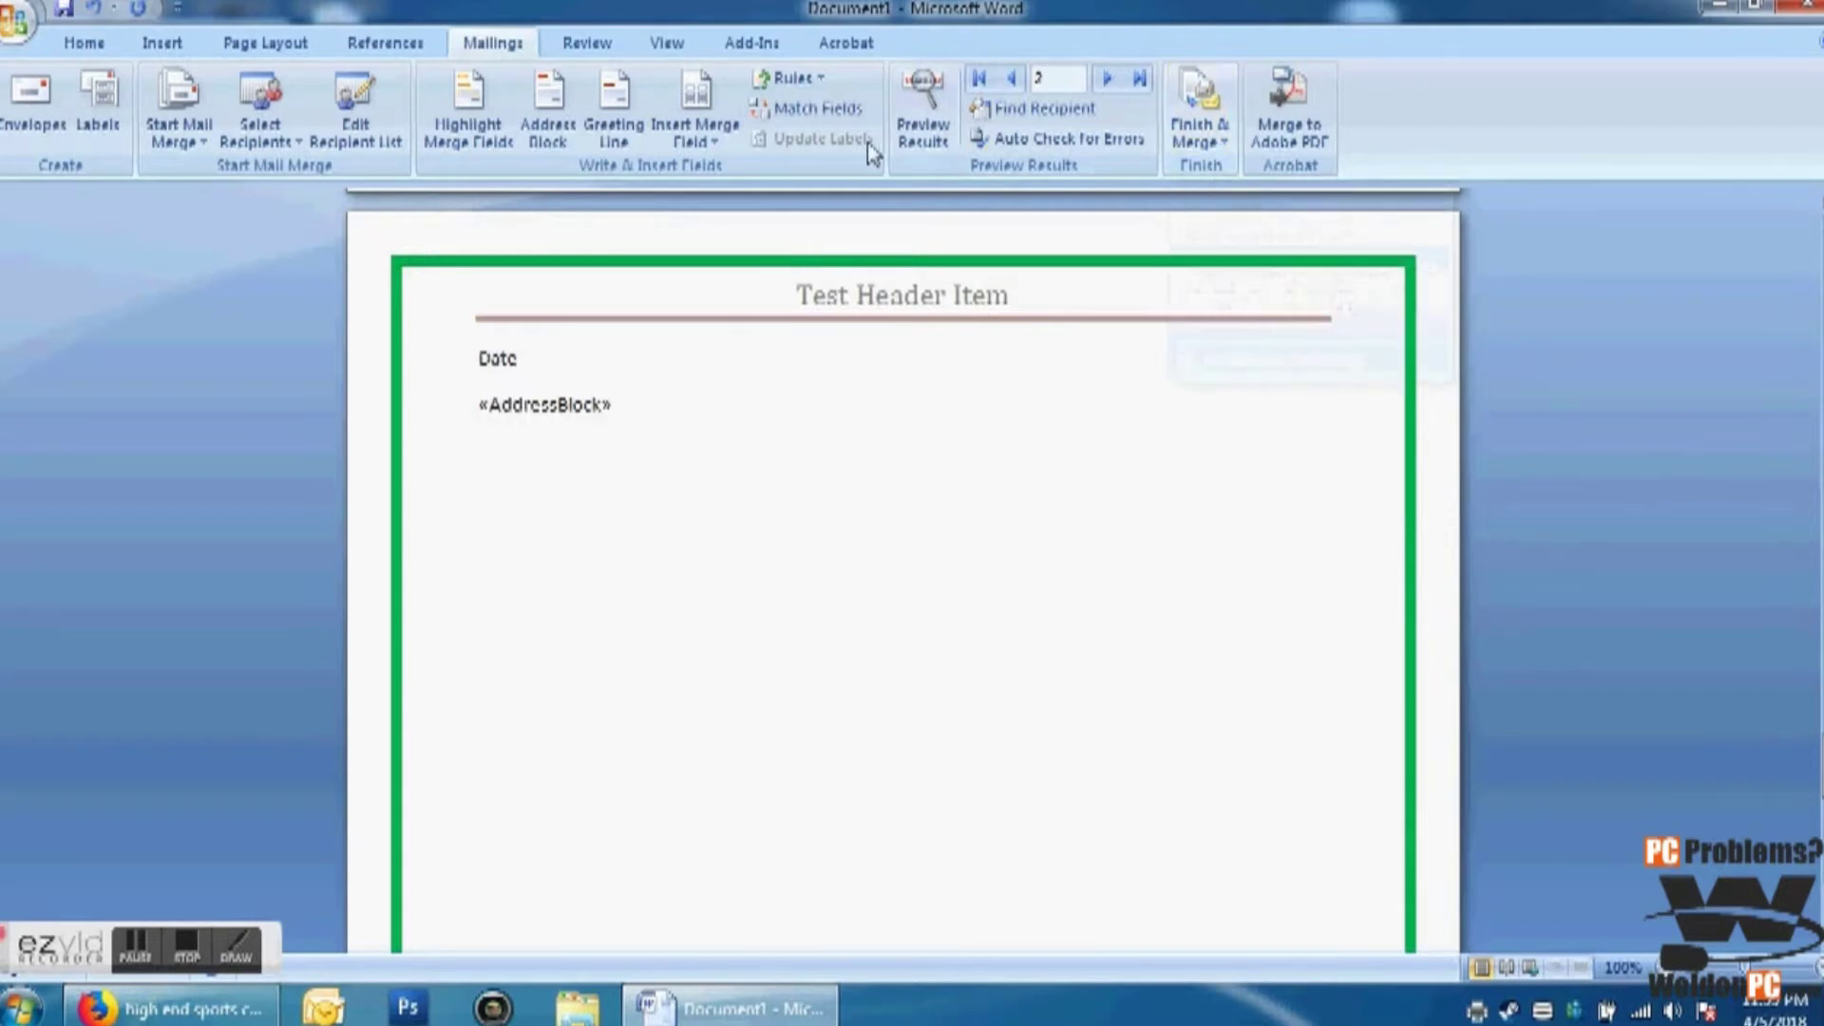
Step: Preview the merge results in the letter, going back to the first recipient's record and checking the rest of the page
{"action": "left_click", "coordinate": [926, 128]}
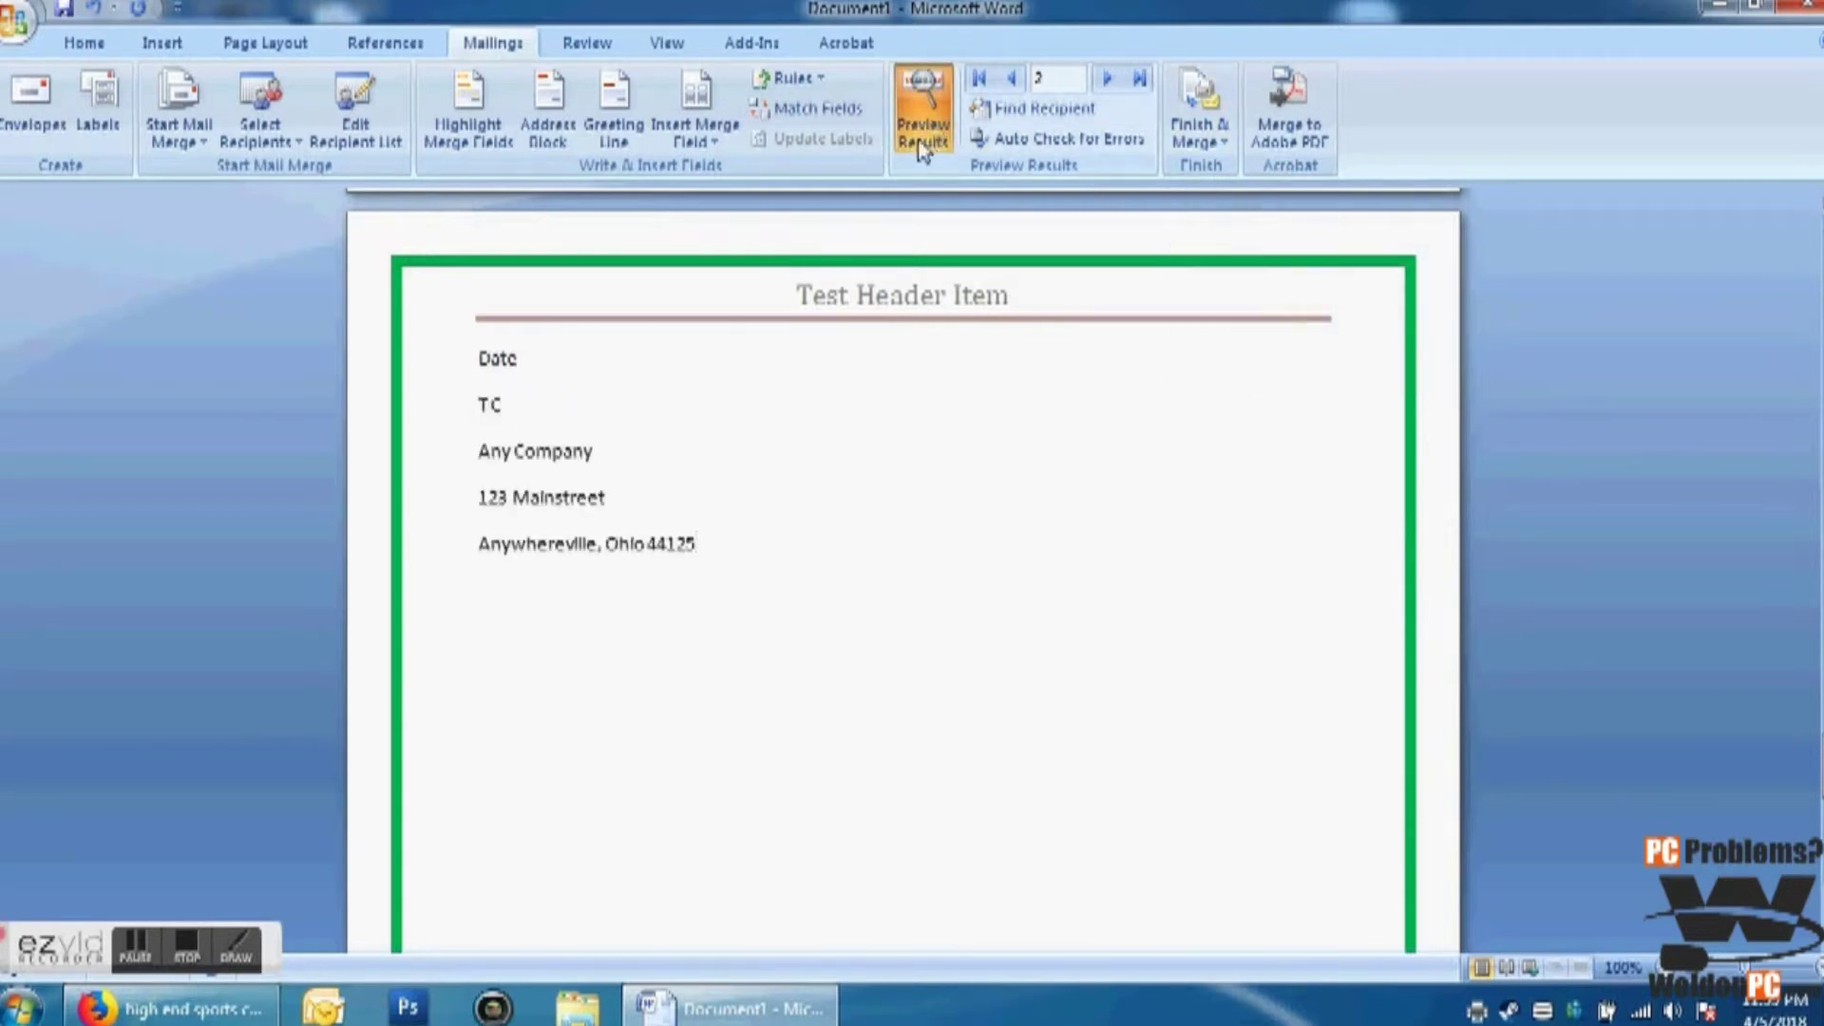
{"action": "left_click", "coordinate": [1013, 80]}
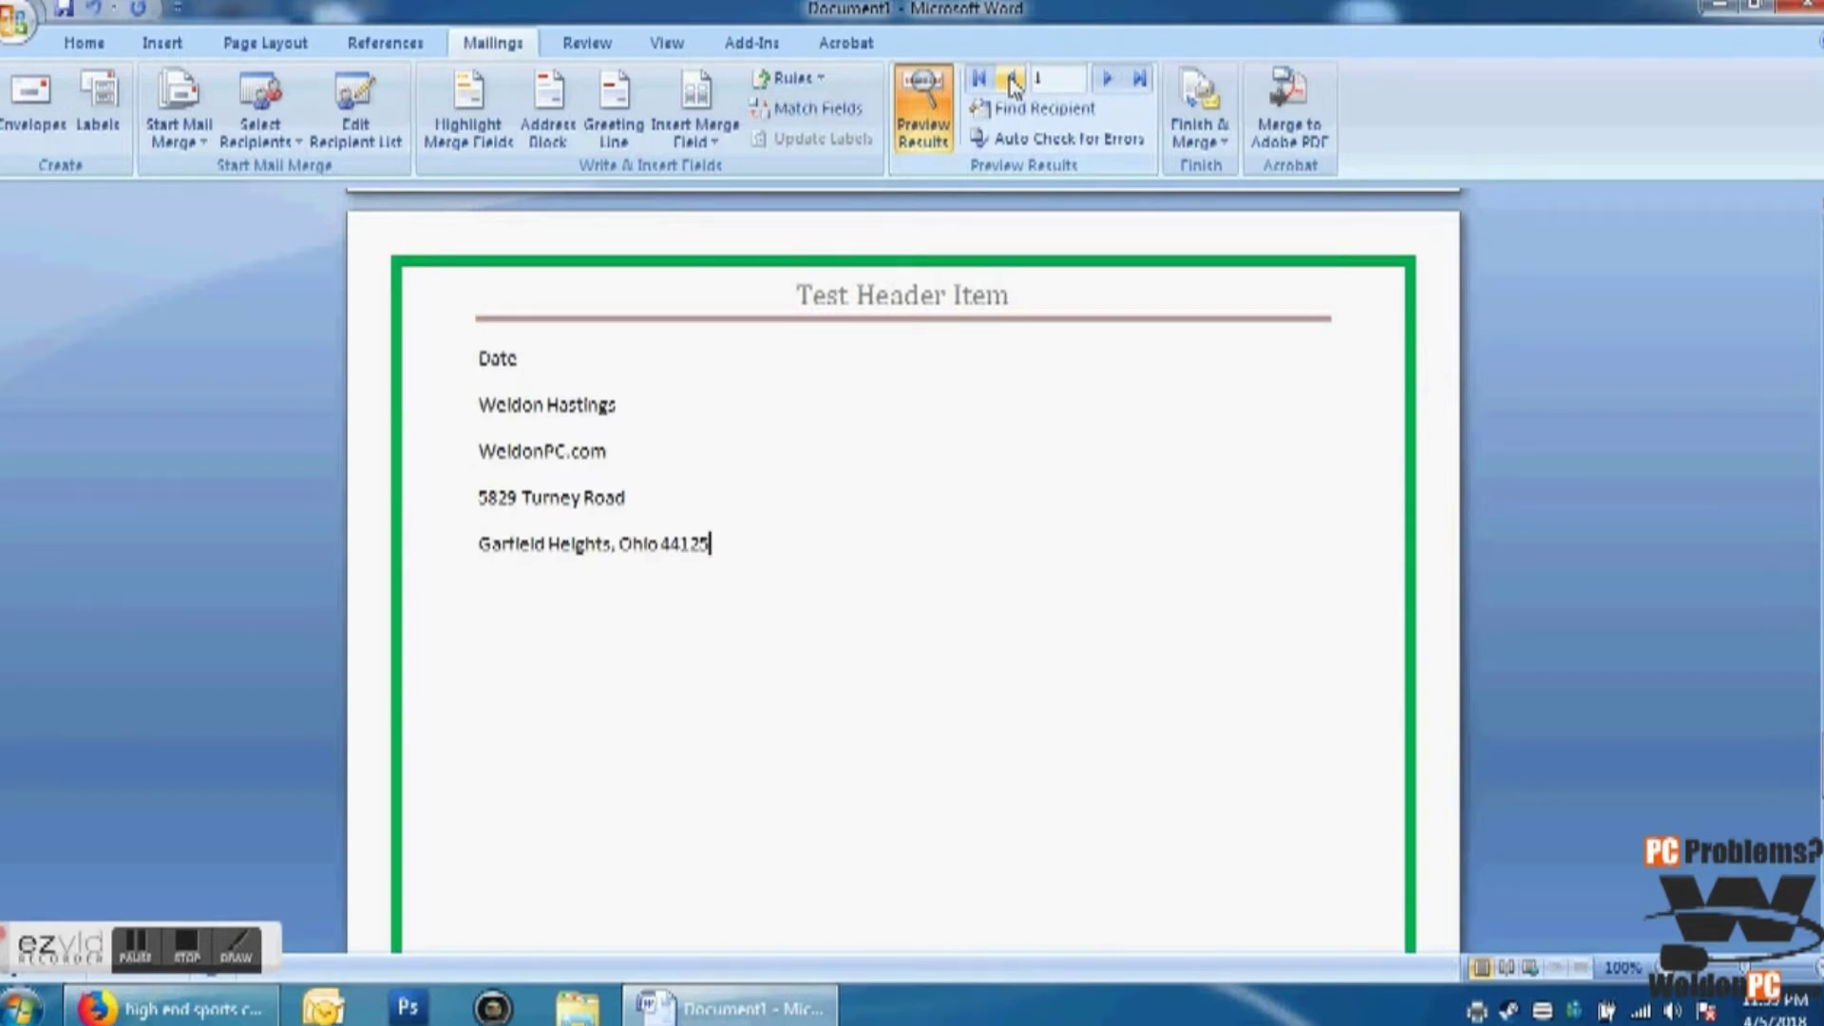
{"action": "scroll", "coordinate": [1044, 475], "scroll_direction": "down", "scroll_amount": 5}
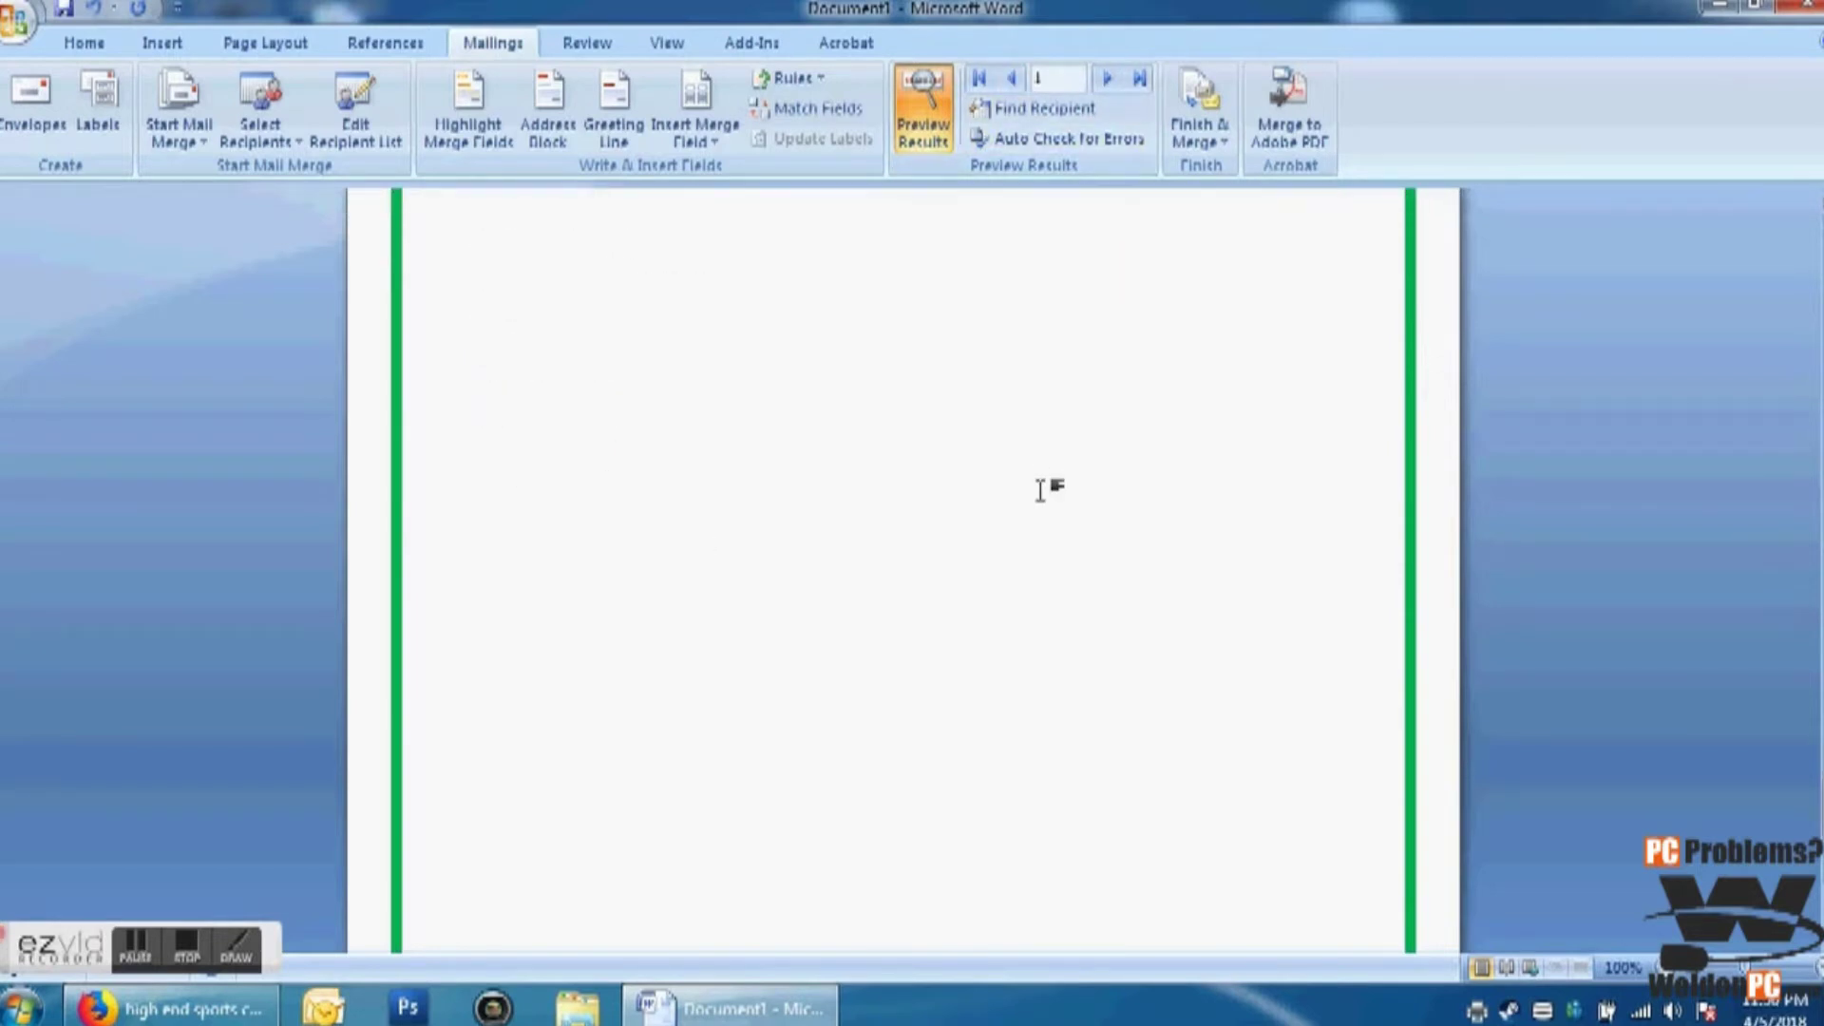
{"action": "scroll", "coordinate": [1041, 490], "scroll_direction": "down", "scroll_amount": 2}
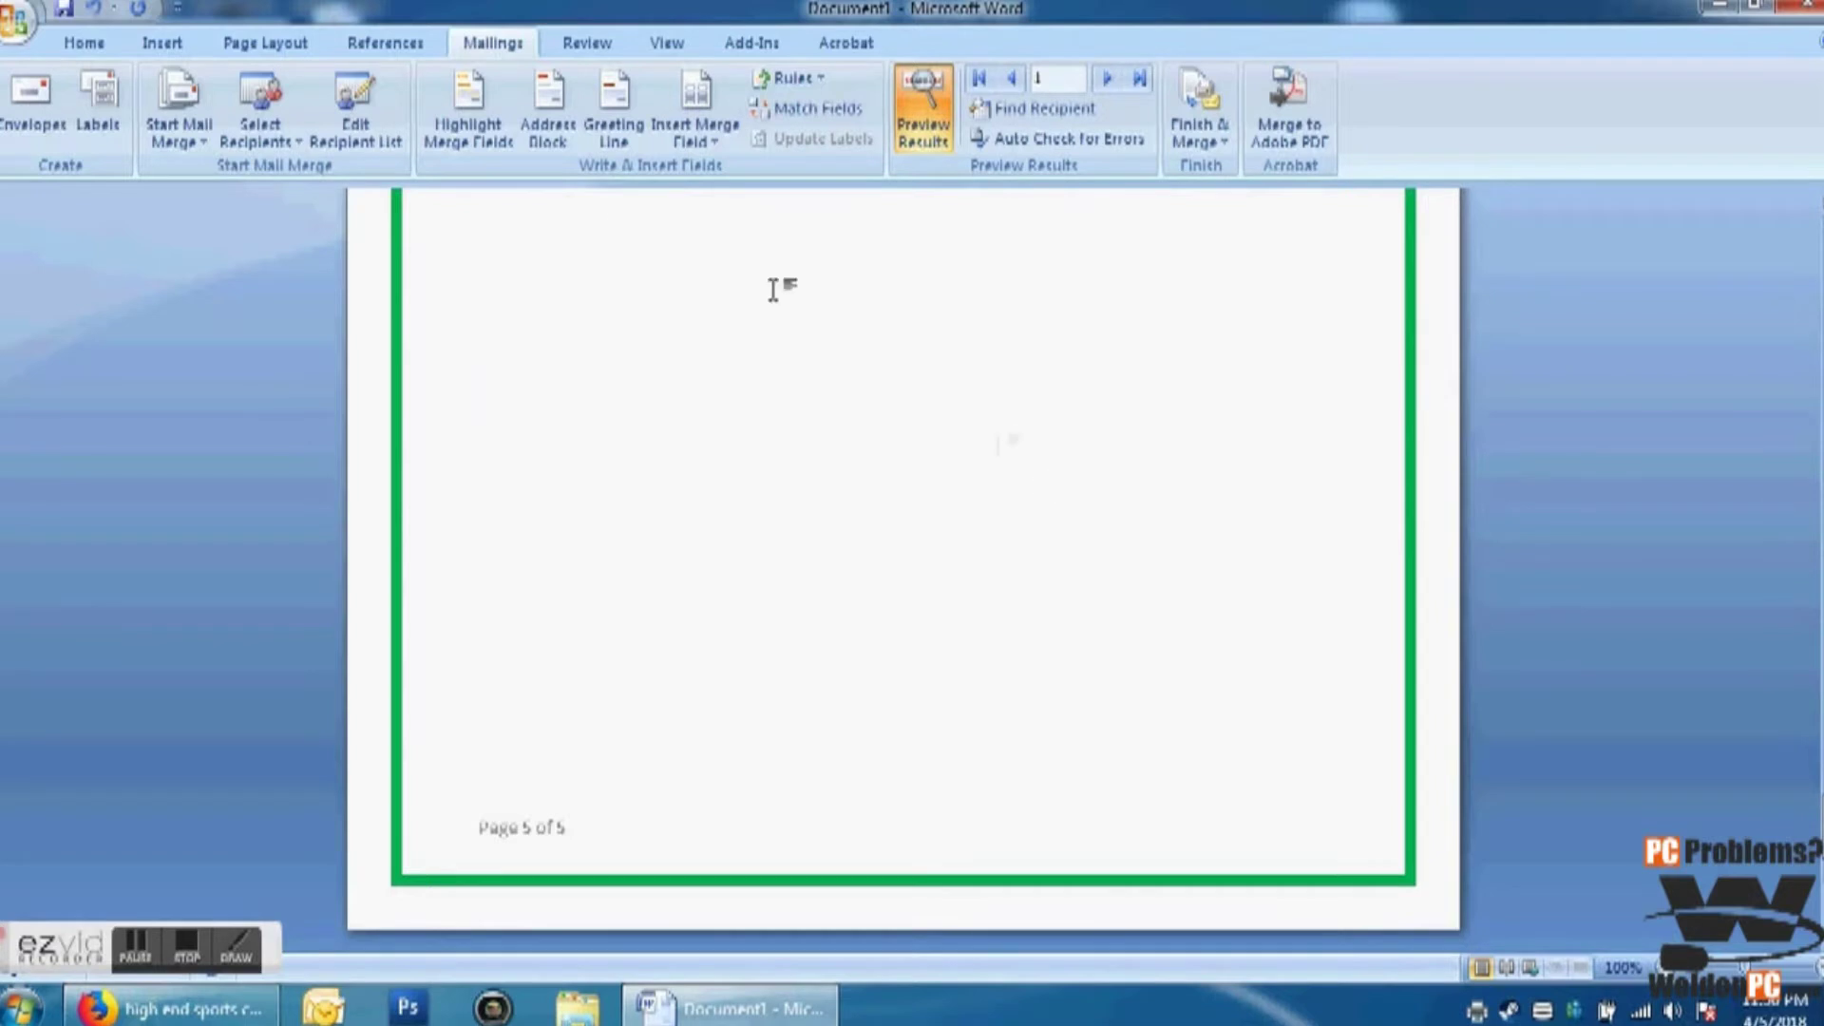
Step: Create a new blank document
{"action": "left_click", "coordinate": [21, 19]}
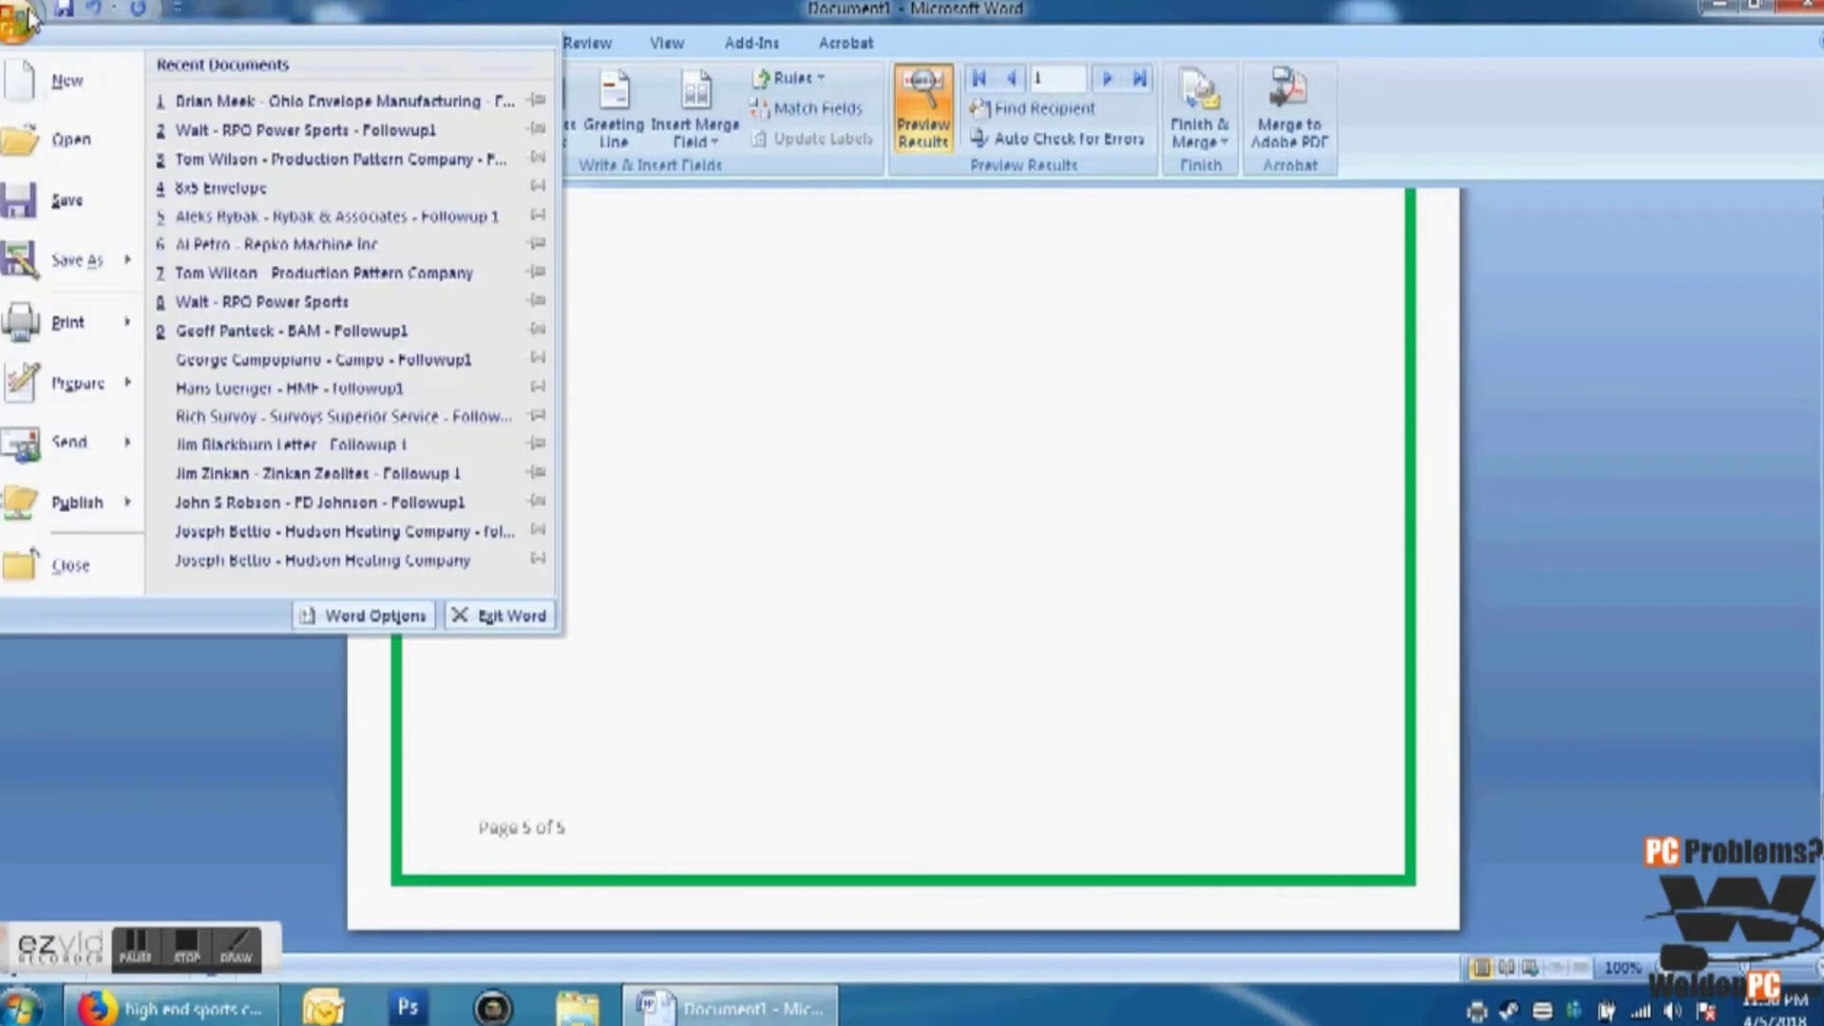
{"action": "left_click", "coordinate": [67, 95]}
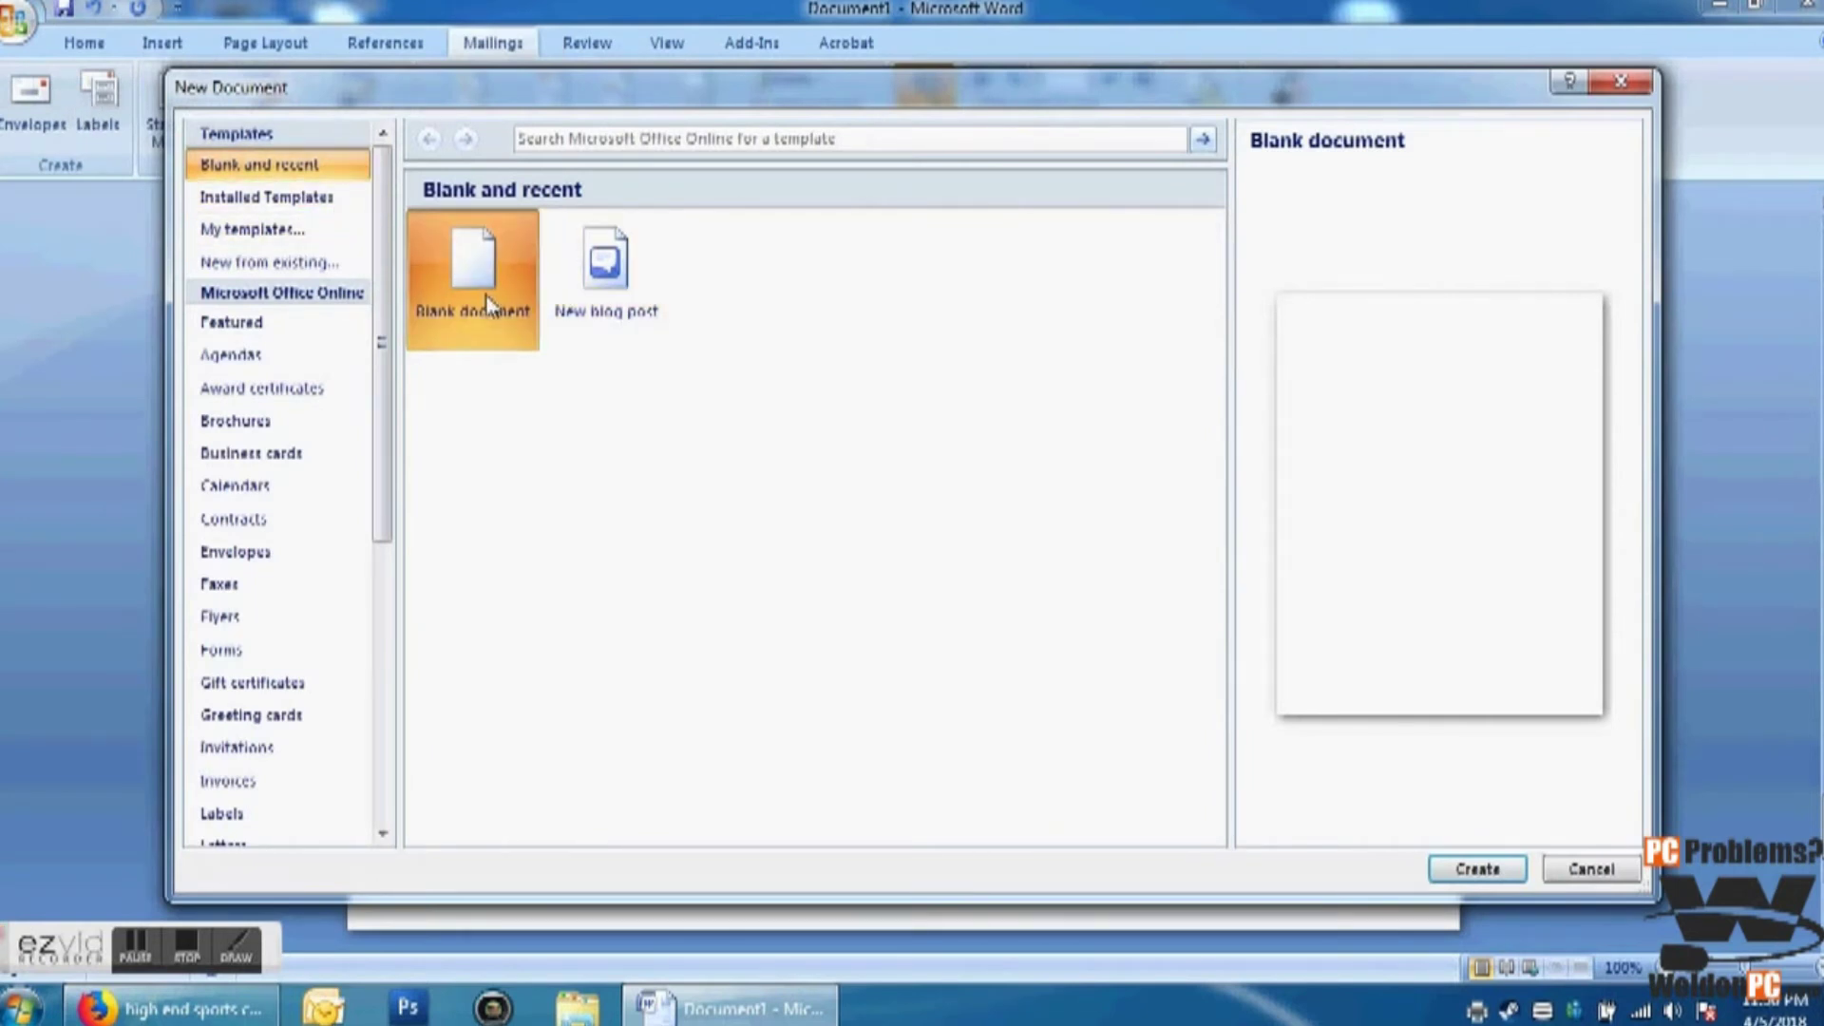
{"action": "left_click", "coordinate": [1496, 860]}
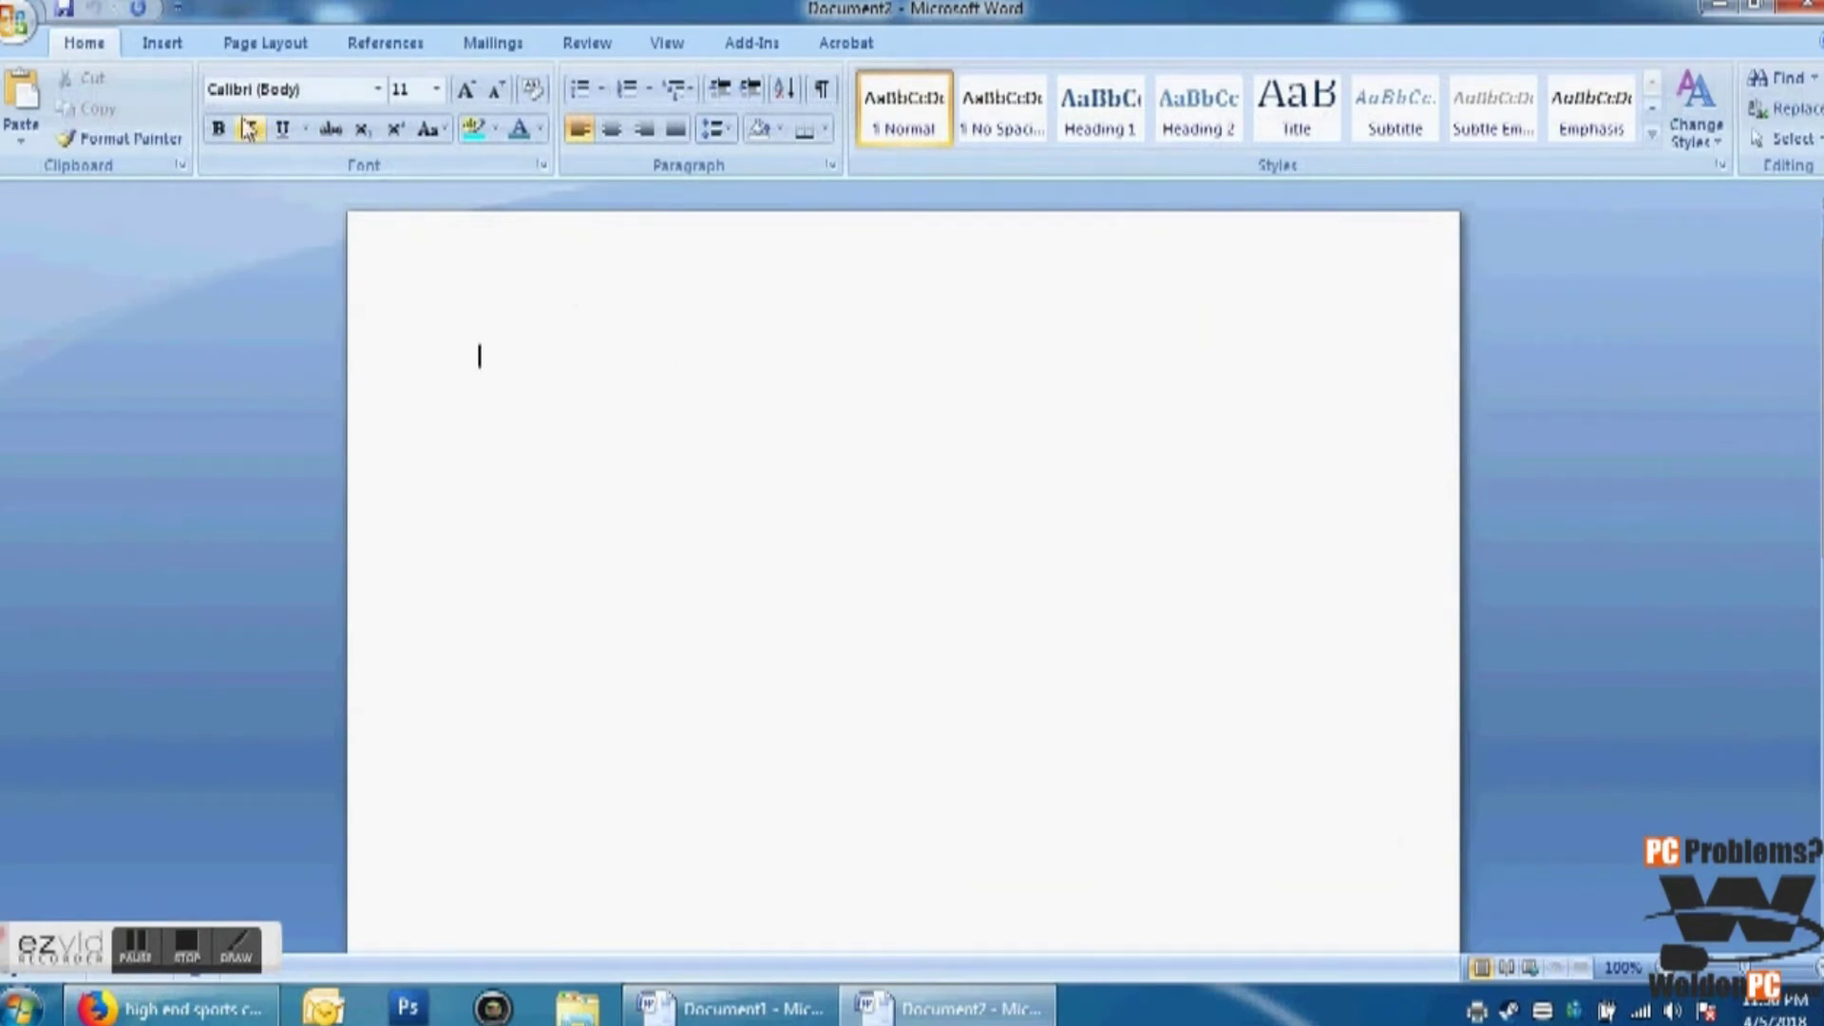
Step: Set the new document's paper size to Envelope Com10 (4.12" x 9.5")
{"action": "left_click", "coordinate": [252, 49]}
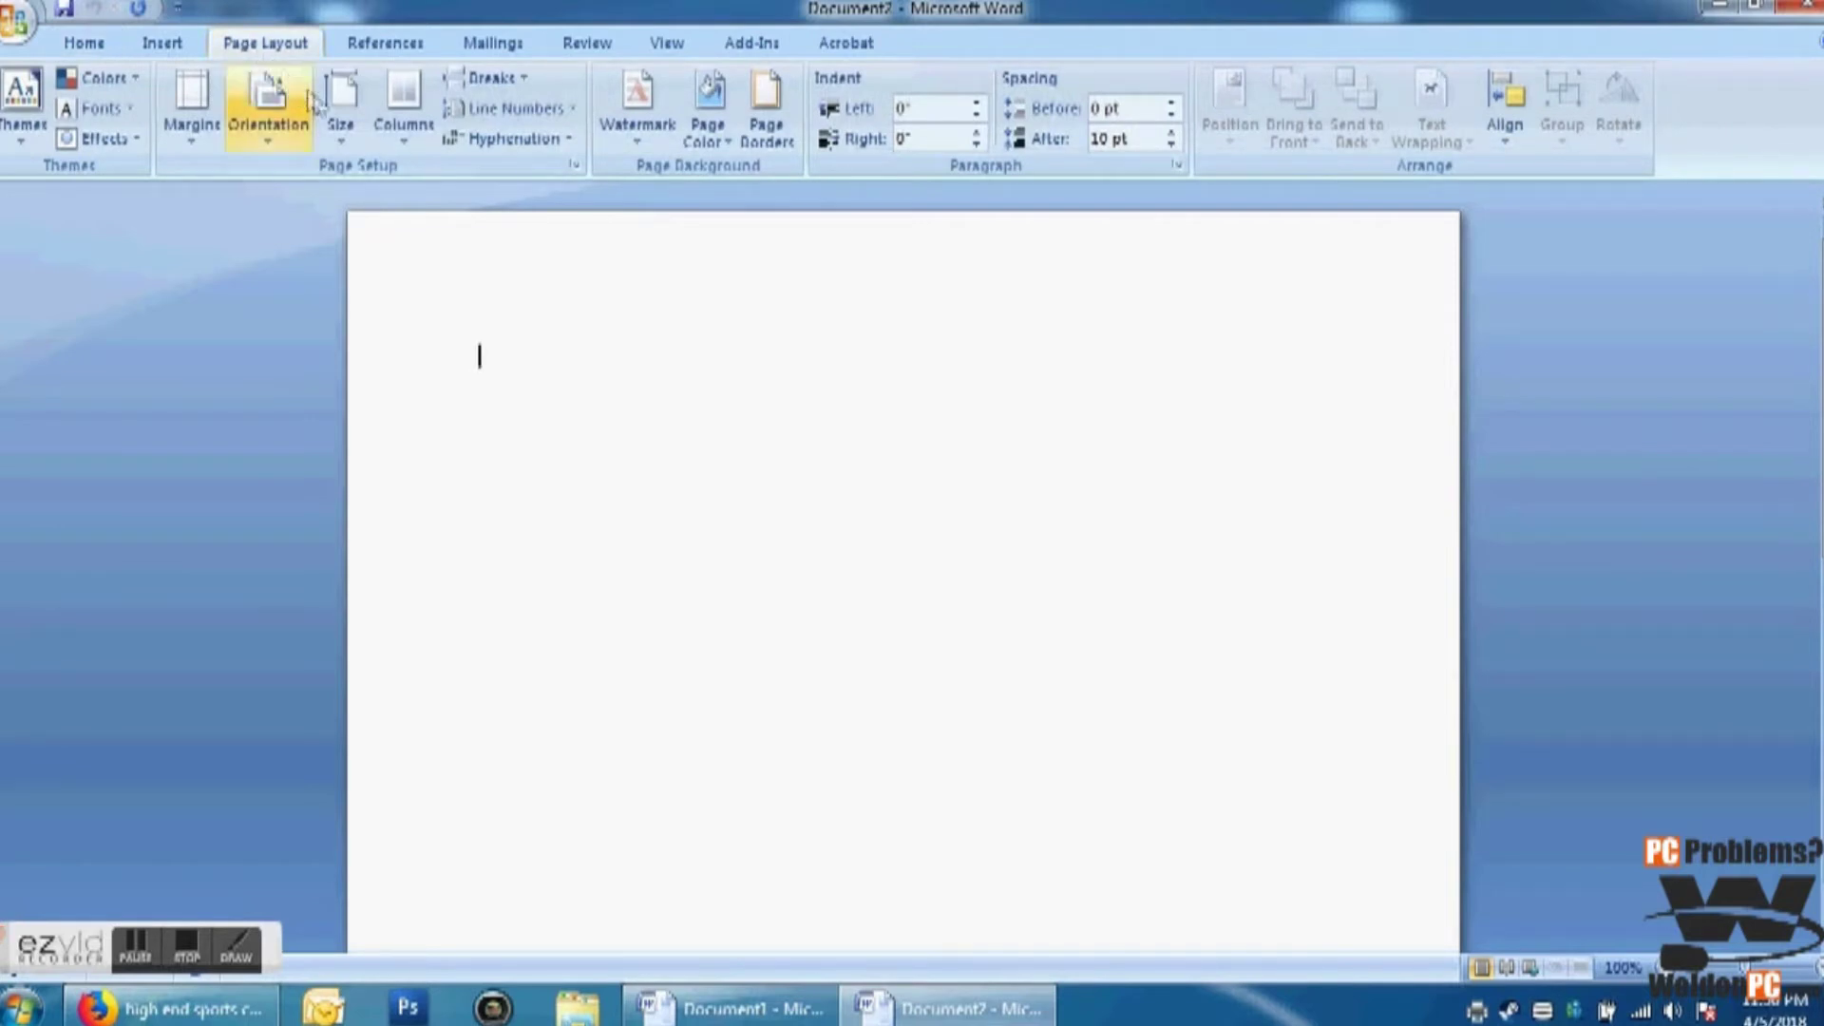
{"action": "left_click", "coordinate": [342, 114]}
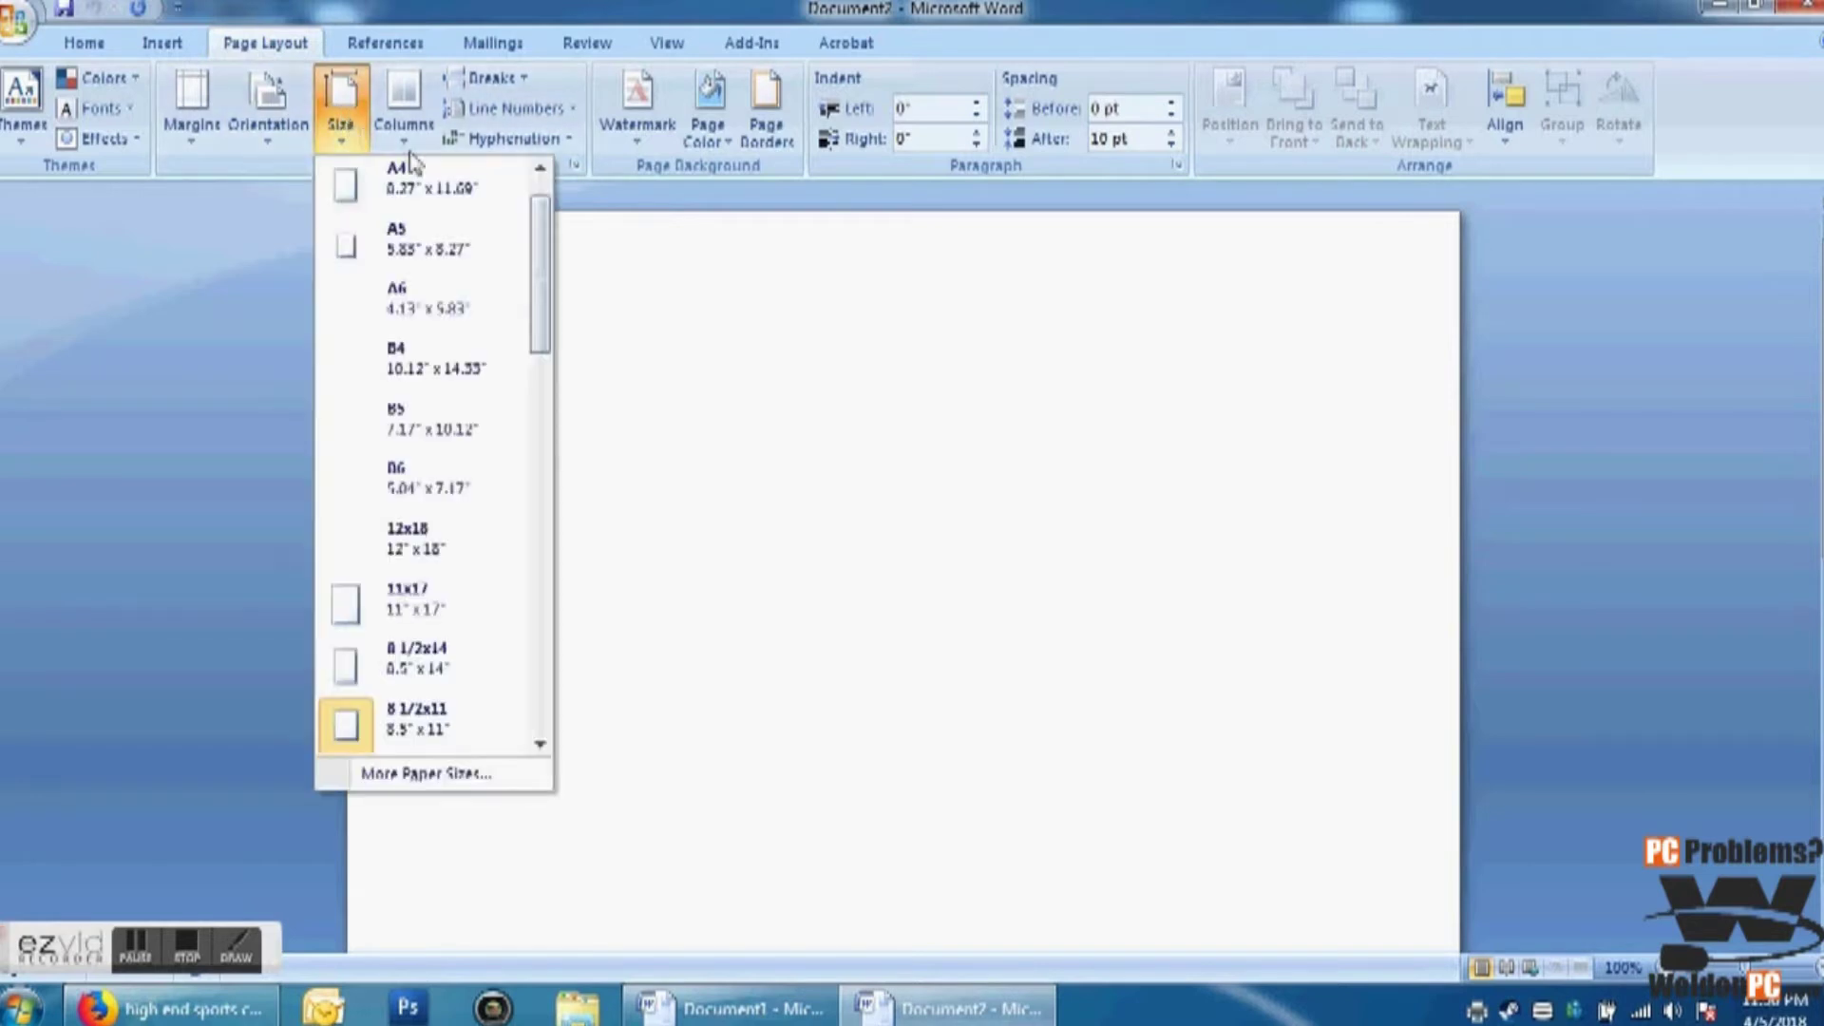
{"action": "left_click_drag", "start_coordinate": [545, 226], "coordinate": [535, 453]}
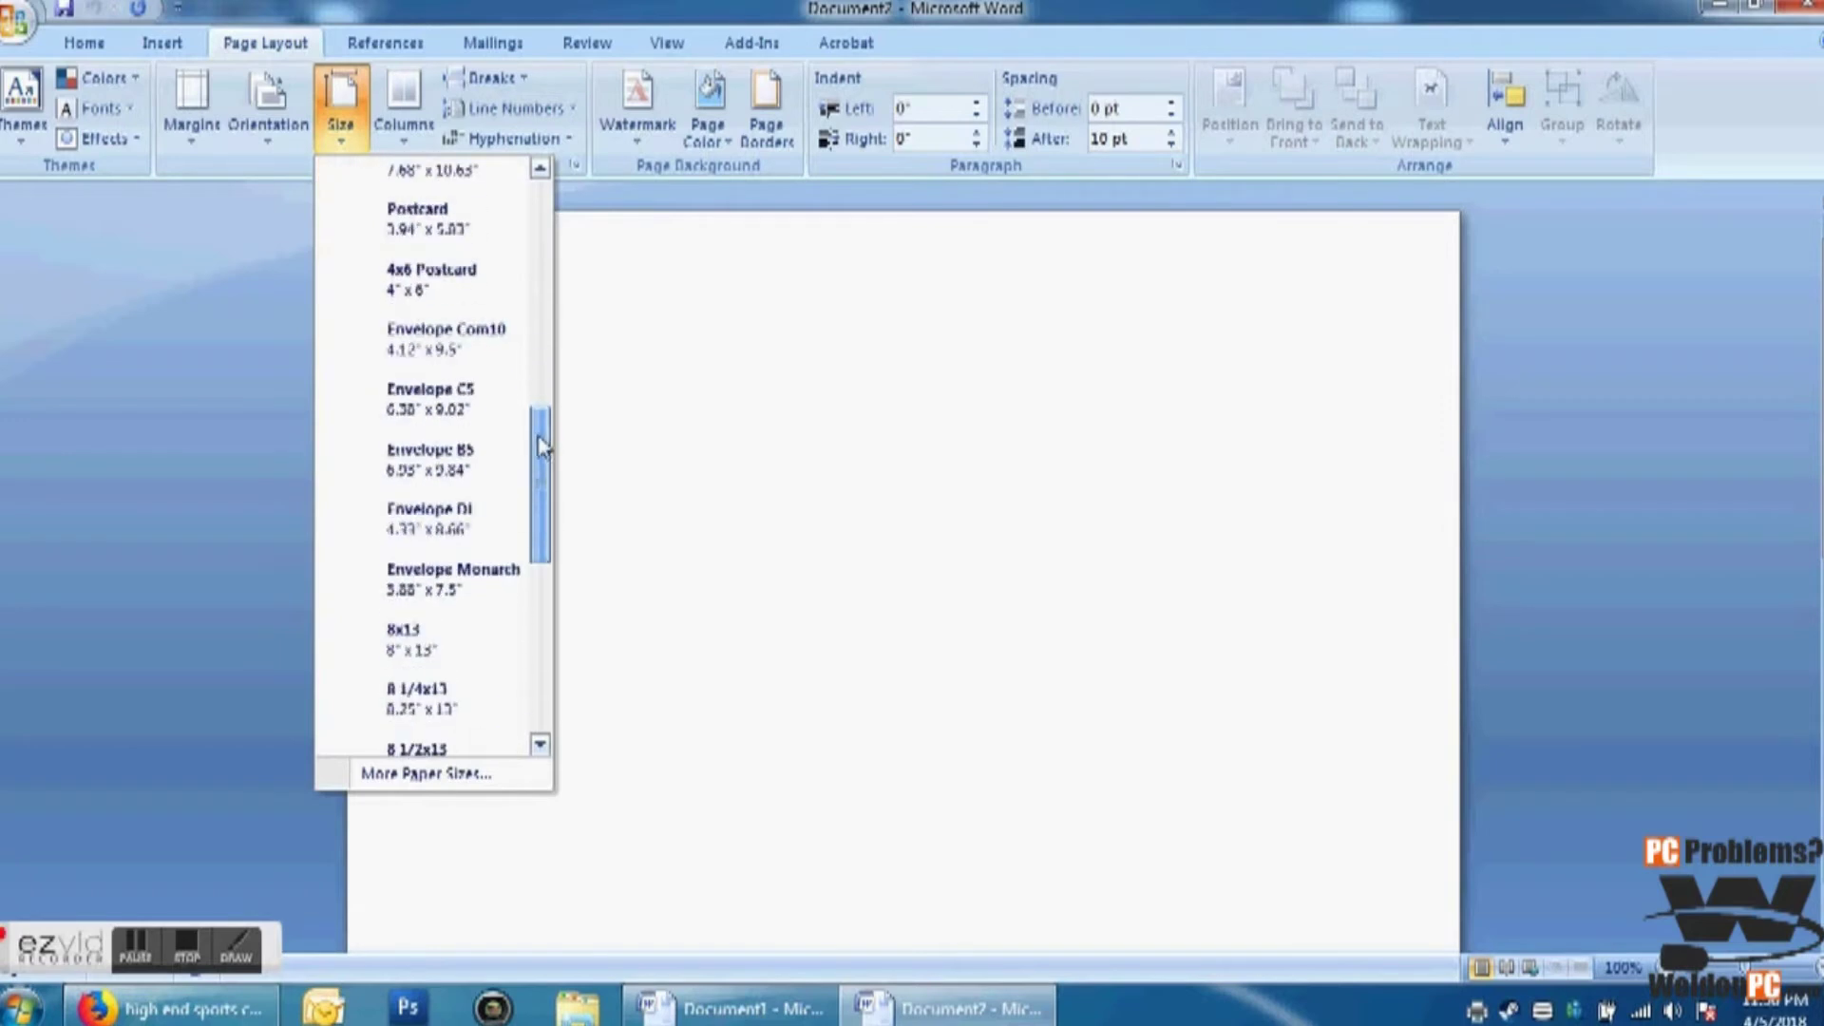
{"action": "left_click", "coordinate": [475, 354]}
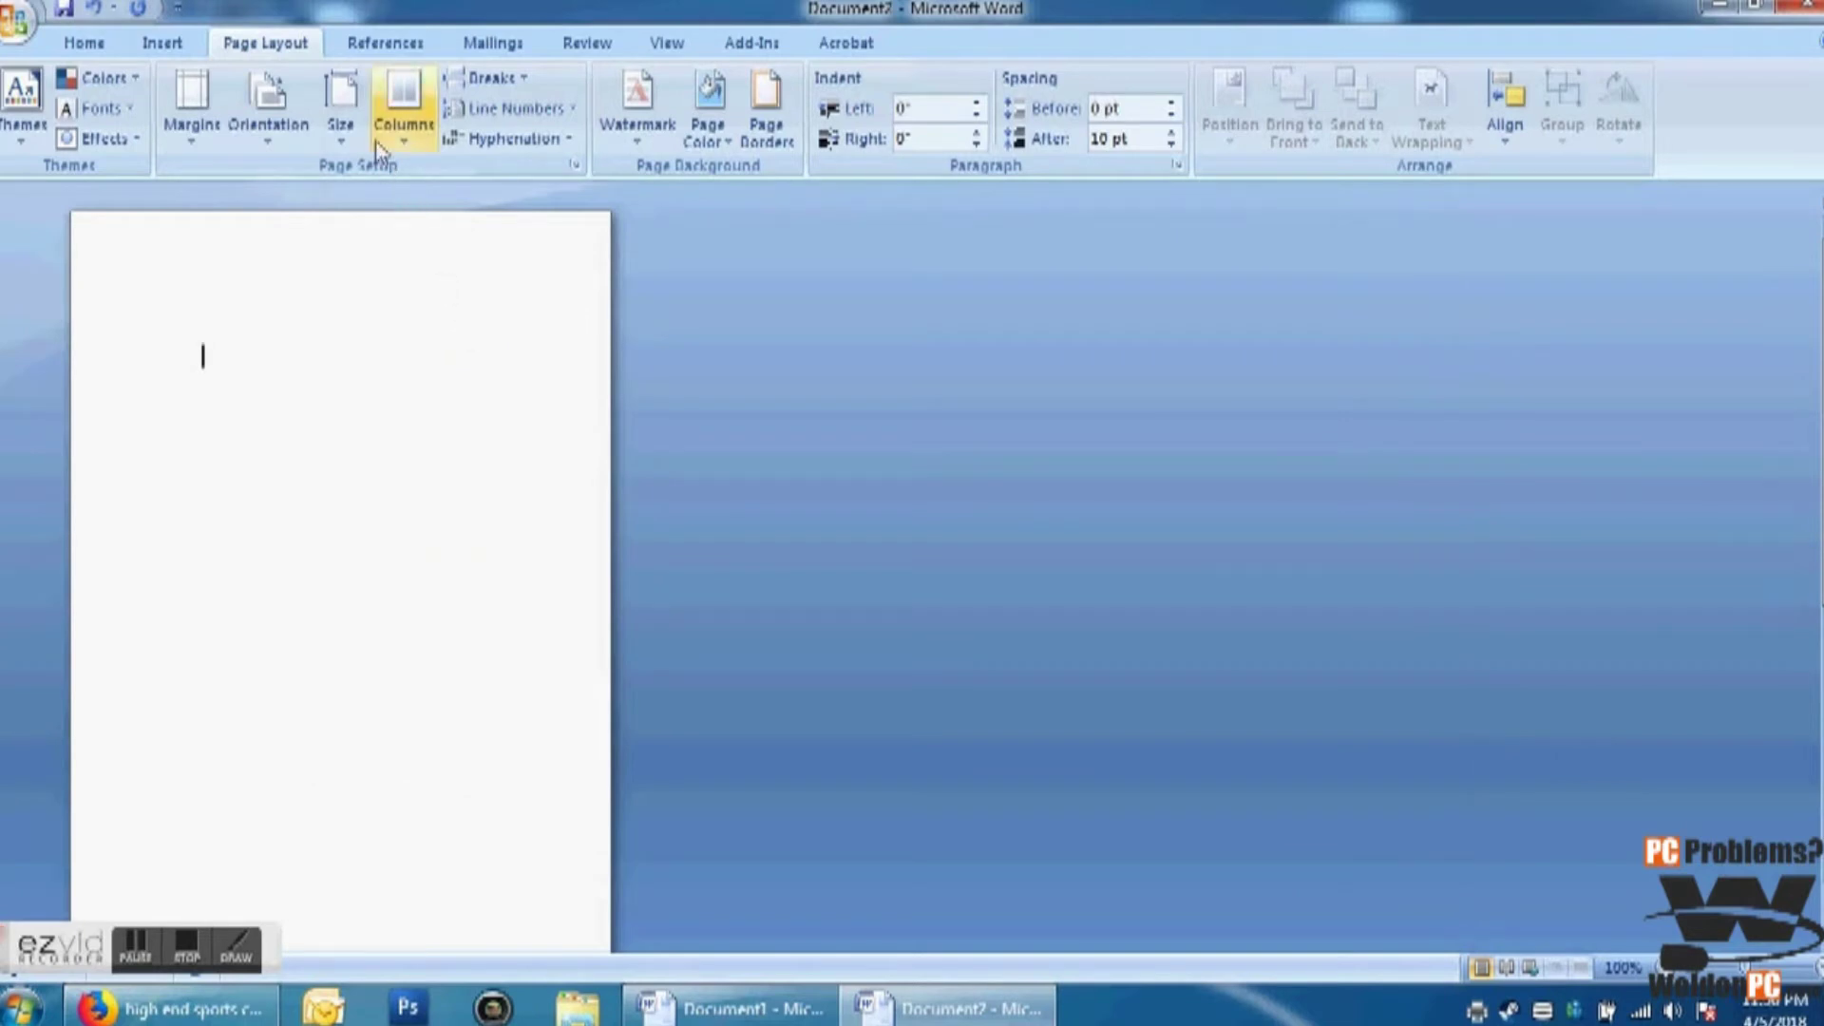
Step: Change the envelope page to landscape orientation with Narrow margins of 0.5" on all sides
{"action": "left_click", "coordinate": [270, 126]}
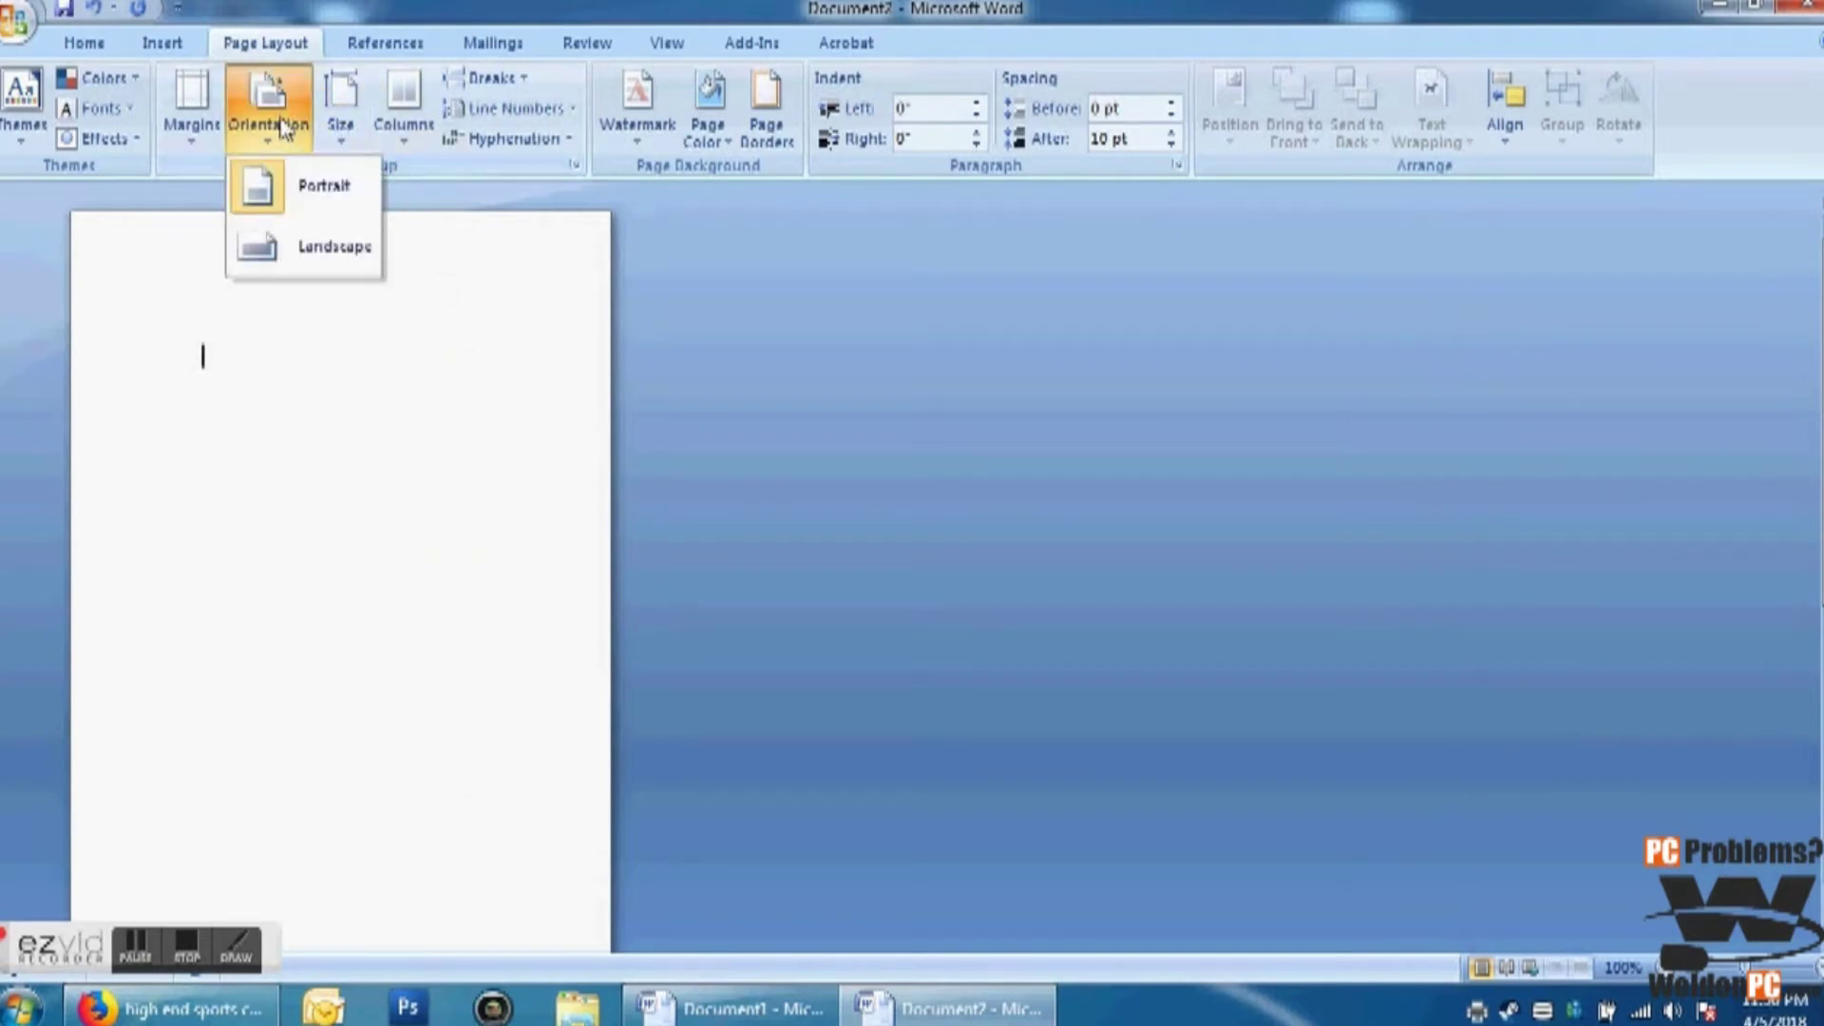
{"action": "left_click", "coordinate": [328, 249]}
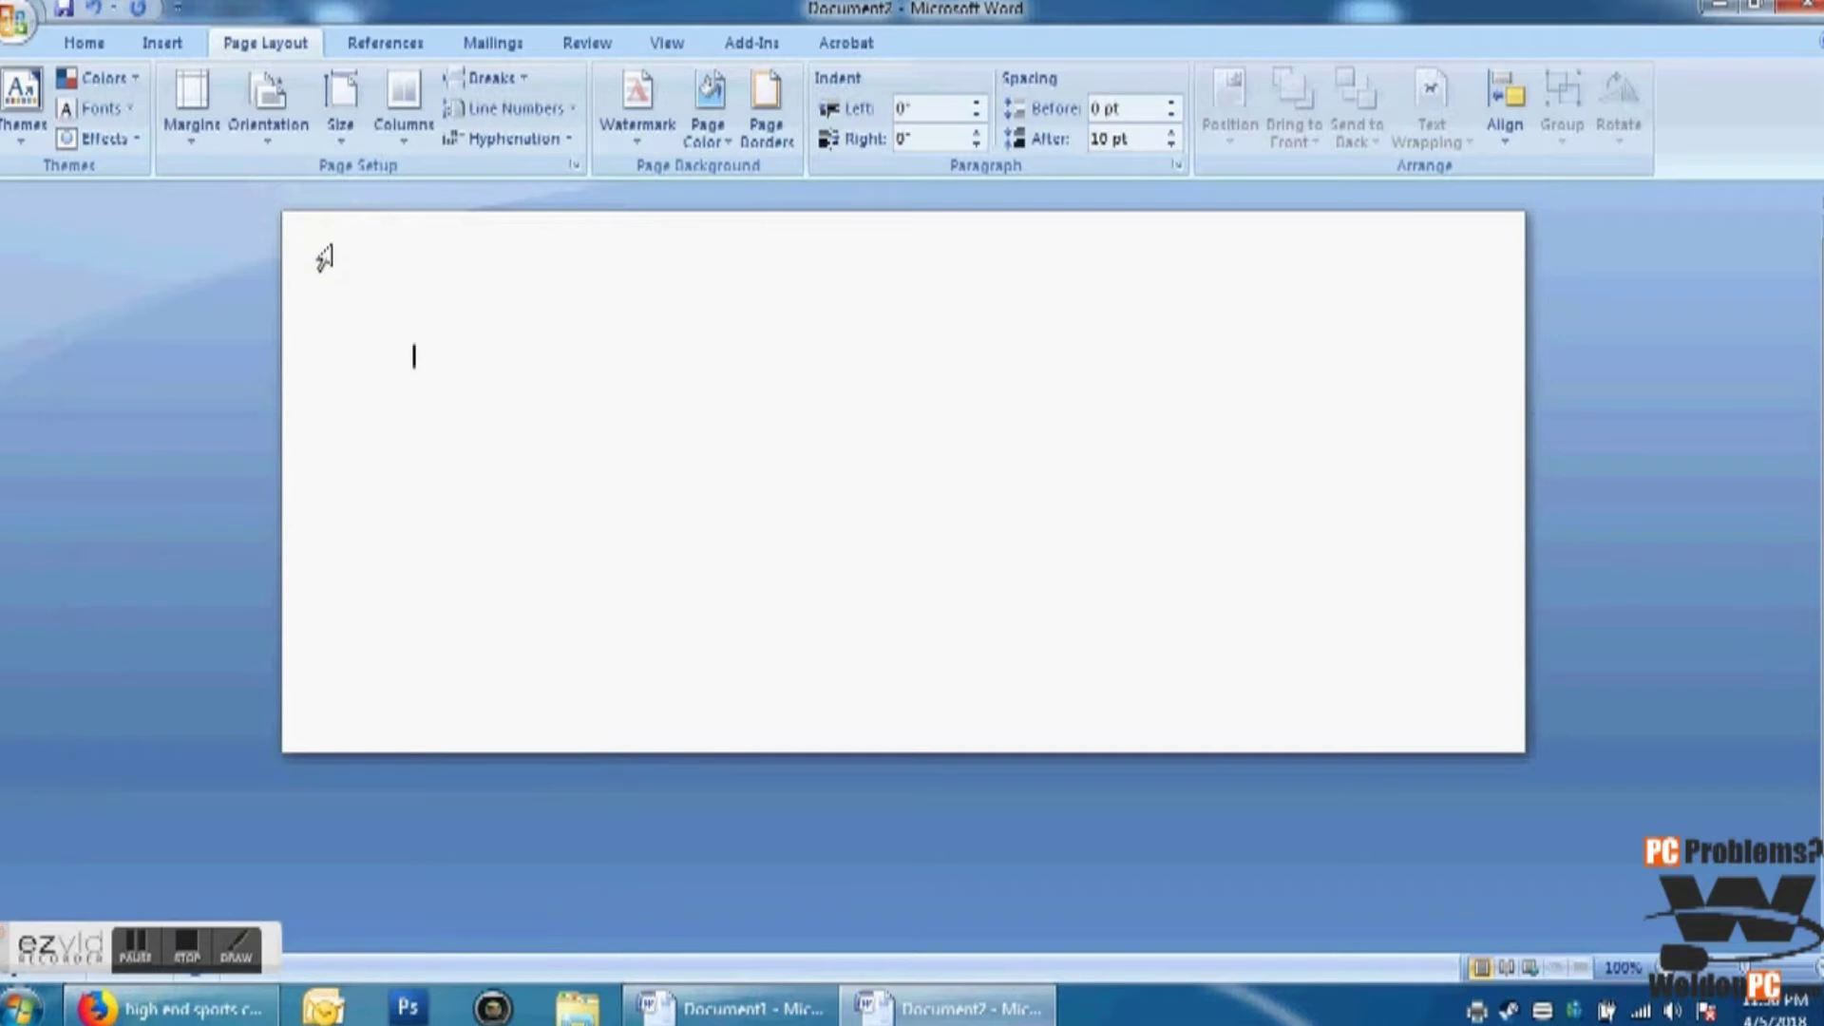
{"action": "left_click", "coordinate": [193, 122]}
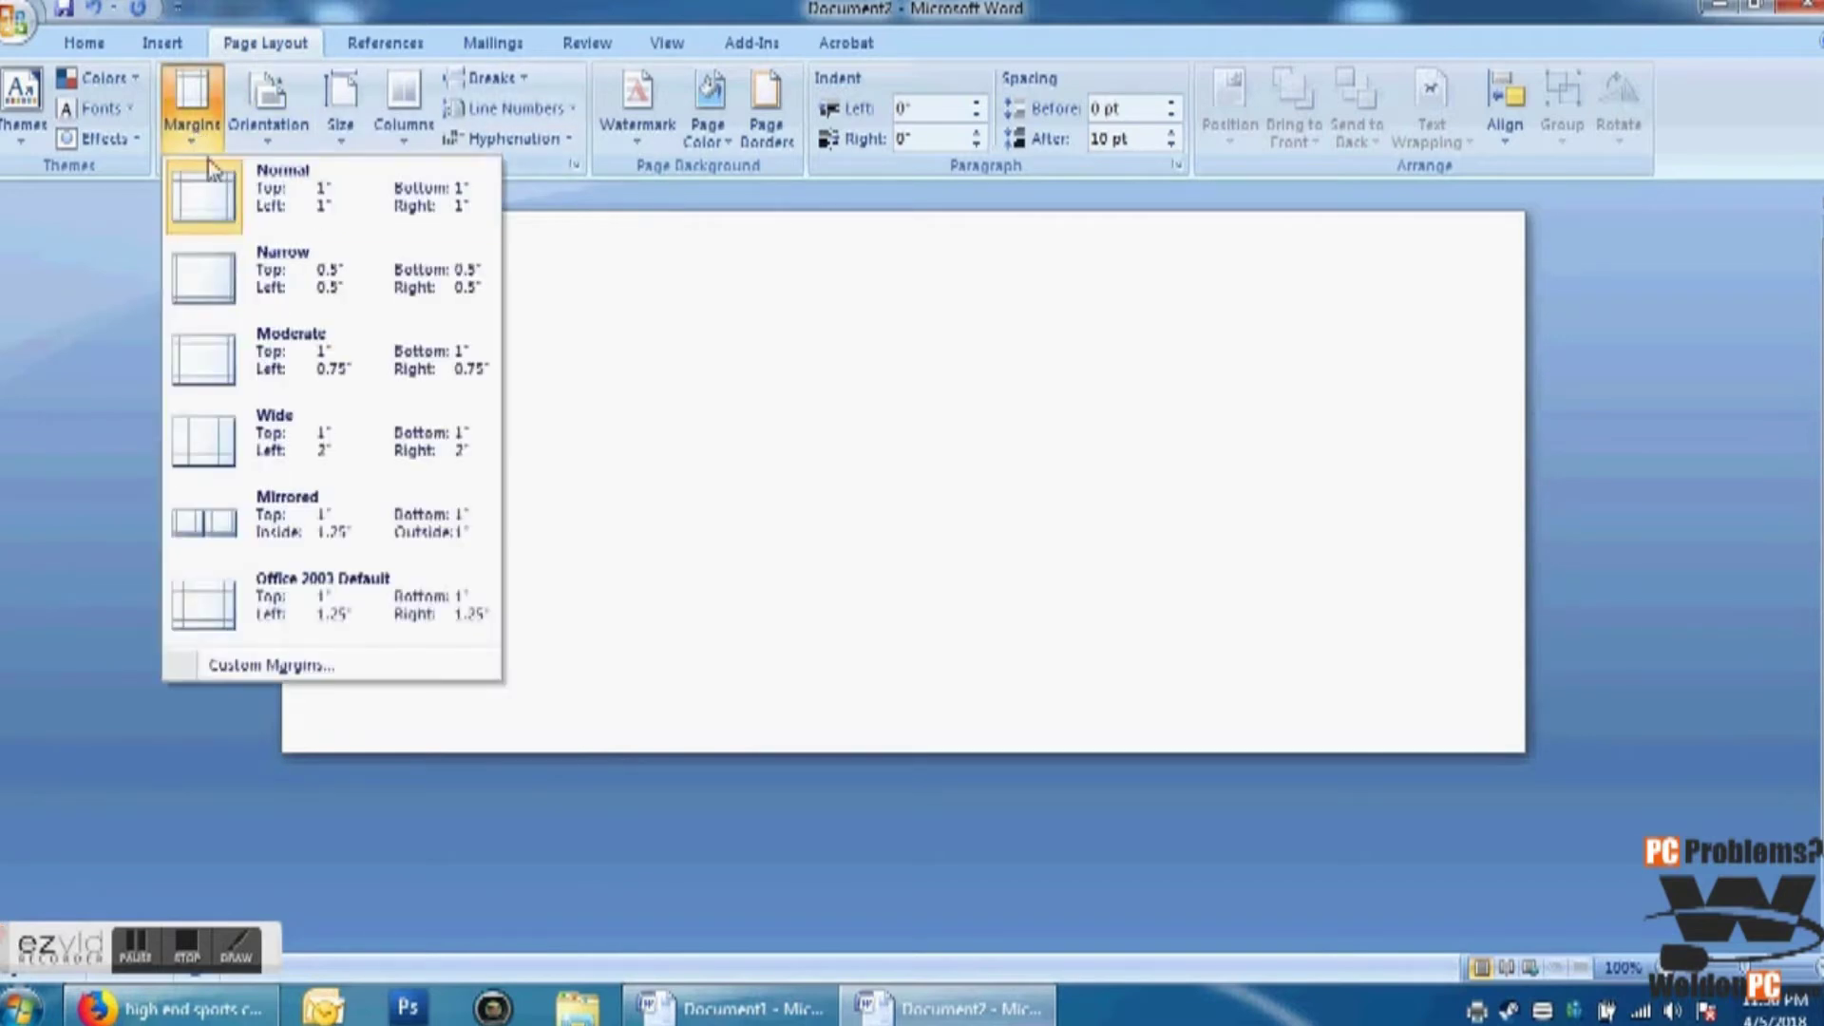
{"action": "left_click", "coordinate": [301, 296]}
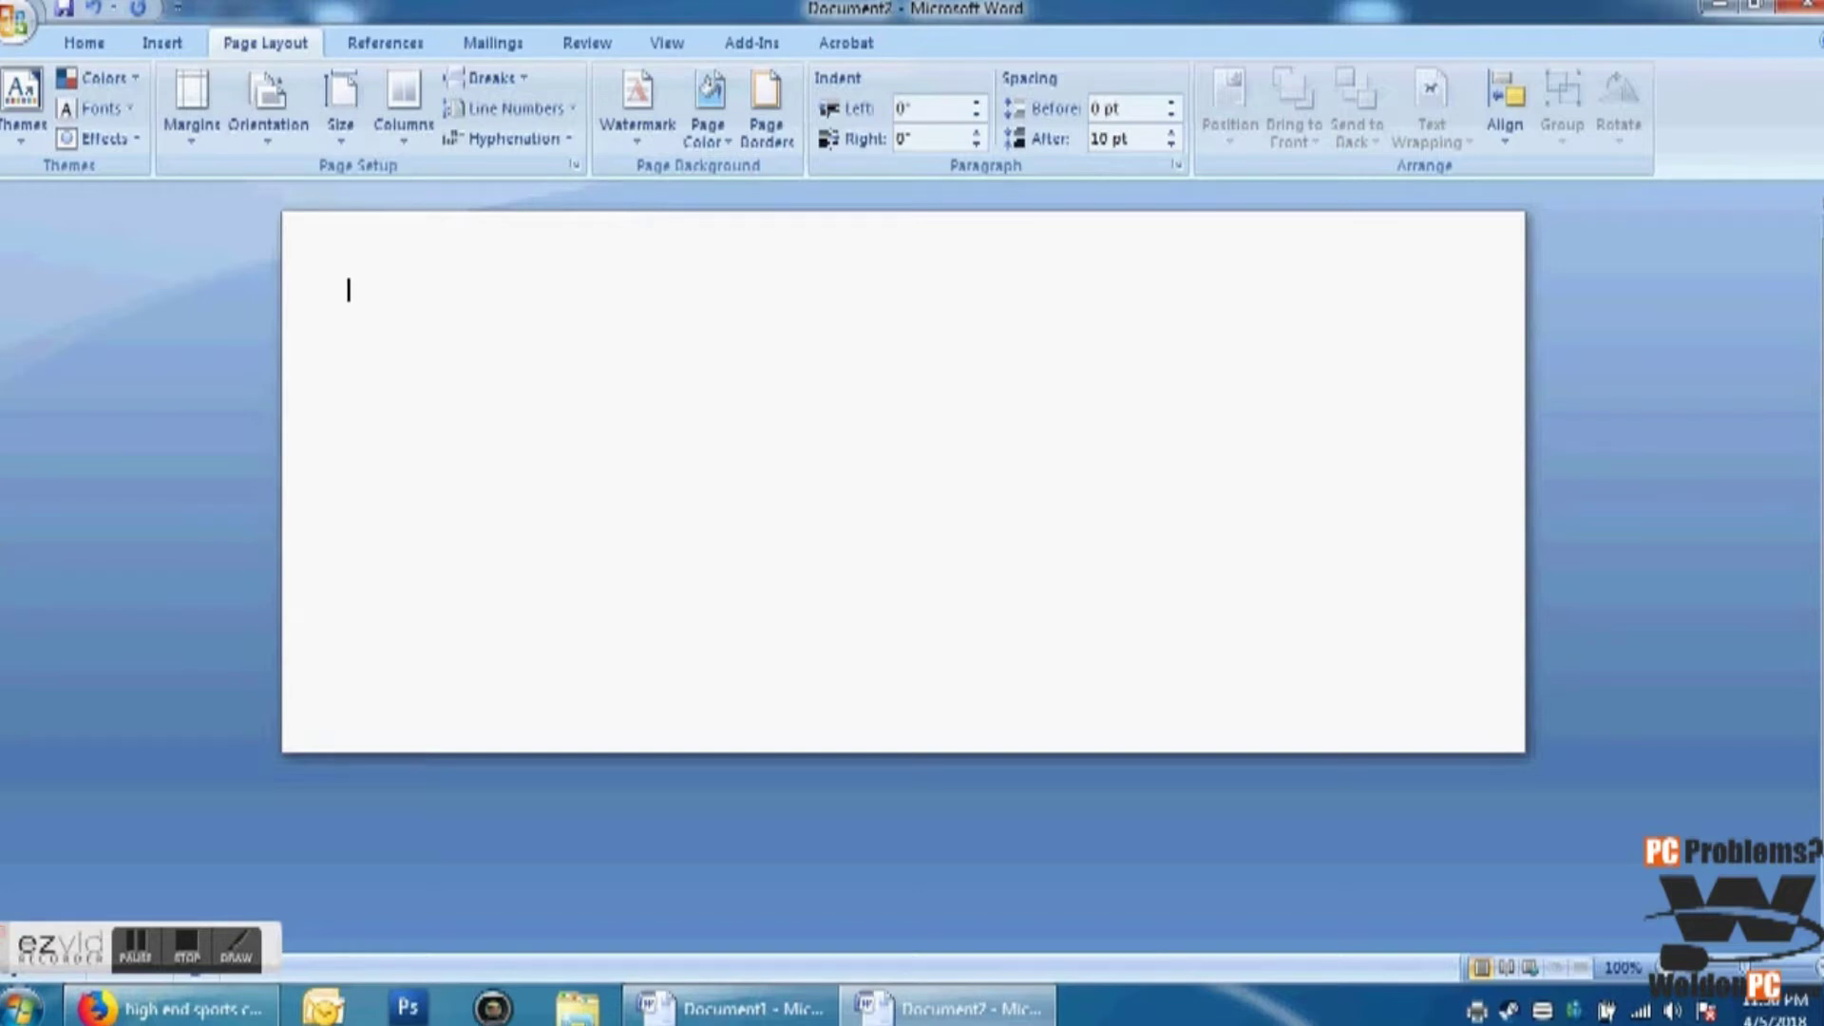
Step: Insert the logo picture "285 sq copy" from the Logo folder of WeldonPC in My Documents and shrink it to about 0.82" square
{"action": "left_click", "coordinate": [186, 48]}
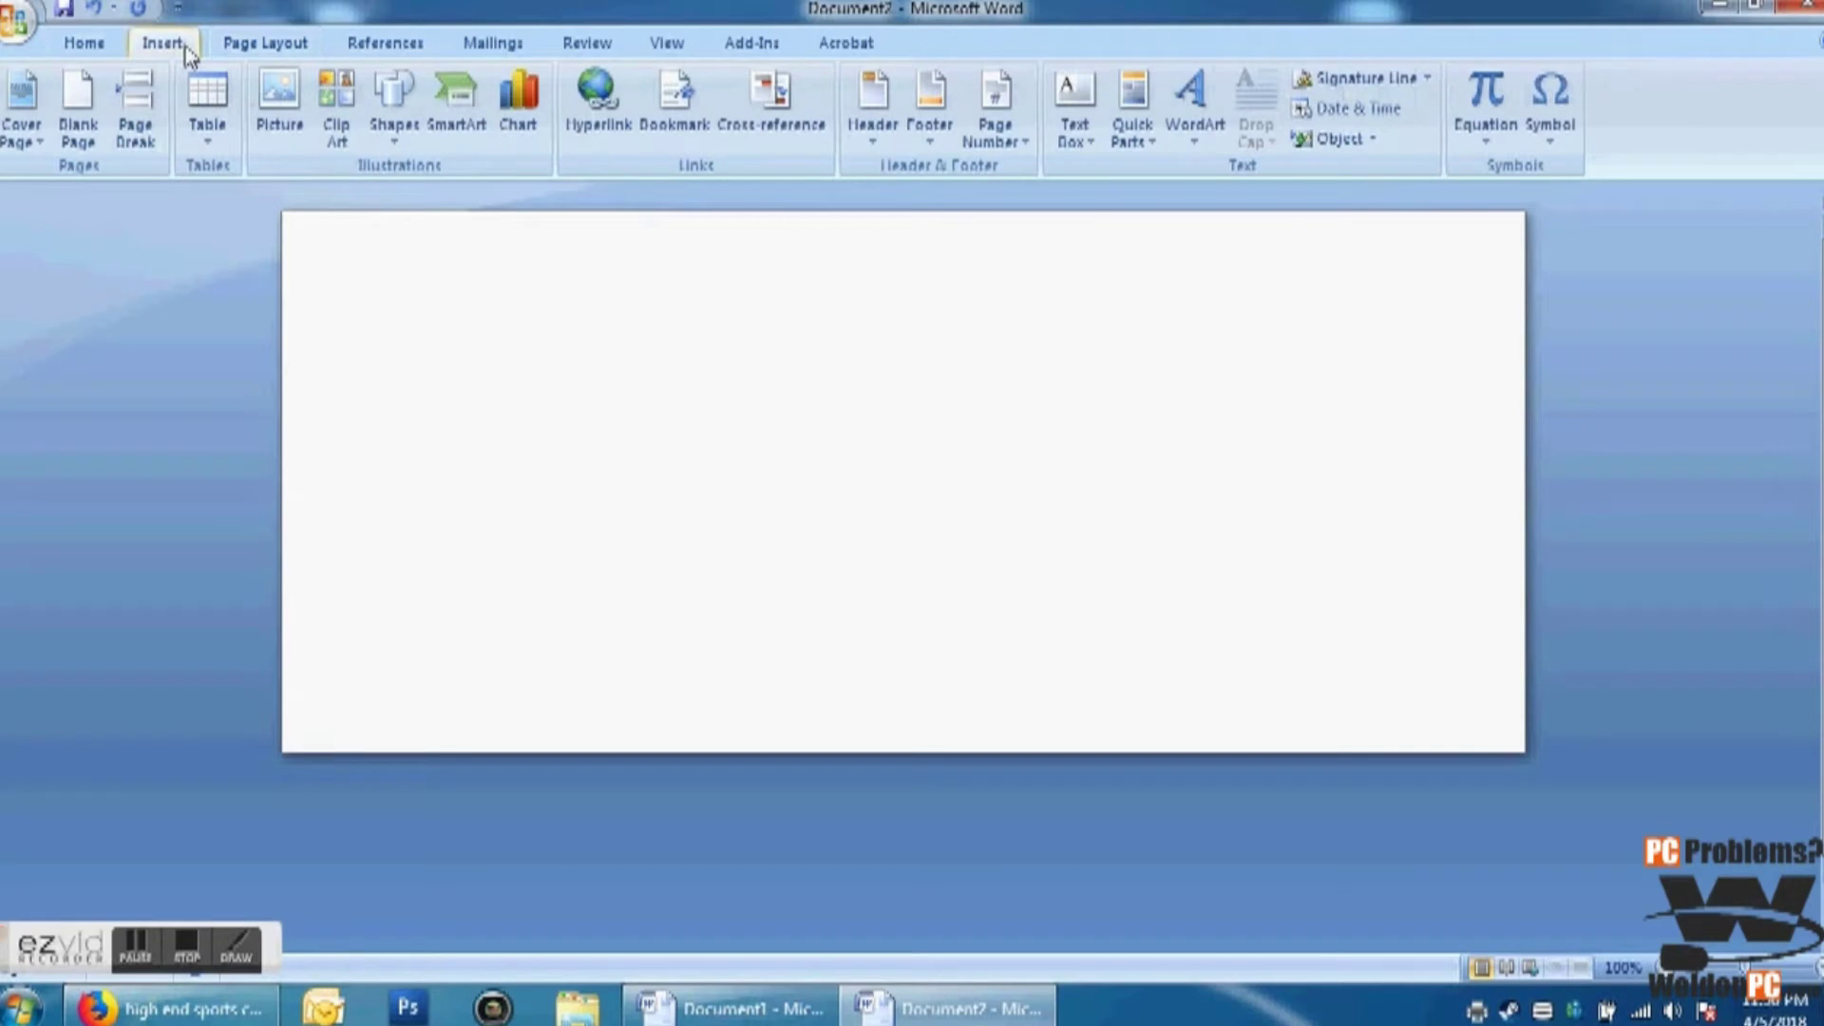
{"action": "left_click", "coordinate": [293, 123]}
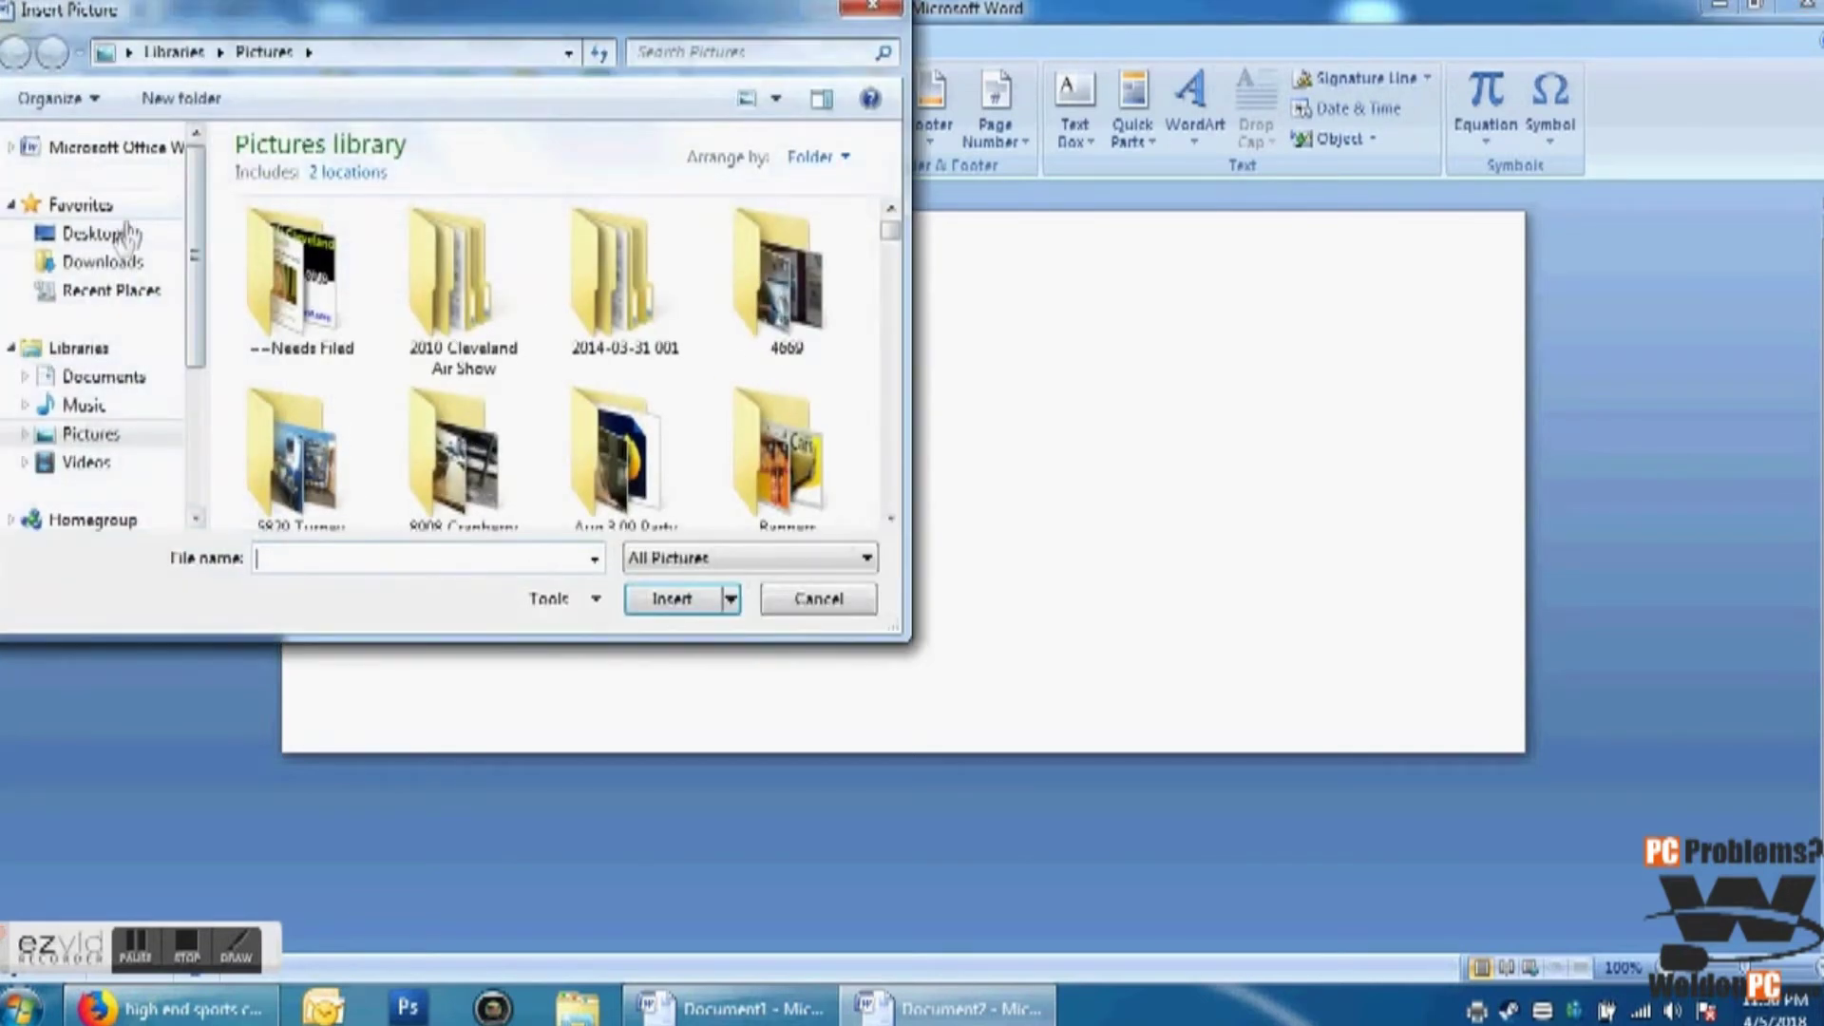
{"action": "left_click", "coordinate": [114, 242]}
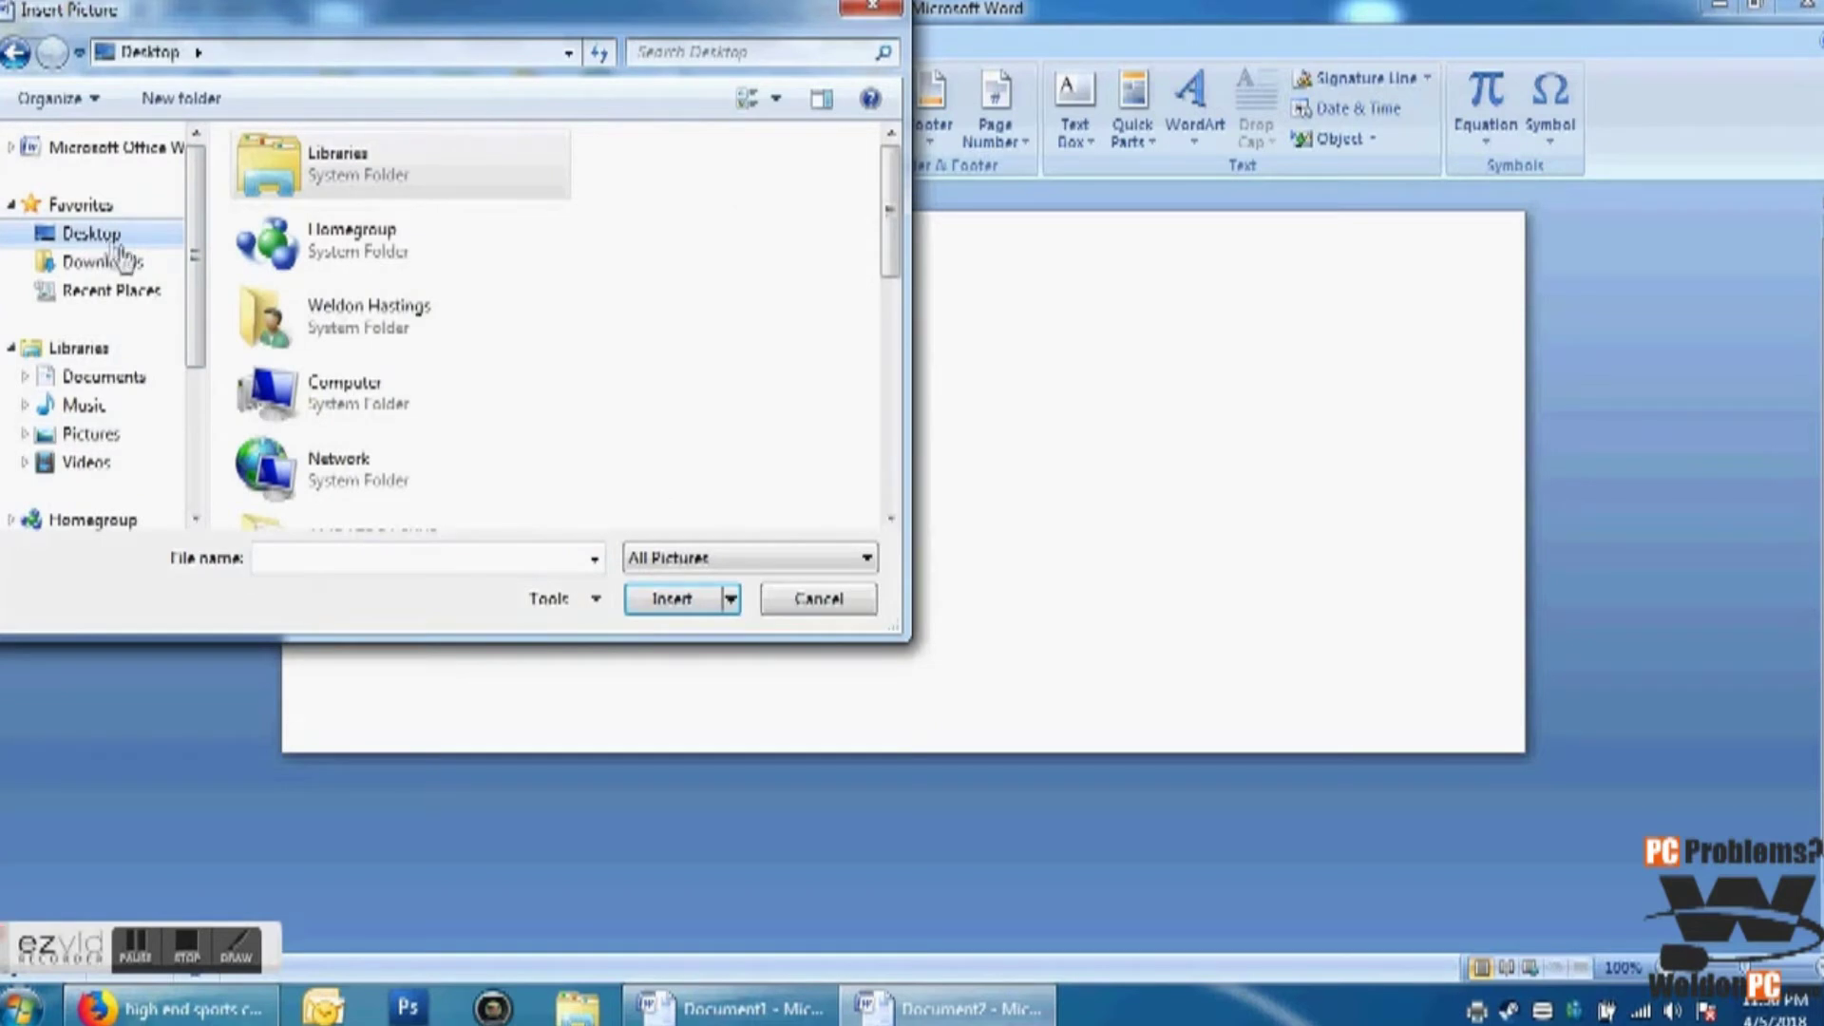
{"action": "double_click", "coordinate": [337, 322]}
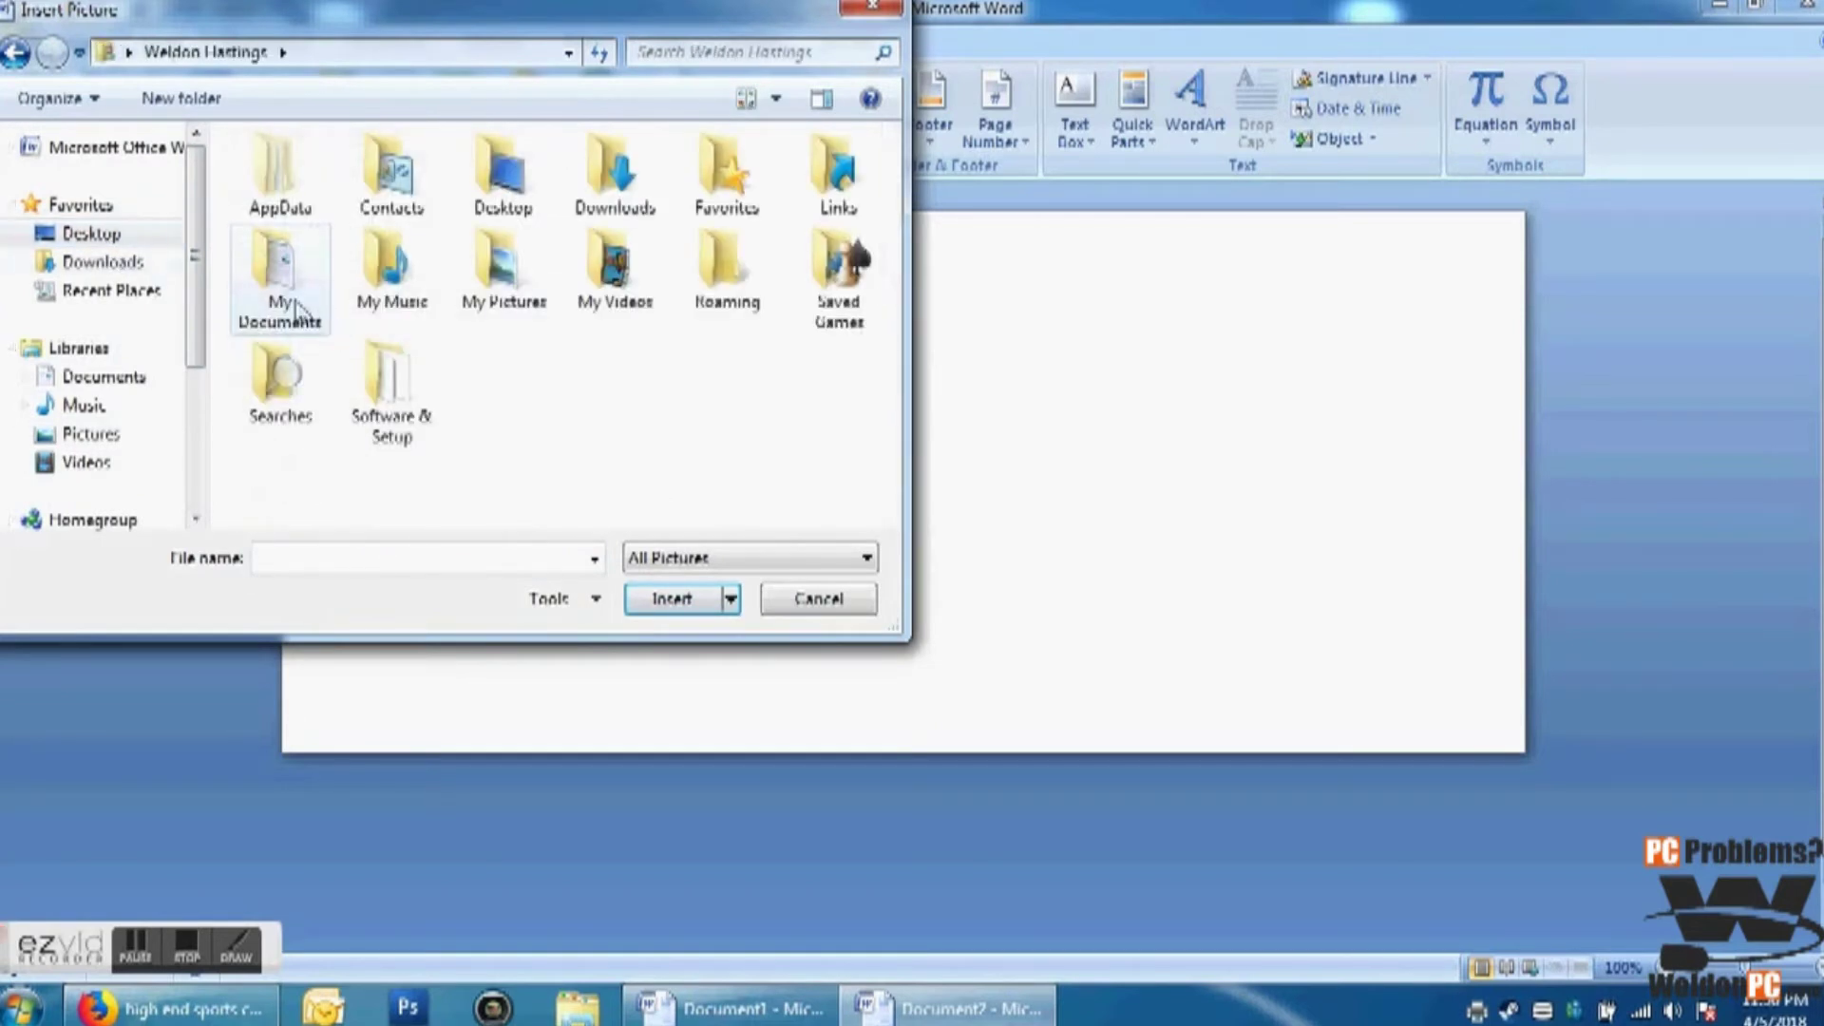
{"action": "double_click", "coordinate": [283, 306]}
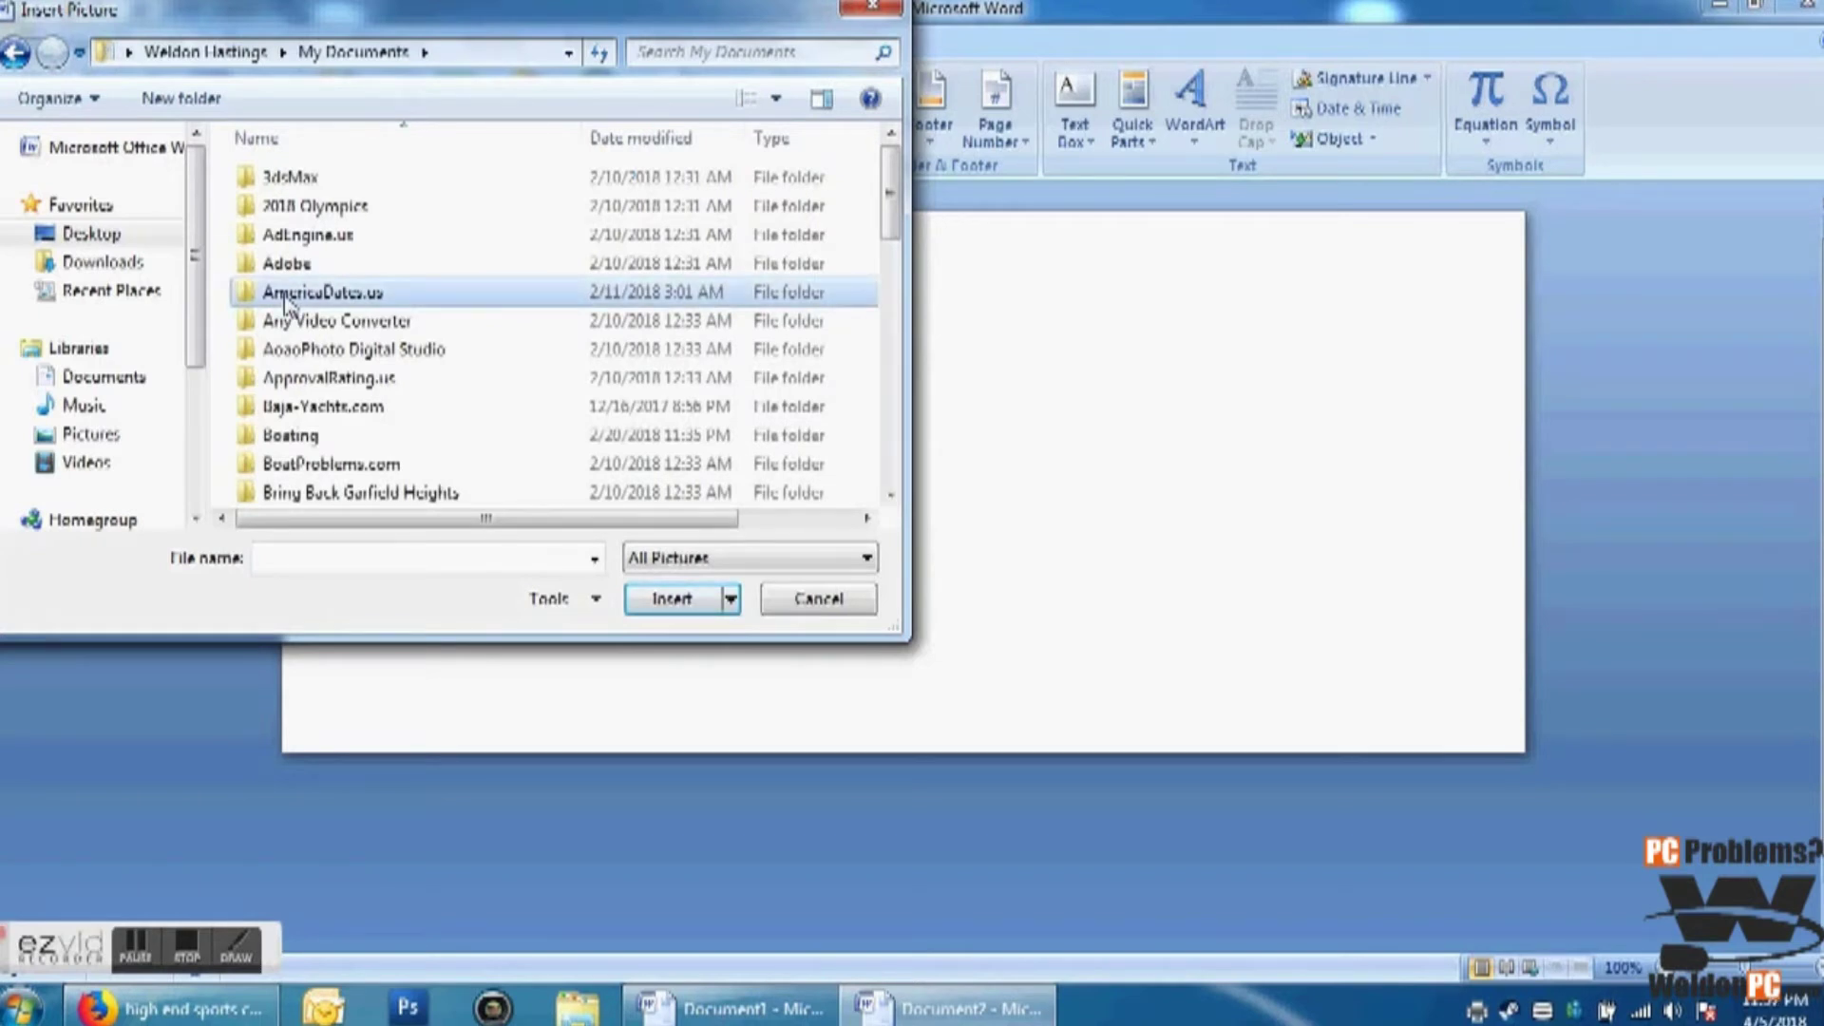
{"action": "scroll", "coordinate": [285, 304], "scroll_direction": "down", "scroll_amount": 10}
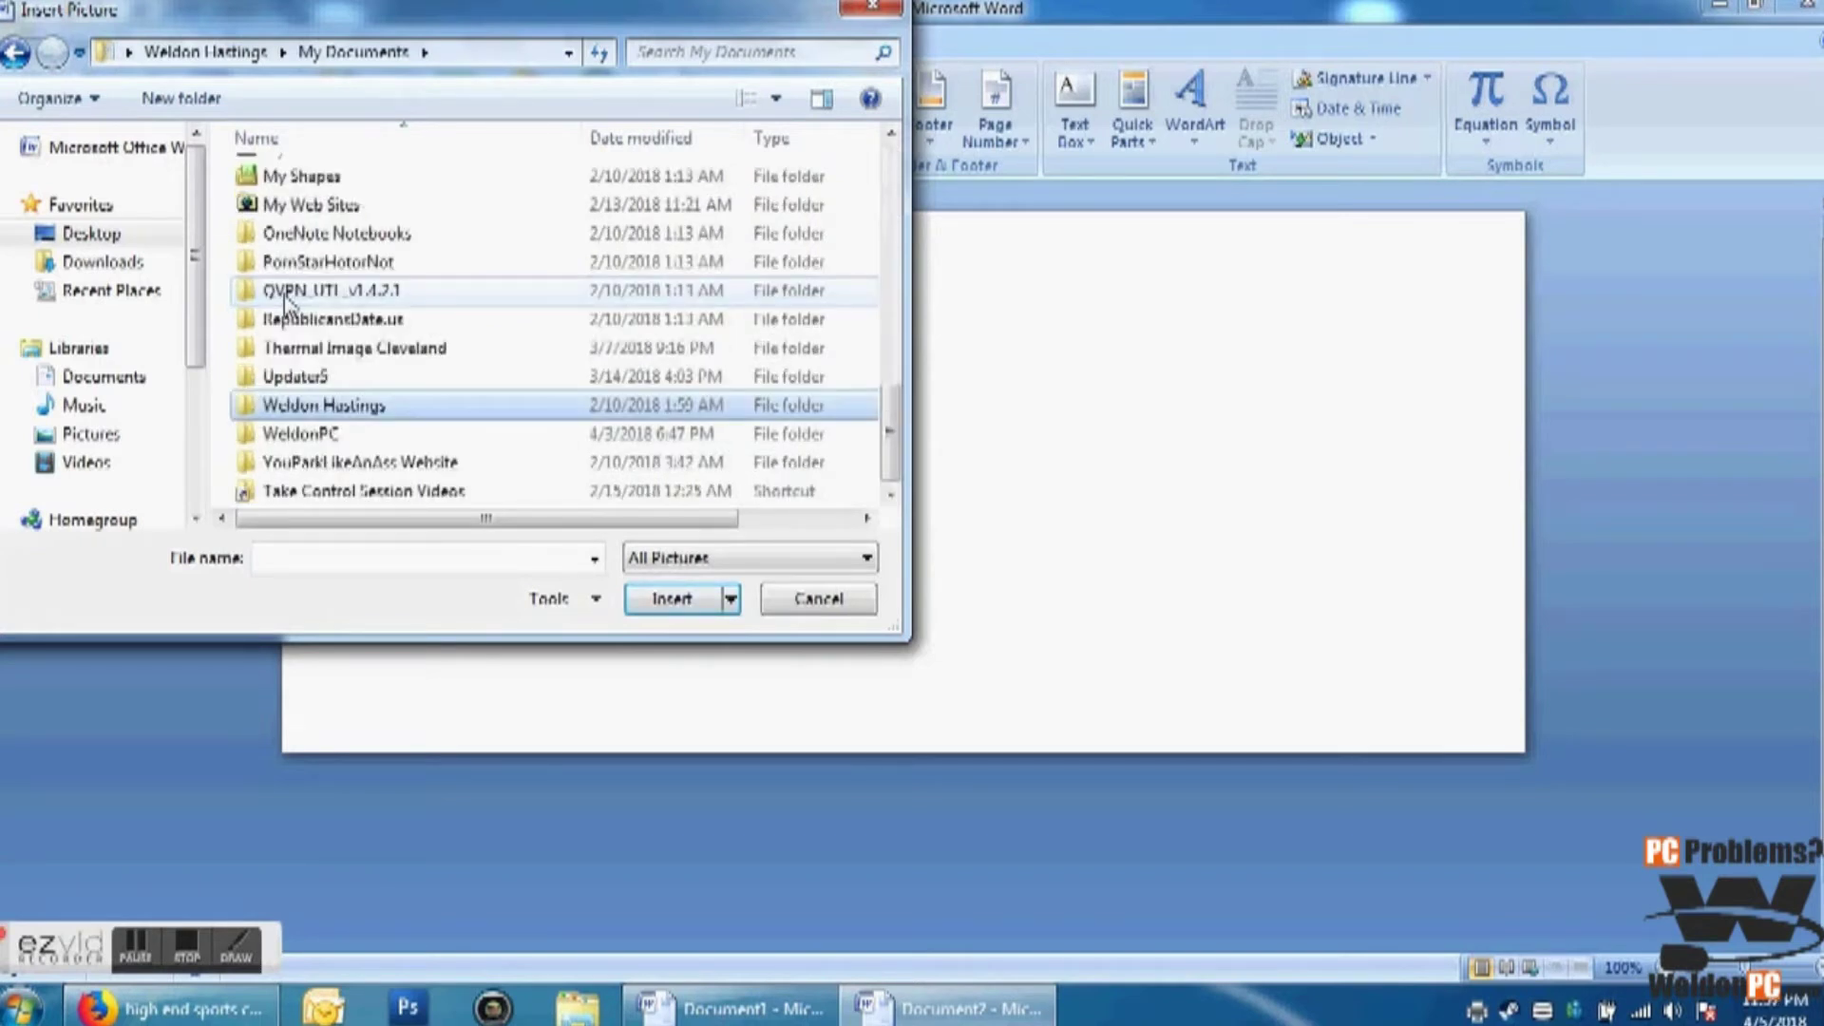
{"action": "double_click", "coordinate": [331, 437]}
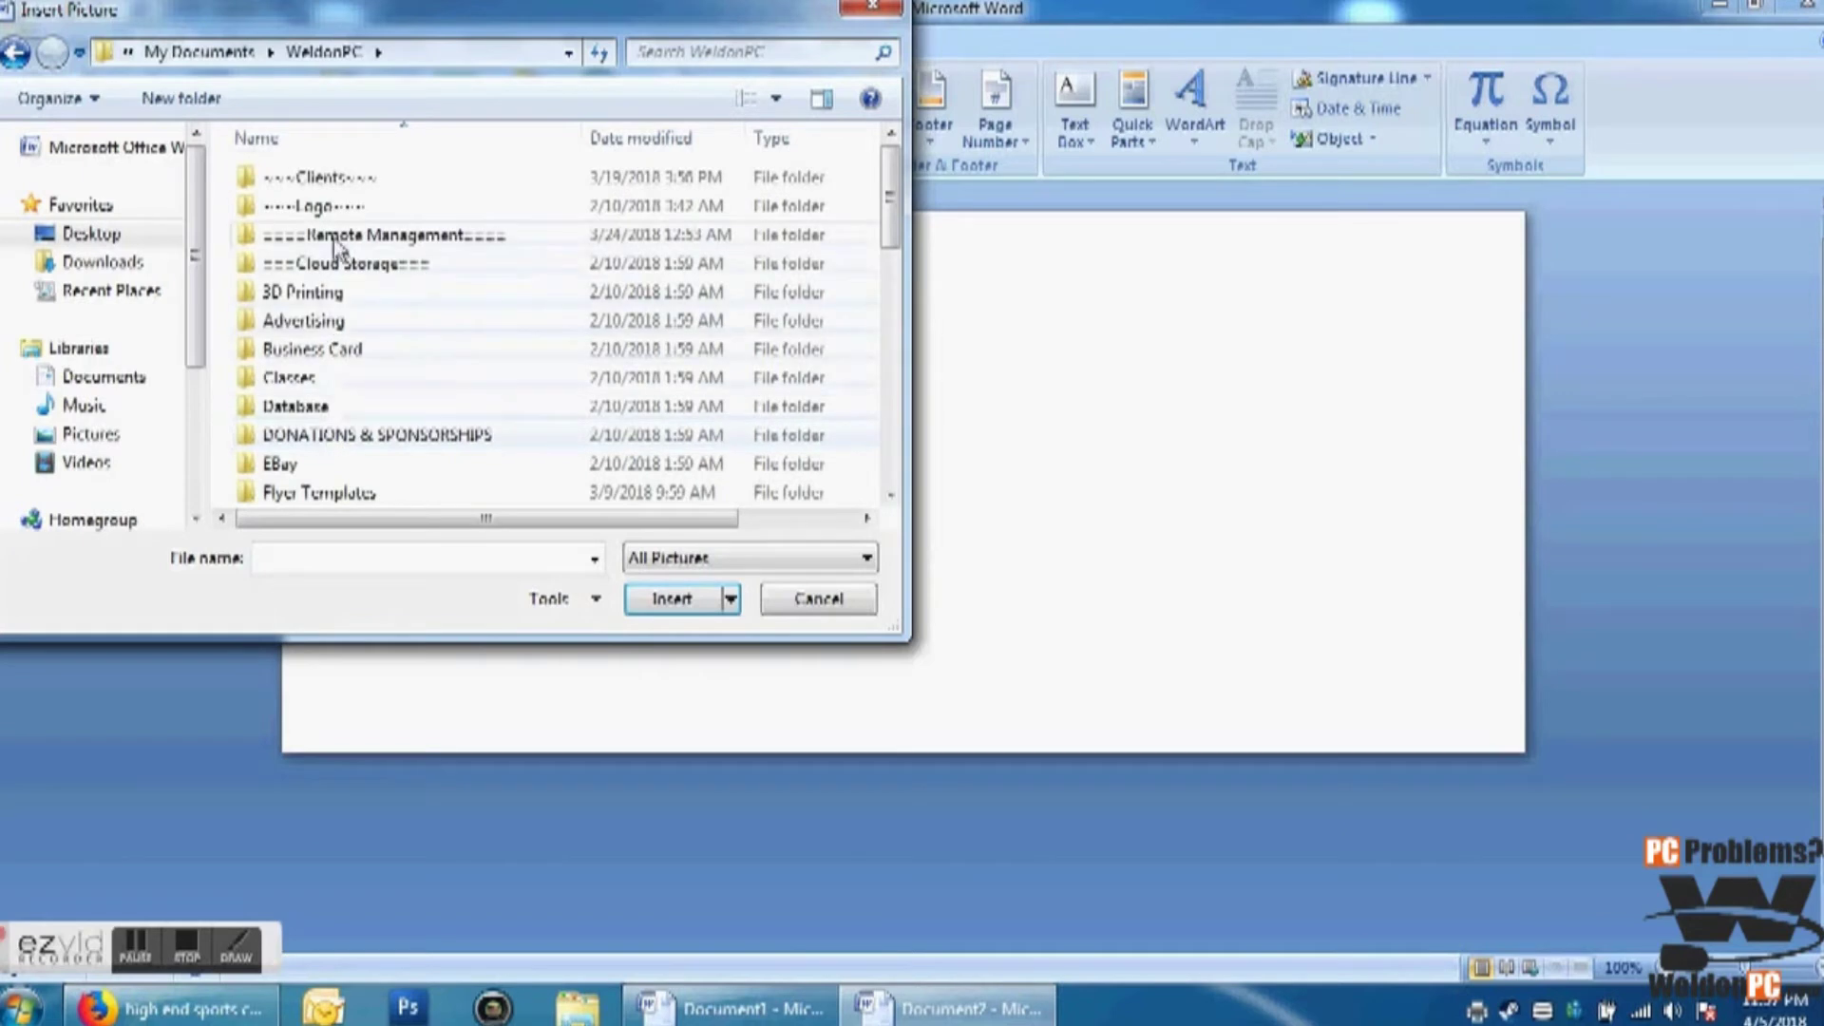
{"action": "left_click", "coordinate": [366, 214]}
{"action": "double_click", "coordinate": [368, 211]}
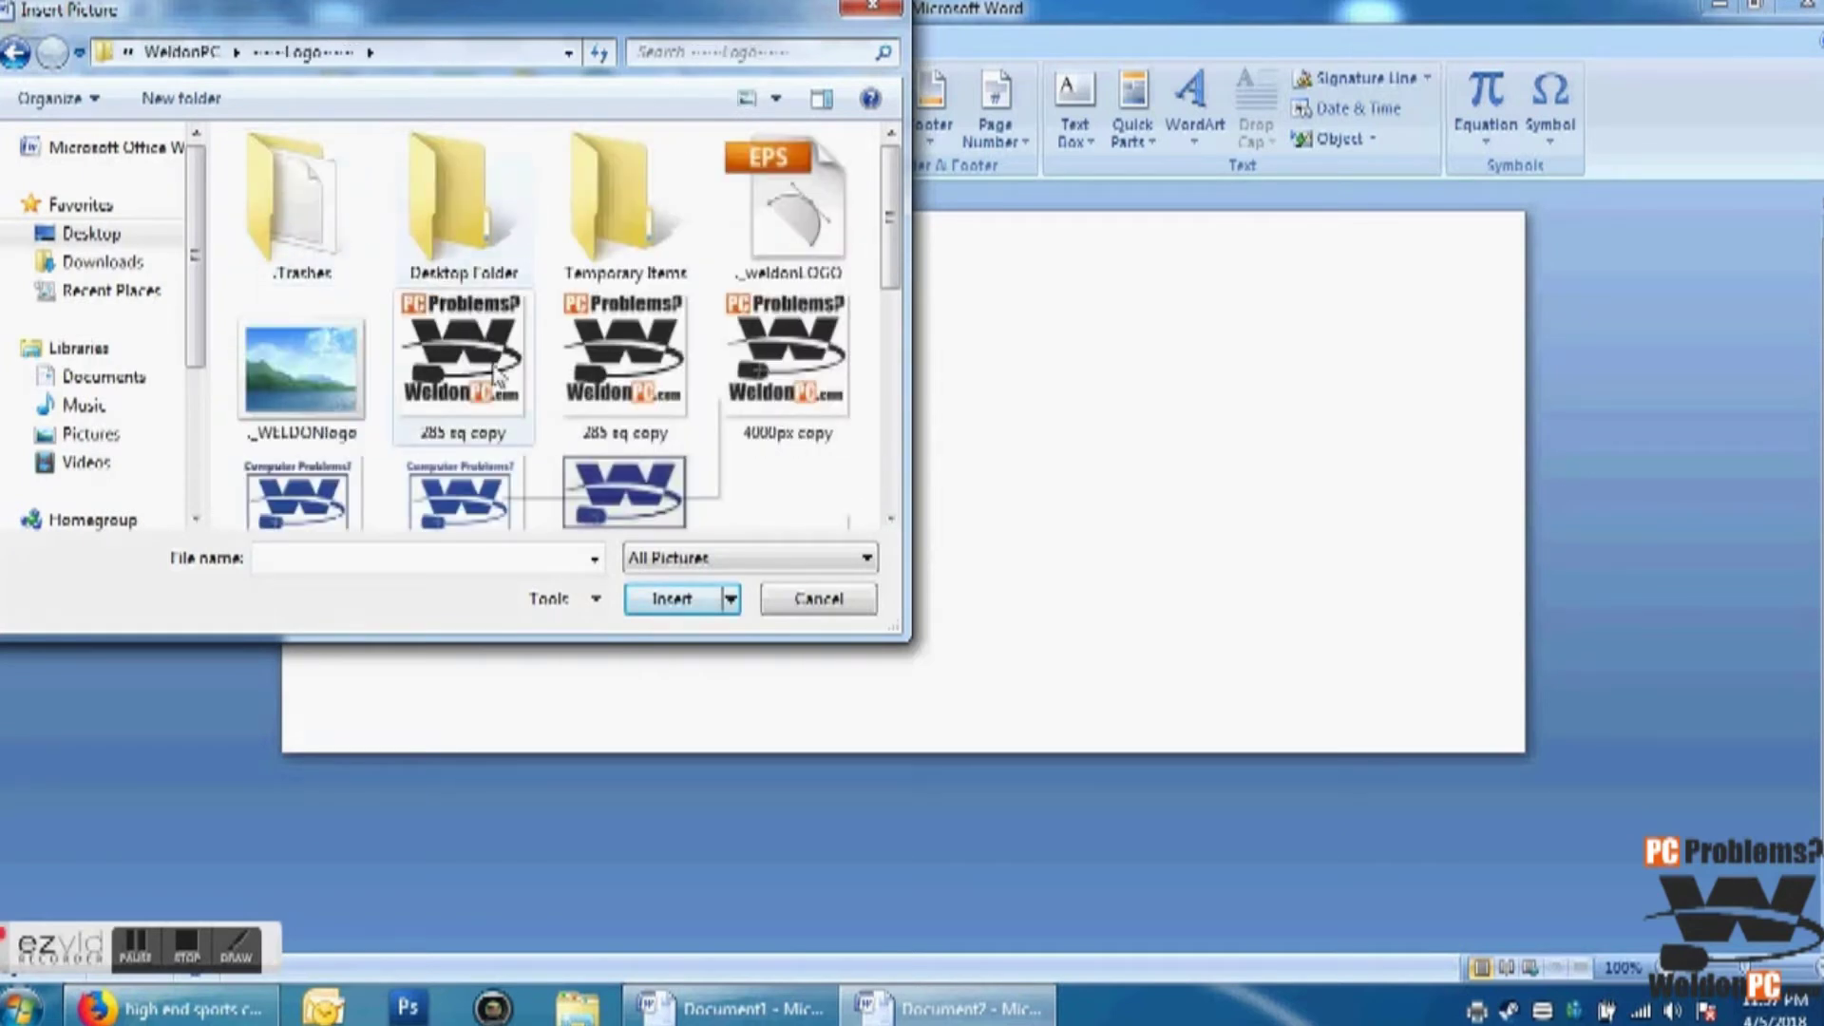
{"action": "left_click", "coordinate": [633, 357]}
{"action": "double_click", "coordinate": [634, 358]}
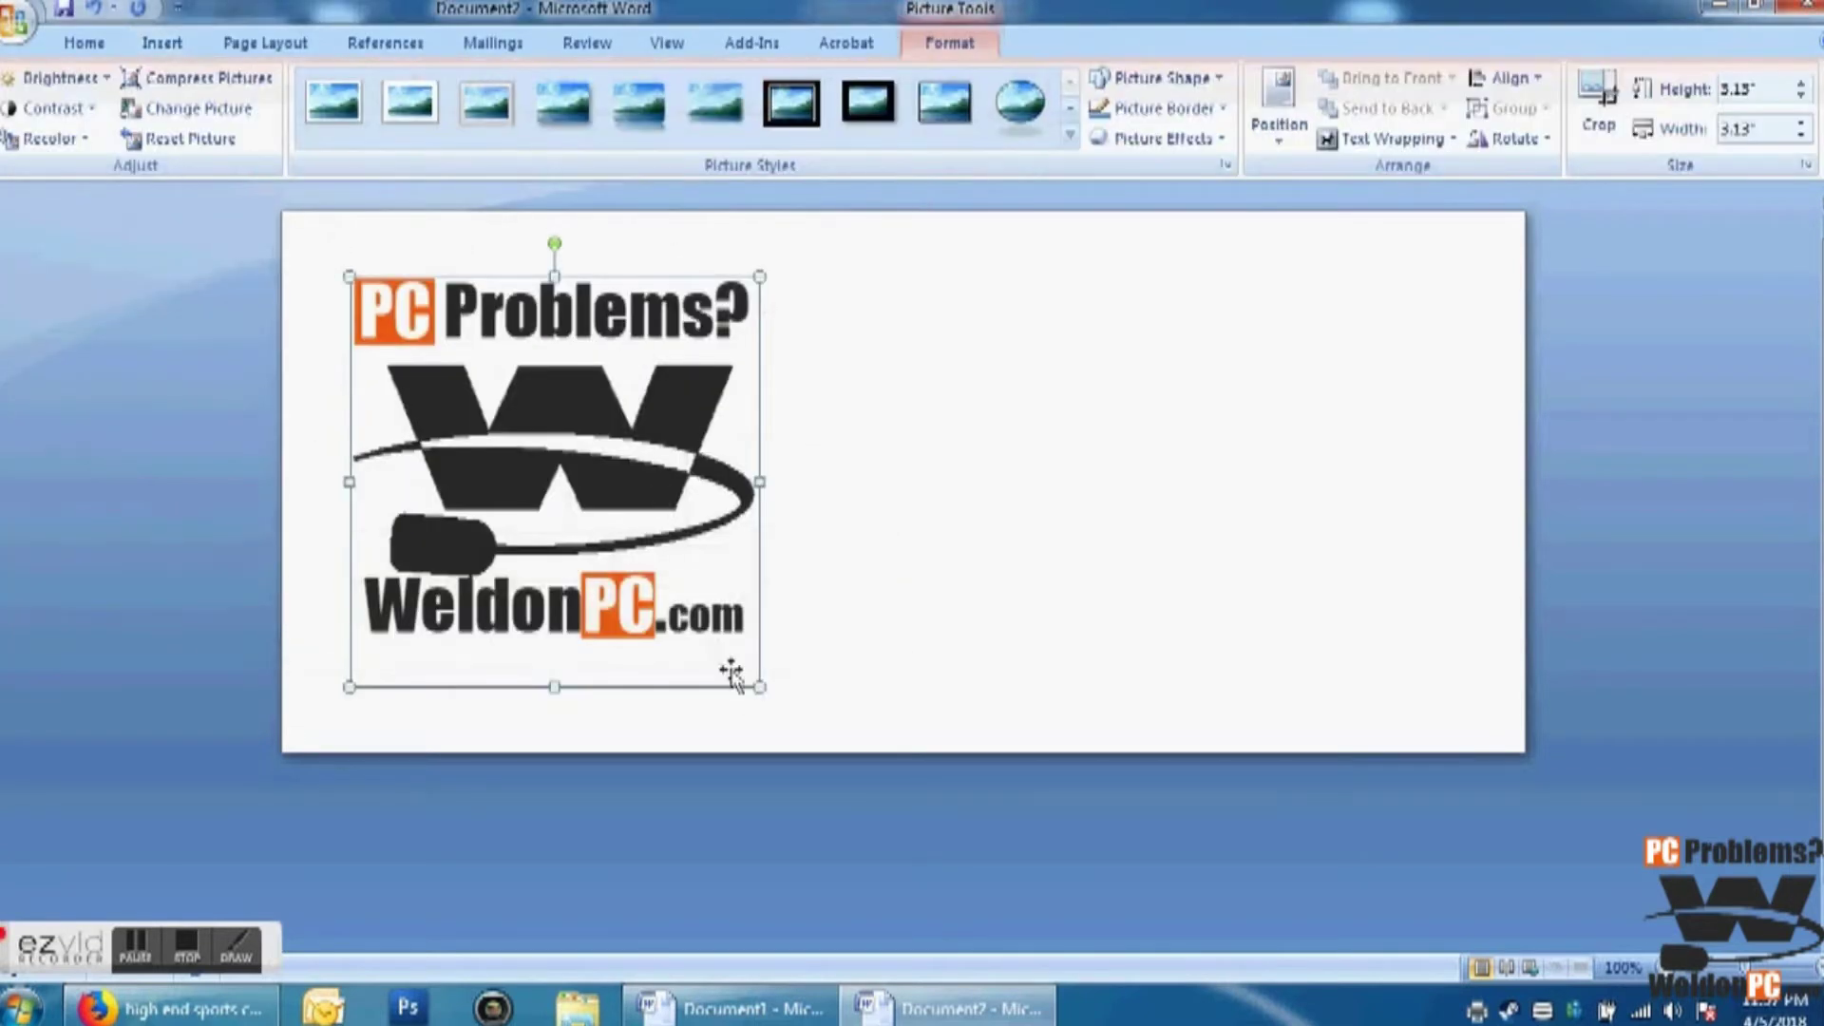
{"action": "left_click_drag", "start_coordinate": [760, 688], "coordinate": [460, 378]}
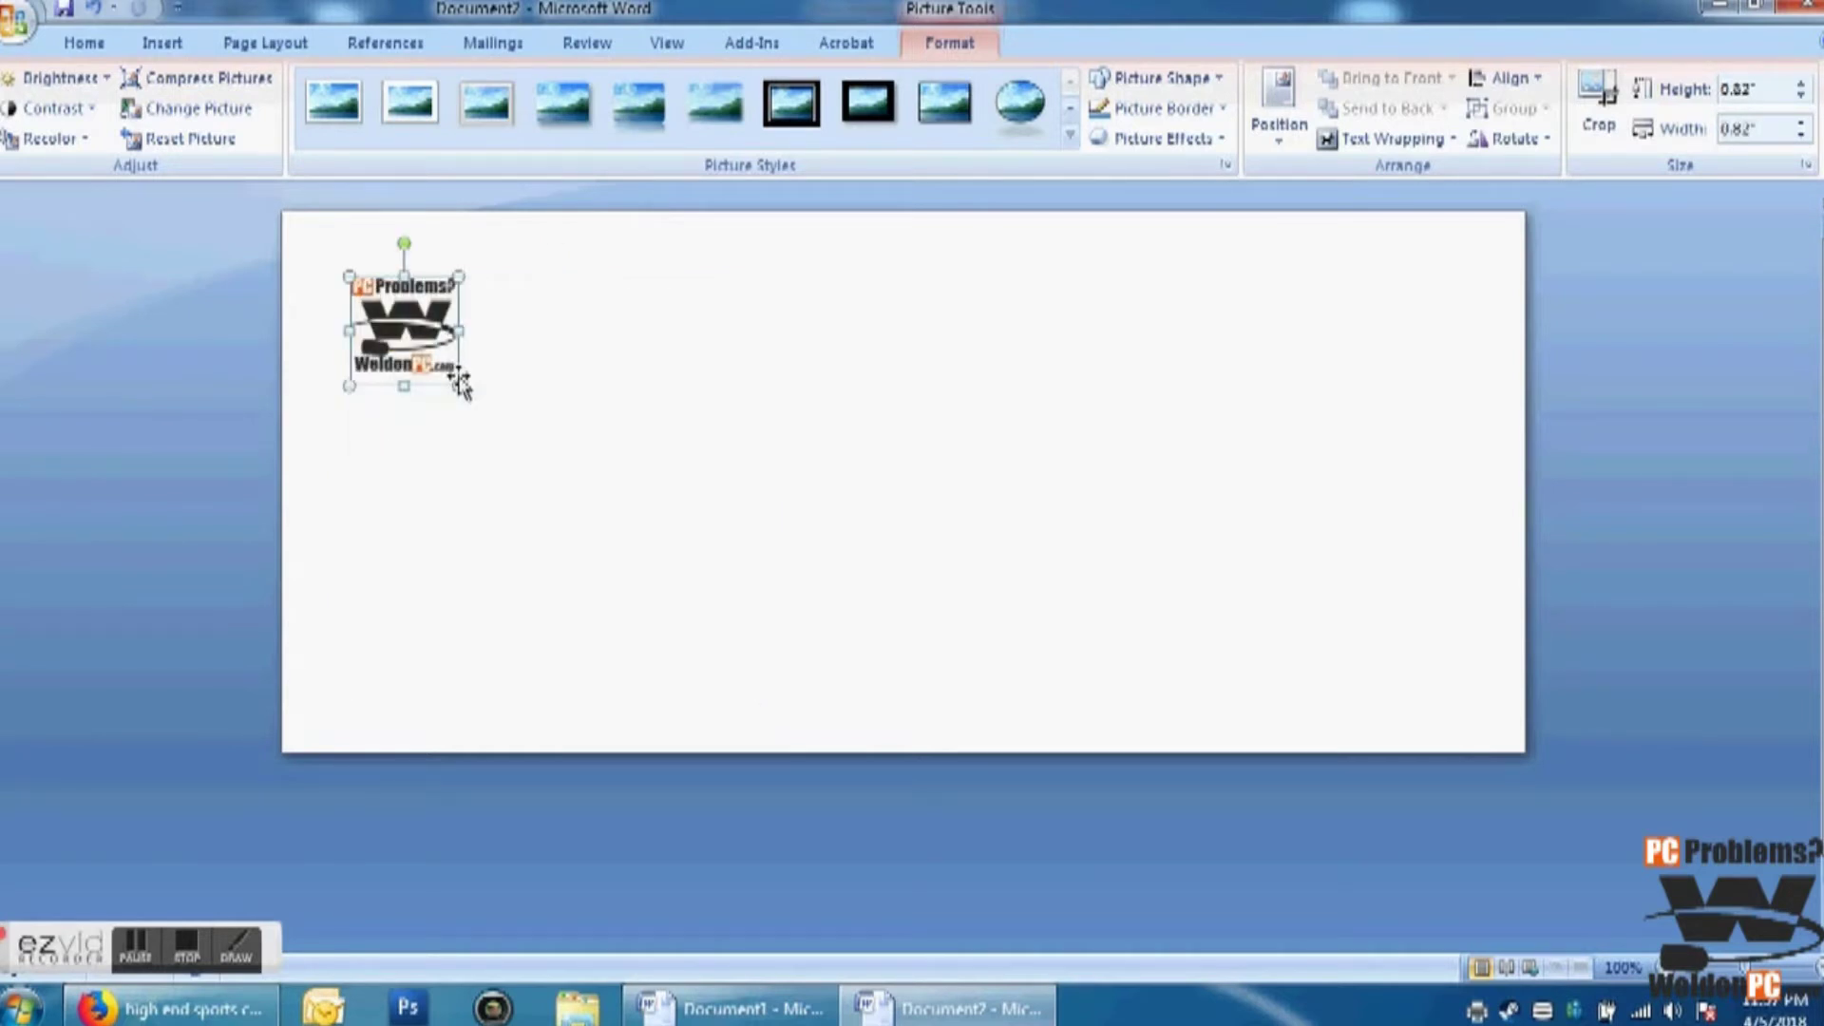
{"action": "left_click", "coordinate": [491, 354]}
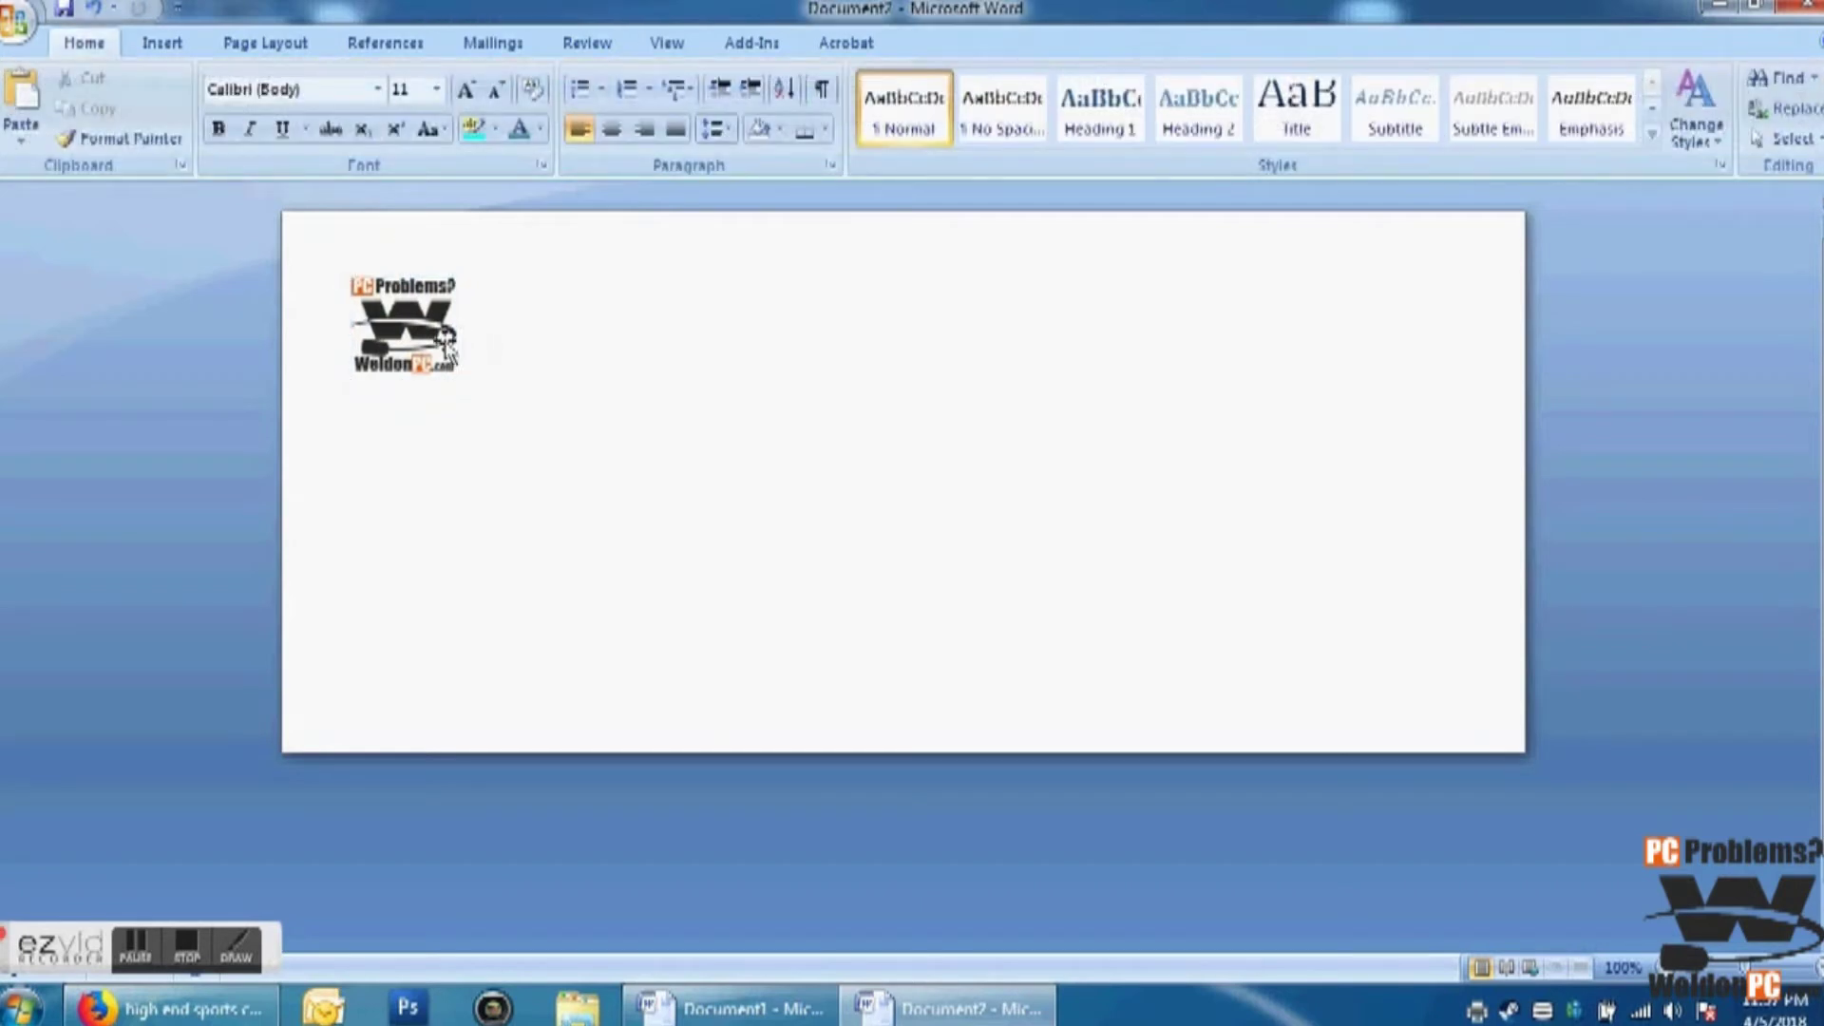
{"action": "double_click", "coordinate": [449, 309]}
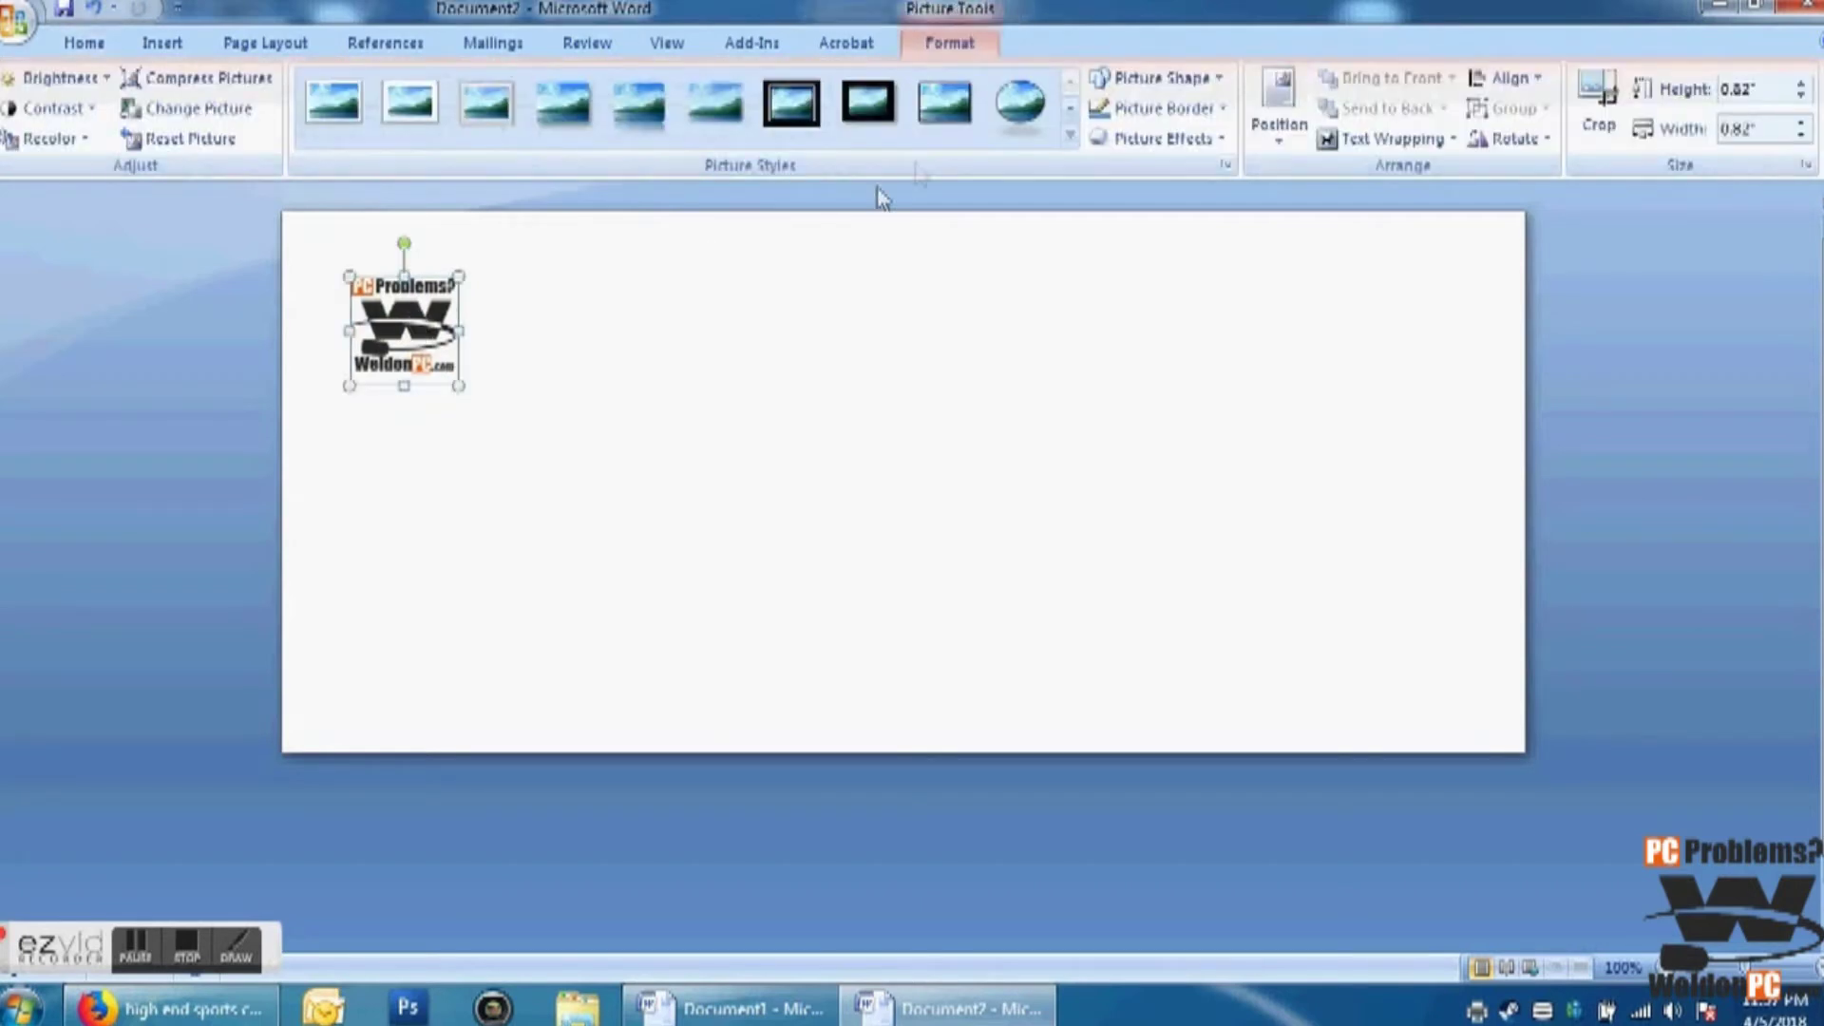
{"action": "left_click", "coordinate": [1401, 141]}
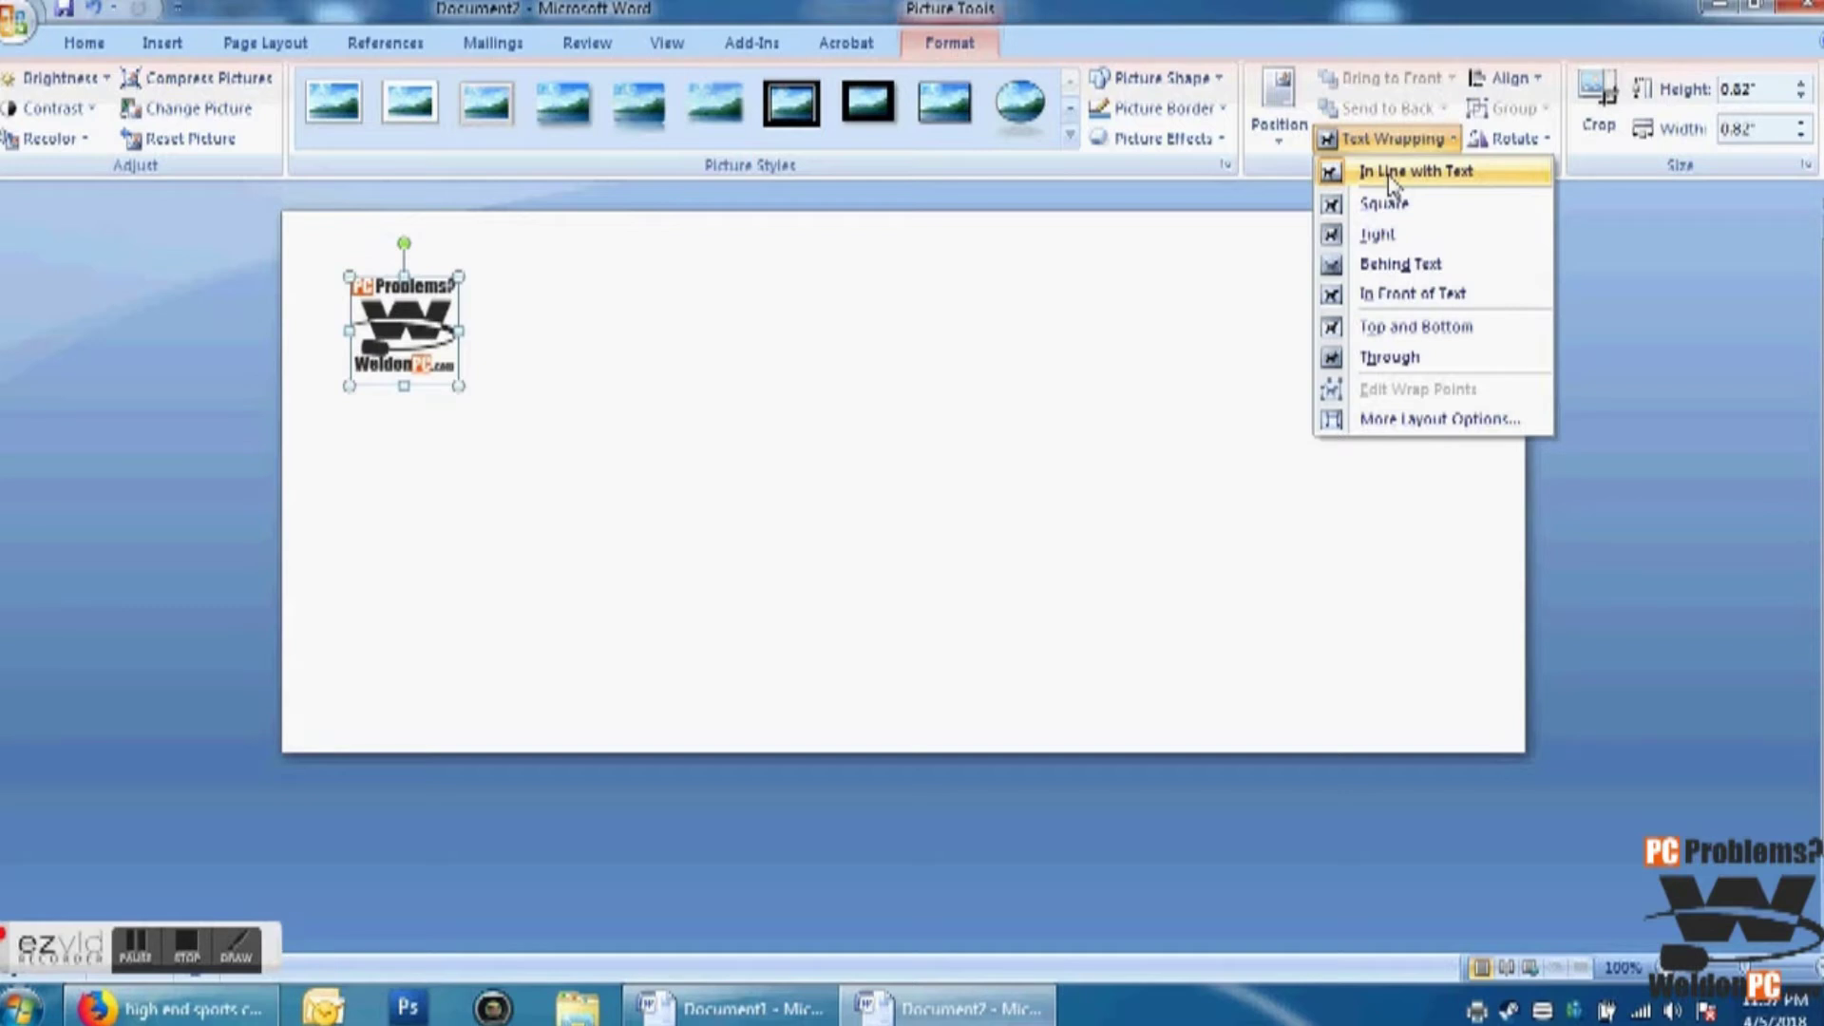
{"action": "key", "text": "Escape"}
Step: Enter the company's return address on two lines below the logo, street first and then city, state and ZIP
{"action": "left_click", "coordinate": [514, 389]}
{"action": "key", "text": "Return"}
{"action": "type", "text": "582"}
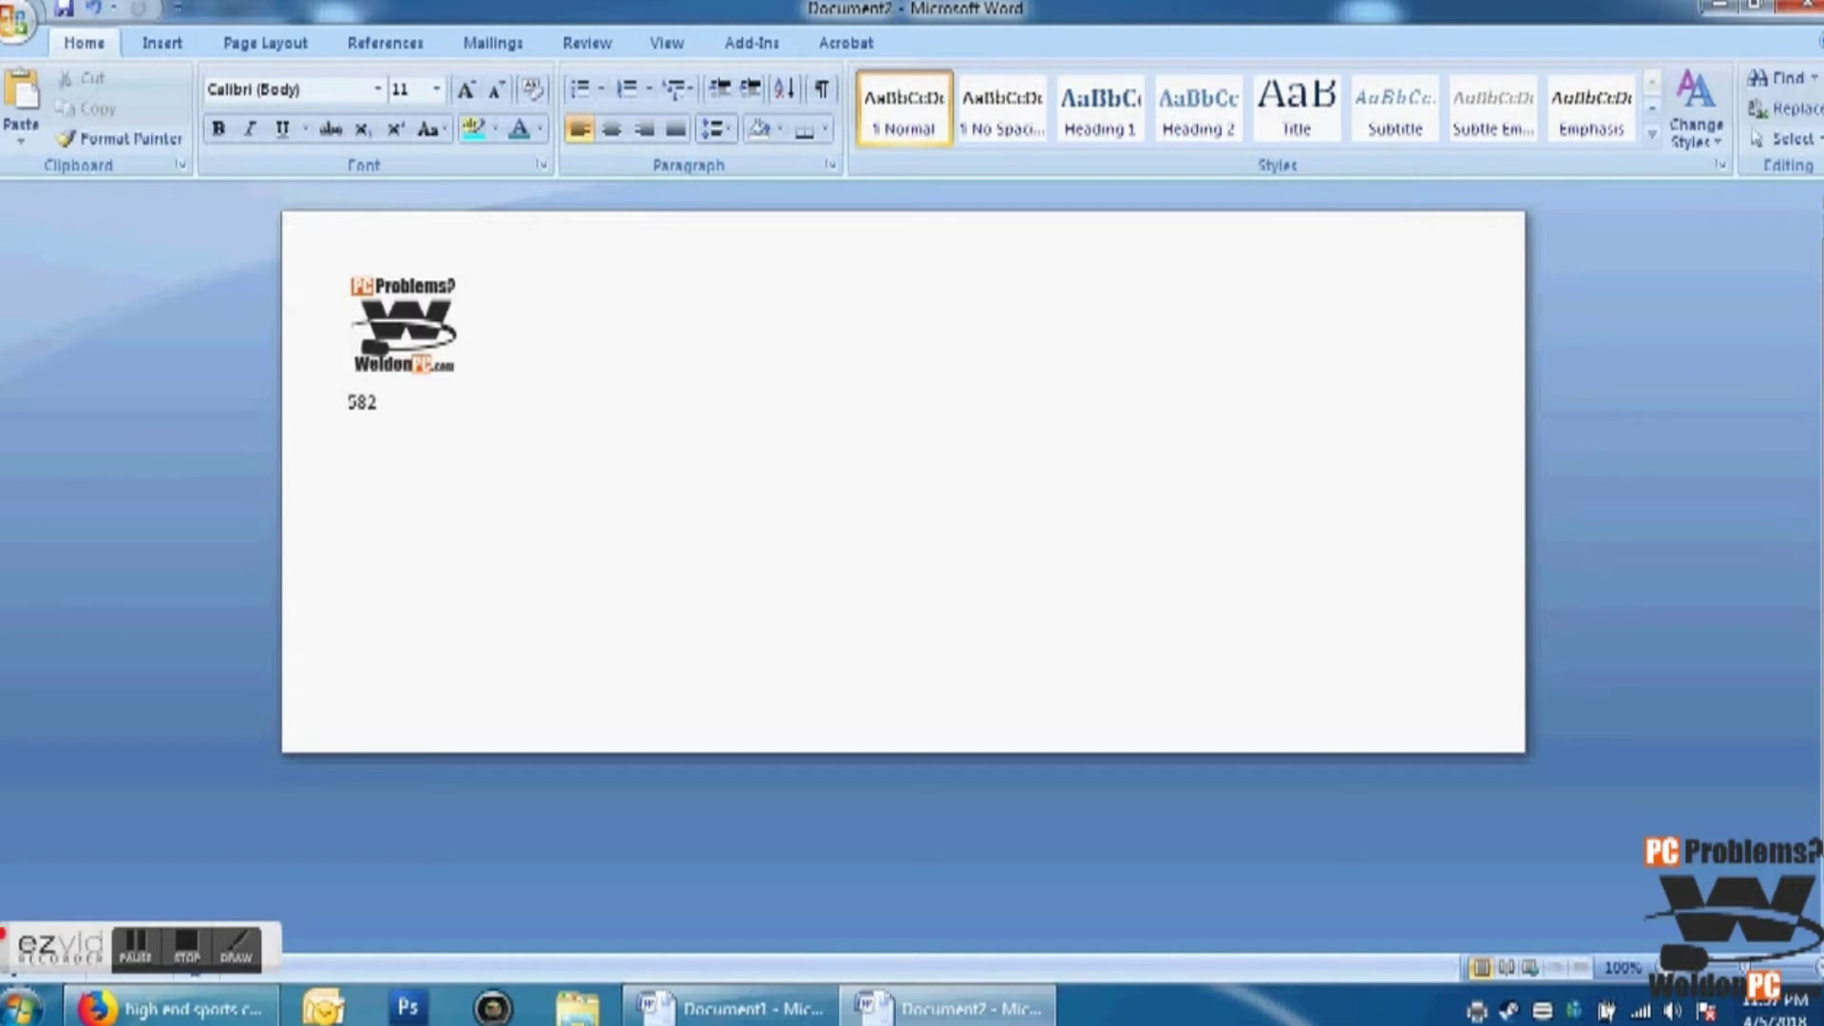
{"action": "type", "text": "9 Turney Road"}
{"action": "key", "text": "Return"}
{"action": "type", "text": "Garfield Heights, Ohio 44125"}
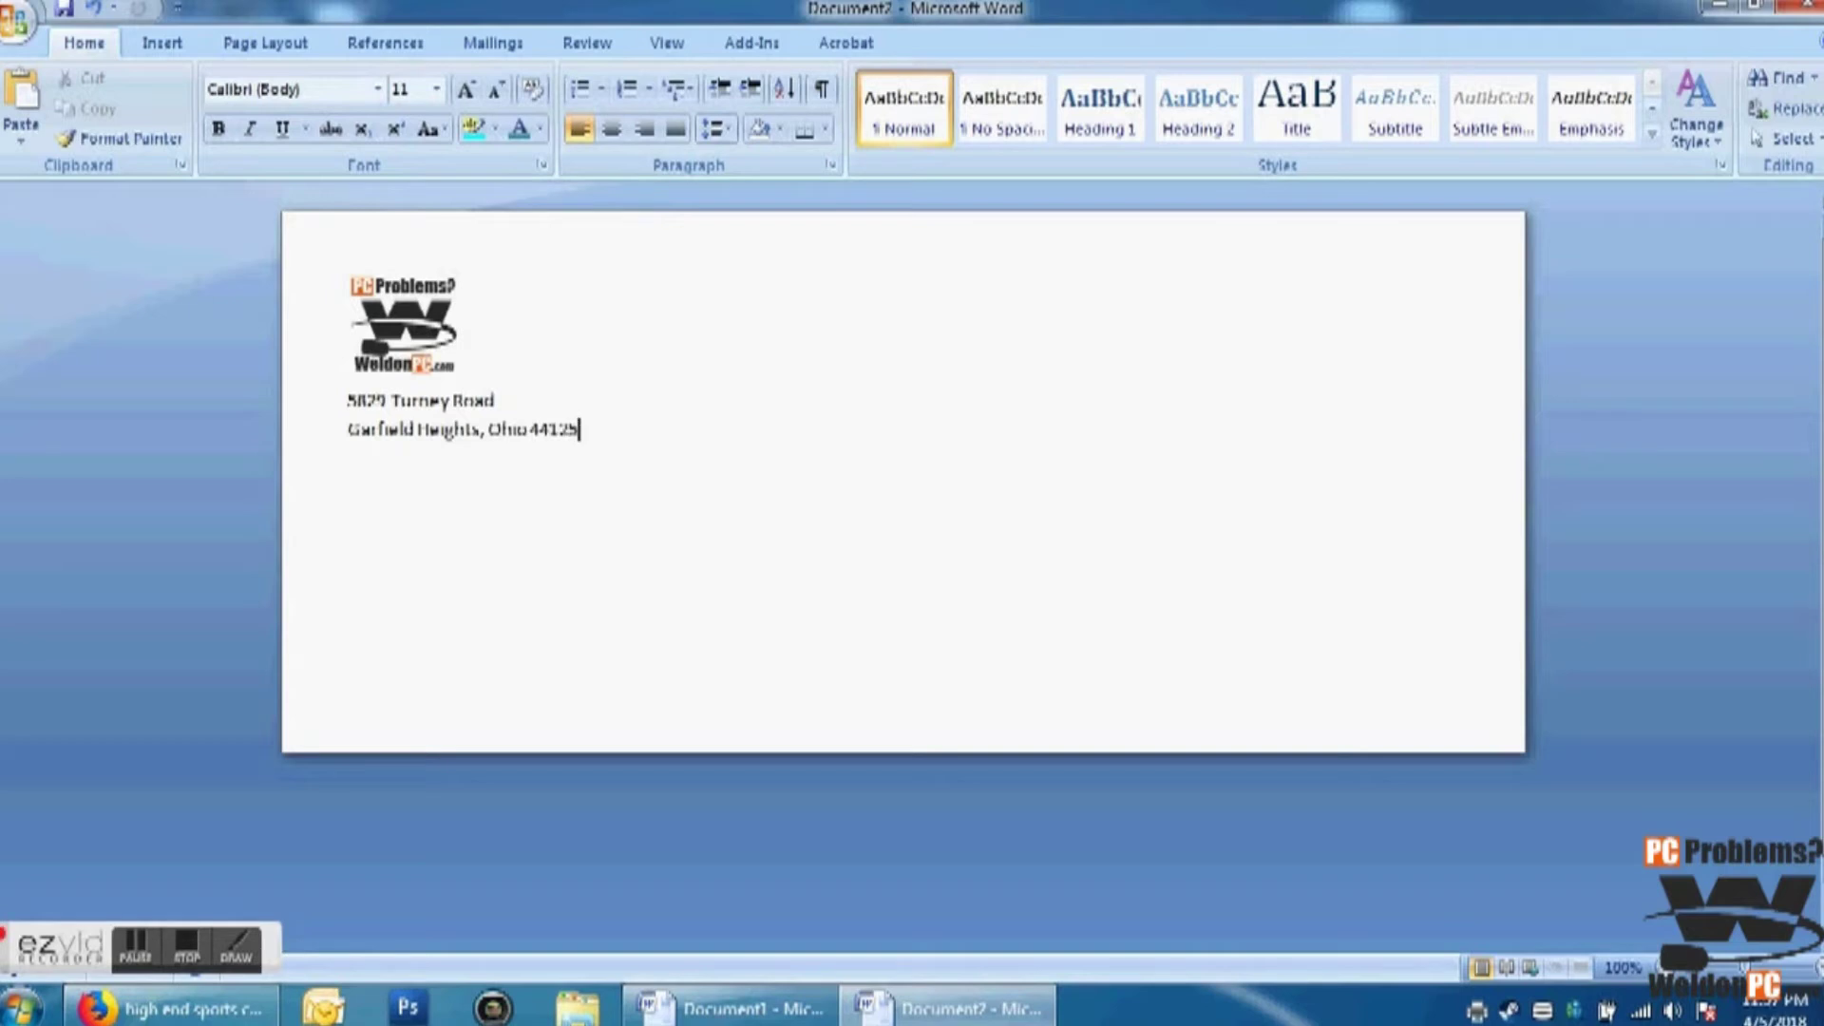
Step: Set the logo's text wrapping to In Front of Text
{"action": "left_click", "coordinate": [399, 314]}
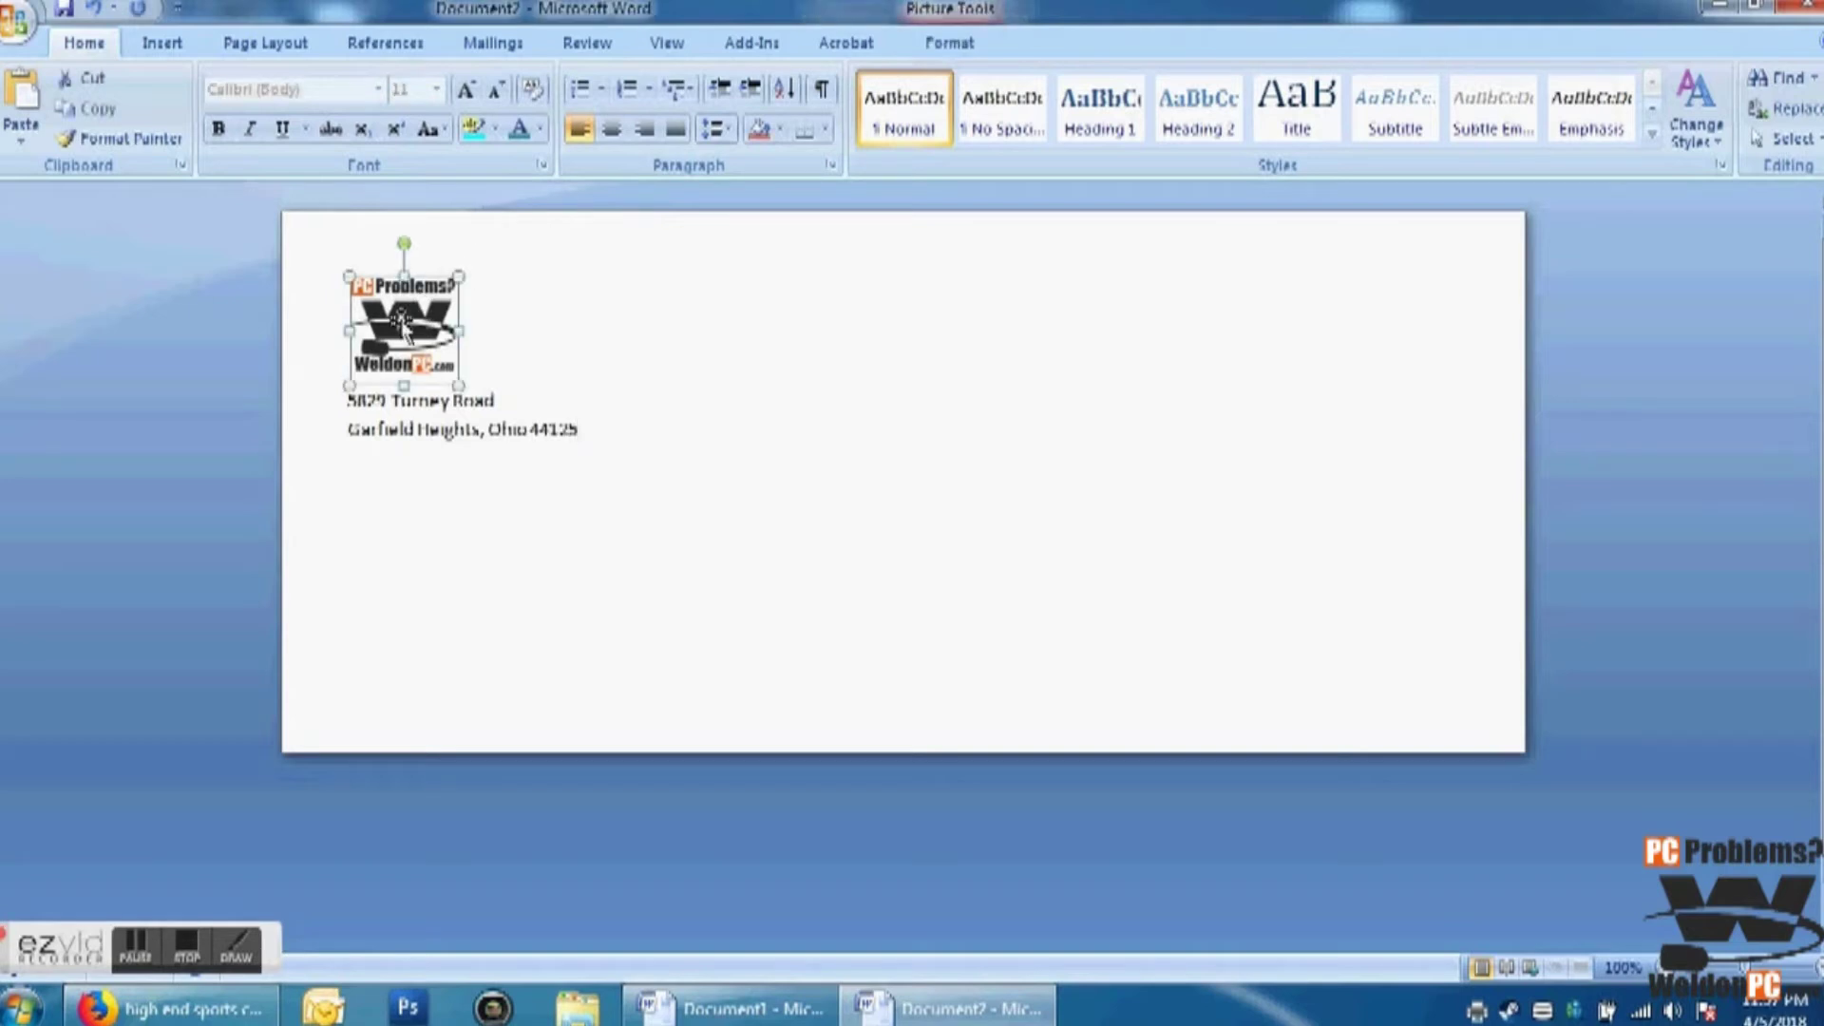
{"action": "left_click", "coordinate": [950, 43]}
{"action": "left_click", "coordinate": [1380, 142]}
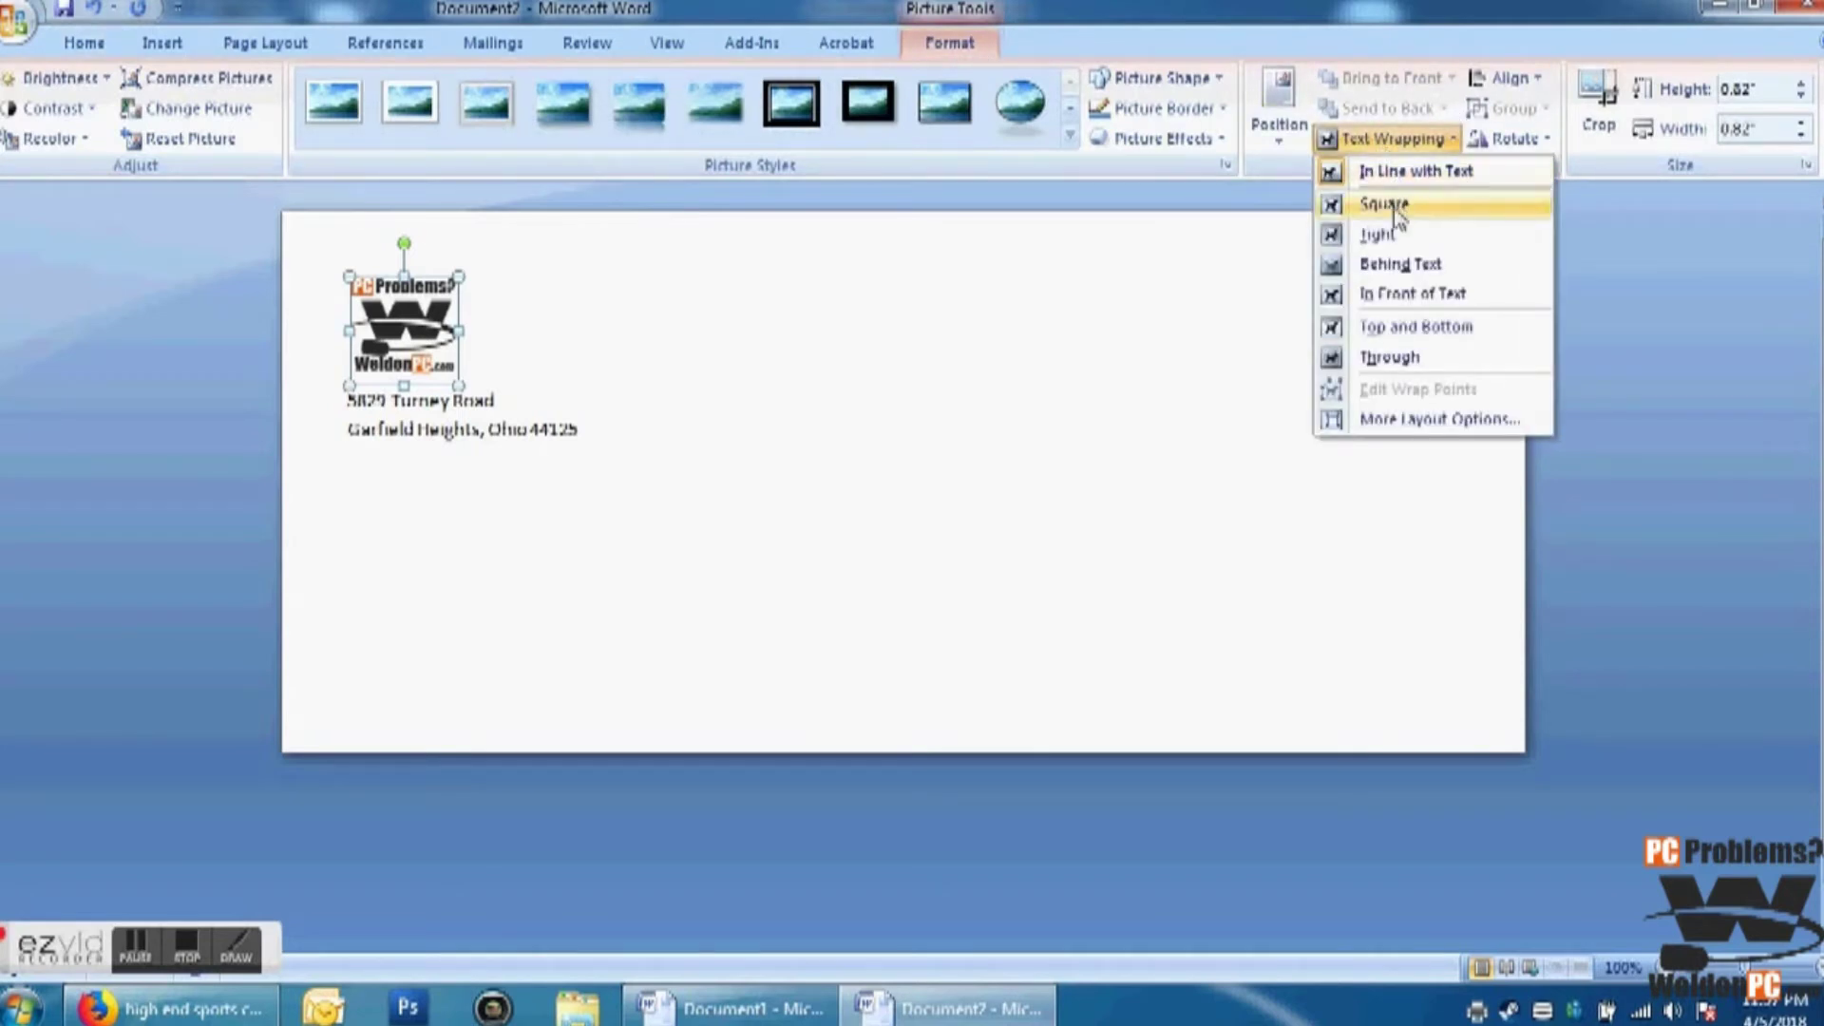
{"action": "left_click", "coordinate": [1406, 295]}
Step: Add a blank line above the return address and position the logo directly above it, aligned with the address's left edge
{"action": "left_click", "coordinate": [540, 296]}
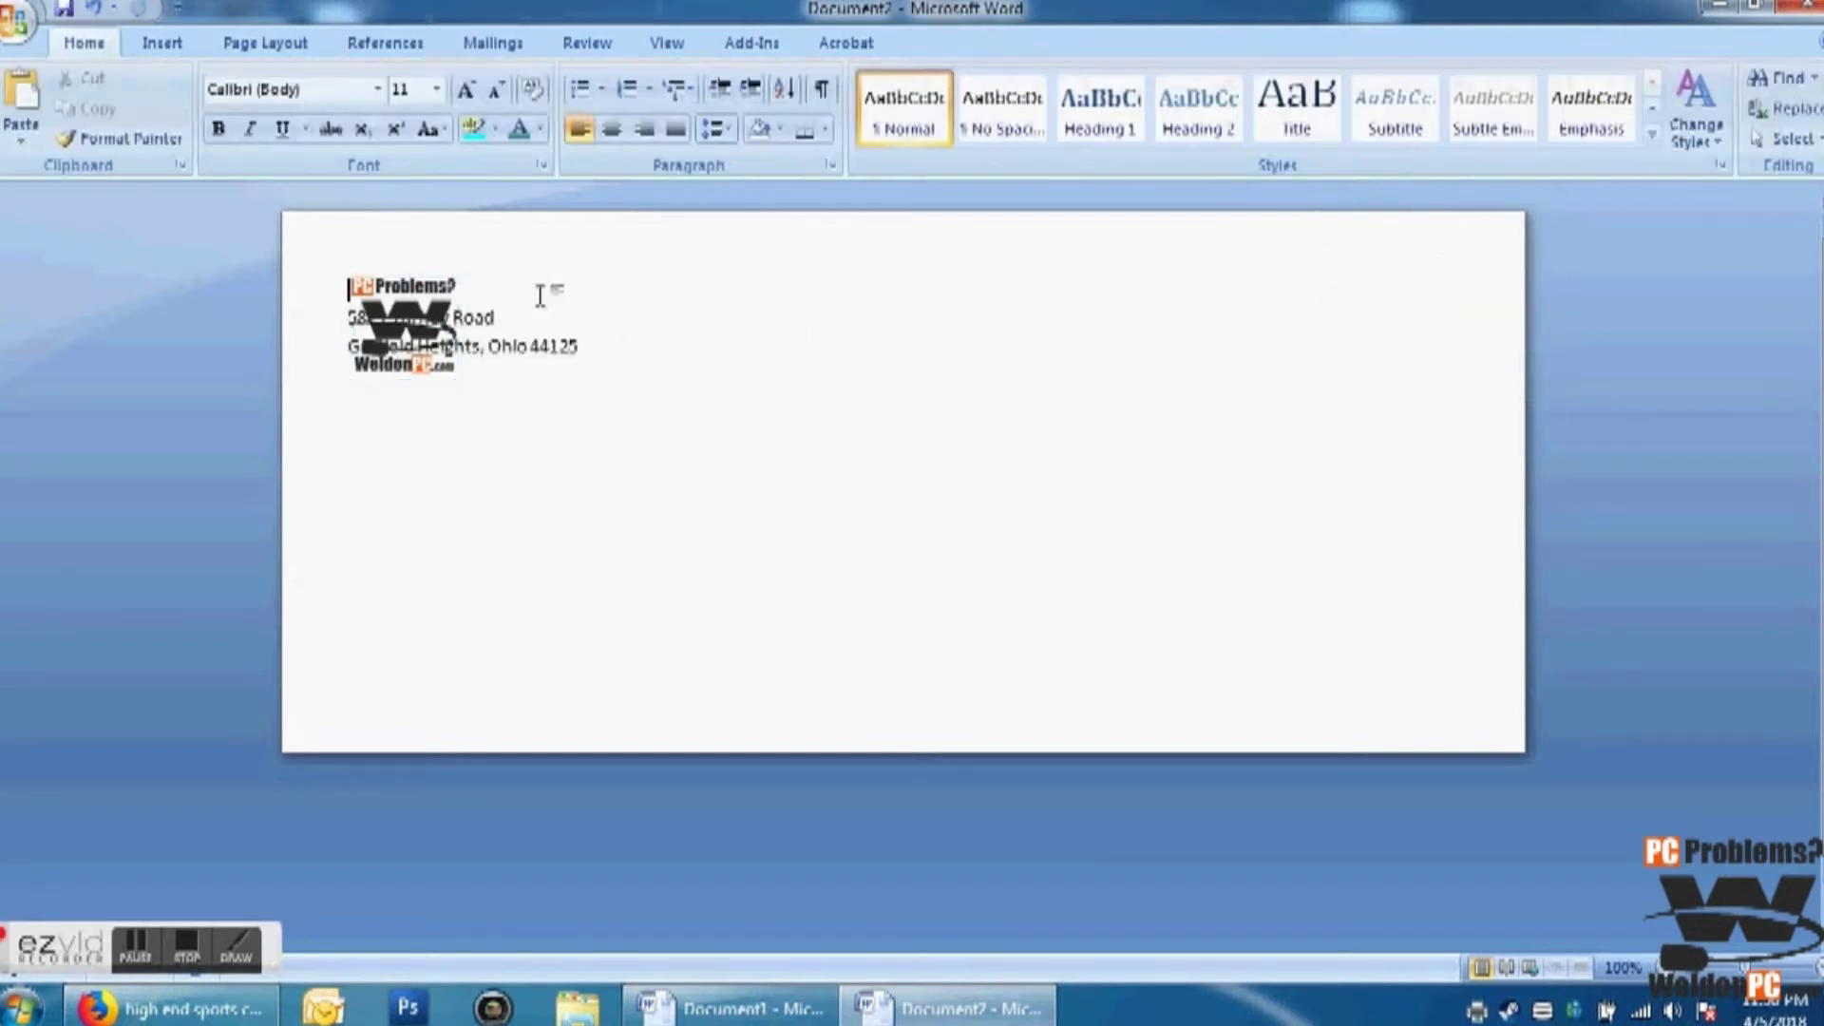
{"action": "key", "text": "Return"}
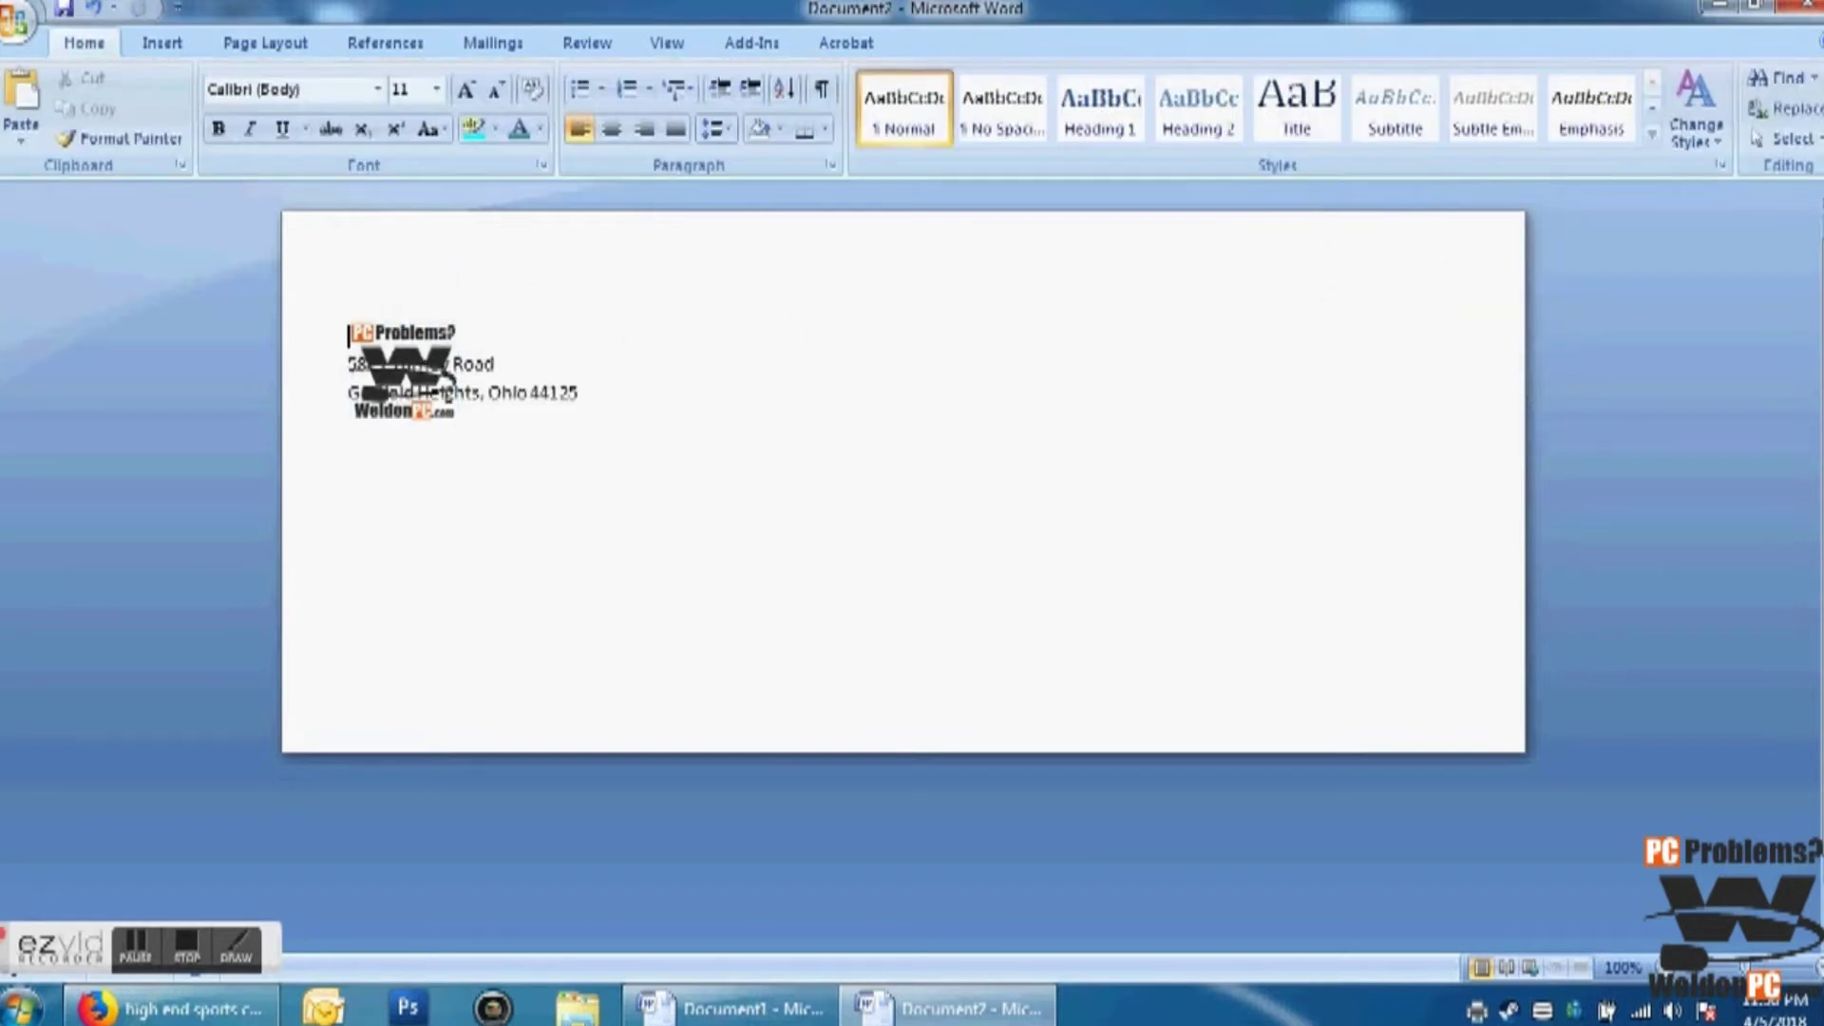
{"action": "mouse_move", "coordinate": [421, 347]}
{"action": "left_mouse_down"}
{"action": "mouse_move", "coordinate": [432, 257]}
{"action": "mouse_move", "coordinate": [406, 285]}
{"action": "mouse_move", "coordinate": [419, 316]}
{"action": "left_mouse_up"}
{"action": "left_click", "coordinate": [663, 452]}
{"action": "left_click", "coordinate": [427, 316]}
{"action": "key", "text": "Left"}
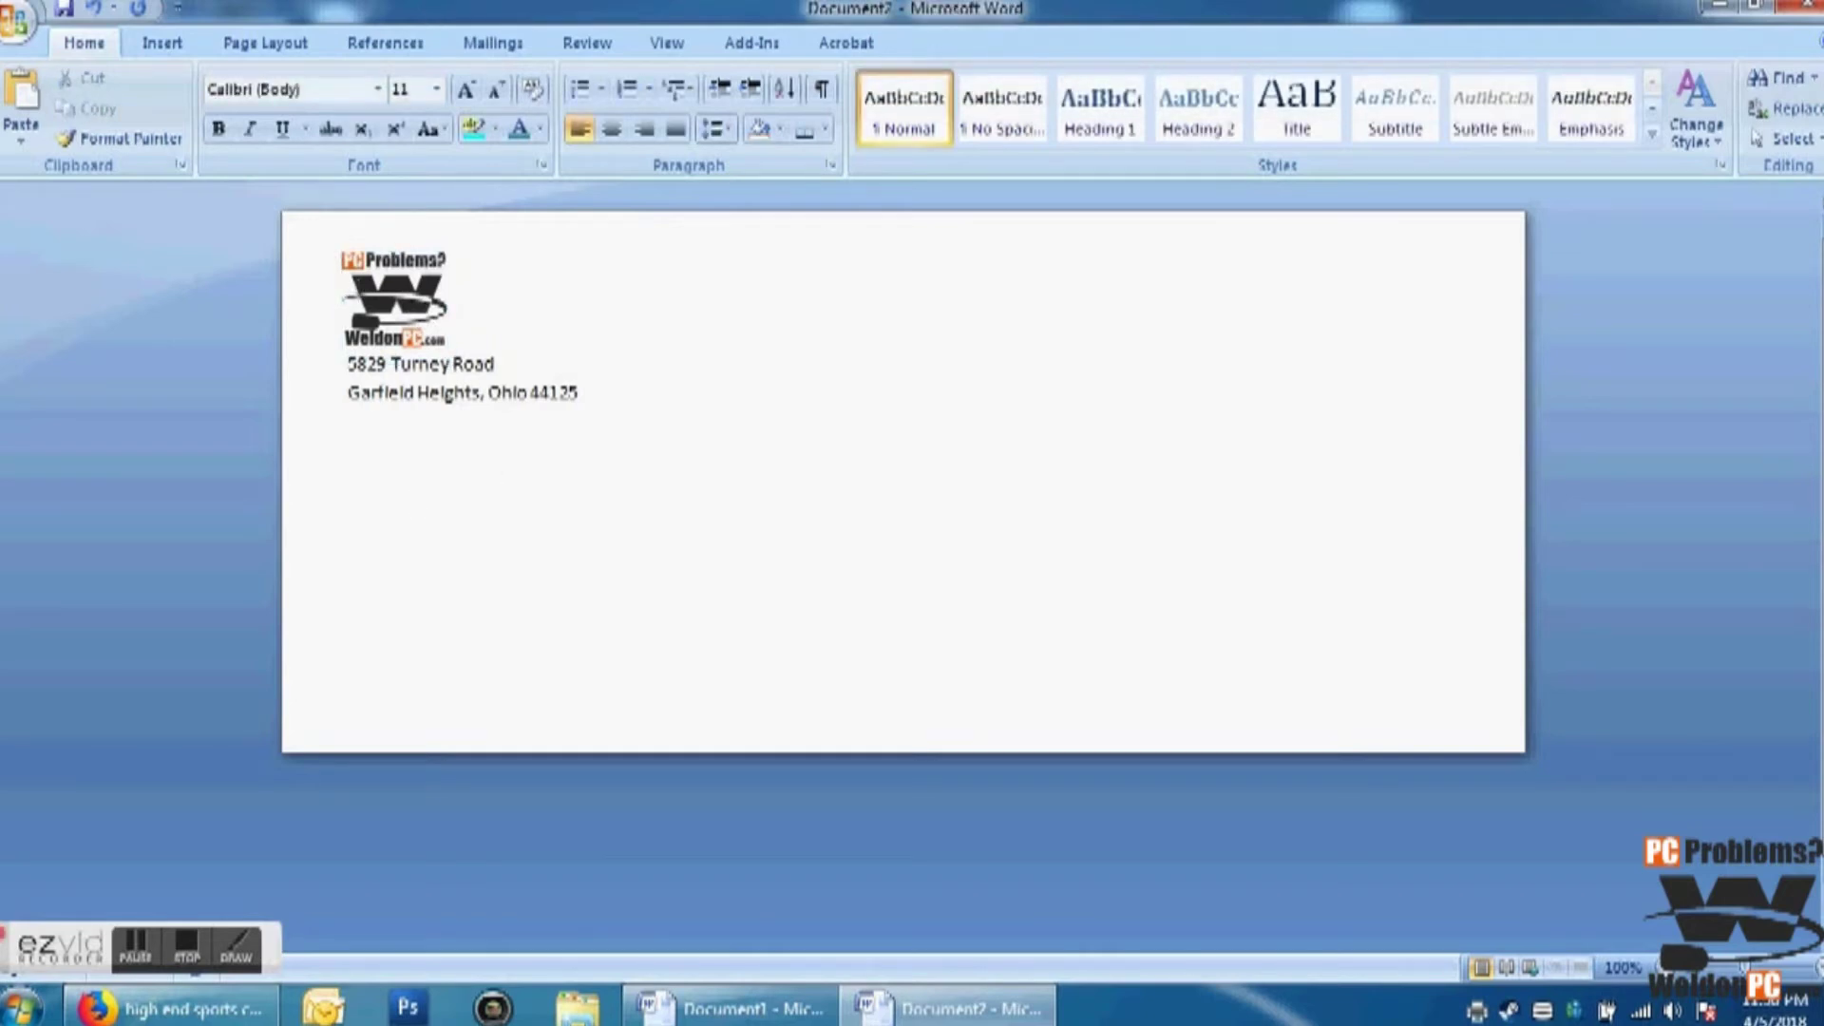
{"action": "left_click", "coordinate": [401, 323]}
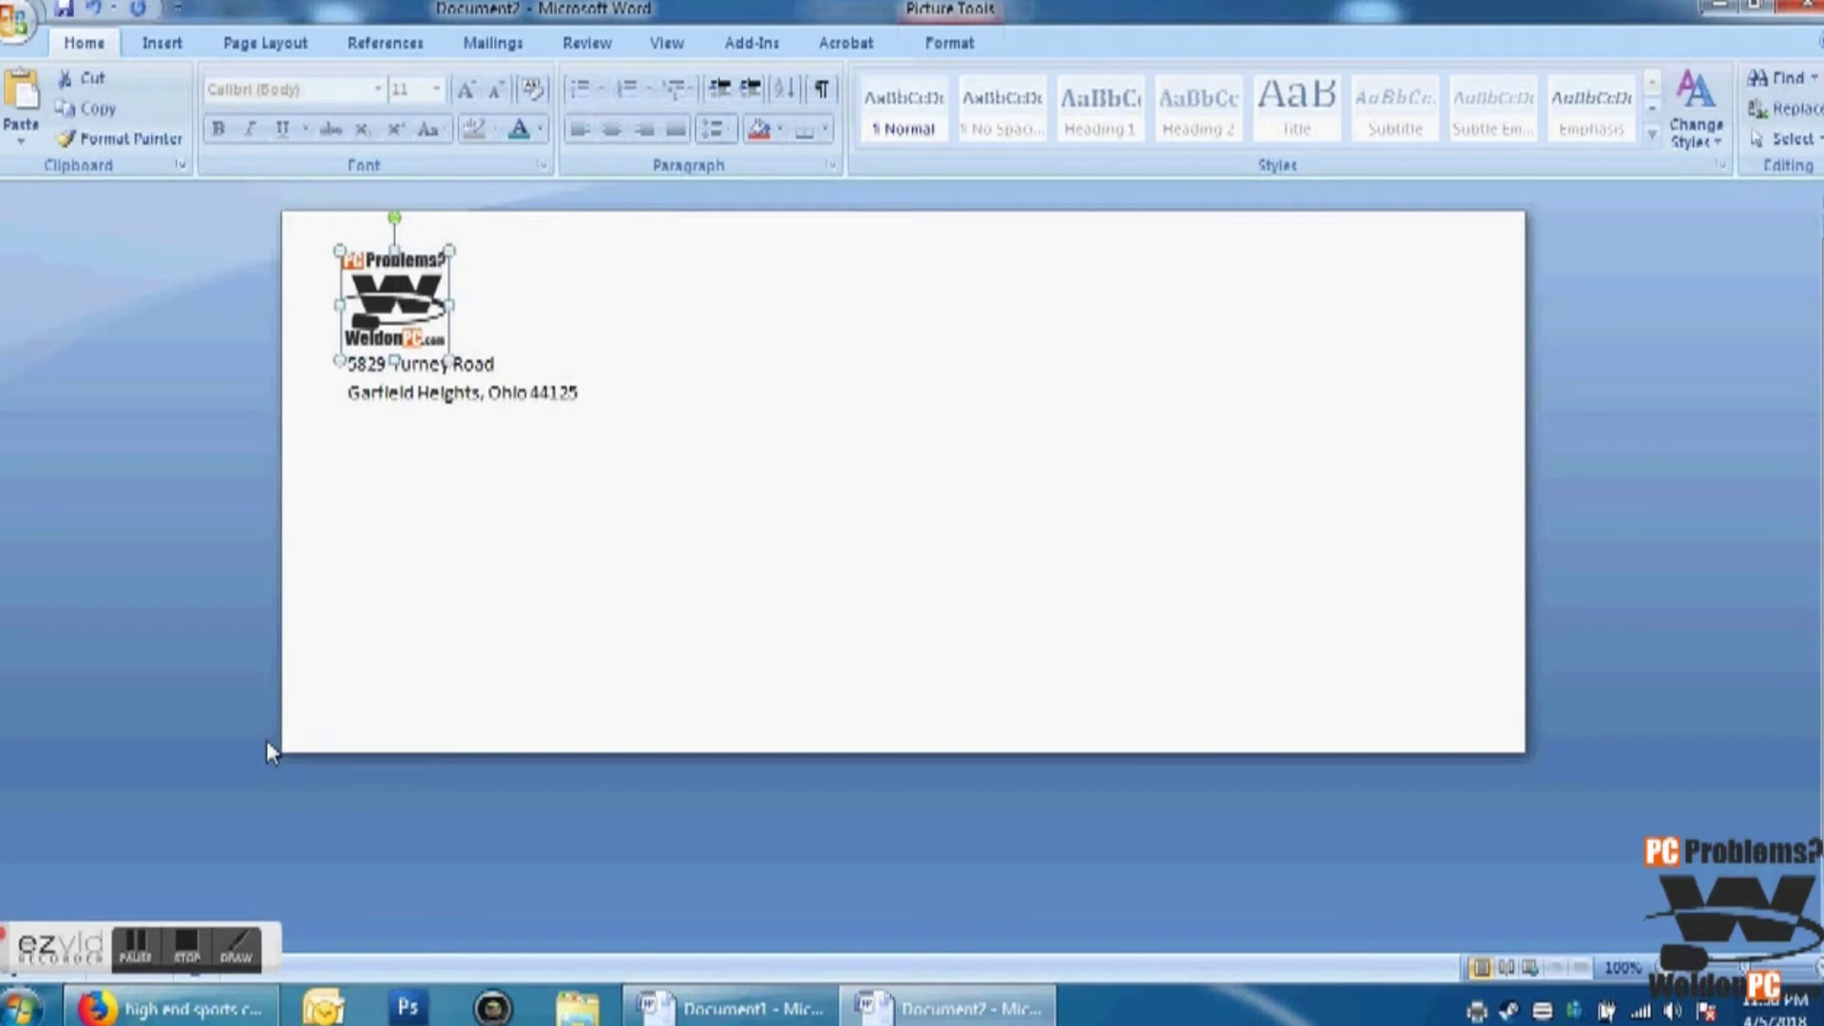
{"action": "key", "text": "Right"}
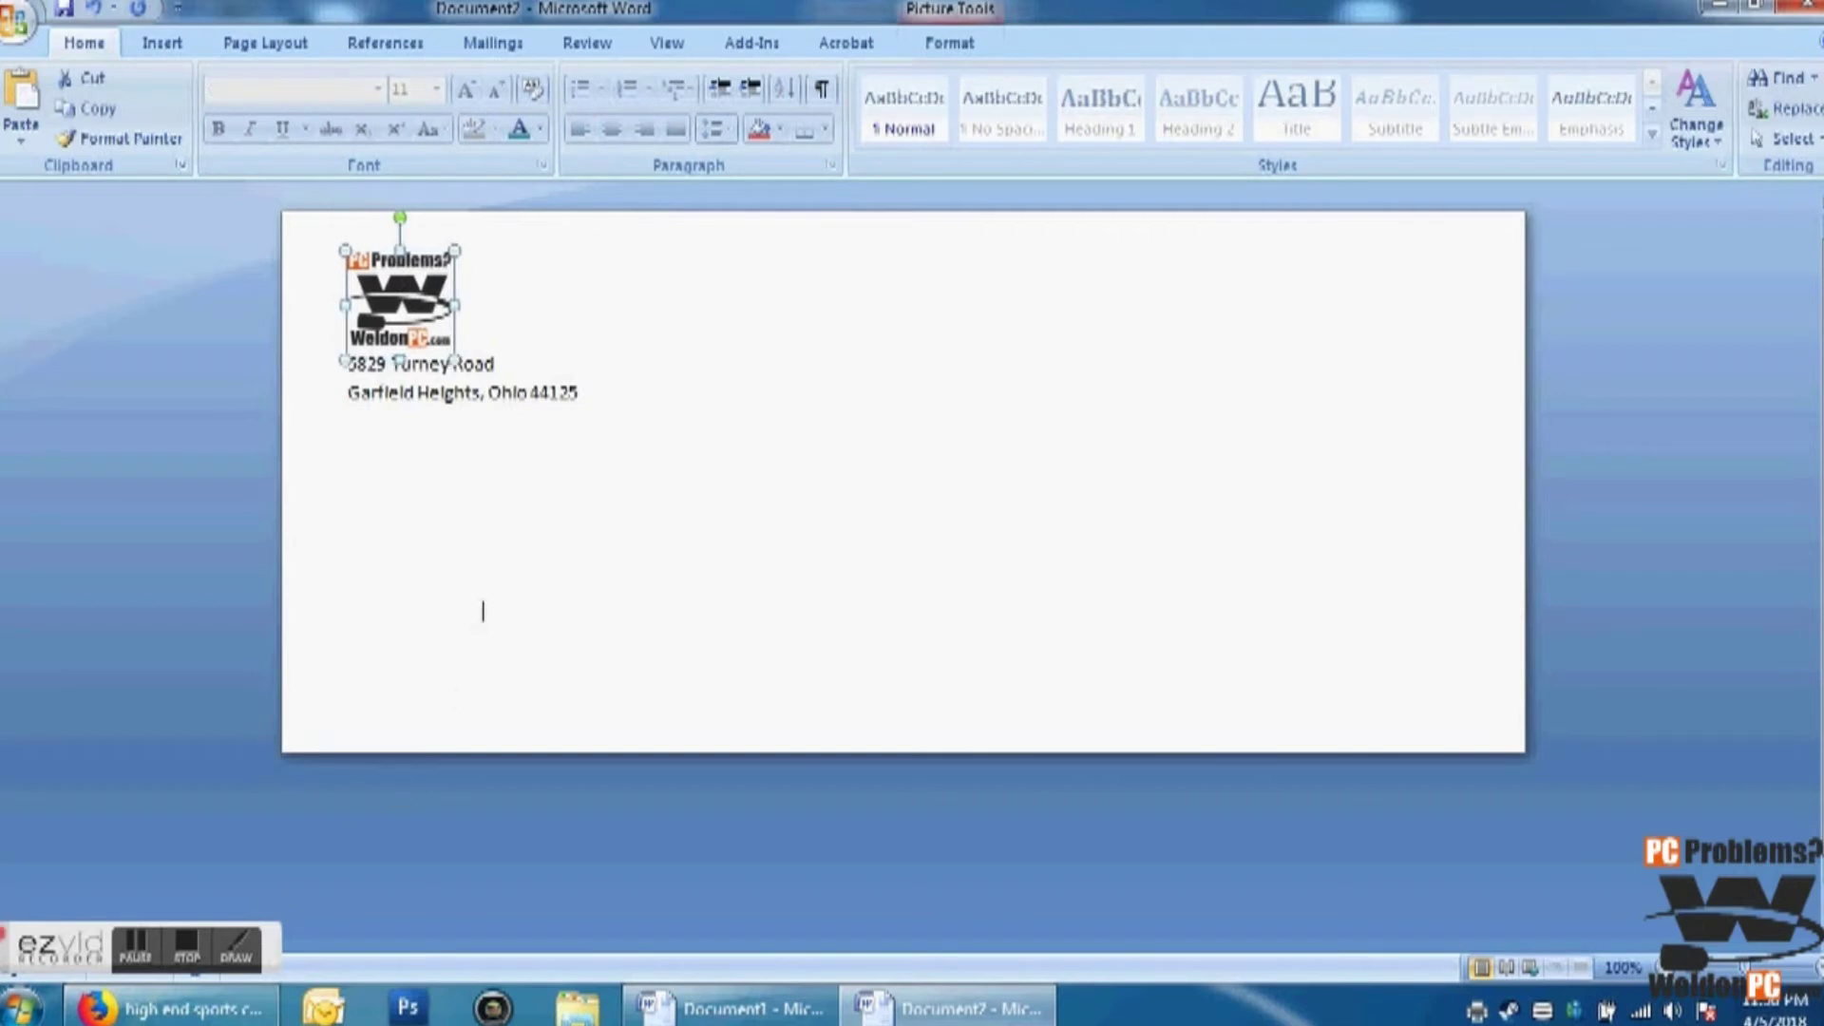
Step: Enter four recipient placeholder lines below the return address: "Attn: Name", "Company", "Address 1" and "City, State Zip"
{"action": "left_click", "coordinate": [467, 549]}
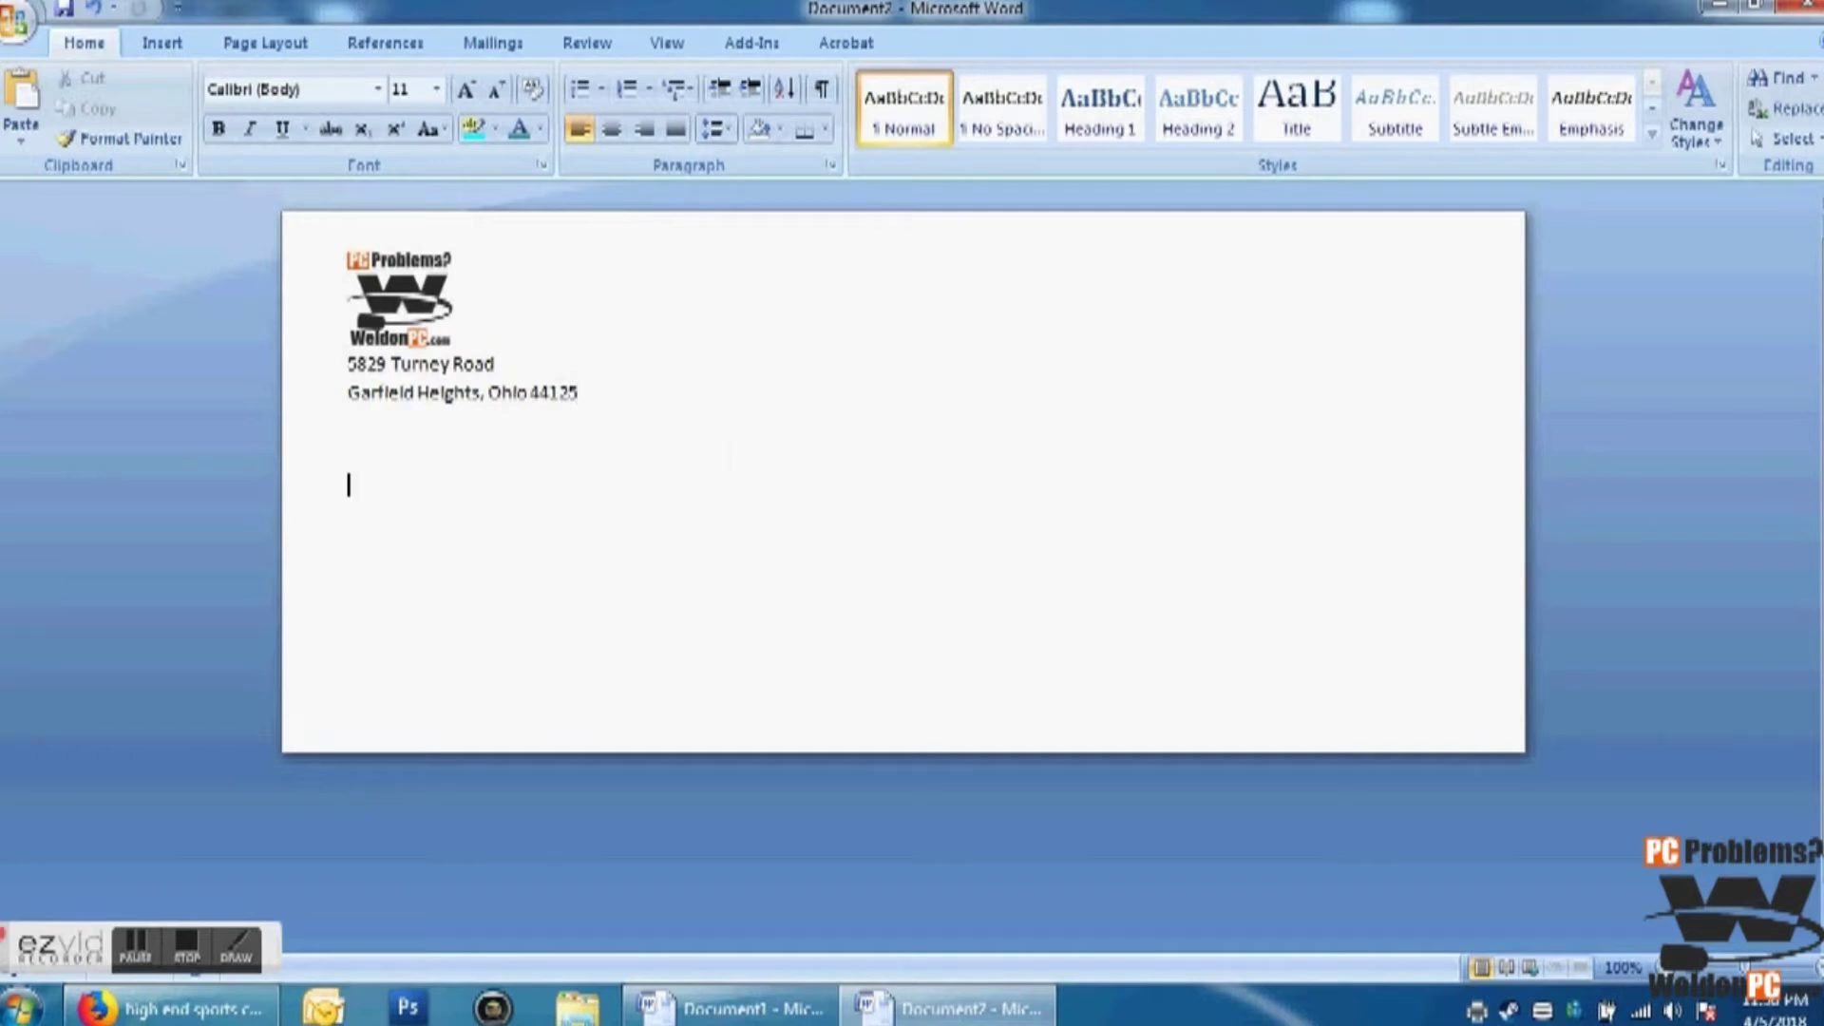
{"action": "type", "text": "Attn:"}
{"action": "type", "text": " Name "}
{"action": "type", "text": "Company"}
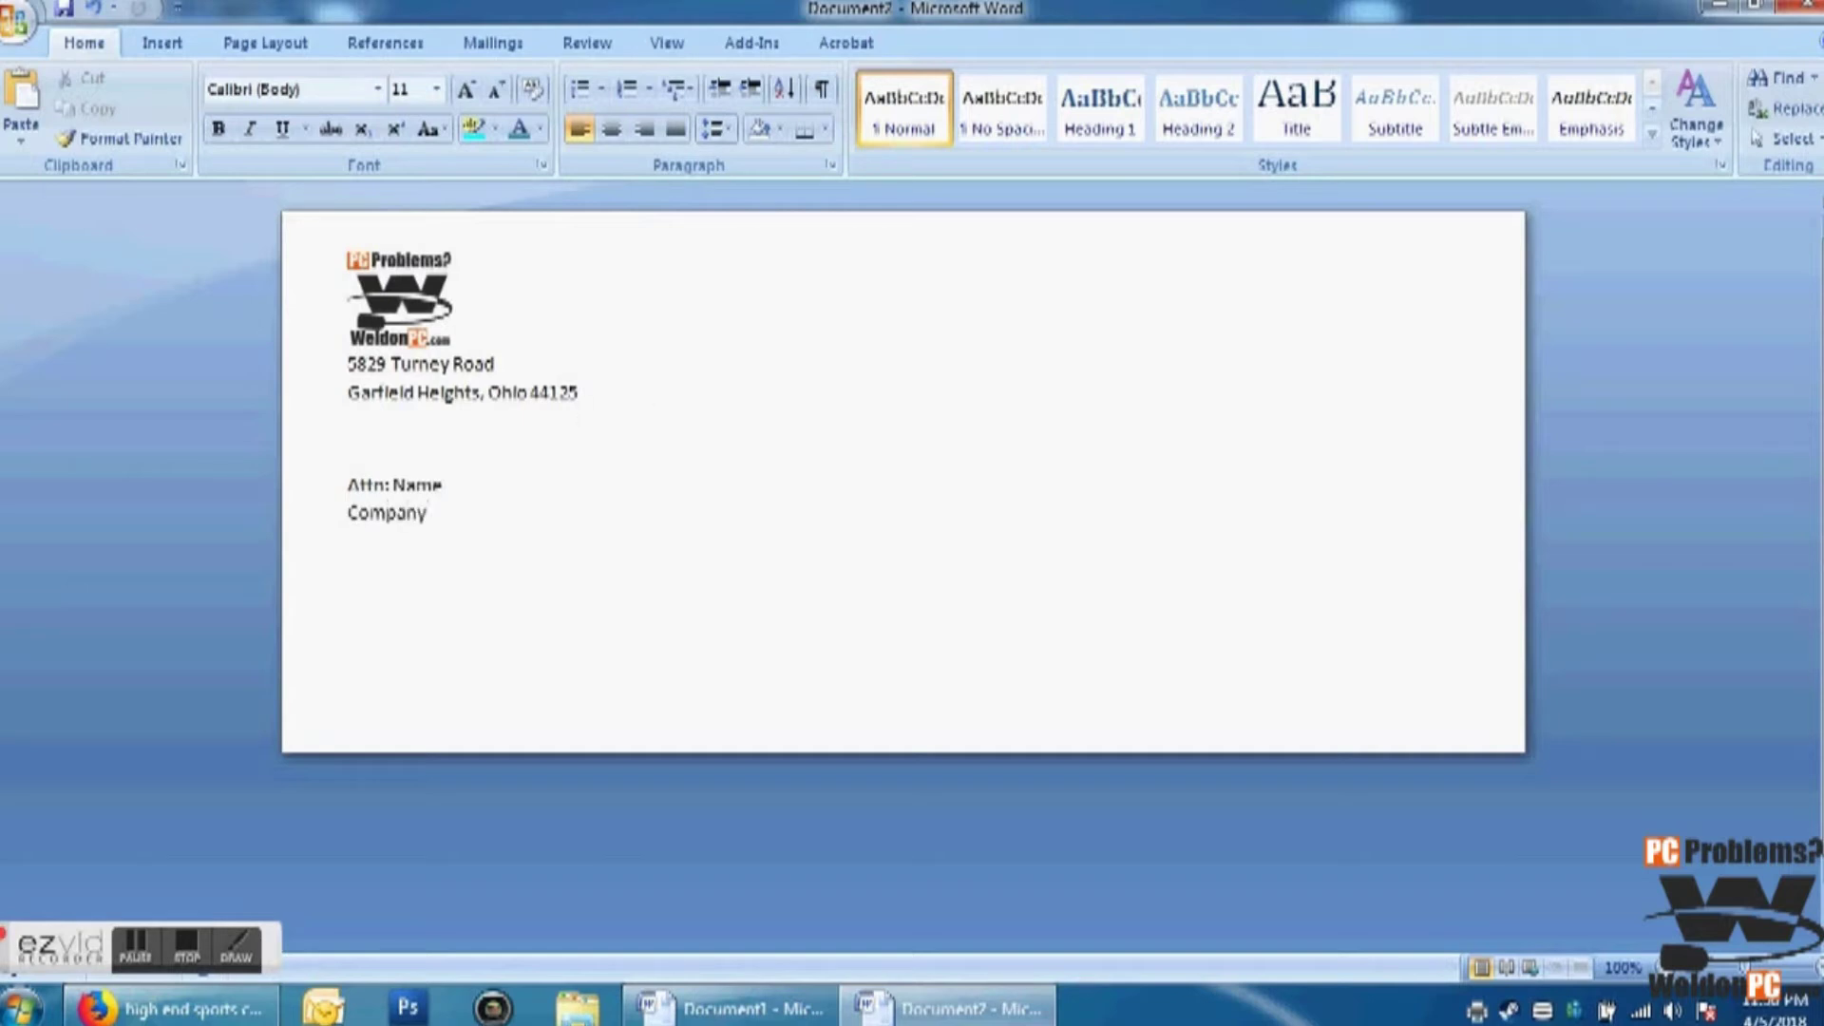
{"action": "key", "text": "Return"}
{"action": "type", "text": "Address 1"}
{"action": "key", "text": "Return"}
{"action": "type", "text": "City, State Zi"}
{"action": "key", "text": "BackSpace"}
{"action": "type", "text": "ip"}
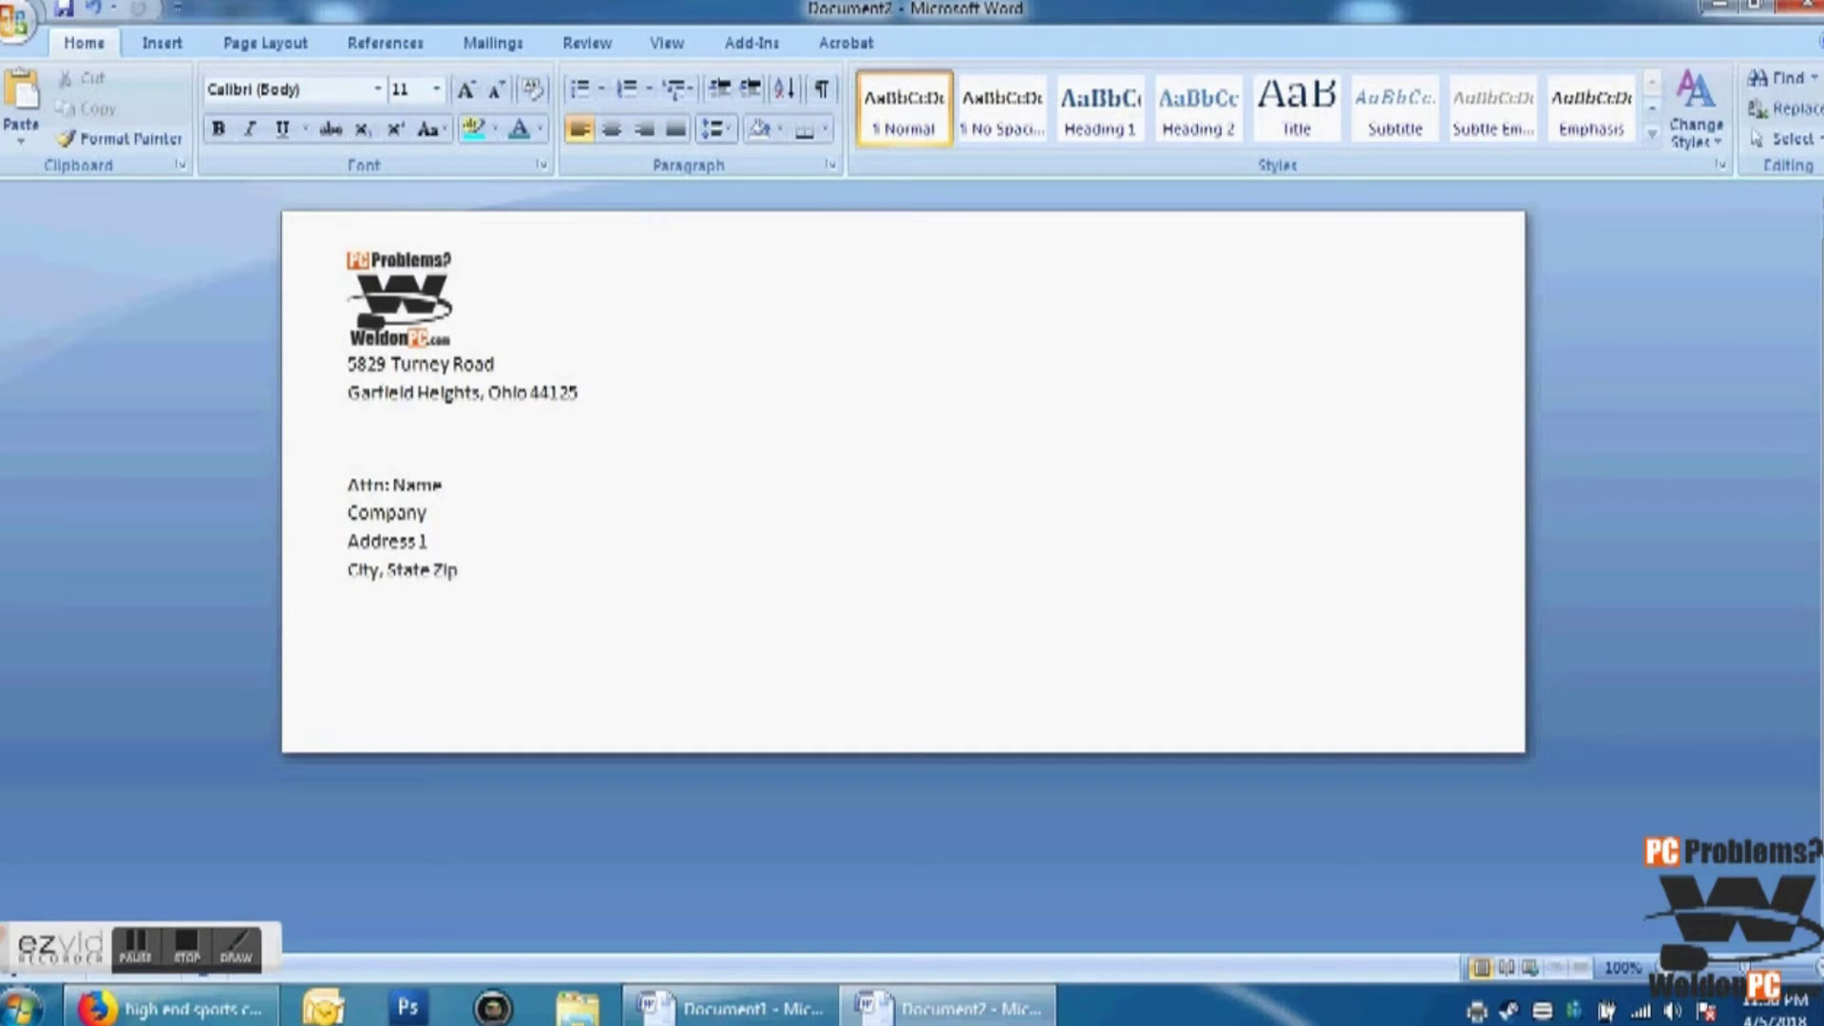
Step: Enlarge the "Company" line to 18 pt and make it bold
{"action": "left_click_drag", "start_coordinate": [428, 514], "coordinate": [347, 521]}
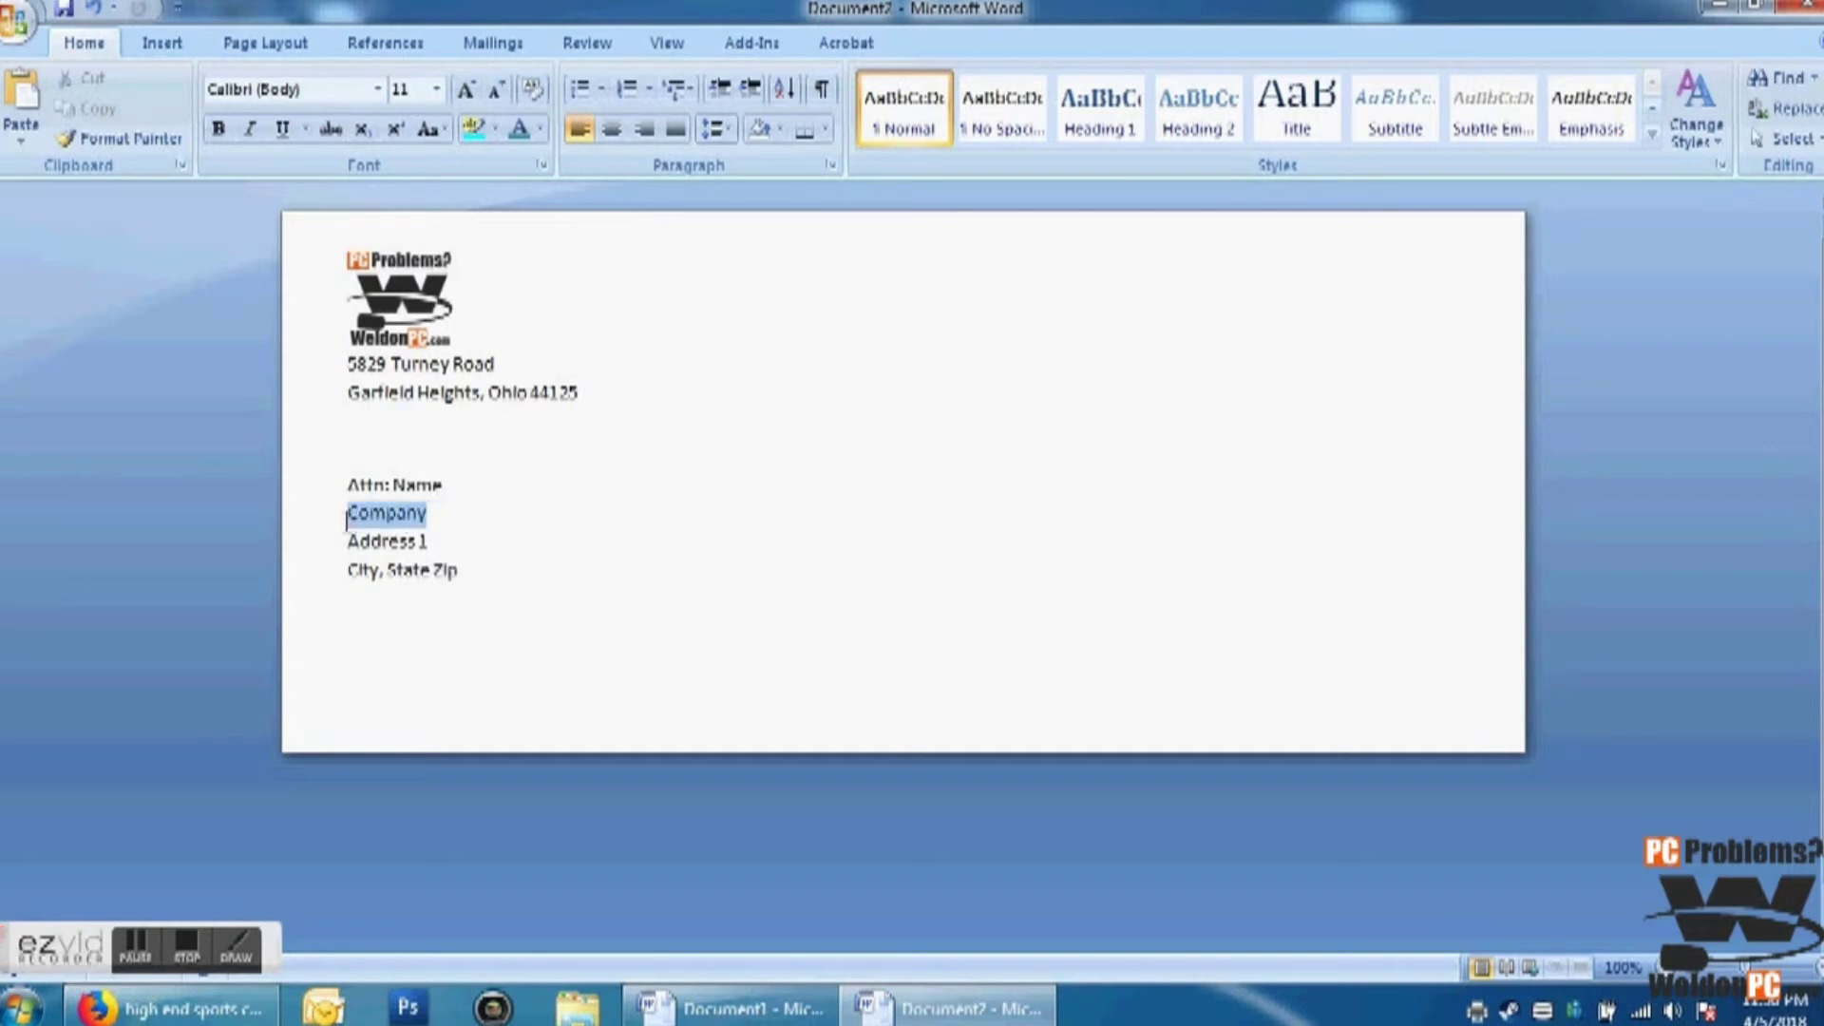
{"action": "left_click", "coordinate": [466, 93]}
{"action": "left_click", "coordinate": [466, 92]}
{"action": "left_click", "coordinate": [467, 92]}
{"action": "left_click", "coordinate": [466, 93]}
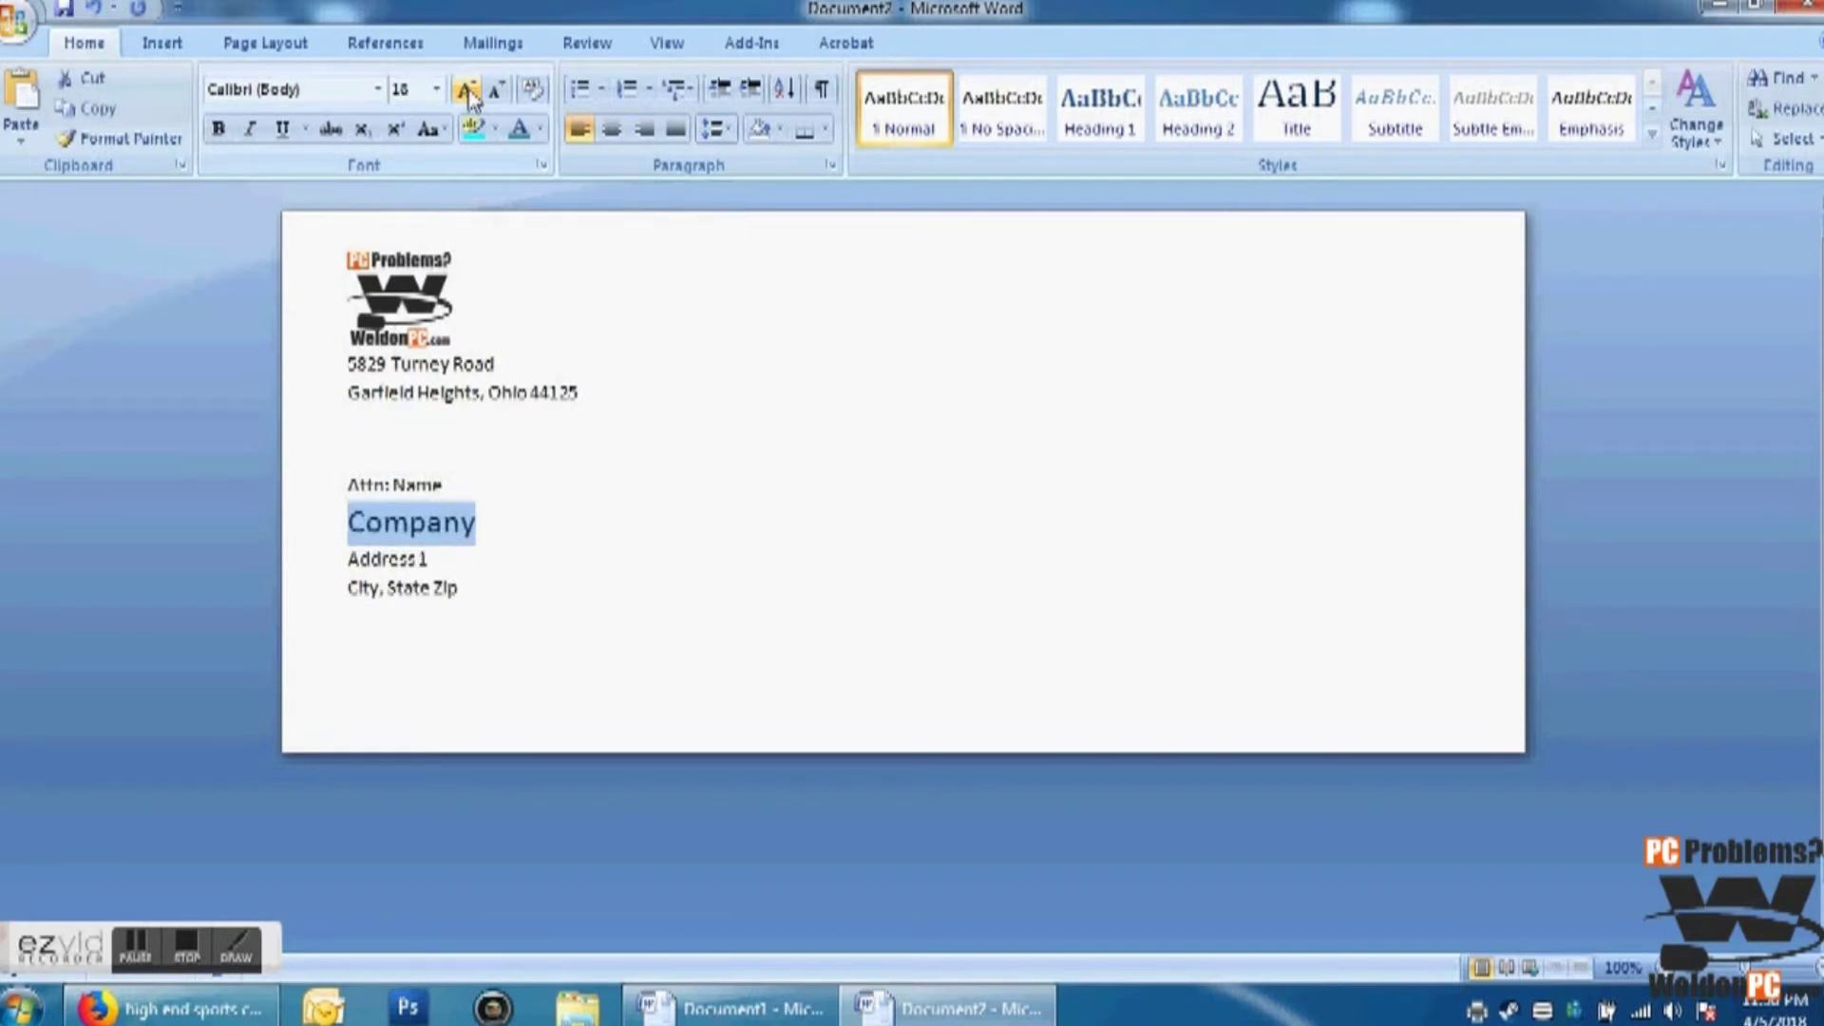
{"action": "left_click", "coordinate": [218, 128]}
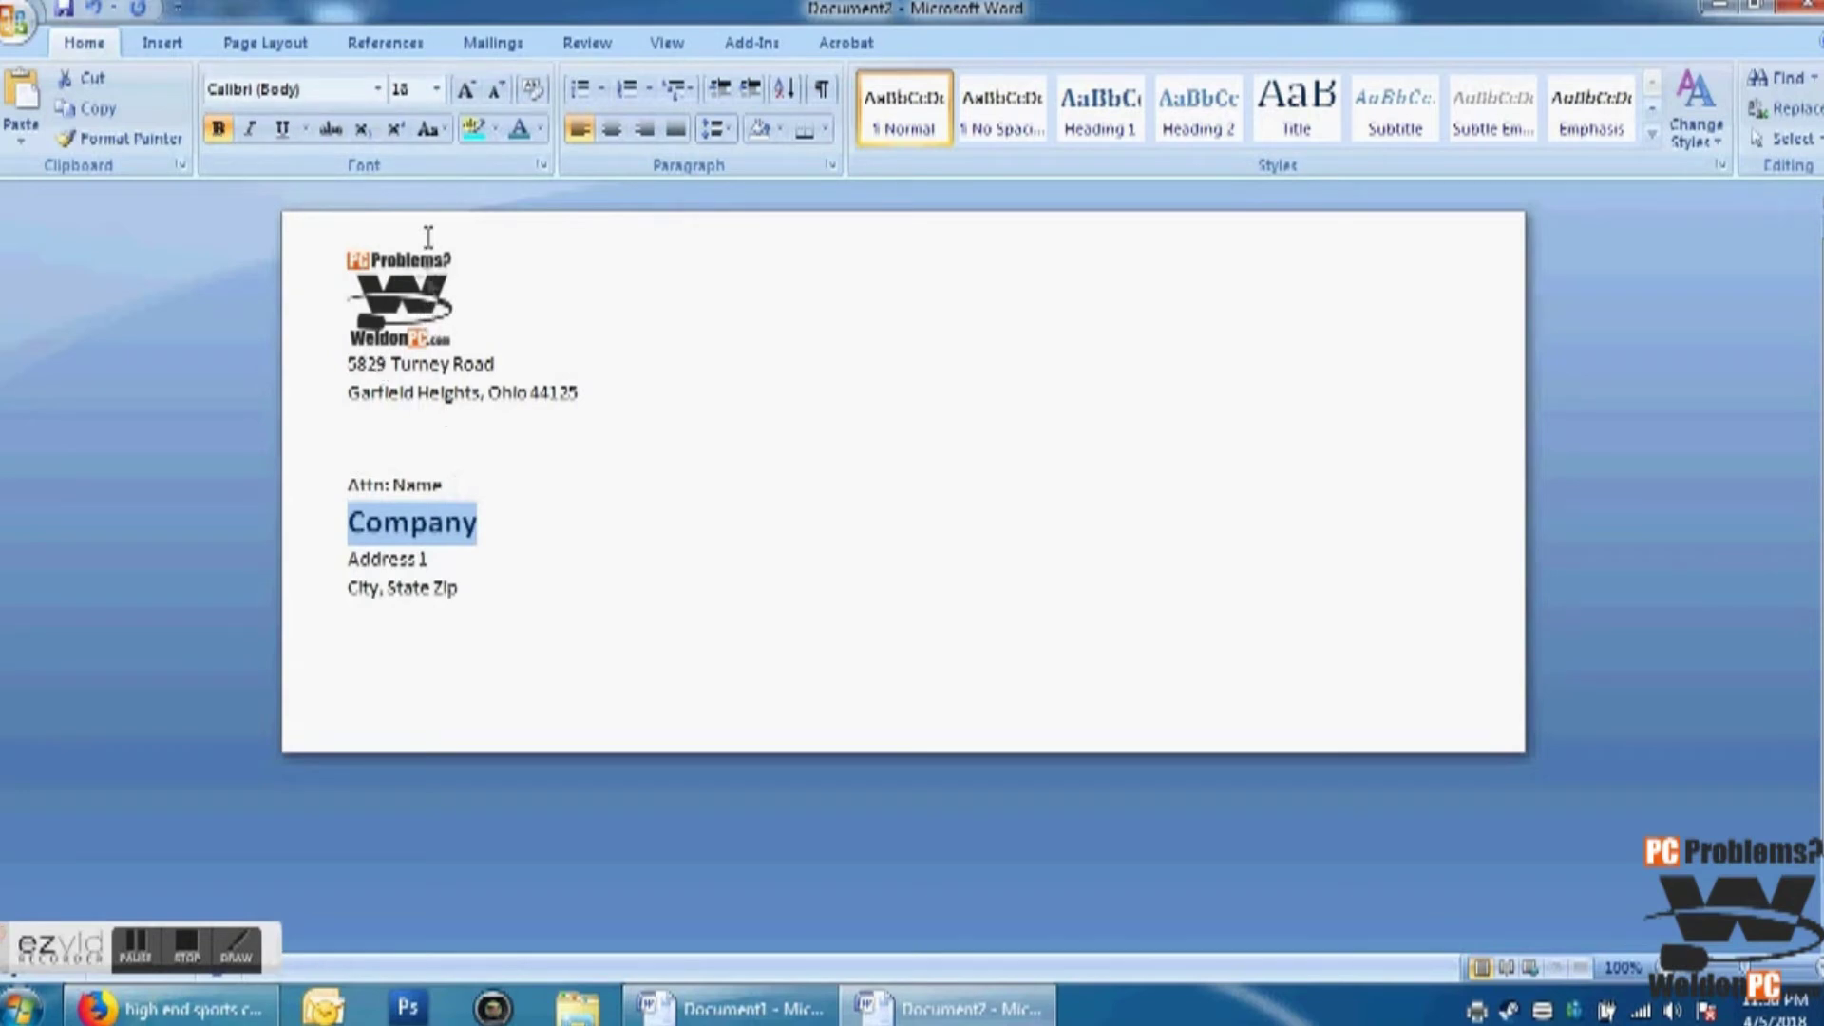
Step: Set the font size of the "Attn: Name" line to 14 pt
{"action": "left_click_drag", "start_coordinate": [458, 484], "coordinate": [366, 485]}
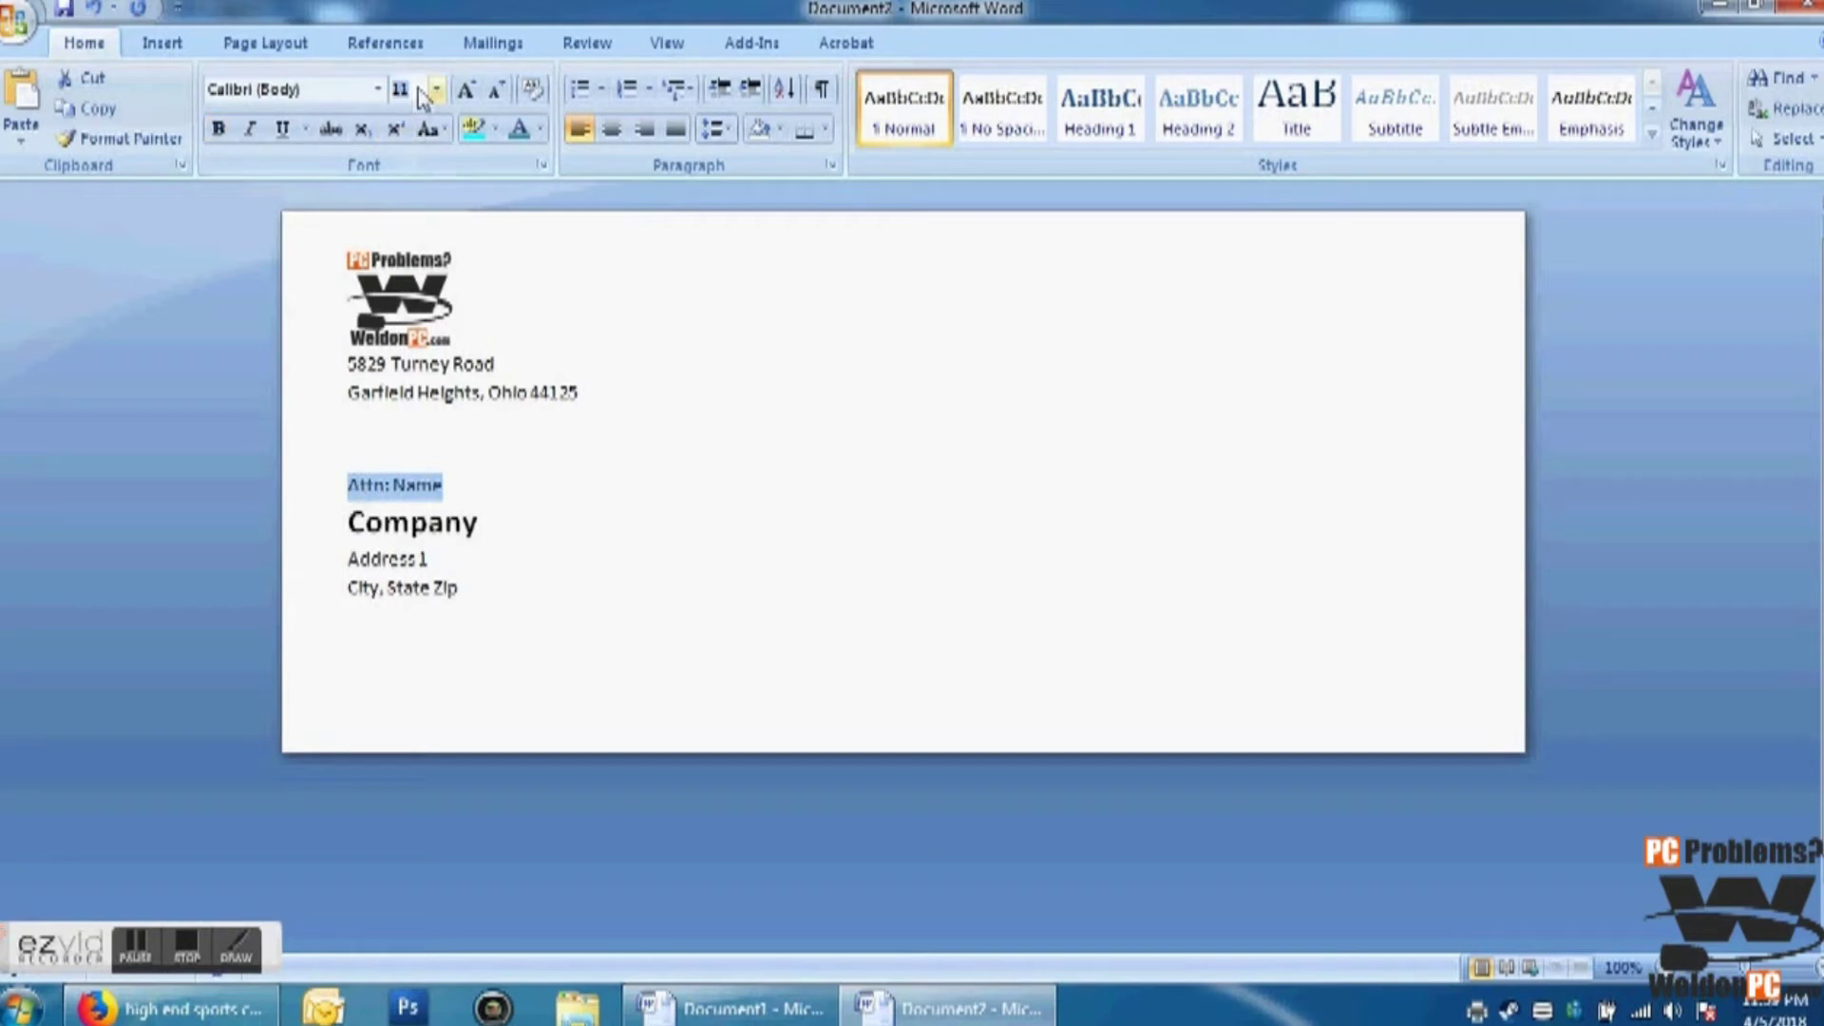
{"action": "type", "text": "14"}
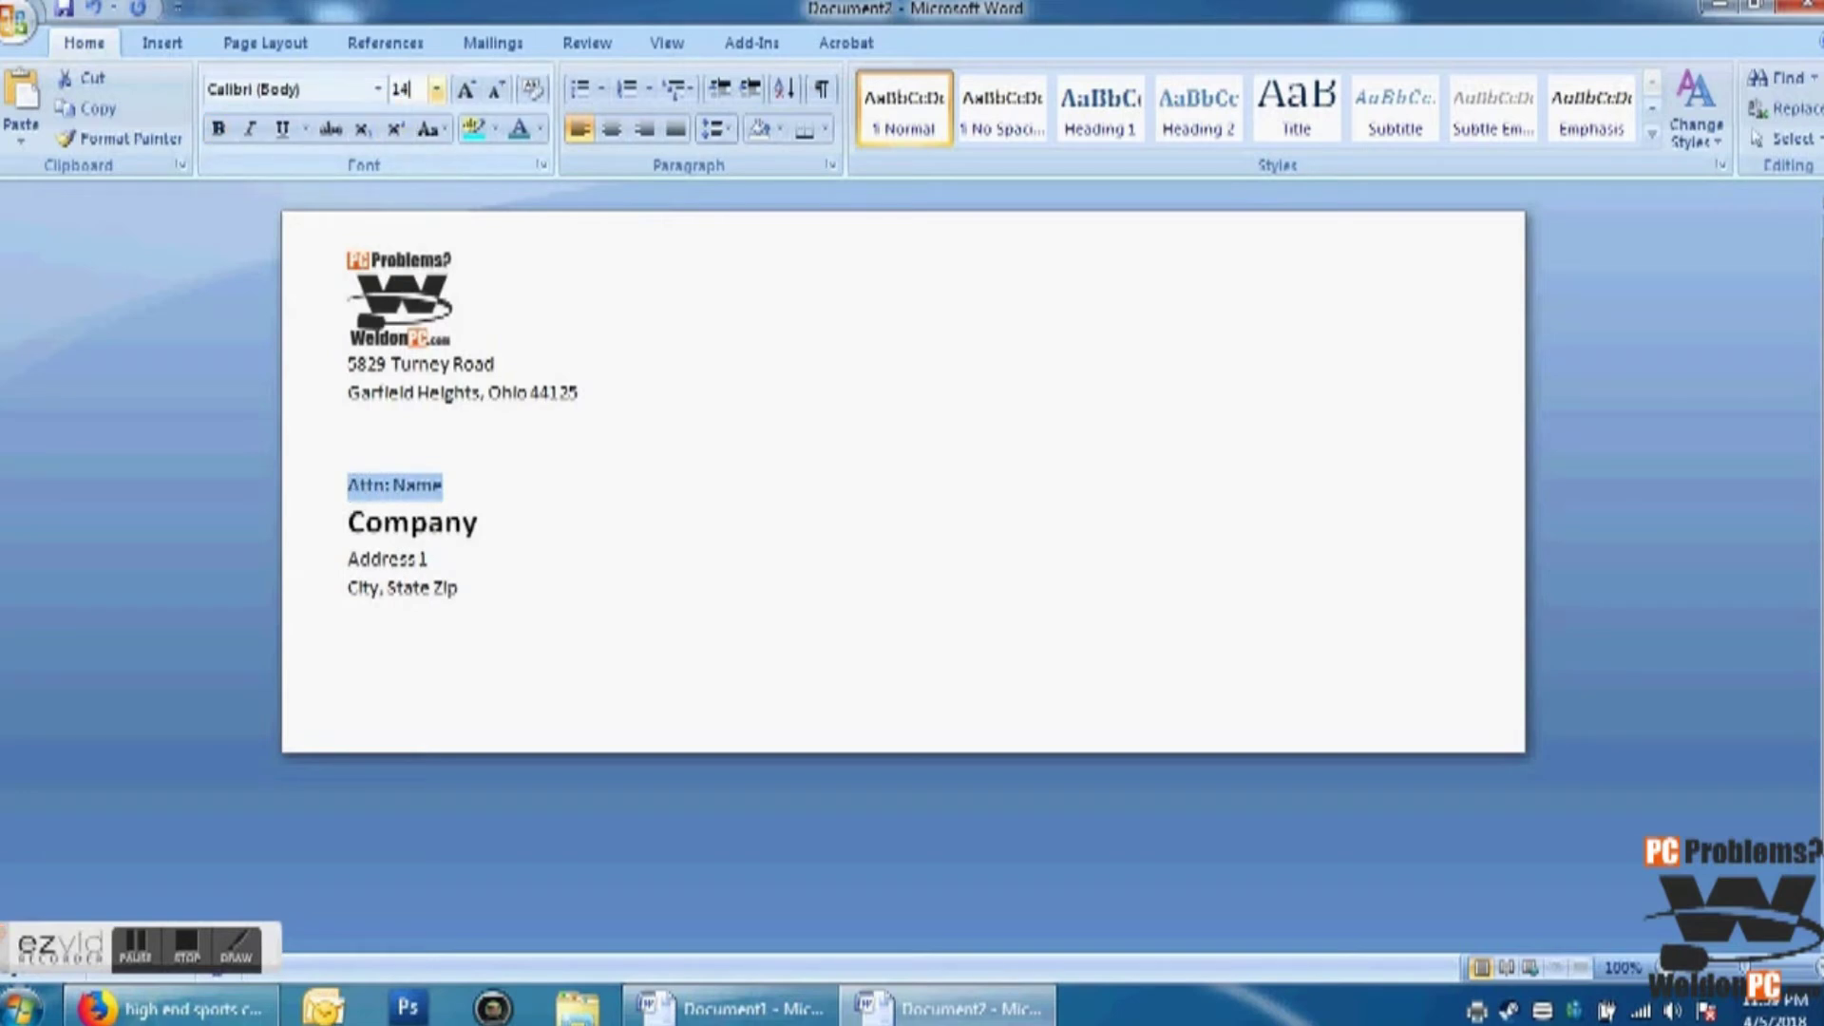
{"action": "key", "text": "Return"}
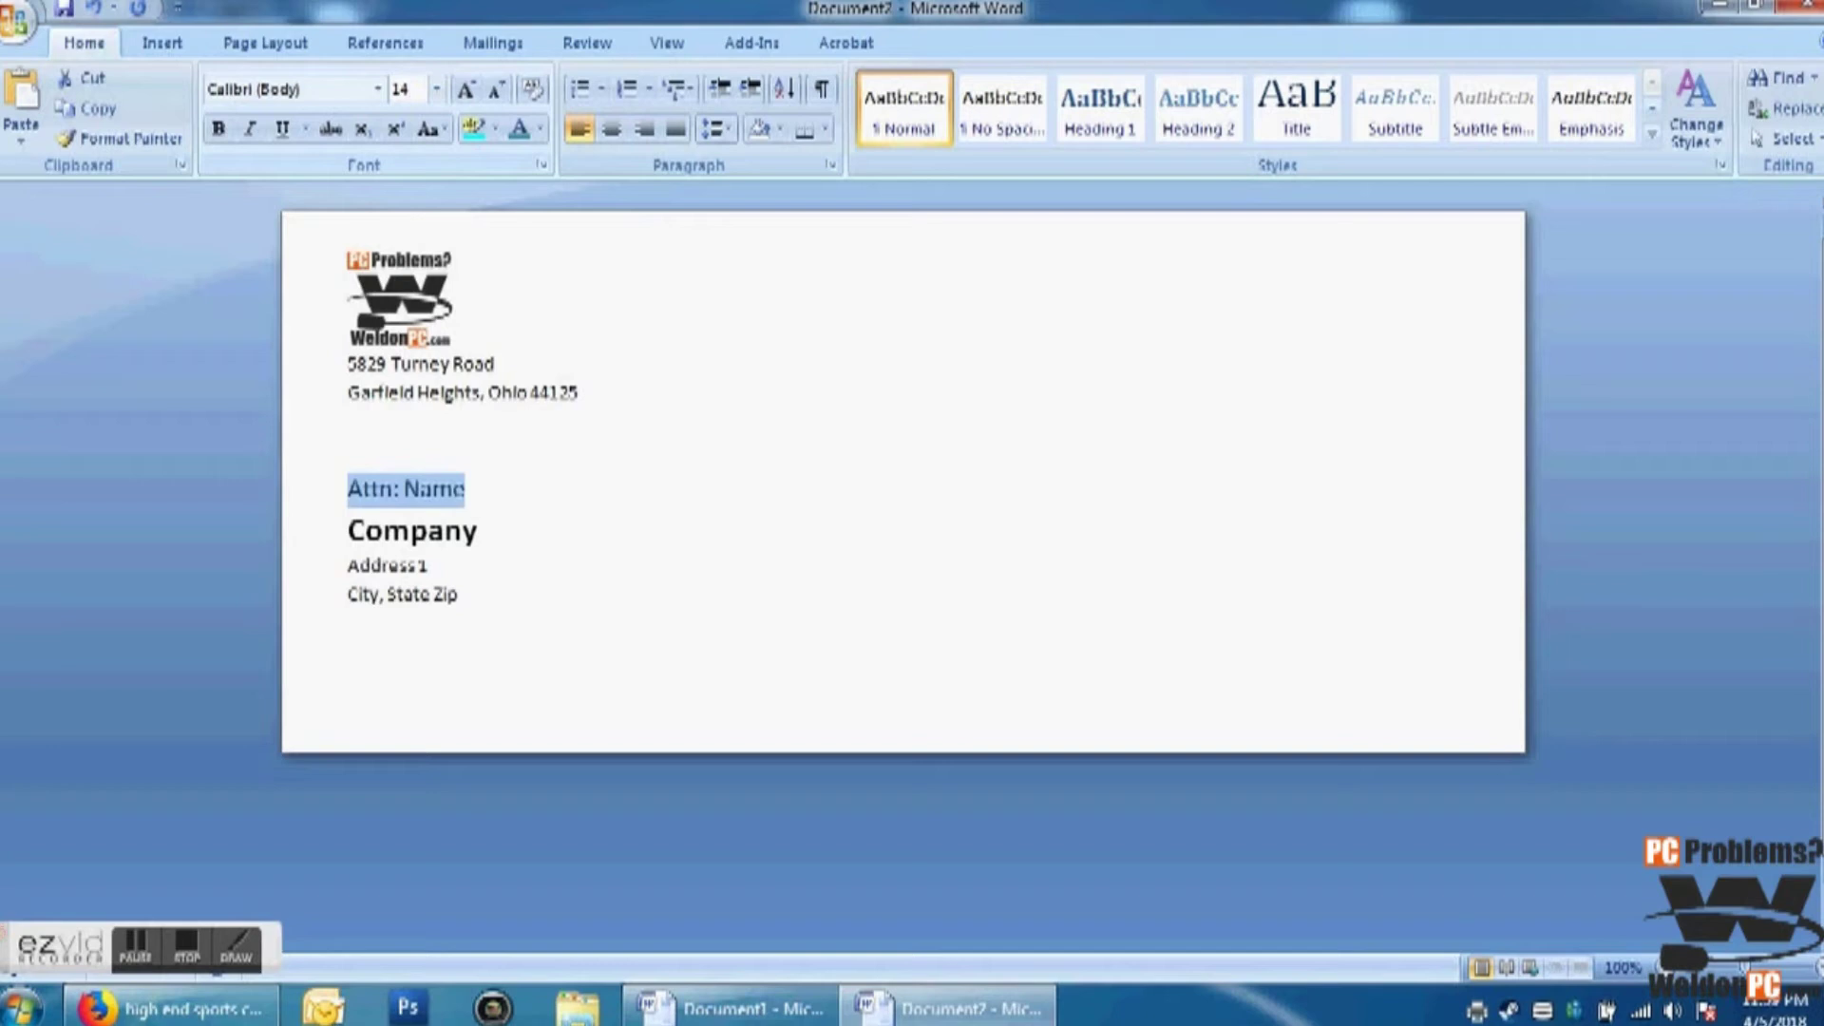
Step: Increase the indent of all four recipient lines by seven levels so the block starts near the envelope's middle
{"action": "left_click_drag", "start_coordinate": [475, 594], "coordinate": [350, 487]}
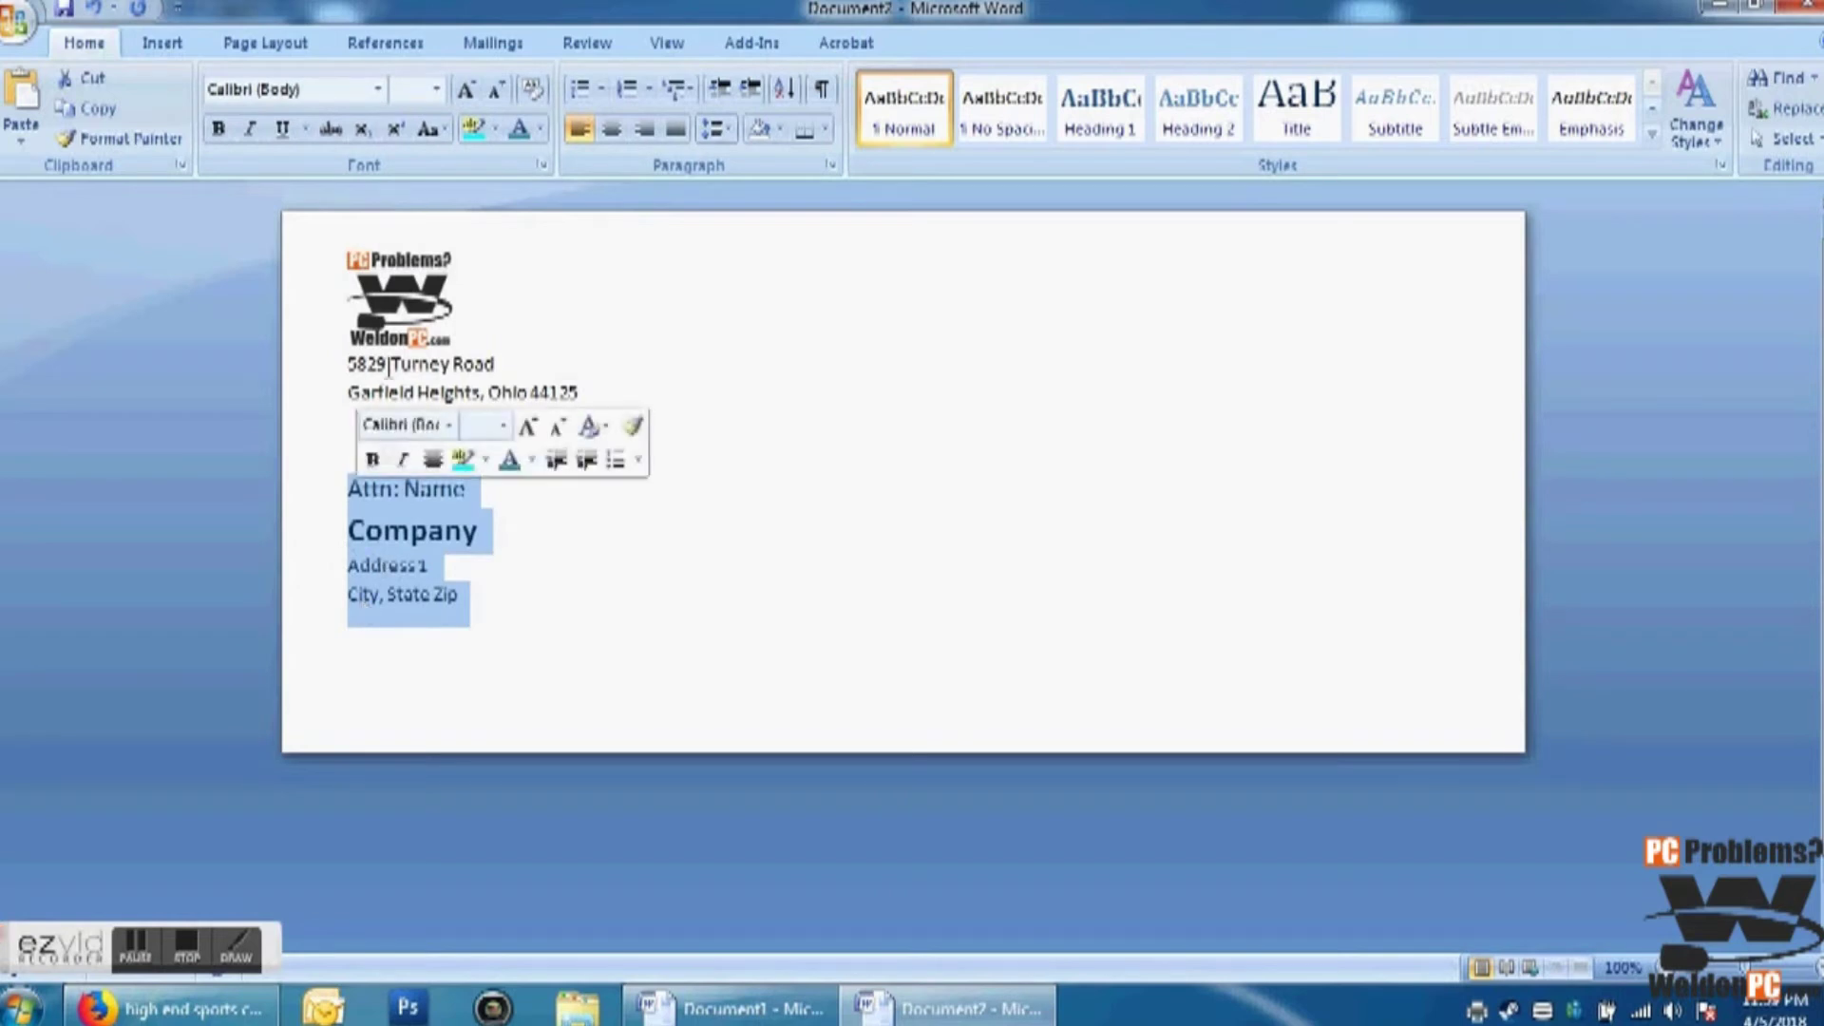
{"action": "left_click", "coordinate": [759, 95]}
{"action": "left_click", "coordinate": [759, 95]}
{"action": "left_click", "coordinate": [759, 95]}
{"action": "left_click", "coordinate": [759, 95]}
{"action": "left_click", "coordinate": [759, 95]}
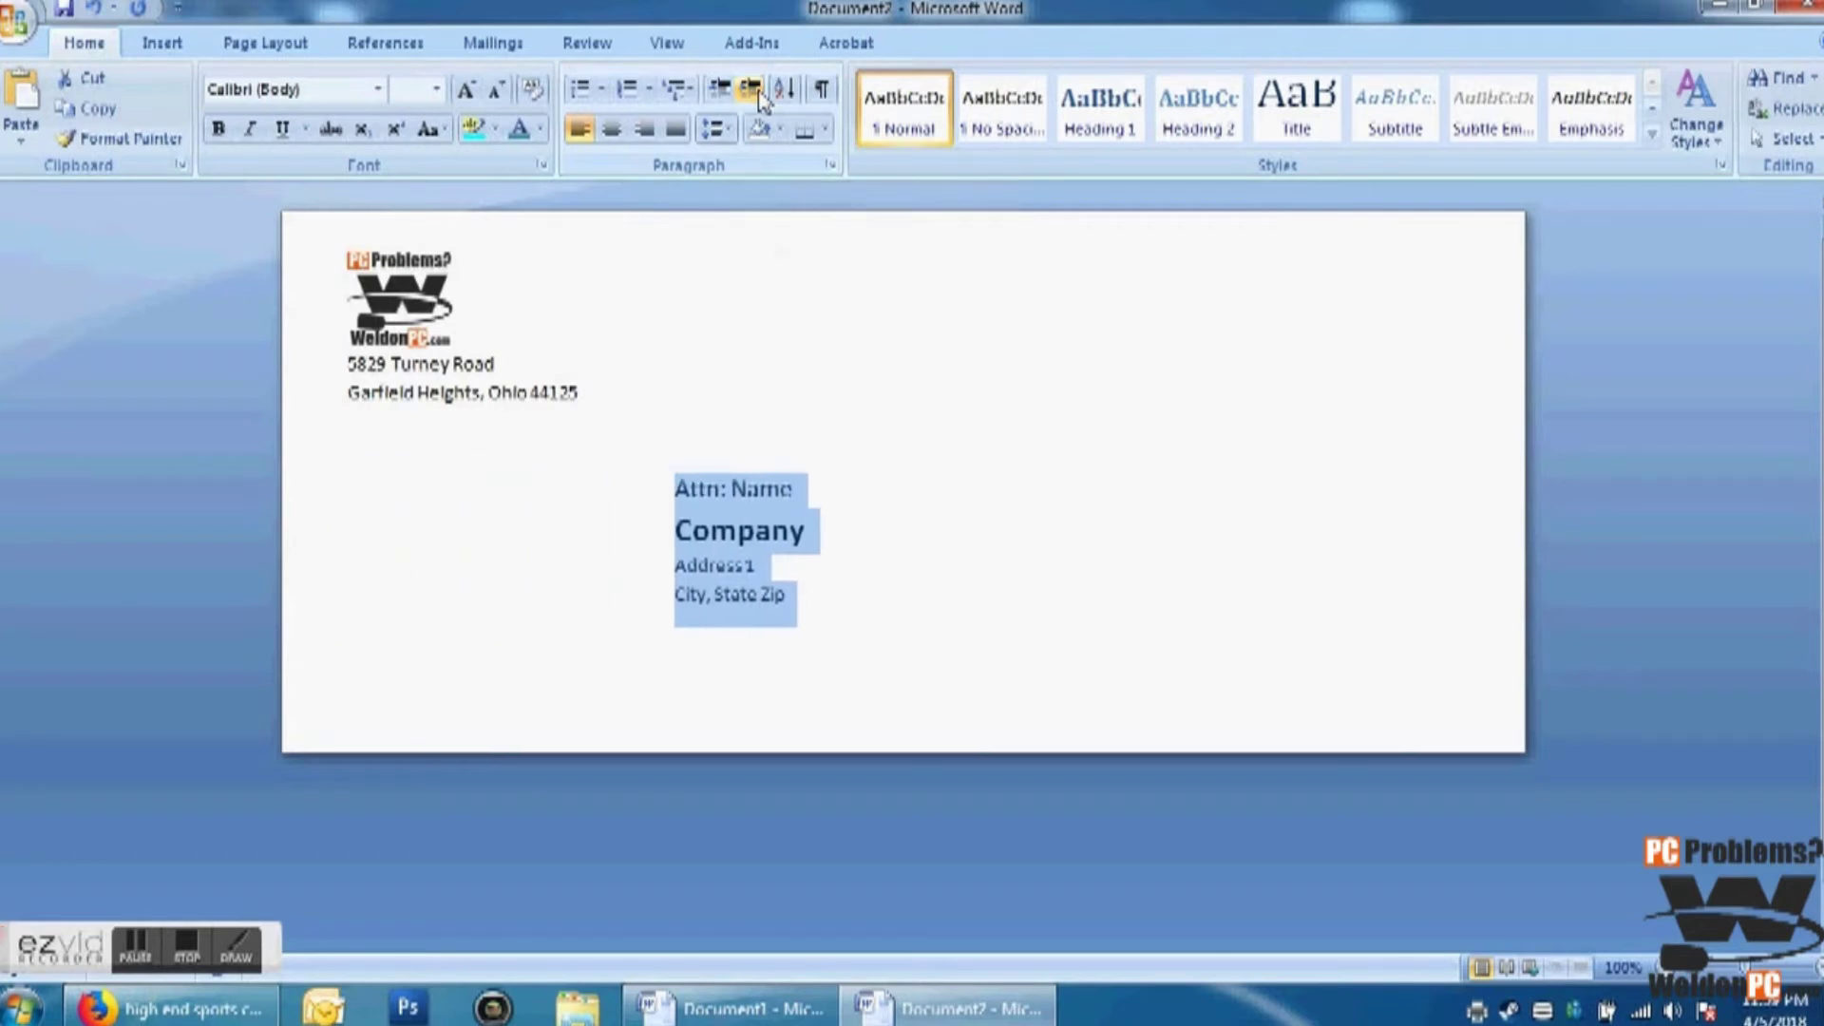
{"action": "left_click", "coordinate": [759, 95]}
{"action": "left_click", "coordinate": [759, 95]}
{"action": "left_click", "coordinate": [757, 382]}
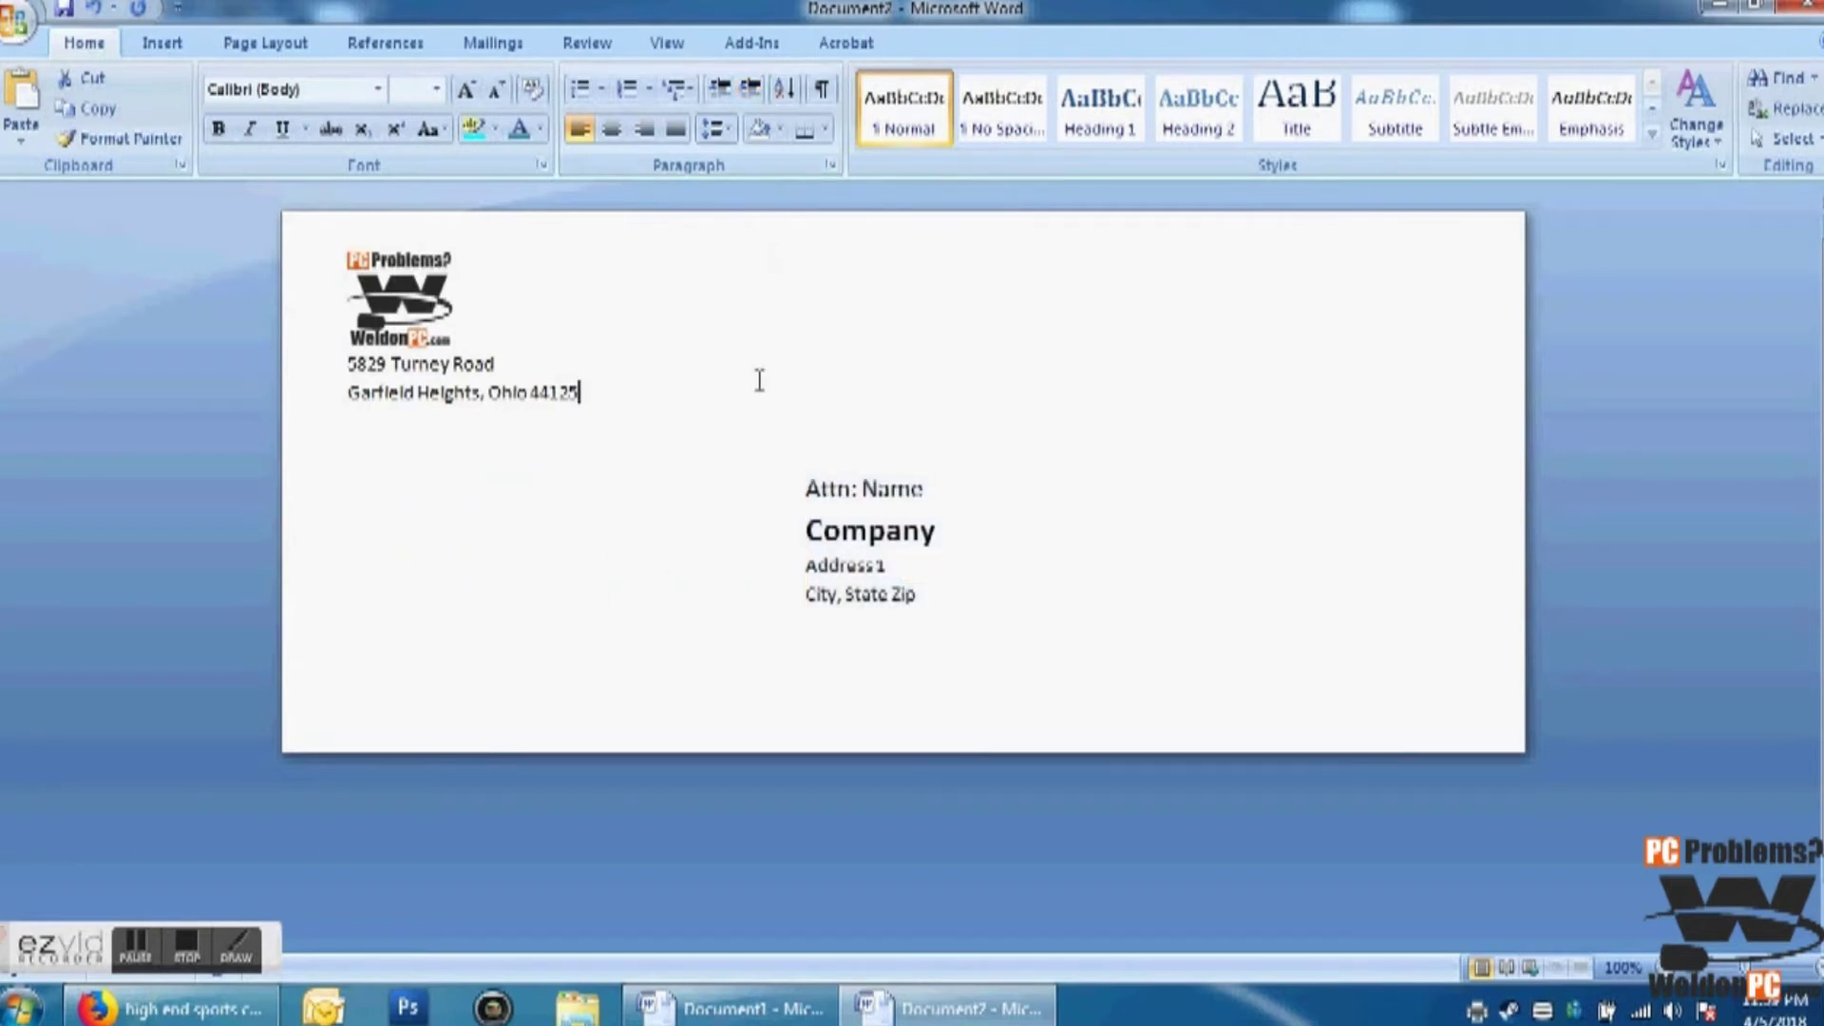
Step: Change the font of the two-line return address to Antique Olive Compact
{"action": "left_click_drag", "start_coordinate": [582, 391], "coordinate": [350, 364]}
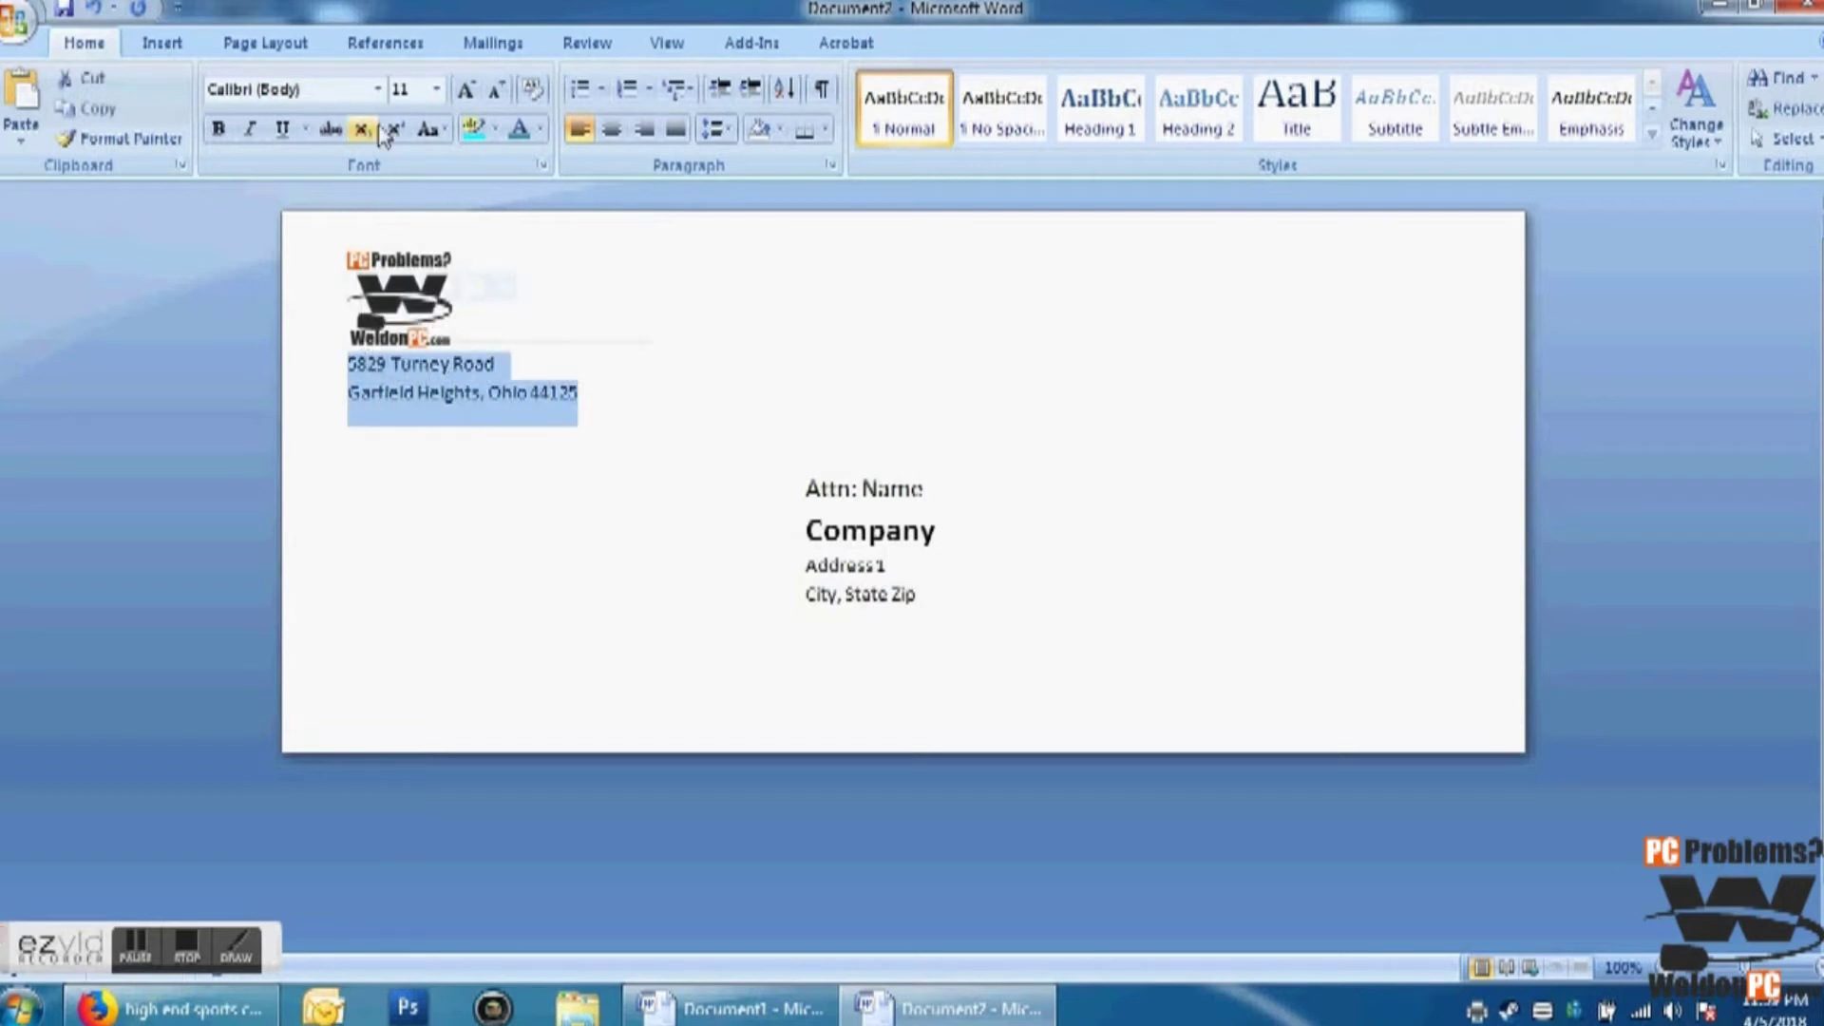
{"action": "left_click", "coordinate": [378, 89]}
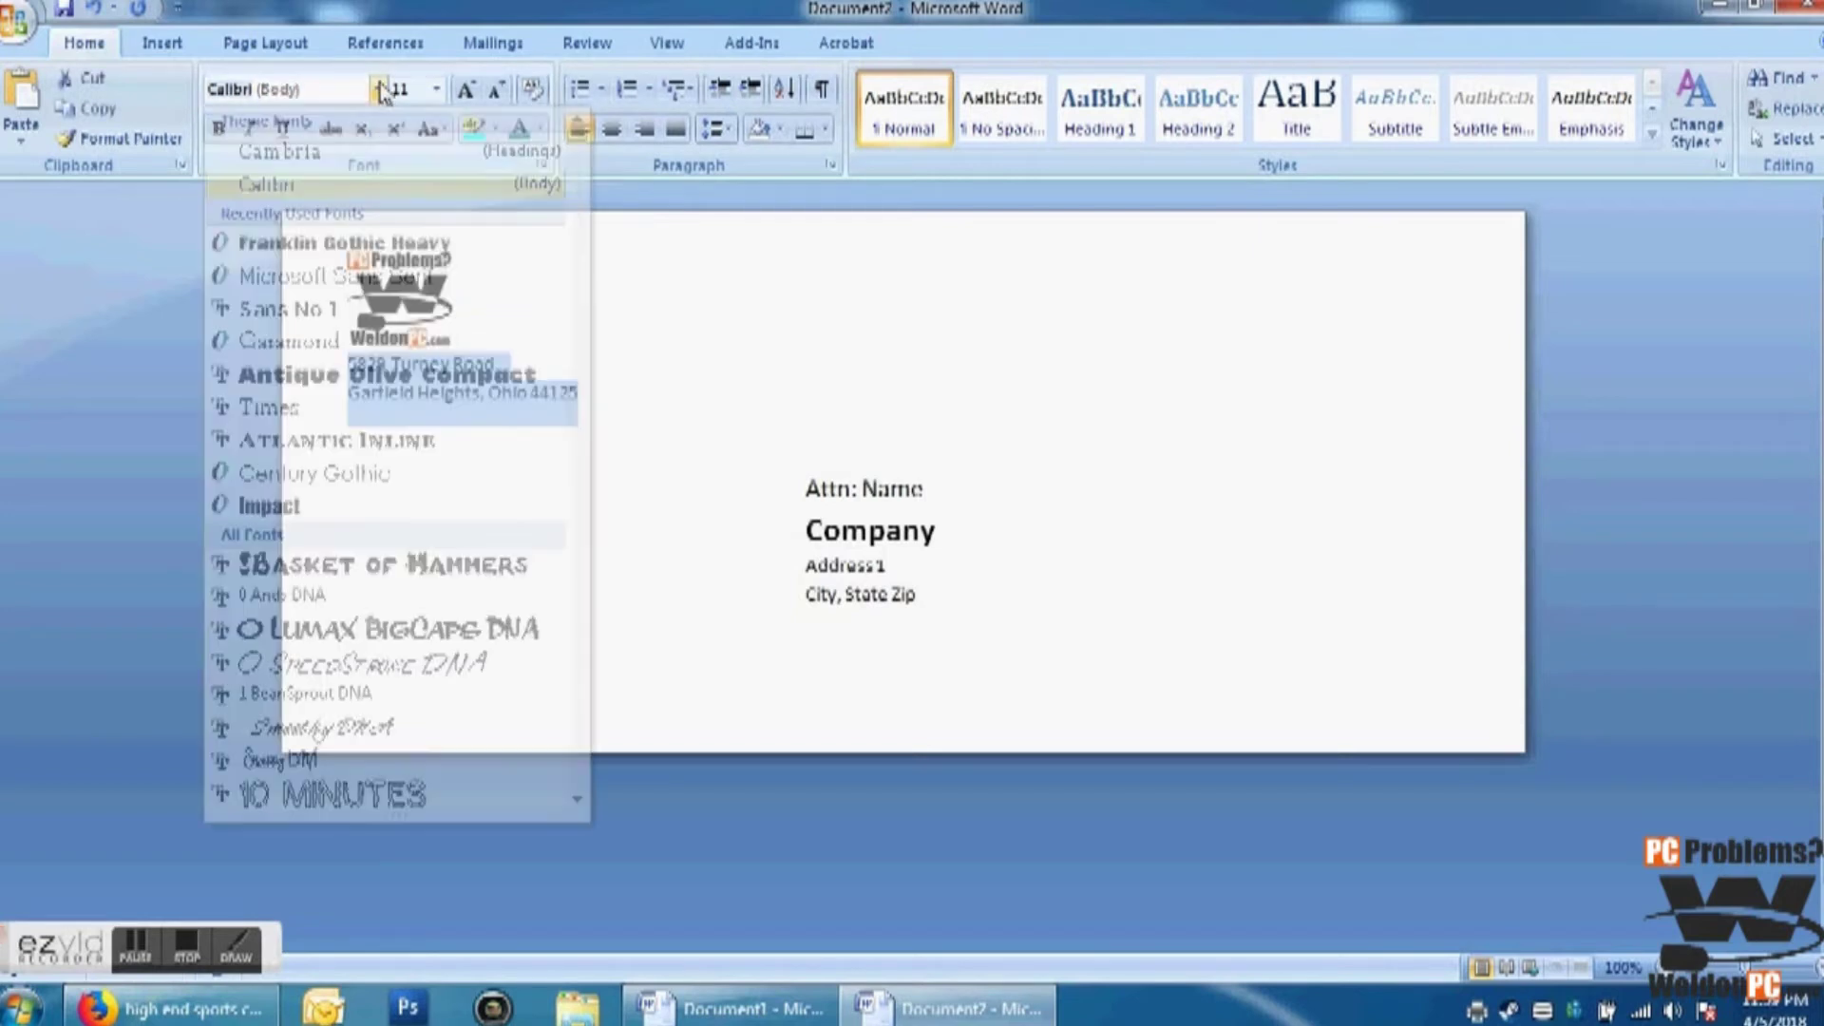
{"action": "left_click", "coordinate": [392, 390]}
{"action": "left_click", "coordinate": [475, 475]}
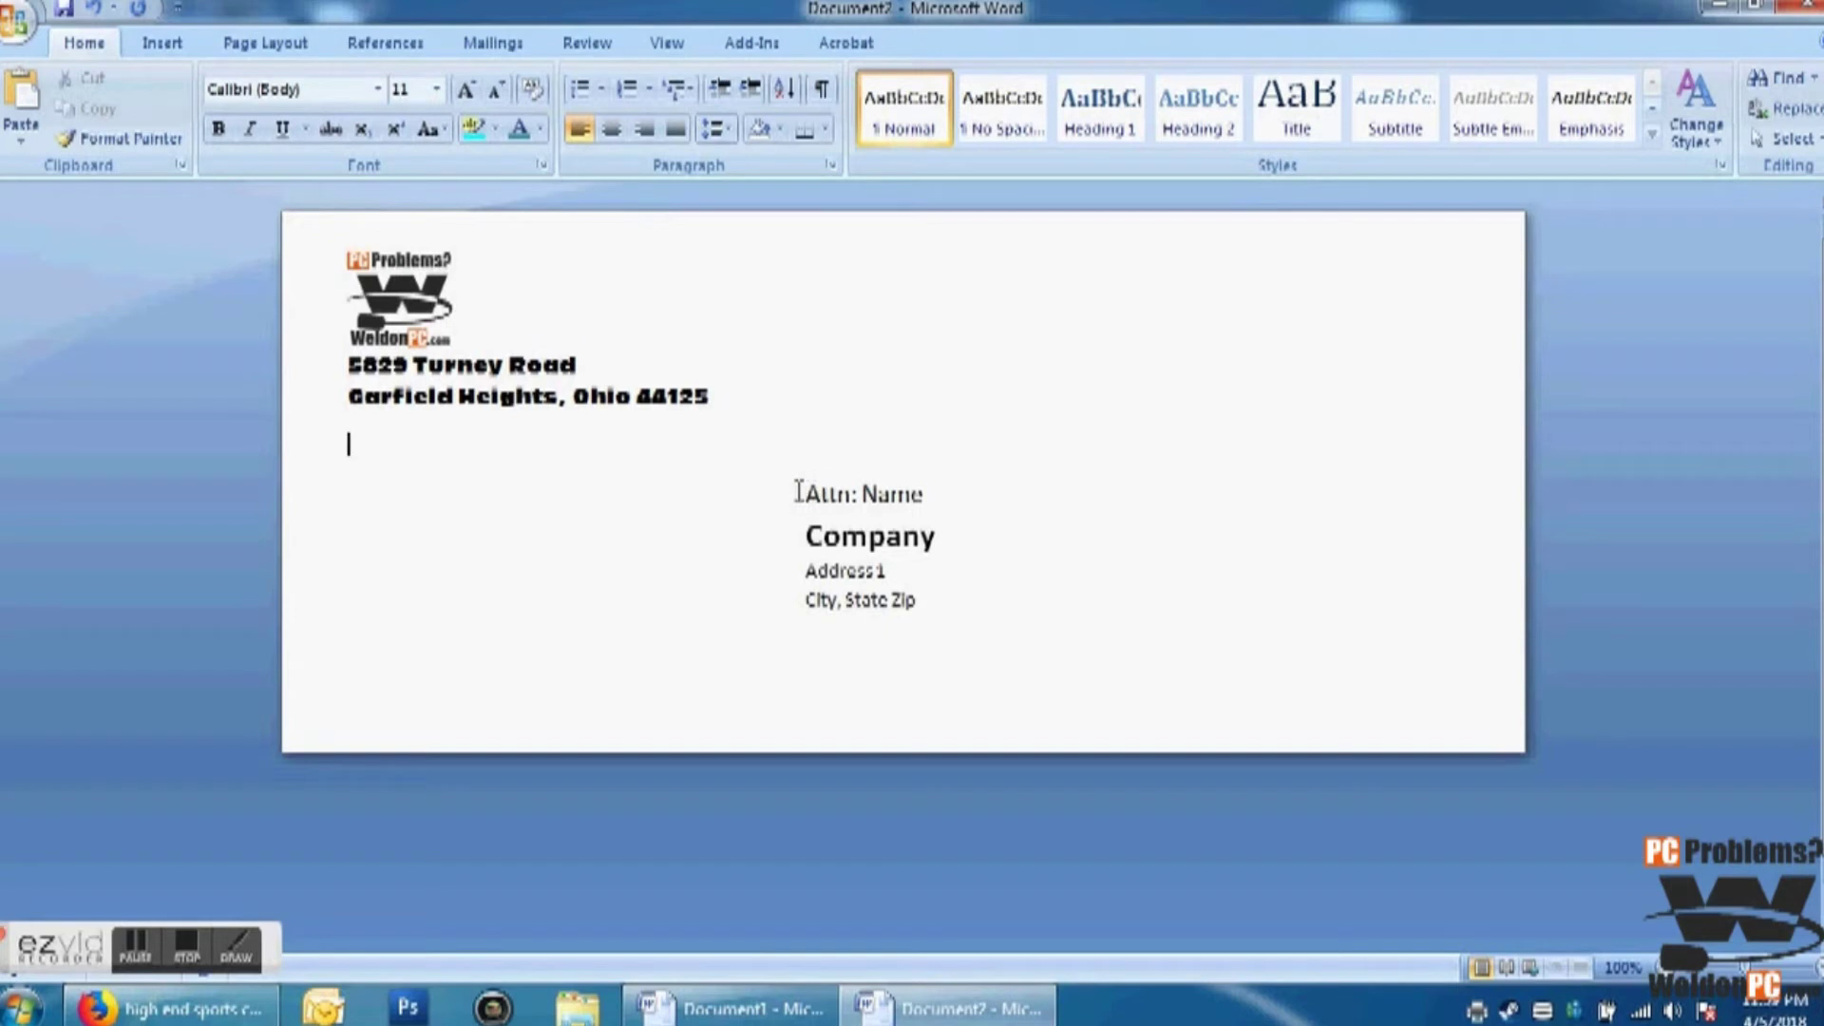
Step: Start a mail merge of the Letters type for the envelope with the recipient block selected
{"action": "left_click_drag", "start_coordinate": [802, 493], "coordinate": [932, 597]}
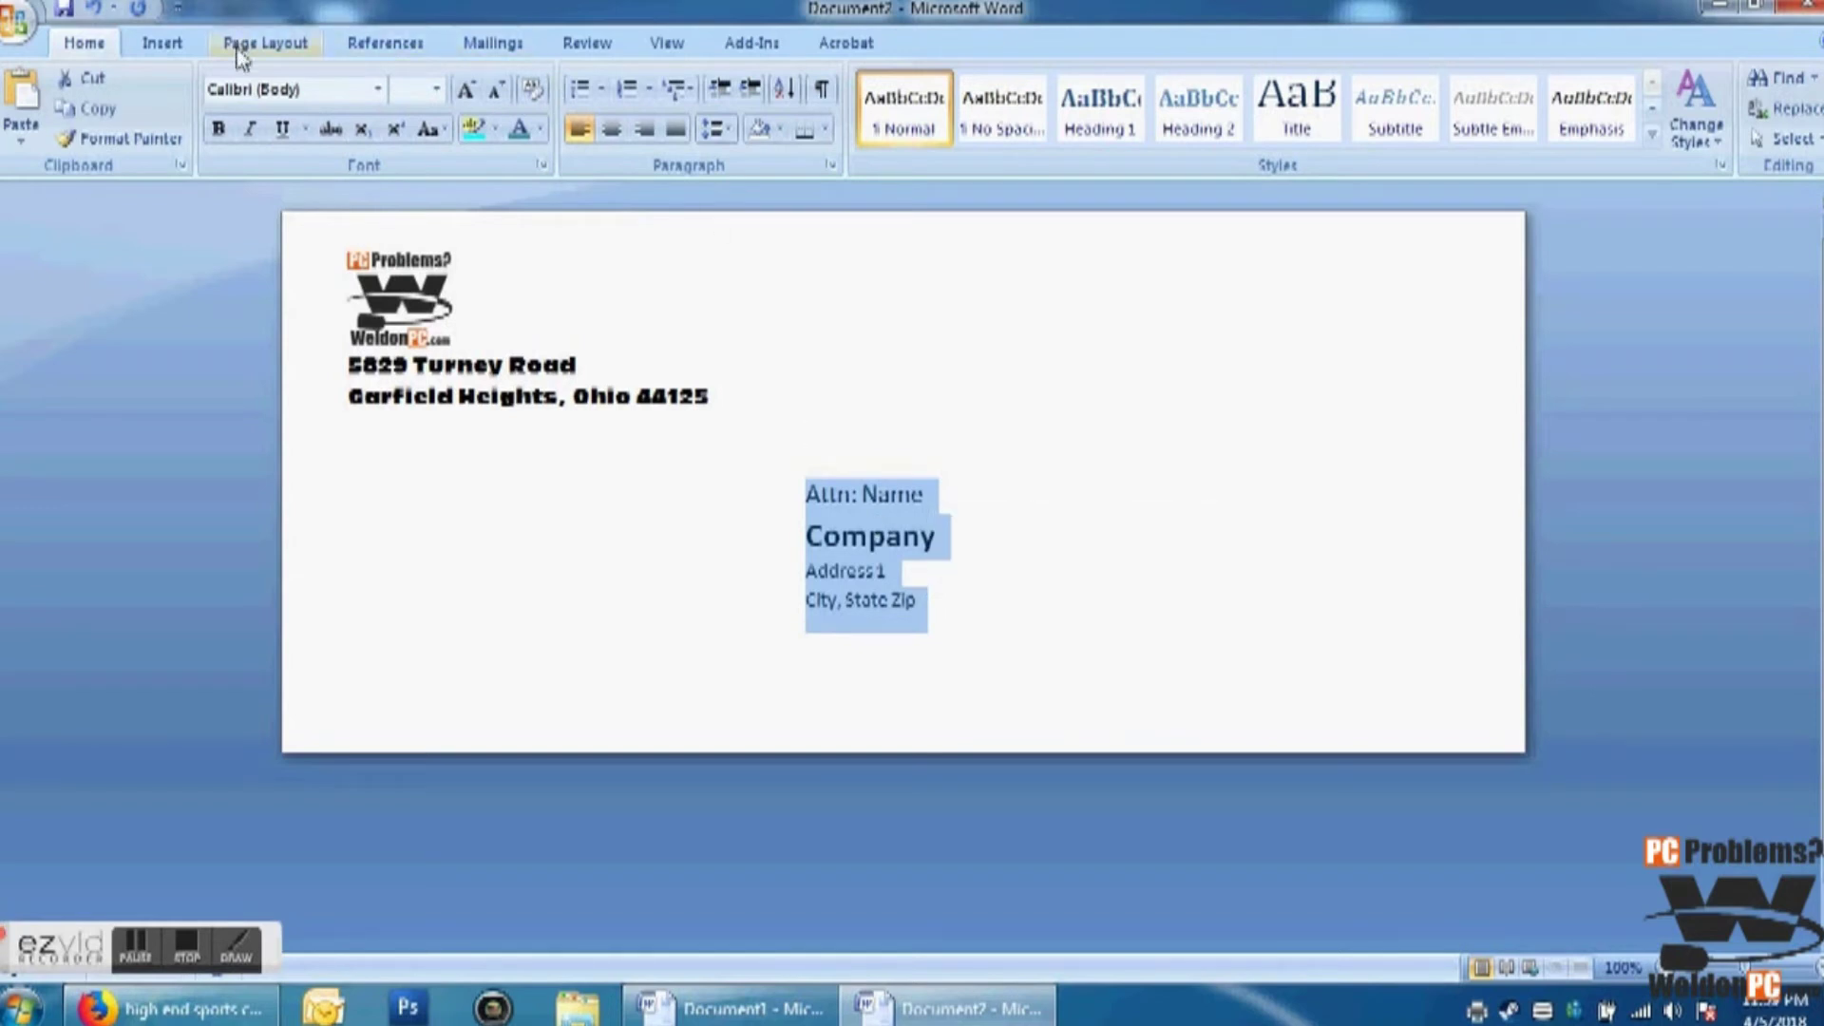
{"action": "left_click", "coordinate": [494, 44]}
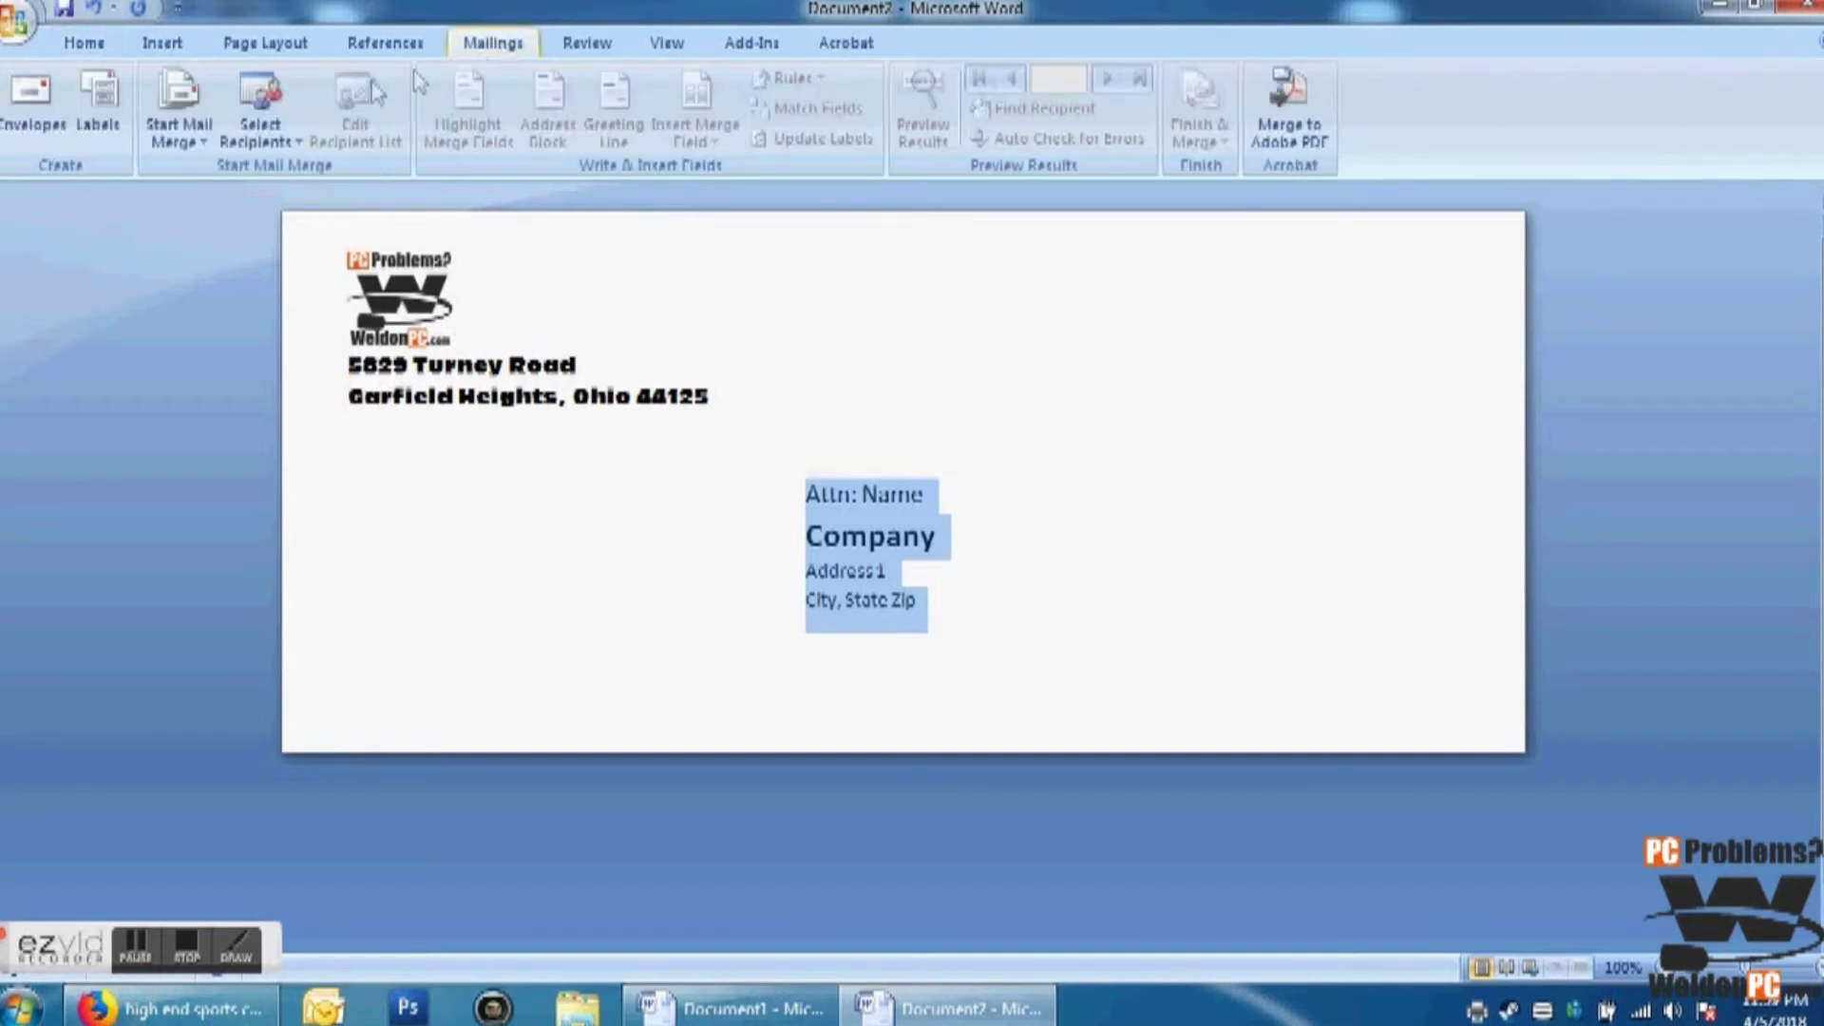
{"action": "left_click", "coordinate": [192, 141]}
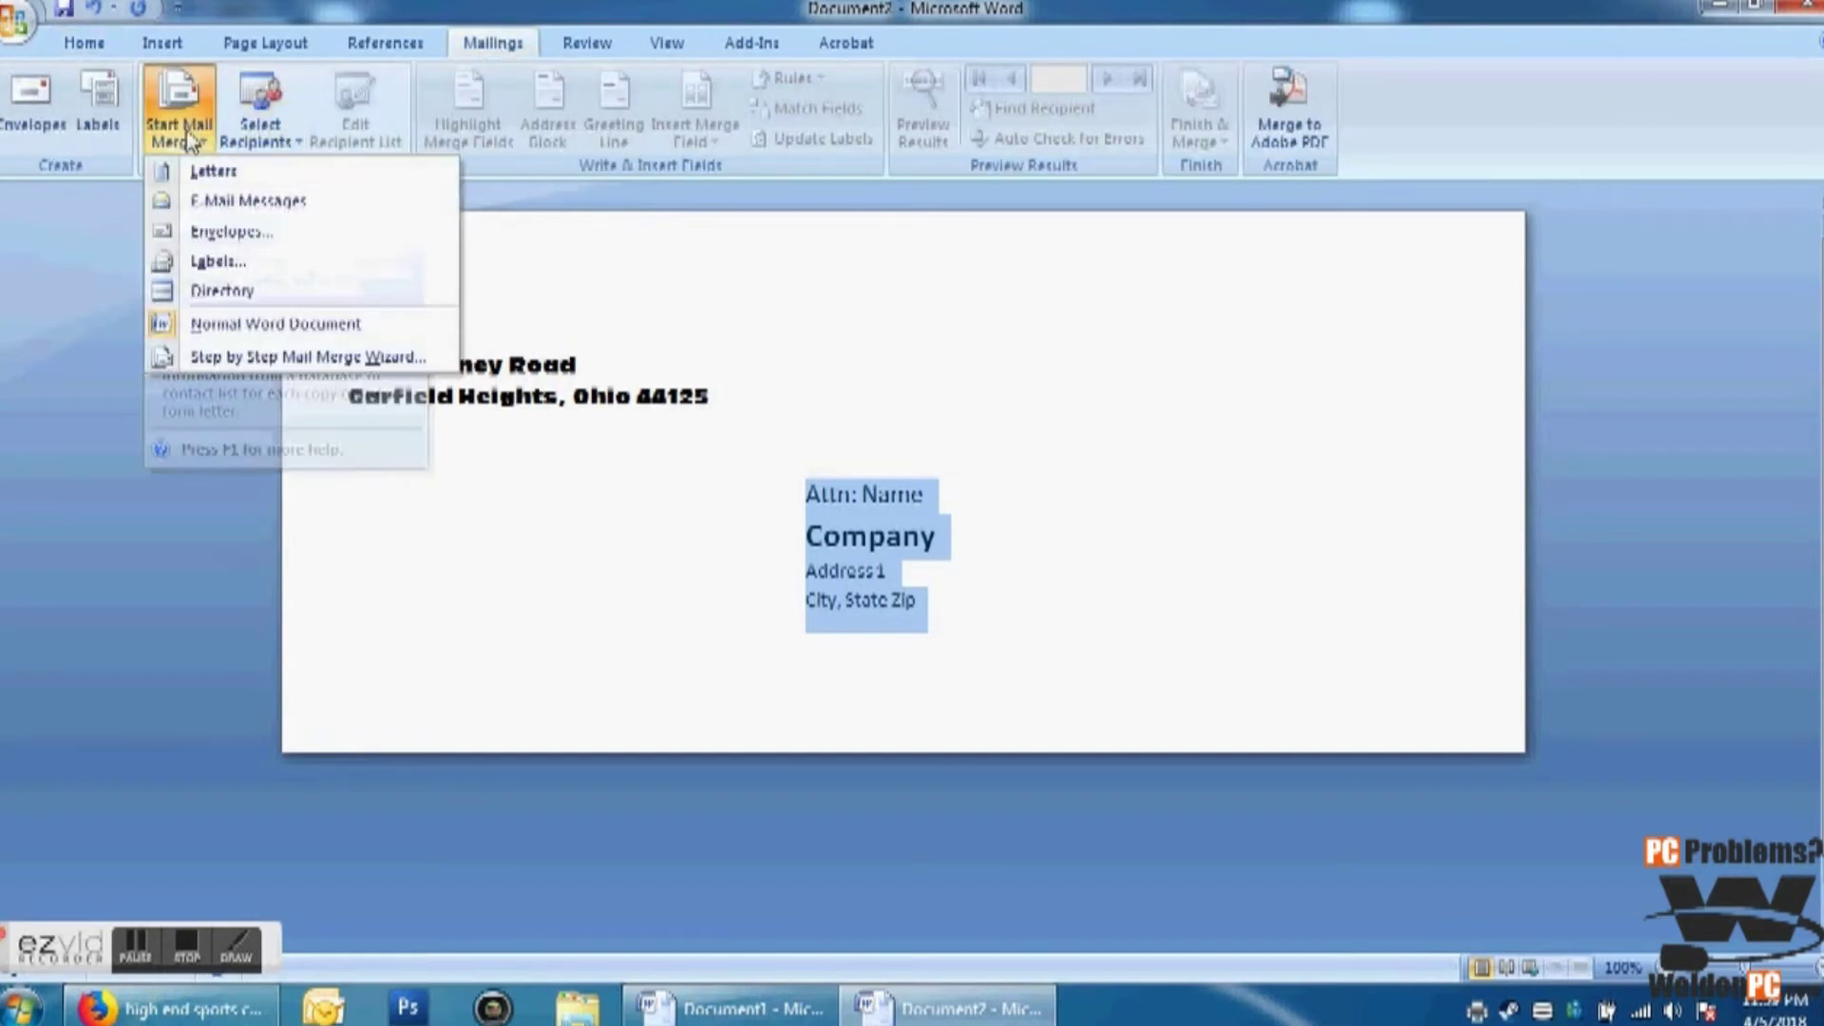
{"action": "left_click", "coordinate": [248, 172]}
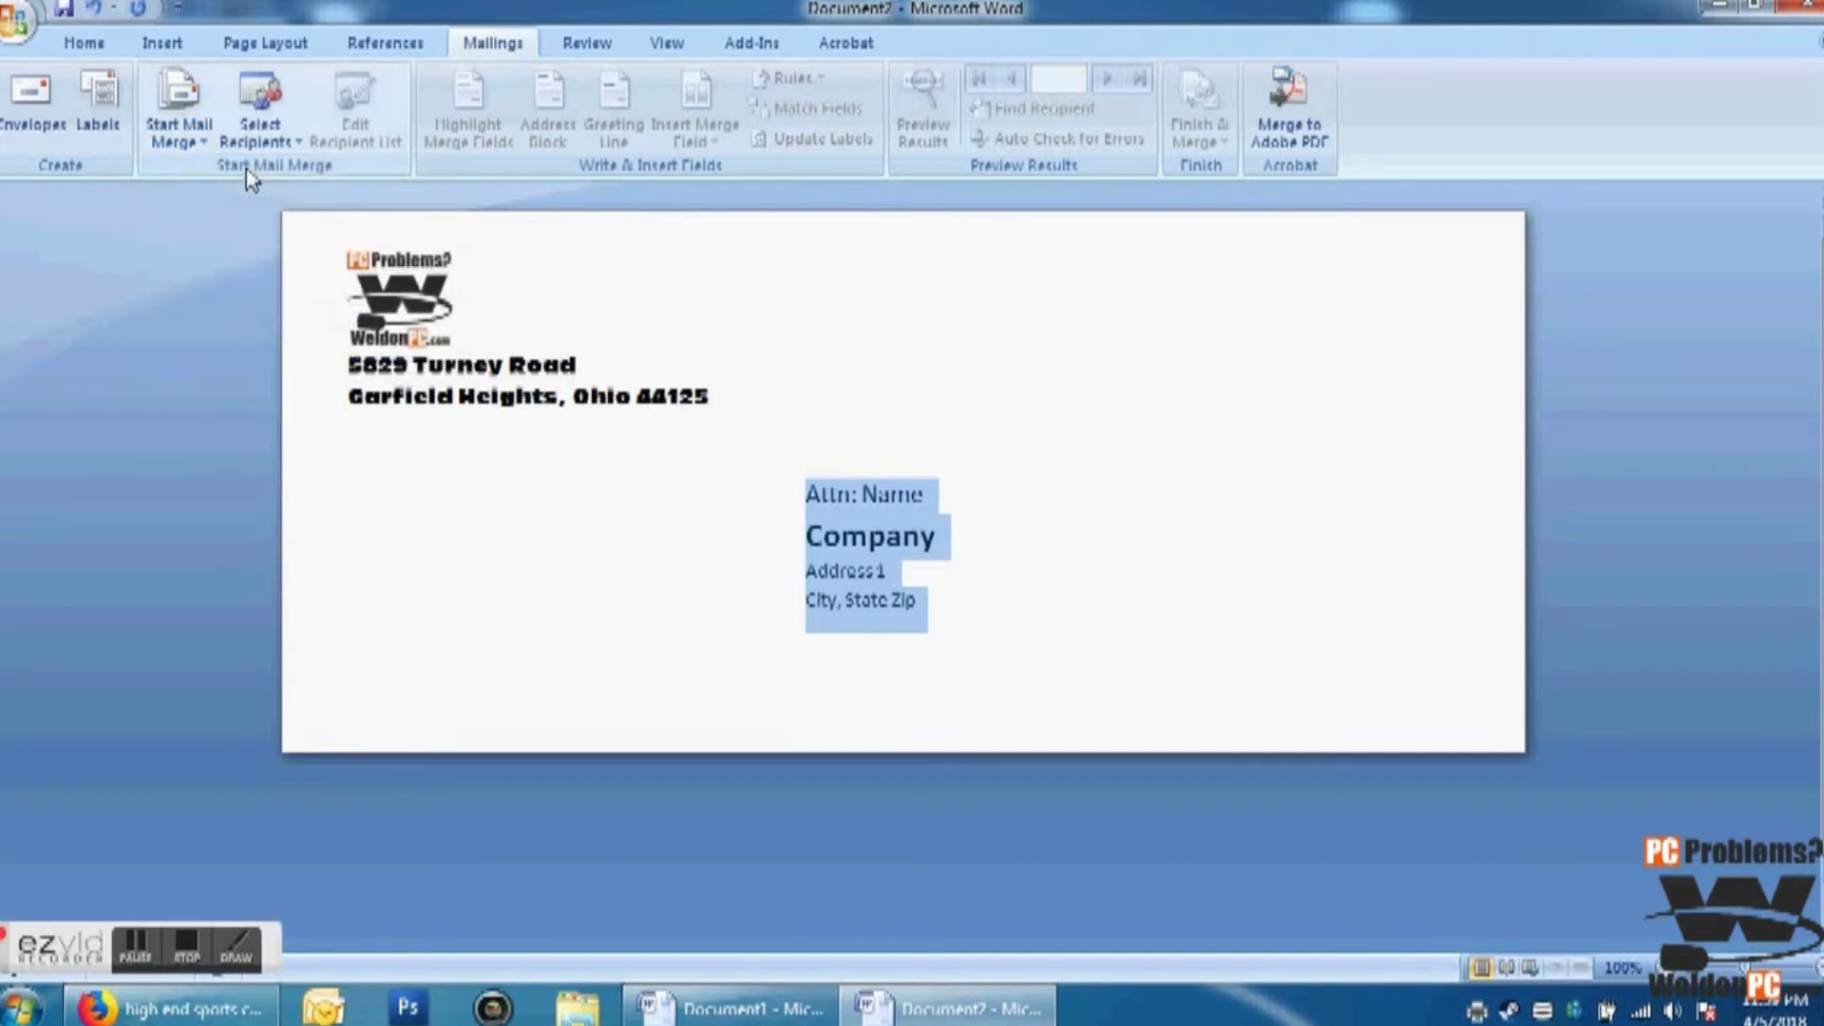
Step: Choose to use an existing recipient list and browse My Documents for the data source
{"action": "left_click", "coordinate": [272, 143]}
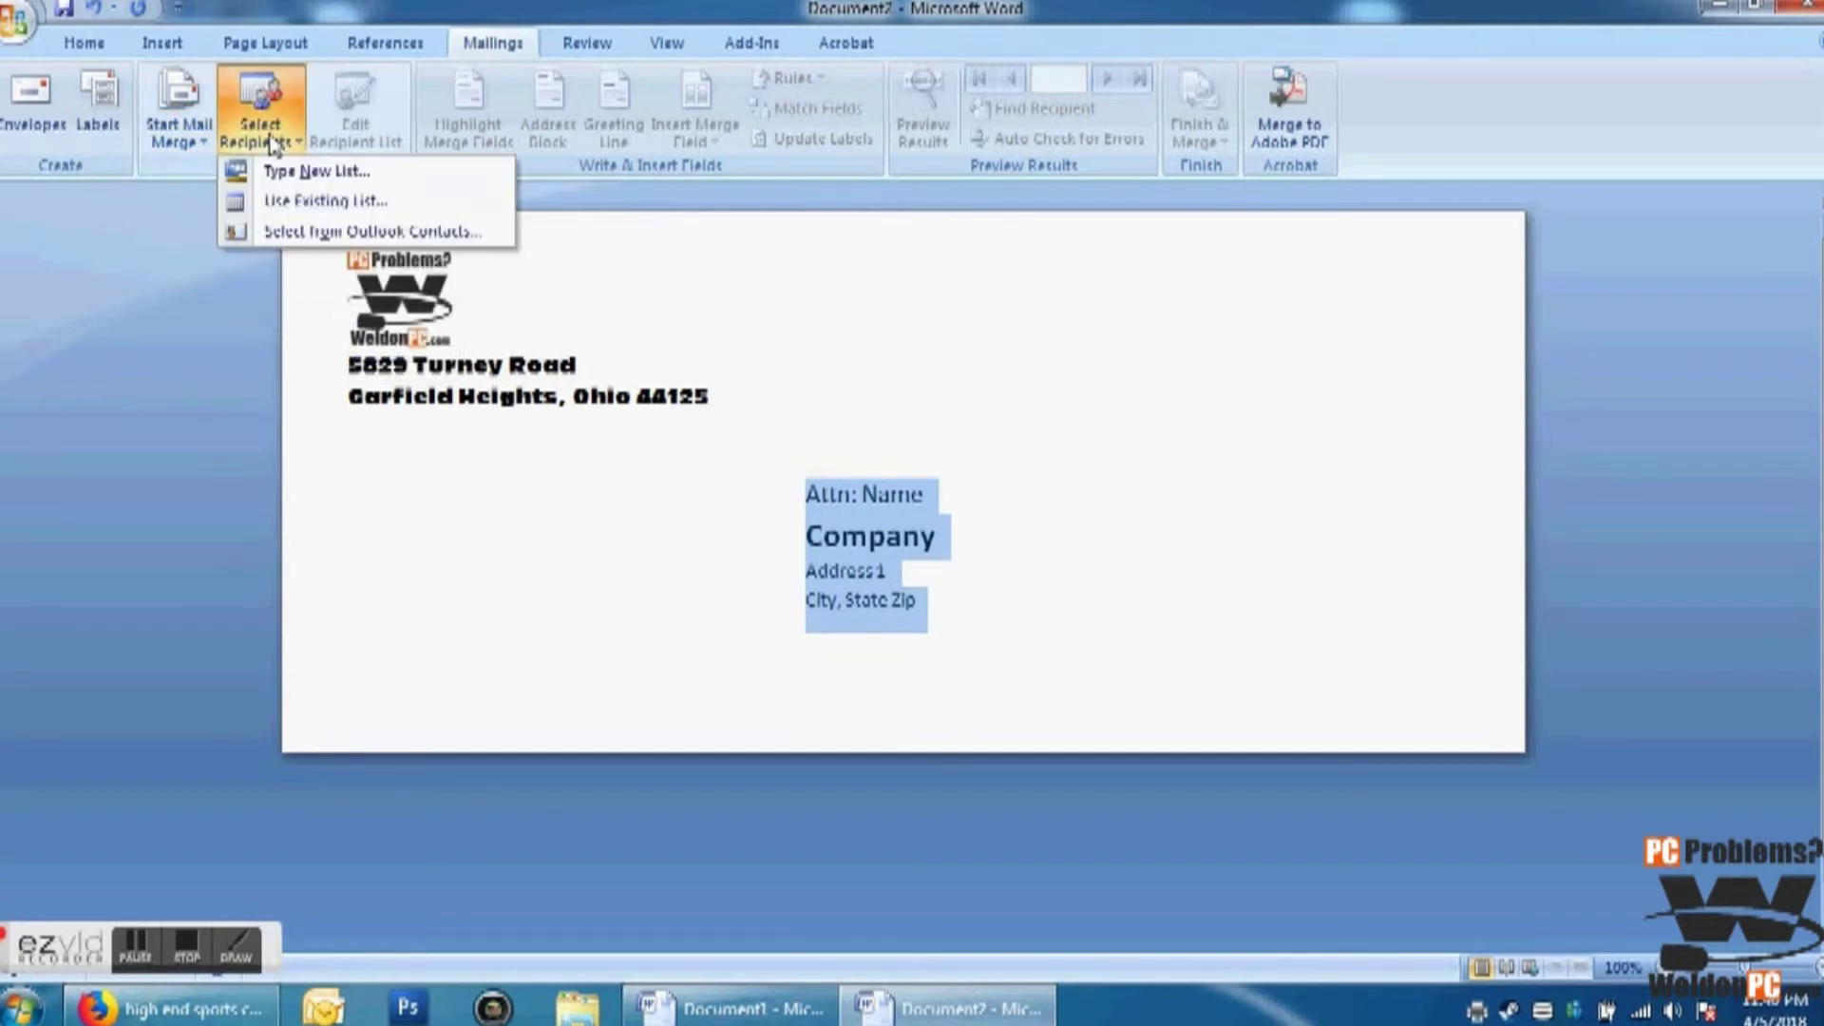
{"action": "left_click", "coordinate": [324, 204]}
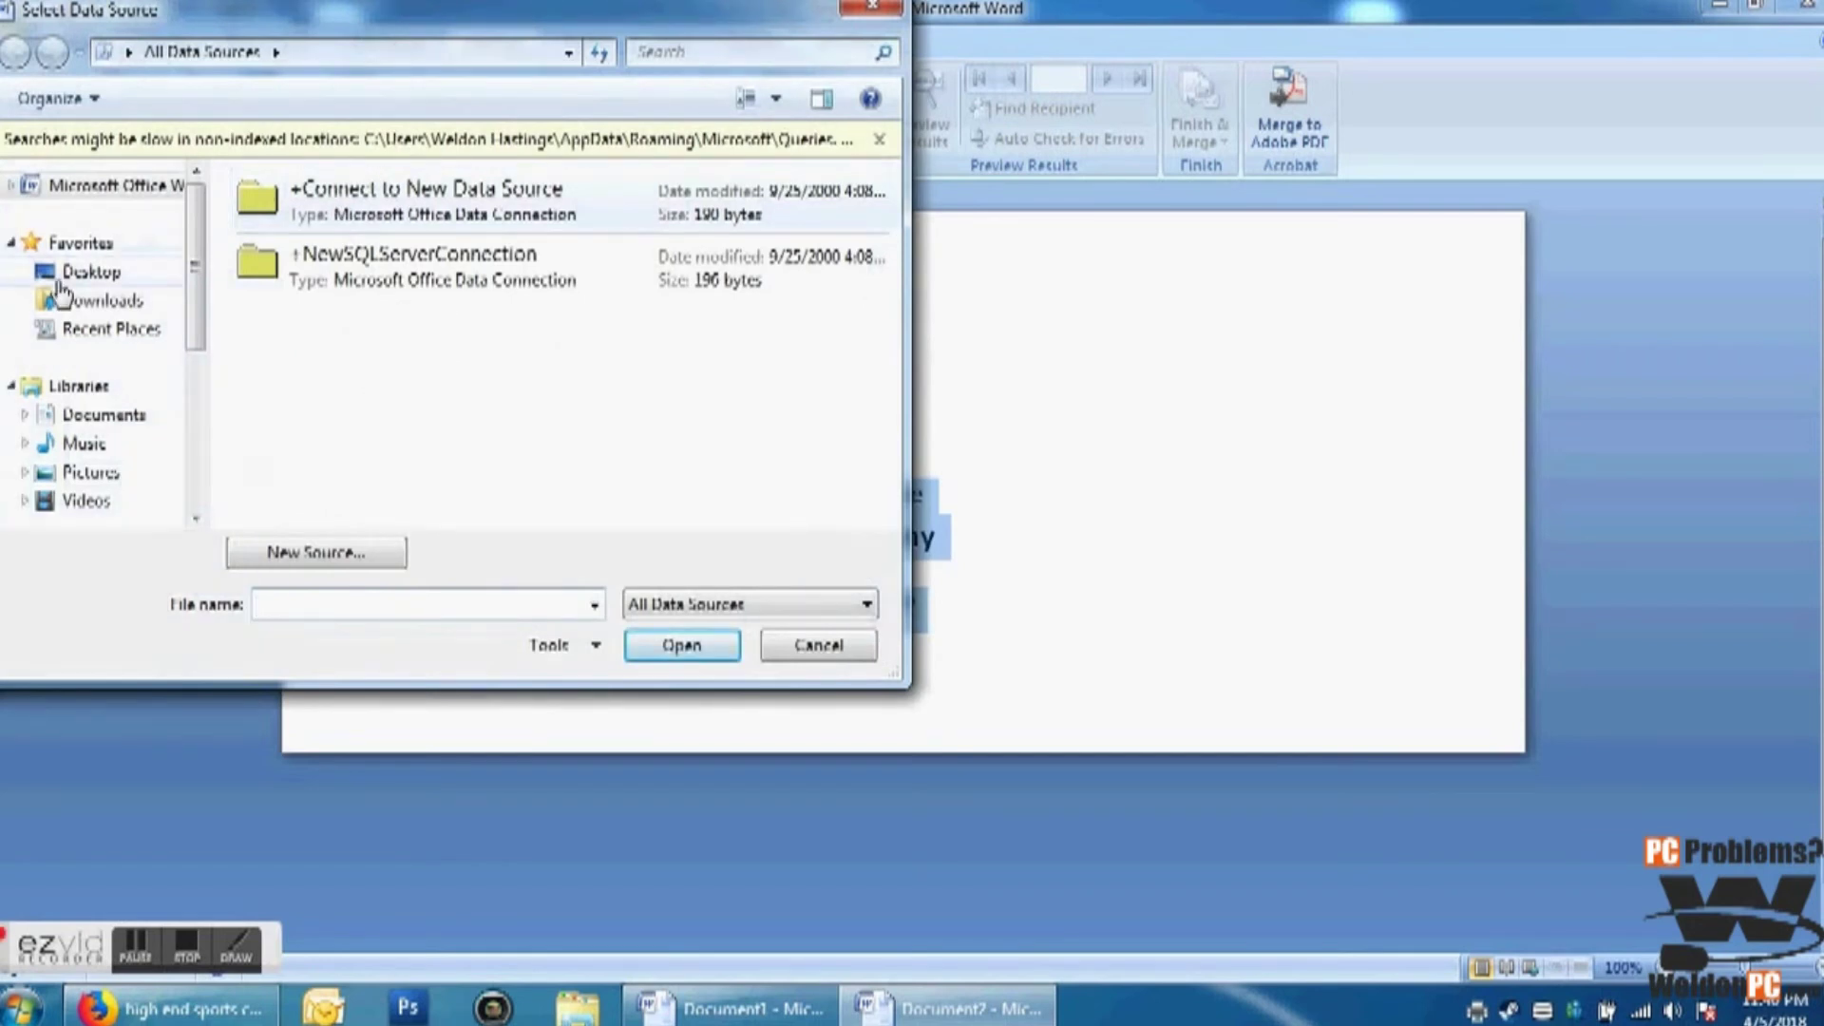
{"action": "left_click", "coordinate": [62, 276]}
{"action": "double_click", "coordinate": [276, 323]}
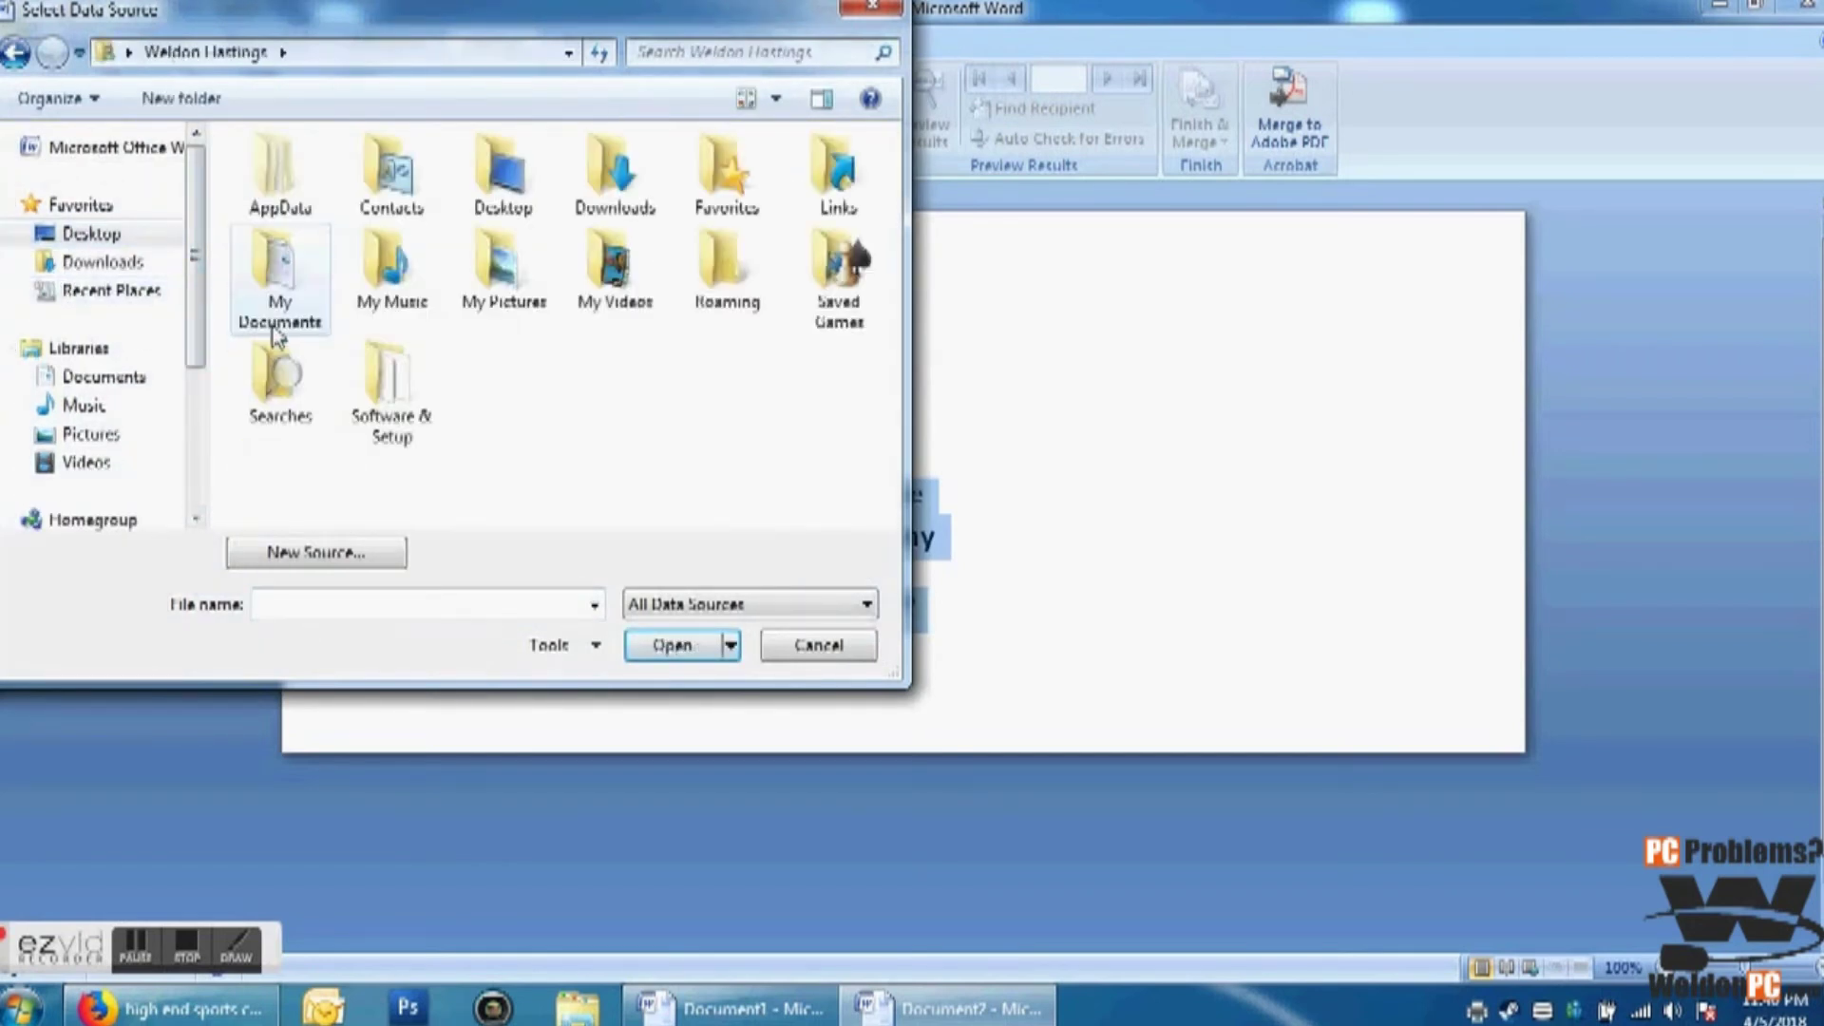
{"action": "double_click", "coordinate": [278, 285]}
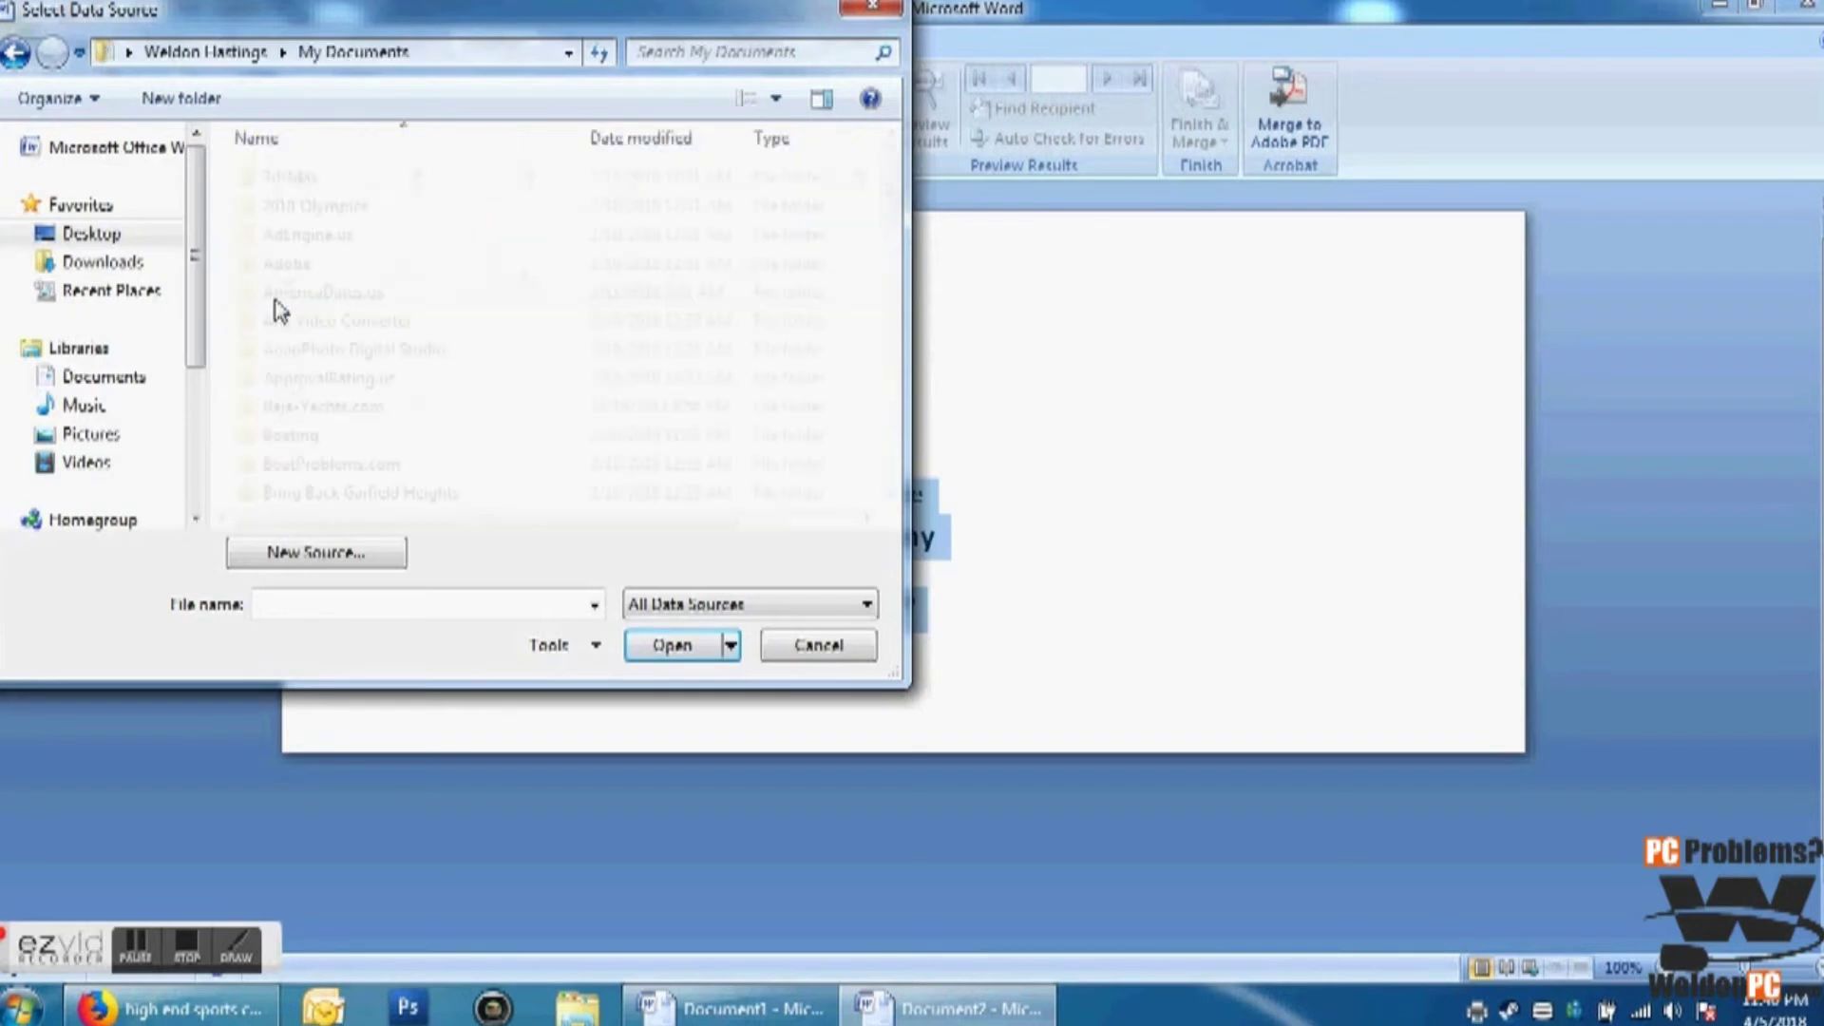
{"action": "left_click_drag", "start_coordinate": [888, 195], "coordinate": [884, 441]}
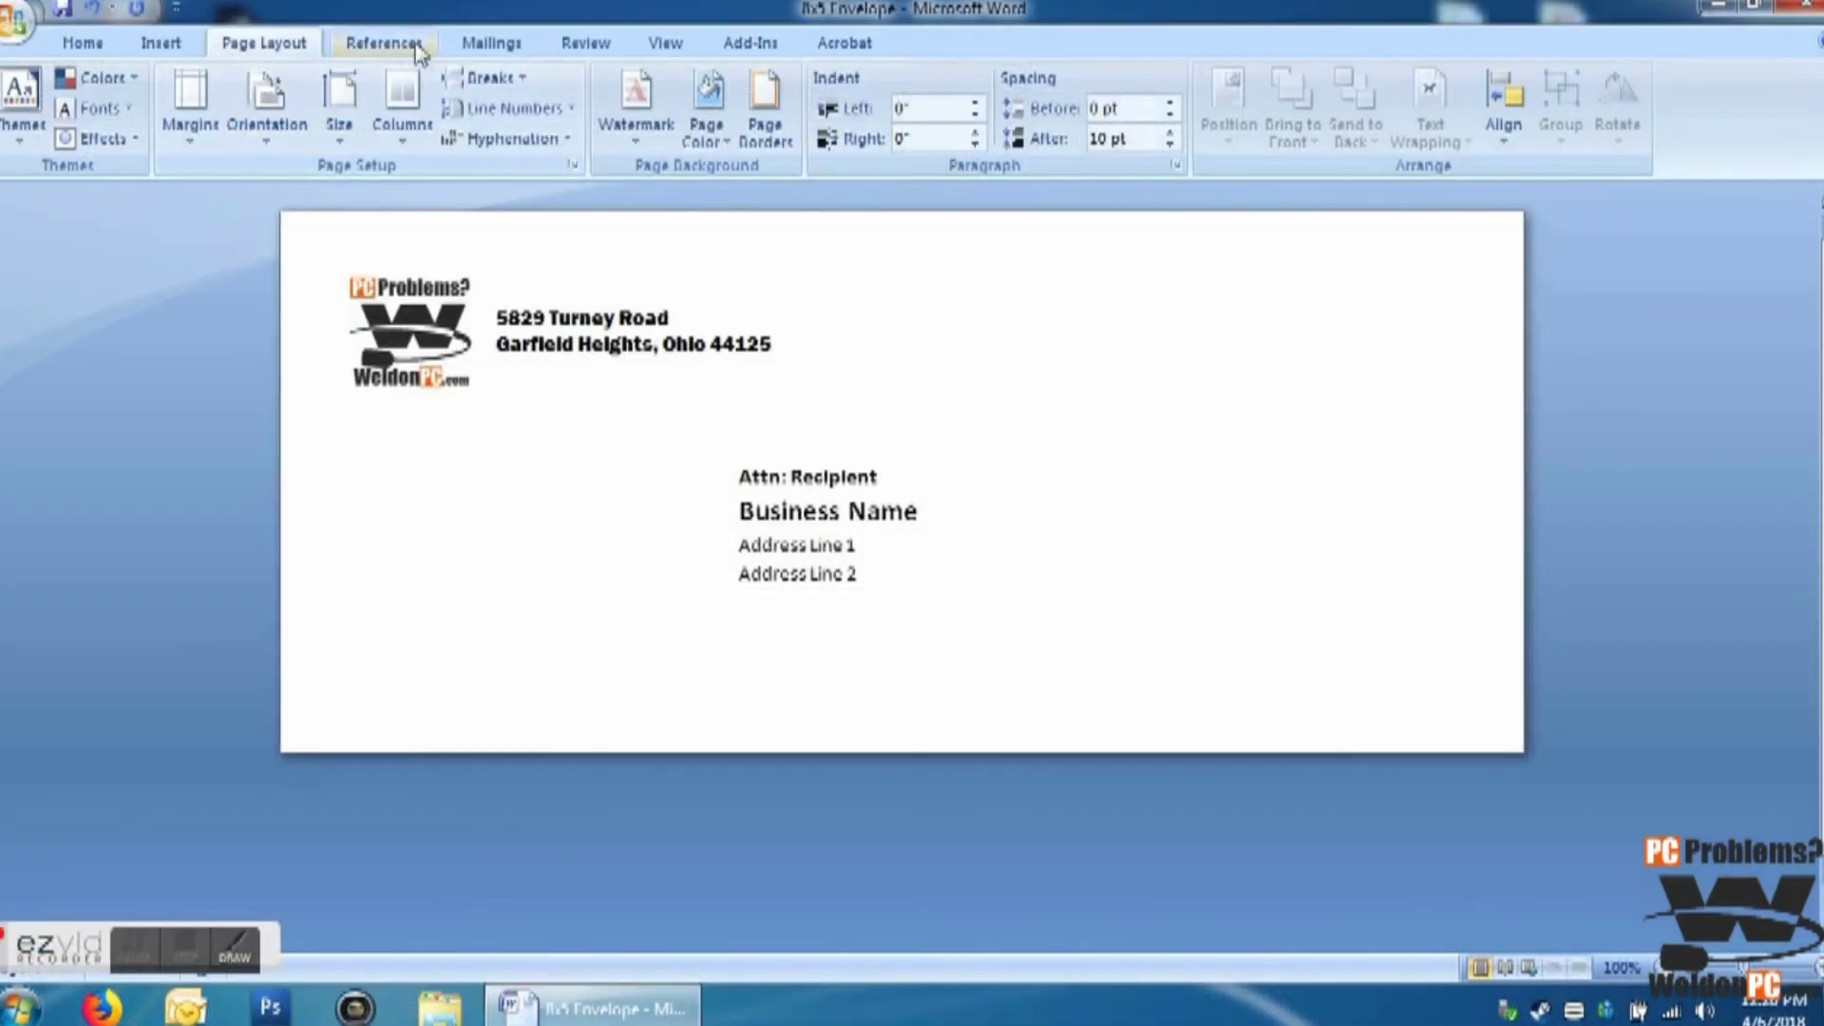
Step: Start a Letters mail merge in the 8x5 Envelope document
{"action": "left_click", "coordinate": [490, 55]}
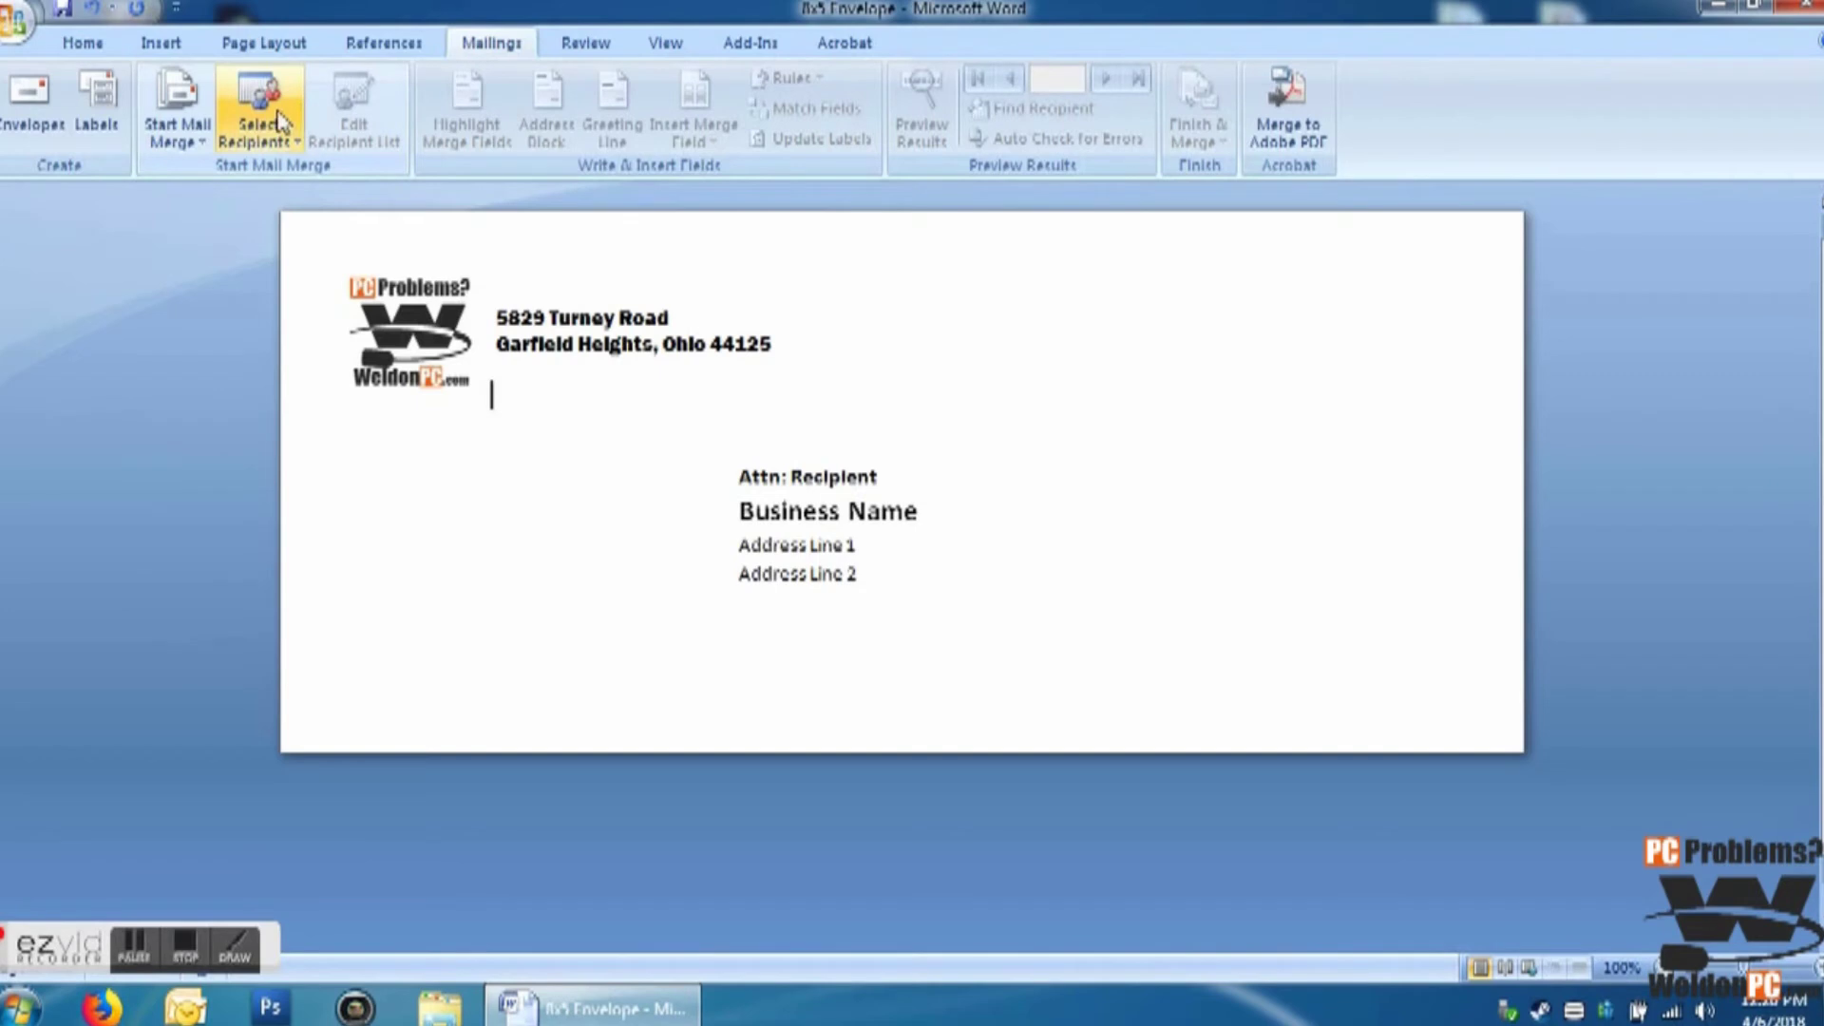
{"action": "left_click", "coordinate": [241, 121]}
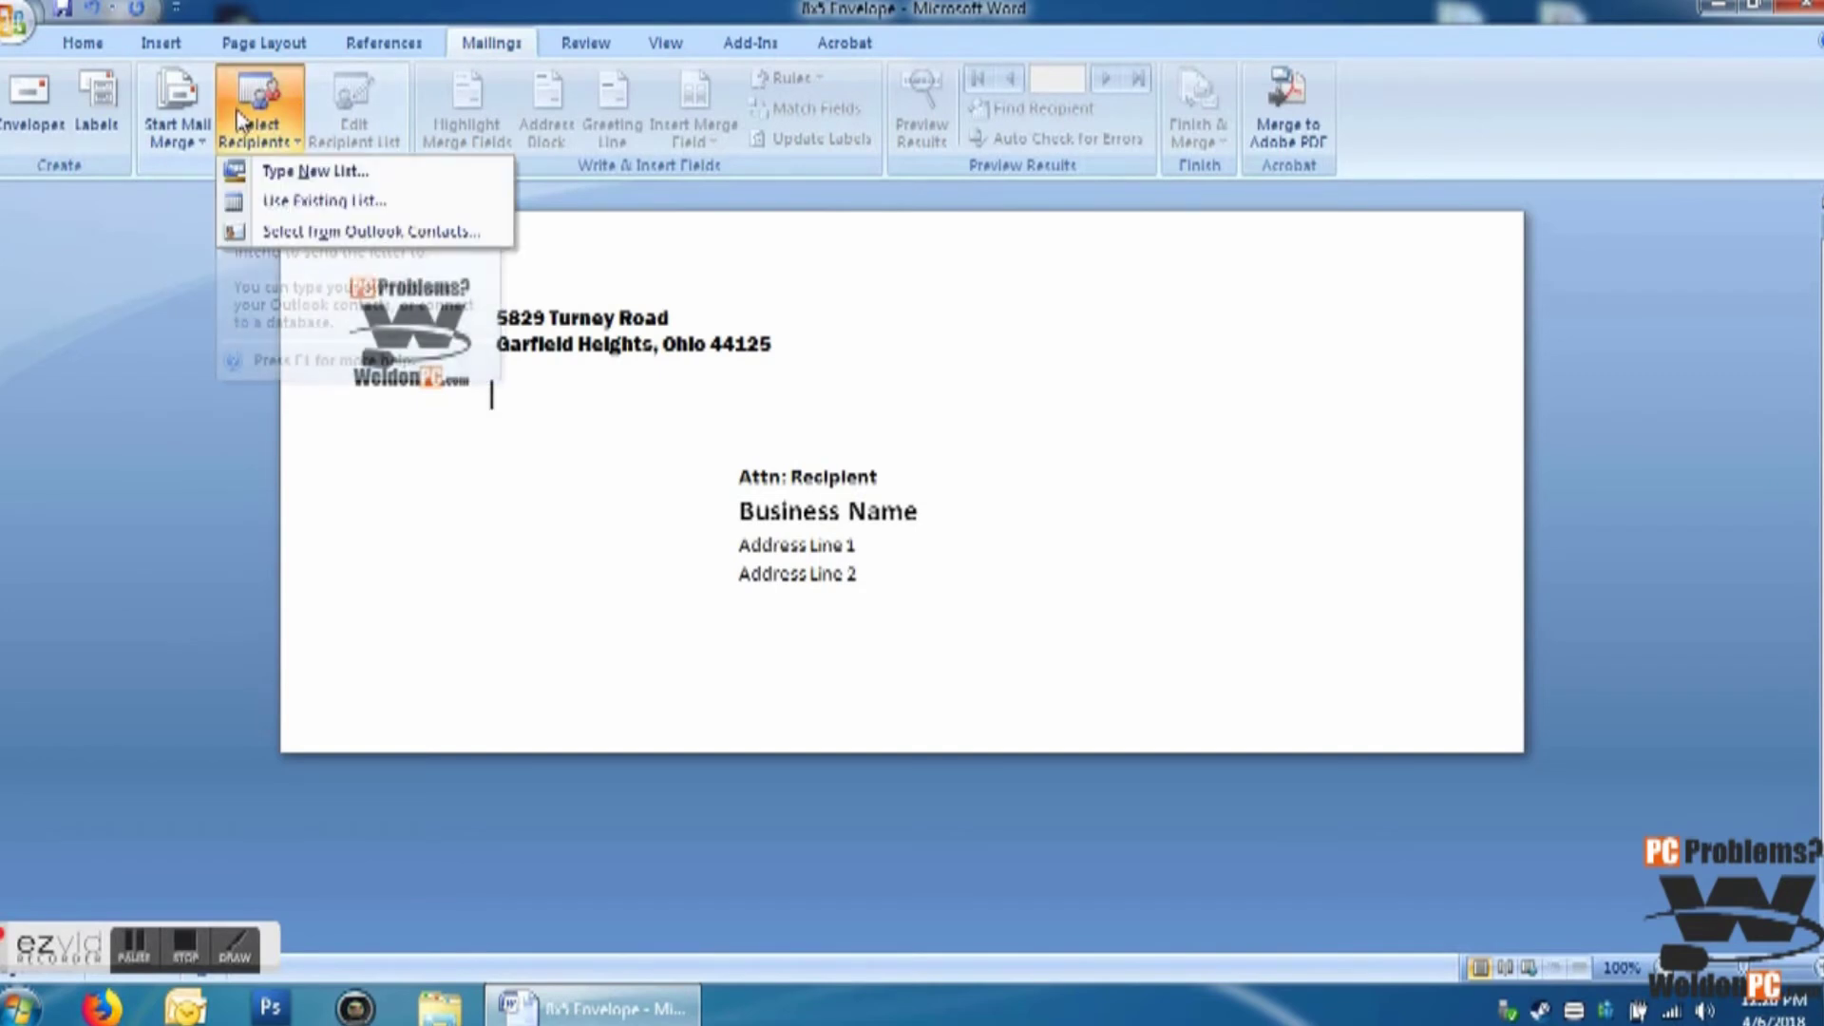
{"action": "left_click", "coordinate": [200, 142]}
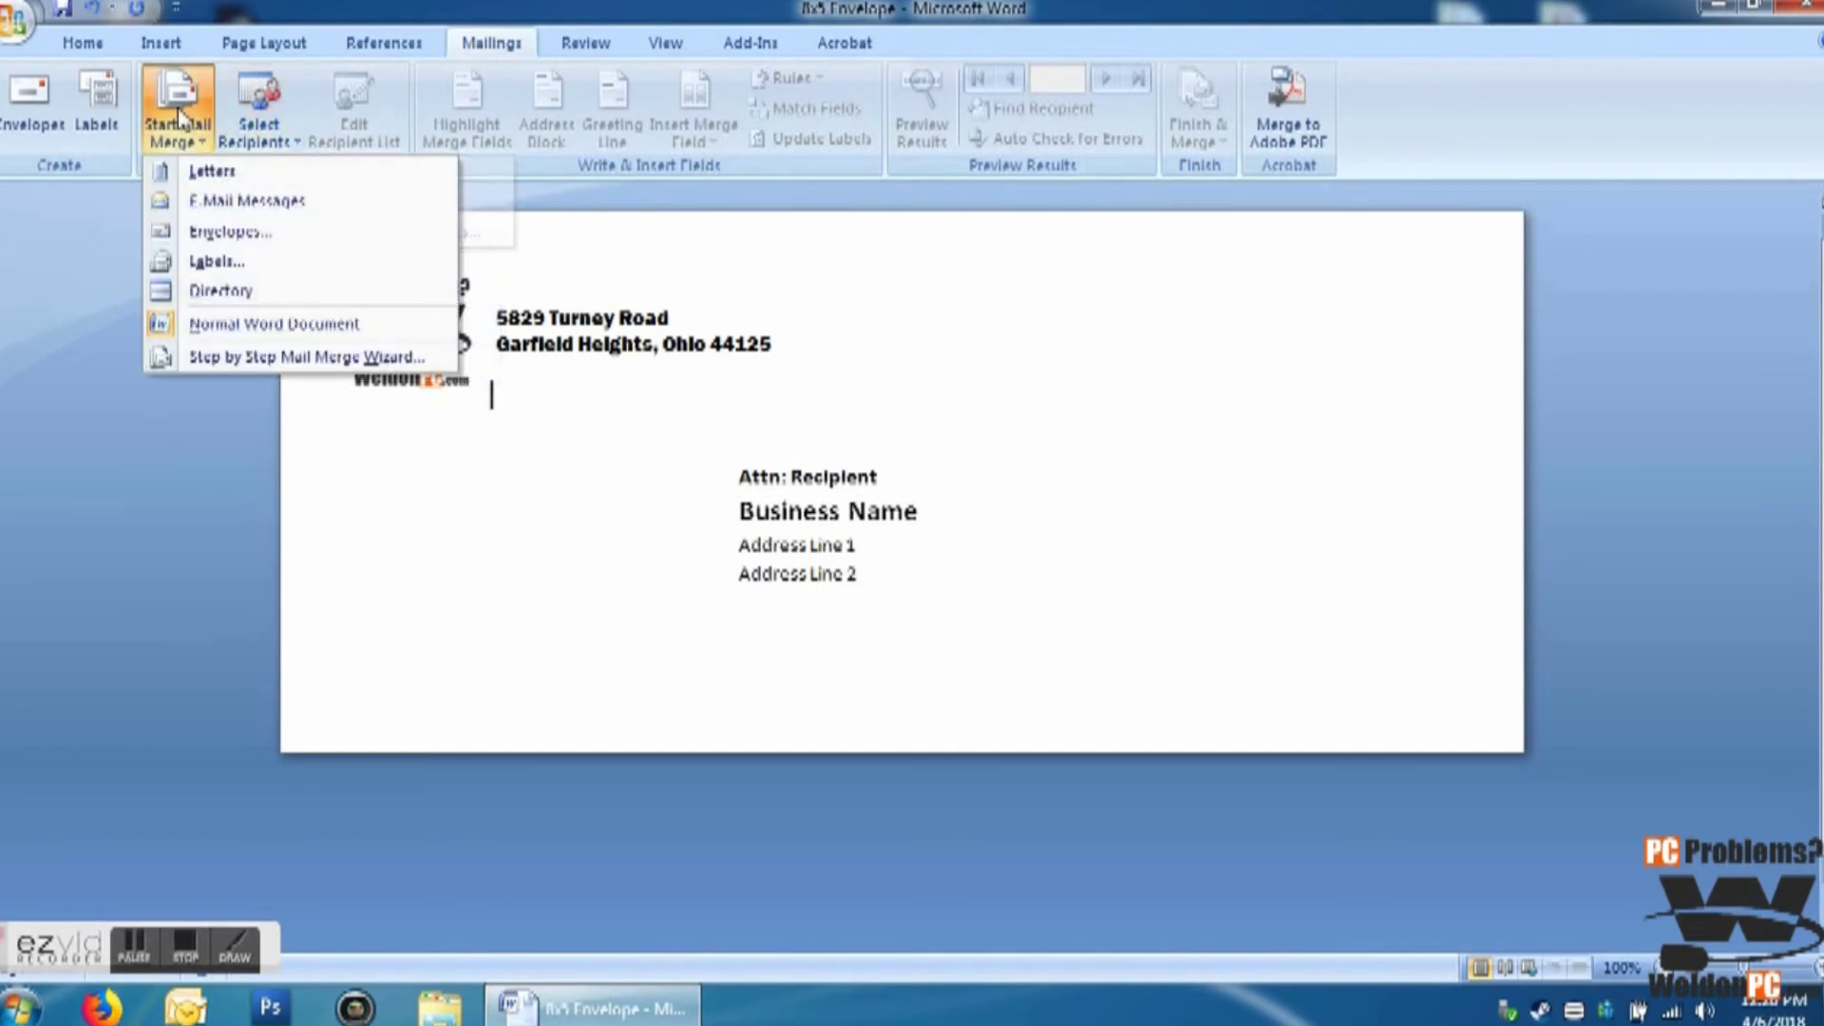
{"action": "left_click", "coordinate": [211, 172]}
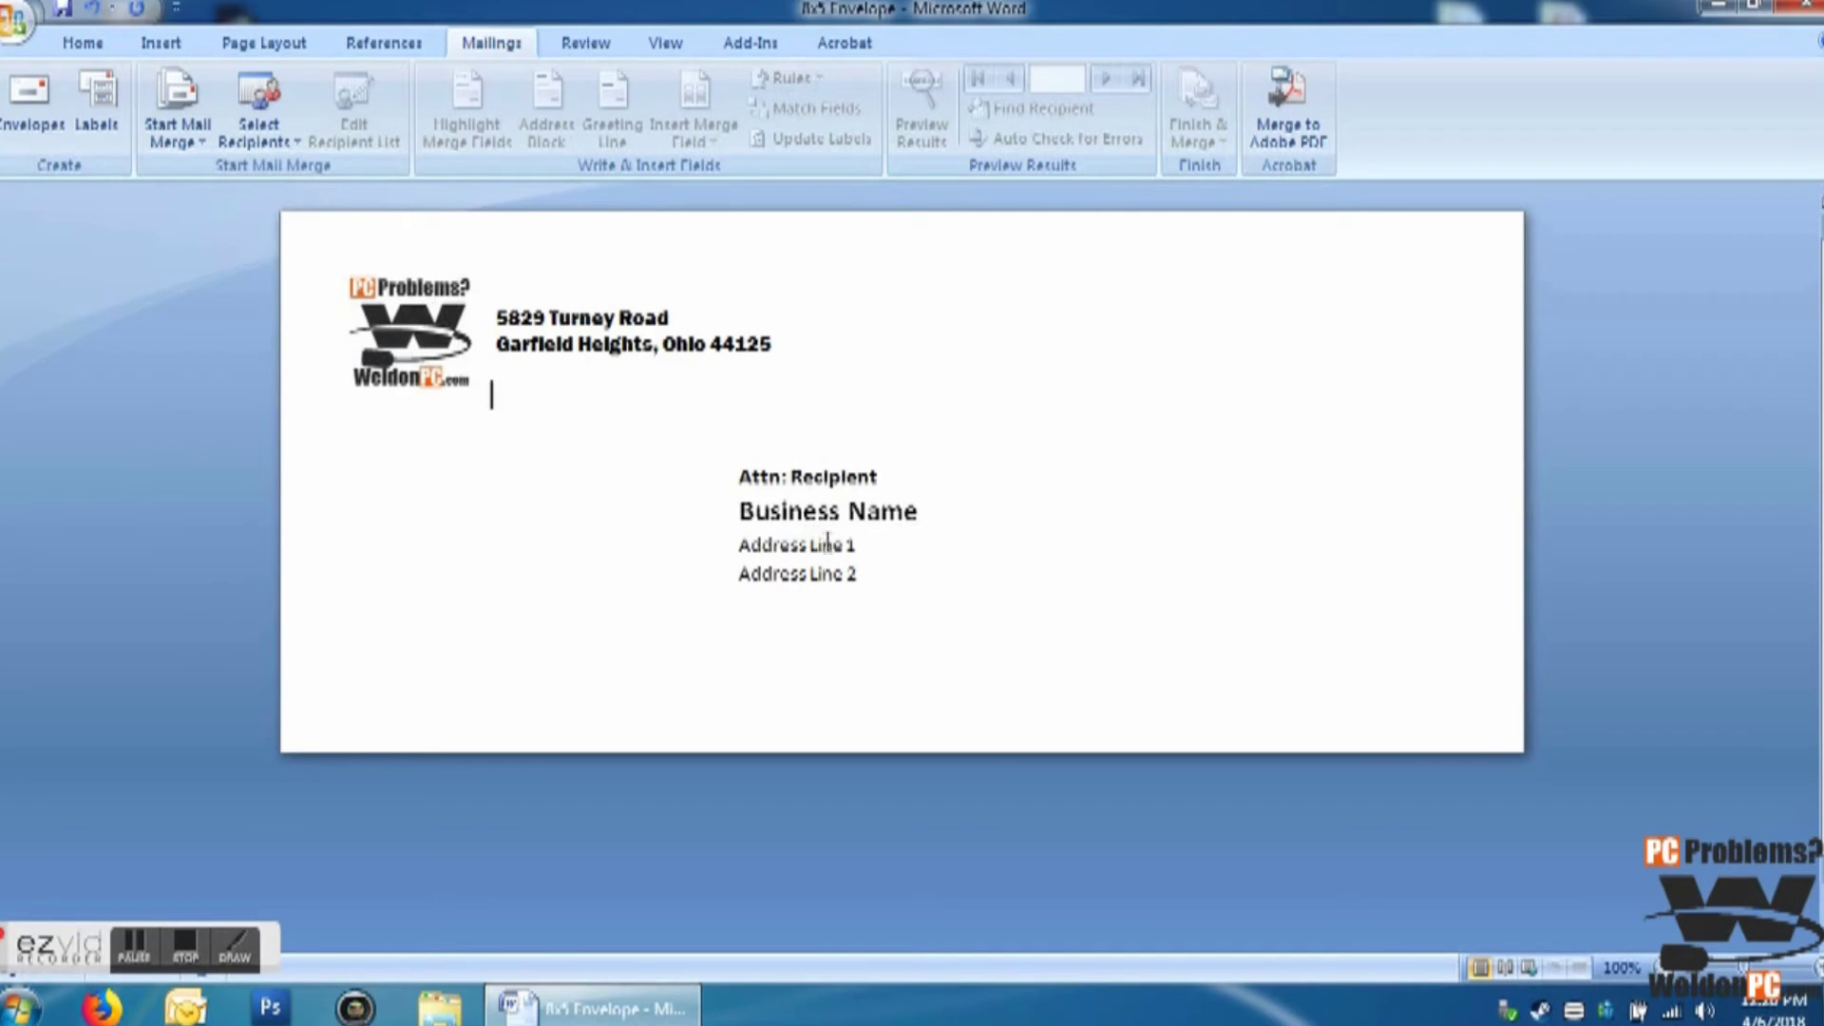
Step: Choose to use an existing recipient list and browse to the WeldonPC folder in My Documents
{"action": "left_click", "coordinate": [258, 133]}
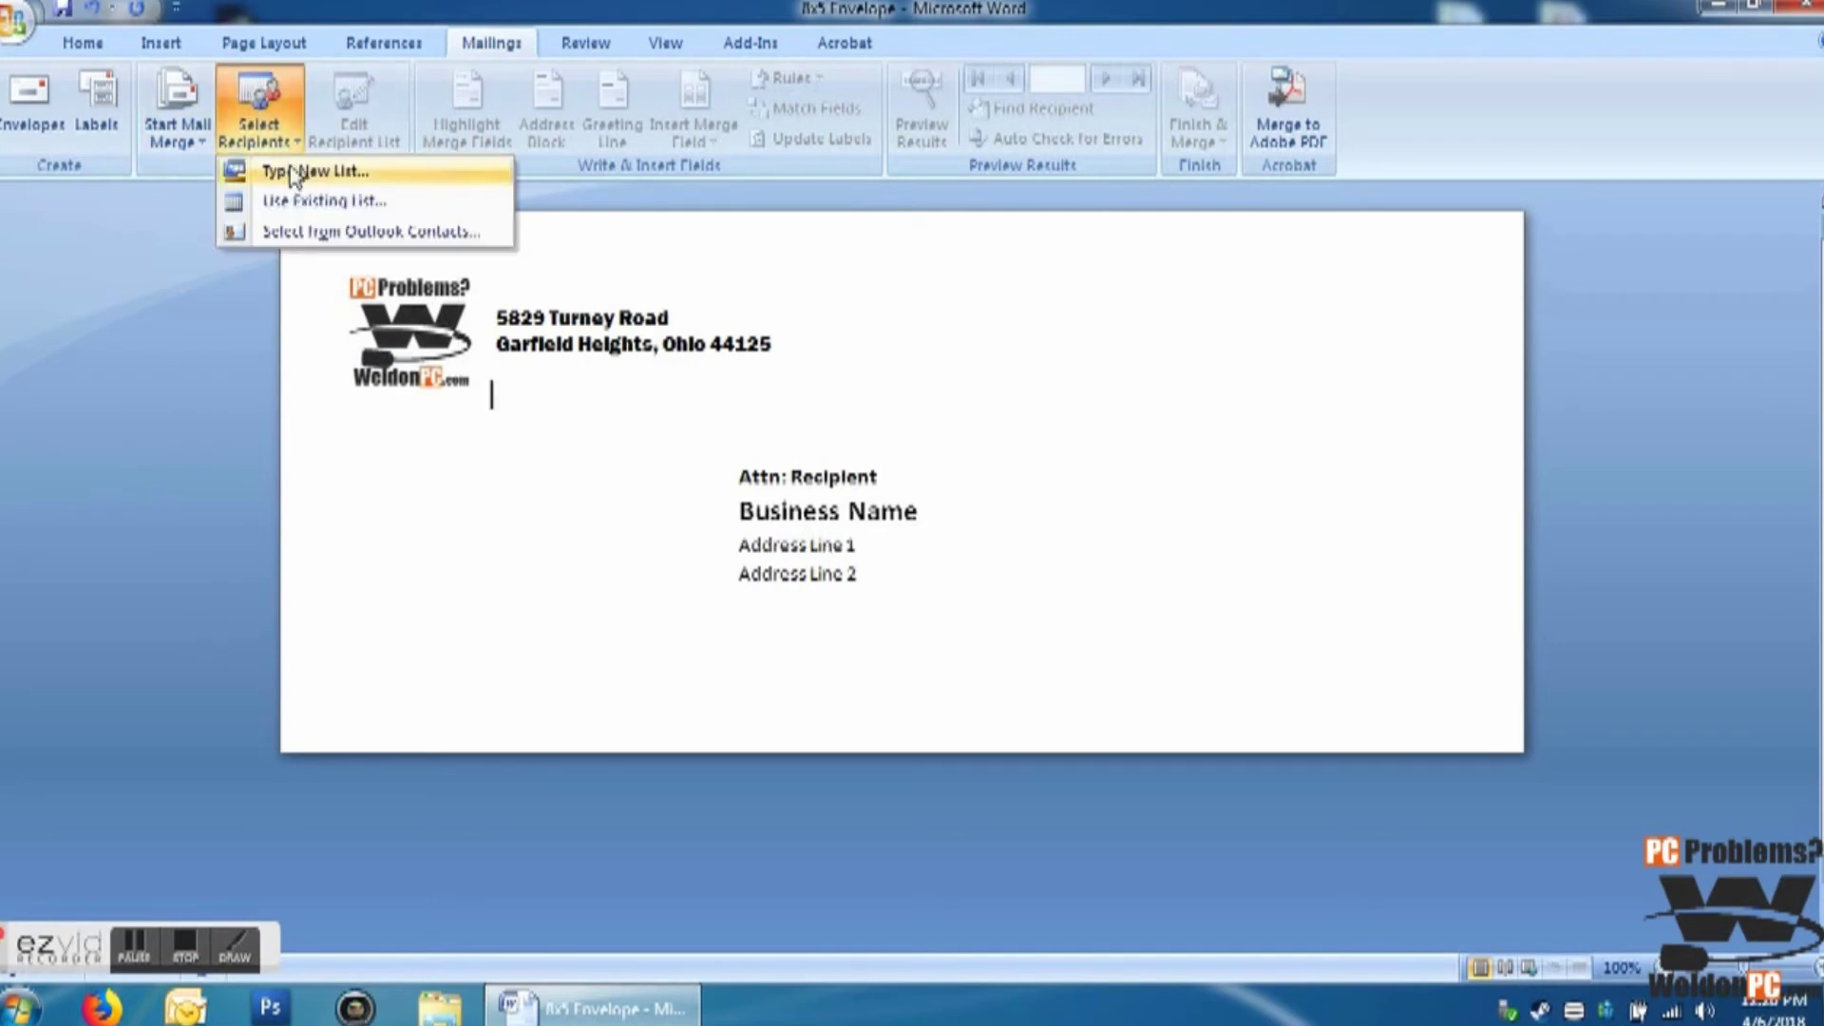
{"action": "left_click", "coordinate": [323, 207]}
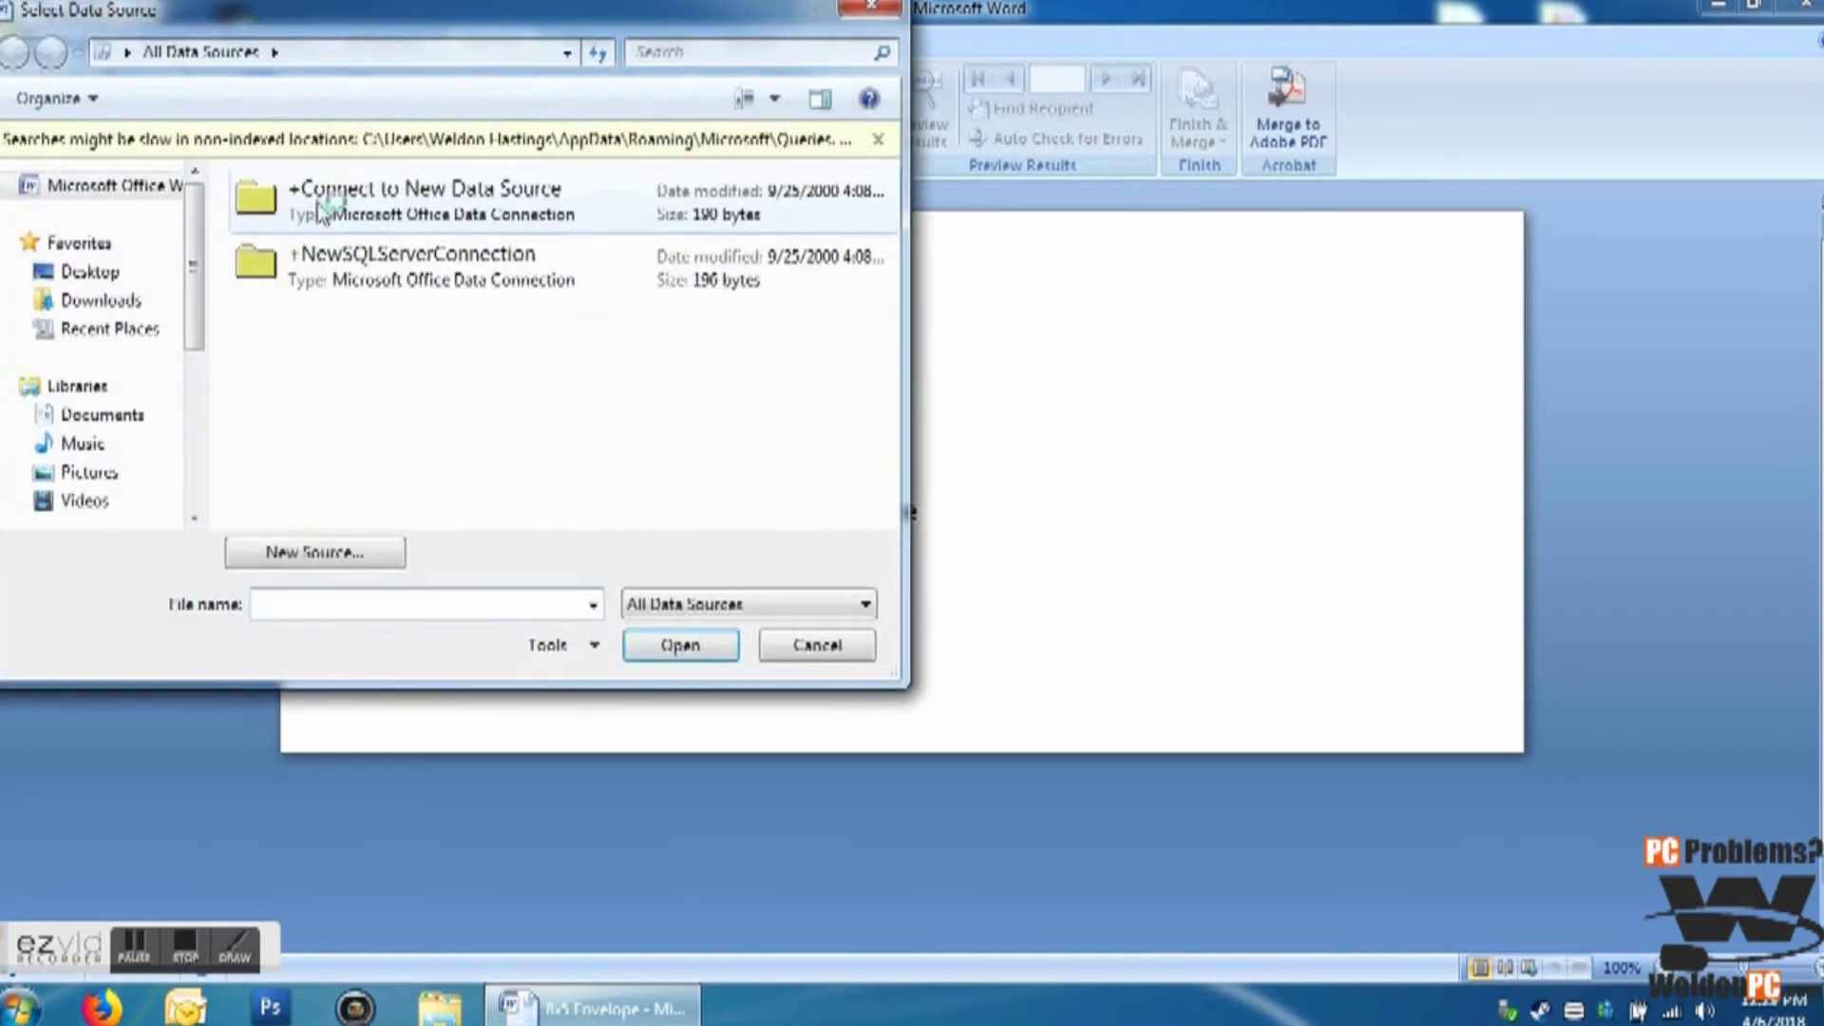
{"action": "left_click", "coordinate": [90, 273]}
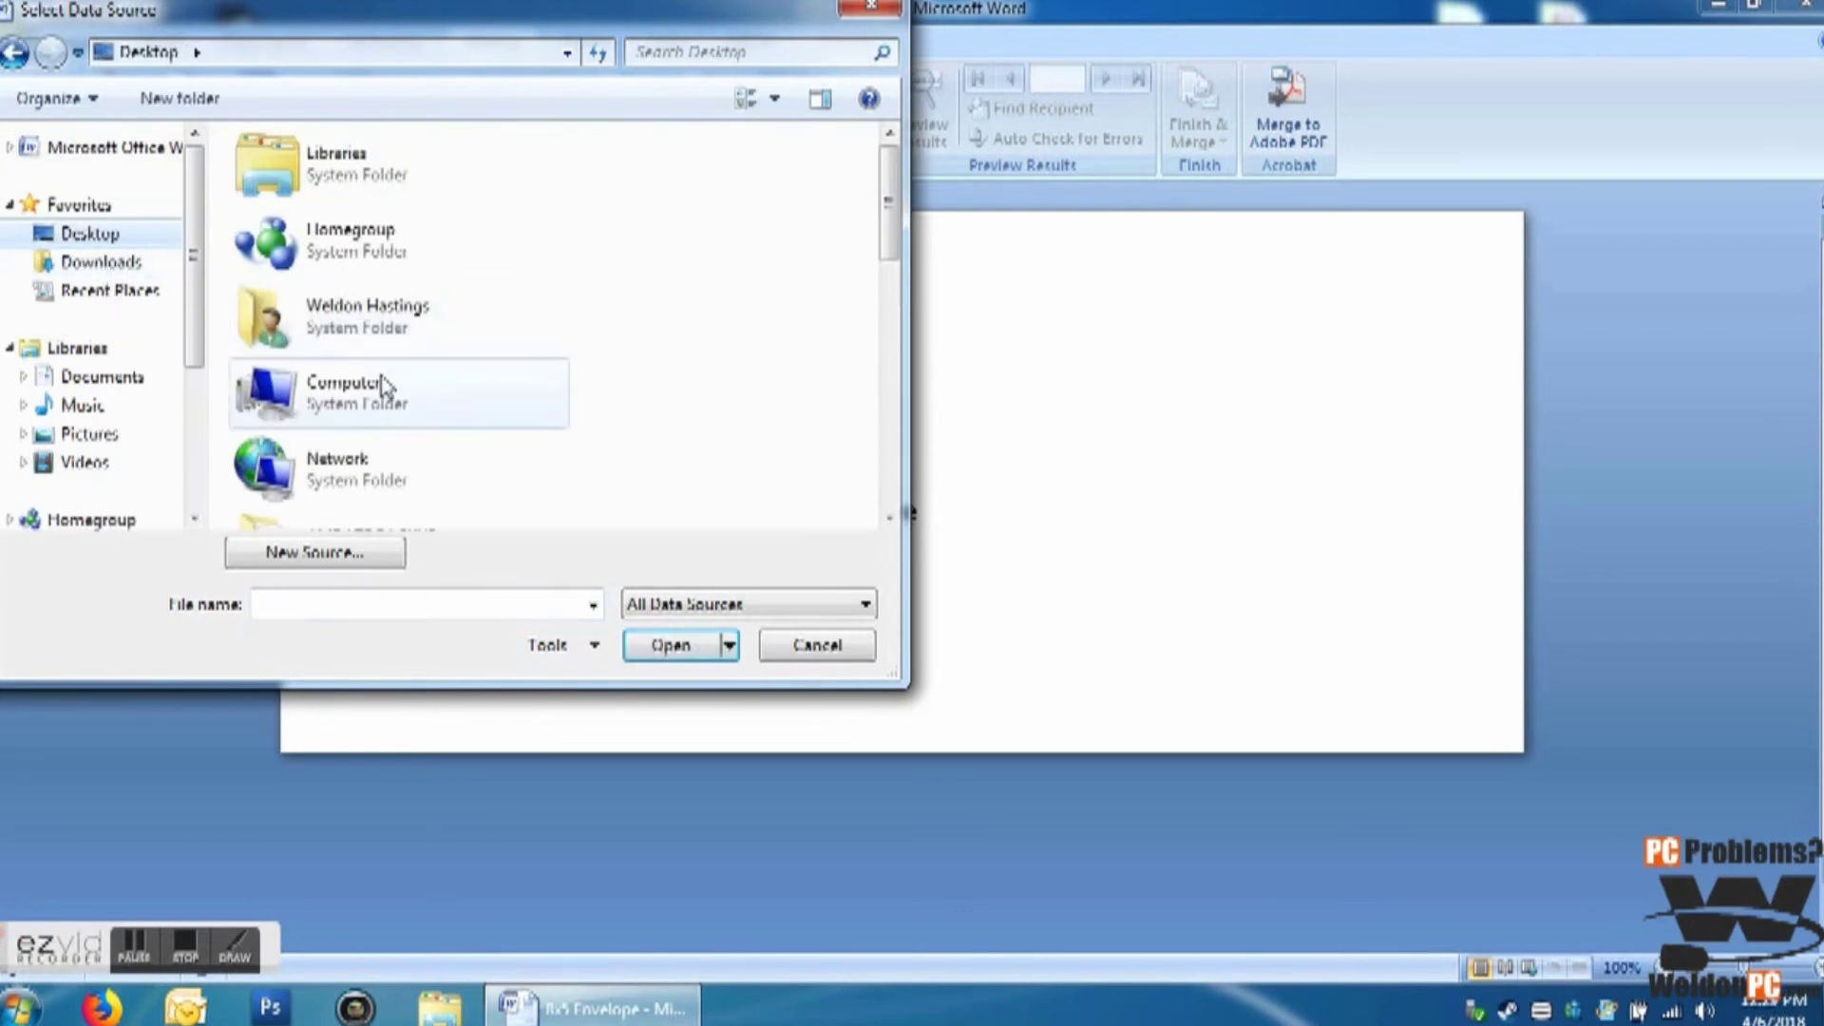
{"action": "double_click", "coordinate": [380, 334]}
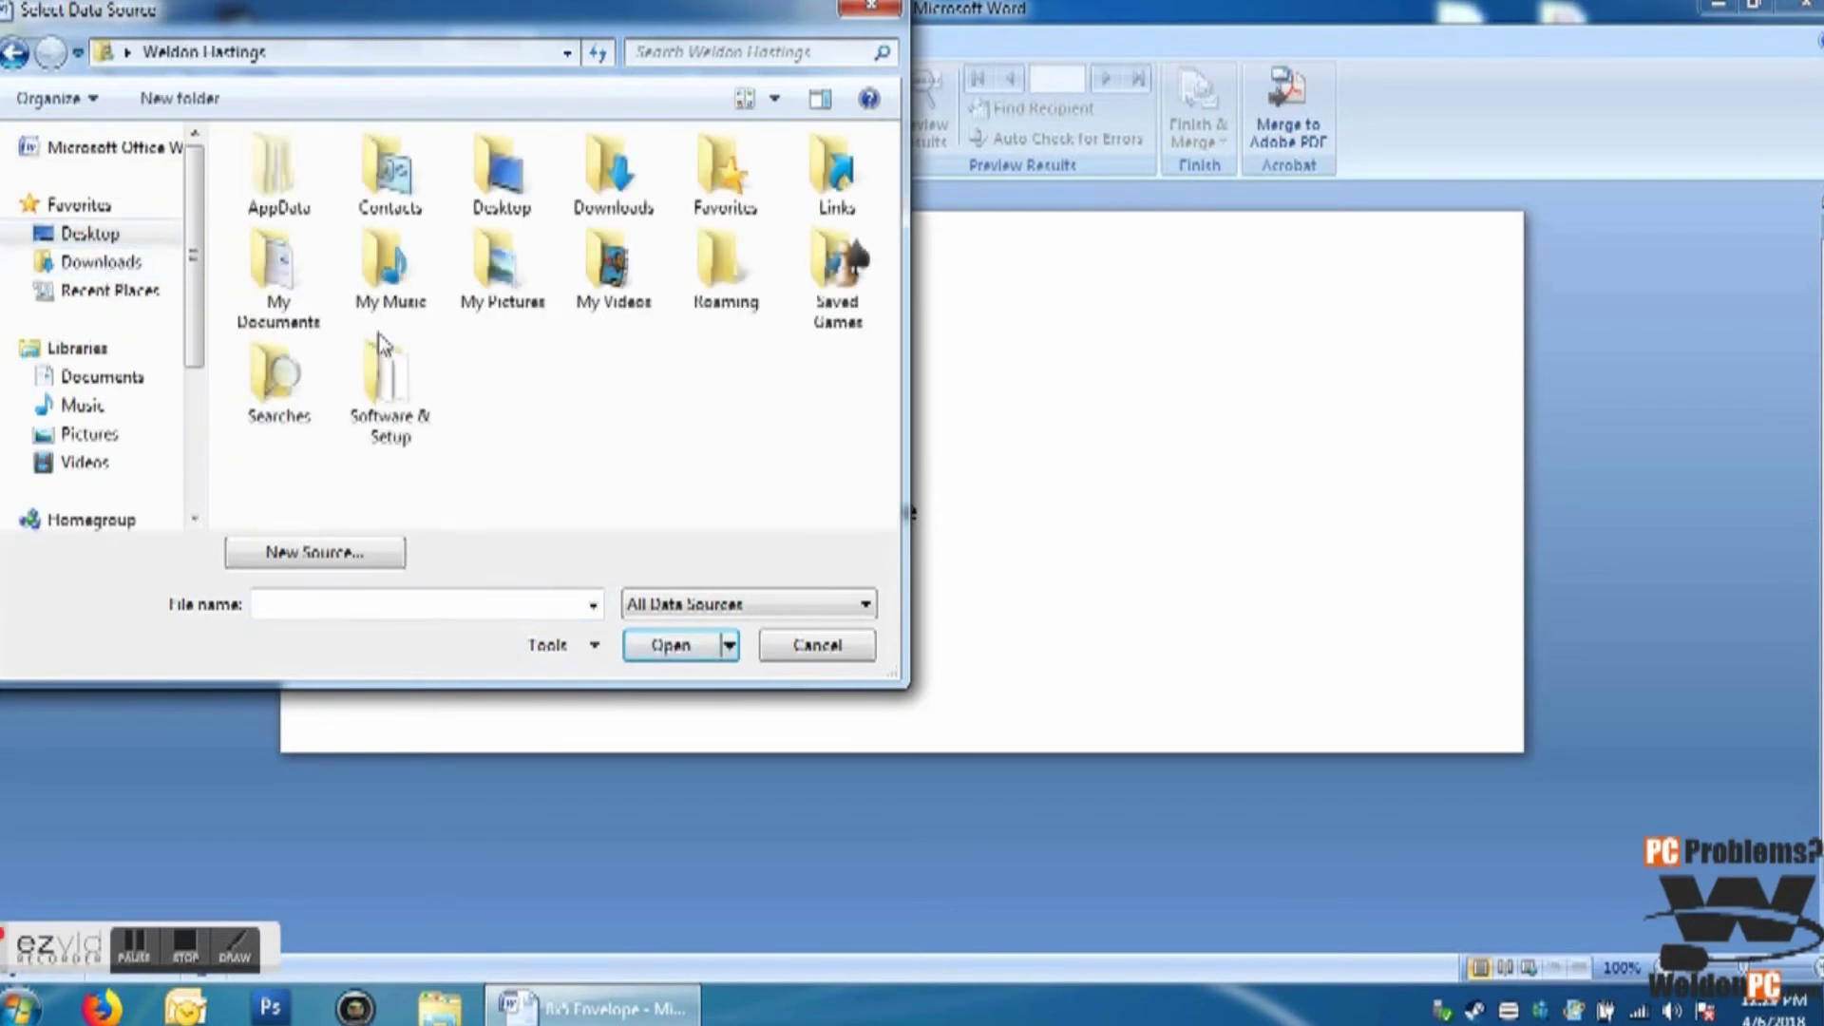
{"action": "double_click", "coordinate": [273, 276]}
{"action": "scroll", "coordinate": [269, 294], "scroll_direction": "down", "scroll_amount": 10}
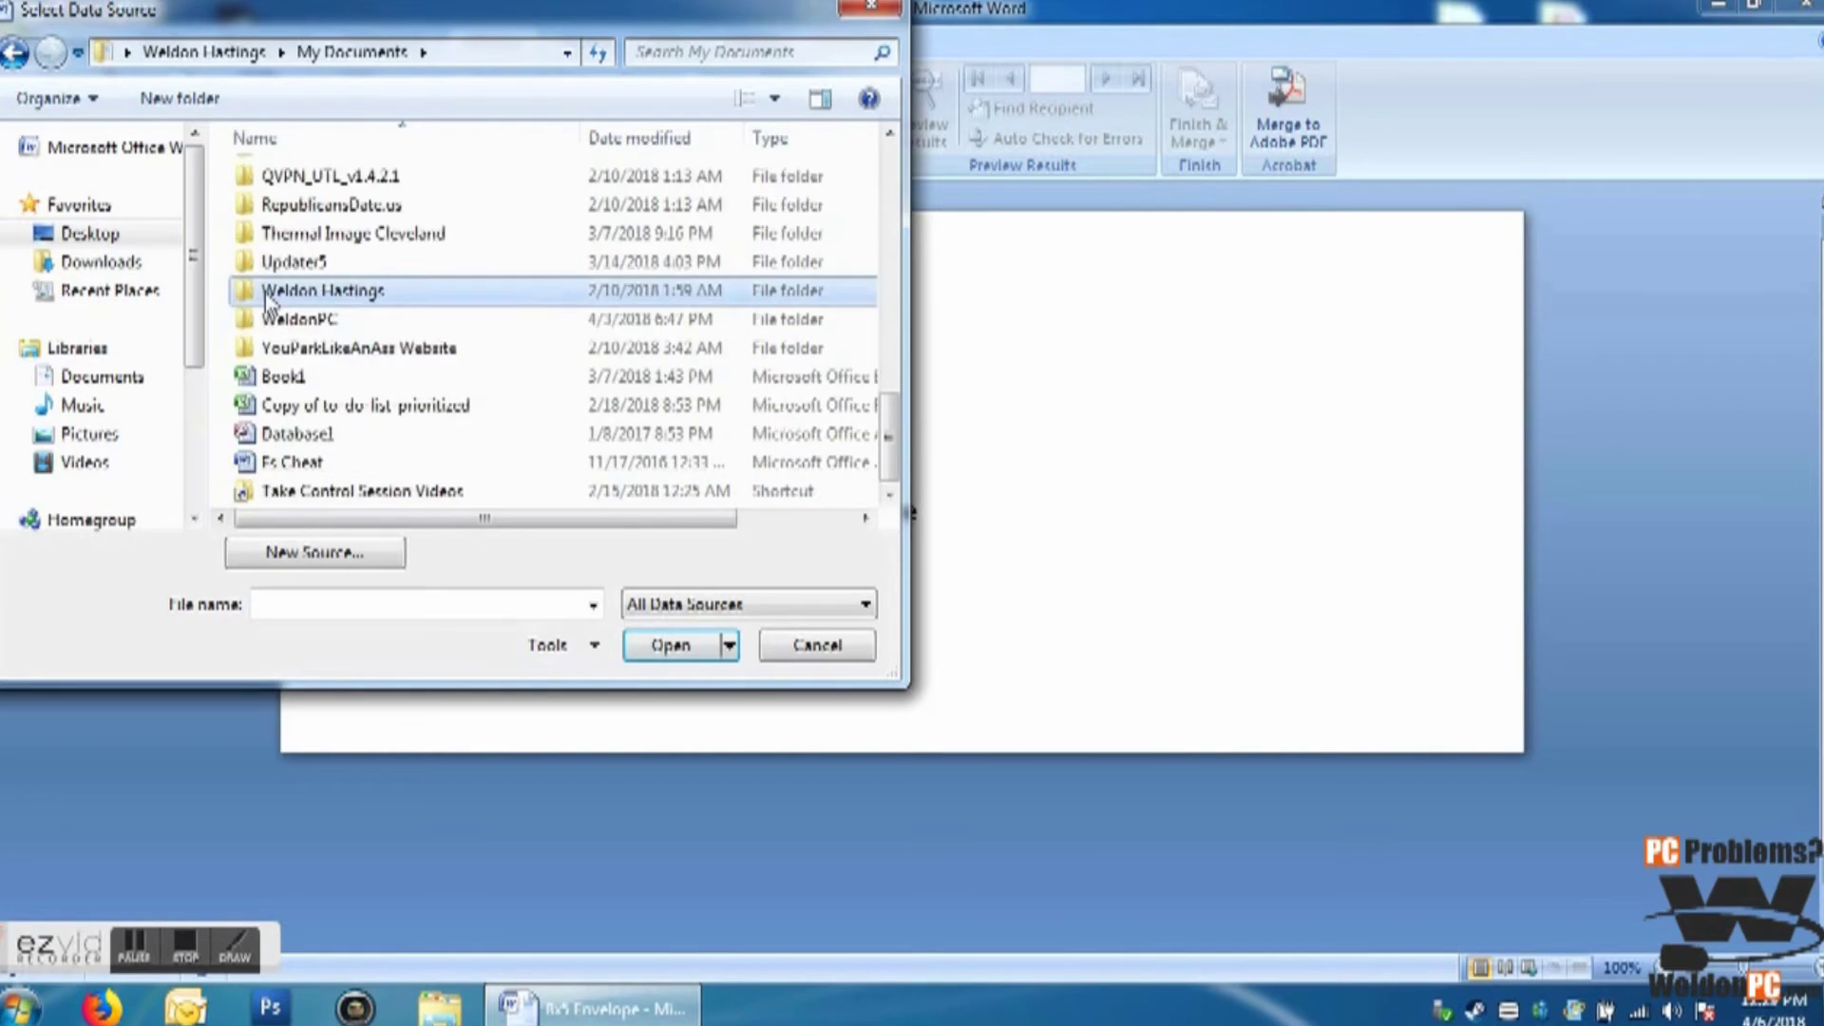
{"action": "double_click", "coordinate": [289, 320]}
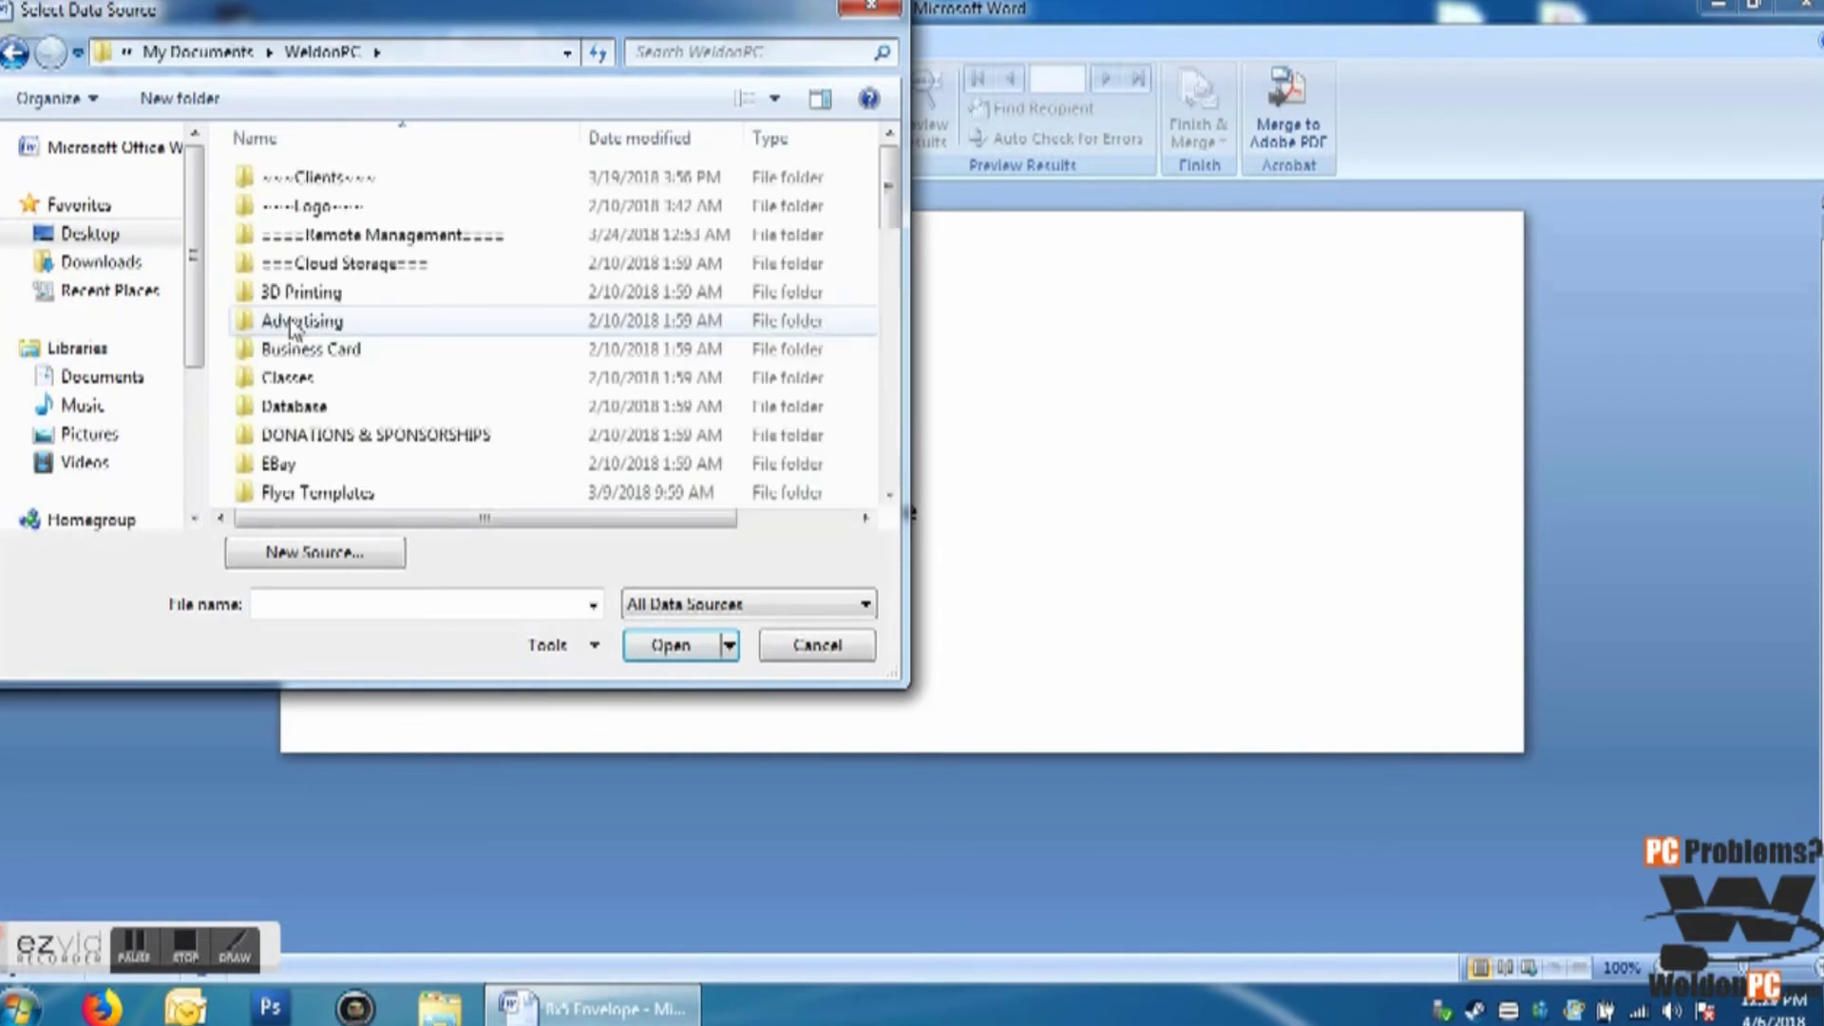
Step: Open the Excel workbook whose name starts with "Target" as the data source, using its 'Mailer Sent 03-01-2018$' table with column headers
{"action": "scroll", "coordinate": [291, 326], "scroll_direction": "down", "scroll_amount": 5}
{"action": "scroll", "coordinate": [290, 327], "scroll_direction": "down", "scroll_amount": 5}
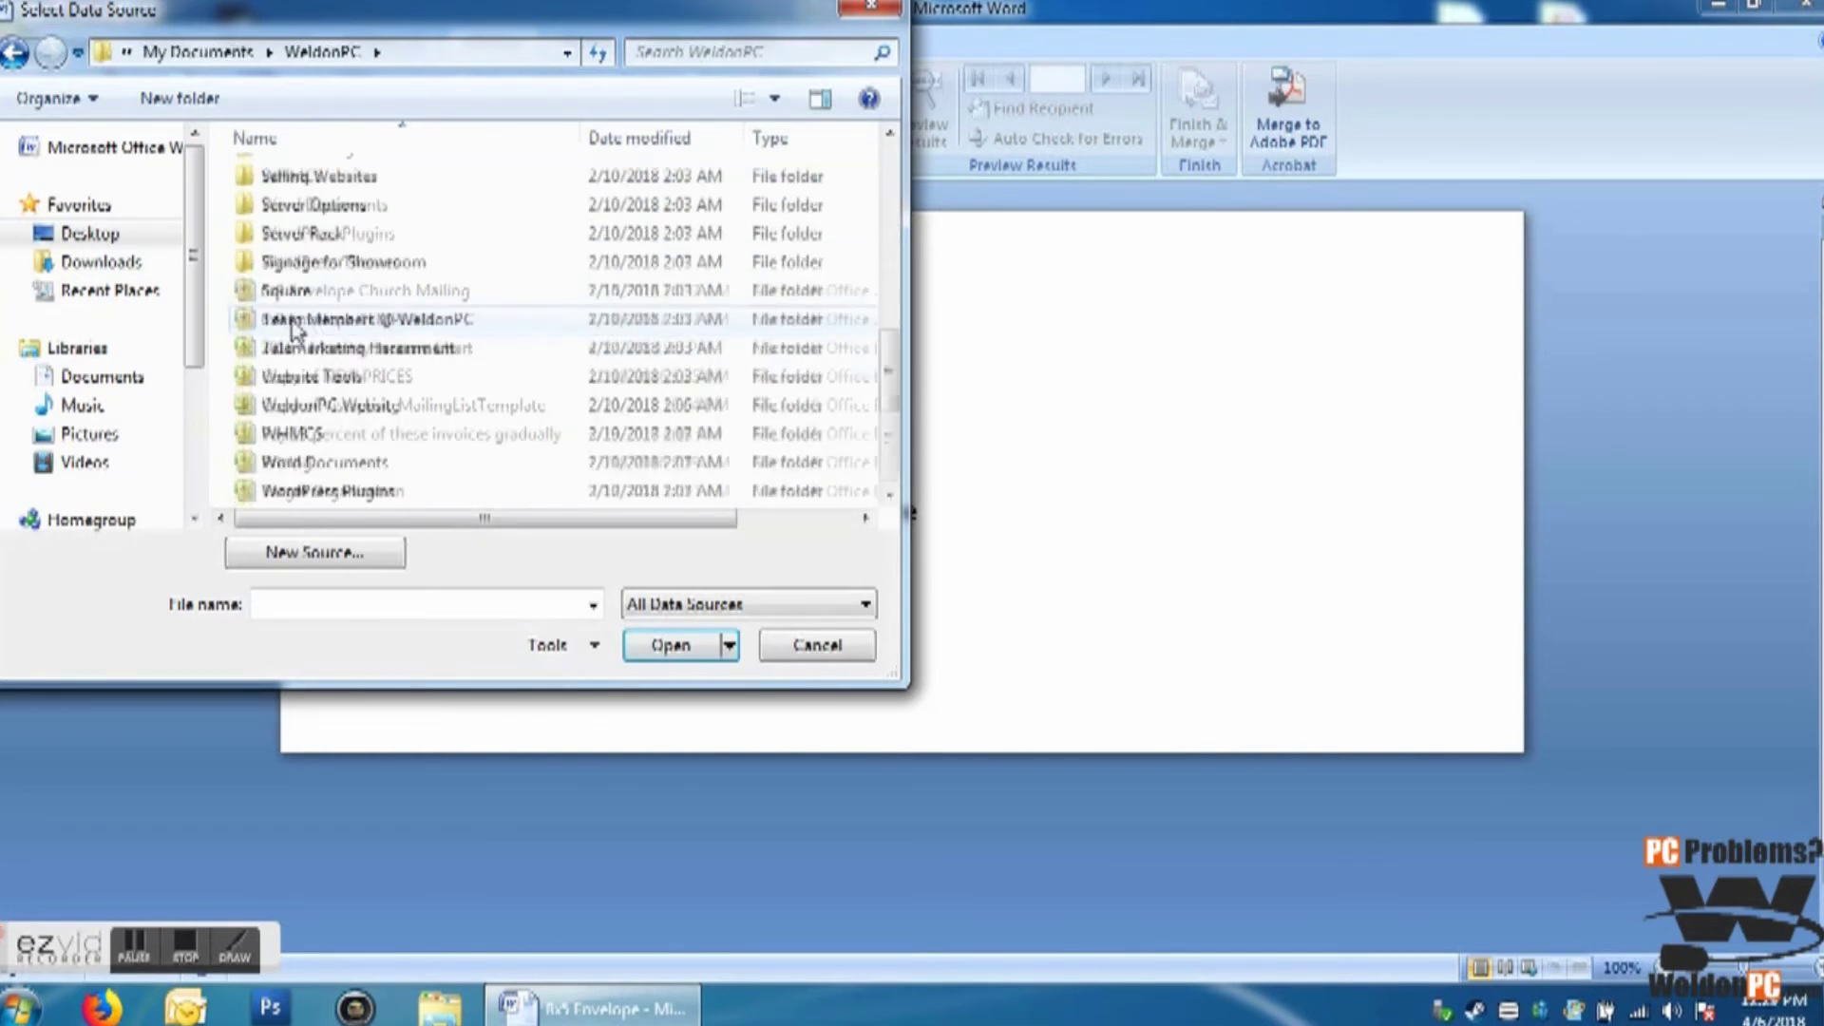
{"action": "right_click", "coordinate": [347, 500]}
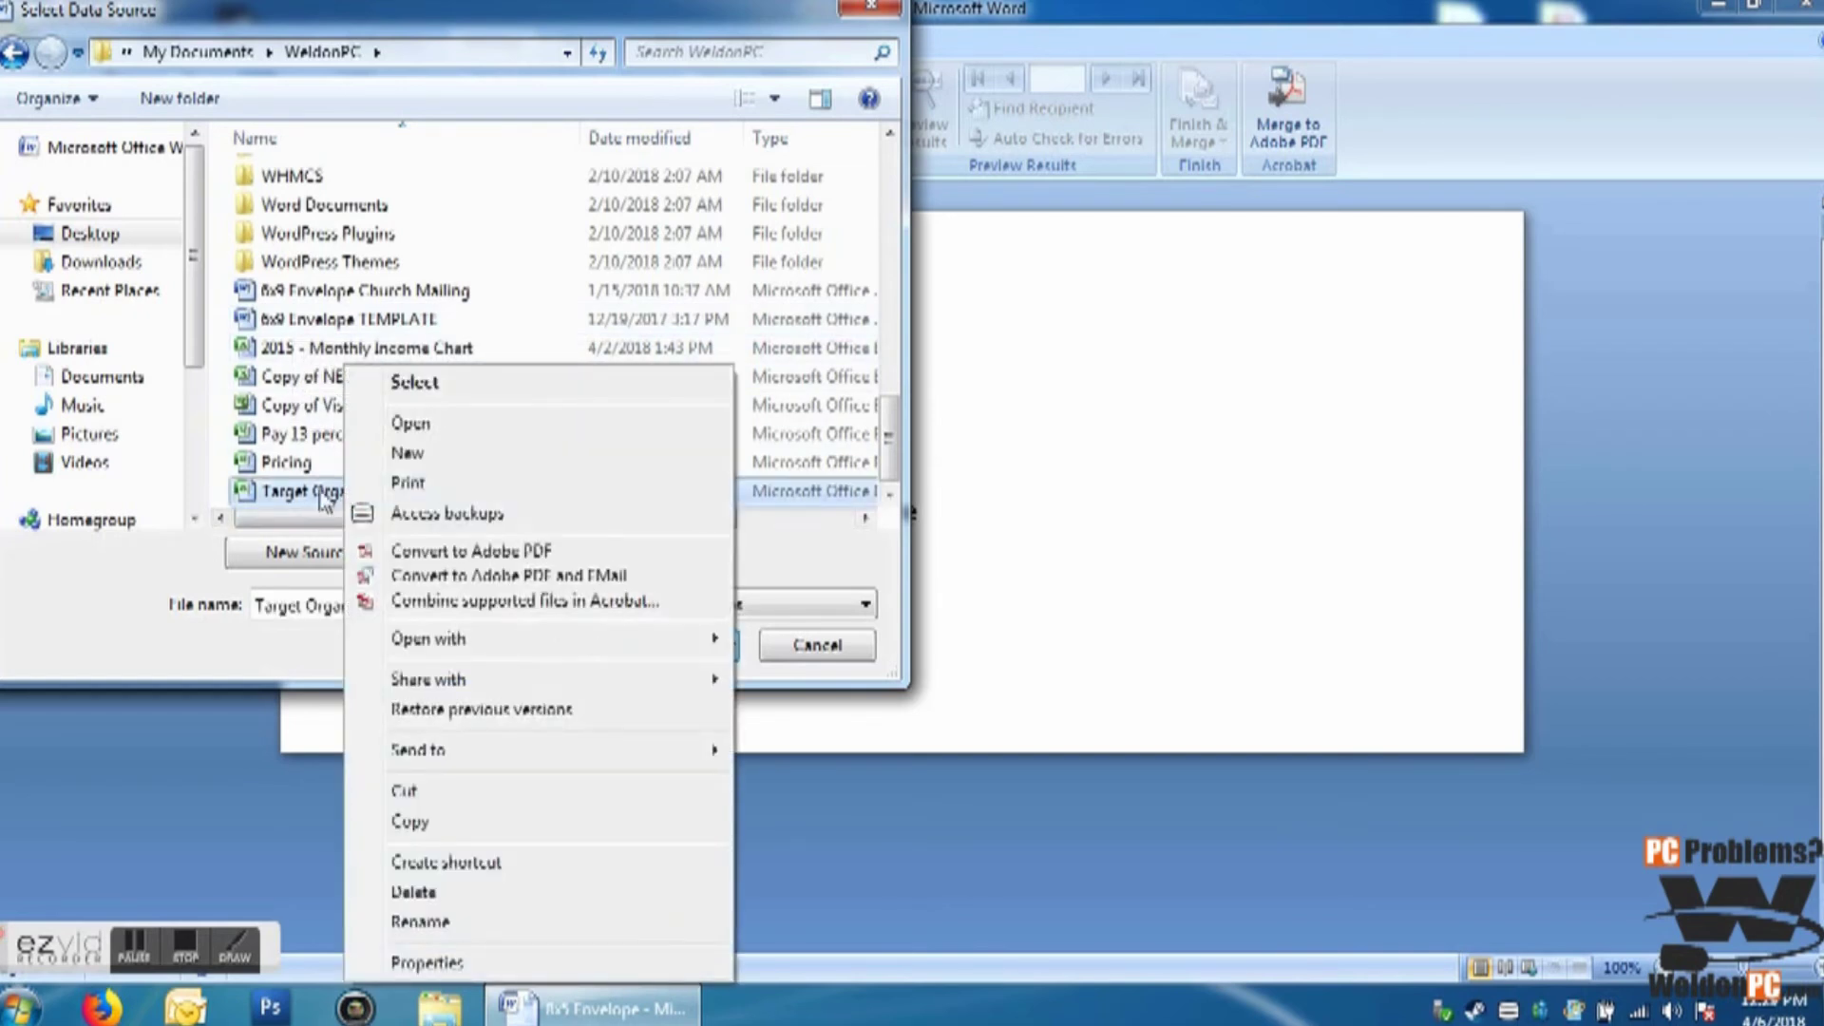
{"action": "key", "text": "Return"}
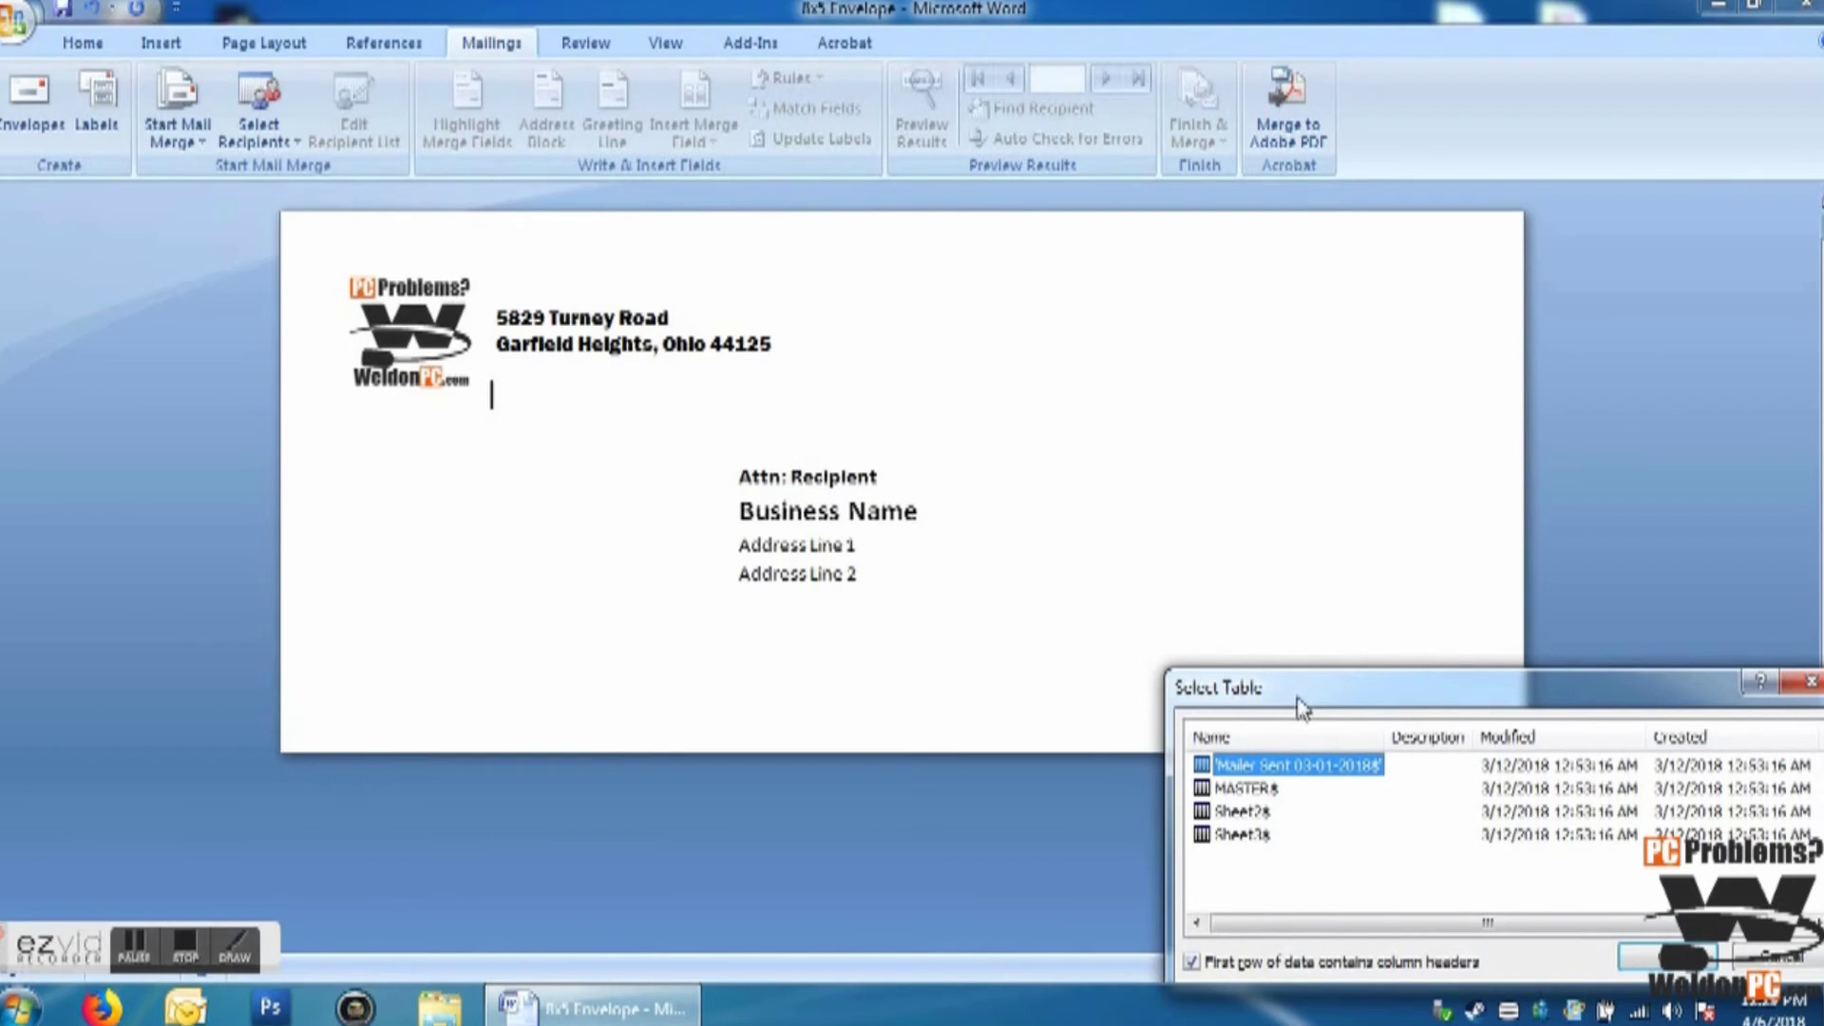
{"action": "left_click_drag", "start_coordinate": [1306, 703], "coordinate": [1195, 598]}
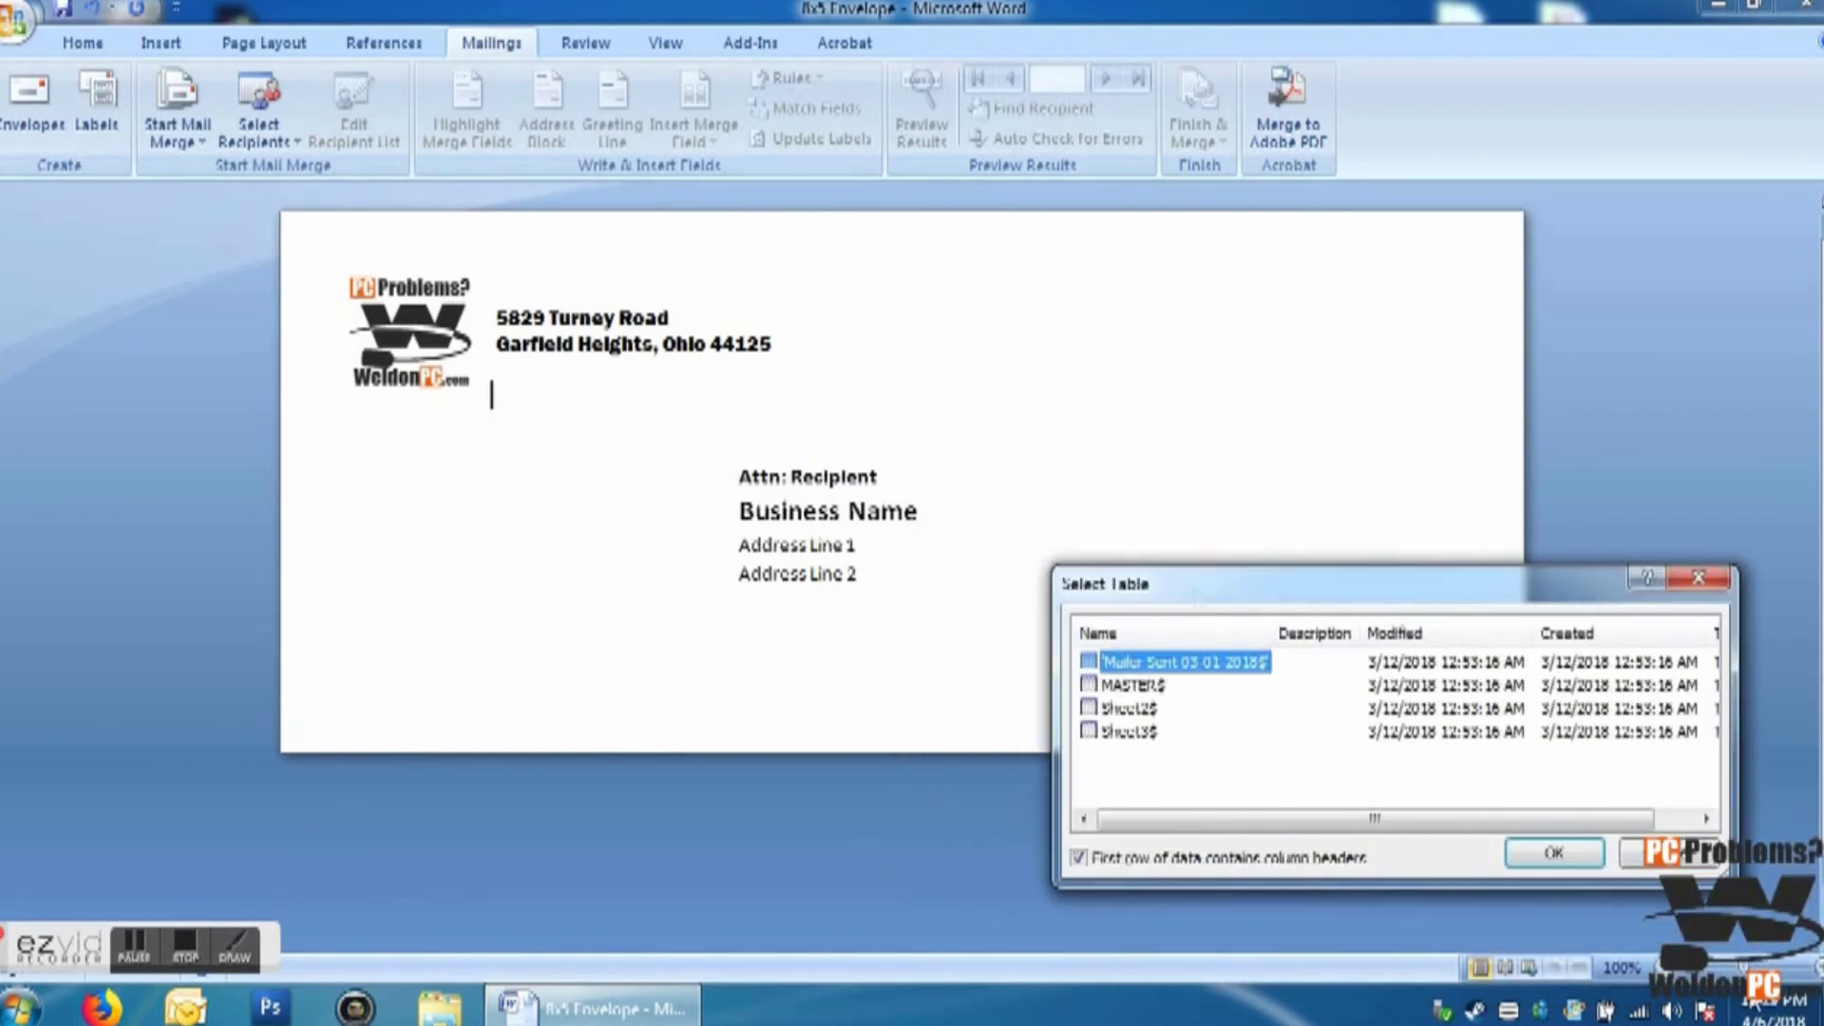
{"action": "left_click", "coordinate": [1576, 853]}
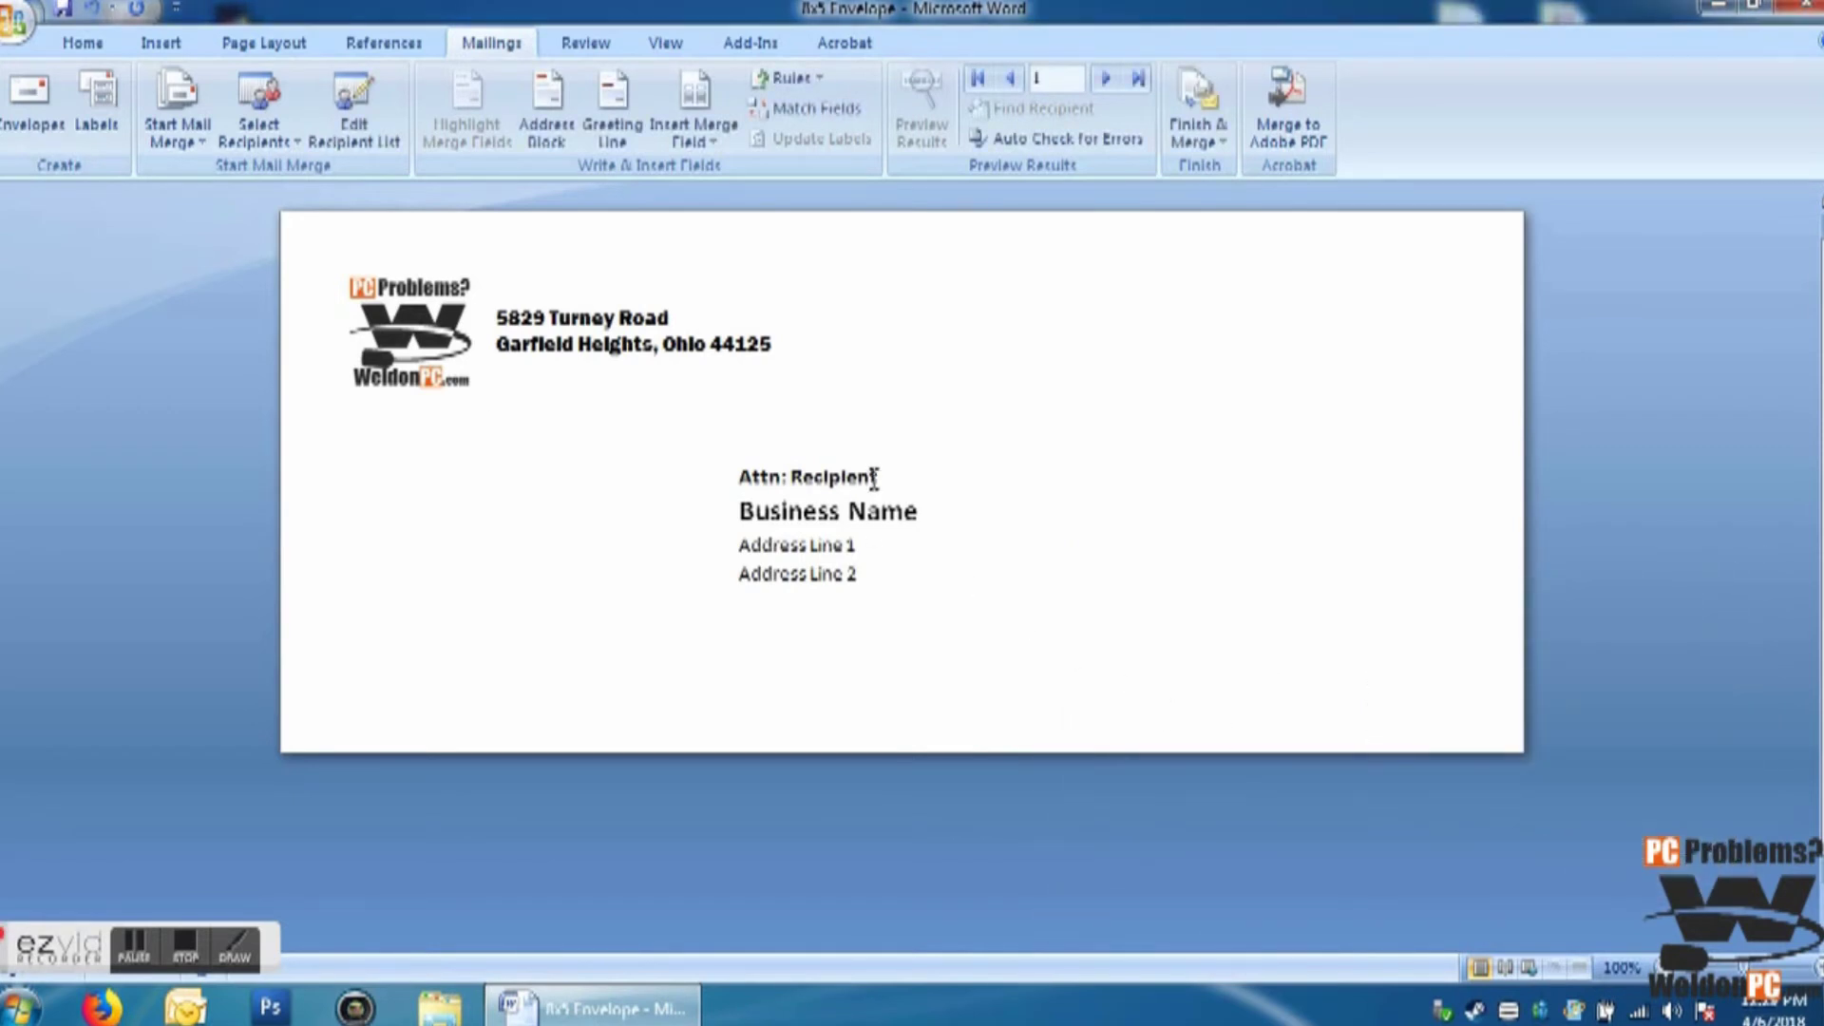
Step: Select the Recipient placeholder after Attn: and compare the address fields with the database fields available for insertion
{"action": "left_click_drag", "start_coordinate": [877, 477], "coordinate": [790, 472]}
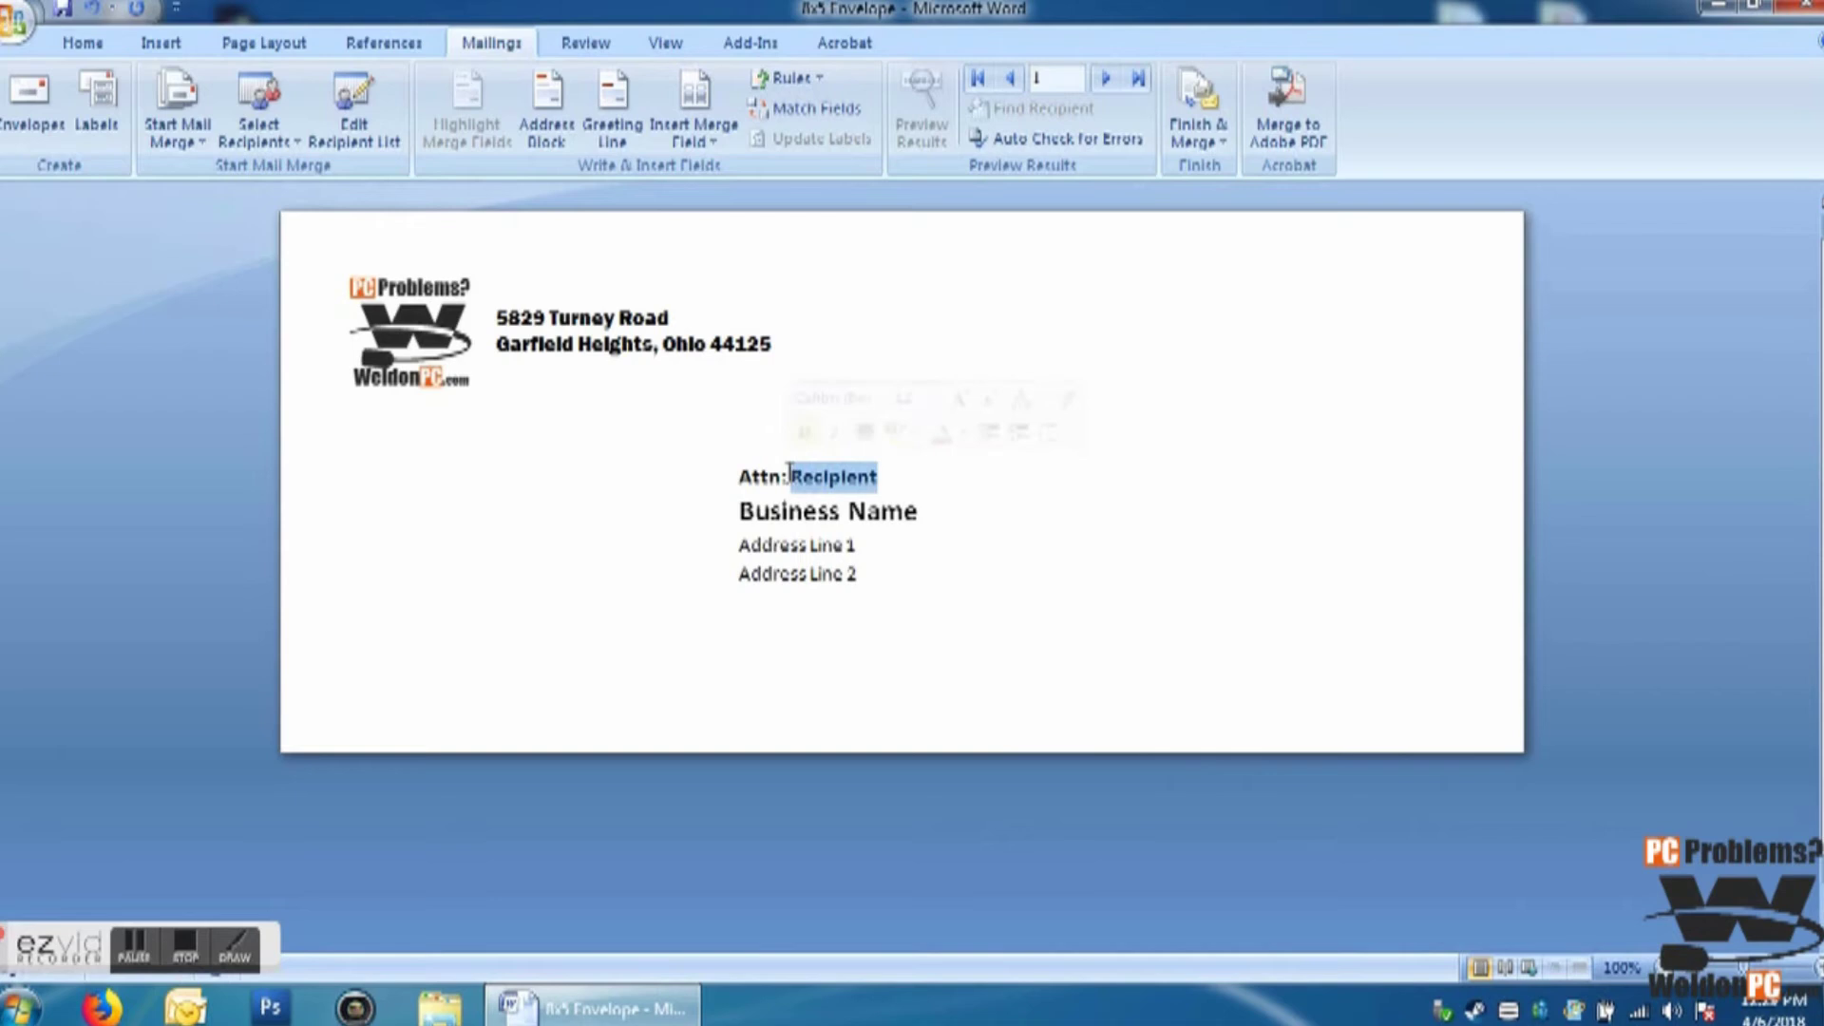
{"action": "left_click", "coordinate": [691, 112]}
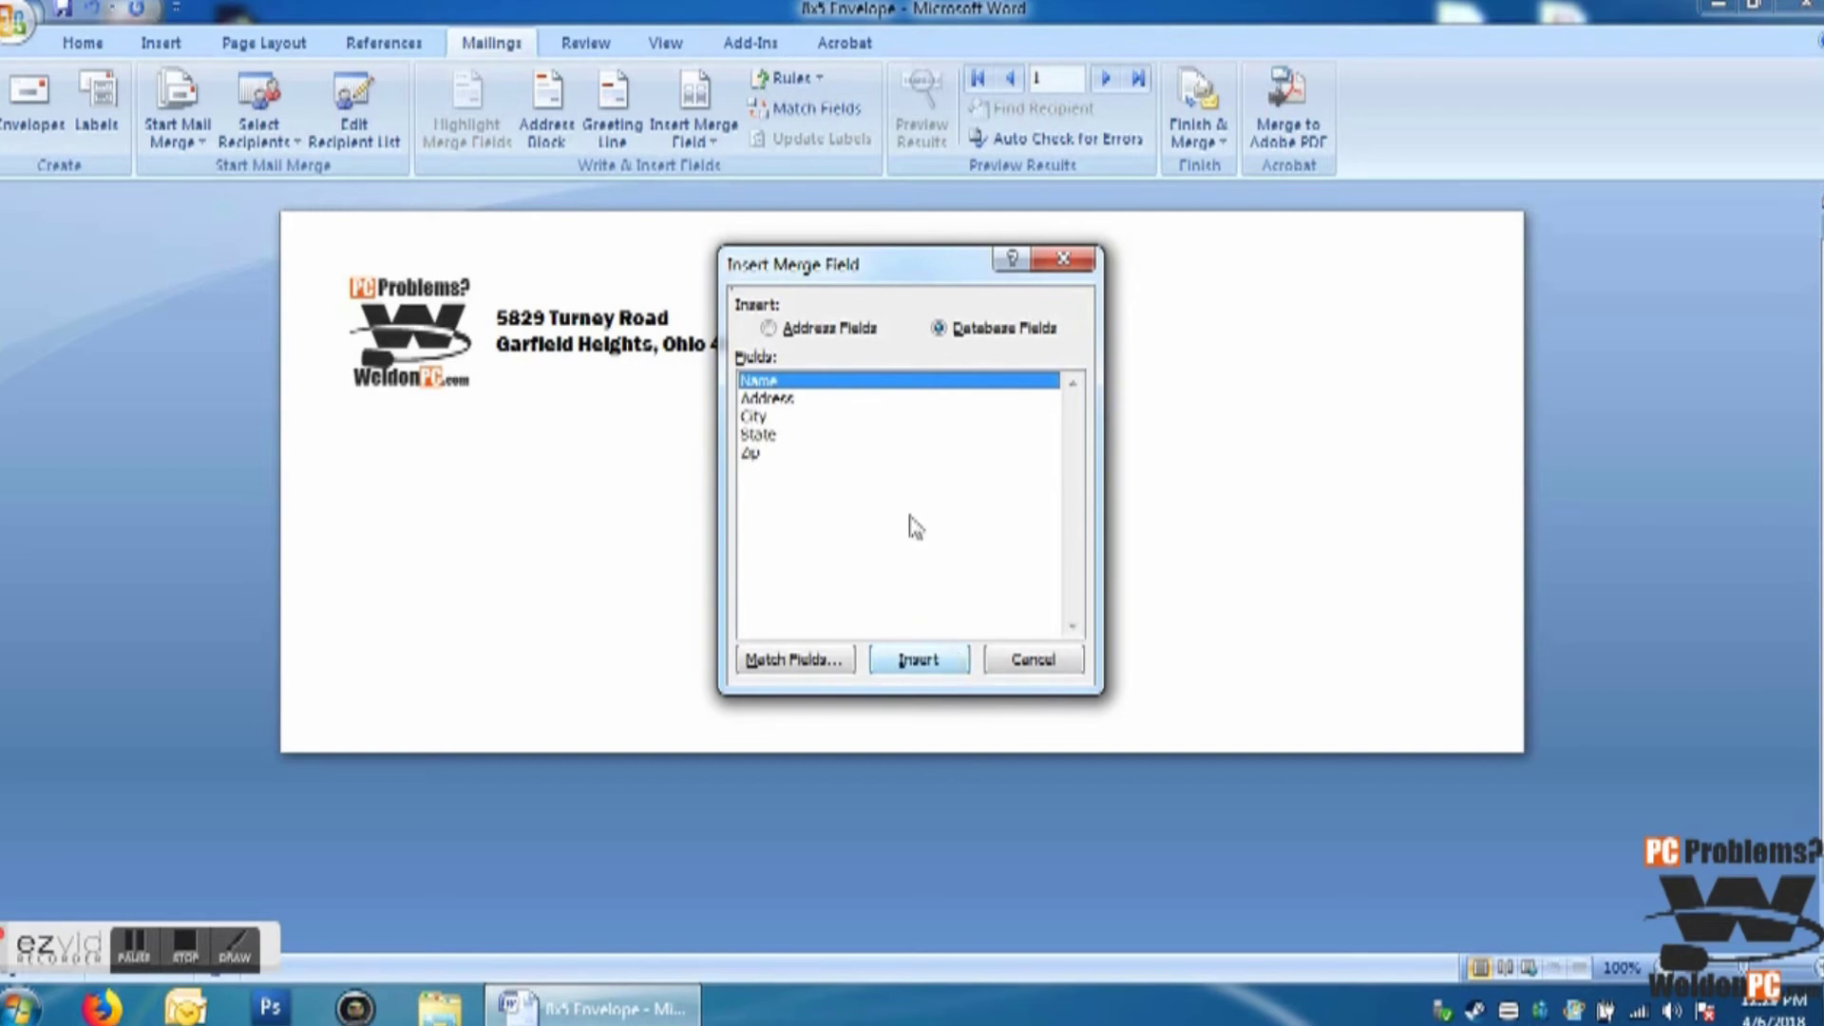
{"action": "left_click", "coordinate": [800, 331]}
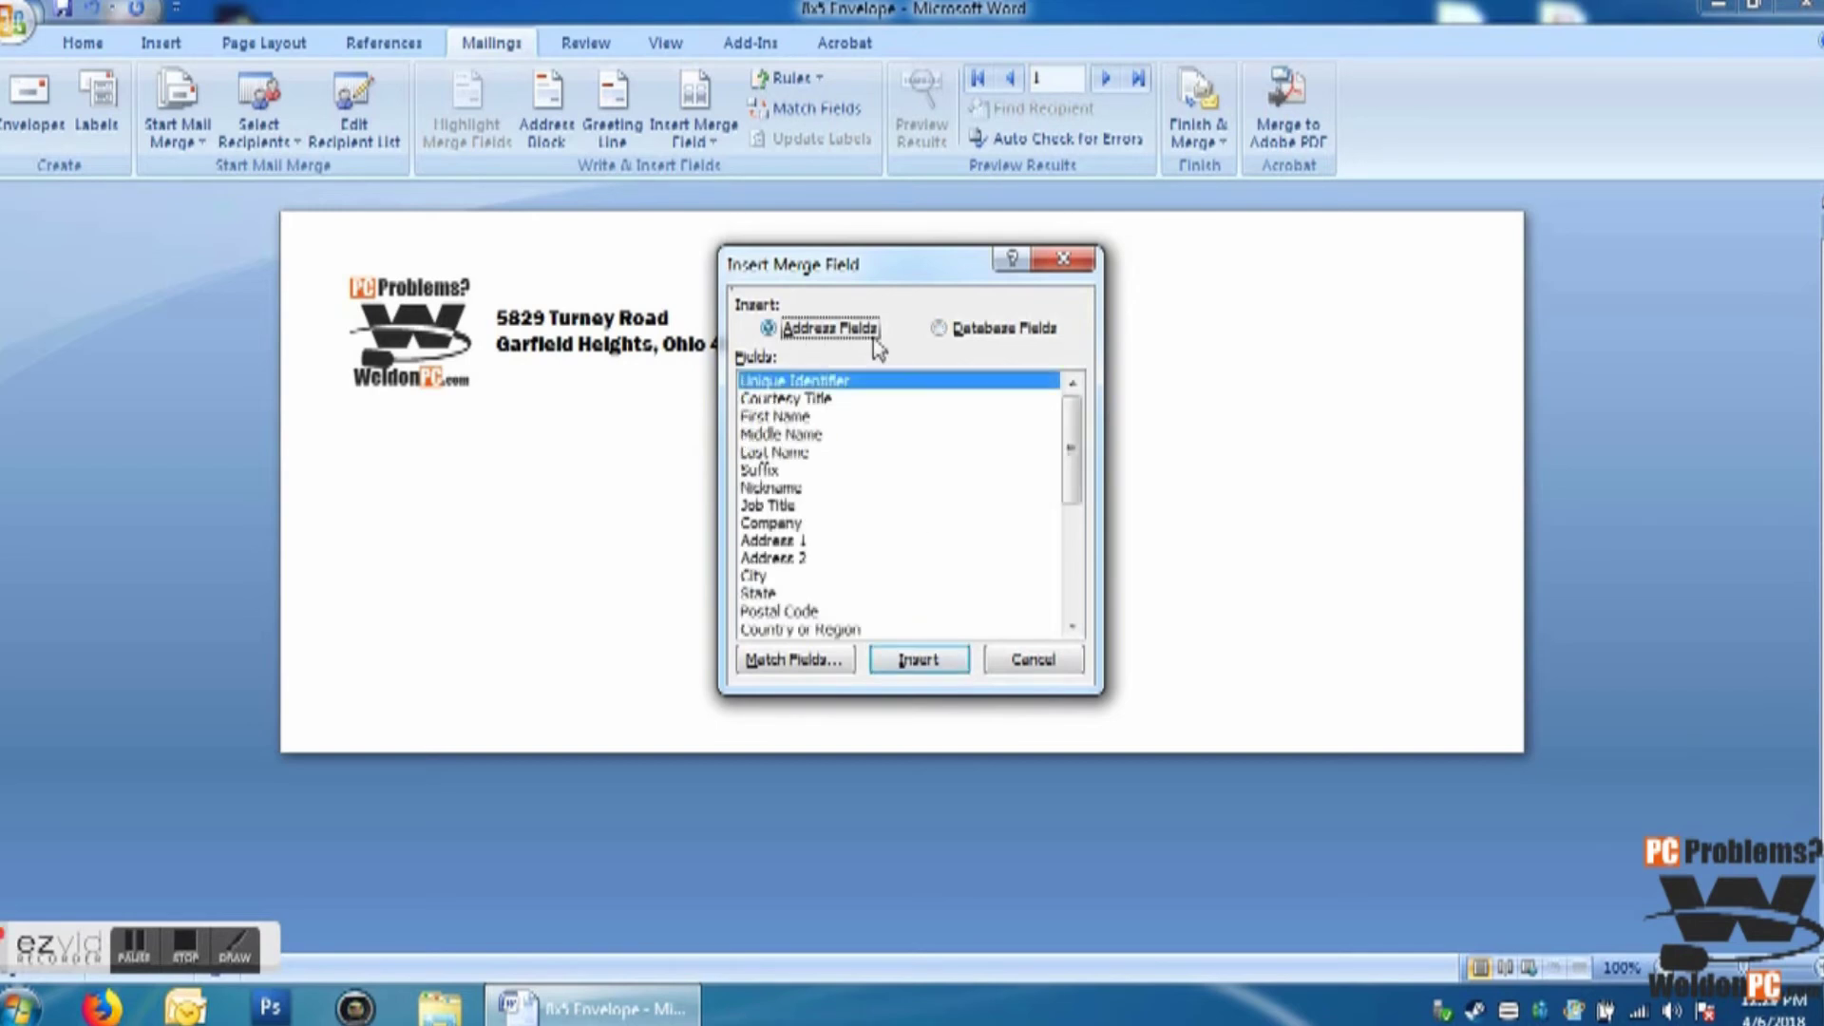
{"action": "left_click", "coordinate": [1012, 340]}
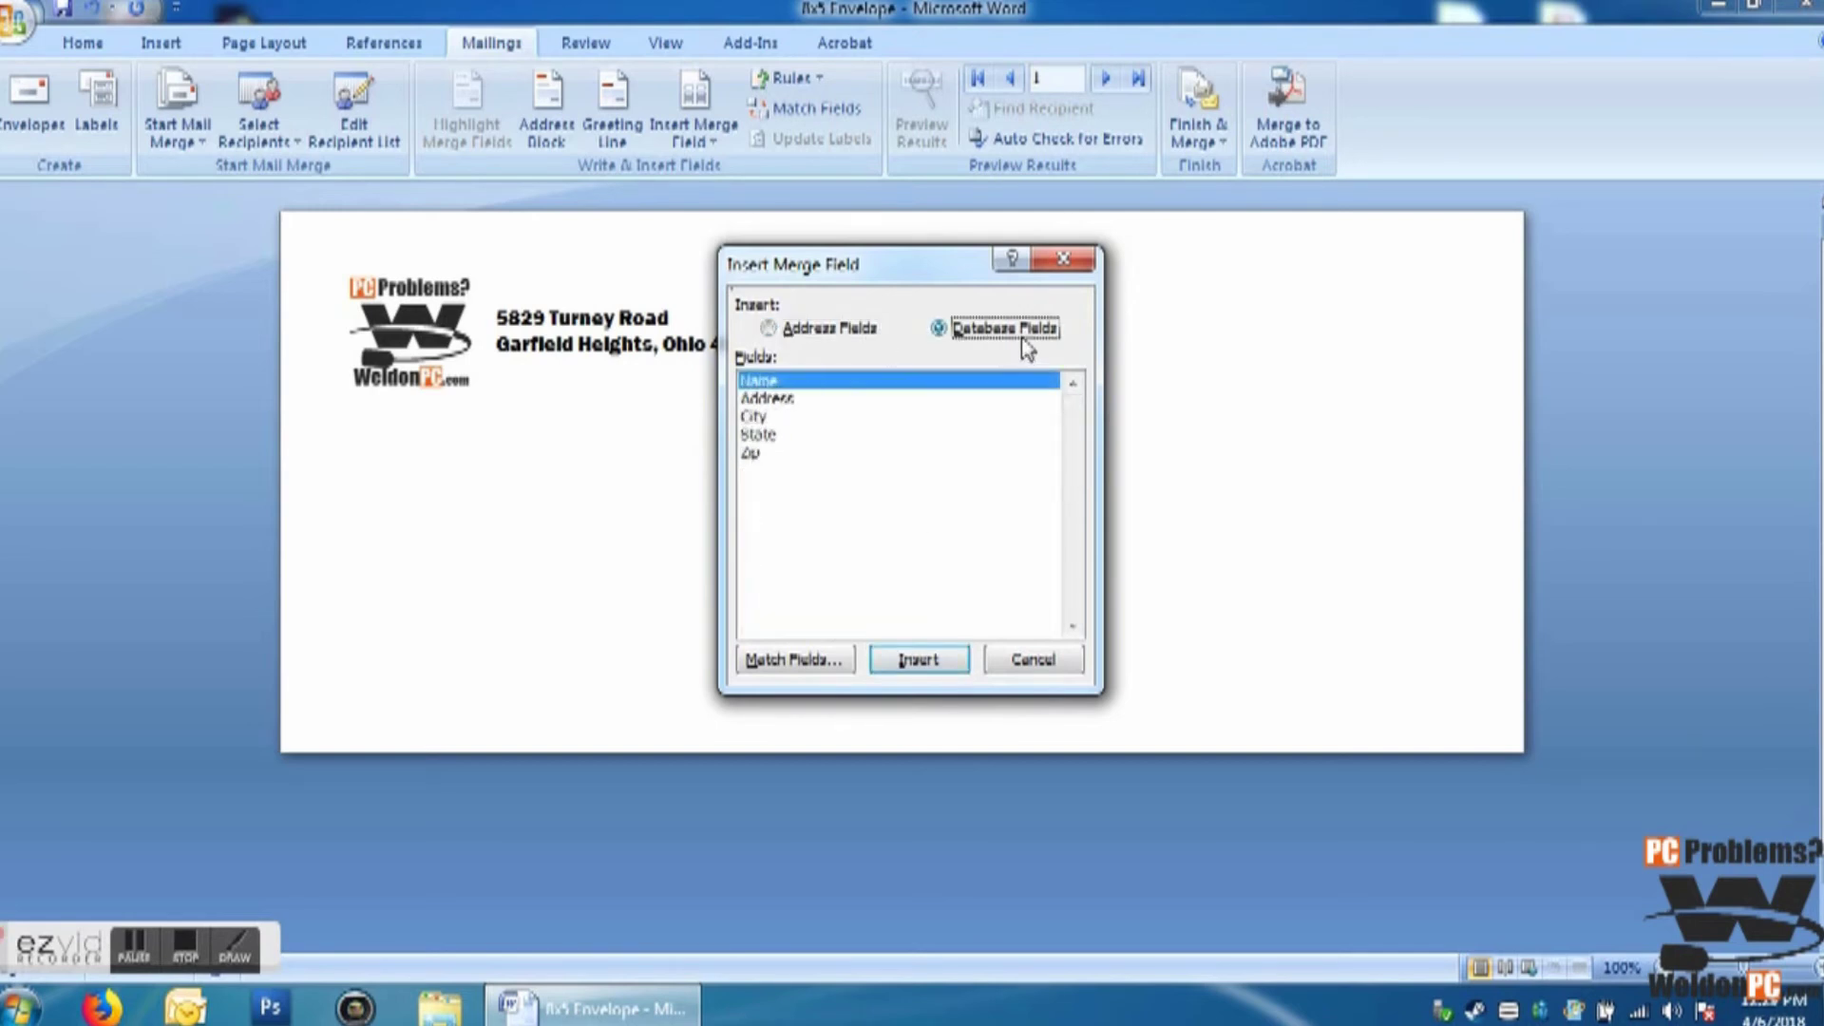
Step: Examine how the recipient list's columns match the address fields, including the choices for First Name, and cancel the matching
{"action": "left_click", "coordinate": [827, 662]}
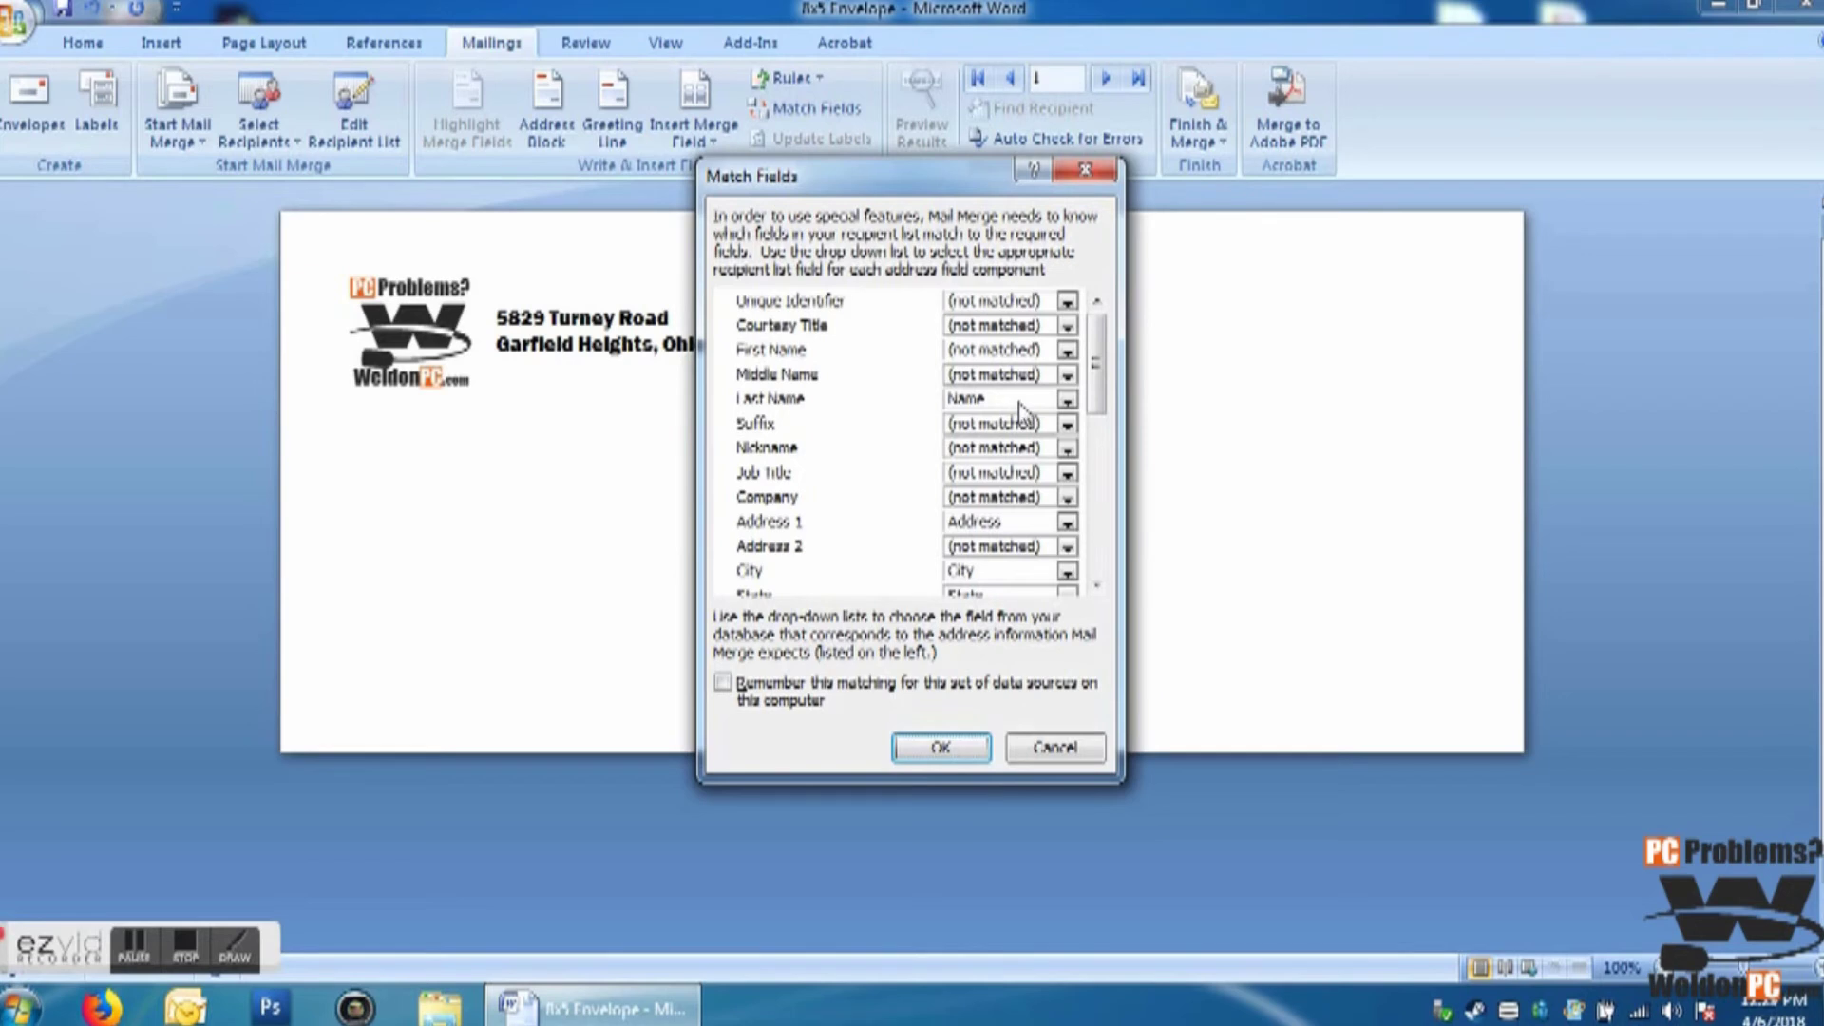
{"action": "left_click_drag", "start_coordinate": [969, 186], "coordinate": [1421, 183]}
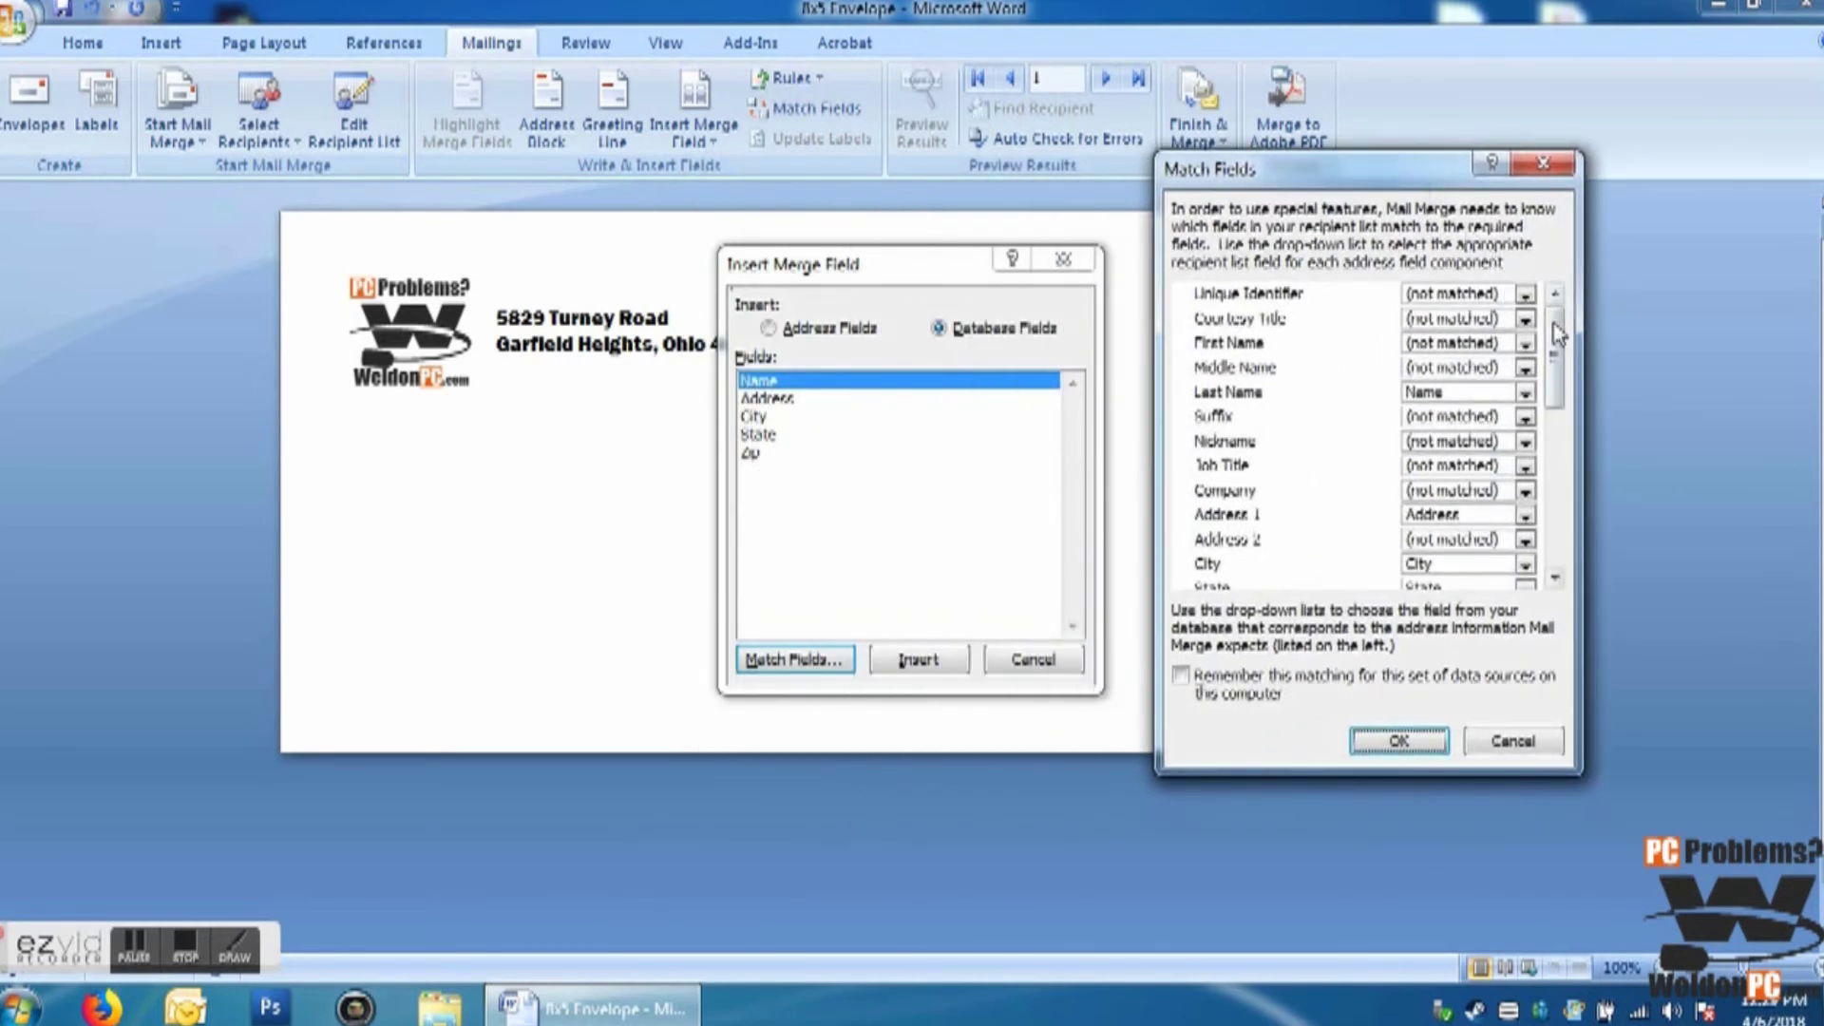
{"action": "mouse_move", "coordinate": [1559, 326]}
{"action": "left_mouse_down"}
{"action": "mouse_move", "coordinate": [1552, 514]}
{"action": "mouse_move", "coordinate": [1554, 287]}
{"action": "mouse_move", "coordinate": [1555, 316]}
{"action": "left_mouse_up"}
{"action": "left_click", "coordinate": [1501, 344]}
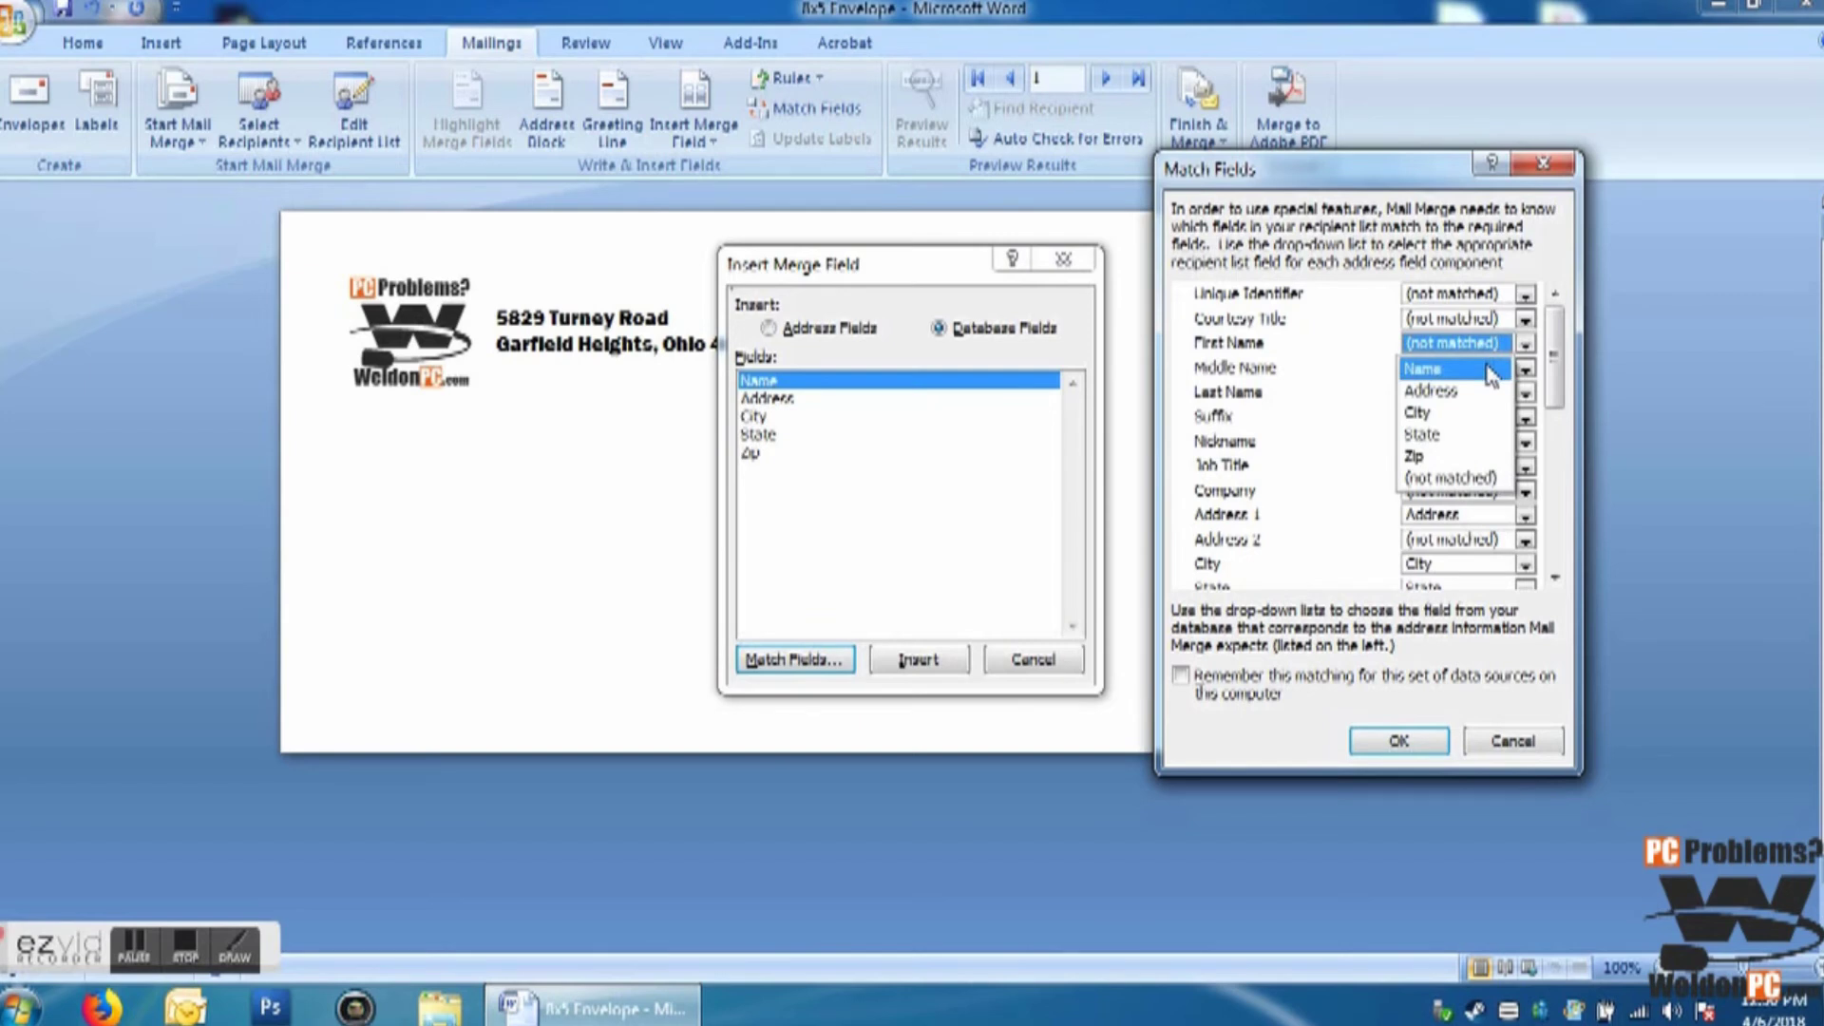
{"action": "left_click", "coordinate": [1507, 741]}
Step: Try to replace the Recipient placeholder after Attn: by inserting the Name merge field twice
{"action": "left_click", "coordinate": [922, 661]}
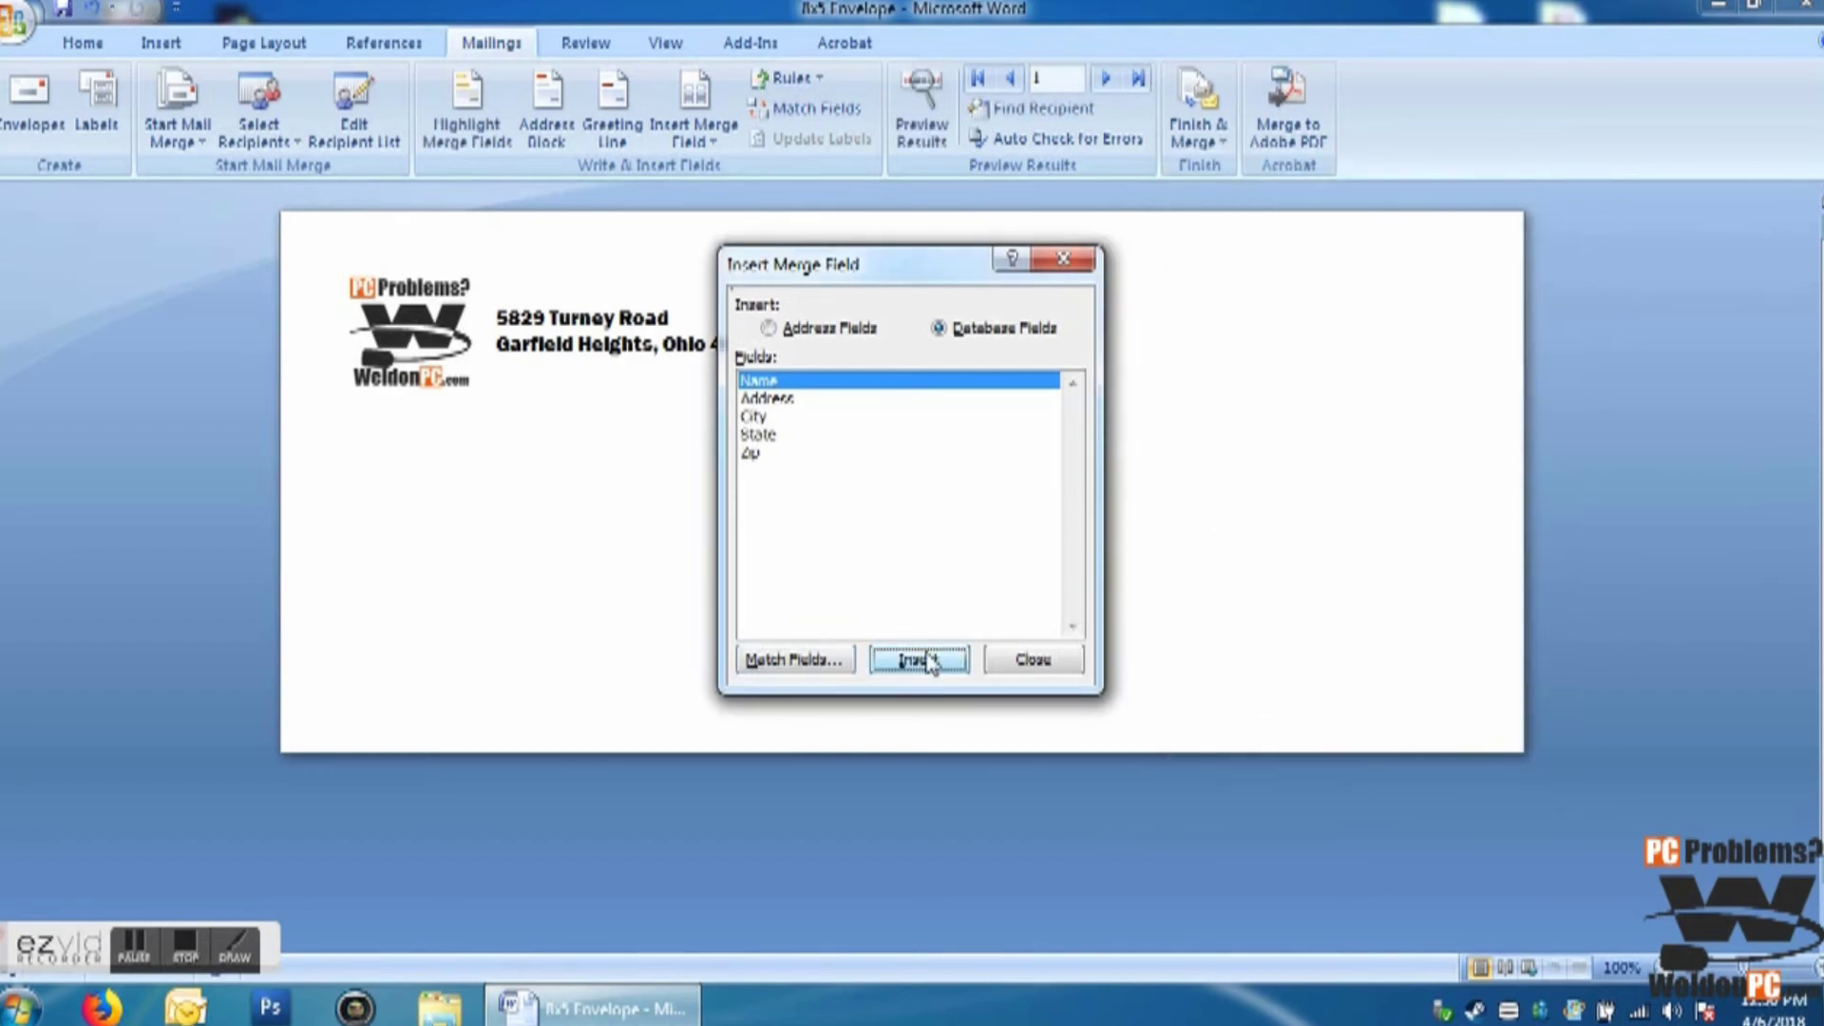
{"action": "left_click", "coordinate": [134, 948]}
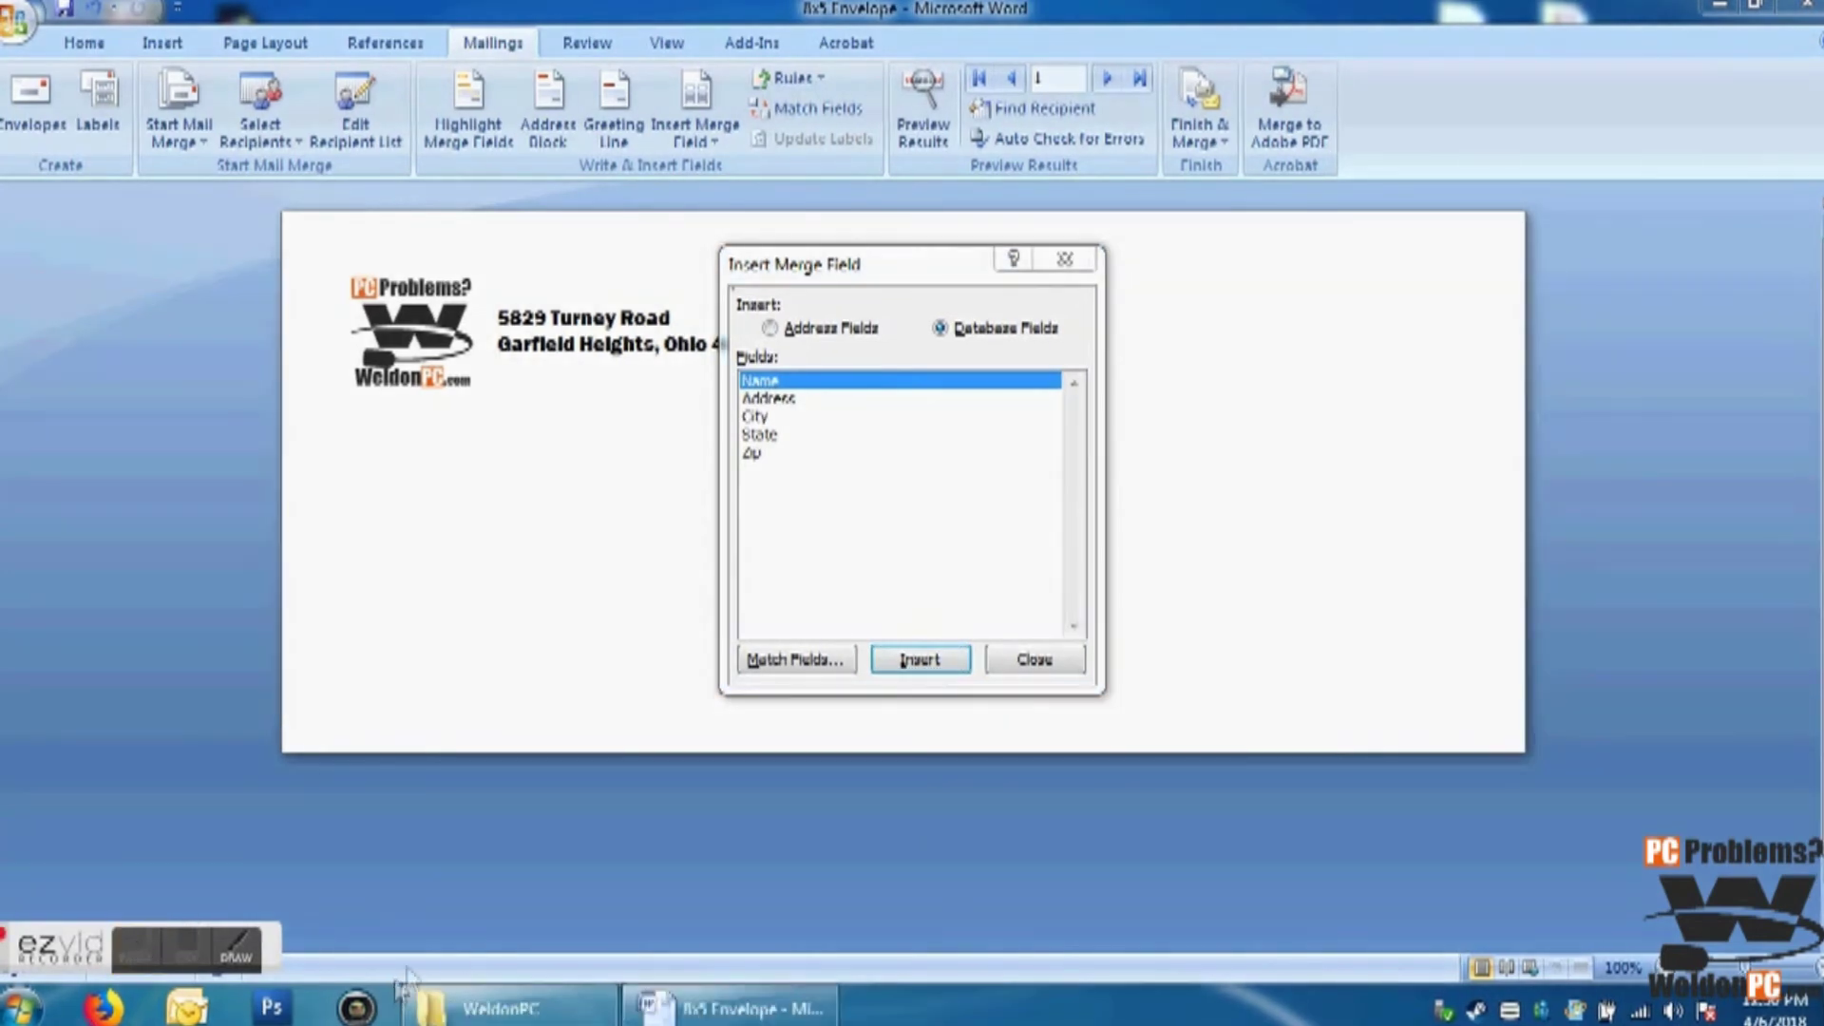
{"action": "left_click", "coordinate": [924, 660]}
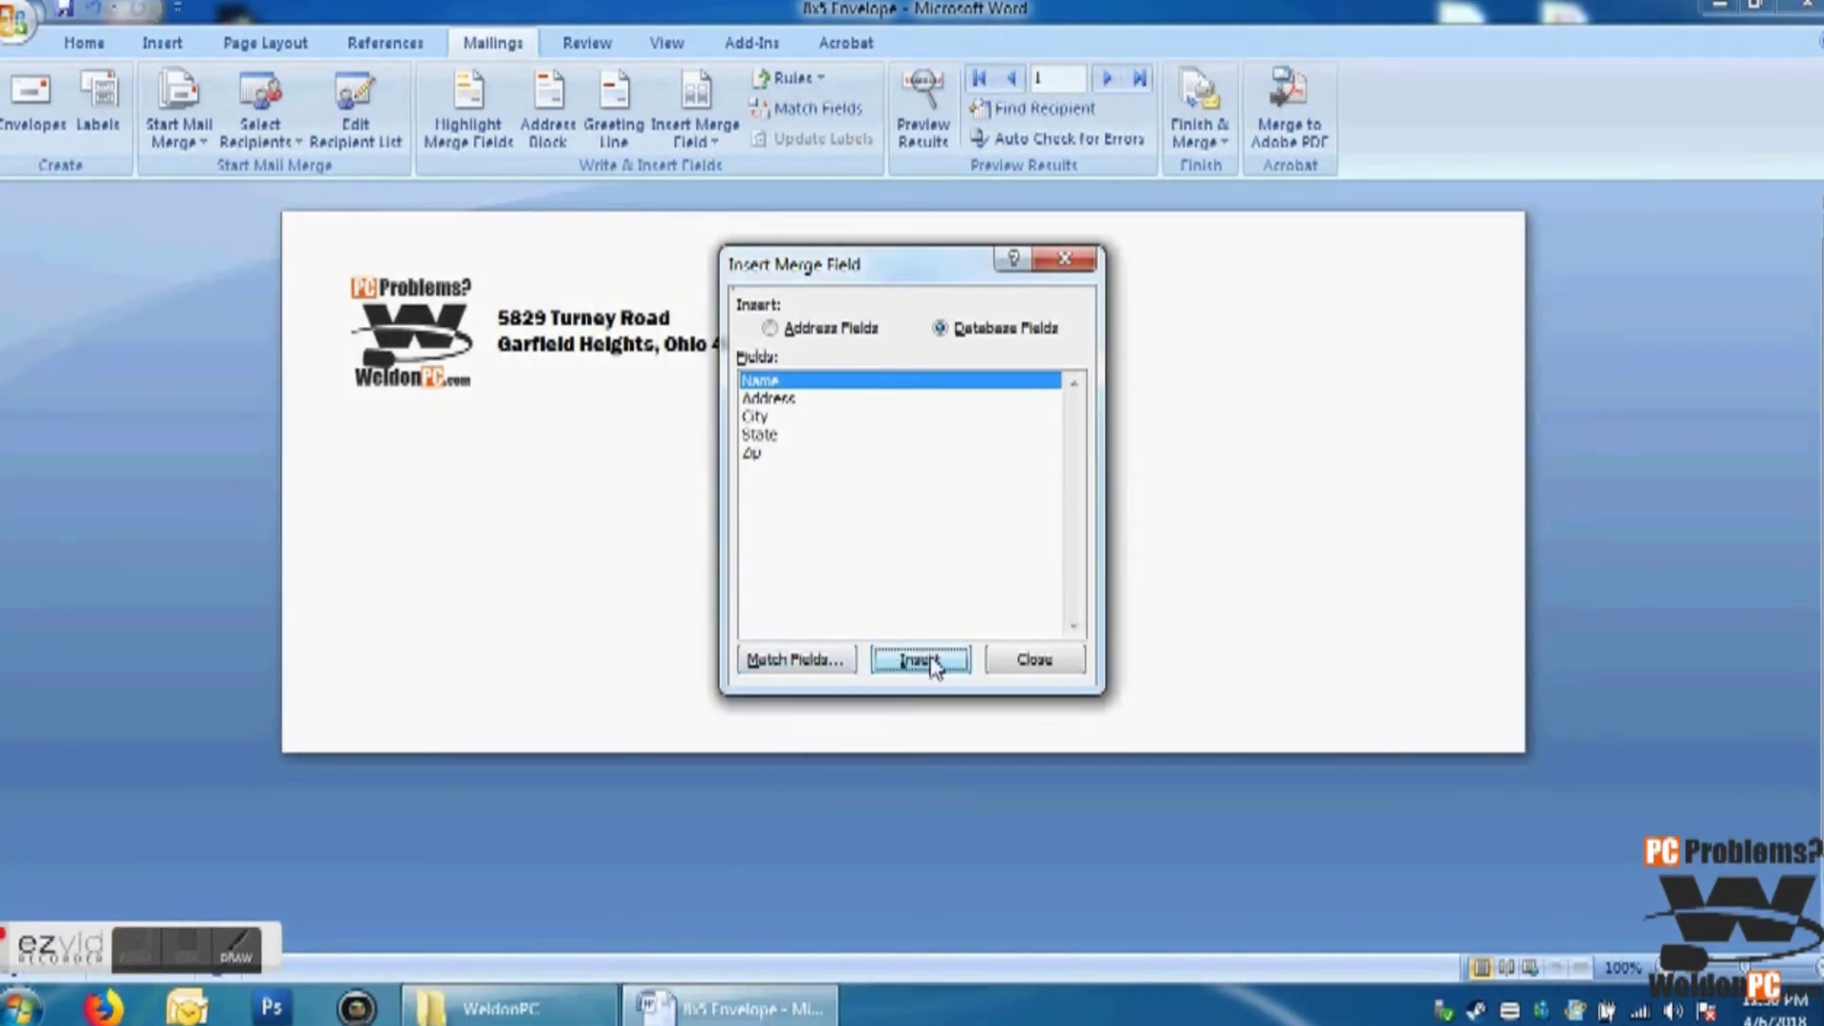
{"action": "left_click", "coordinate": [794, 396]}
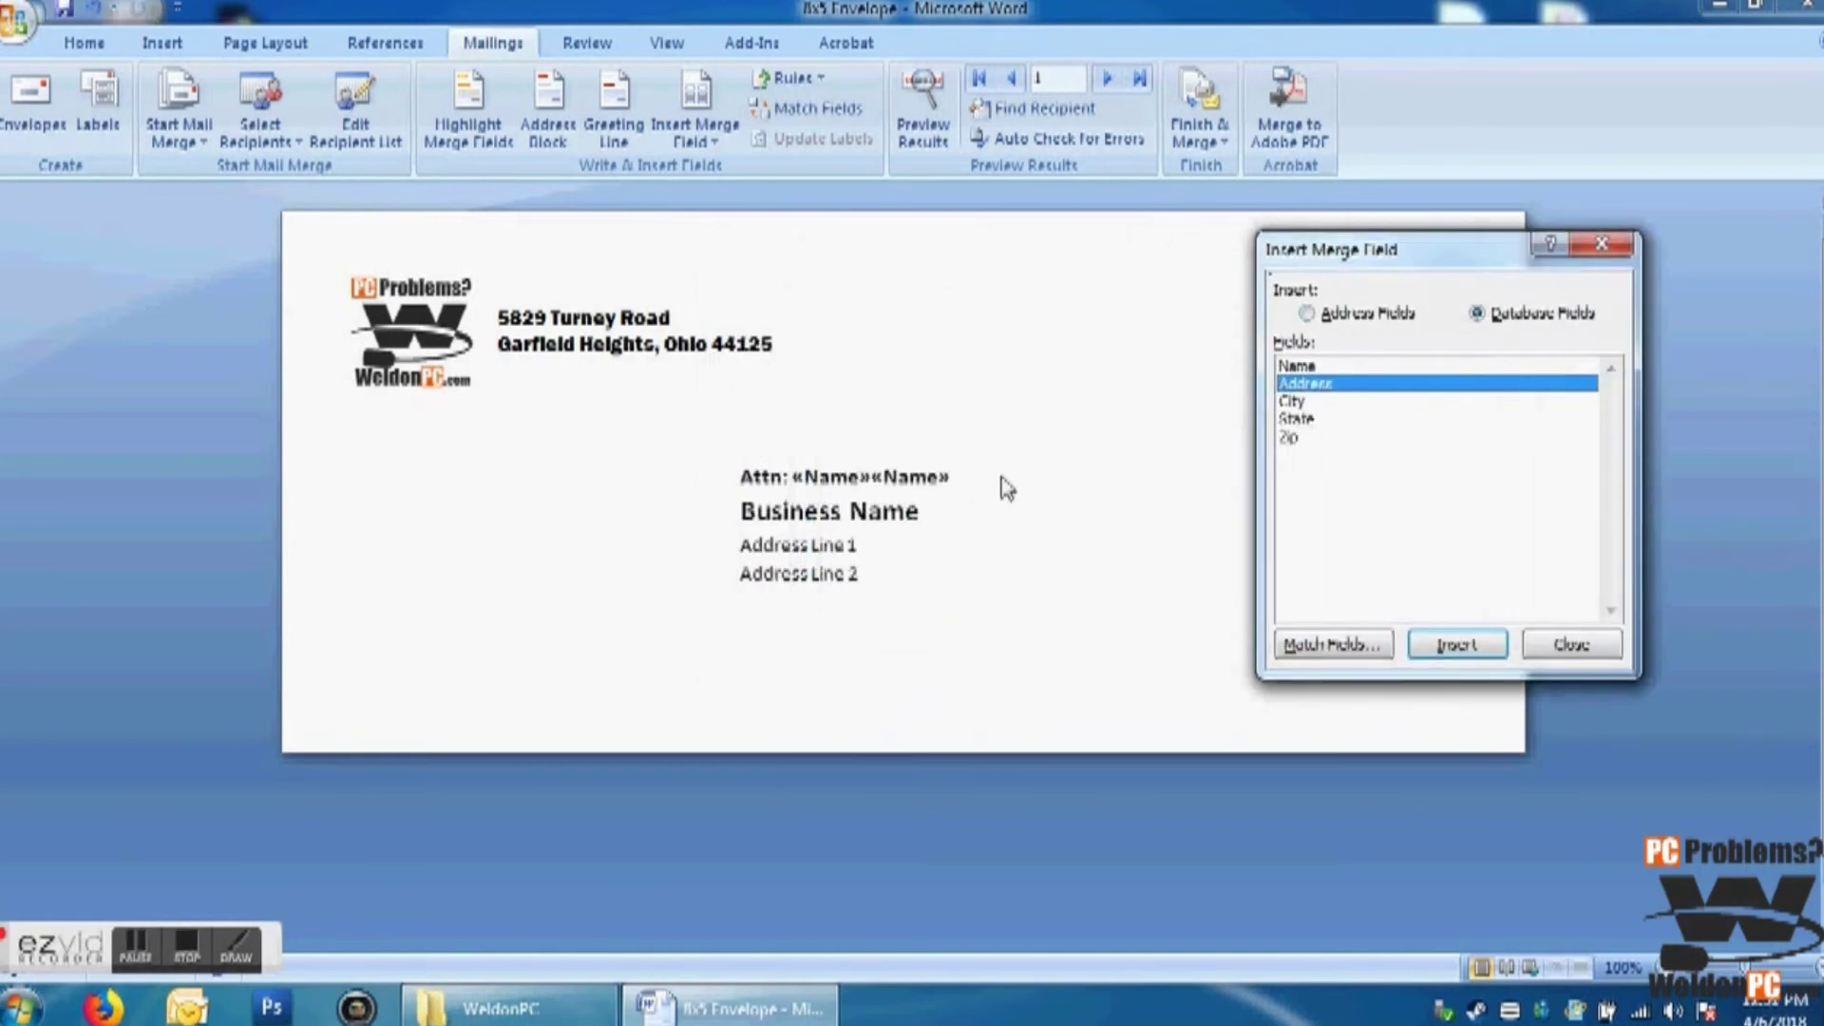
{"action": "left_click", "coordinate": [1544, 642]}
Step: Replace the whole recipient block with the Name, Address, City, State and Zip database merge fields
{"action": "left_click_drag", "start_coordinate": [875, 574], "coordinate": [705, 489]}
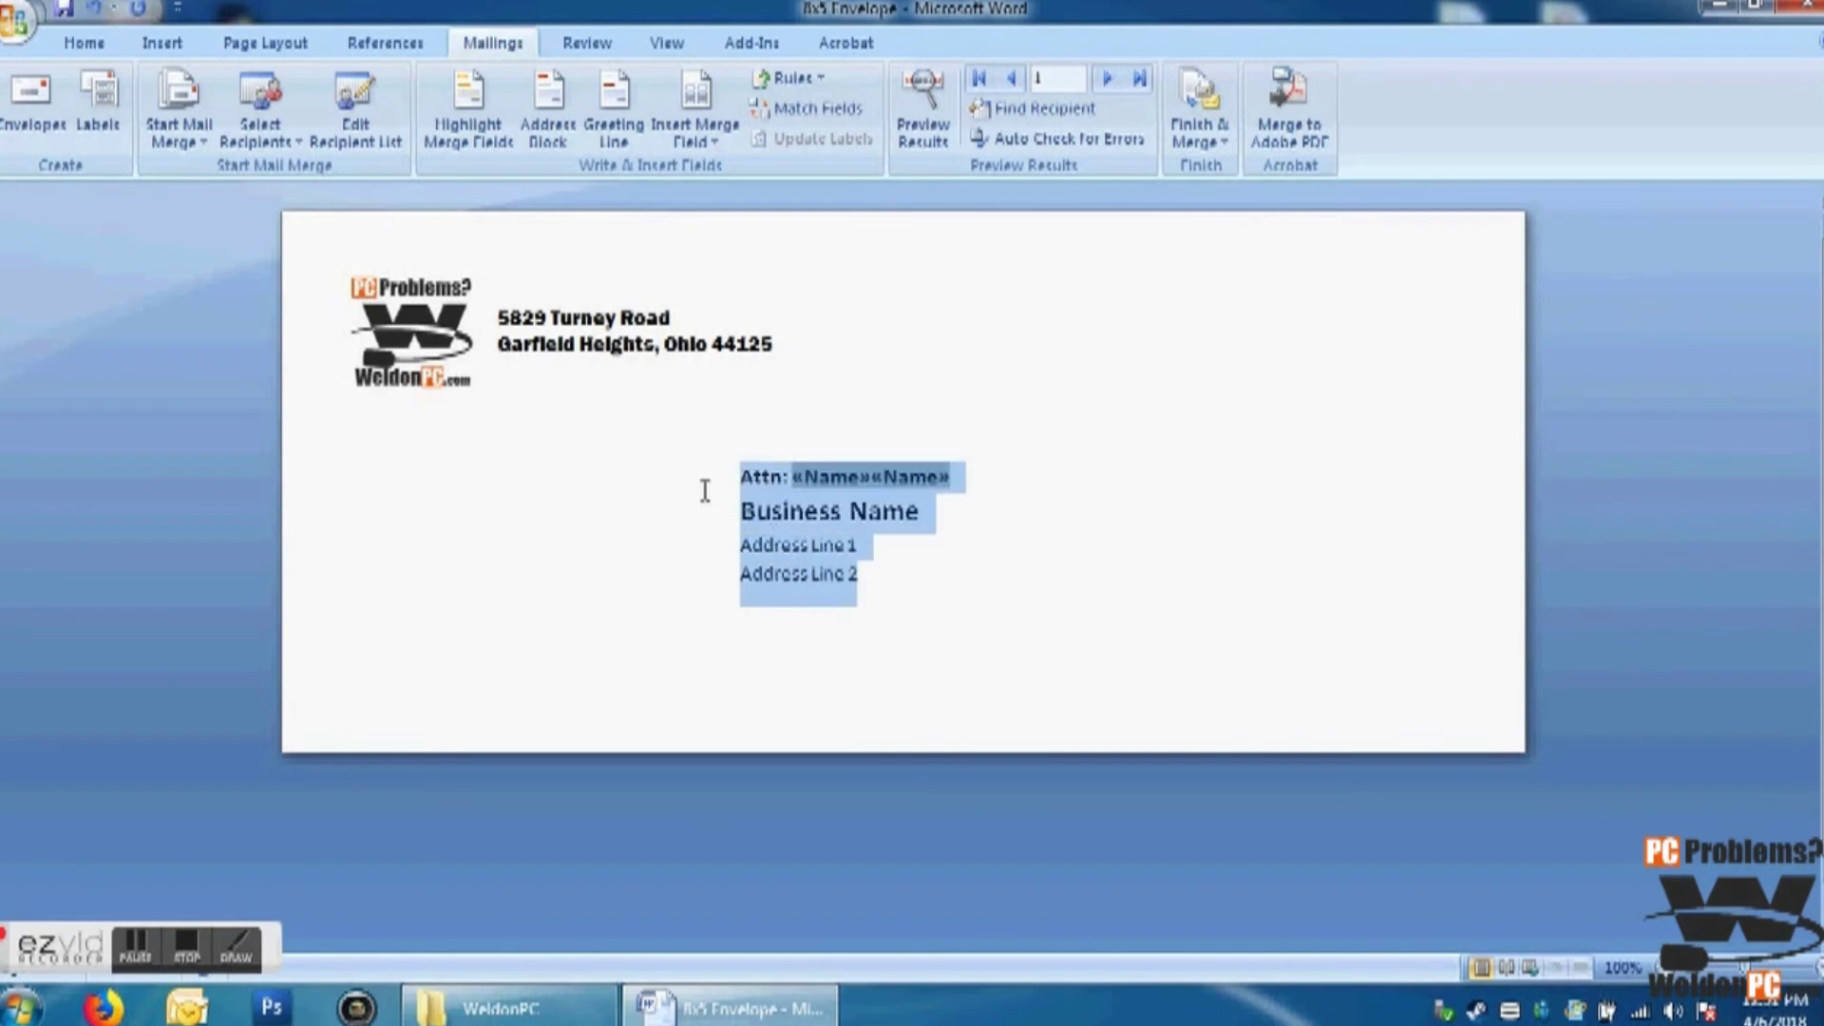
{"action": "key", "text": "Delete"}
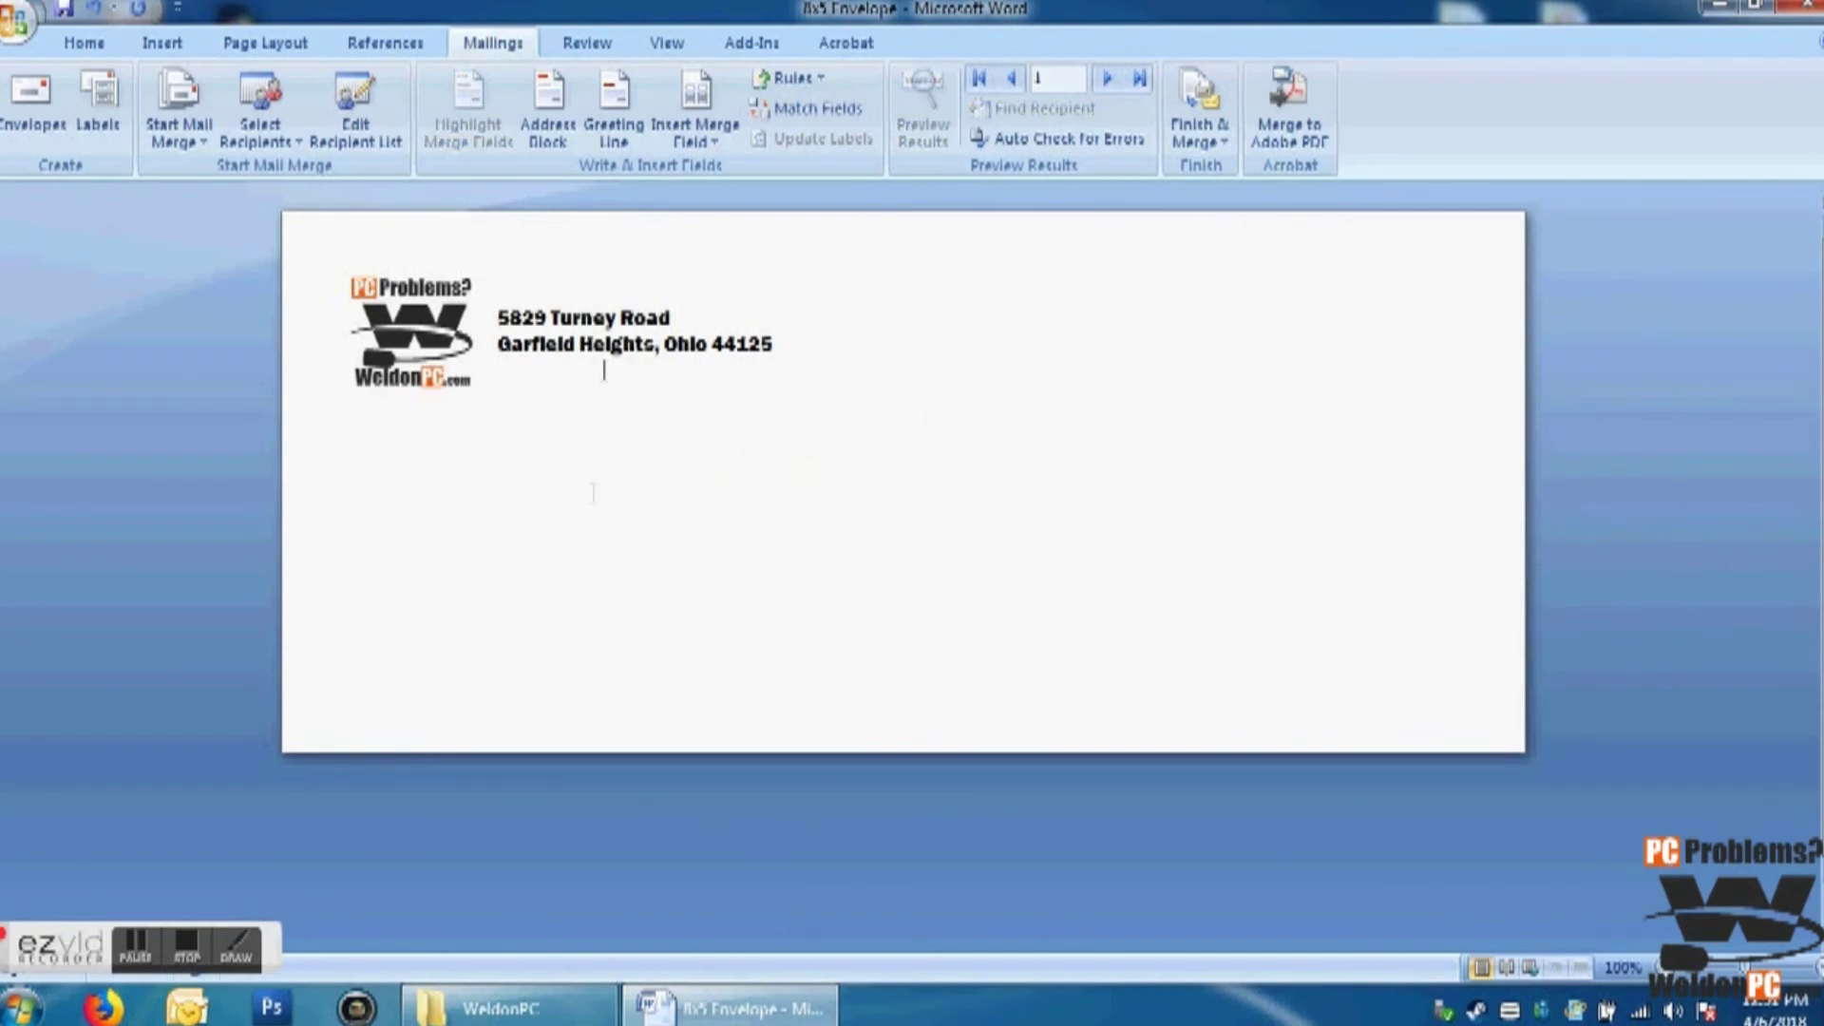
{"action": "left_click", "coordinate": [700, 118]}
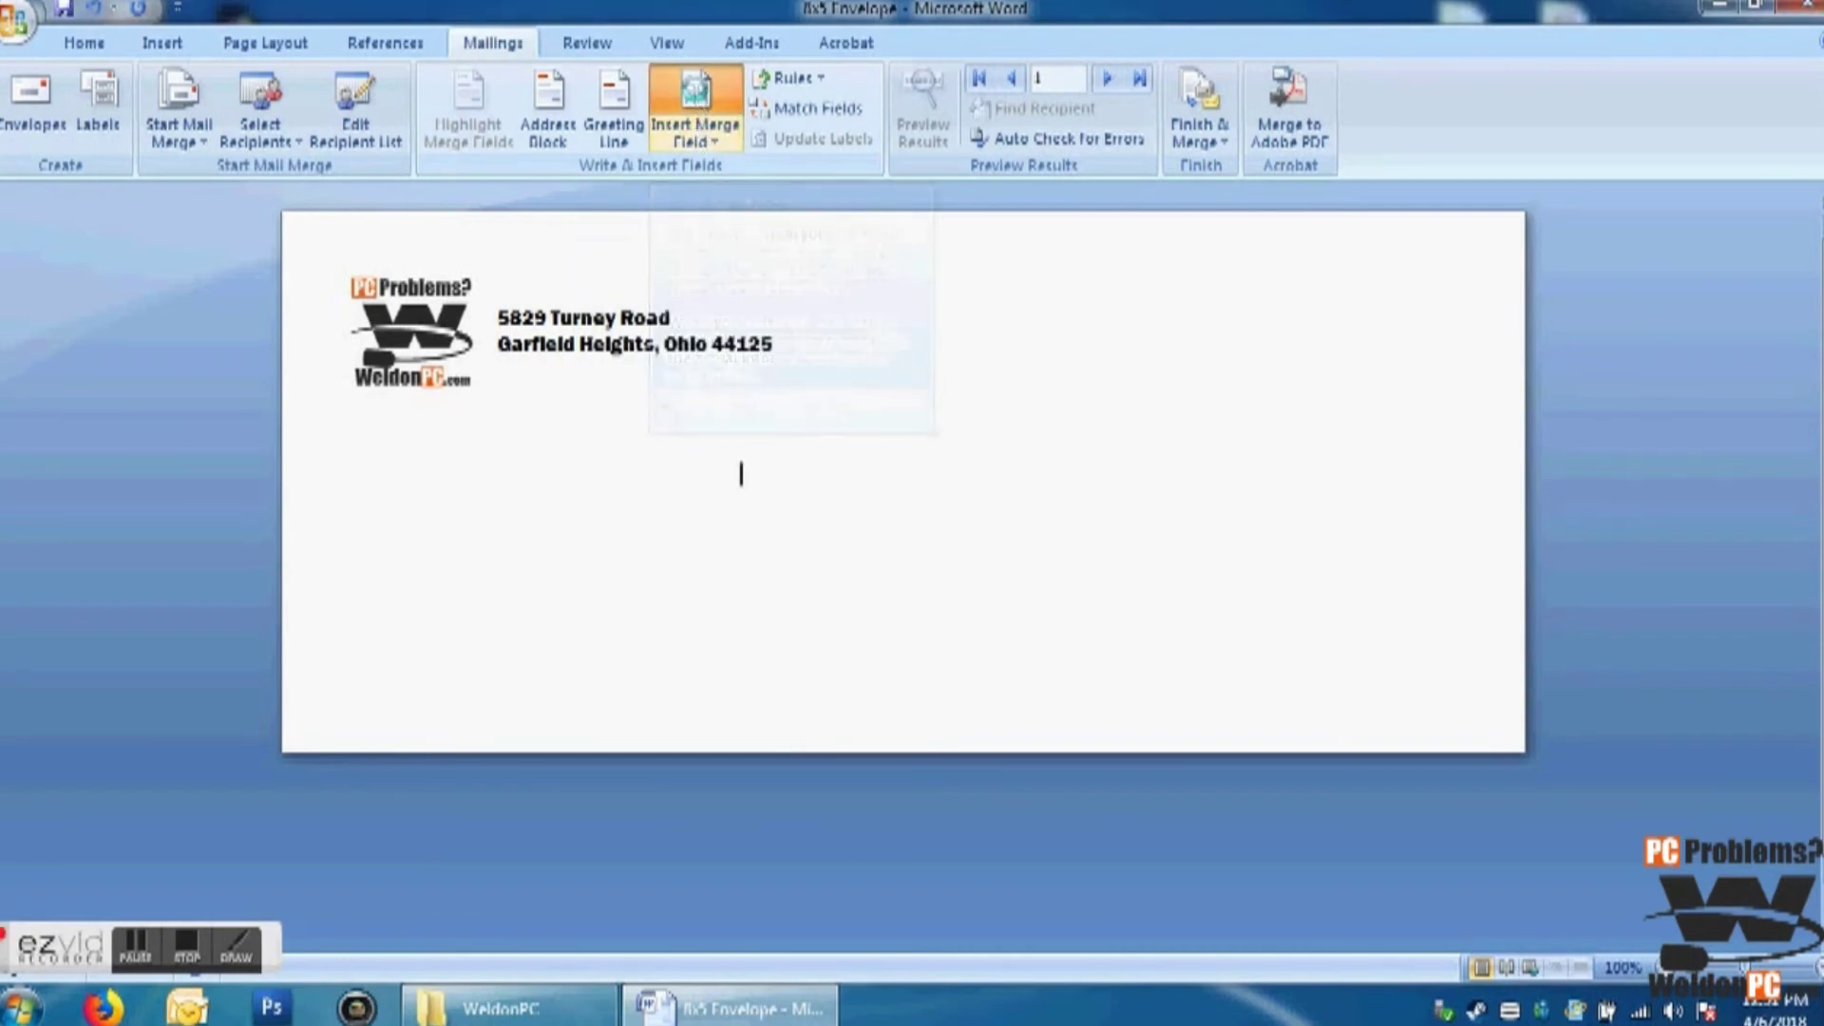
{"action": "double_click", "coordinate": [1321, 373]}
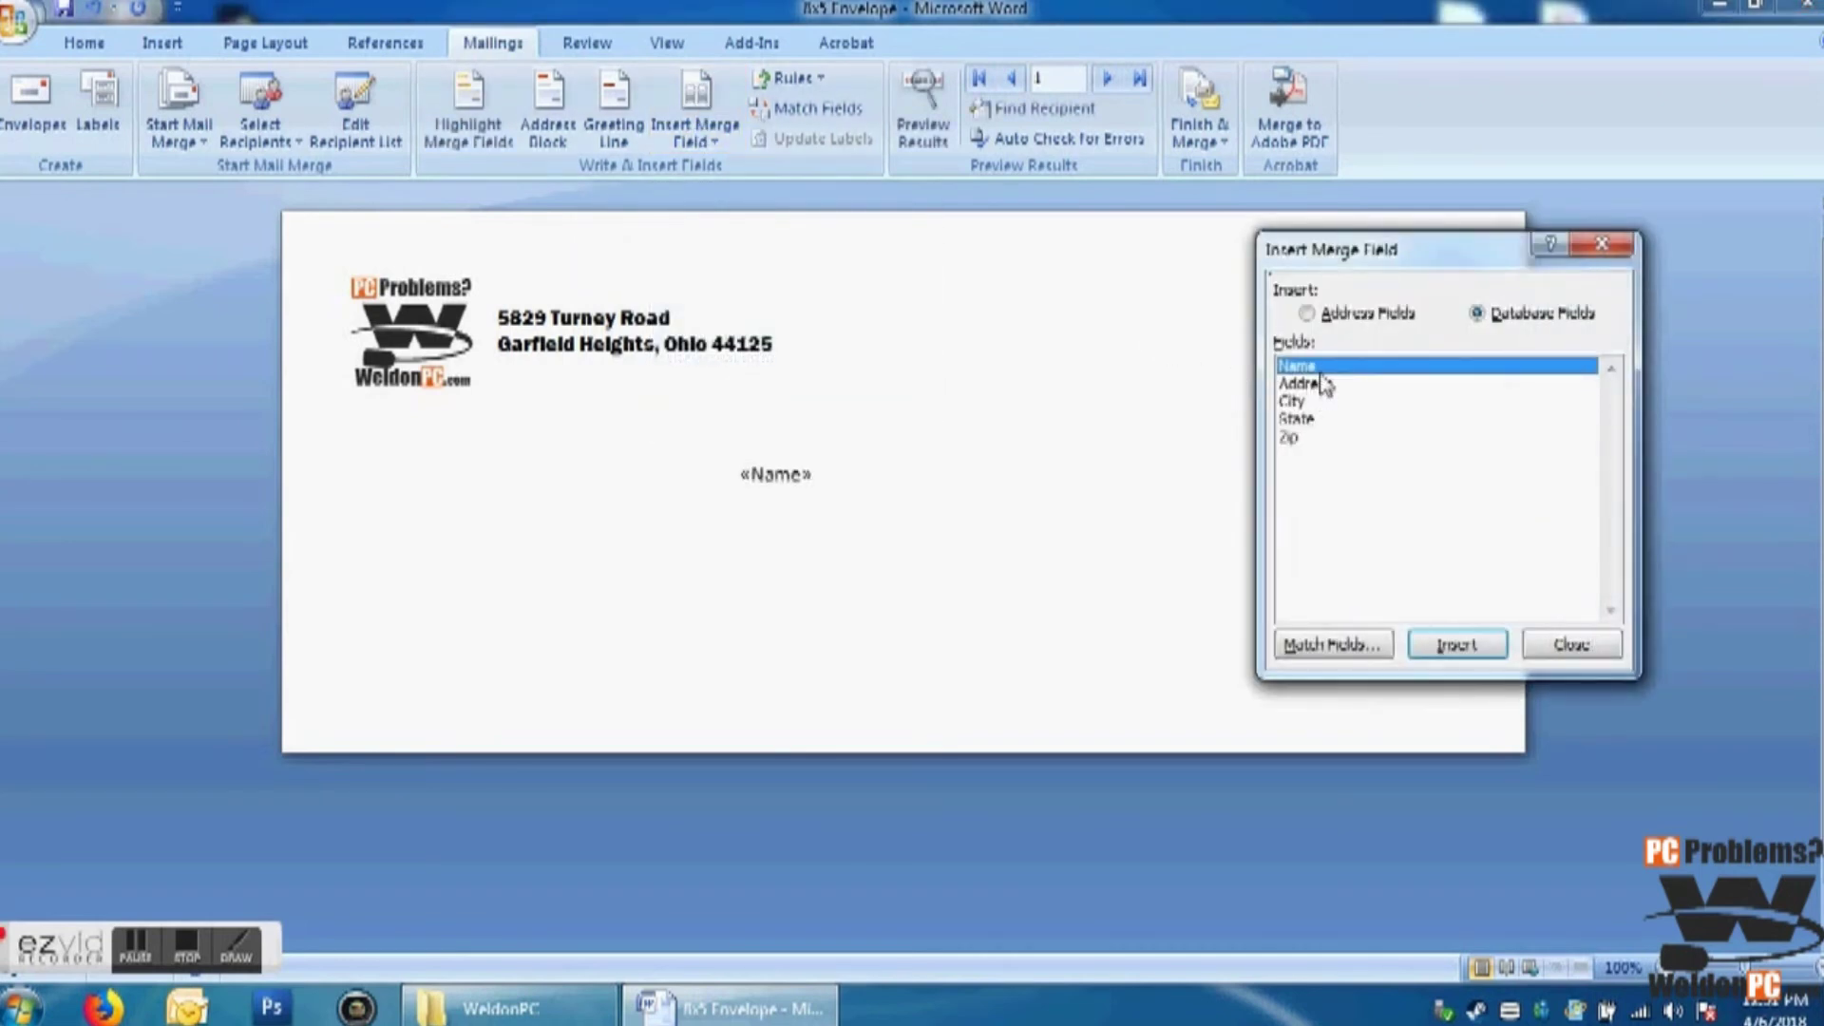
{"action": "double_click", "coordinate": [1324, 385]}
{"action": "double_click", "coordinate": [1326, 403]}
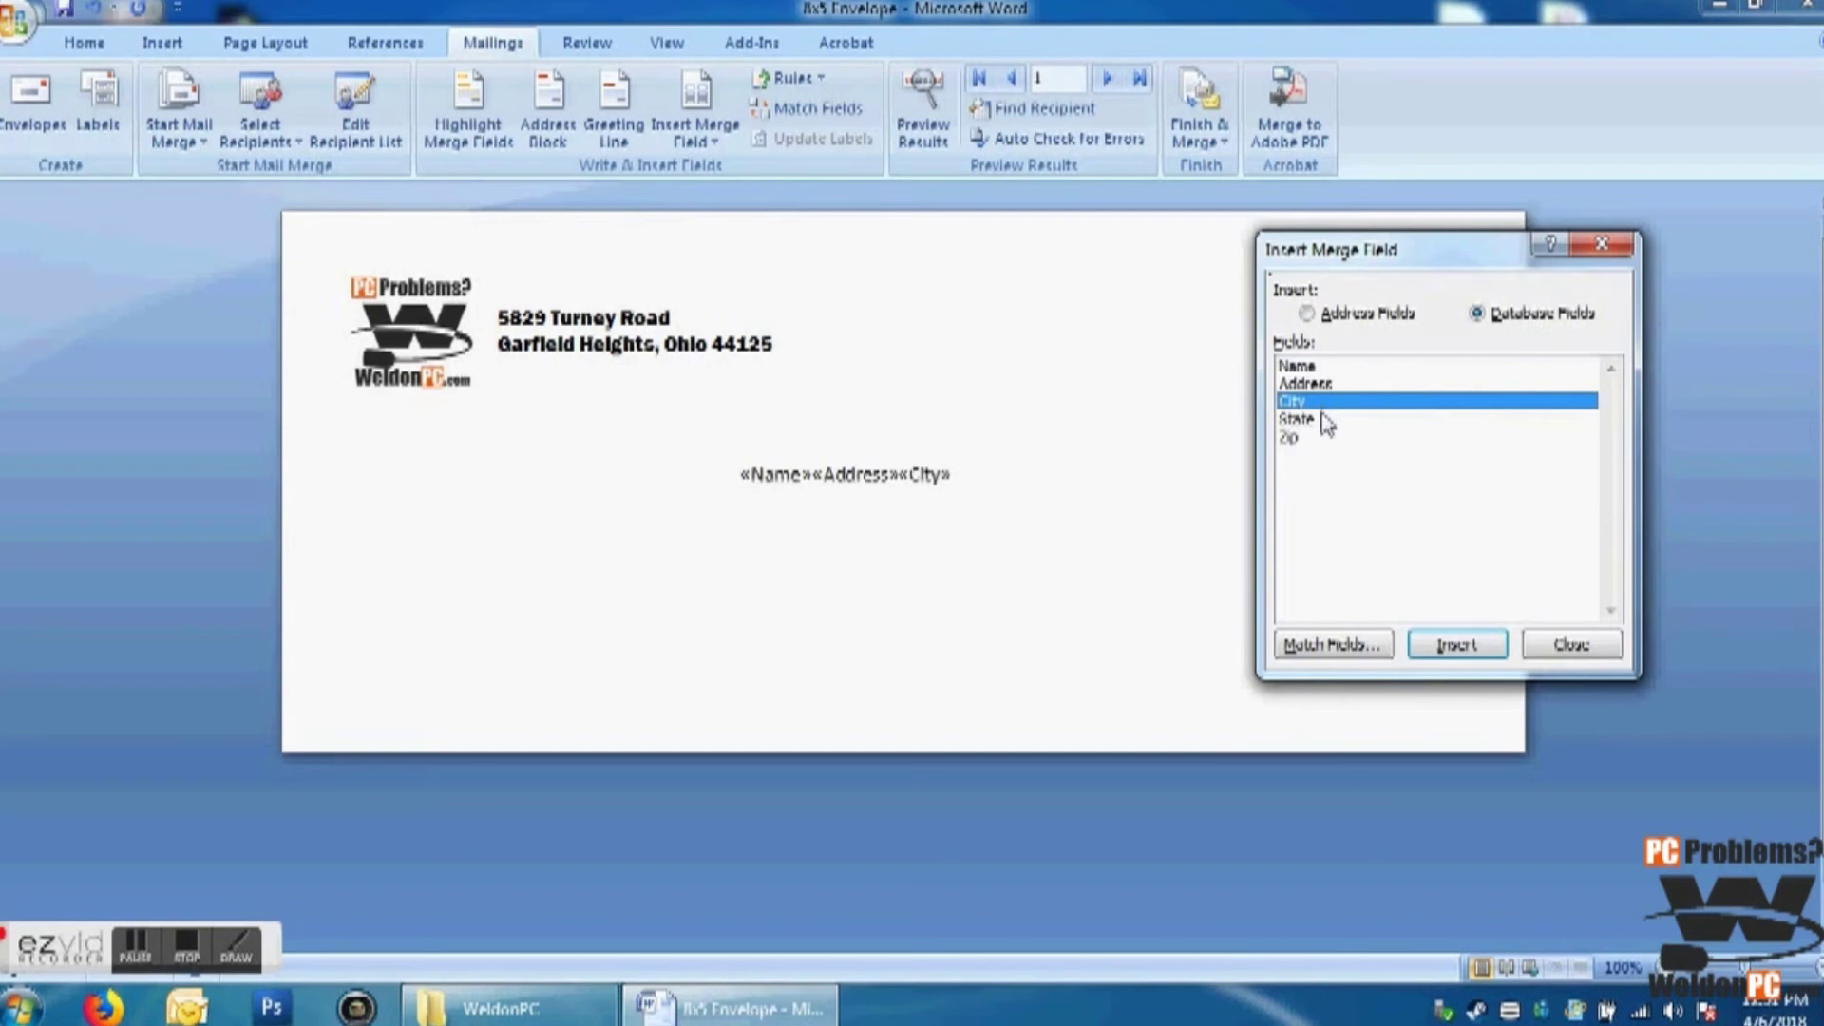
{"action": "double_click", "coordinate": [1326, 420]}
{"action": "double_click", "coordinate": [1324, 438]}
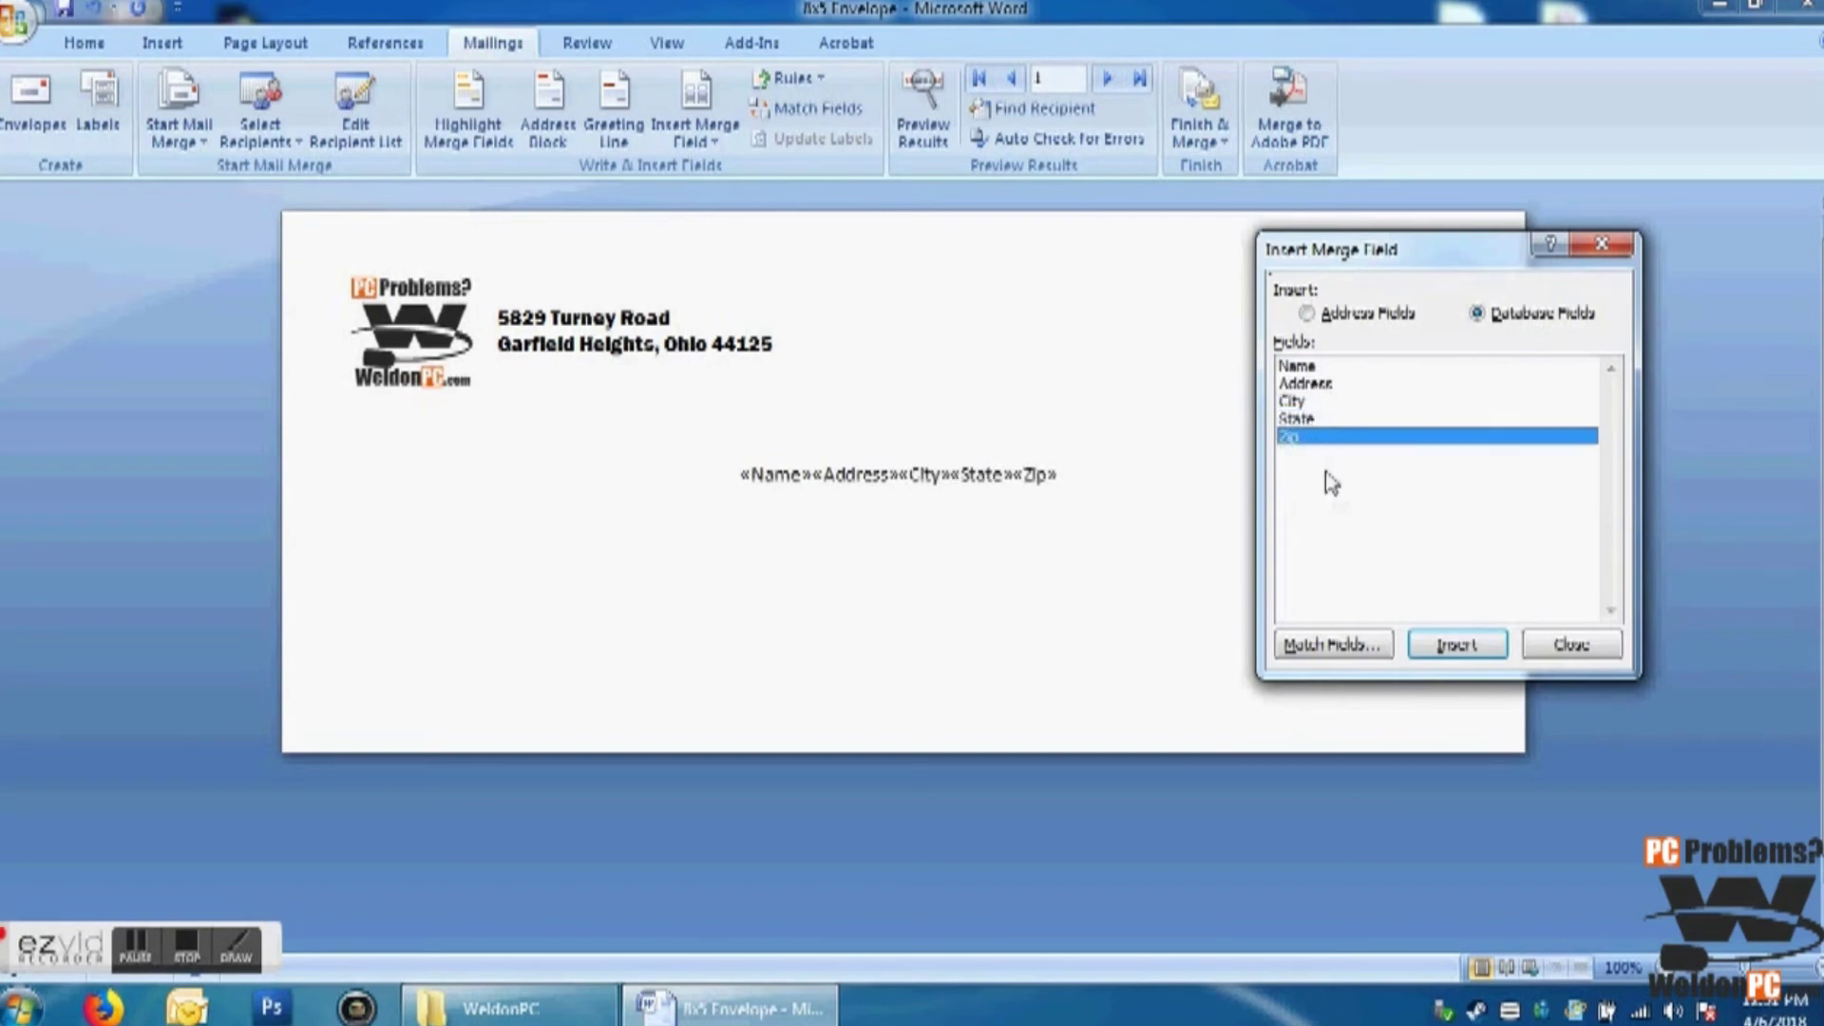
{"action": "left_click", "coordinate": [1559, 649]}
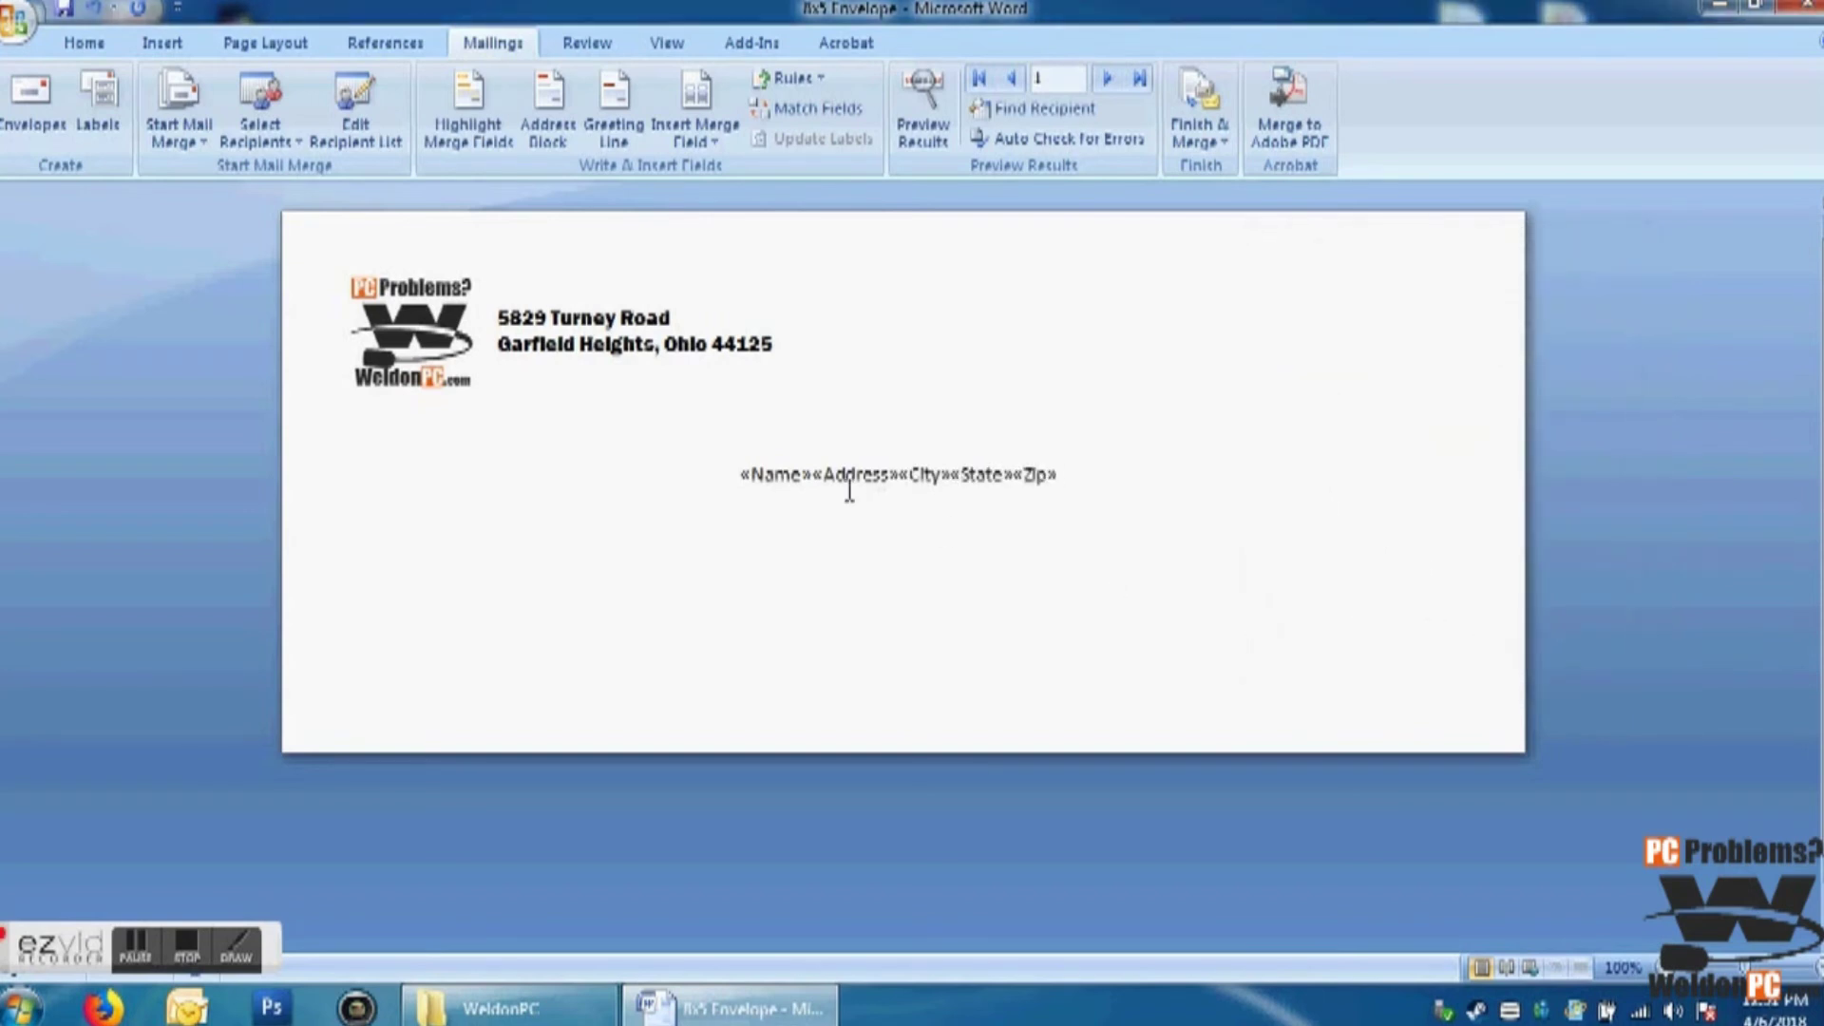
Step: Break the merge fields into three lines: Name, Address, and City with State and Zip
{"action": "left_click", "coordinate": [821, 472]}
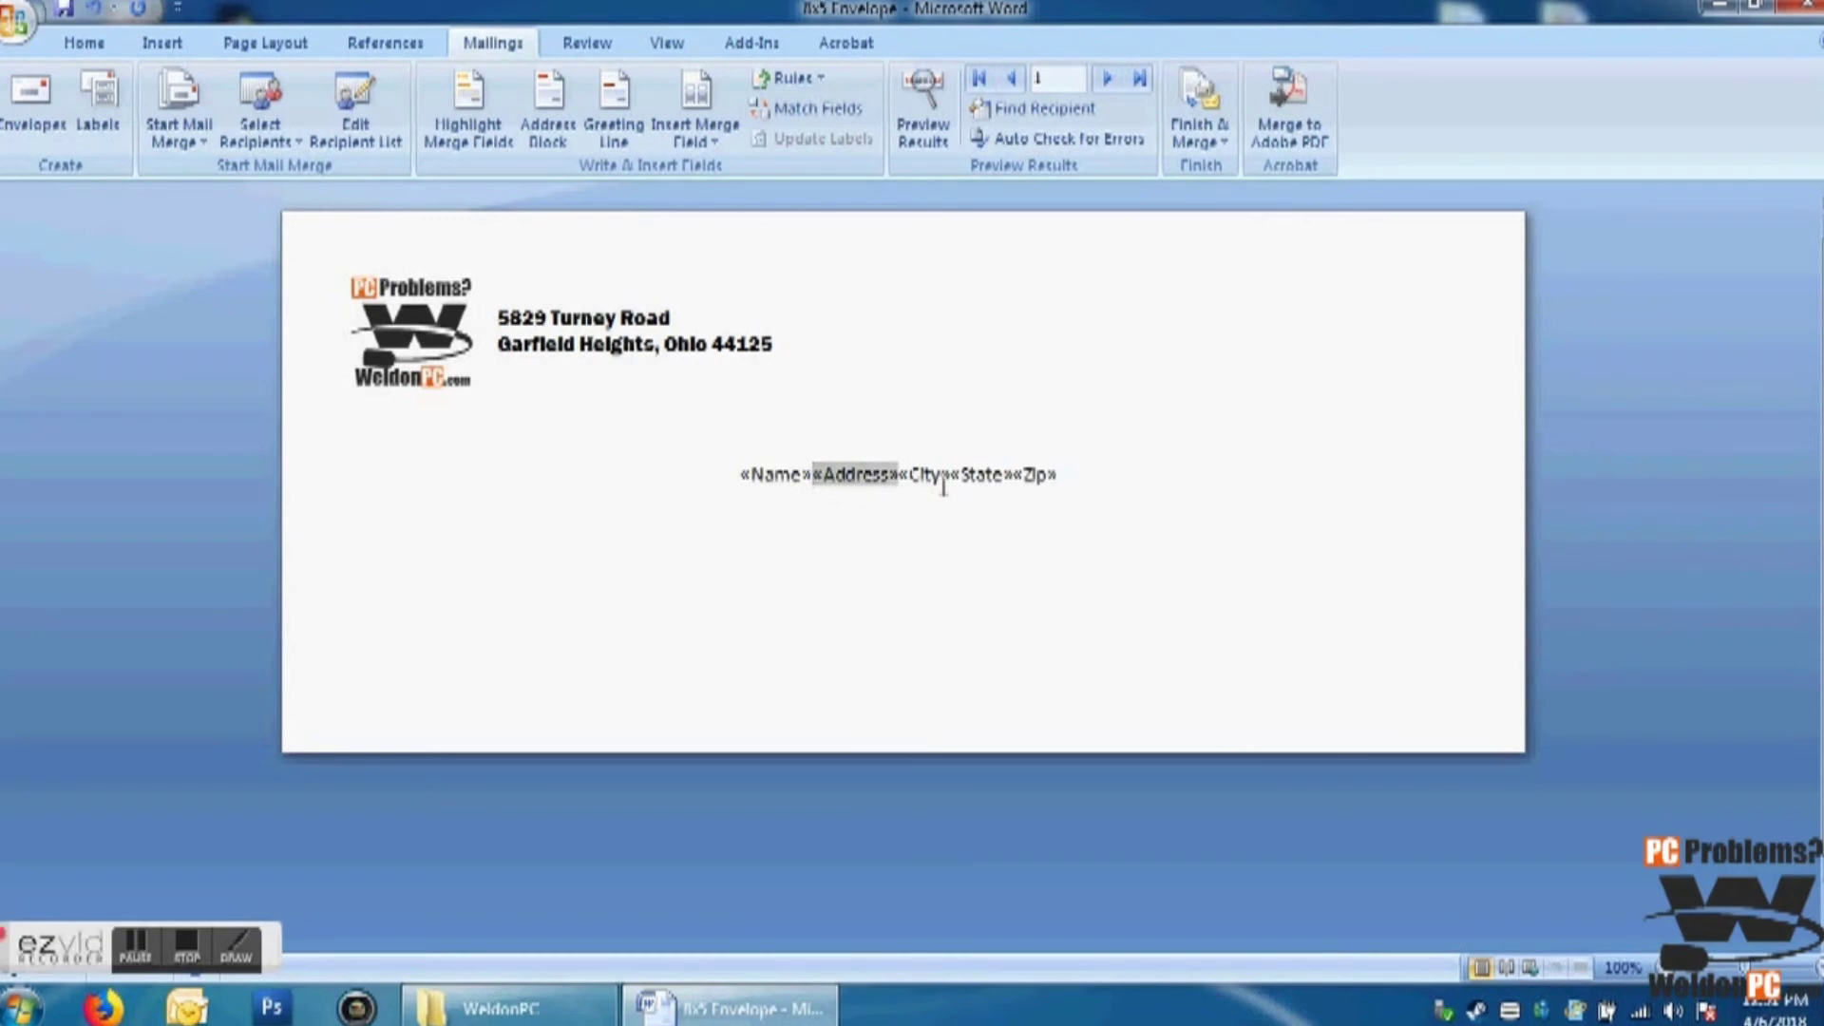
{"action": "key", "text": "Return"}
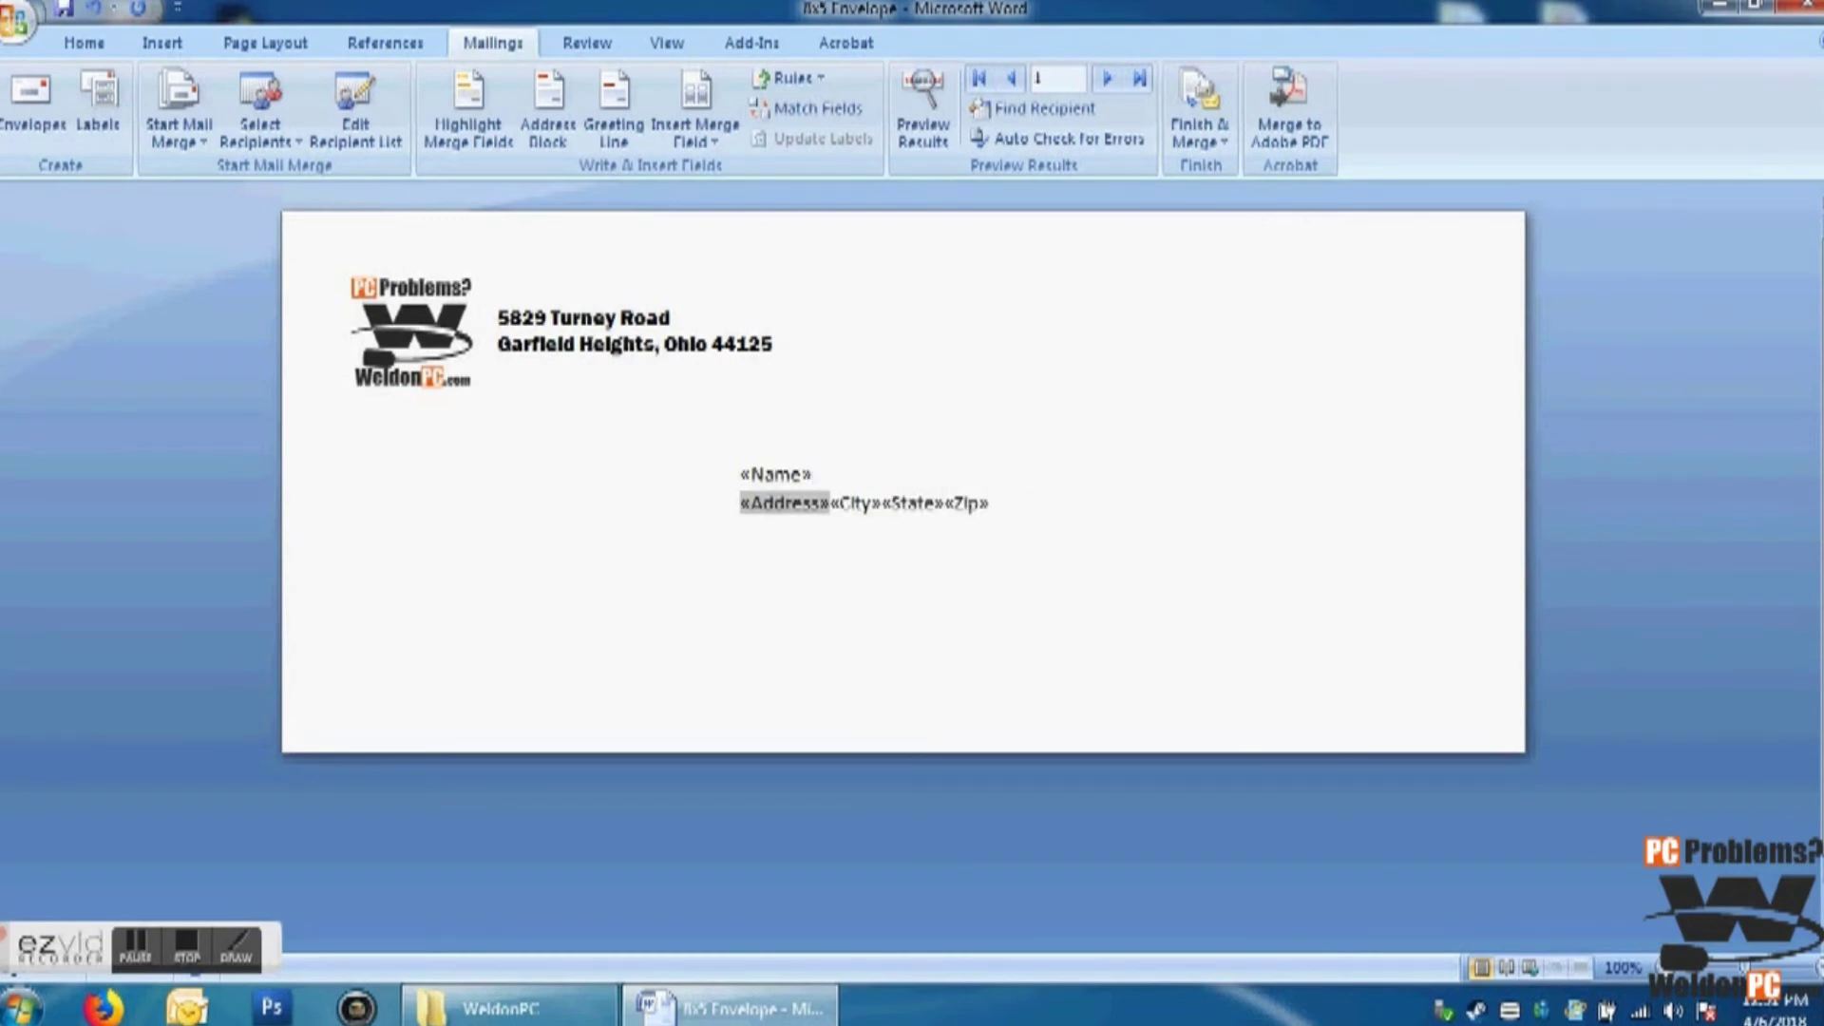
{"action": "left_click", "coordinate": [840, 504]}
{"action": "key", "text": "Return"}
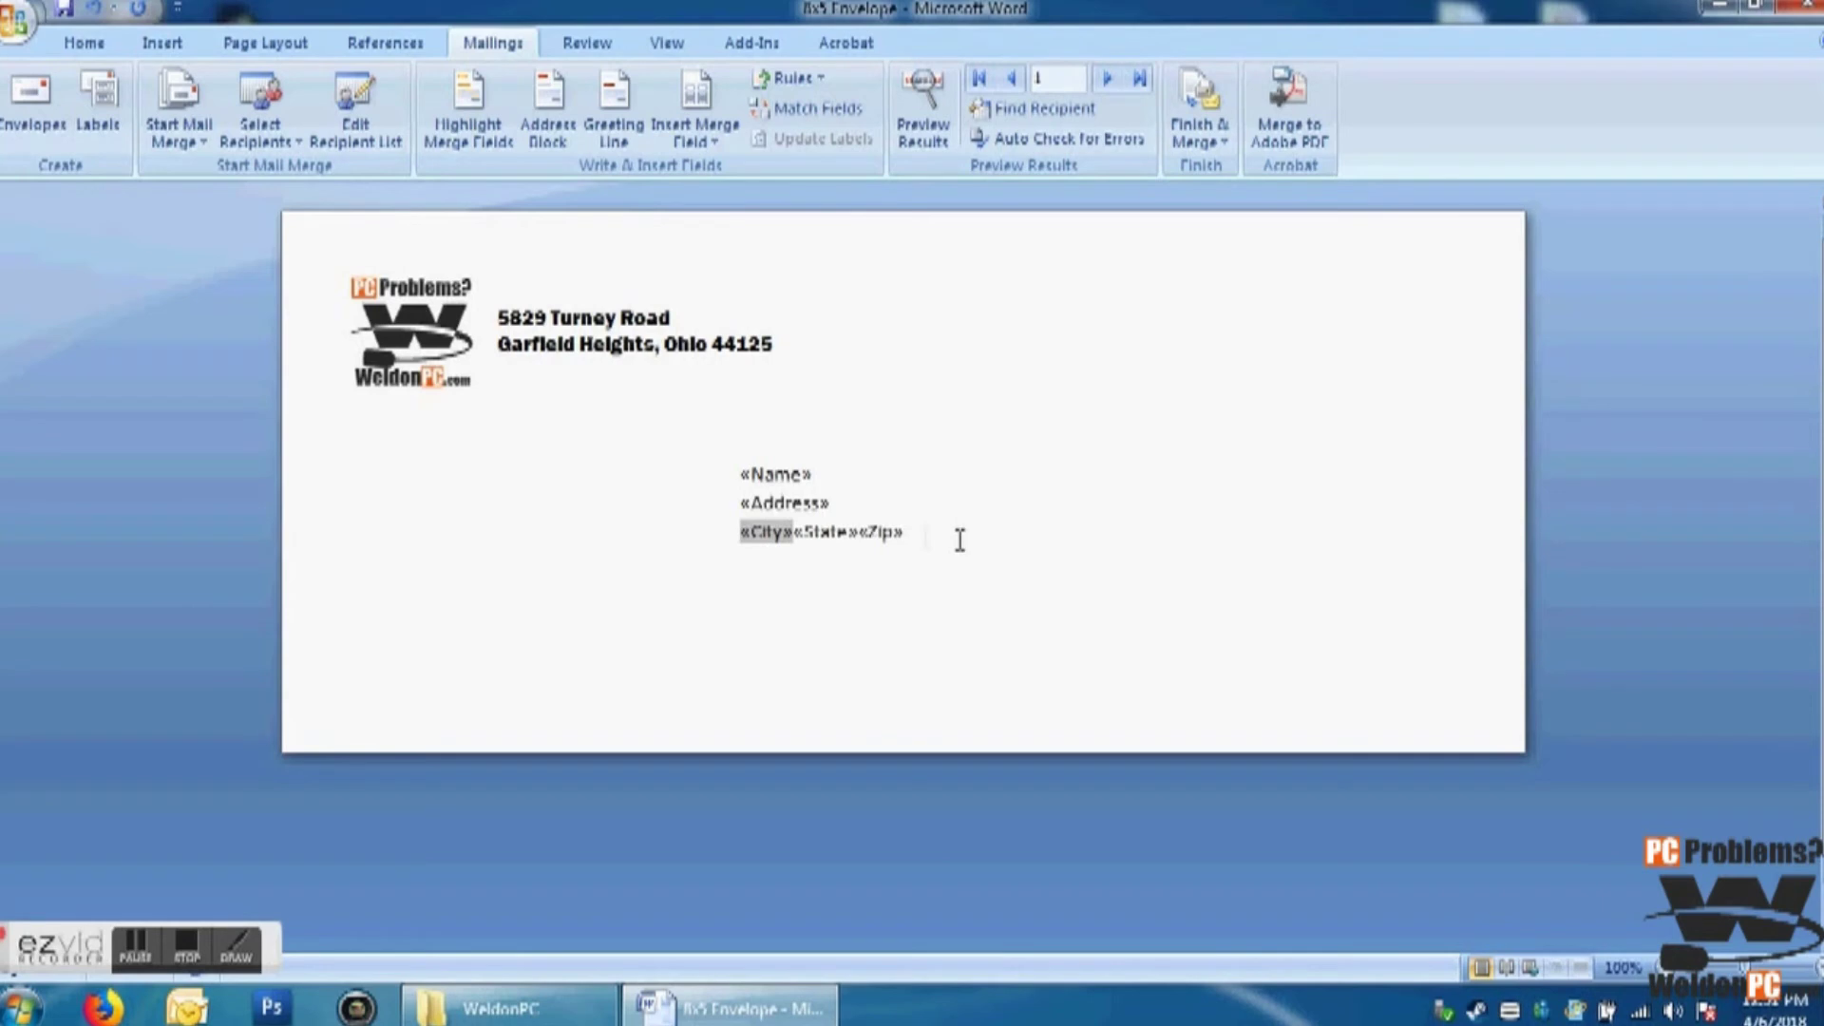
Step: Separate the City and State fields with a comma and space, and the State and Zip fields with a space
{"action": "key", "text": "Right"}
{"action": "key", "text": "Right"}
{"action": "key", "text": "Right"}
{"action": "key", "text": "Right"}
{"action": "key", "text": "Right"}
{"action": "type", "text": ","}
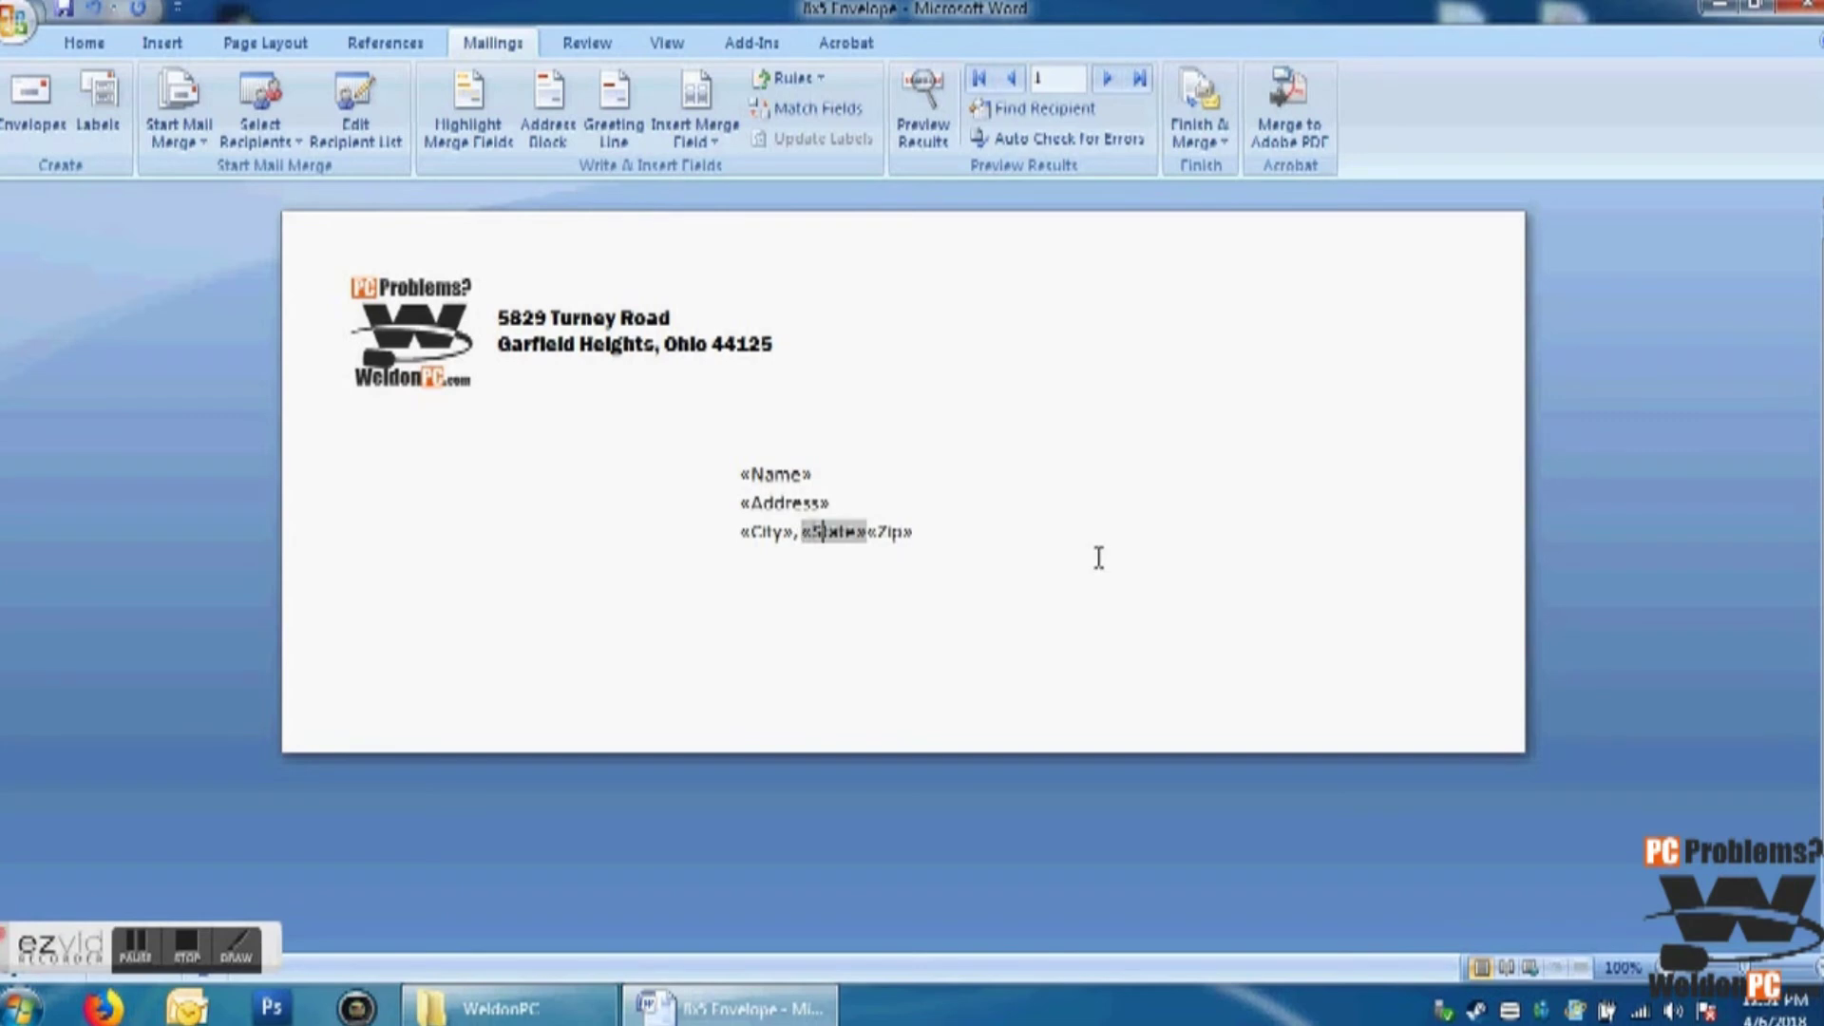
{"action": "key", "text": "Right"}
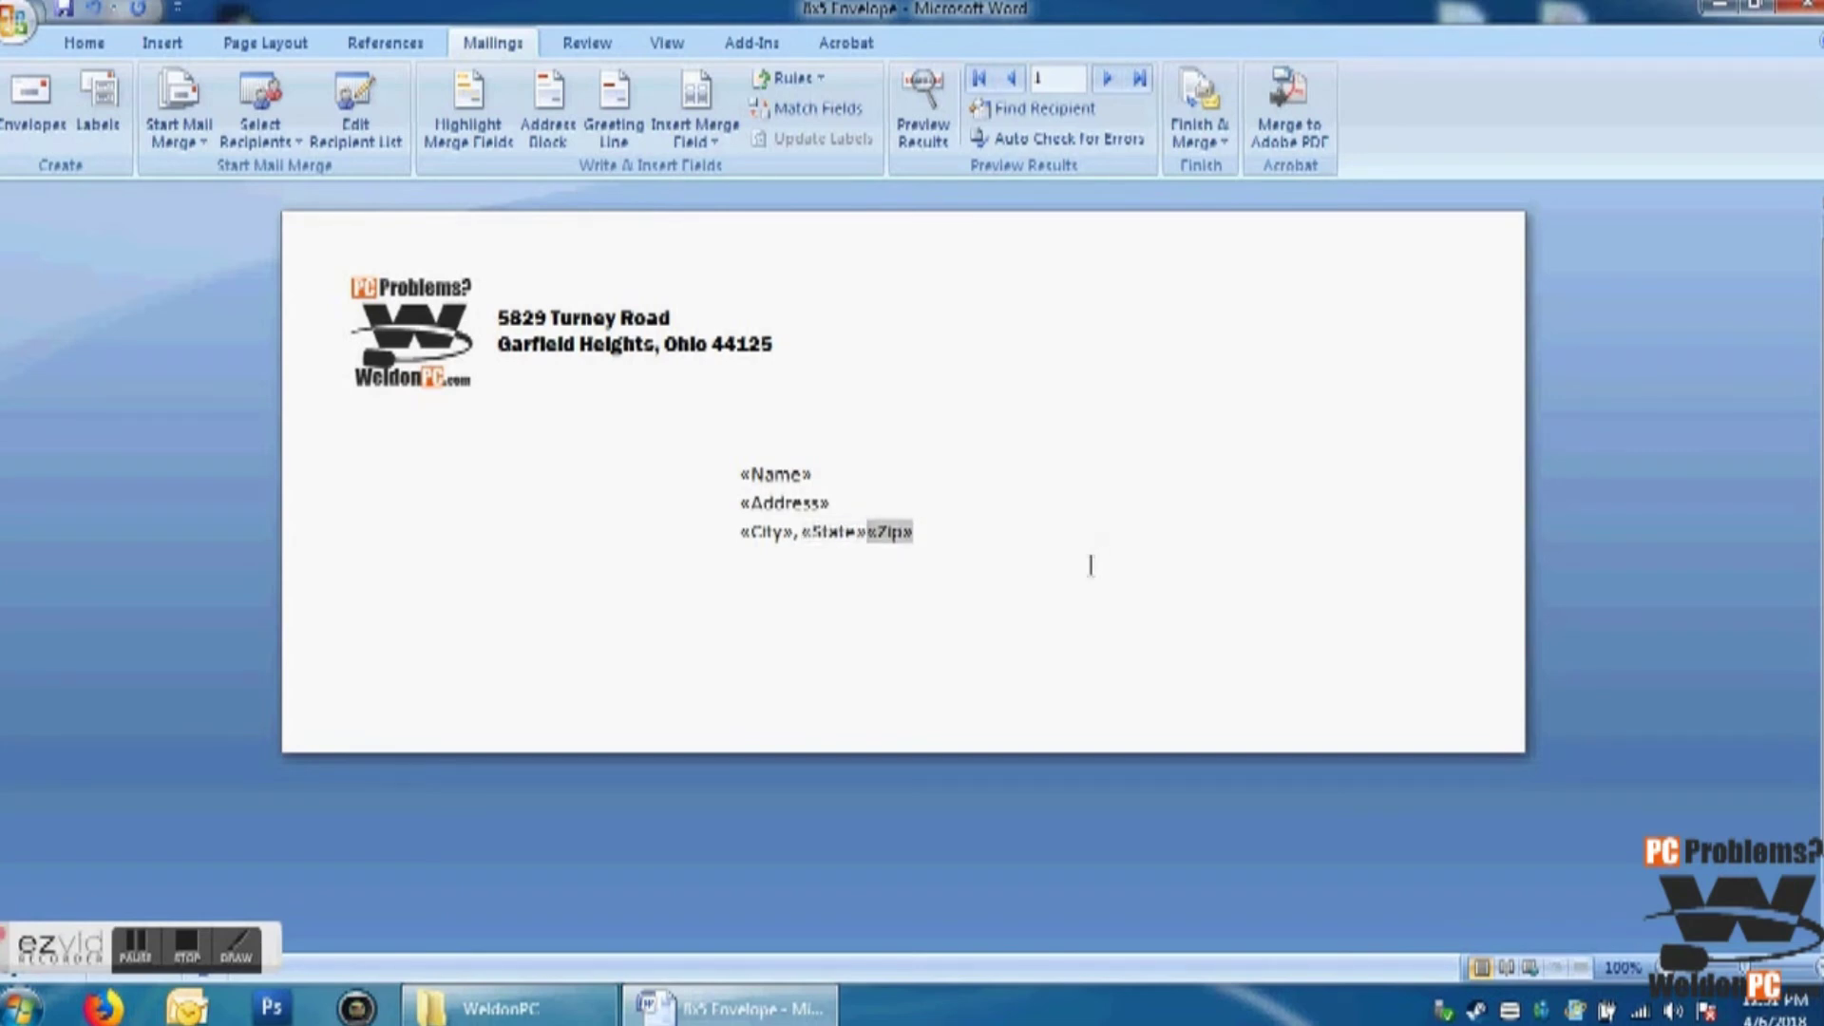
{"action": "left_click", "coordinate": [1075, 568]}
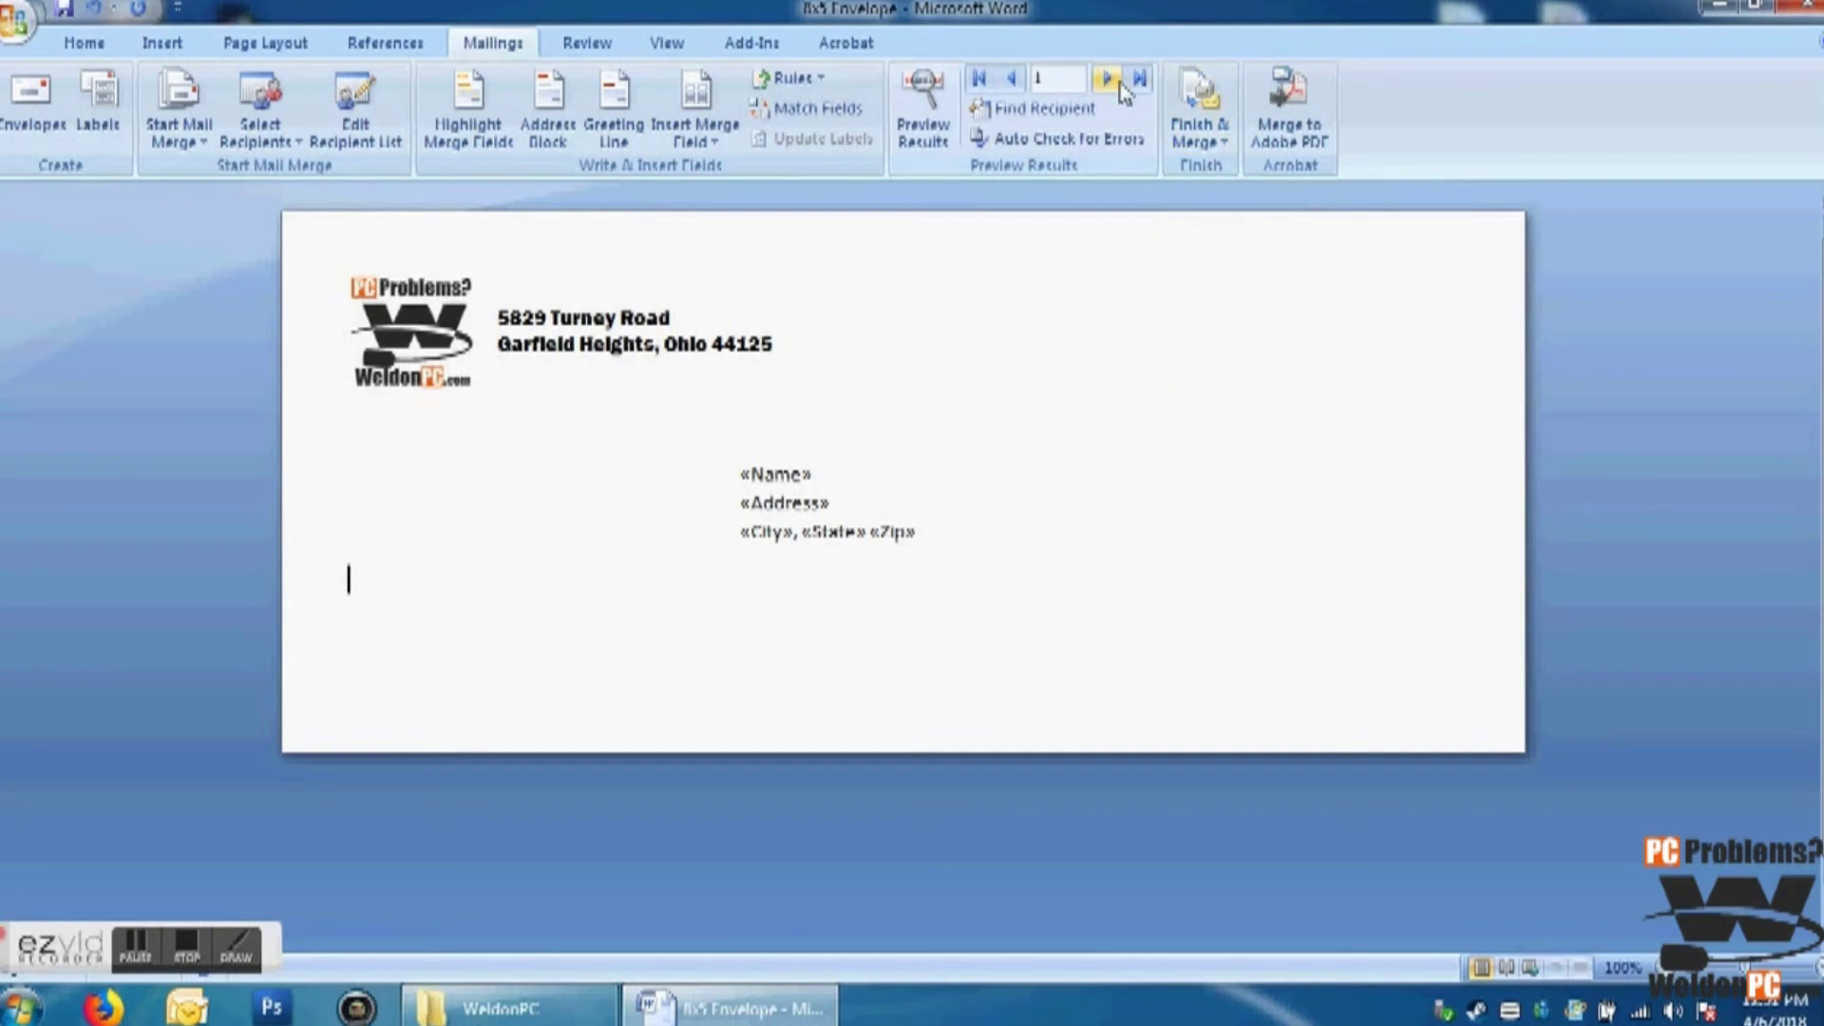
Step: Preview the merged envelope with real recipient data, stepping through the records from 1 to 12
{"action": "left_click", "coordinate": [923, 104]}
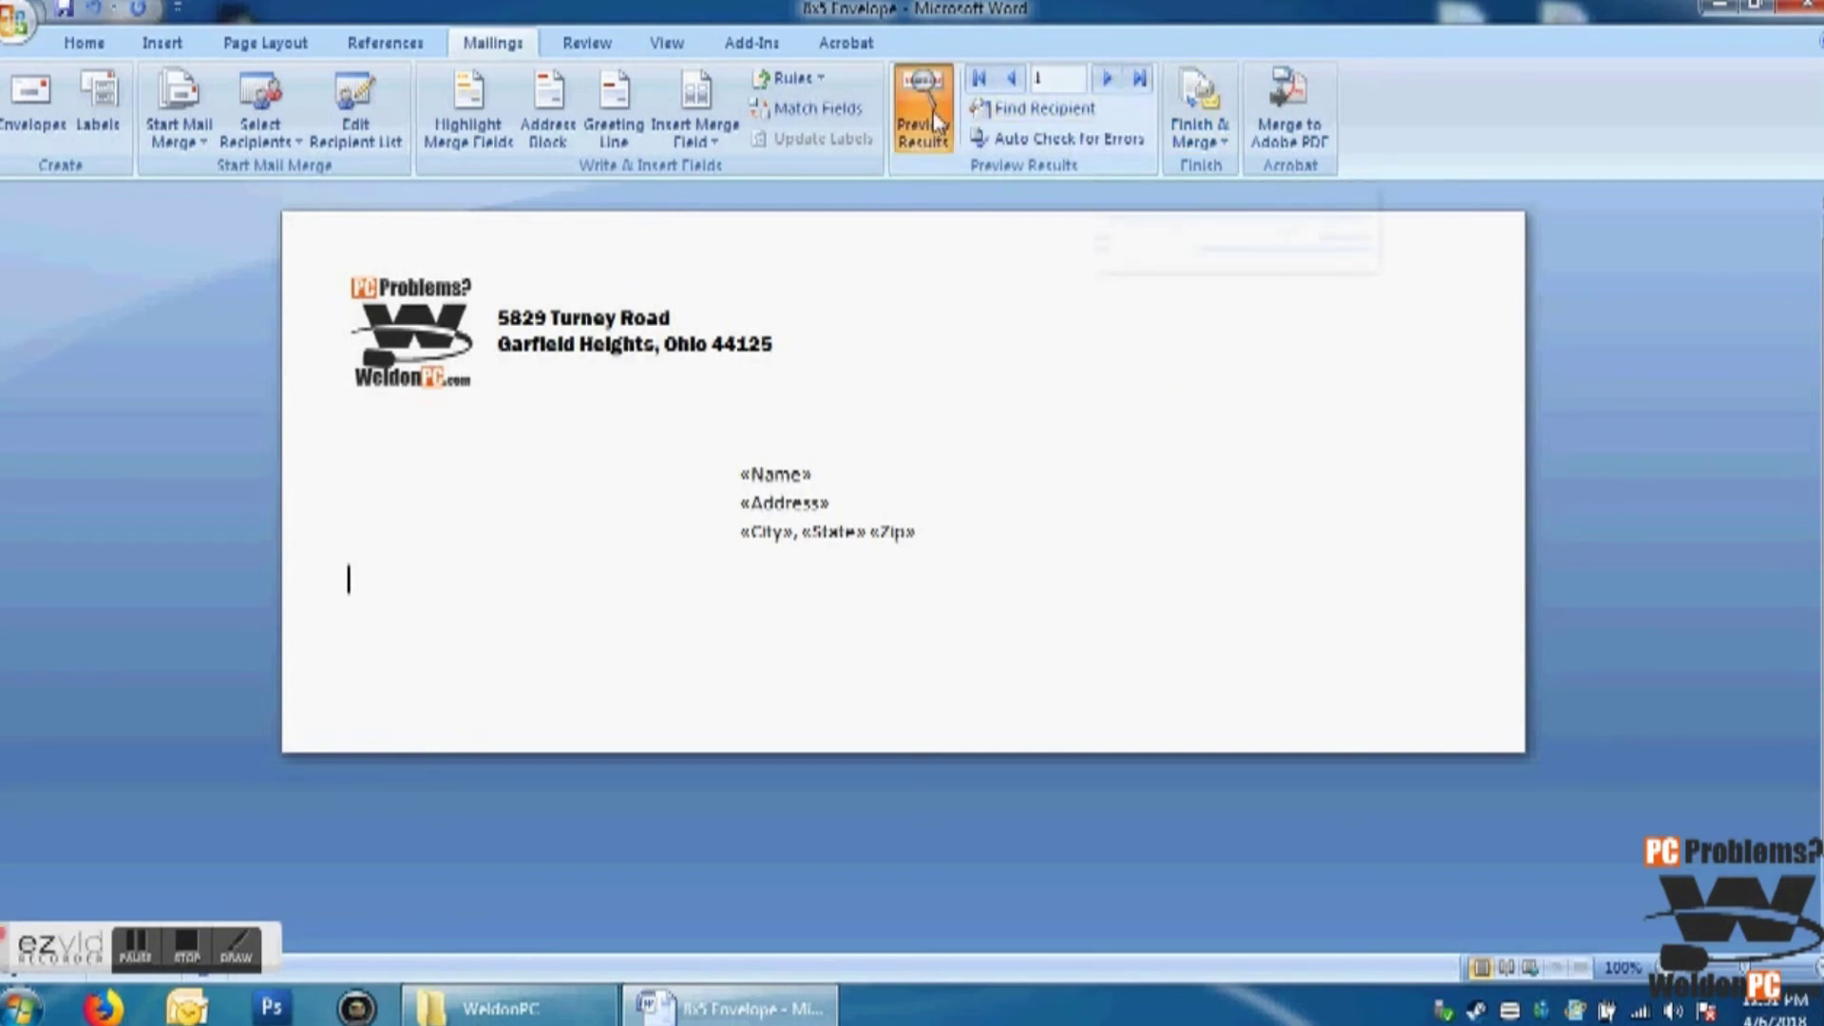
{"action": "left_click", "coordinate": [1109, 81]}
{"action": "left_click", "coordinate": [1111, 83]}
{"action": "left_click", "coordinate": [1112, 83]}
{"action": "left_click", "coordinate": [1112, 84]}
{"action": "left_click", "coordinate": [1112, 84]}
{"action": "left_click", "coordinate": [1112, 84]}
{"action": "left_click", "coordinate": [1111, 83]}
{"action": "left_click", "coordinate": [1112, 84]}
{"action": "left_click", "coordinate": [1111, 83]}
{"action": "left_click", "coordinate": [1112, 83]}
{"action": "left_click", "coordinate": [1112, 84]}
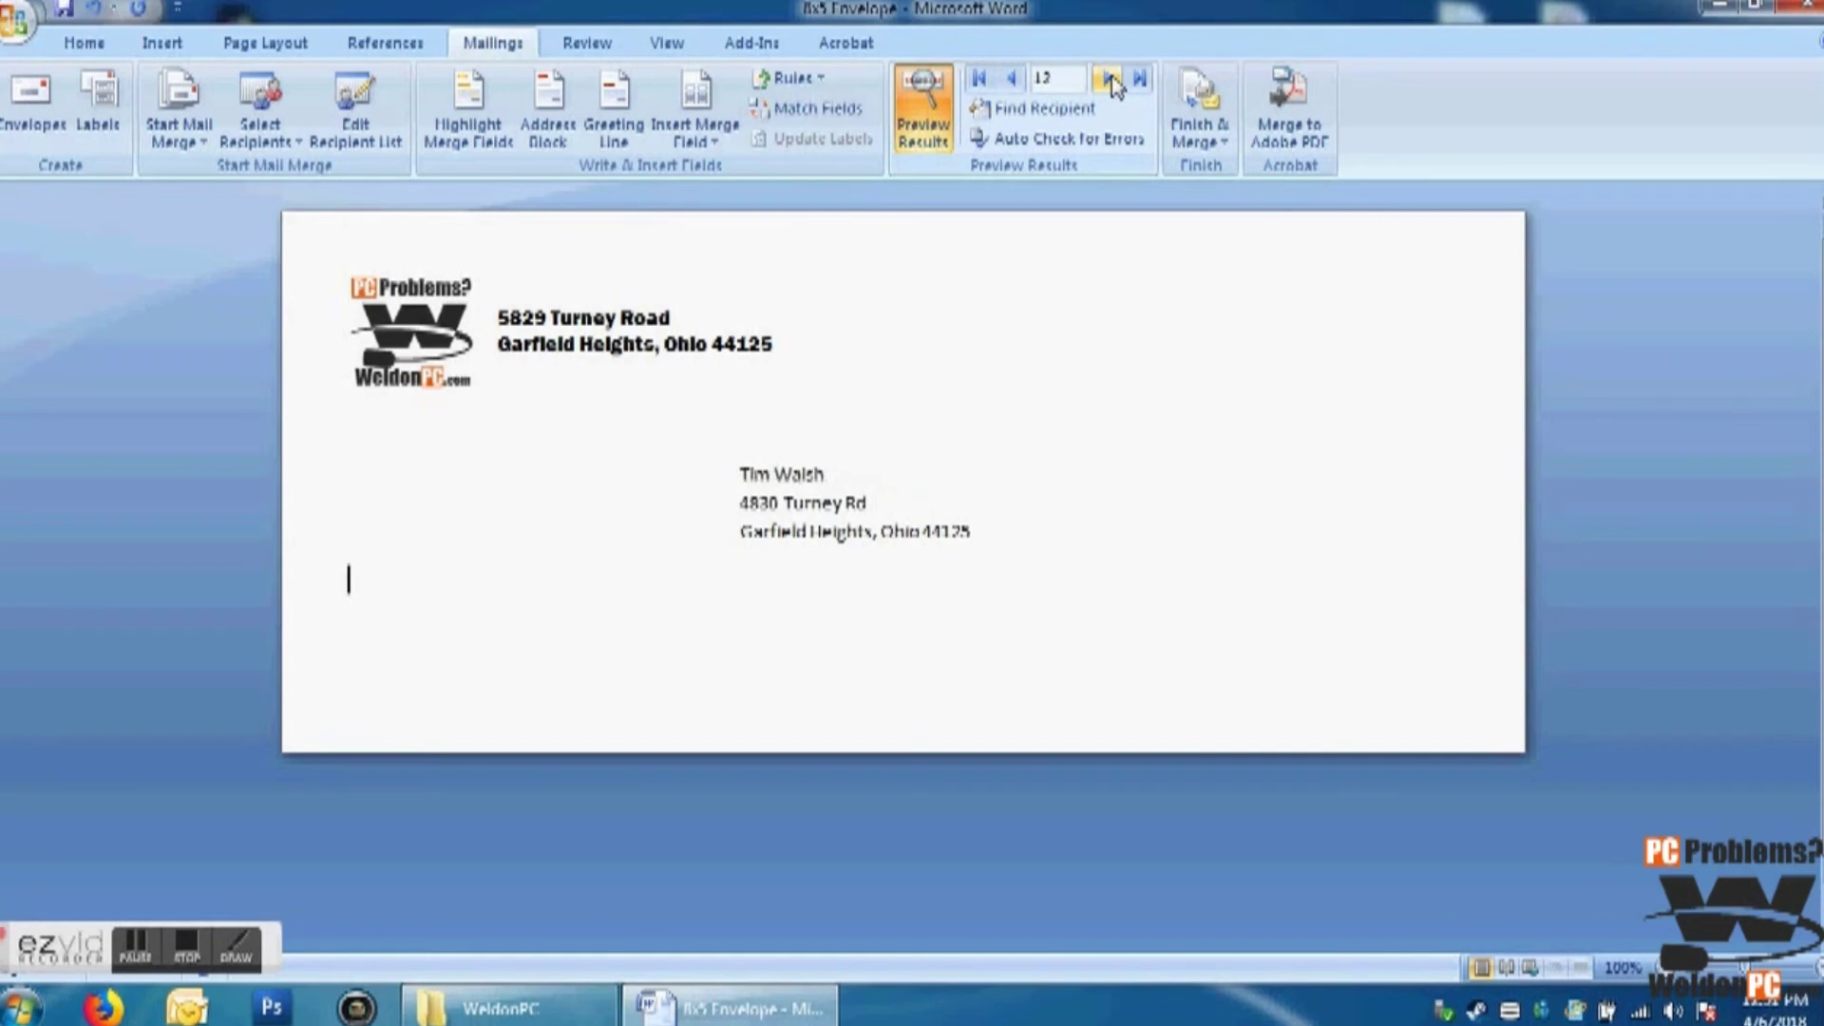
Step: Print the merged envelopes for all records on the KONICA MINOLTA C352/C300 VPS printer
{"action": "left_click", "coordinate": [1211, 141]}
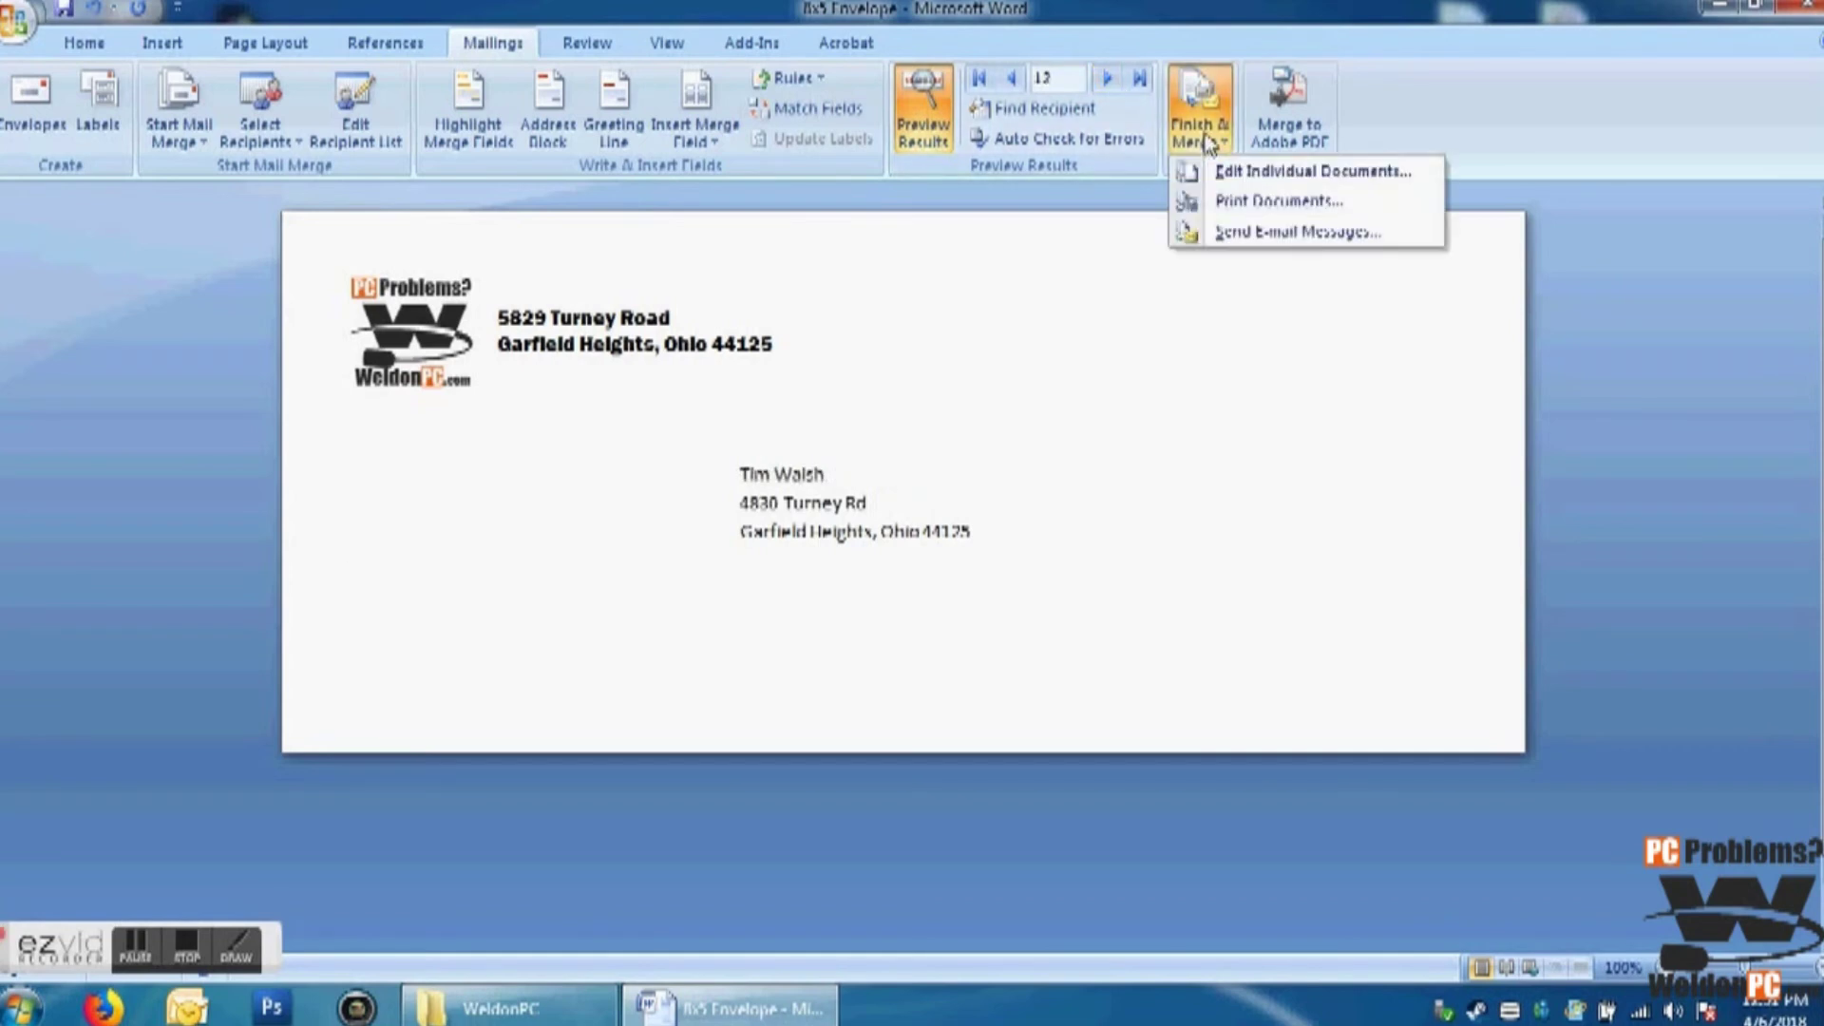
{"action": "left_click", "coordinate": [1264, 202]}
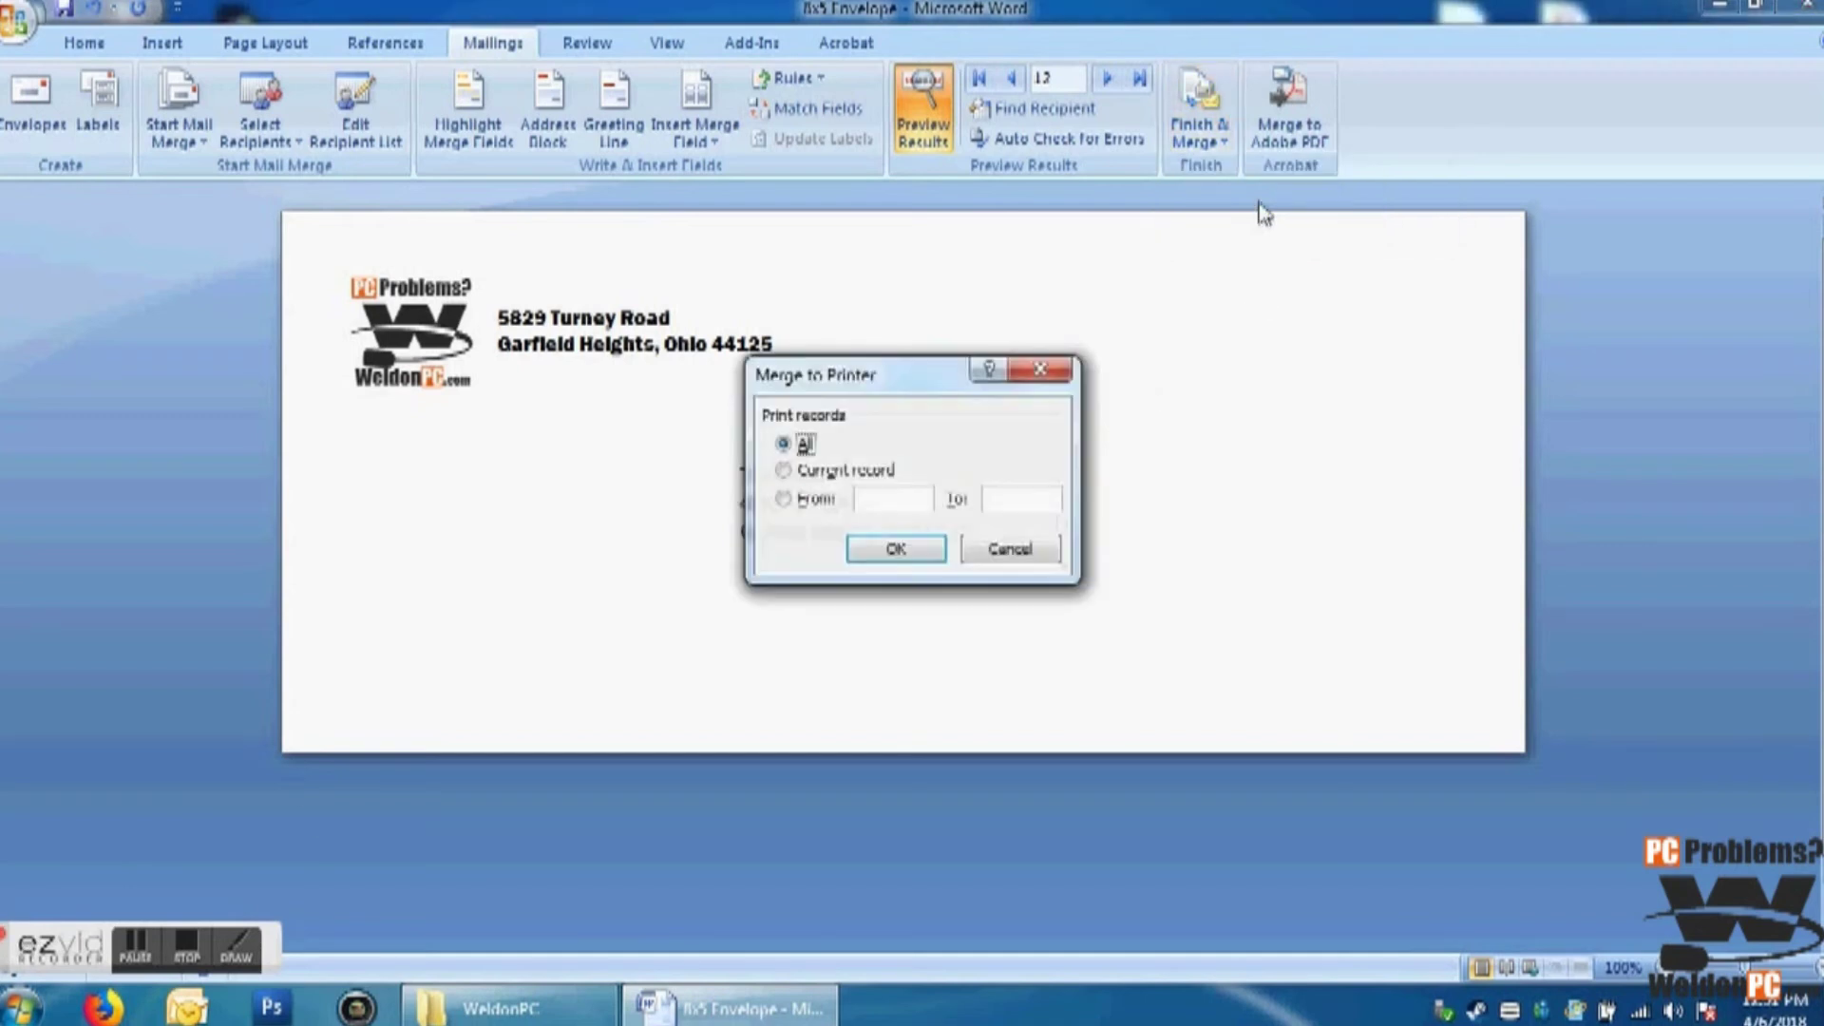
{"action": "left_click", "coordinate": [896, 549]}
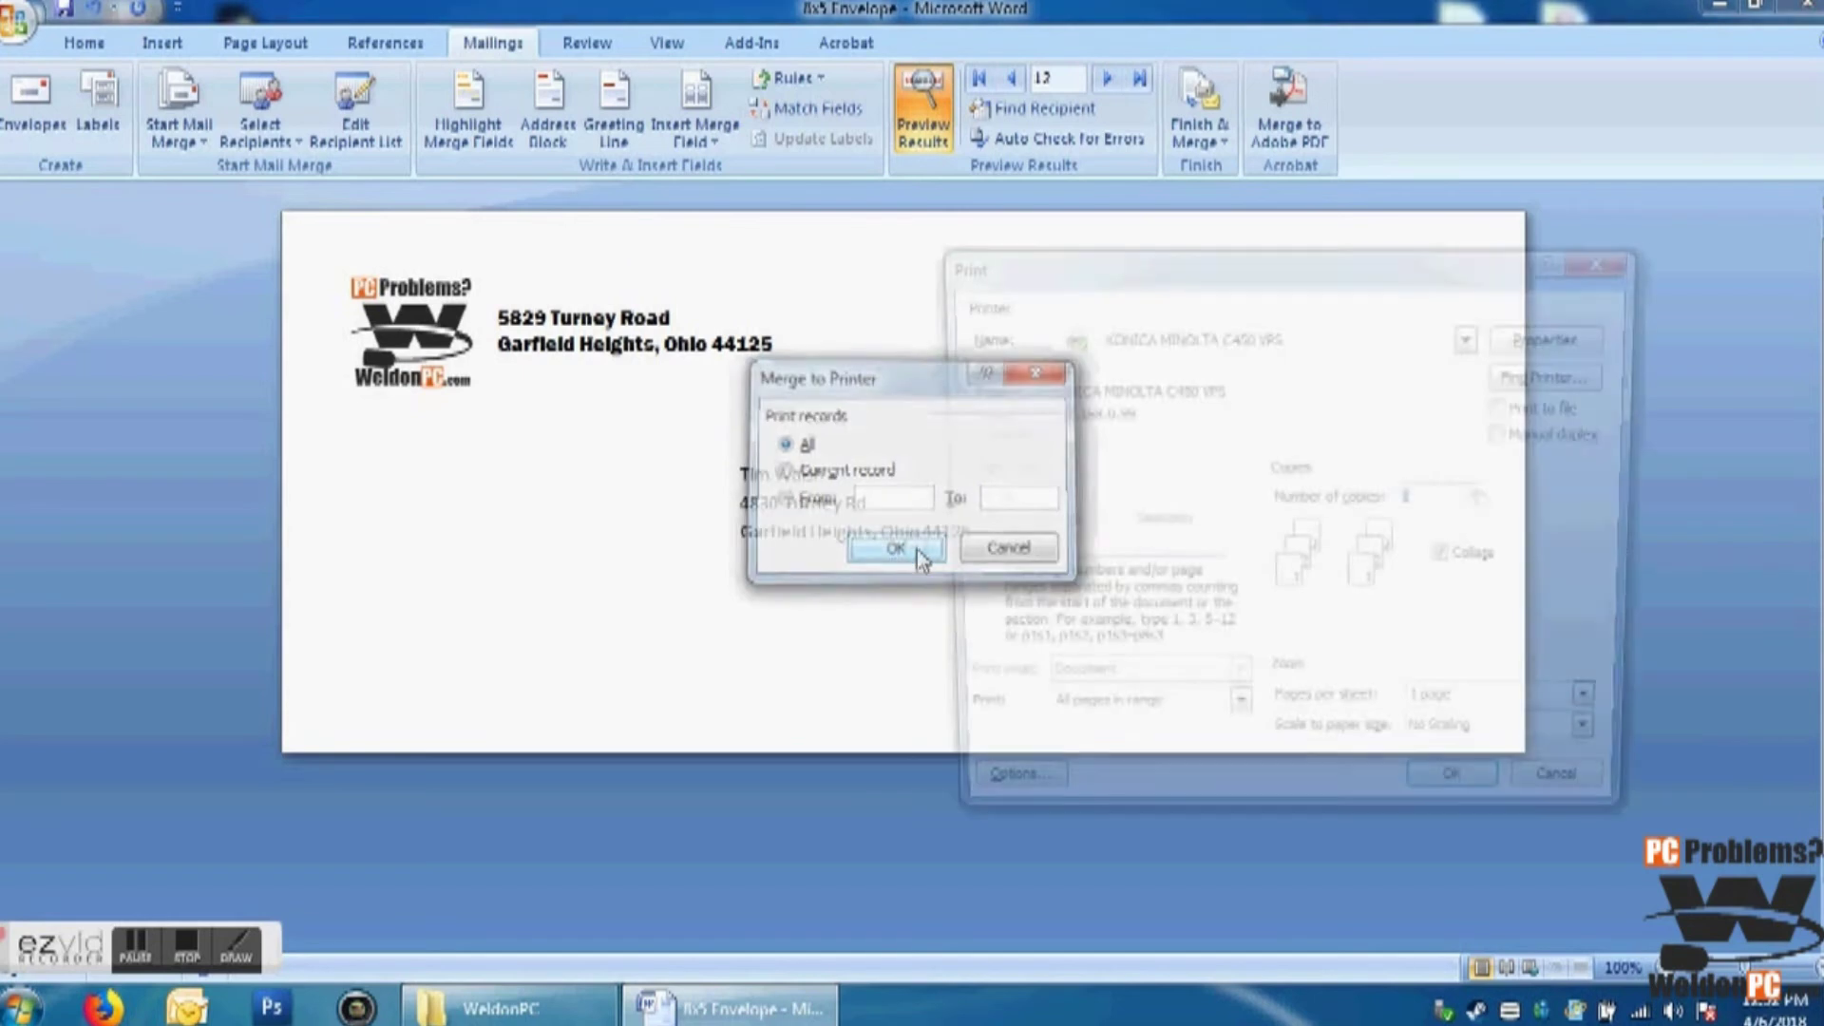
{"action": "left_click", "coordinate": [1247, 338]}
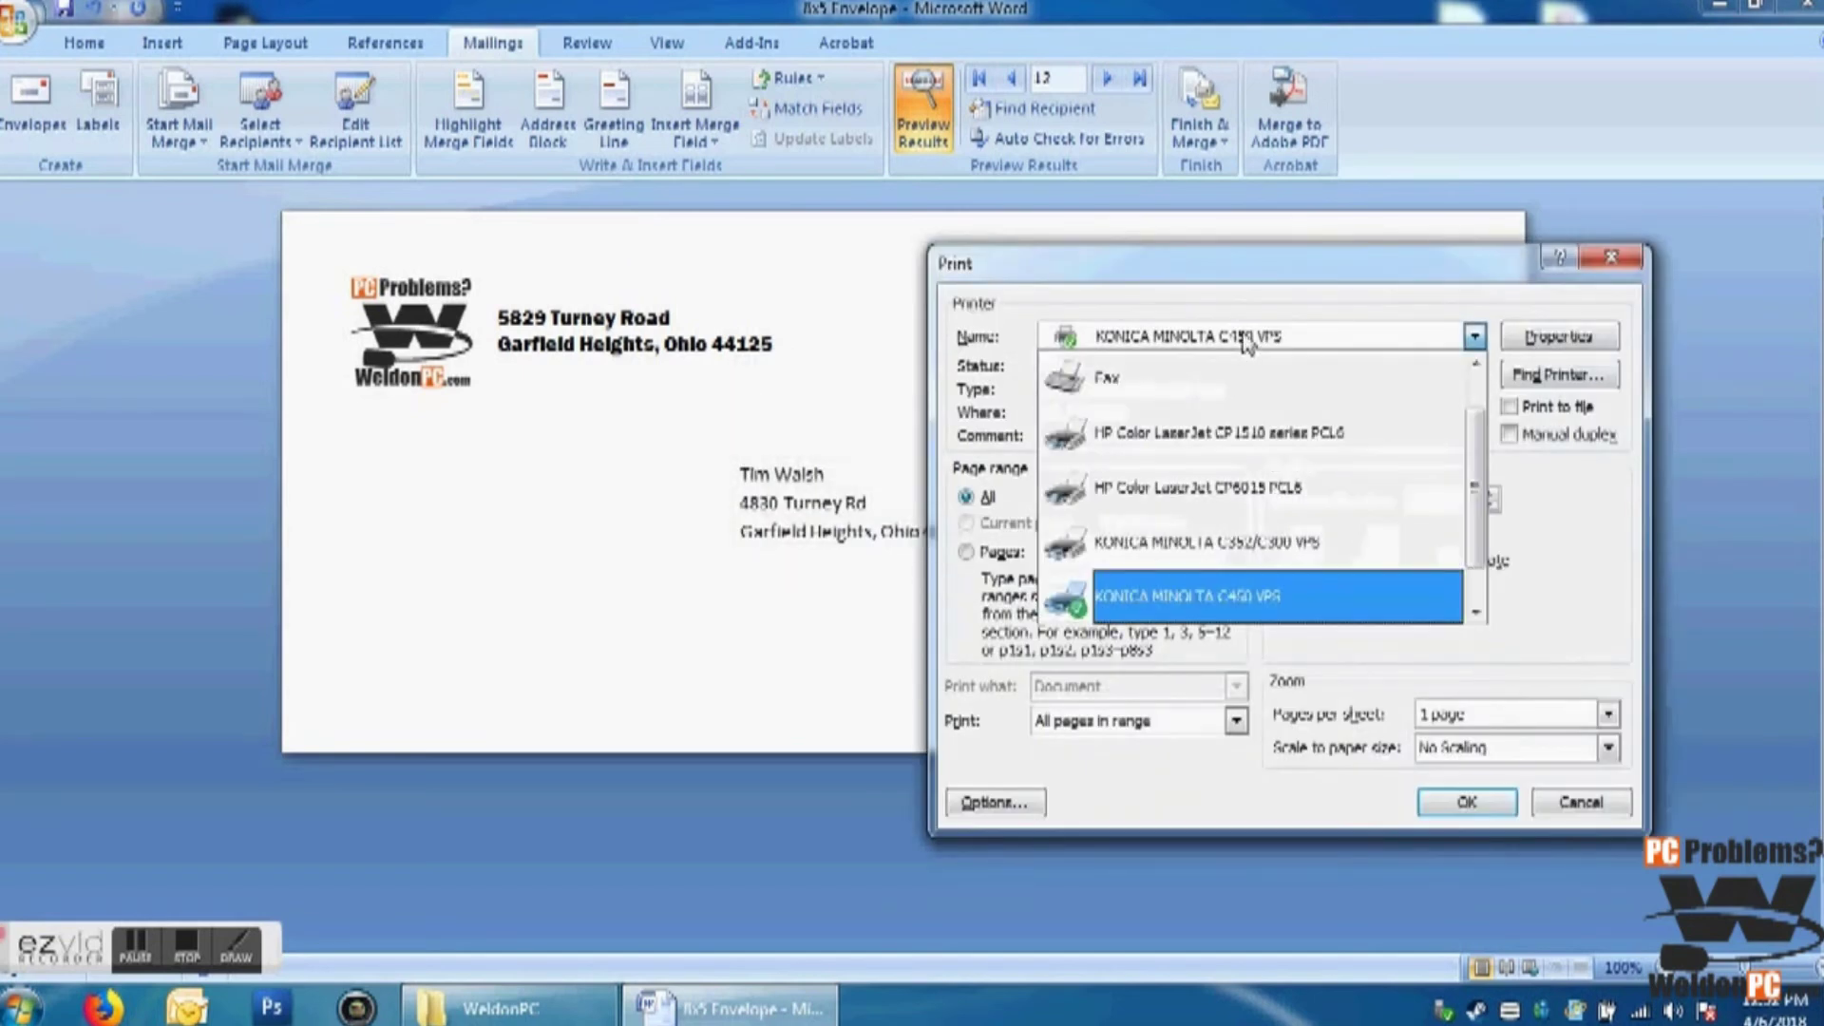
{"action": "left_click", "coordinate": [1302, 553]}
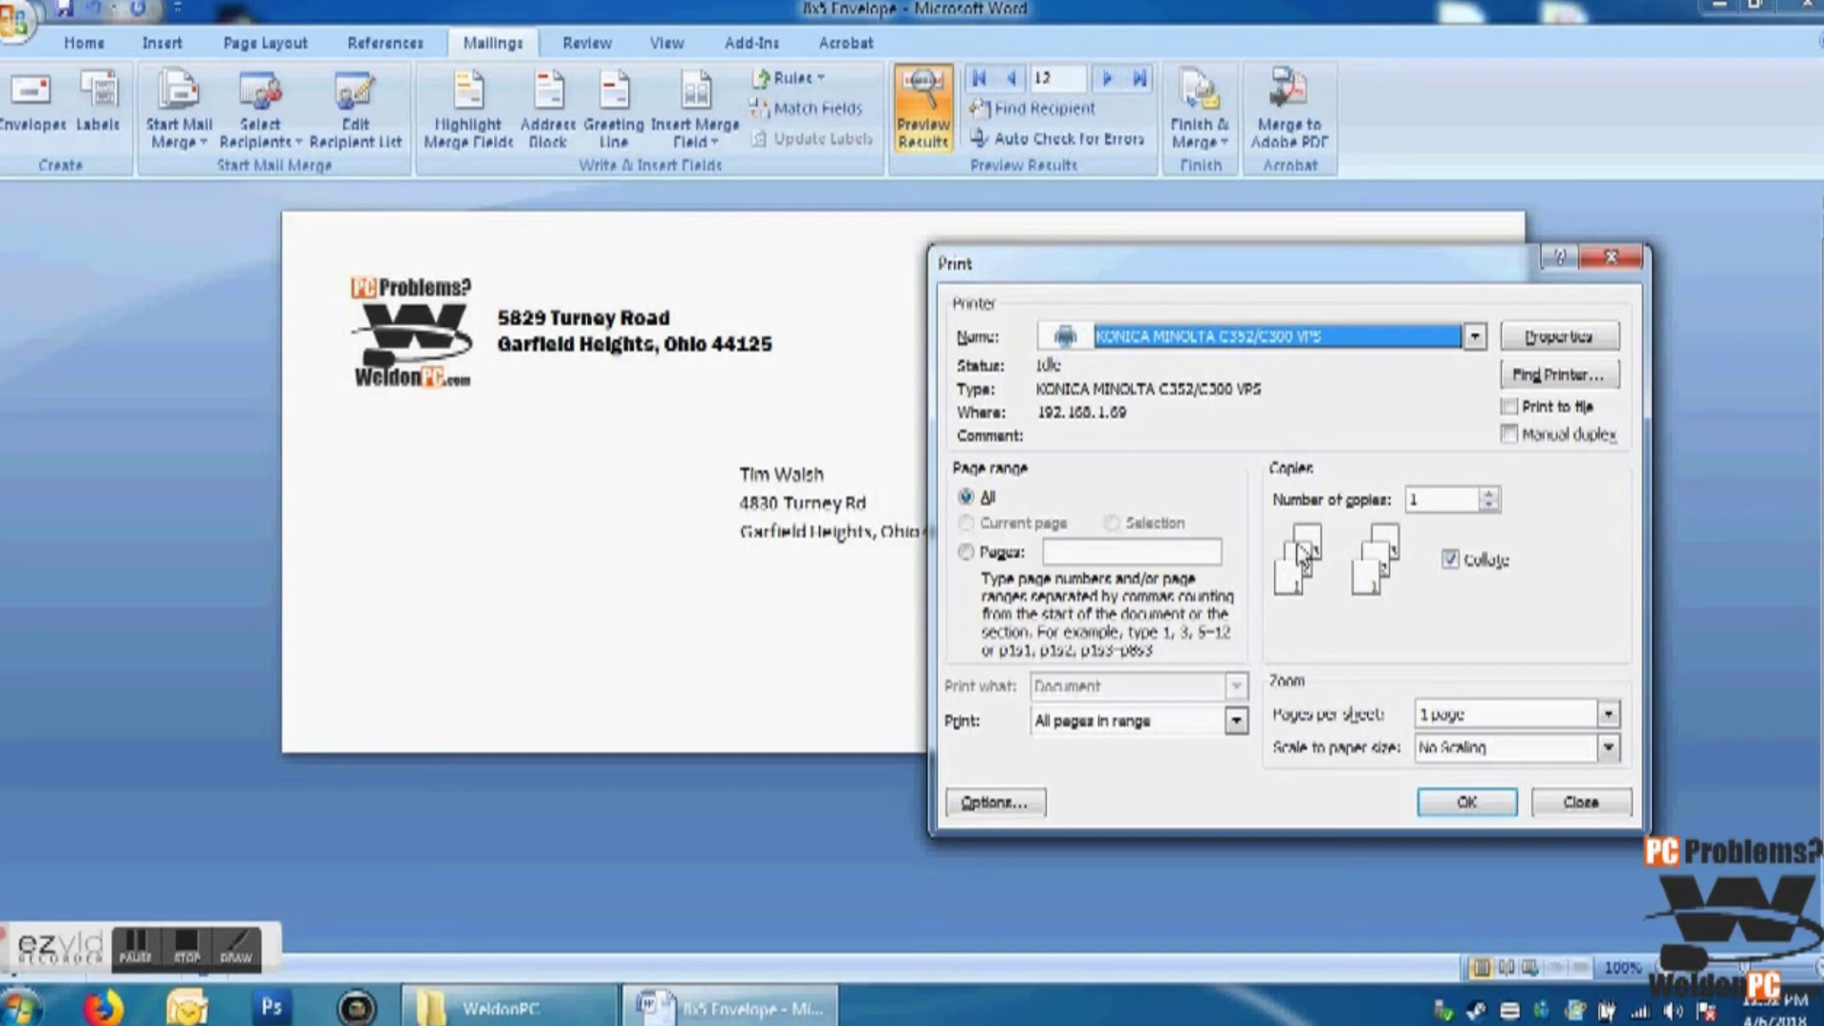
{"action": "left_click", "coordinate": [1480, 802]}
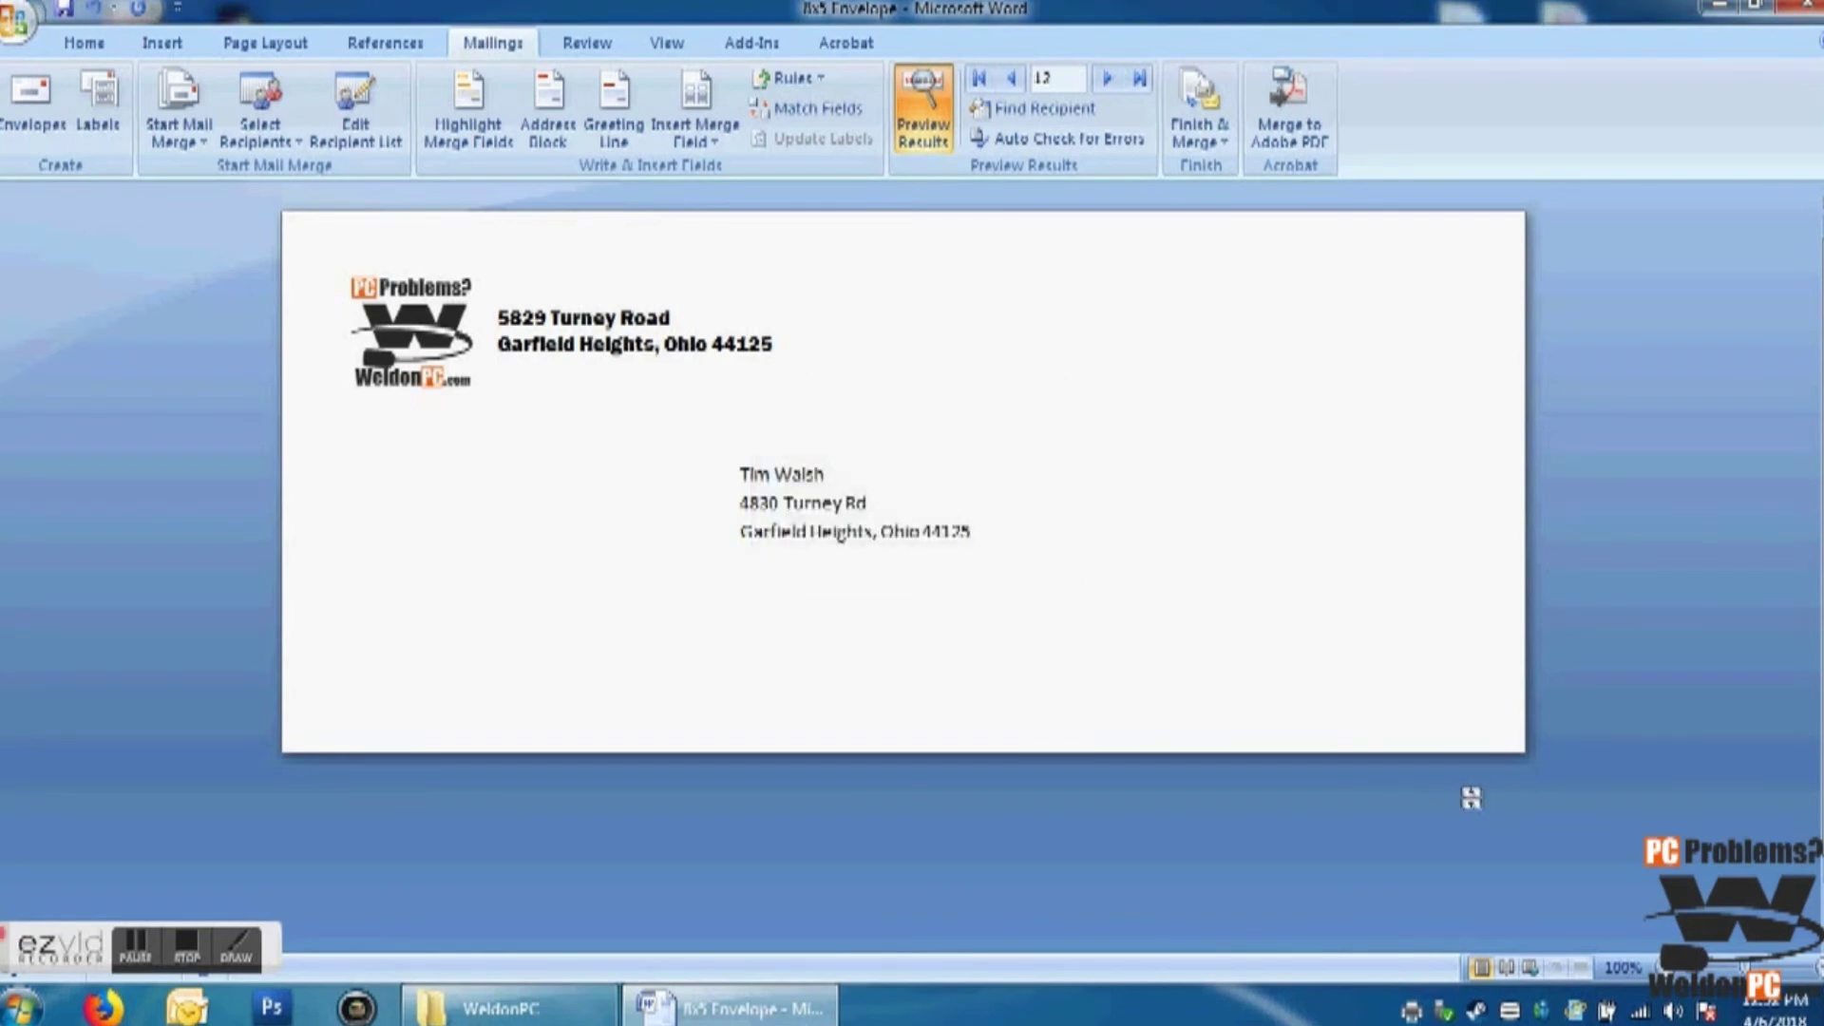
Step: Close the 8x5 Envelope without saving and open the recent Ohio Envelope Manufacturing Followup 1 letter in Word
{"action": "left_click", "coordinate": [1813, 8]}
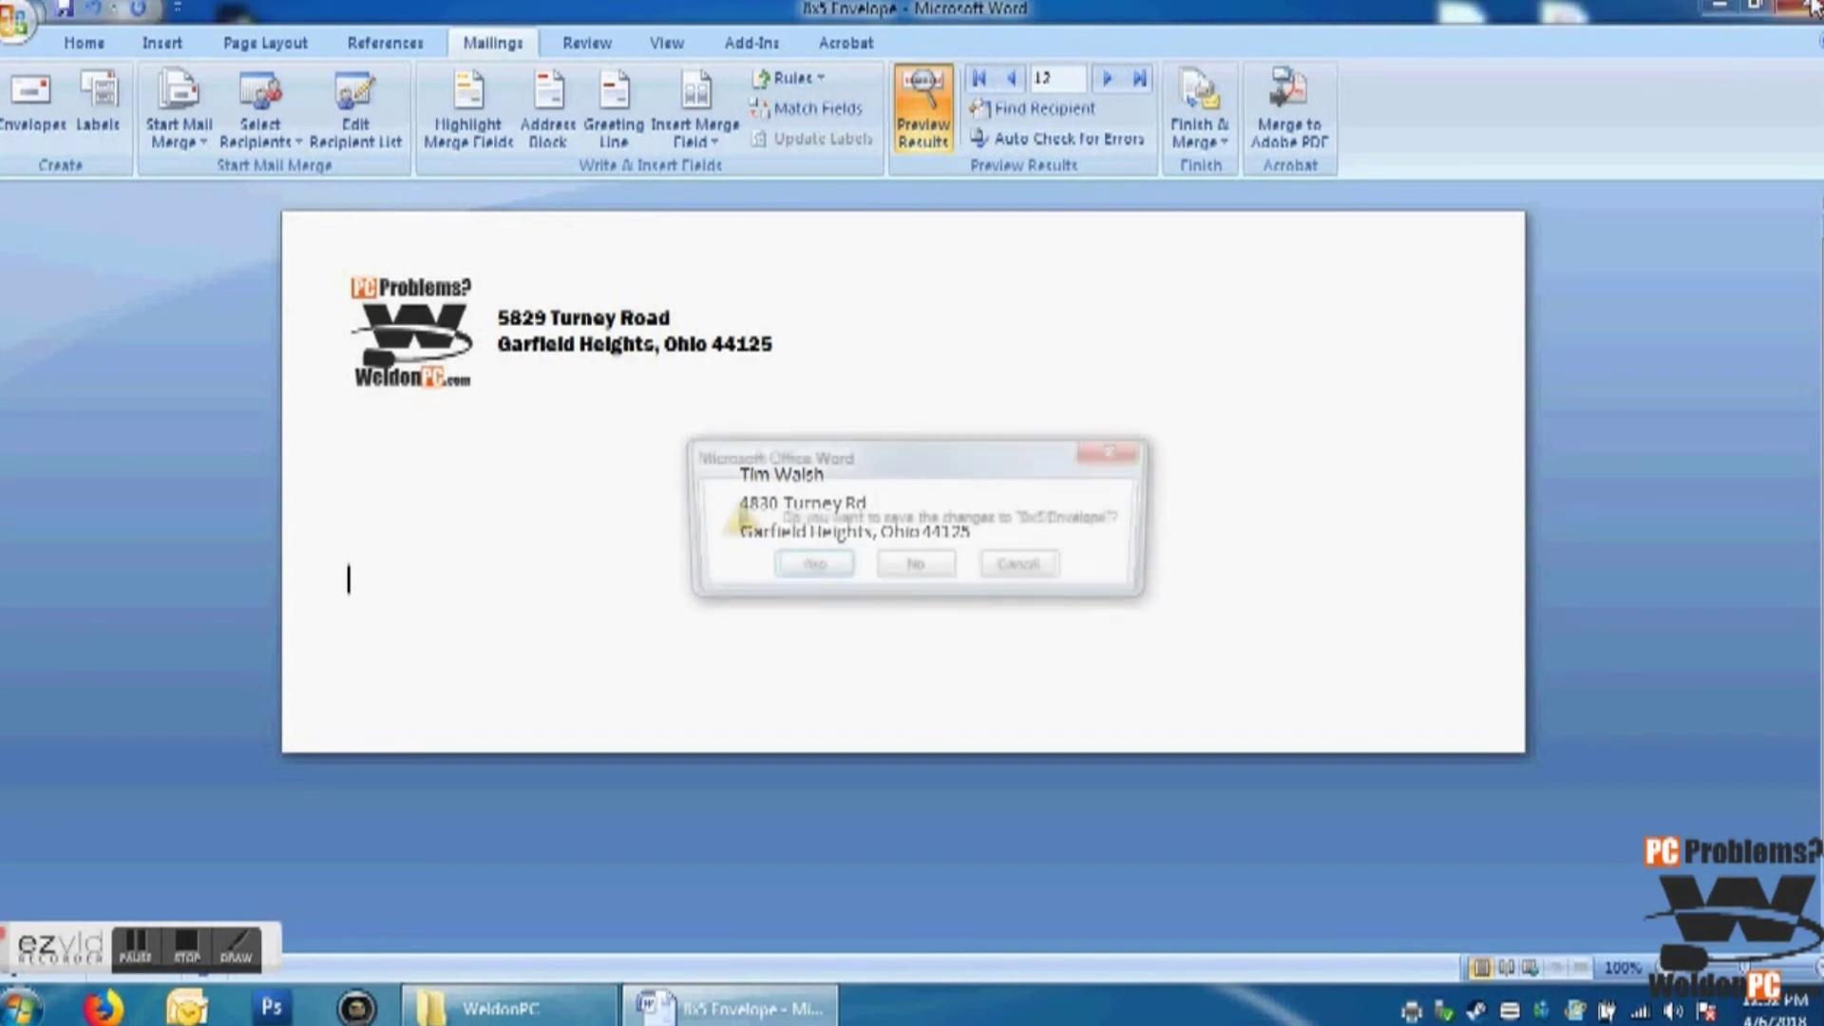
{"action": "left_click", "coordinate": [936, 569]}
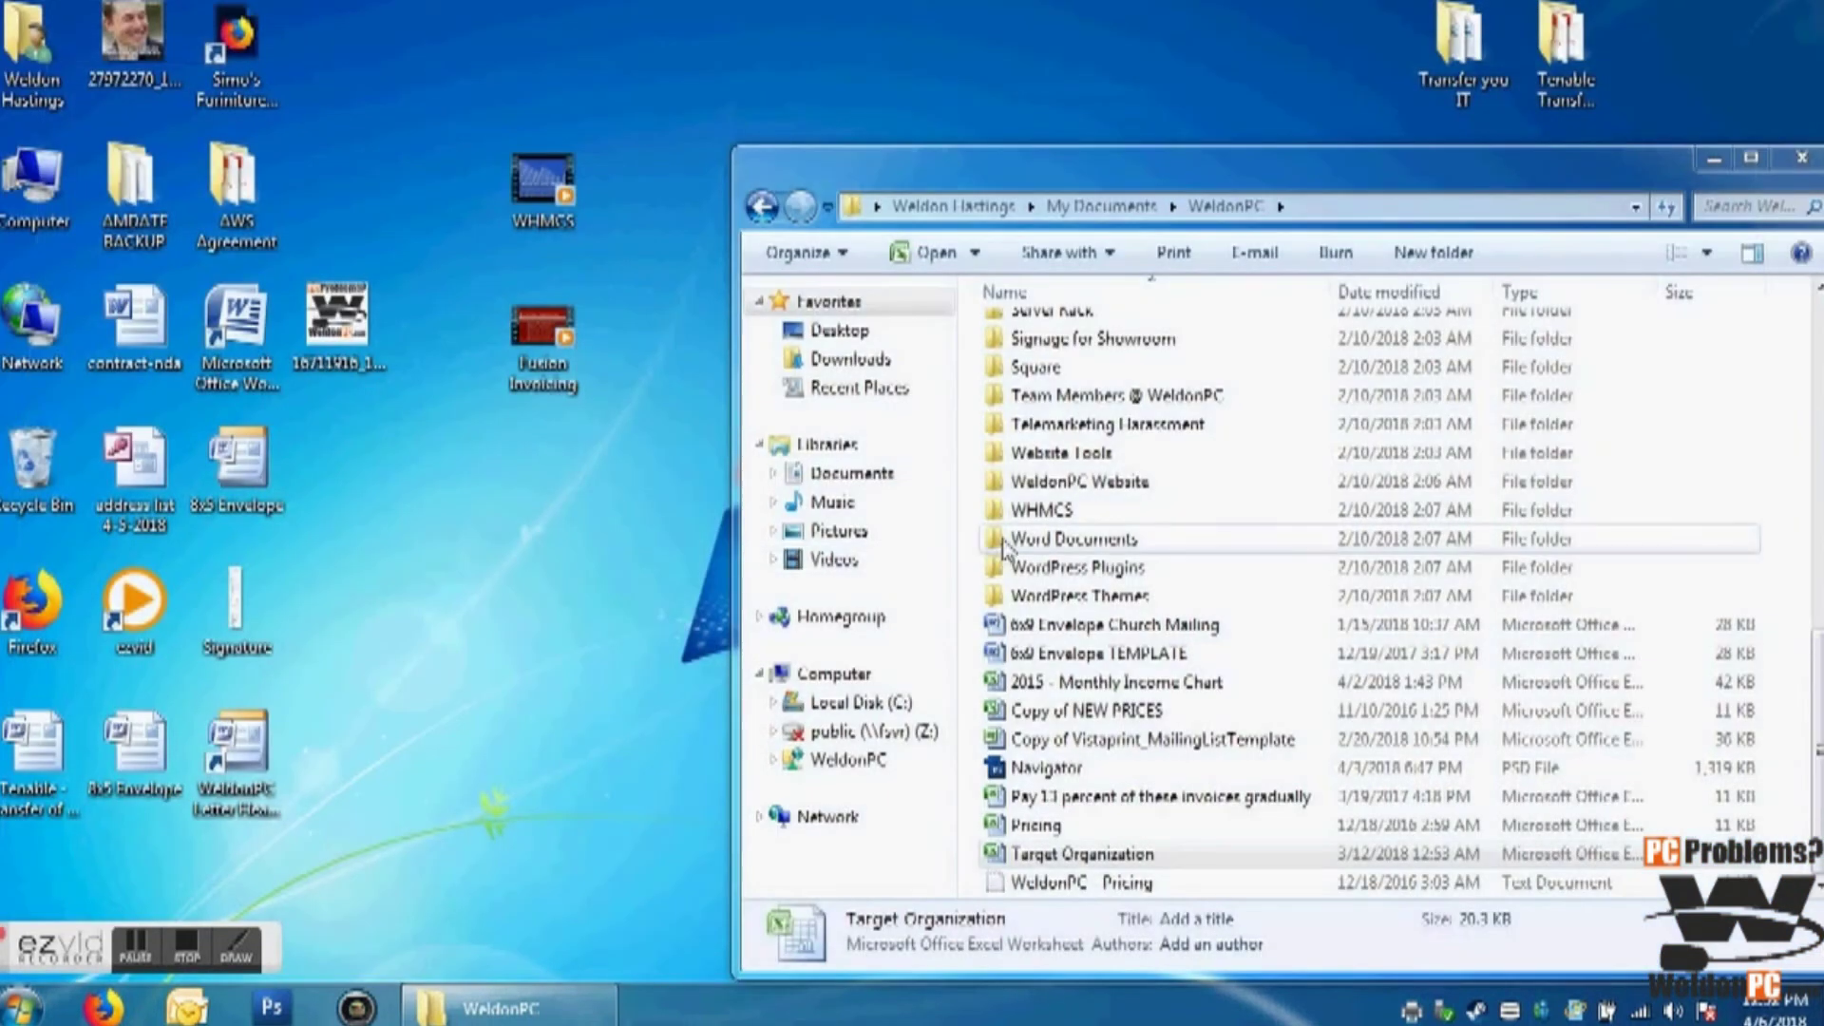
{"action": "left_click", "coordinate": [23, 1007]}
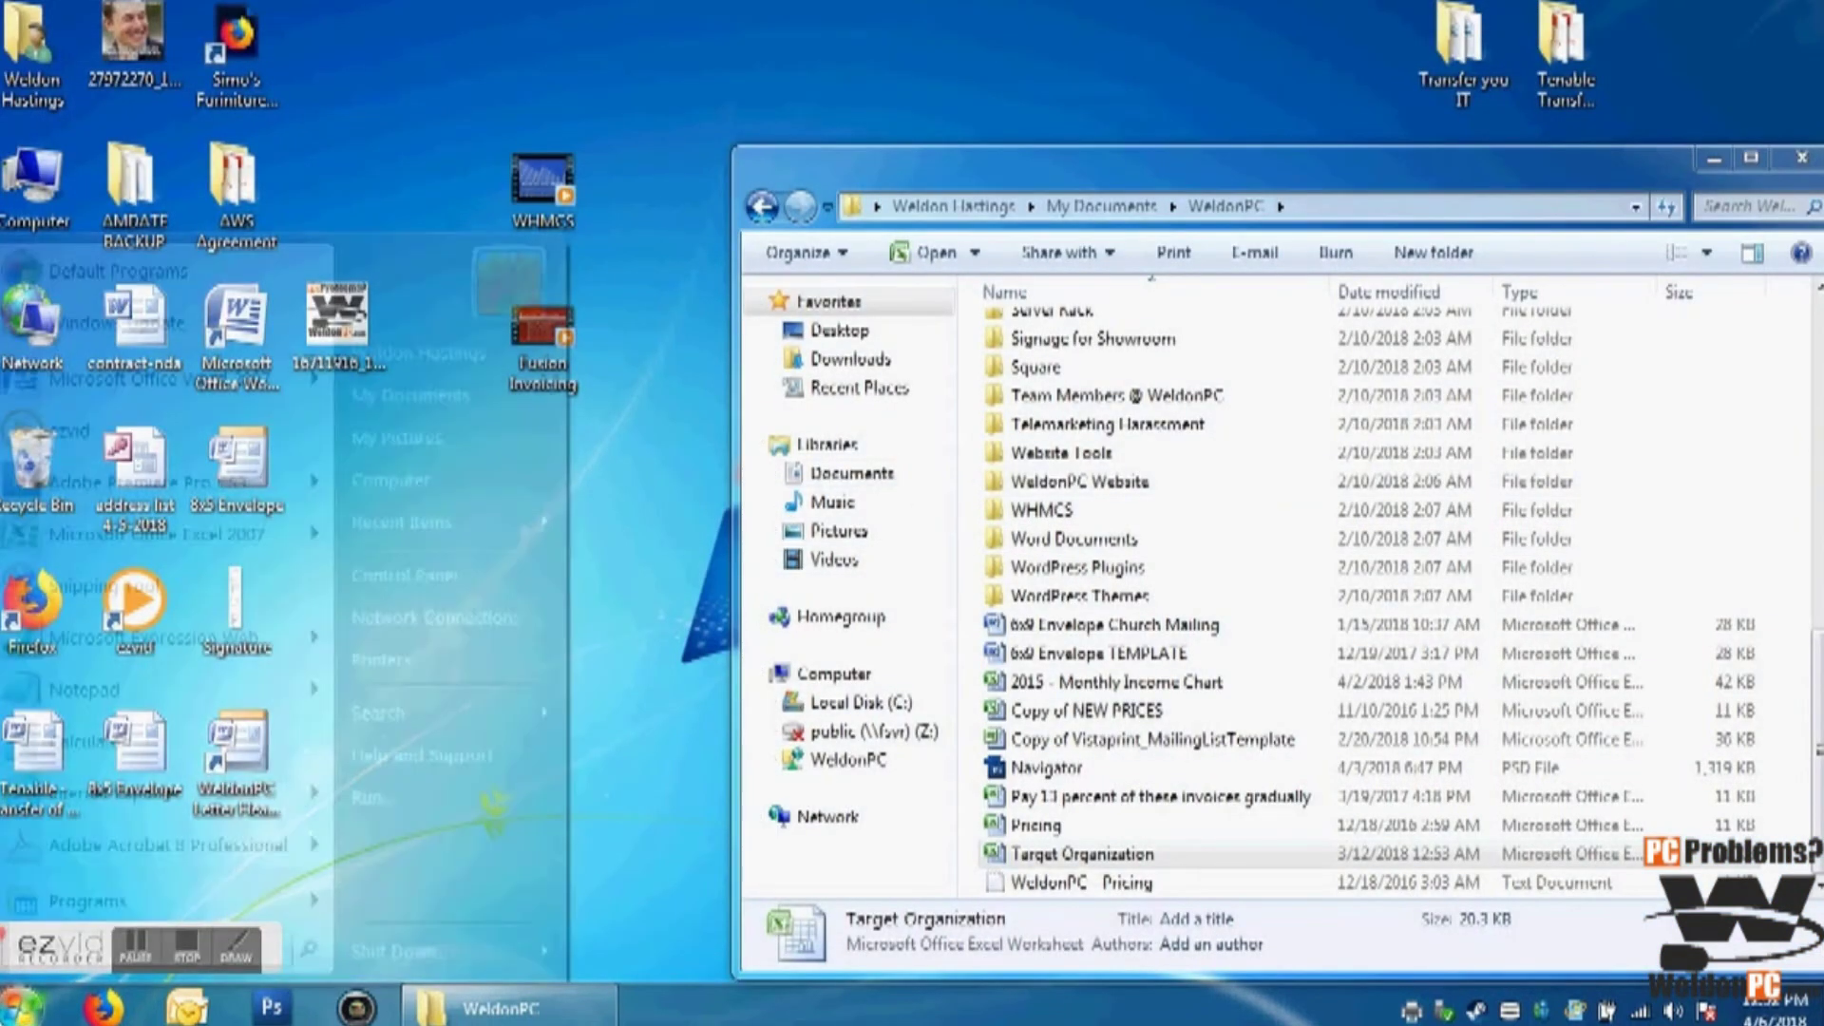
{"action": "mouse_move", "coordinate": [321, 395]}
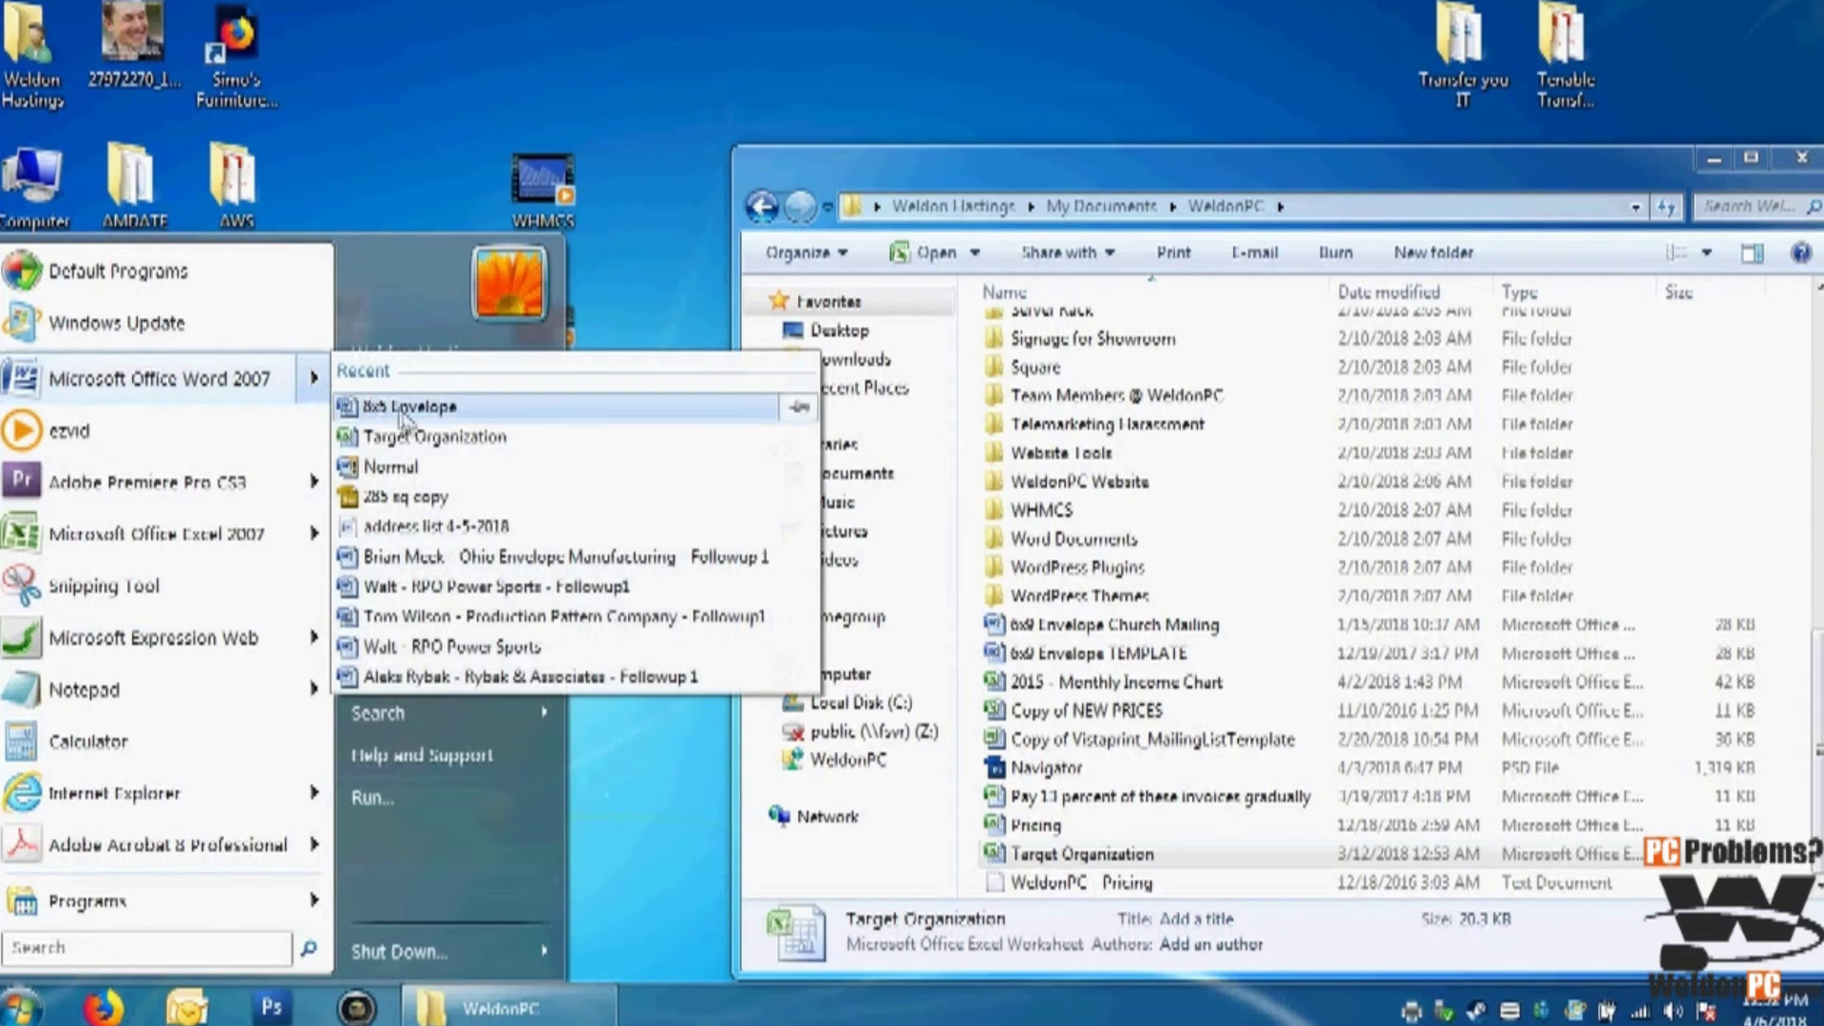
{"action": "left_click", "coordinate": [473, 563]}
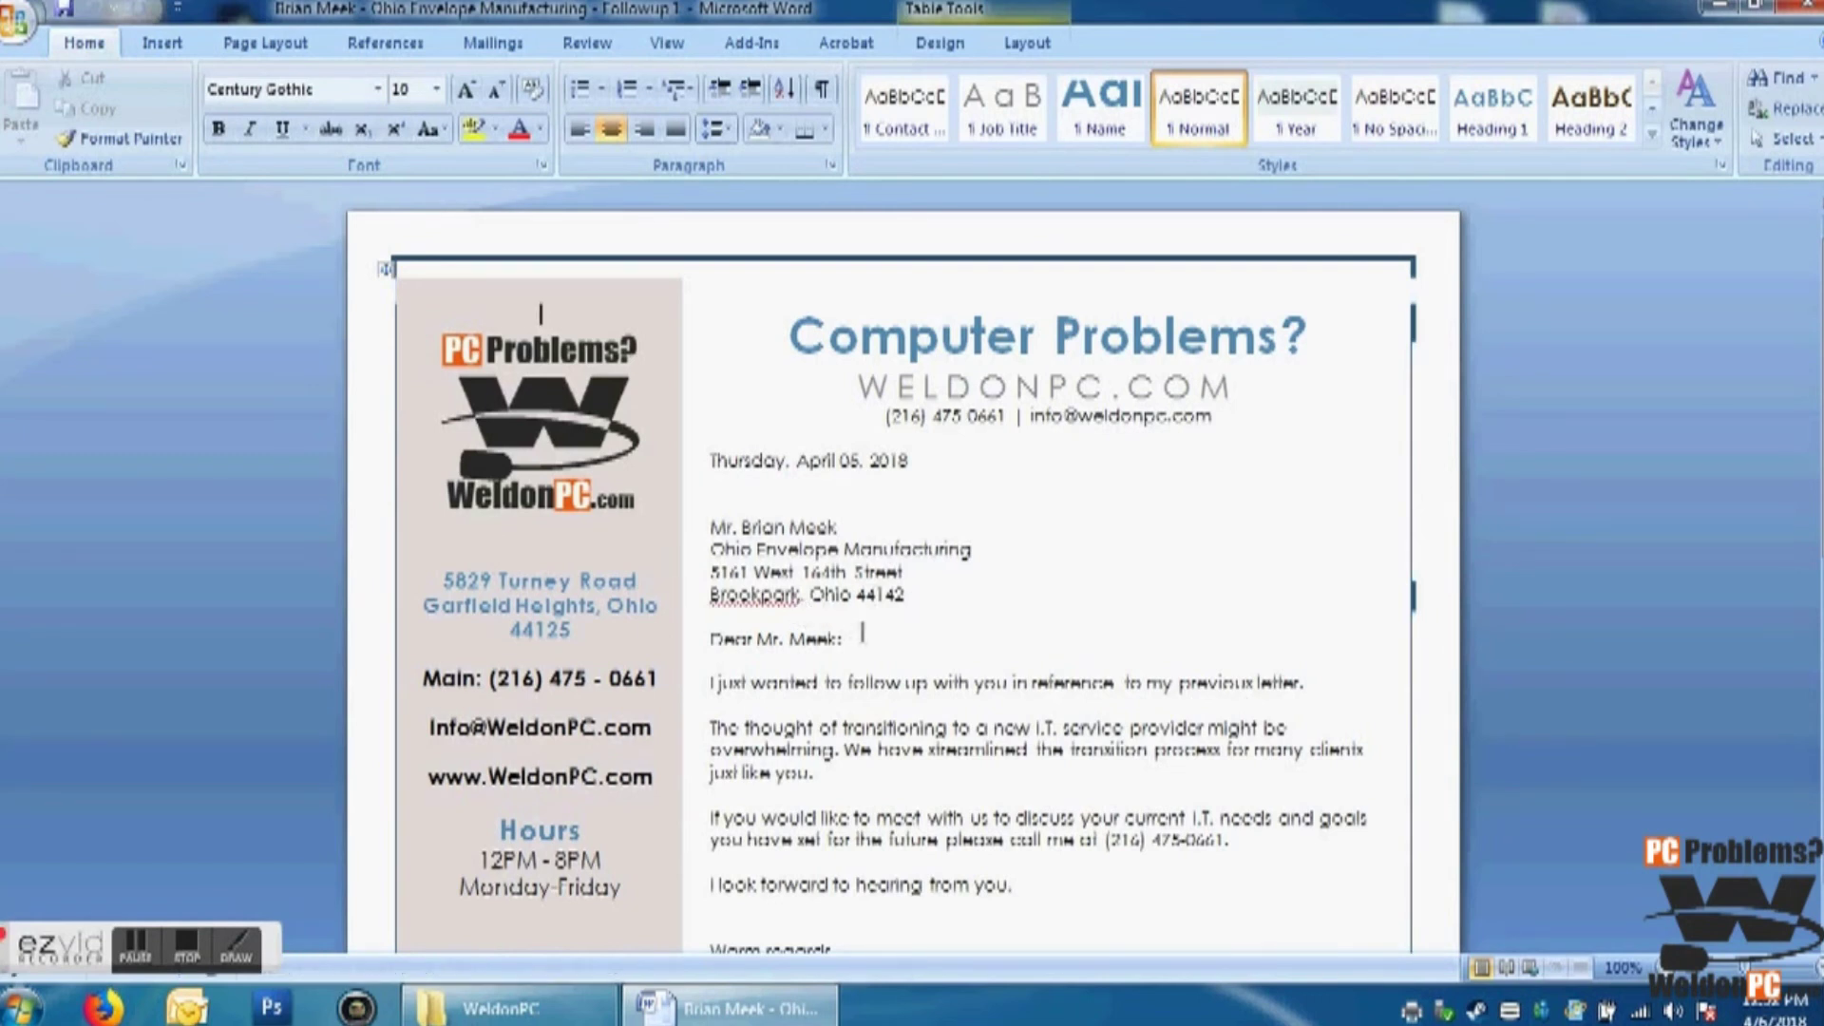
Step: Replace the letter's date line with the current date in the format "Friday, April 06, 2018"
{"action": "left_click_drag", "start_coordinate": [917, 597], "coordinate": [711, 504]}
{"action": "left_click_drag", "start_coordinate": [921, 464], "coordinate": [724, 449]}
{"action": "key", "text": "alt"}
{"action": "key", "text": "i"}
{"action": "key", "text": "t"}
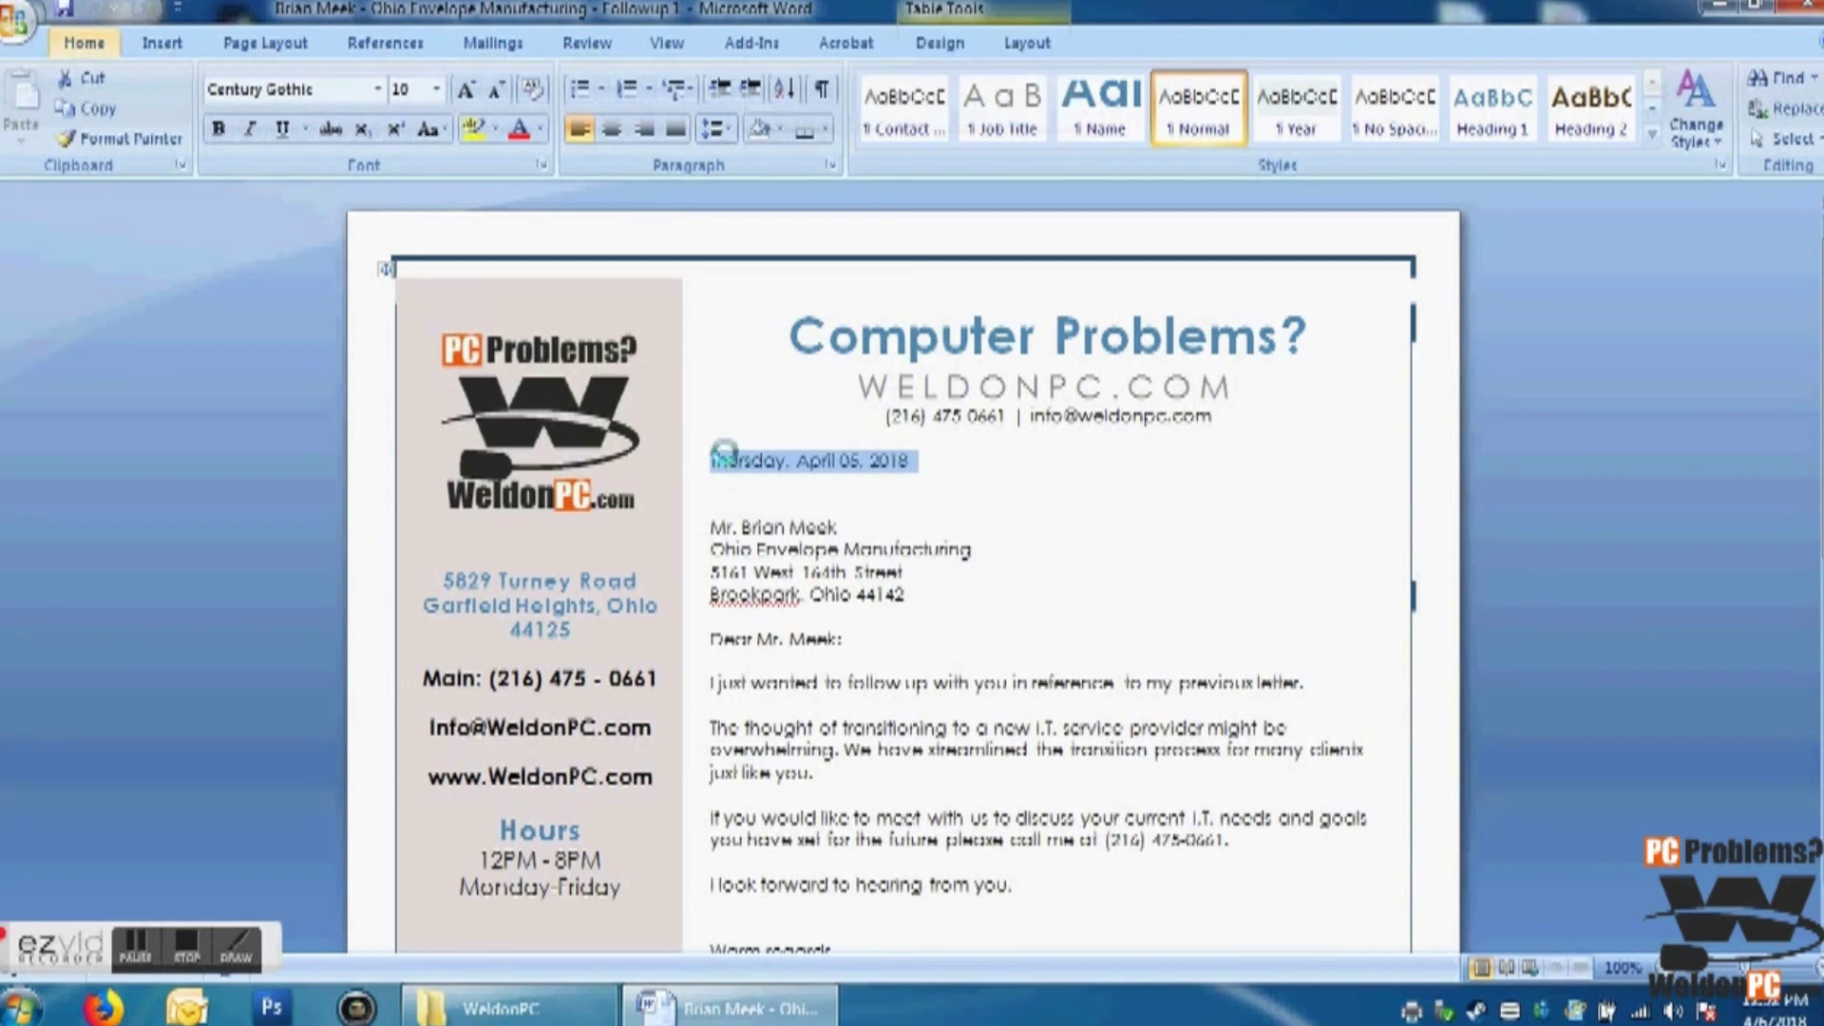
{"action": "left_click", "coordinate": [686, 325]}
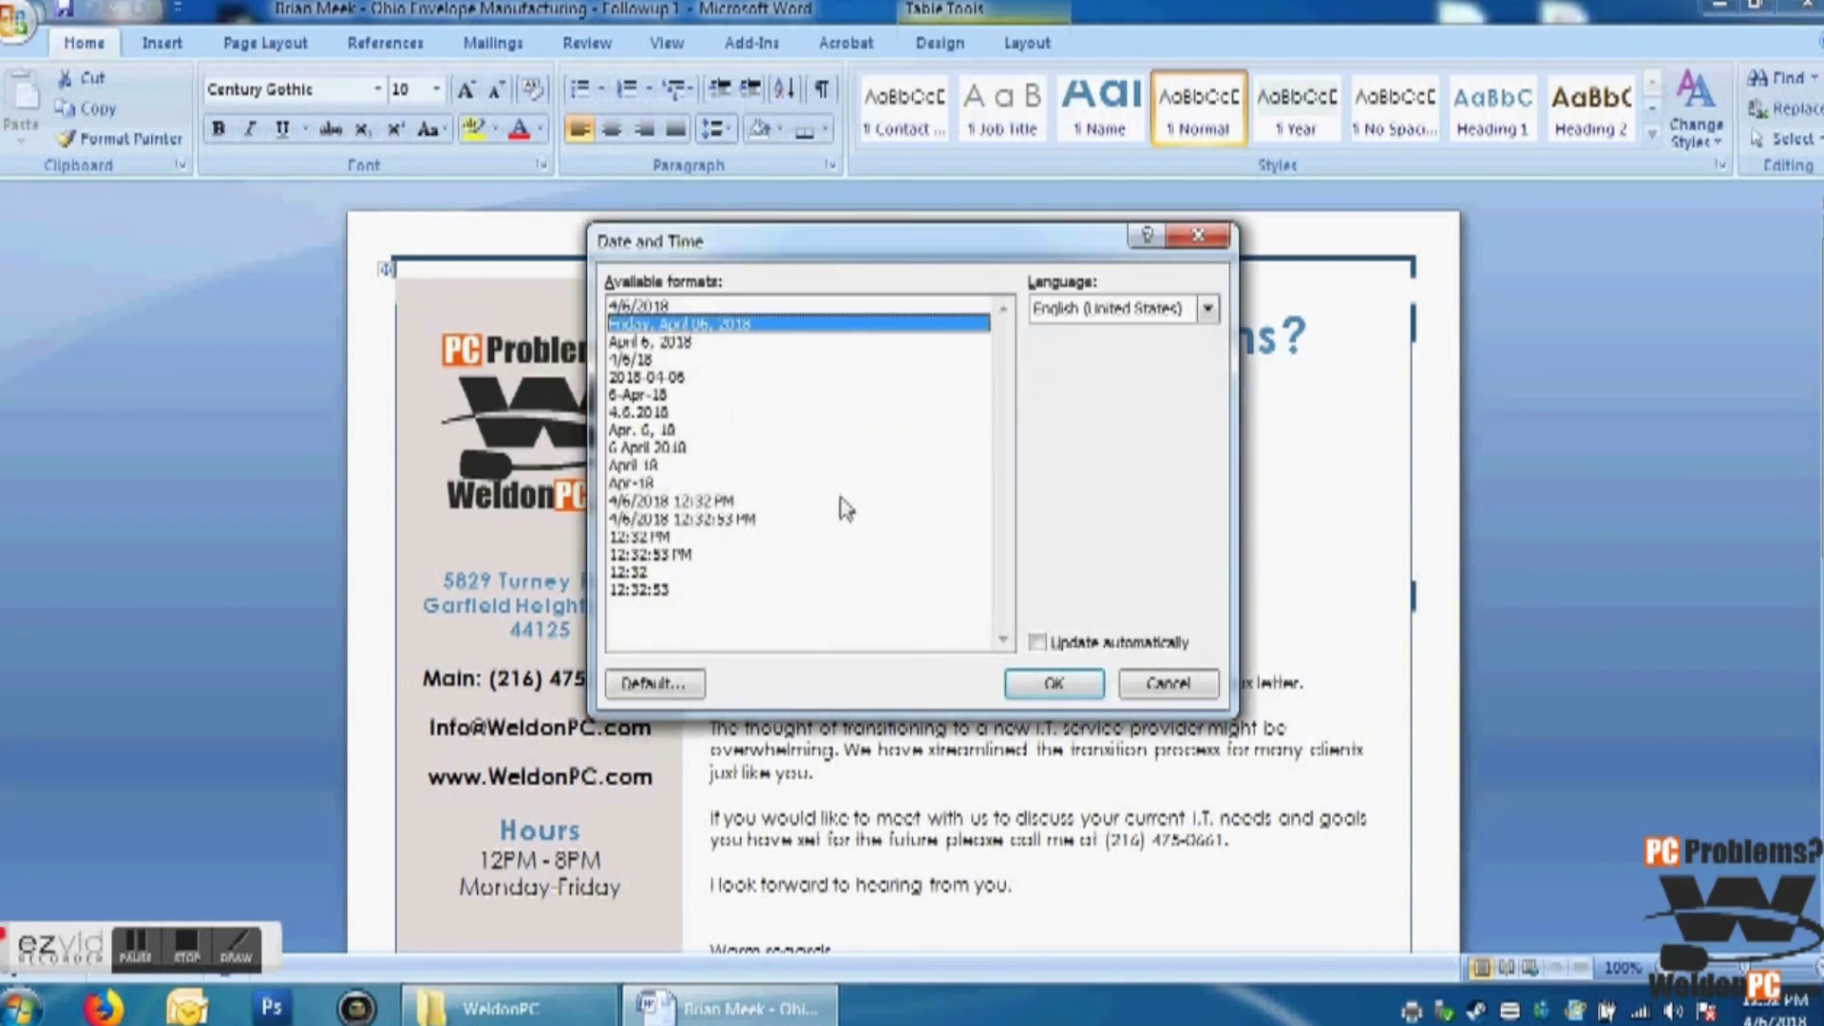
{"action": "left_click", "coordinate": [1056, 683]}
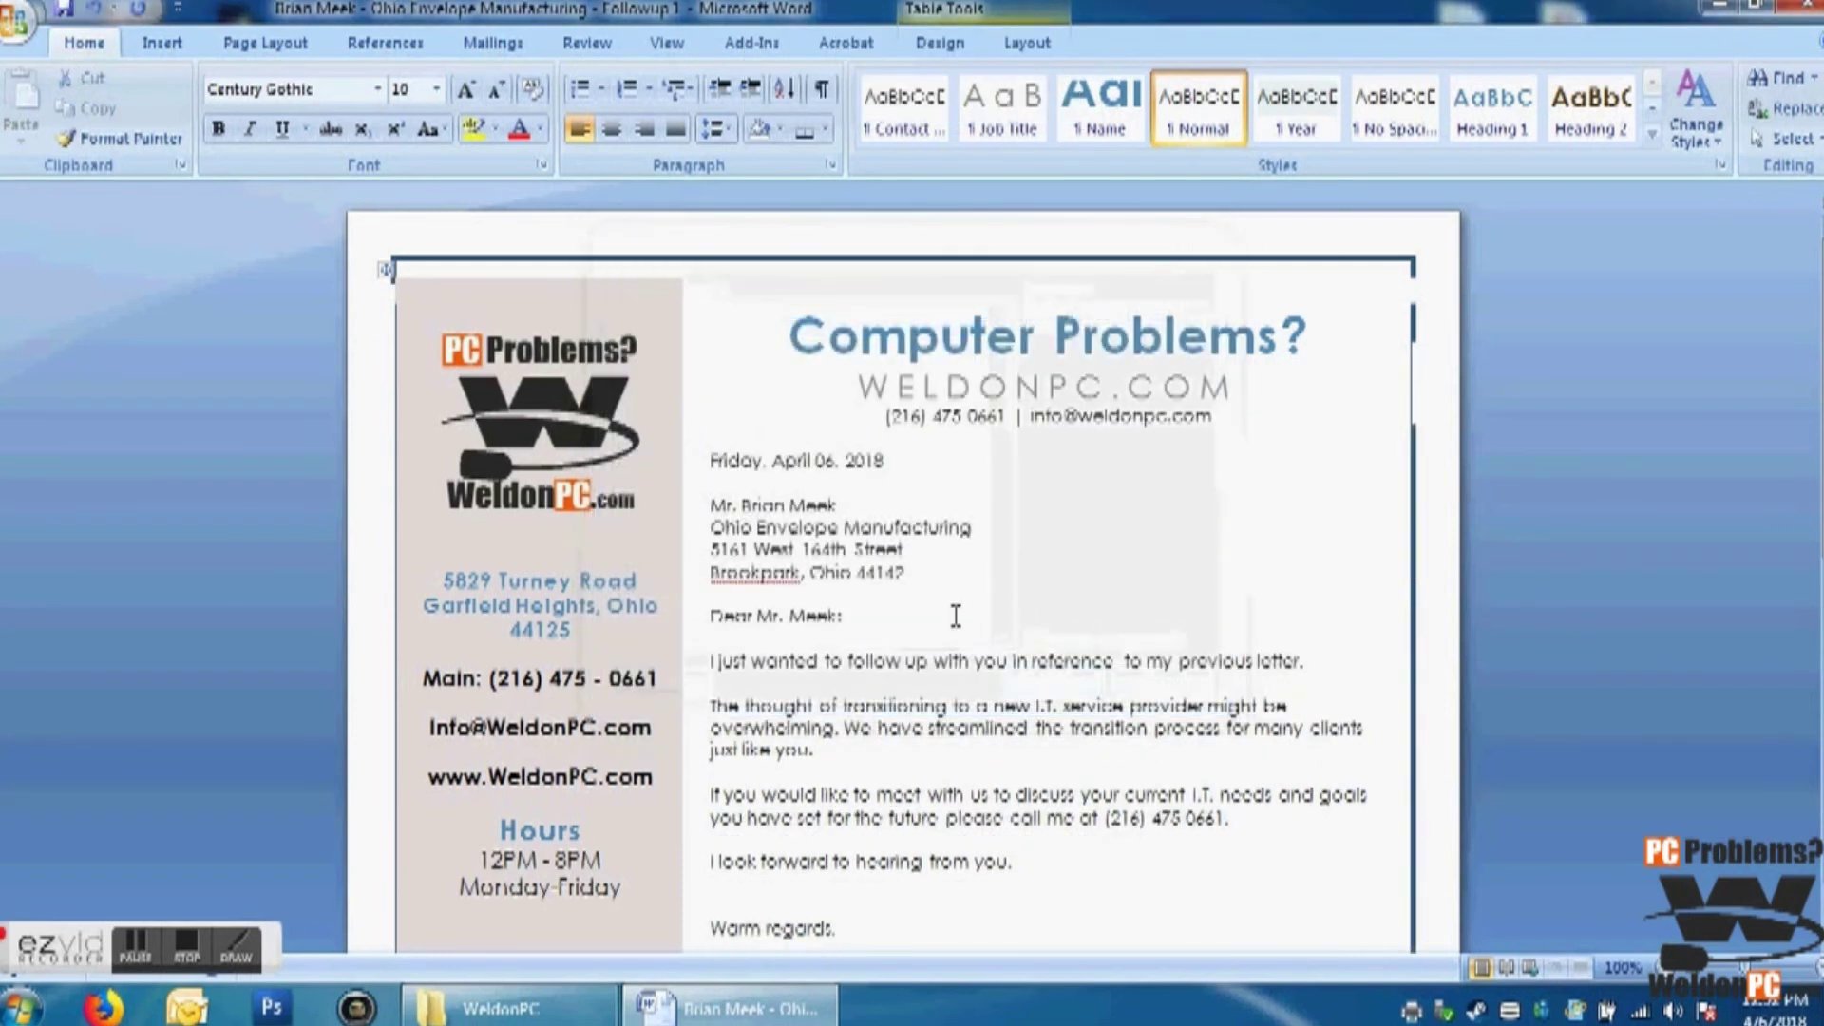
Step: Select the recipient's name and address in the letter and start a Letters mail merge
{"action": "left_click_drag", "start_coordinate": [915, 574], "coordinate": [699, 511]}
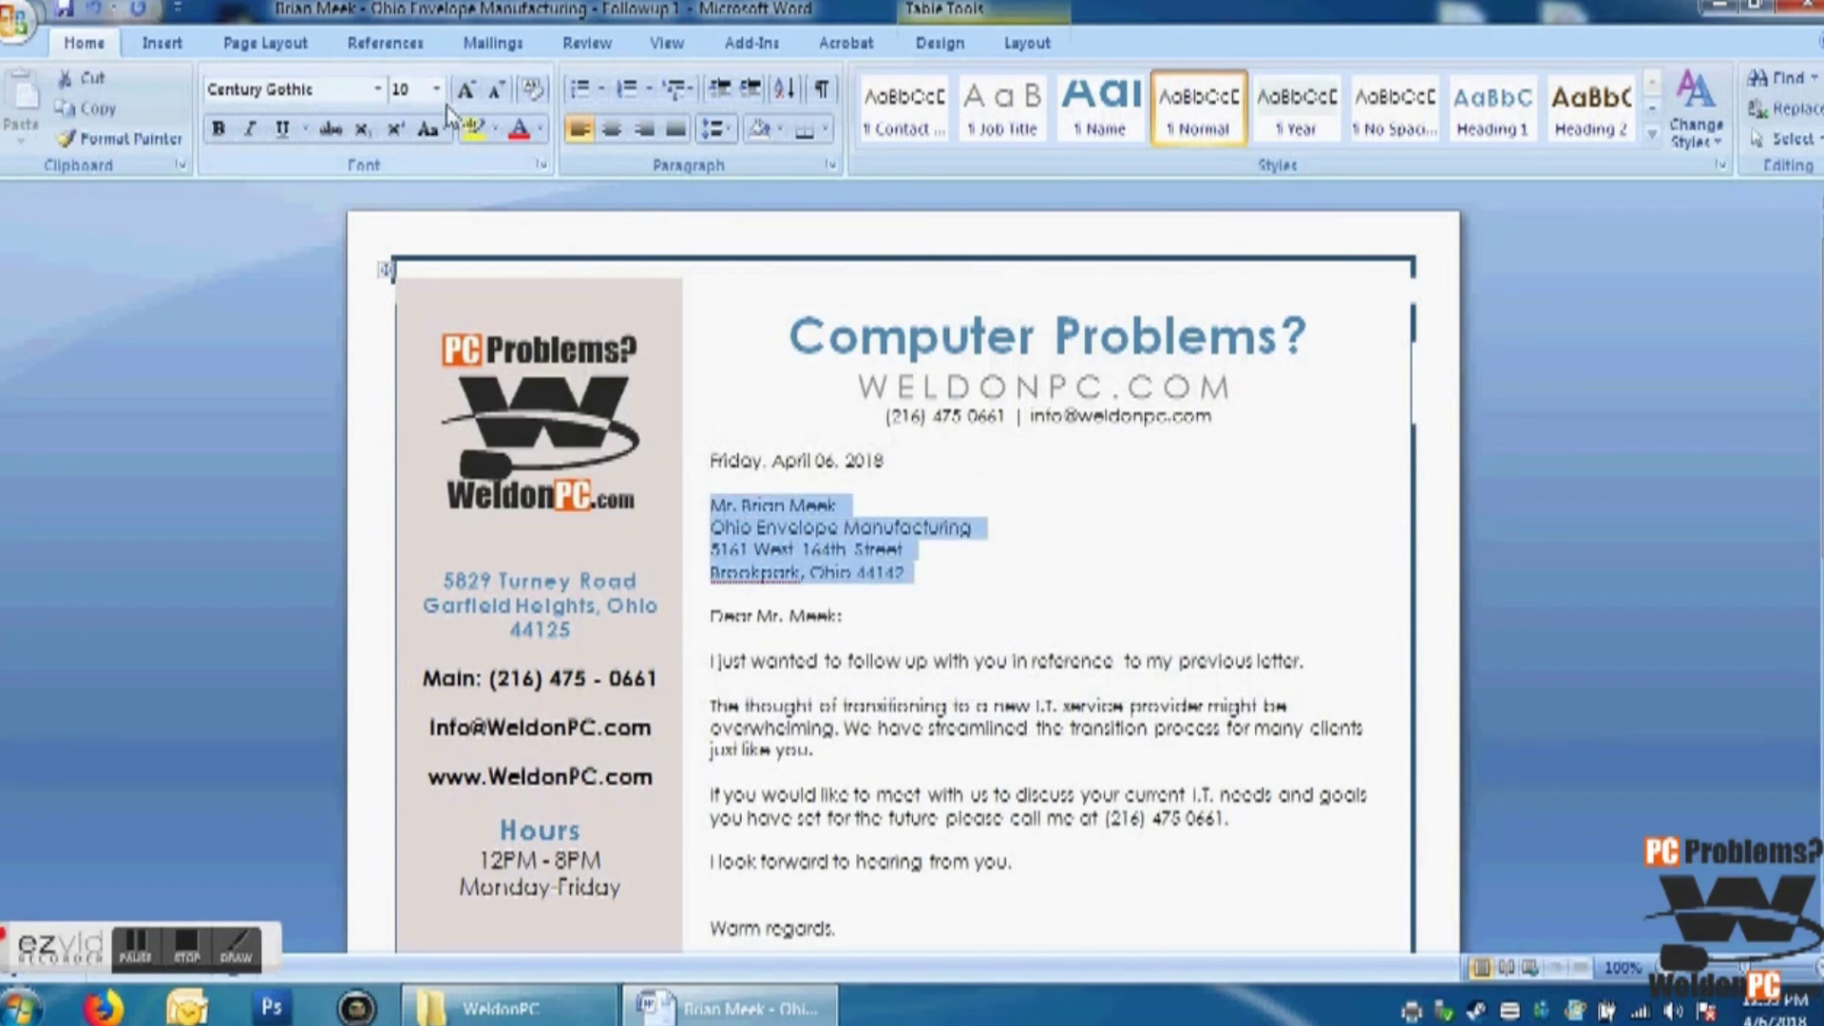
{"action": "left_click", "coordinate": [175, 54]}
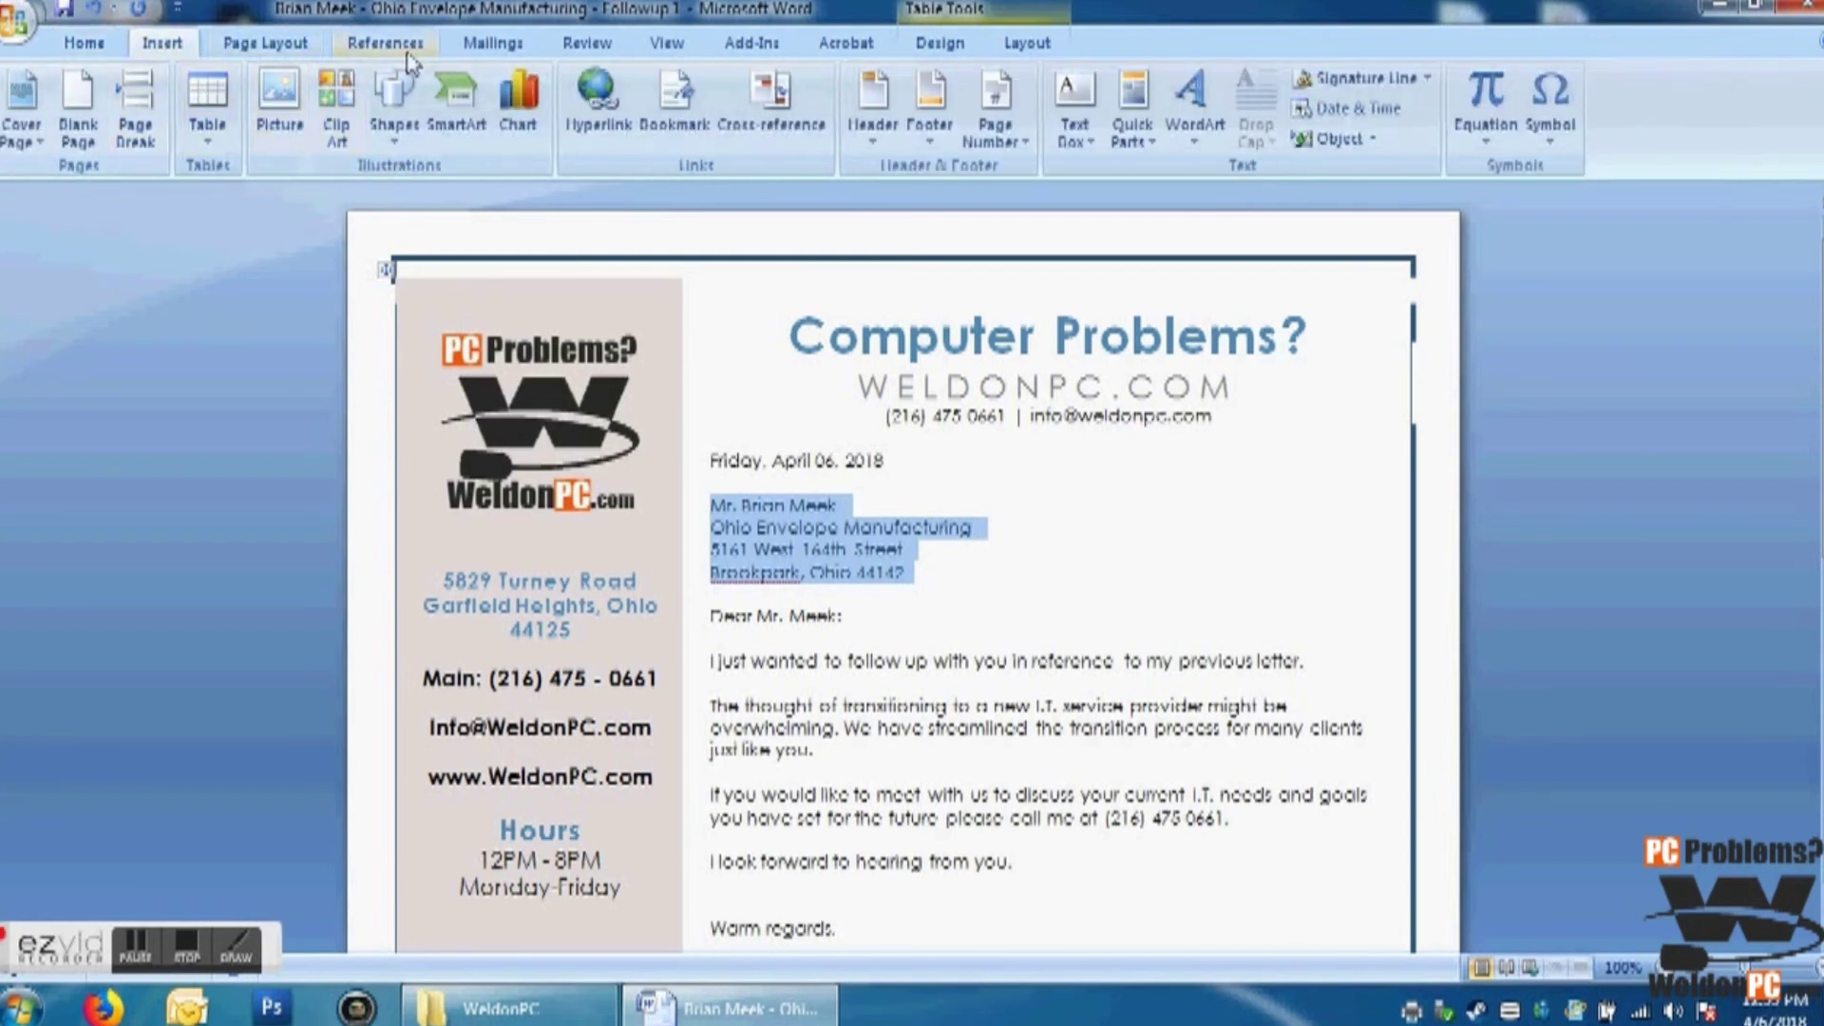
{"action": "left_click", "coordinate": [485, 49]}
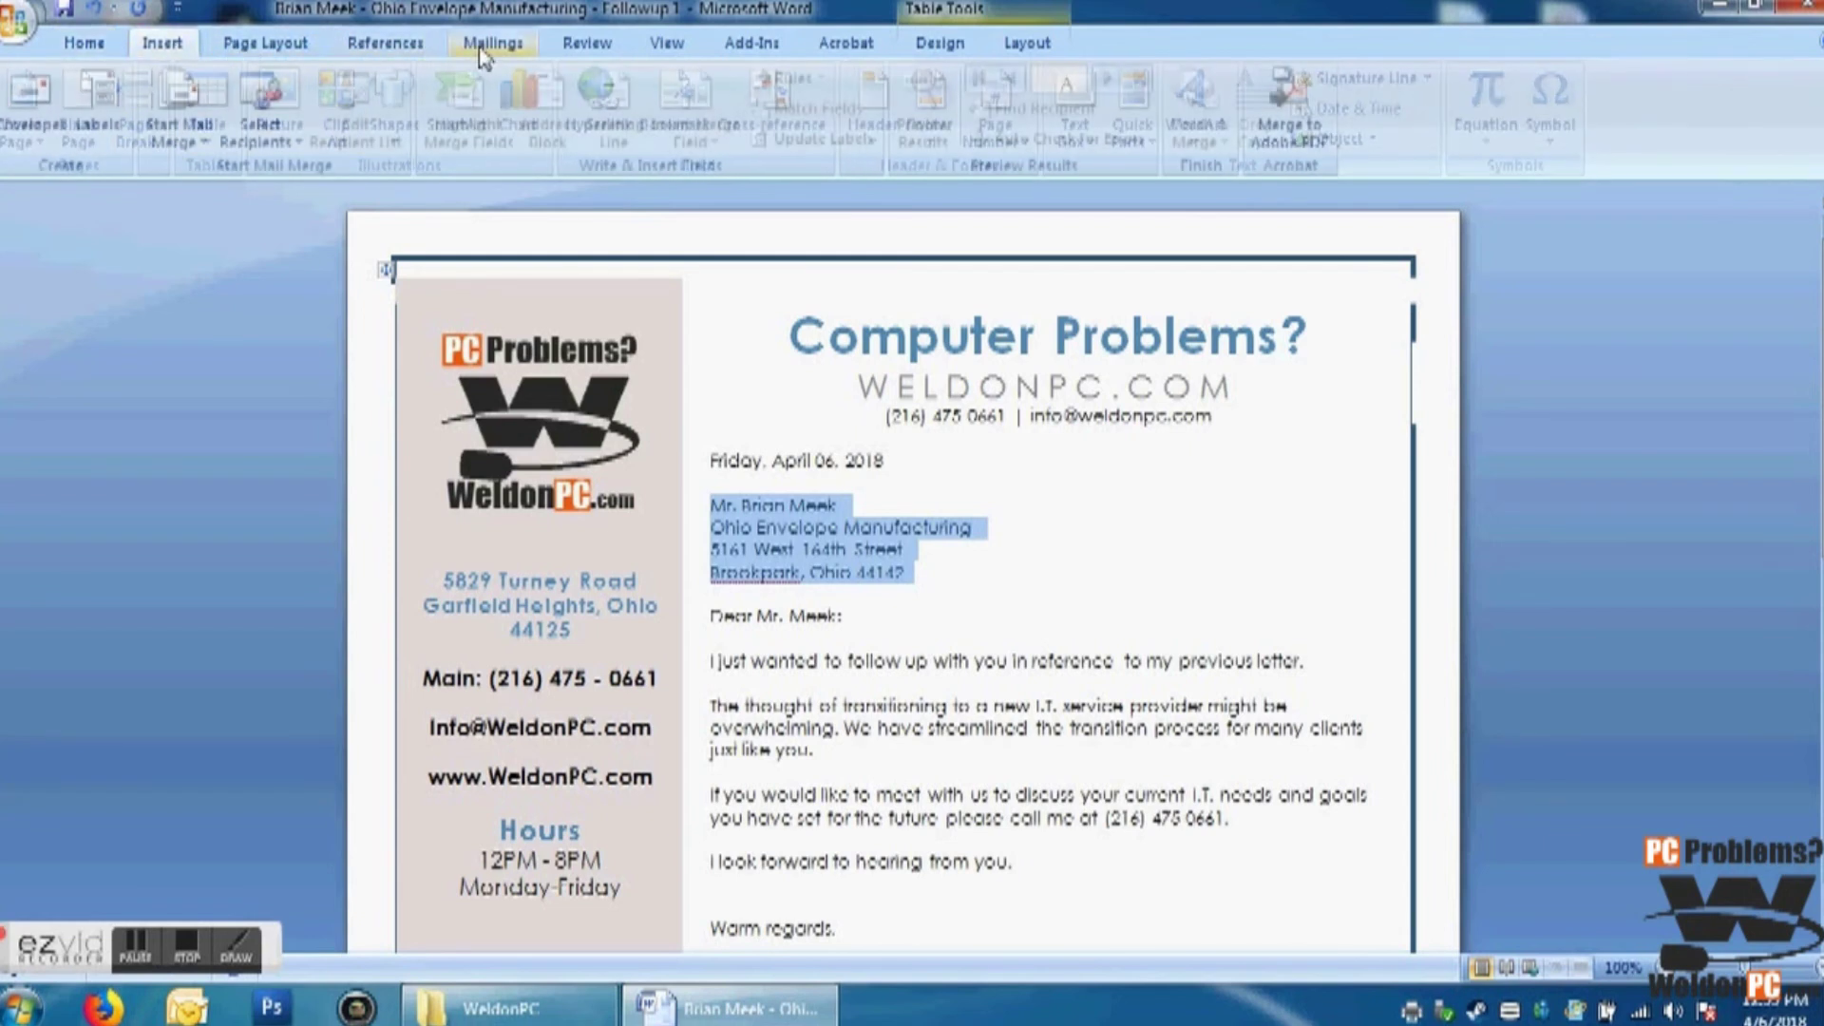
{"action": "left_click", "coordinate": [193, 124]}
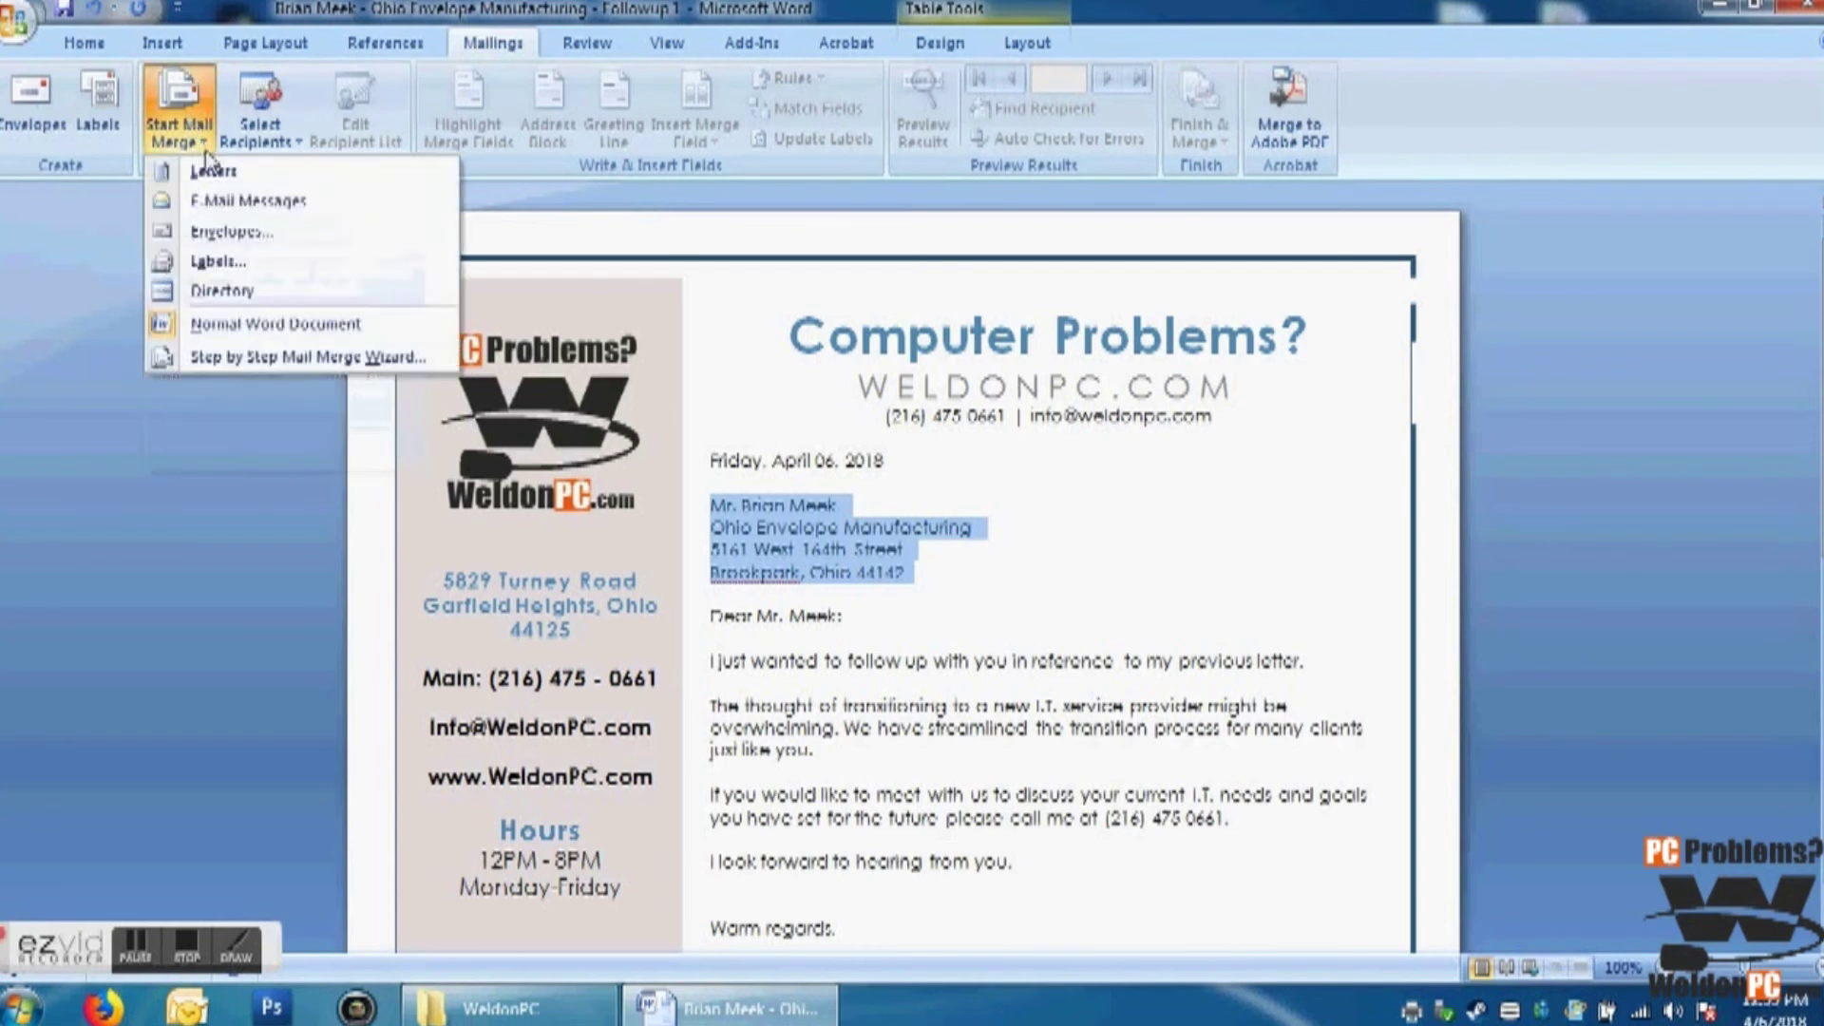
{"action": "left_click", "coordinate": [224, 172]}
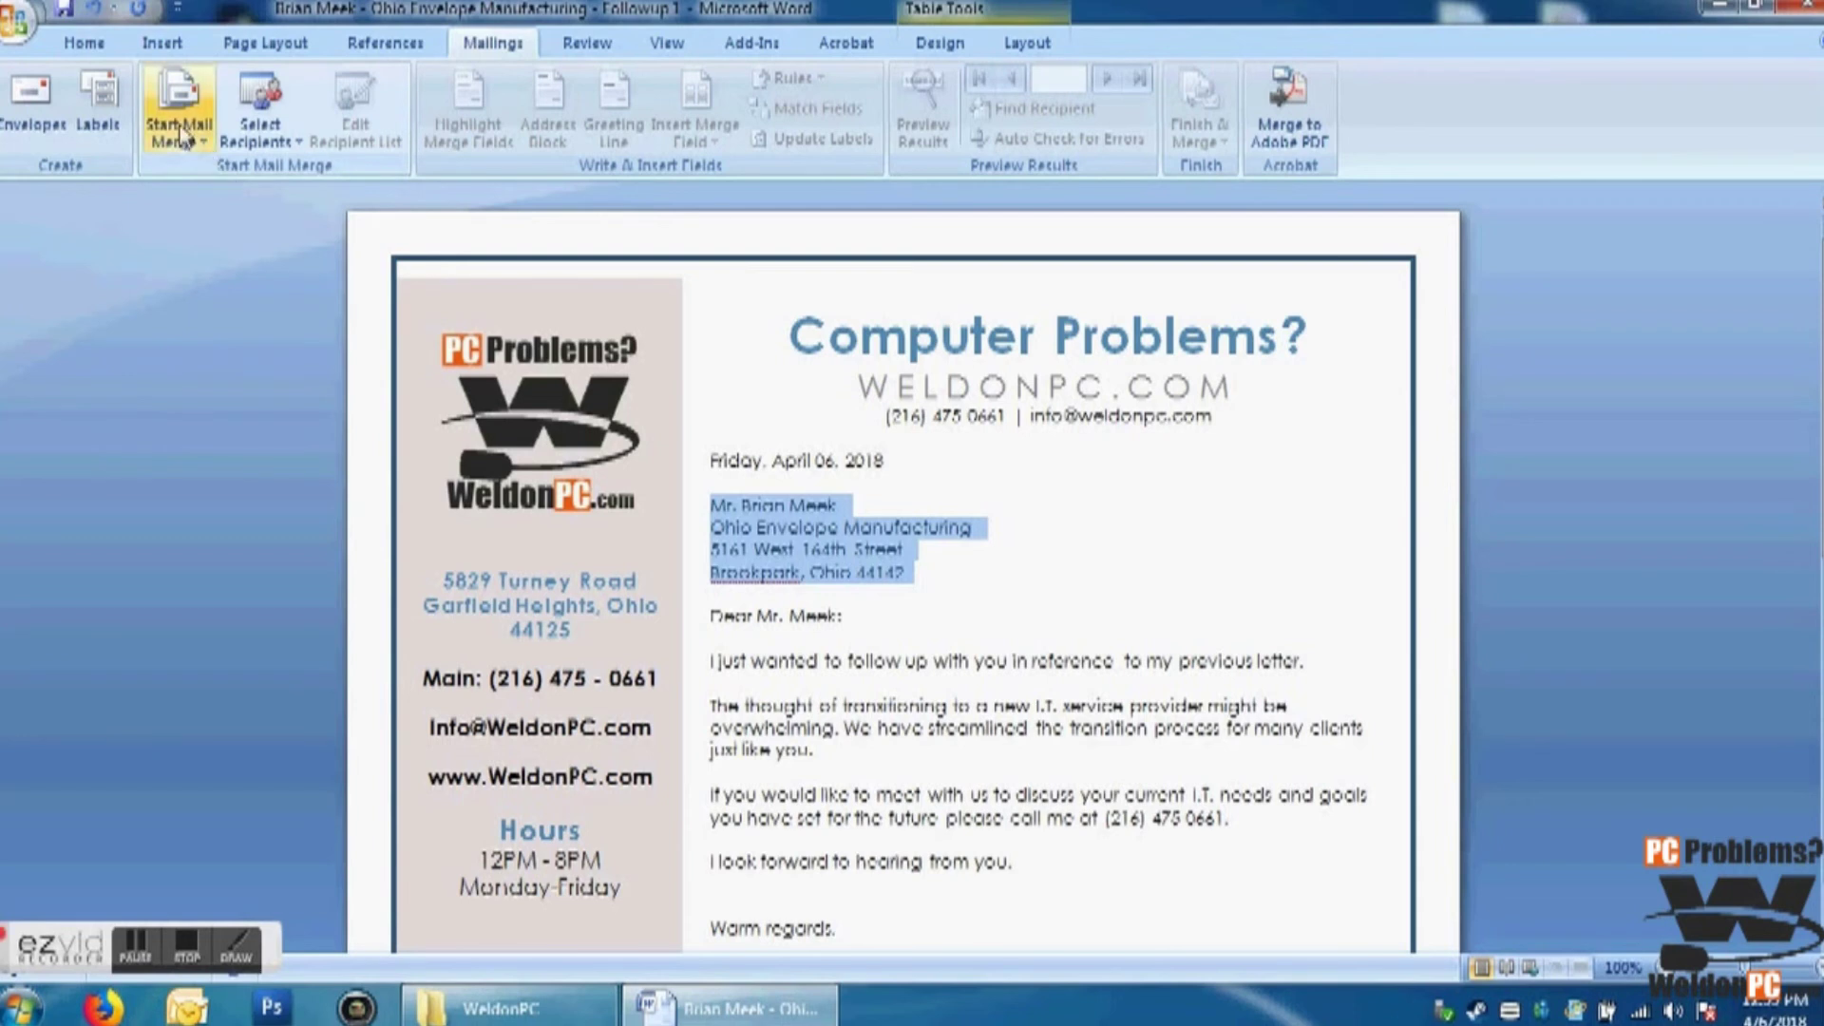
Step: Choose to use an existing recipient list and browse to the WeldonPC folder inside My Documents
{"action": "left_click", "coordinate": [249, 133]}
{"action": "left_click", "coordinate": [297, 201]}
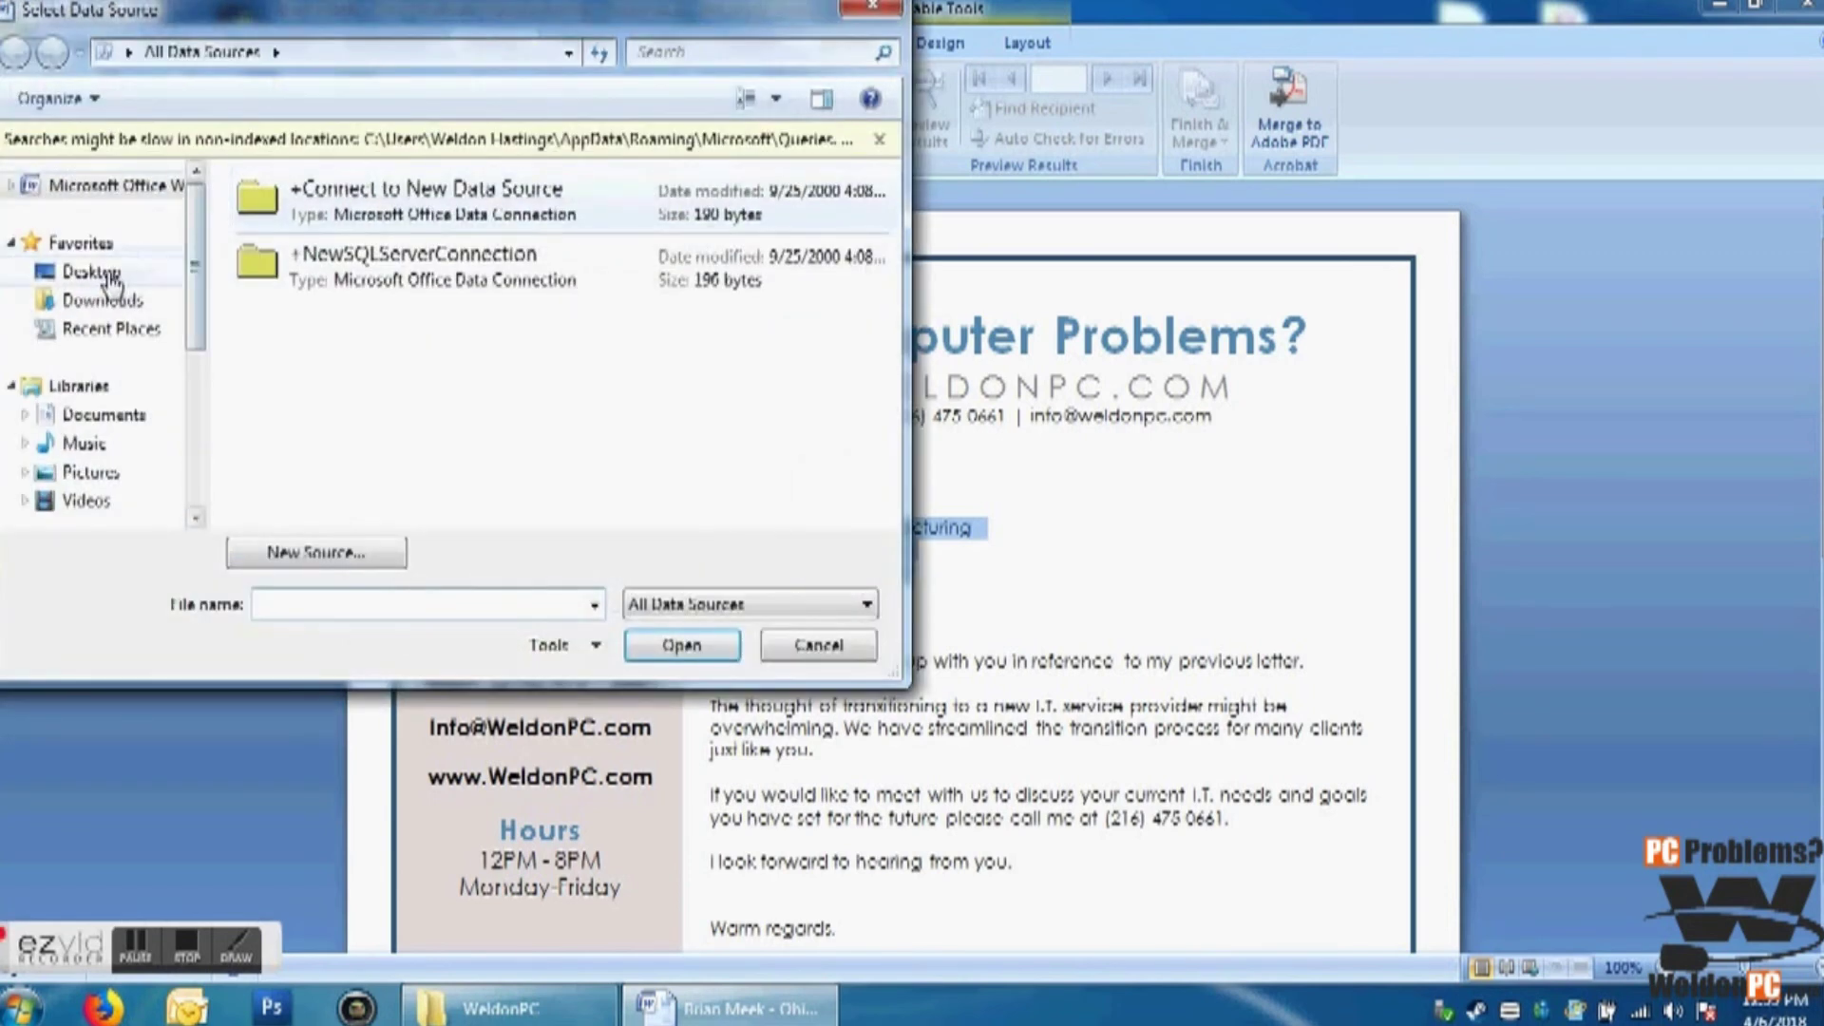
{"action": "left_click", "coordinate": [112, 275]}
{"action": "double_click", "coordinate": [283, 321]}
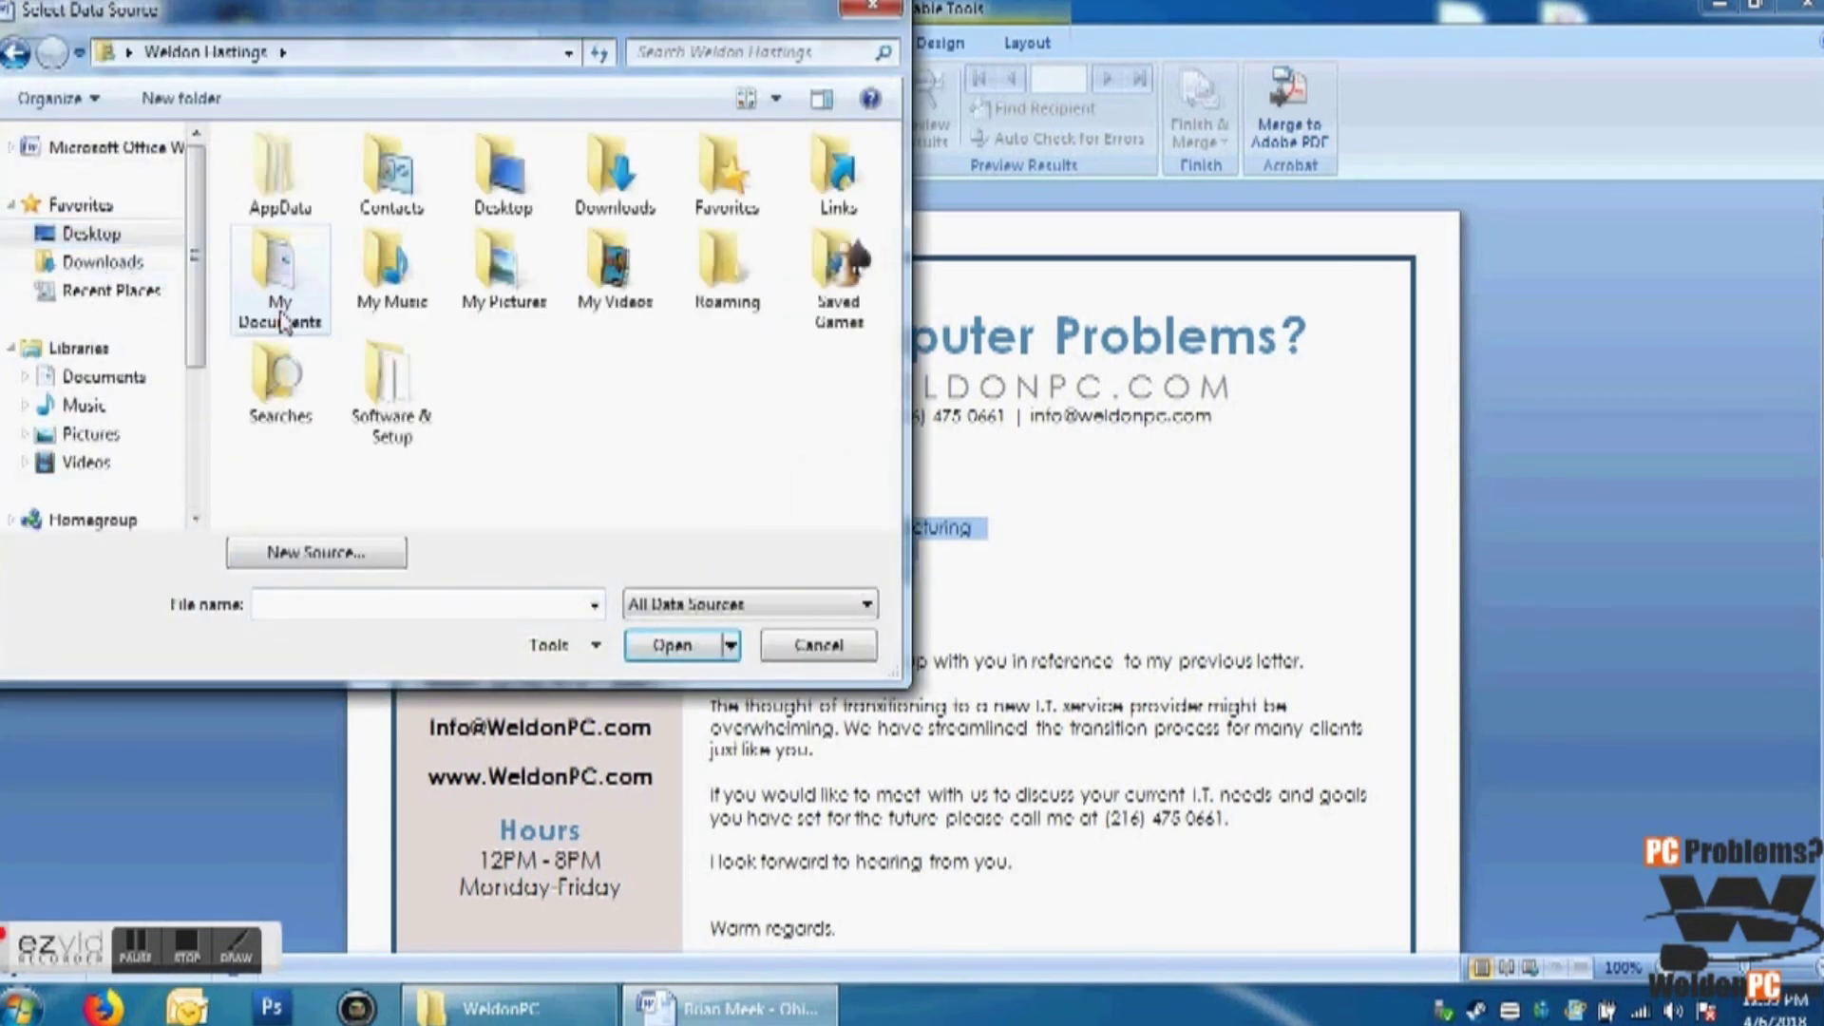
{"action": "double_click", "coordinate": [287, 285]}
{"action": "scroll", "coordinate": [313, 278], "scroll_direction": "down", "scroll_amount": 5}
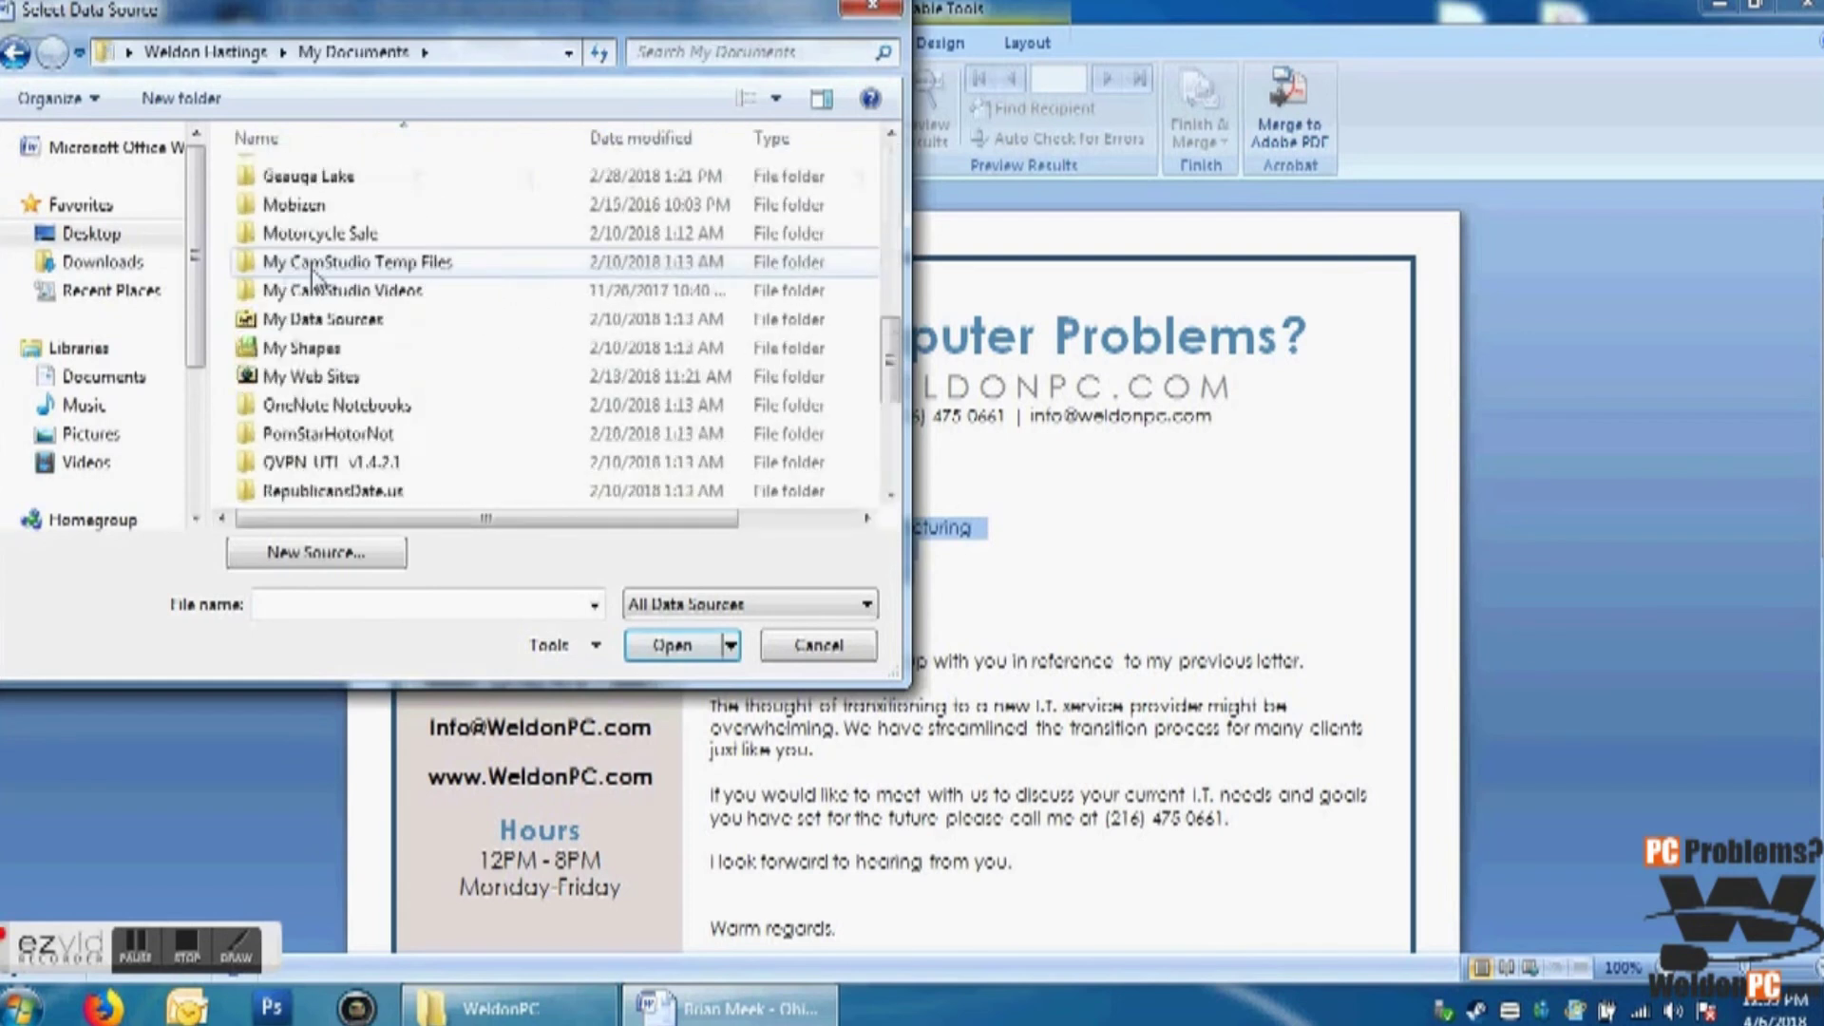
{"action": "scroll", "coordinate": [313, 276], "scroll_direction": "down", "scroll_amount": 3}
{"action": "left_click", "coordinate": [338, 291]}
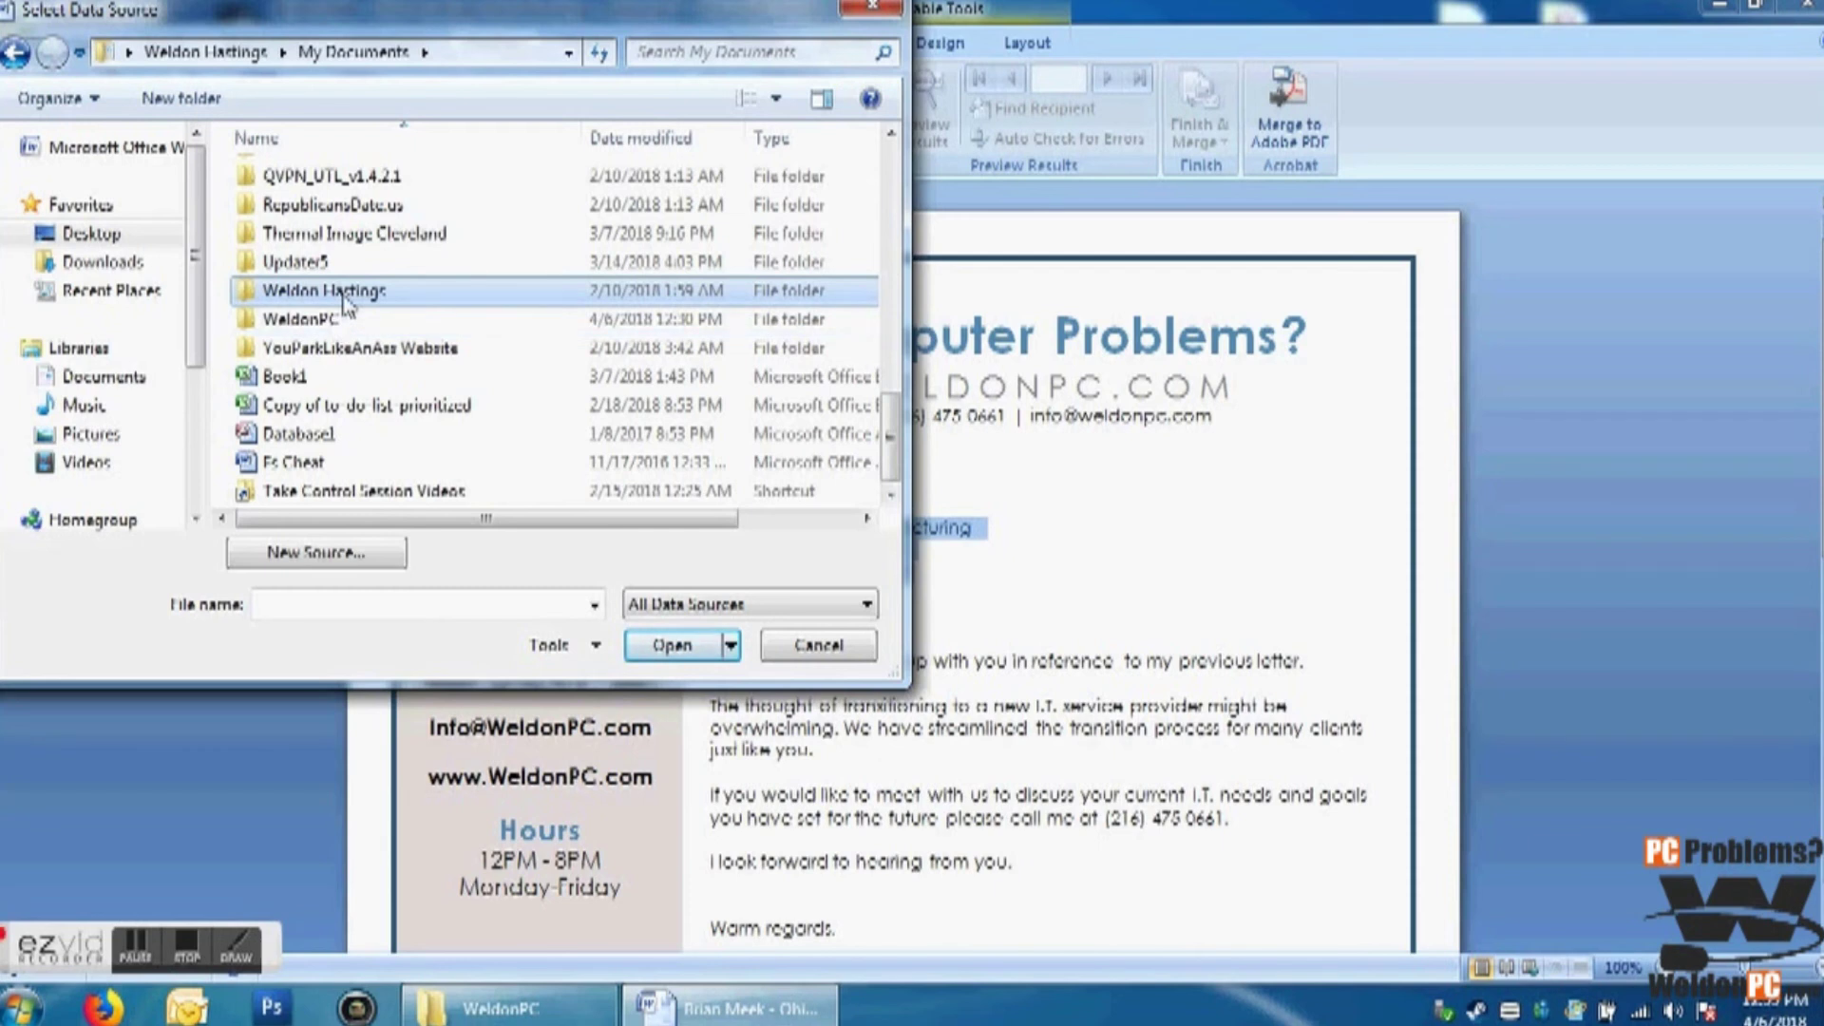
{"action": "double_click", "coordinate": [337, 319]}
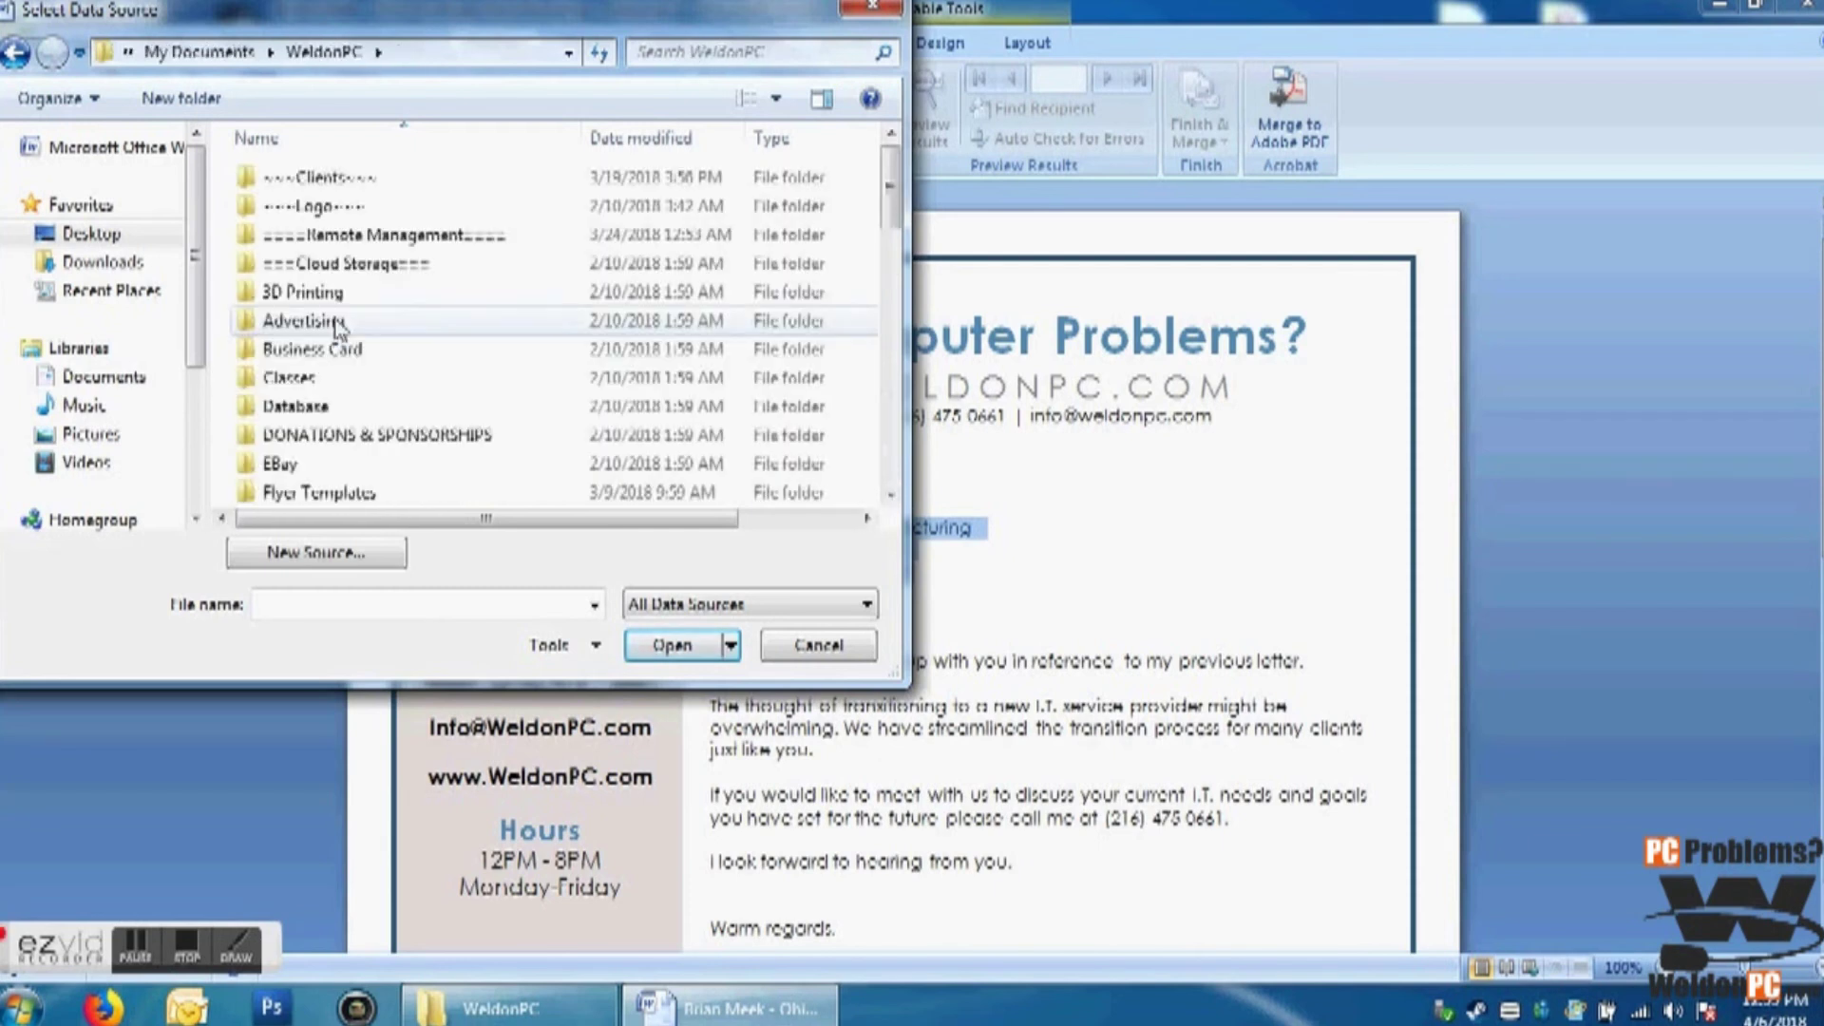
Step: Attach the Target Organization workbook as the recipient list, using its 'Mailer Sent 03-01-2018$' table with column headers in the first row
{"action": "scroll", "coordinate": [337, 323], "scroll_direction": "down", "scroll_amount": 15}
{"action": "left_click", "coordinate": [346, 493]}
{"action": "right_click", "coordinate": [348, 494]}
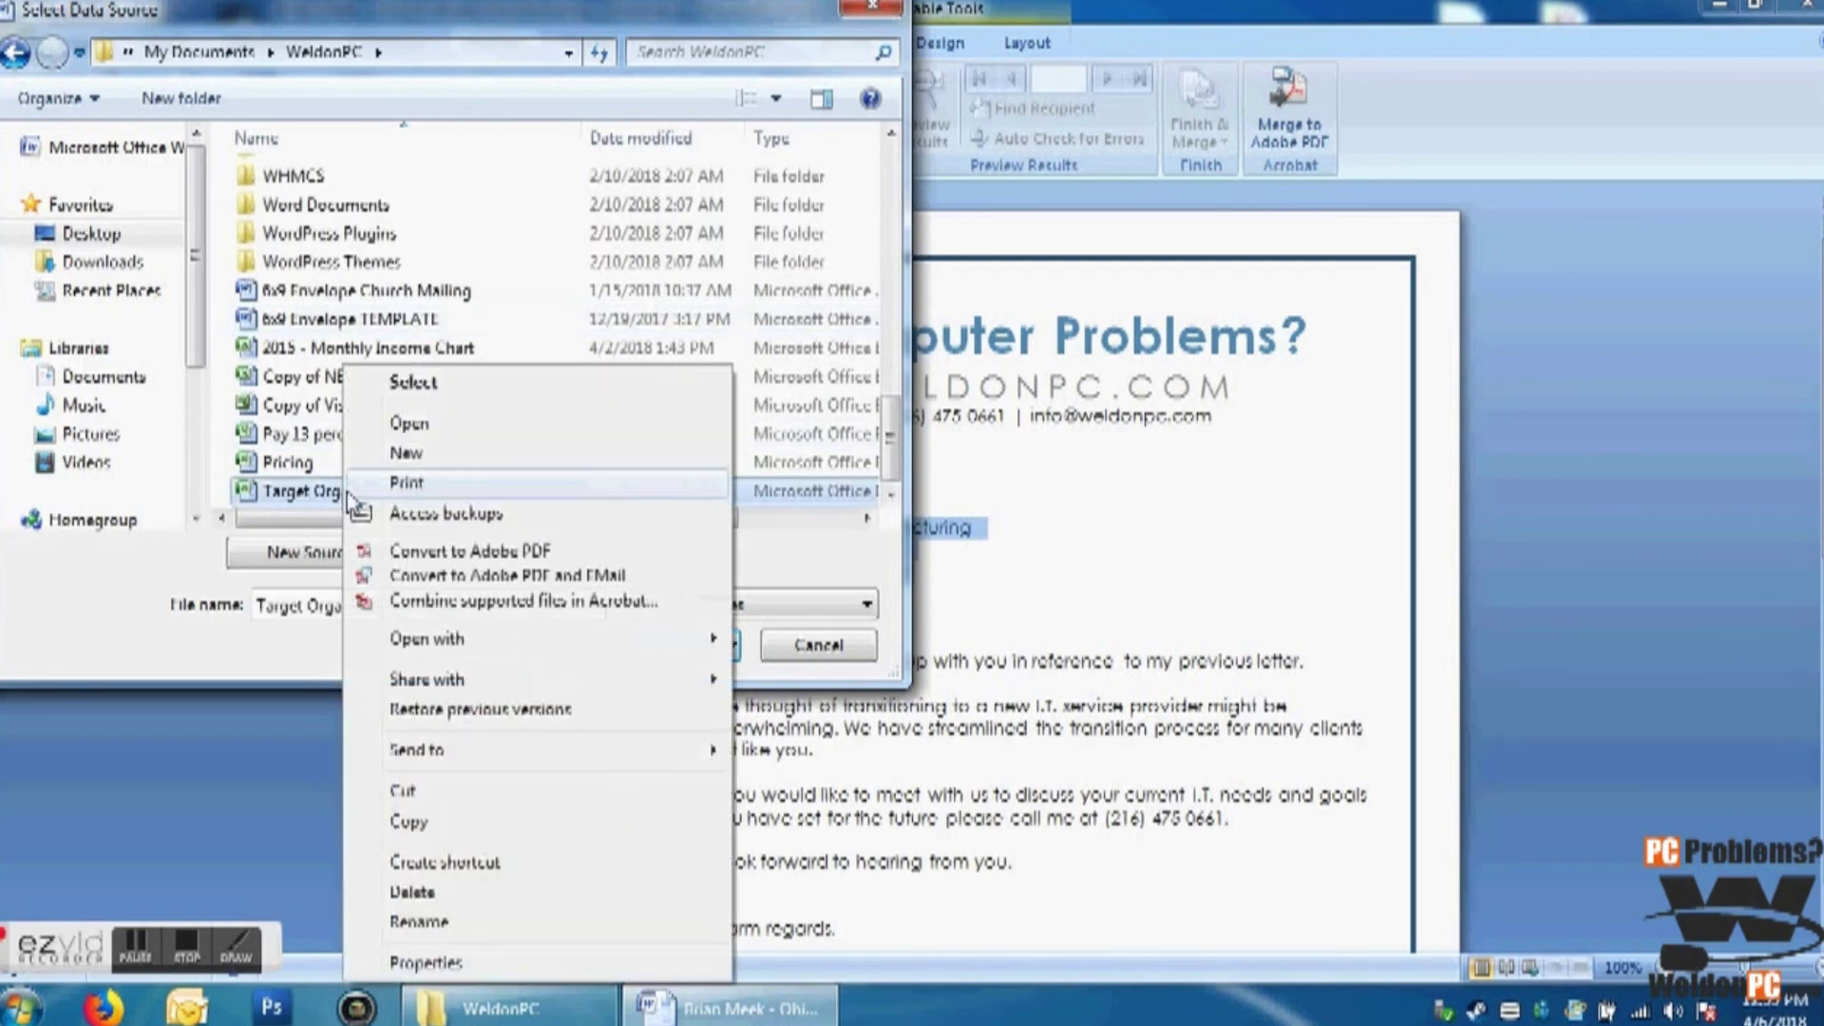
{"action": "double_click", "coordinate": [338, 494]}
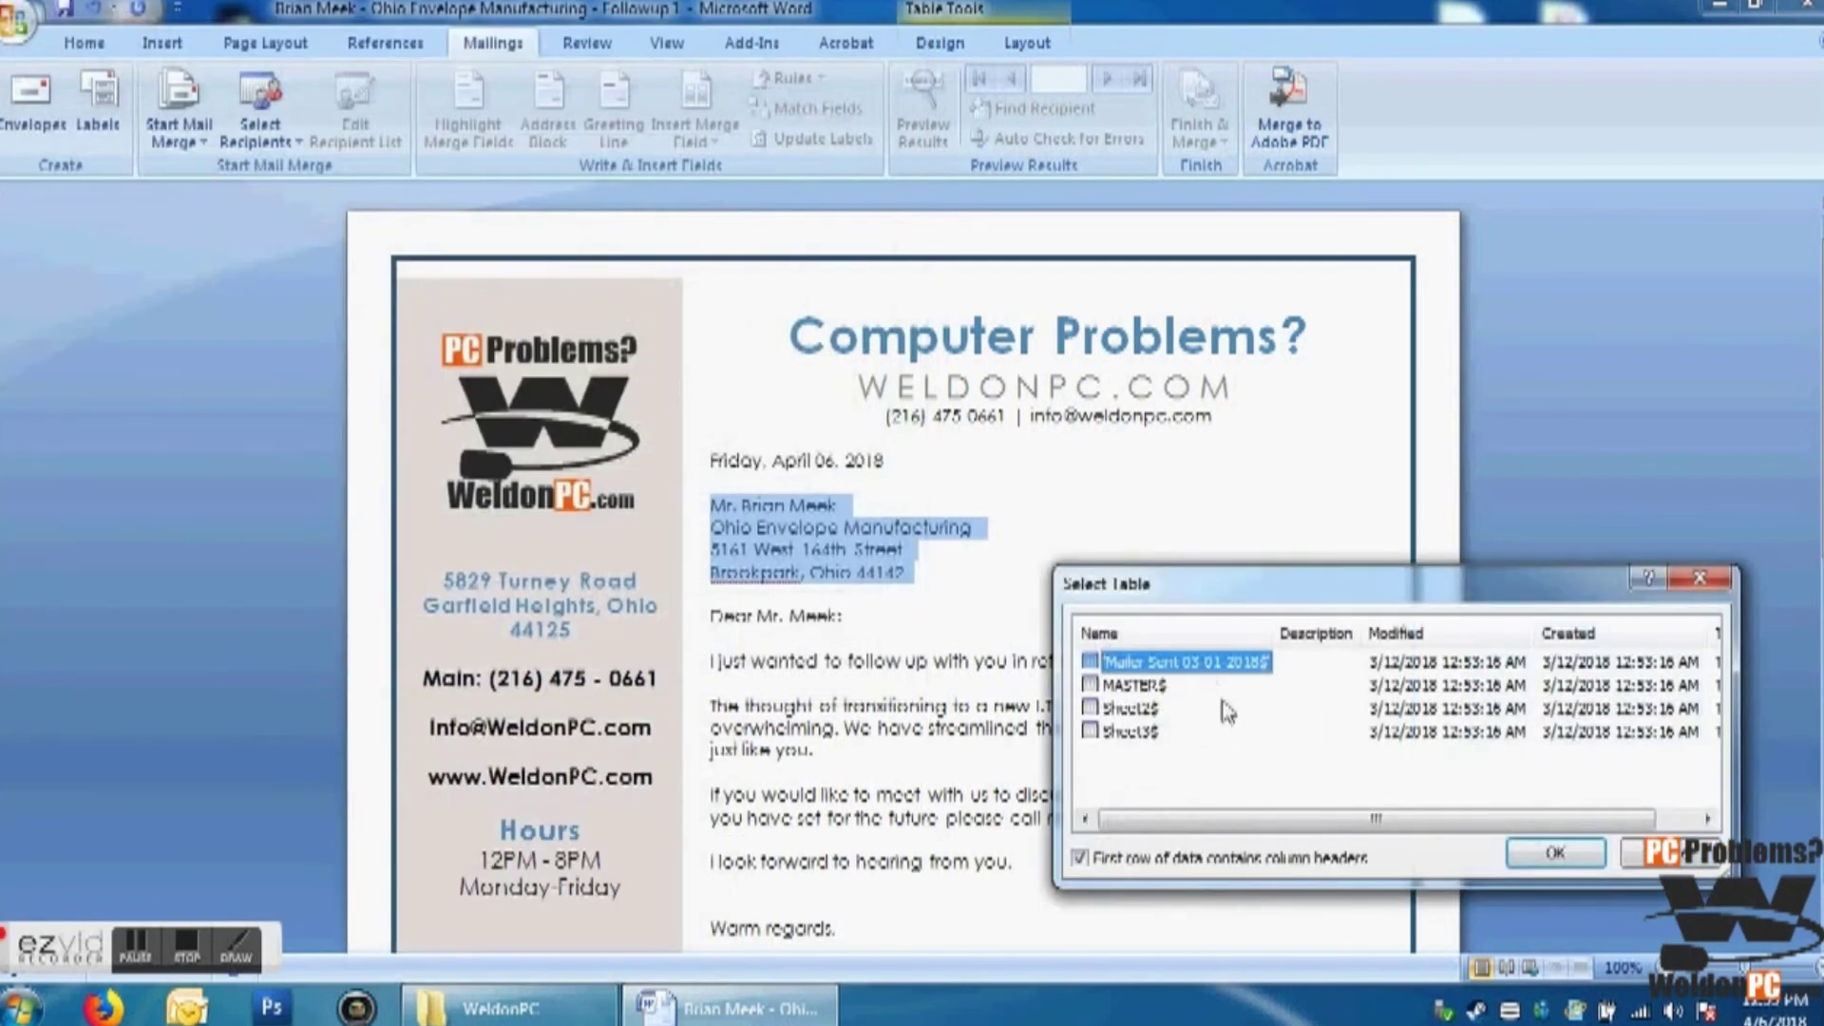
{"action": "left_click", "coordinate": [1556, 857]}
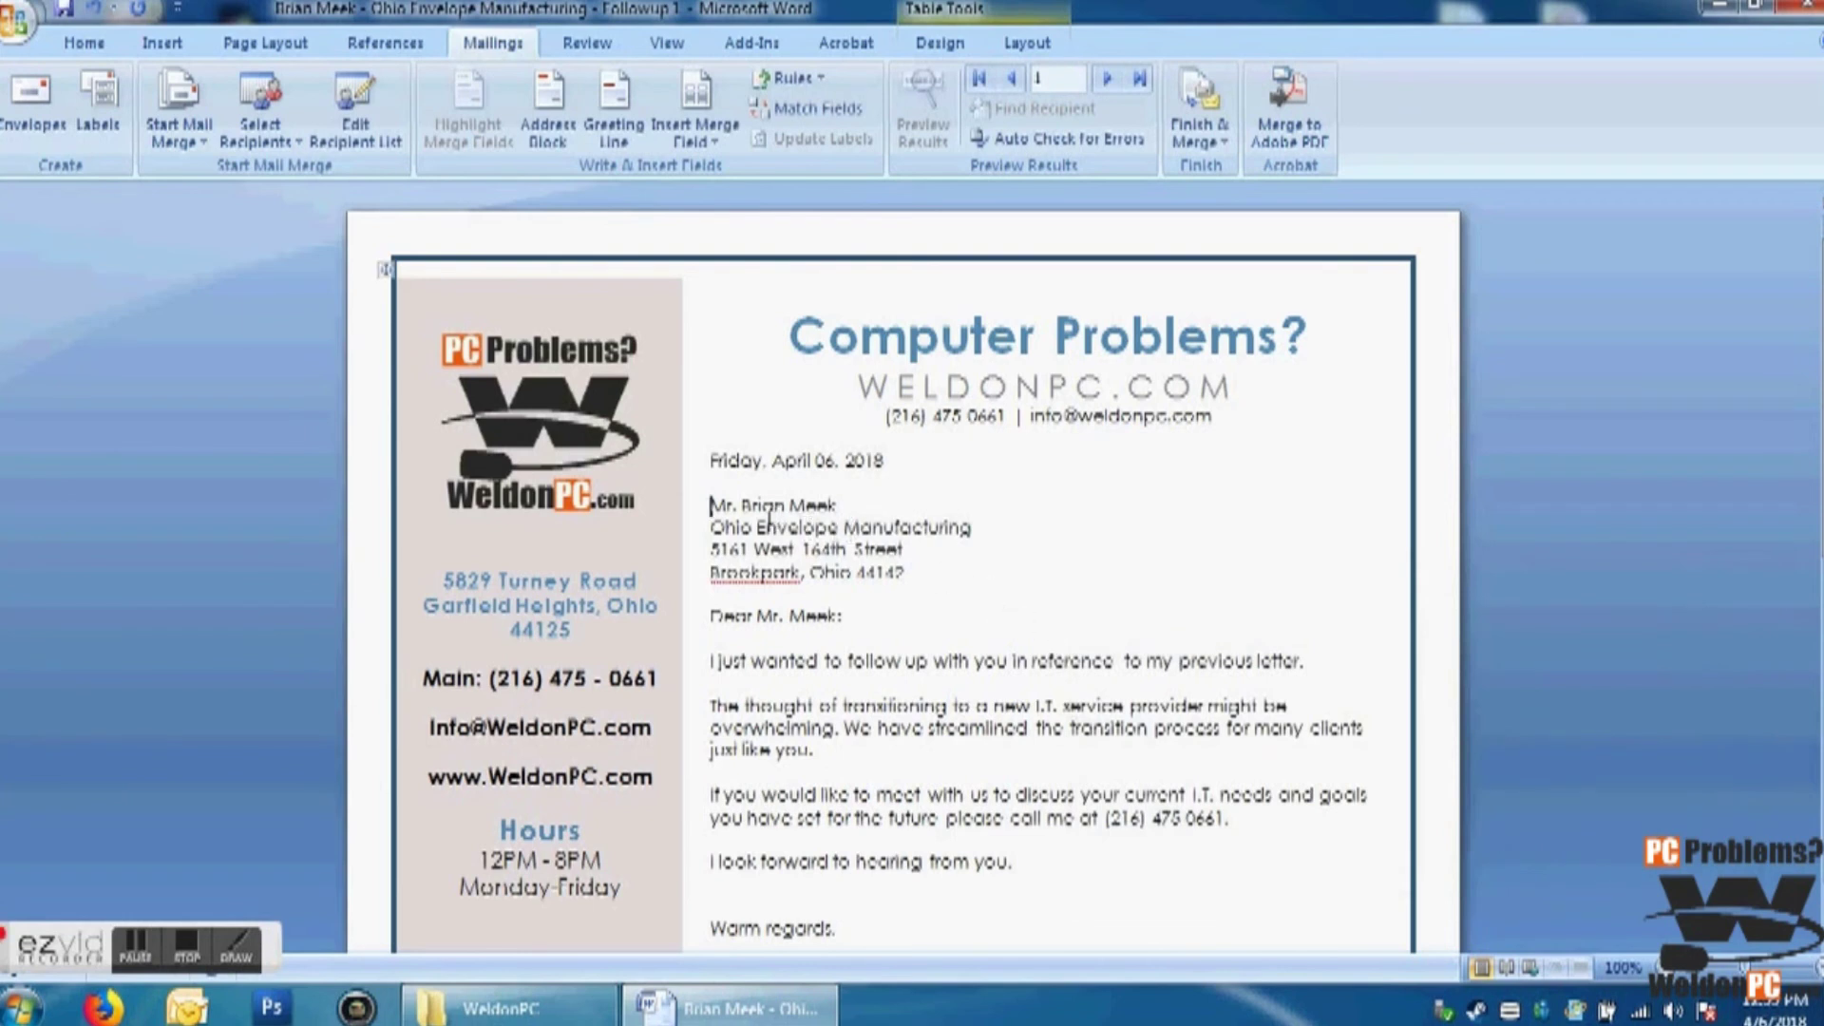
Step: Replace the letter's typed recipient name and address with an Address Block field, and add a line break before the salutation
{"action": "left_click_drag", "start_coordinate": [915, 575], "coordinate": [720, 505]}
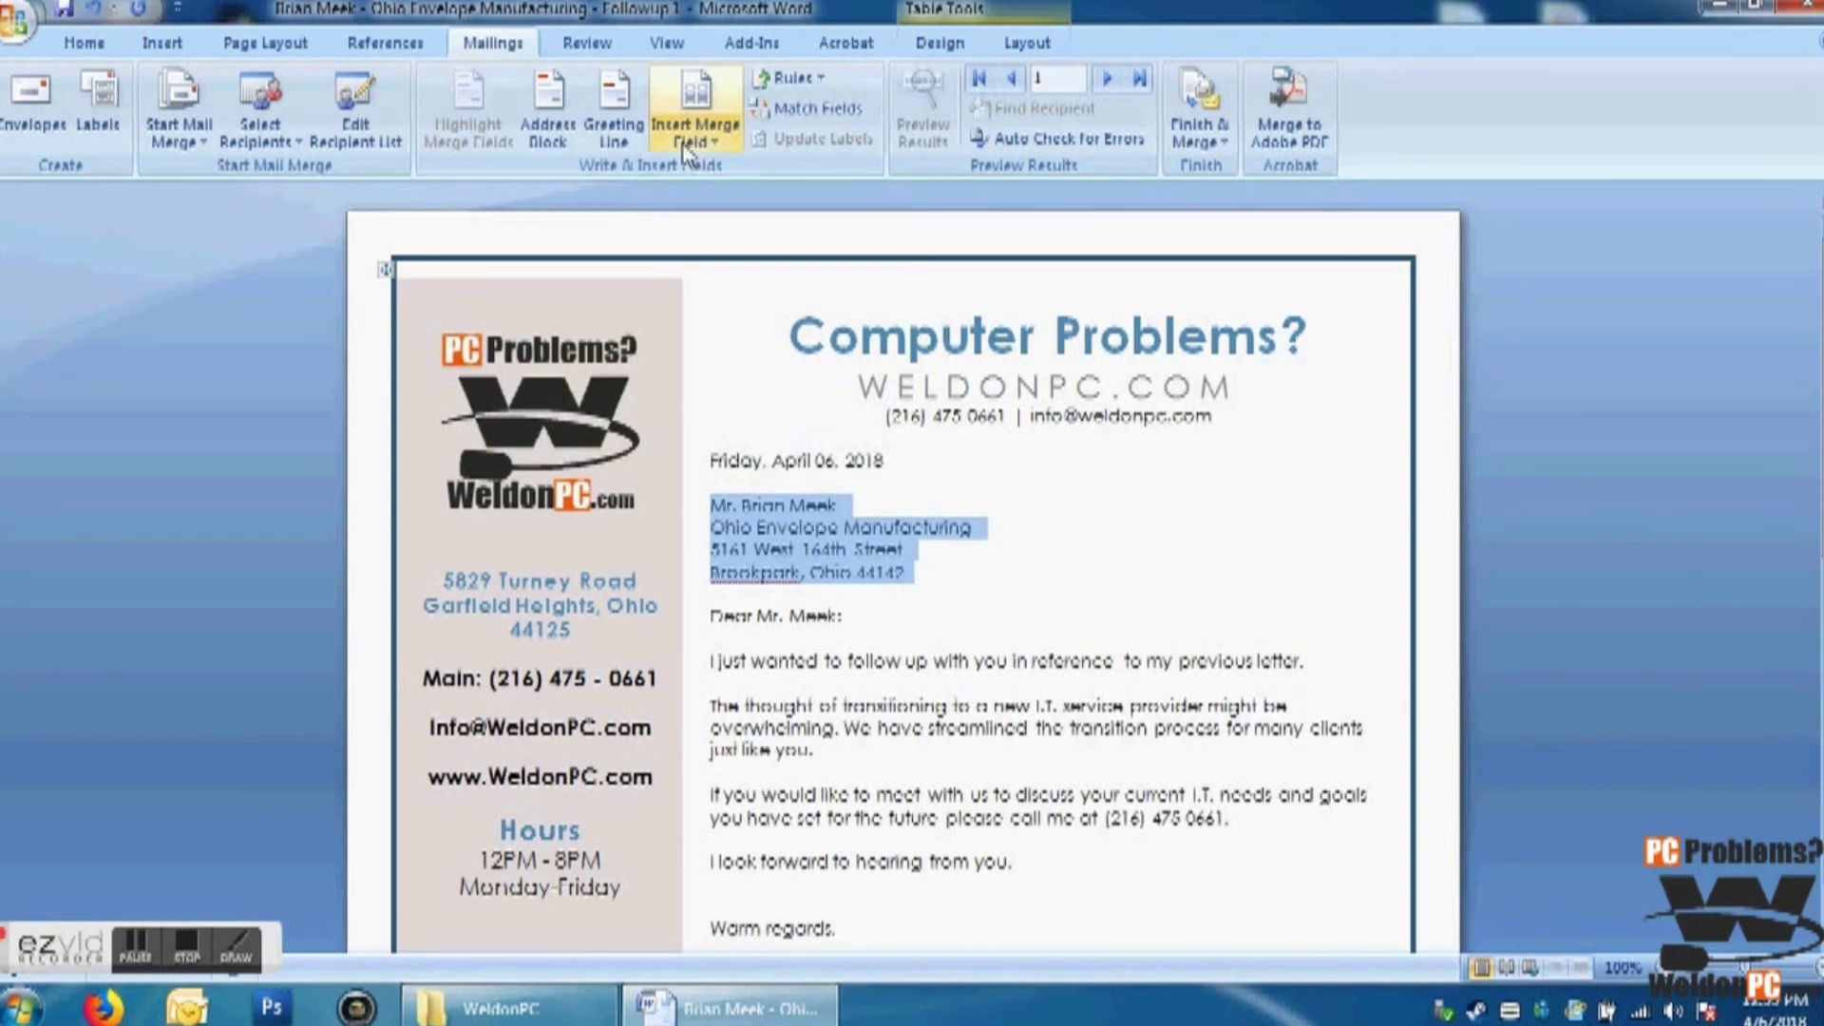
{"action": "left_click", "coordinate": [555, 133]}
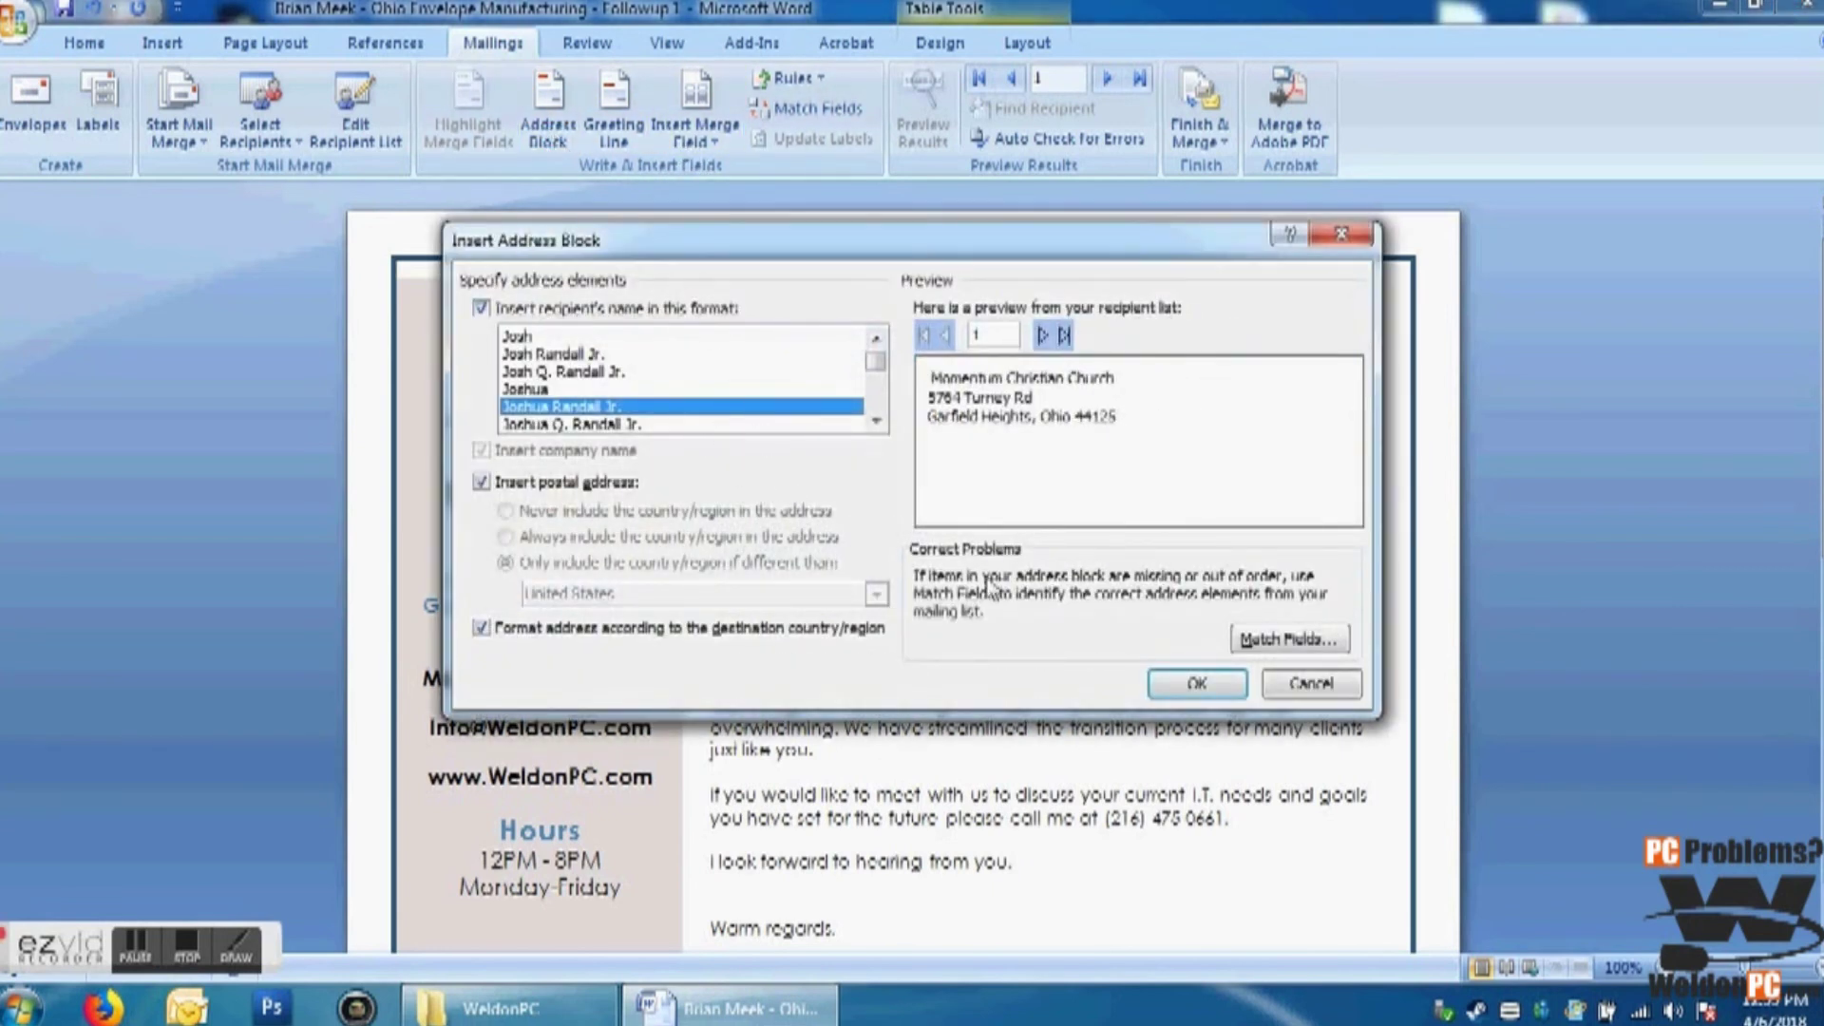
{"action": "left_click", "coordinate": [1196, 684]}
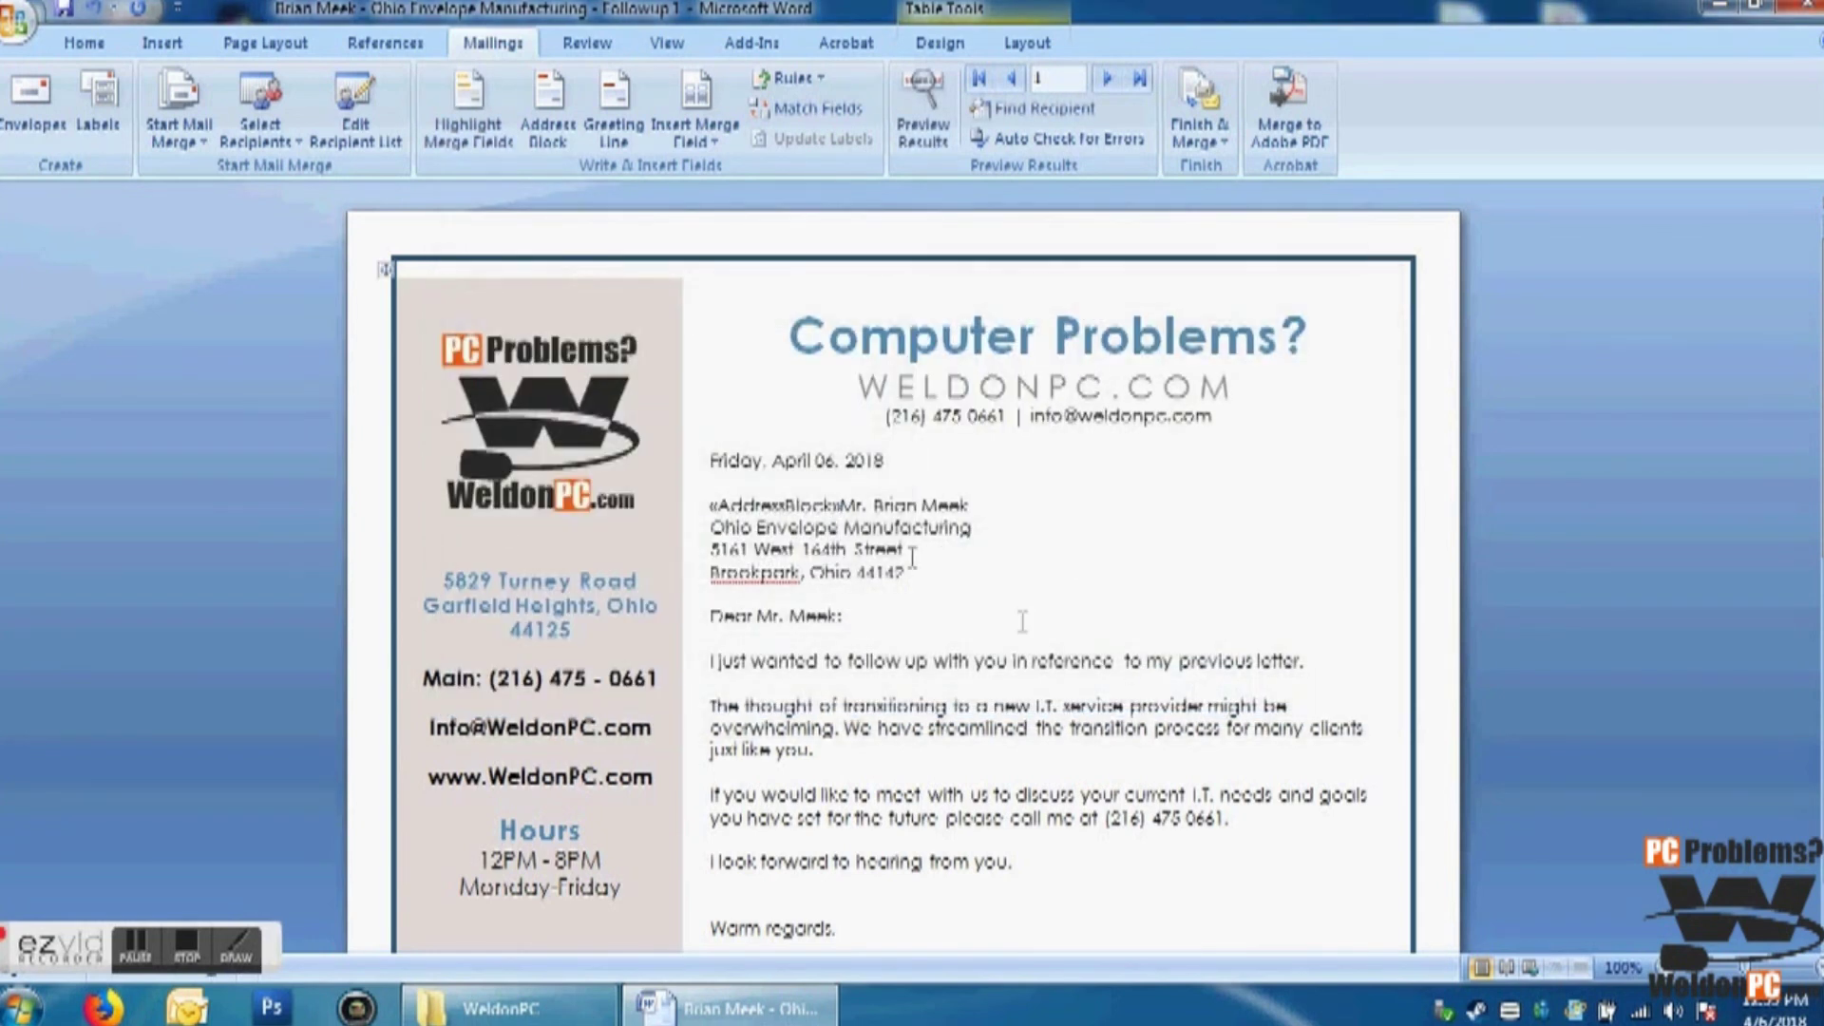
{"action": "left_click_drag", "start_coordinate": [841, 506], "coordinate": [910, 570]}
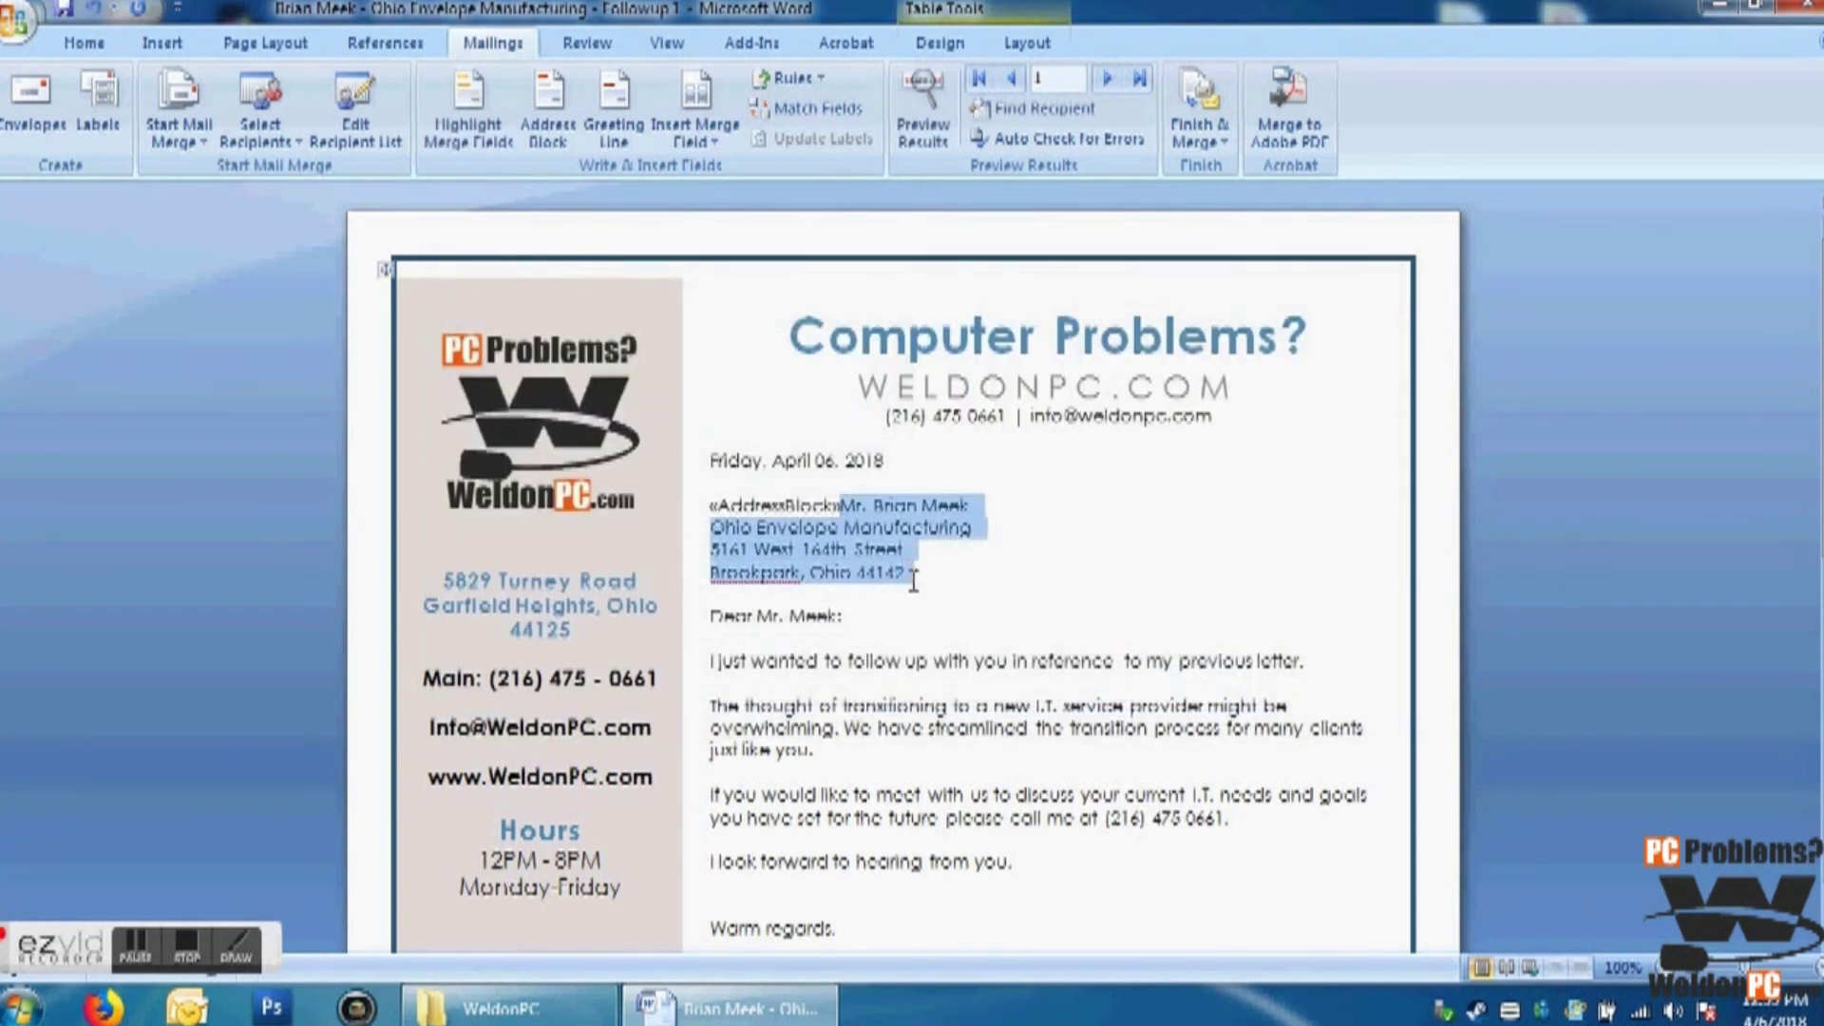
{"action": "key", "text": "Delete"}
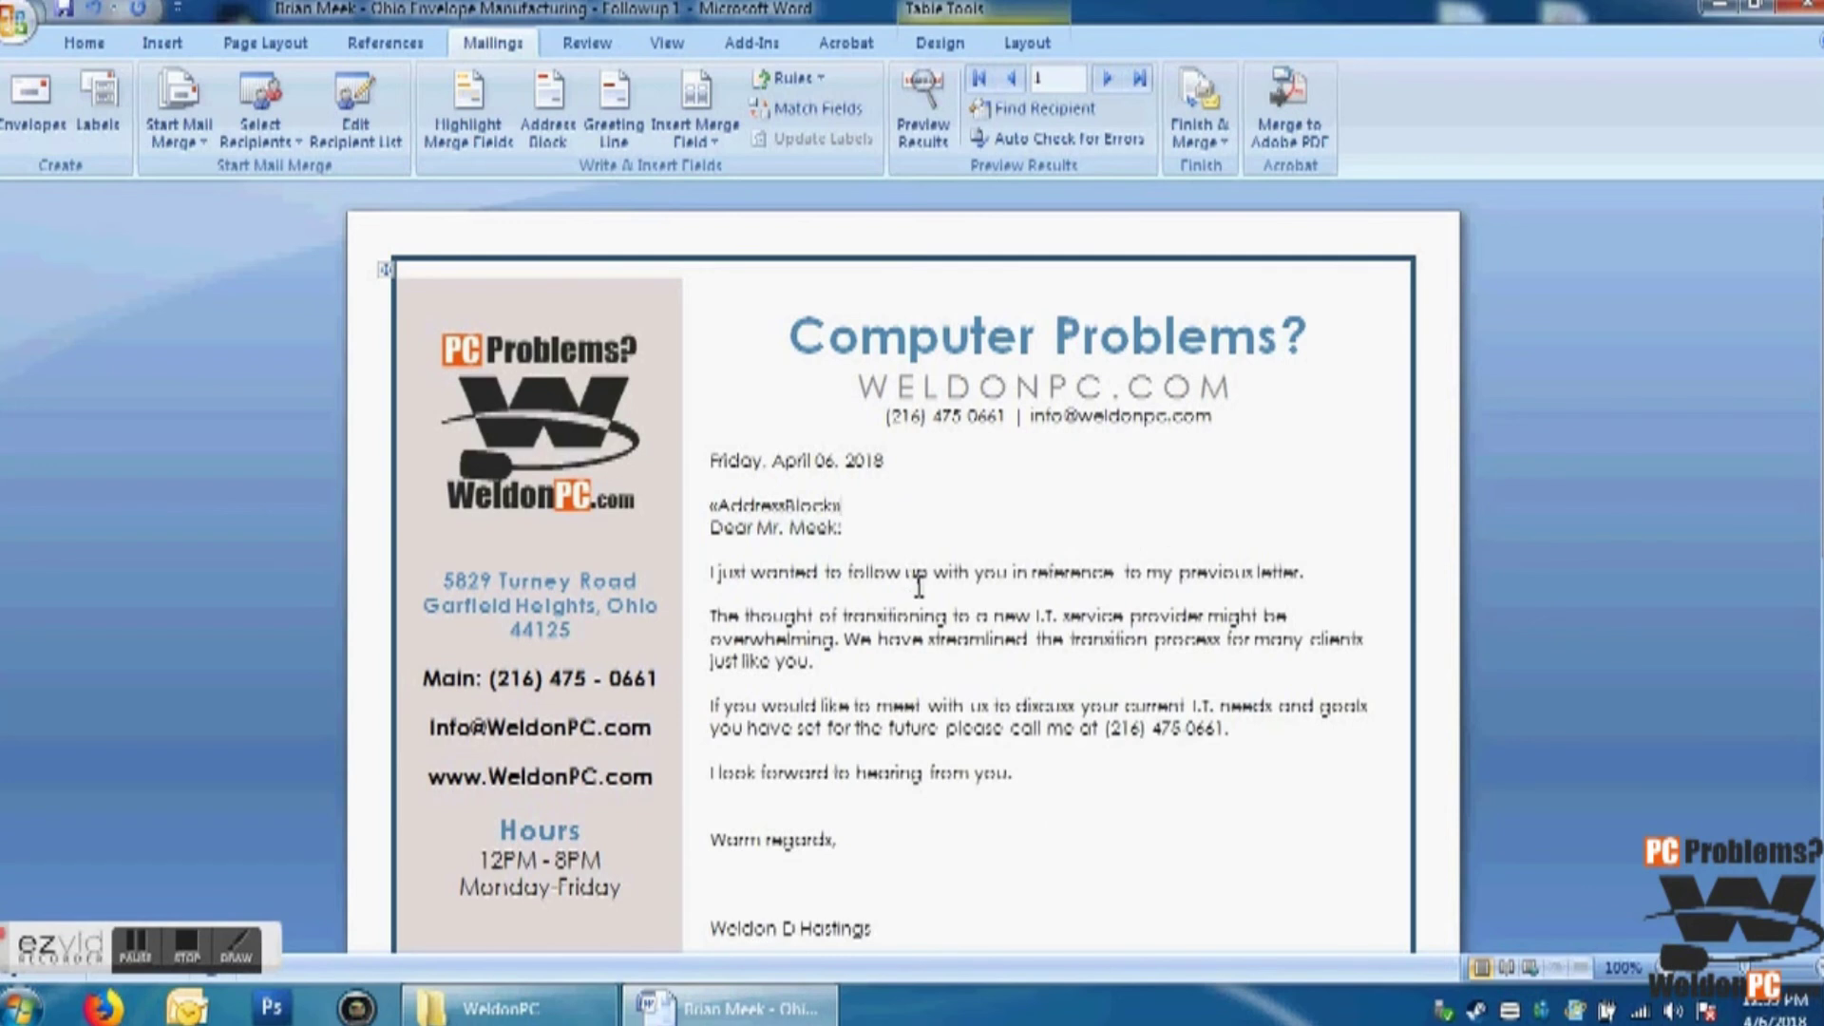
{"action": "key", "text": "Return"}
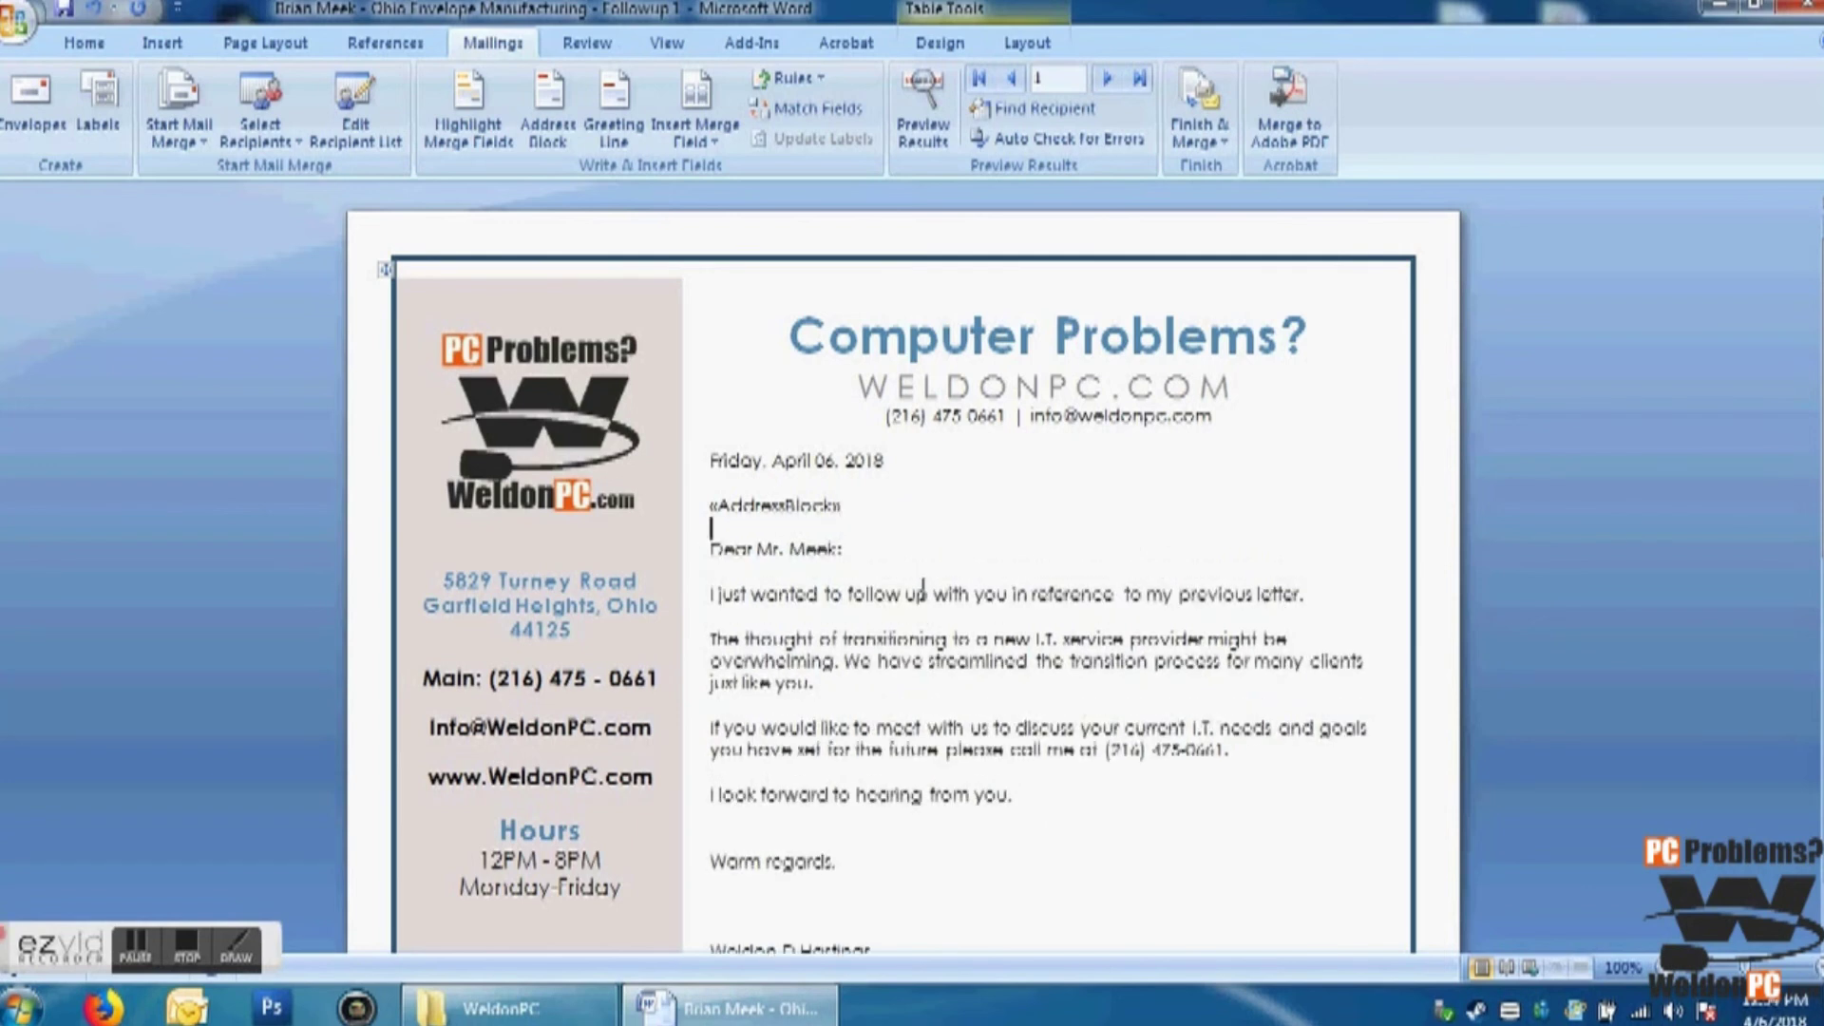
Step: Add another blank line below the address block and replace the salutation's wording with "To whom it may concern", keeping the colon
{"action": "key", "text": "Return"}
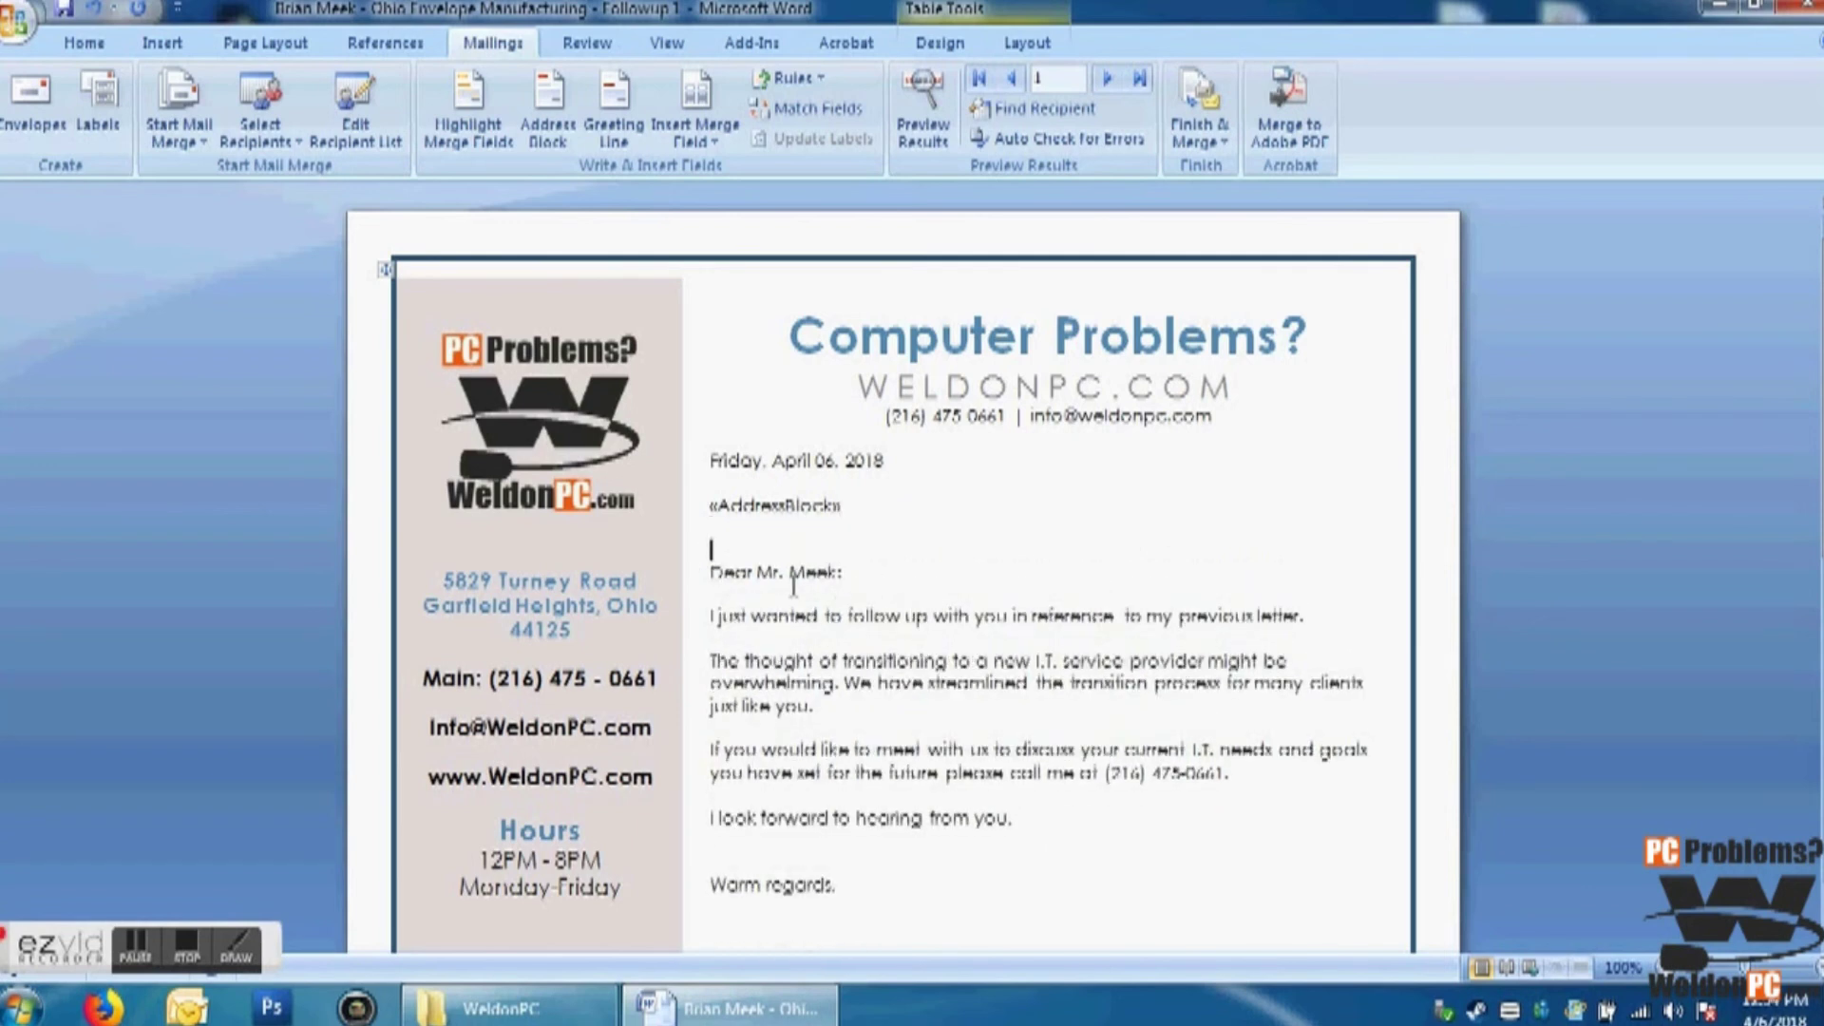
{"action": "left_click", "coordinate": [712, 572]}
{"action": "left_click", "coordinate": [827, 573]}
{"action": "double_click", "coordinate": [824, 573]}
{"action": "left_click_drag", "start_coordinate": [823, 582], "coordinate": [719, 573]}
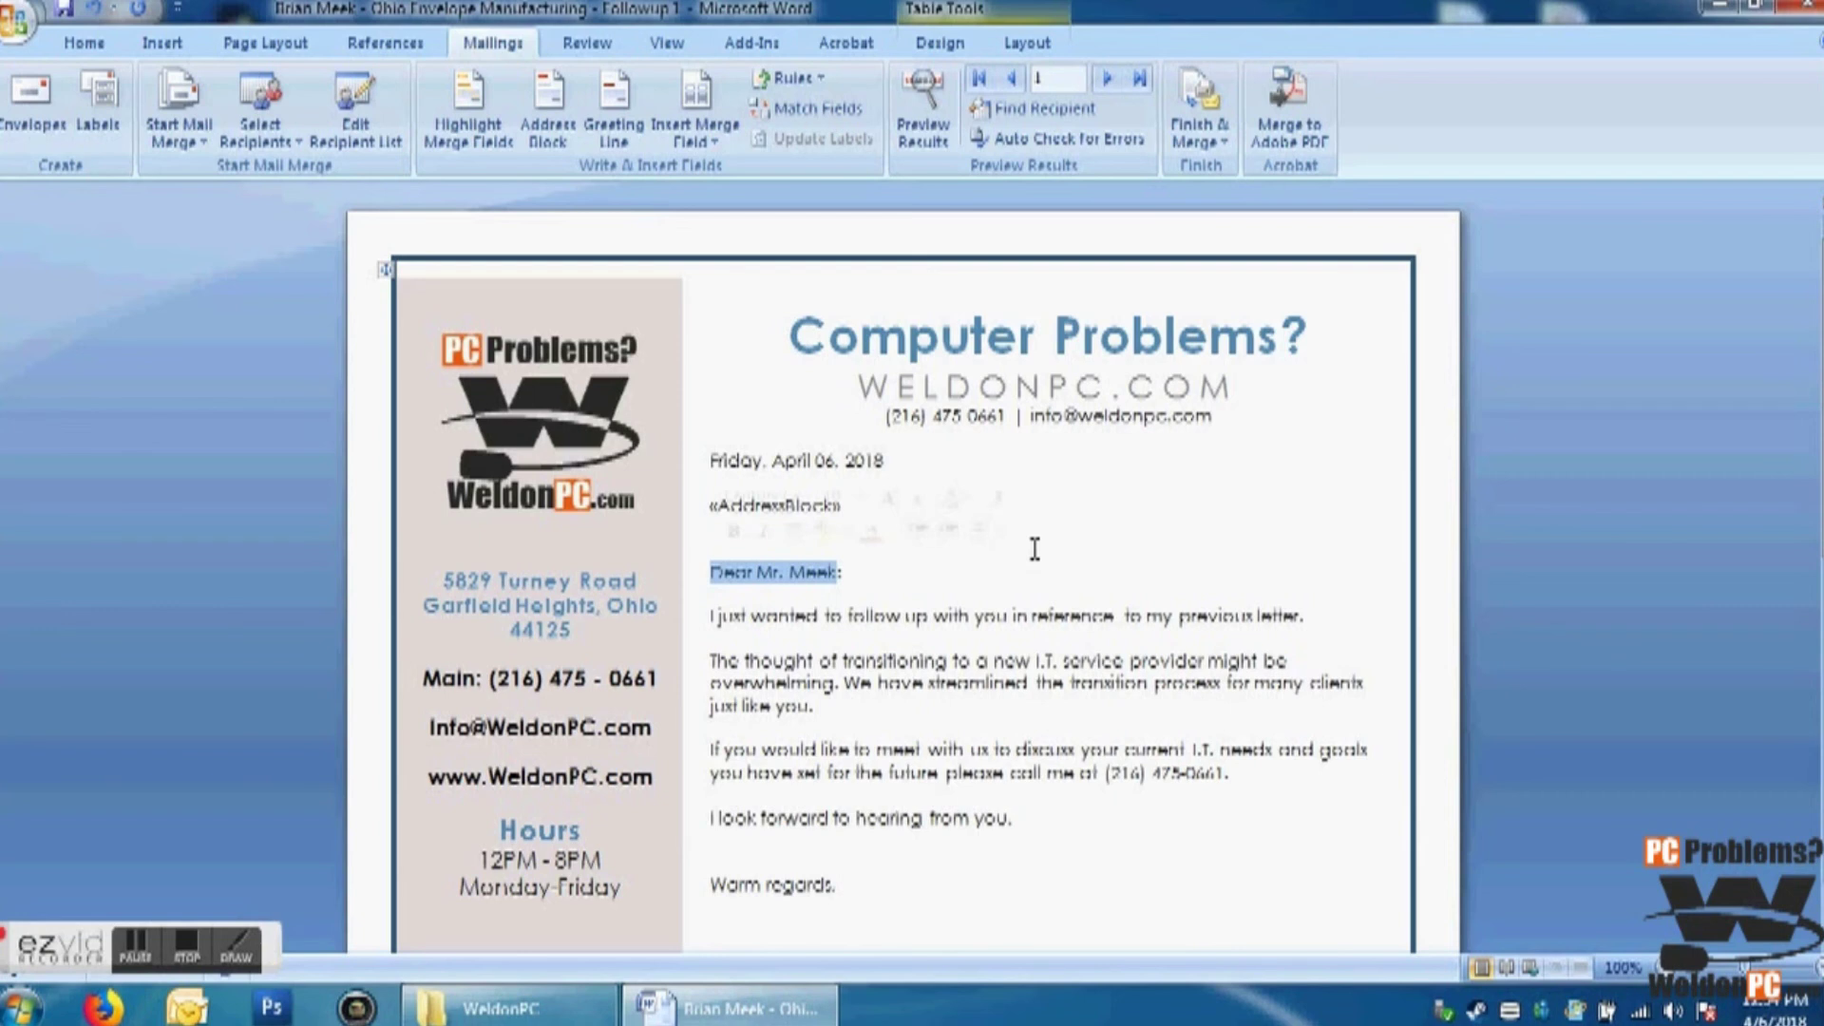
{"action": "type", "text": "To wh"}
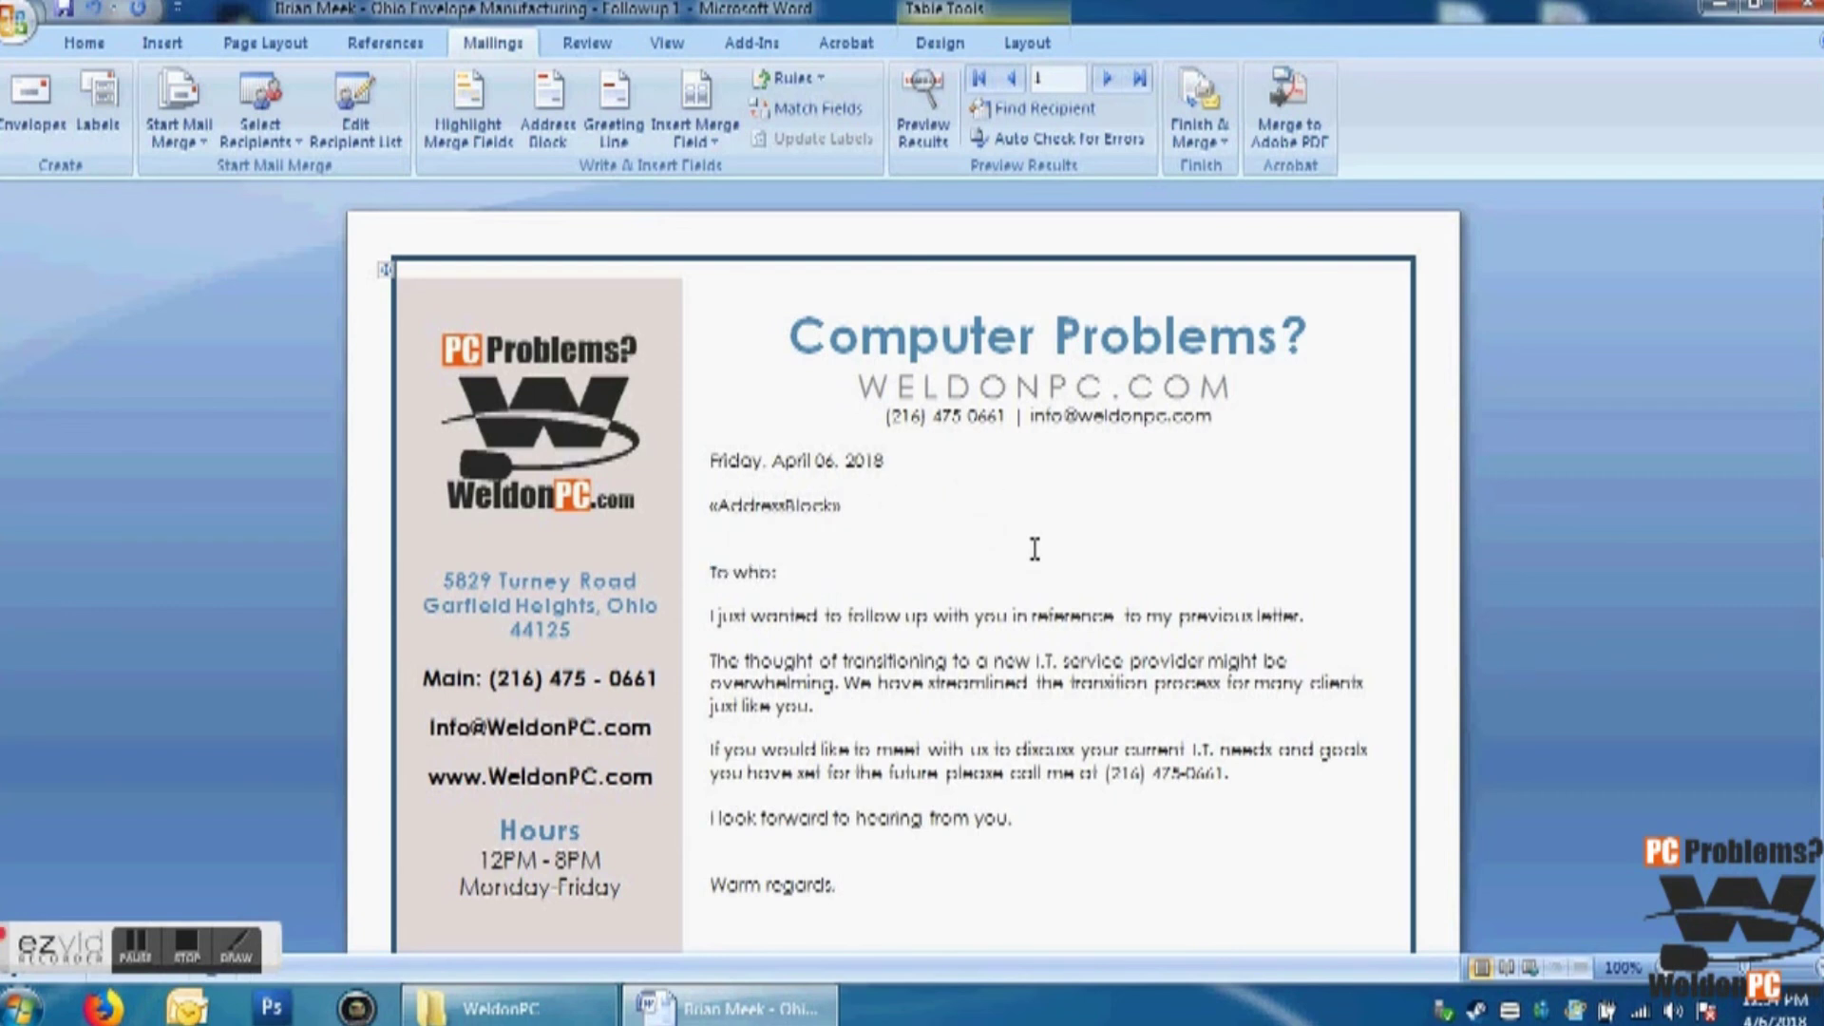
{"action": "type", "text": "om it may concern"}
Step: Preview the merge results in the letter and step forward through the recipients to record 7
{"action": "scroll", "coordinate": [1034, 550], "scroll_direction": "down", "scroll_amount": 10}
{"action": "scroll", "coordinate": [1035, 549], "scroll_direction": "up", "scroll_amount": 10}
{"action": "left_click", "coordinate": [922, 109]}
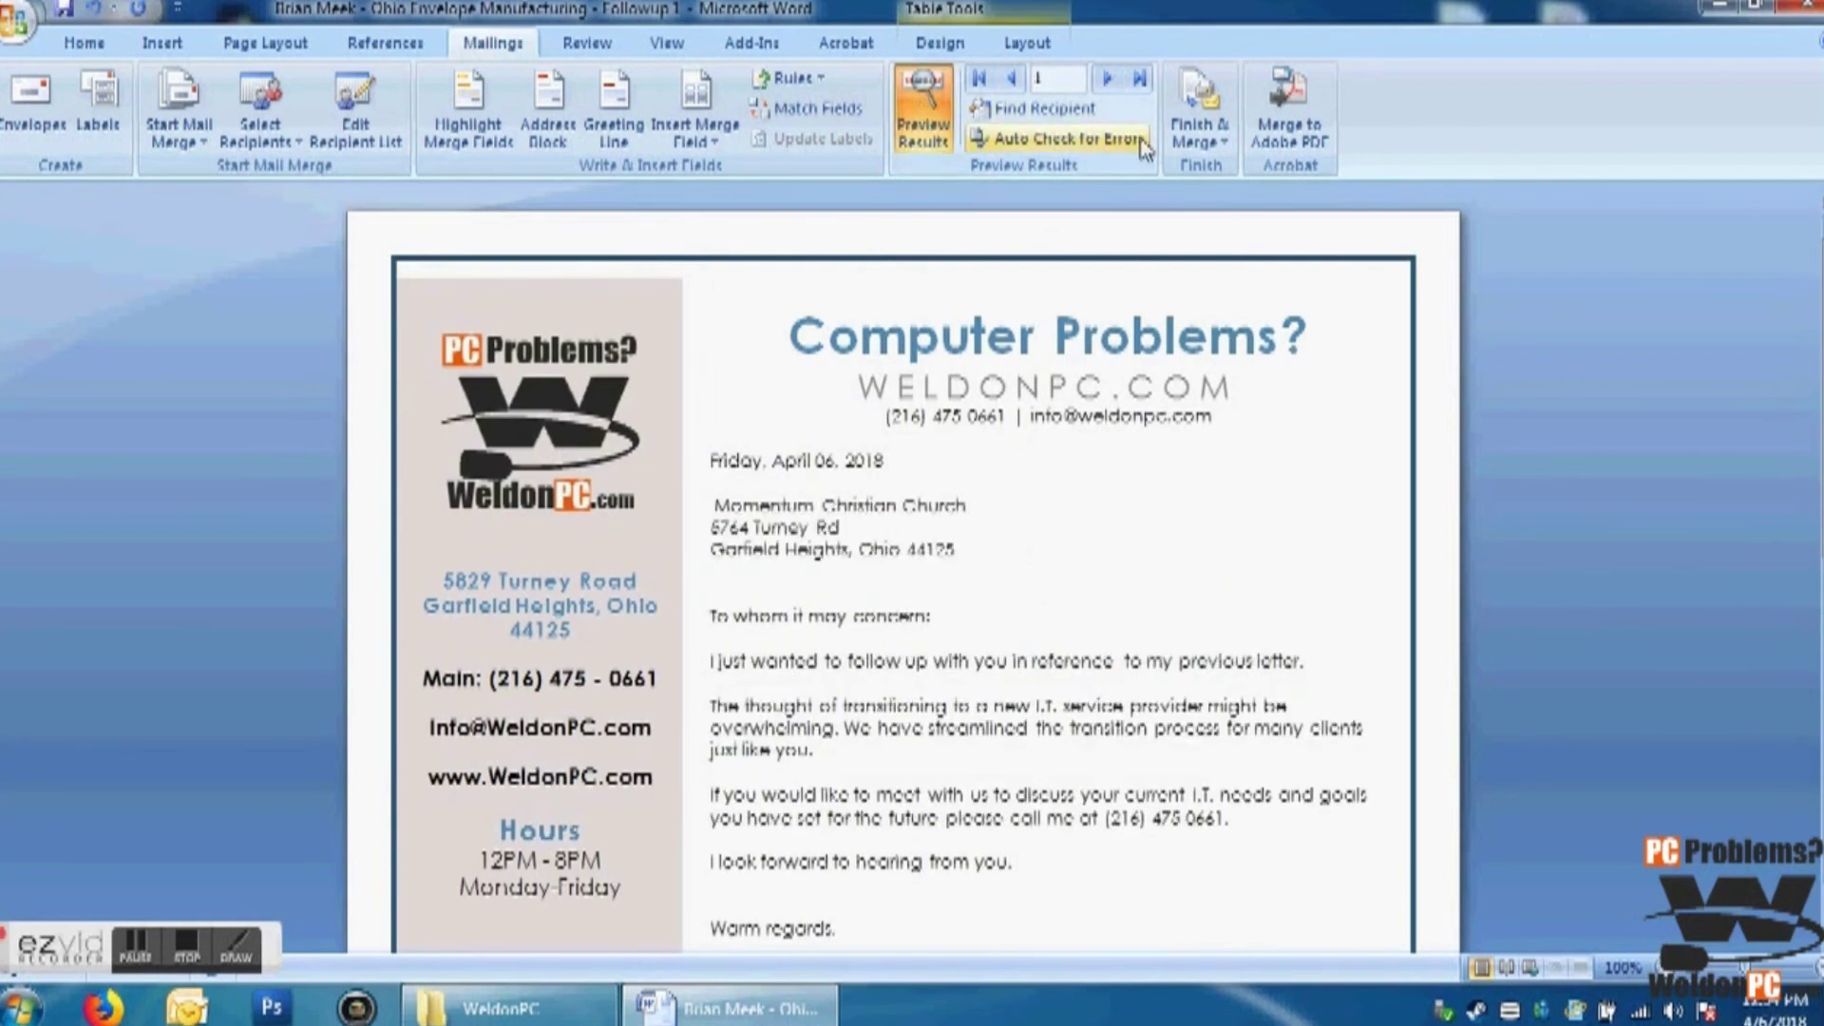
{"action": "left_click", "coordinate": [1108, 80]}
{"action": "left_click", "coordinate": [1110, 84]}
{"action": "left_click", "coordinate": [1110, 84]}
{"action": "left_click", "coordinate": [1110, 84]}
{"action": "left_click", "coordinate": [1110, 84]}
{"action": "left_click", "coordinate": [1108, 81]}
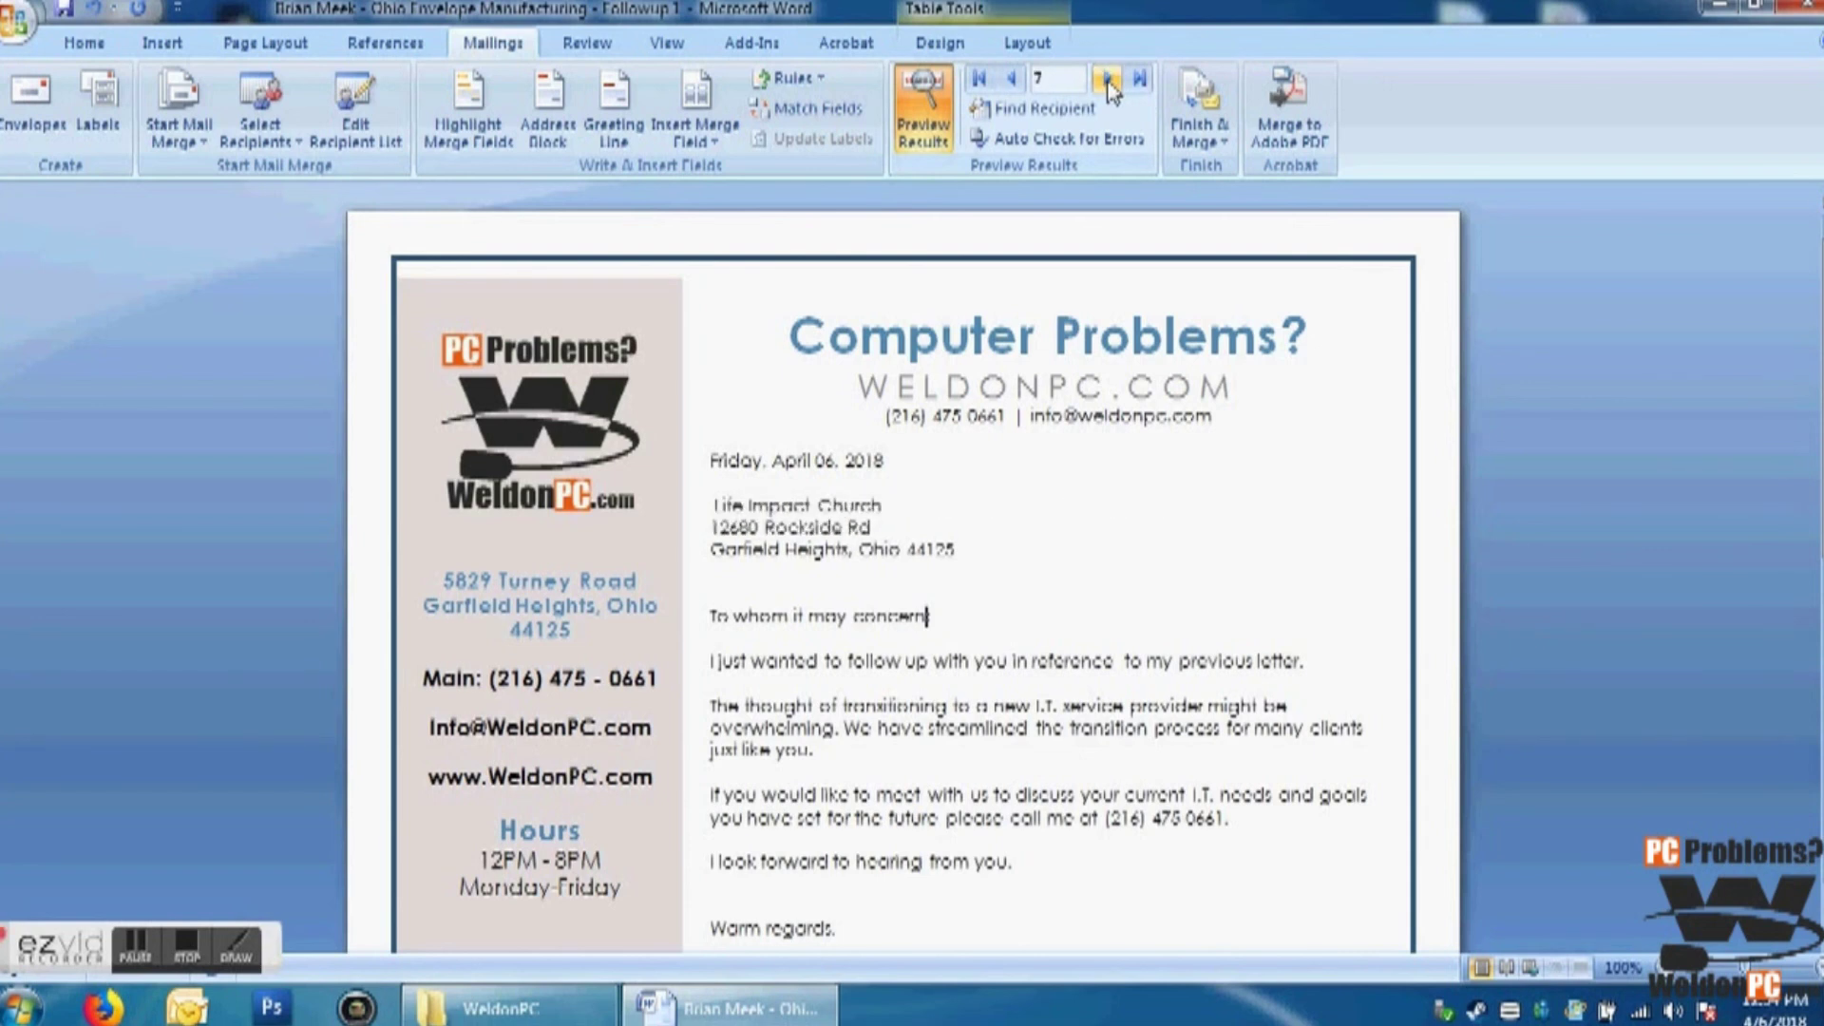
Step: Finish the merge by printing the letters for all records on the KONICA MINOLTA C352/C300 VPS printer
{"action": "left_click", "coordinate": [1201, 129]}
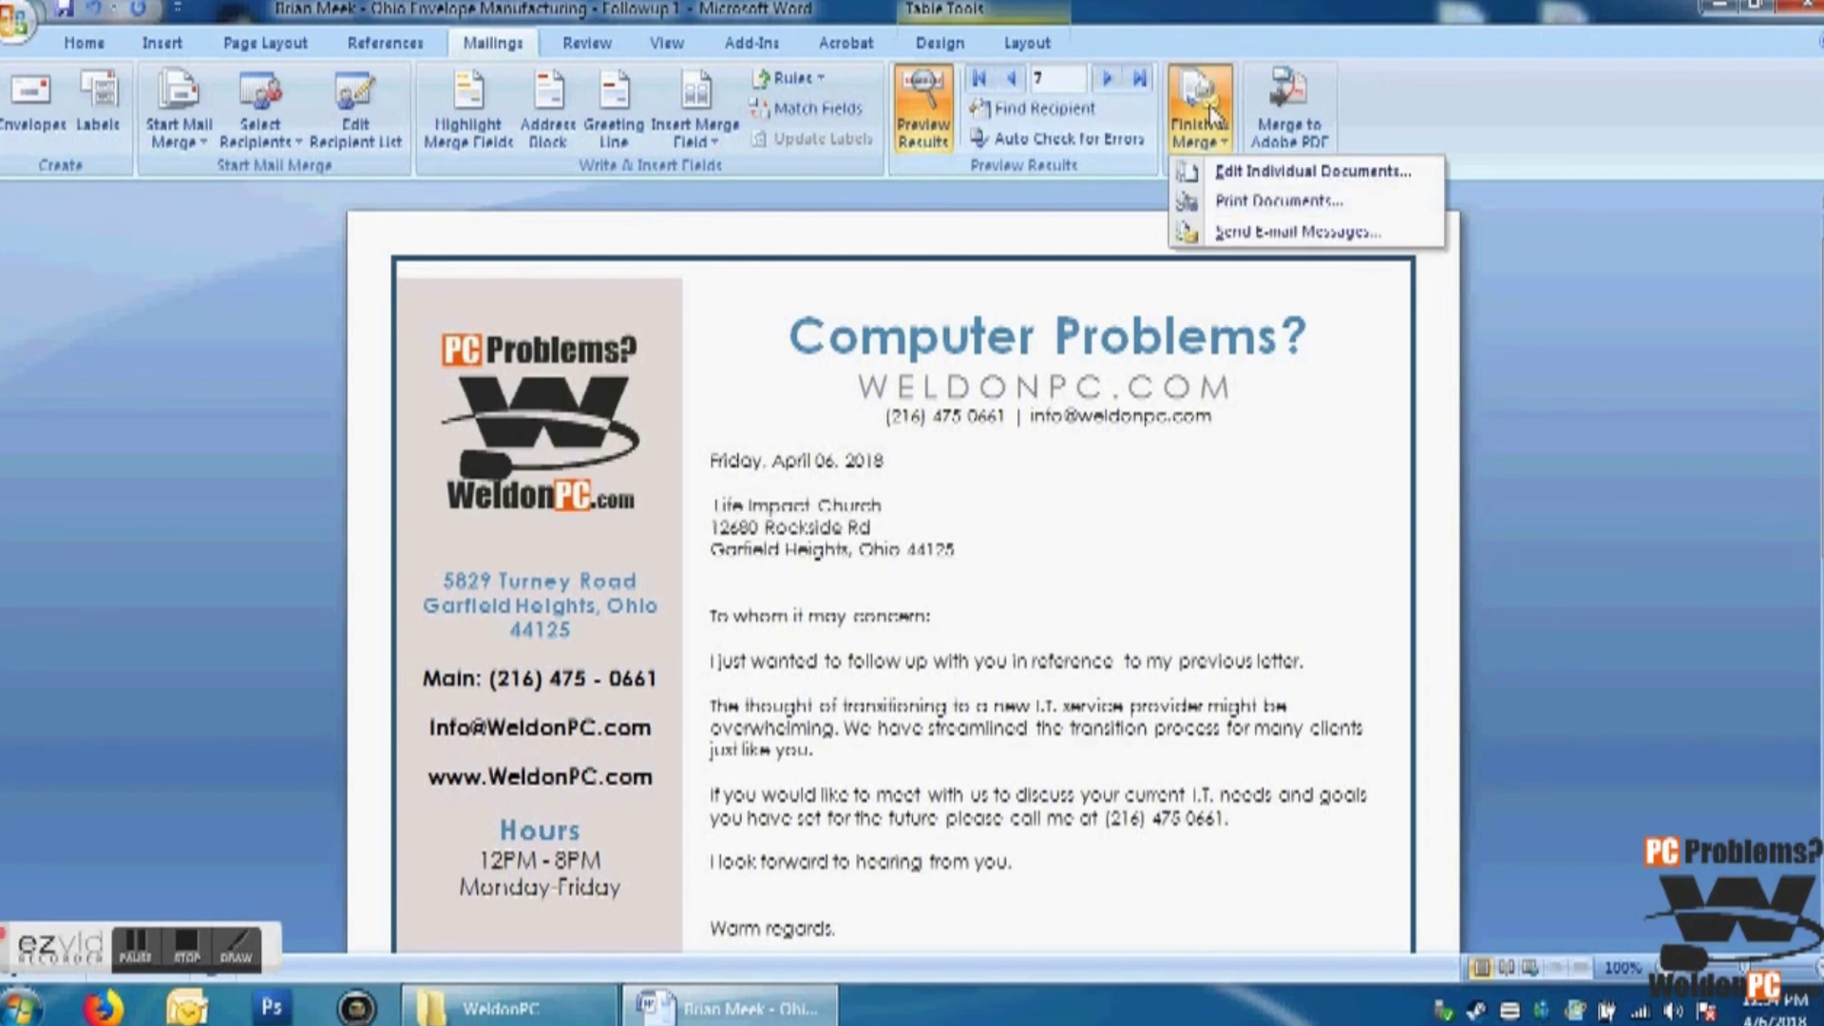
{"action": "left_click", "coordinate": [1249, 211]}
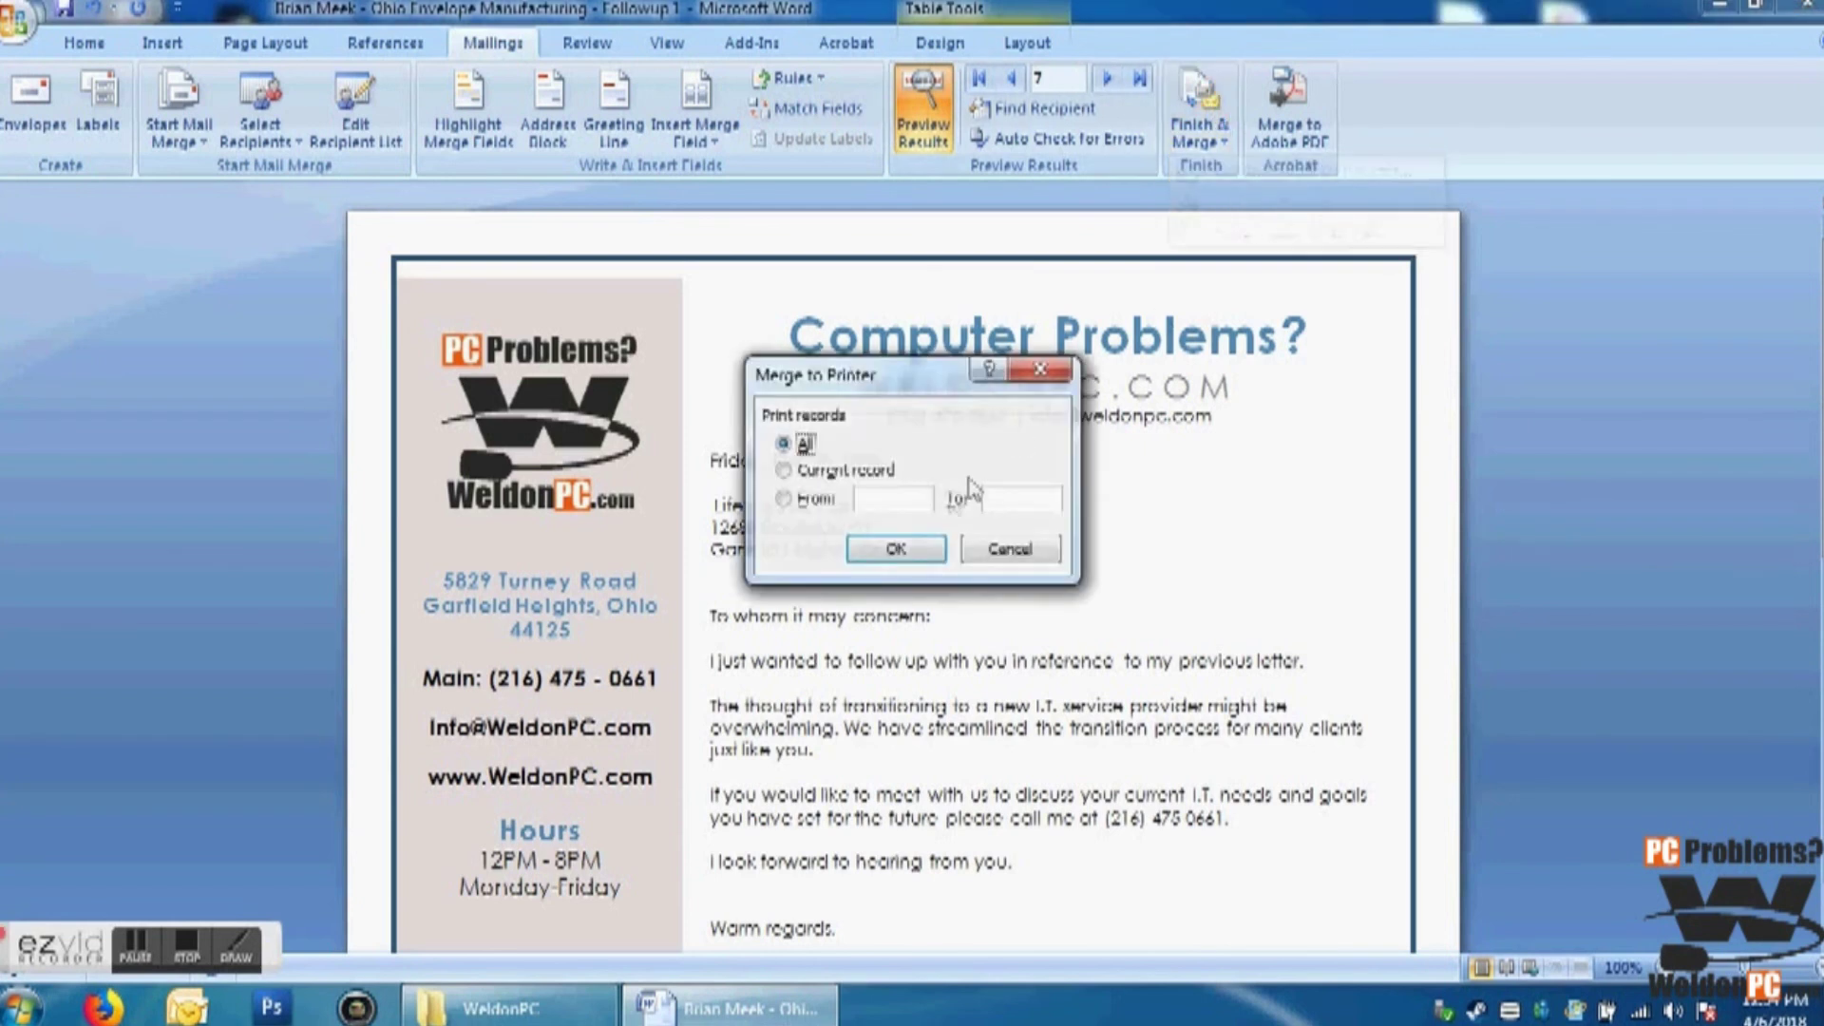
{"action": "left_click", "coordinate": [926, 551]}
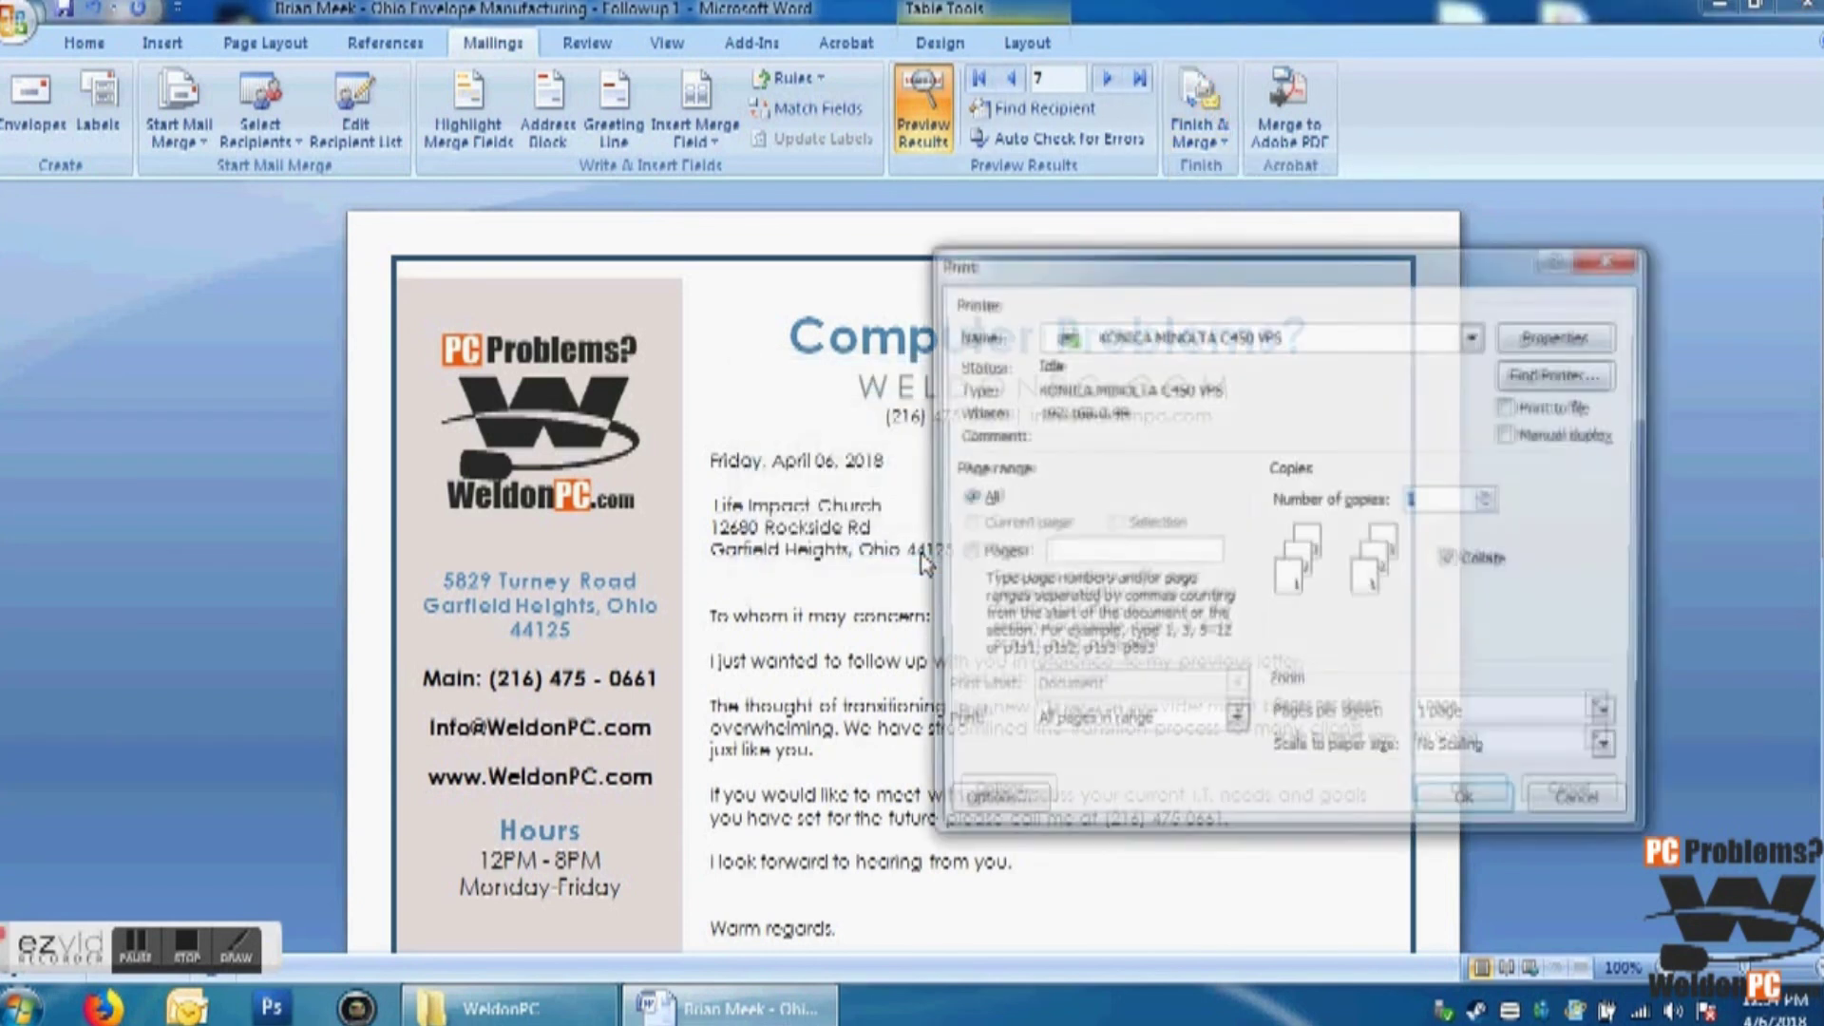
{"action": "left_click", "coordinate": [1159, 348]}
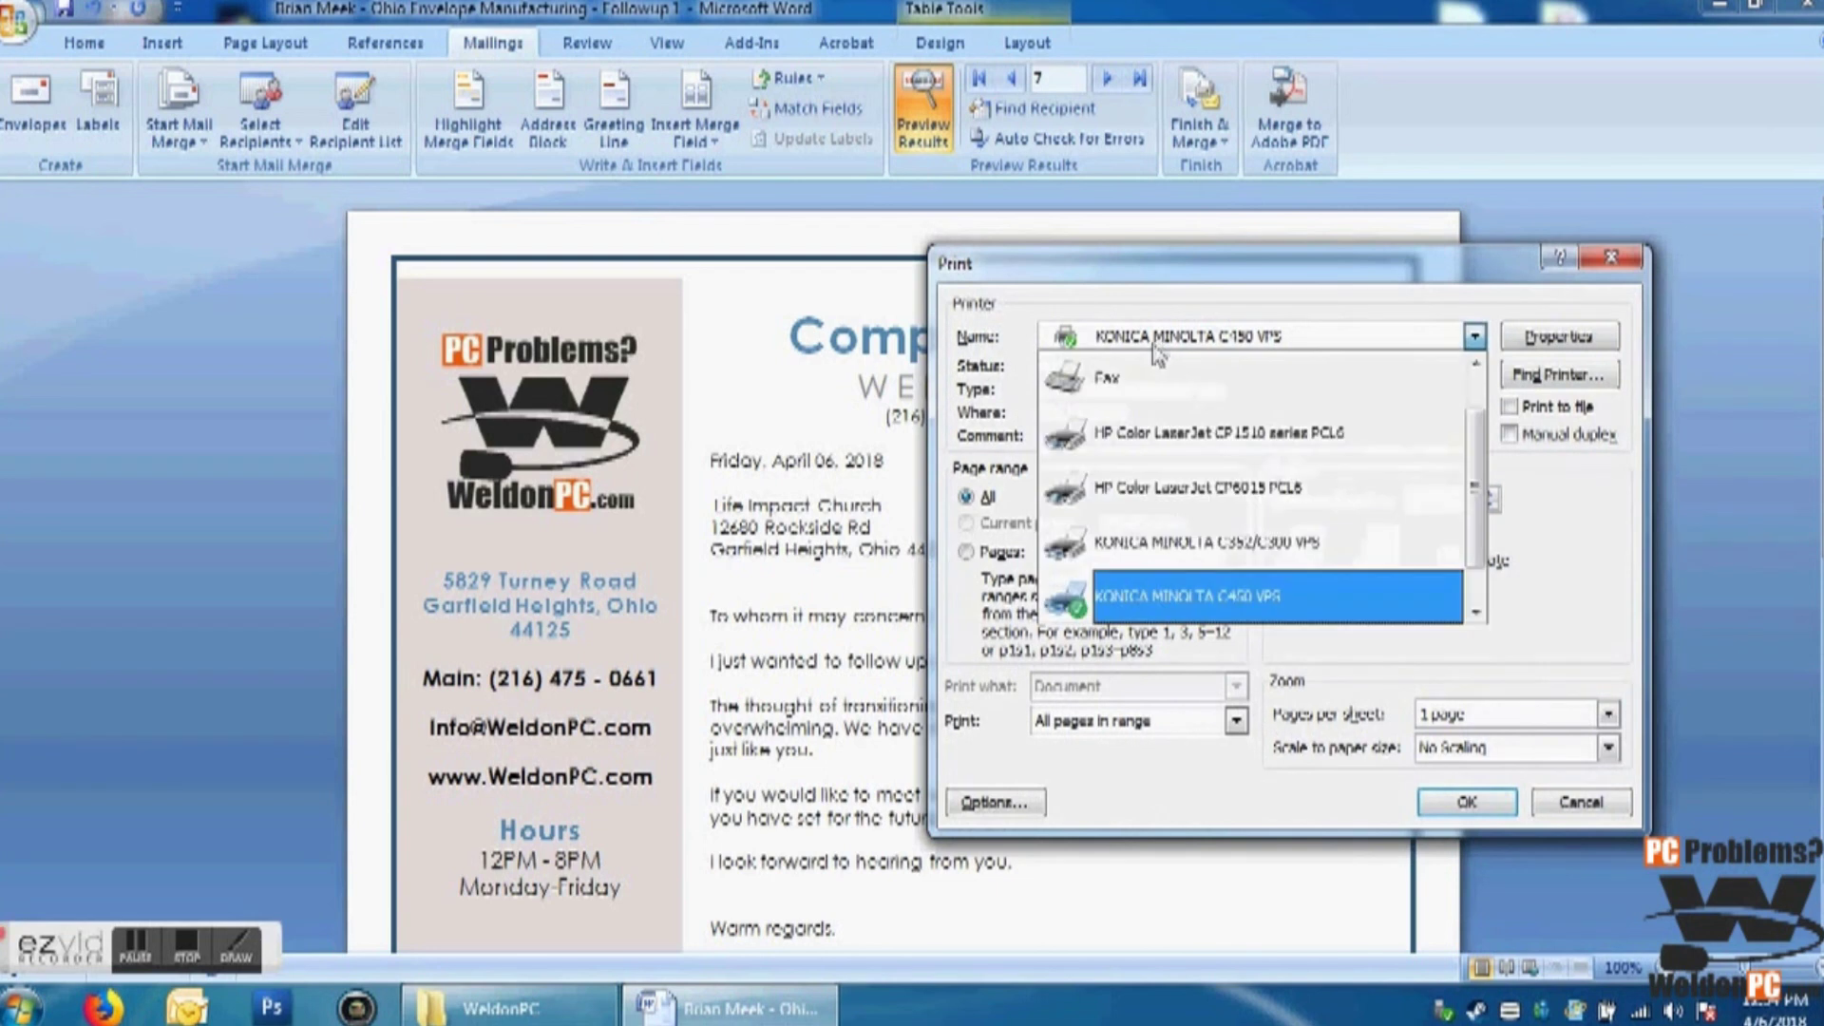
{"action": "left_click", "coordinate": [1217, 554]}
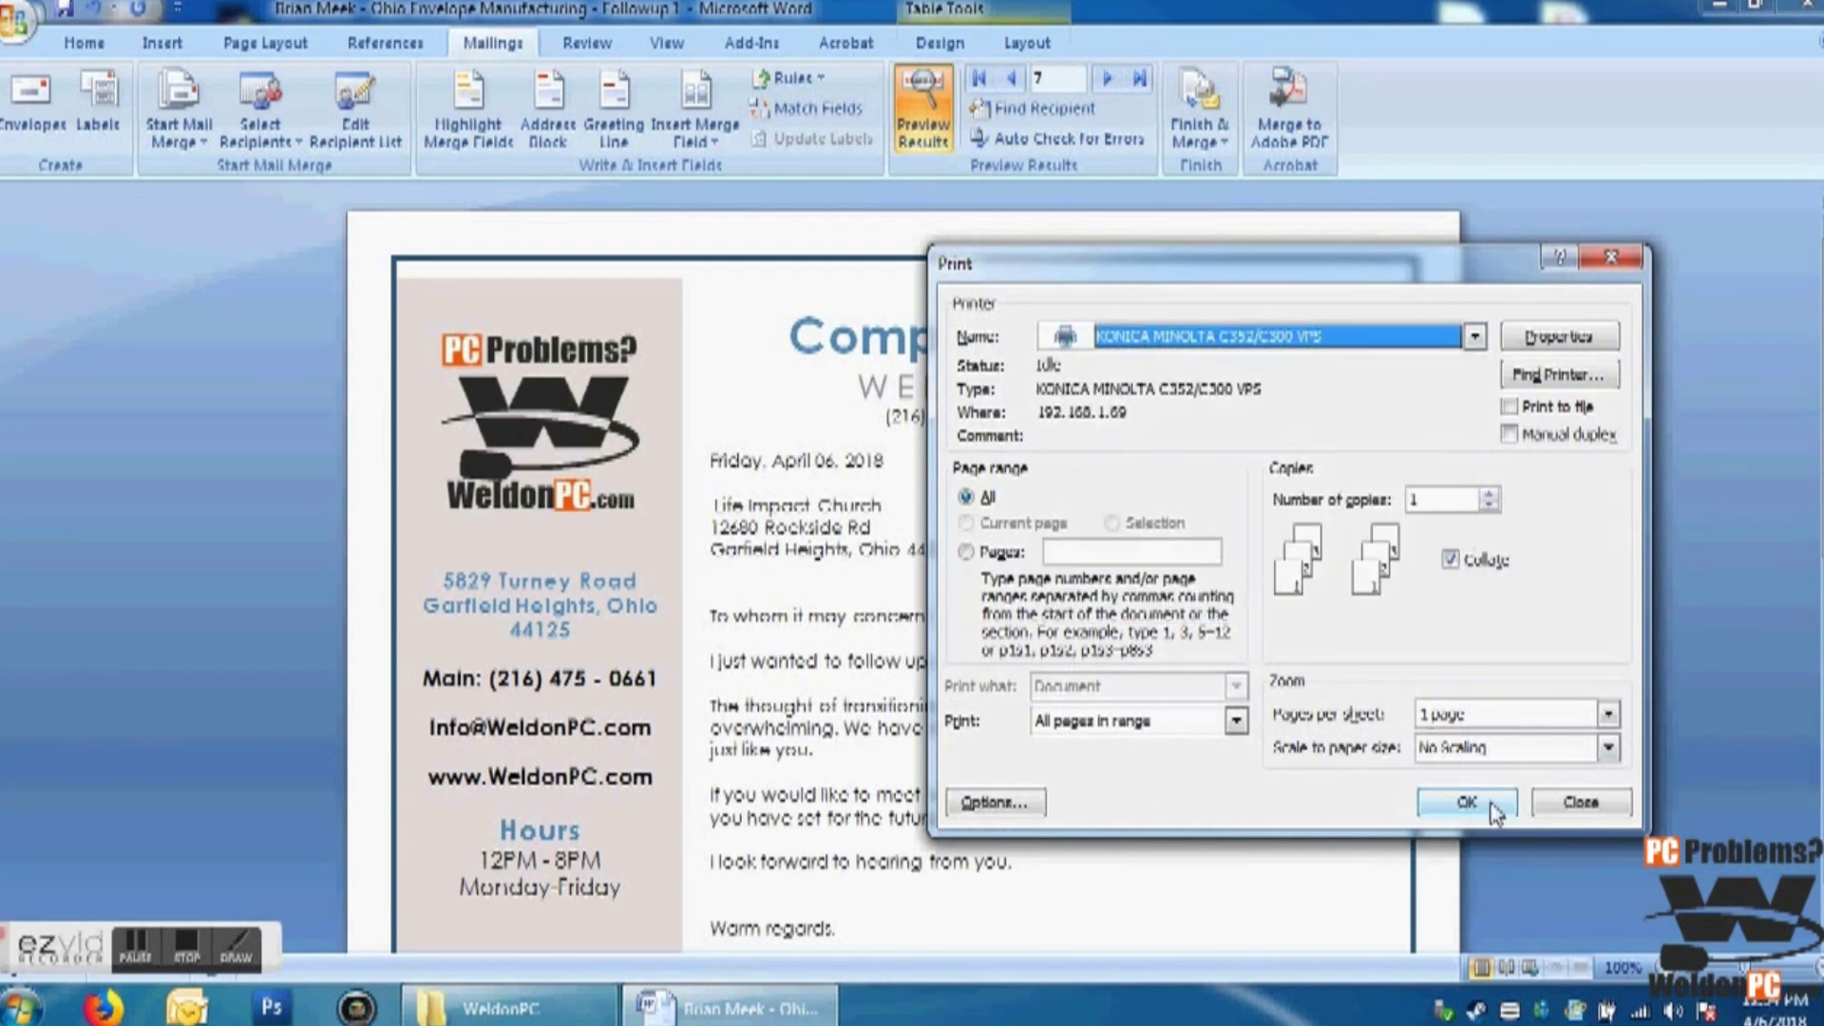
{"action": "left_click", "coordinate": [1493, 807]}
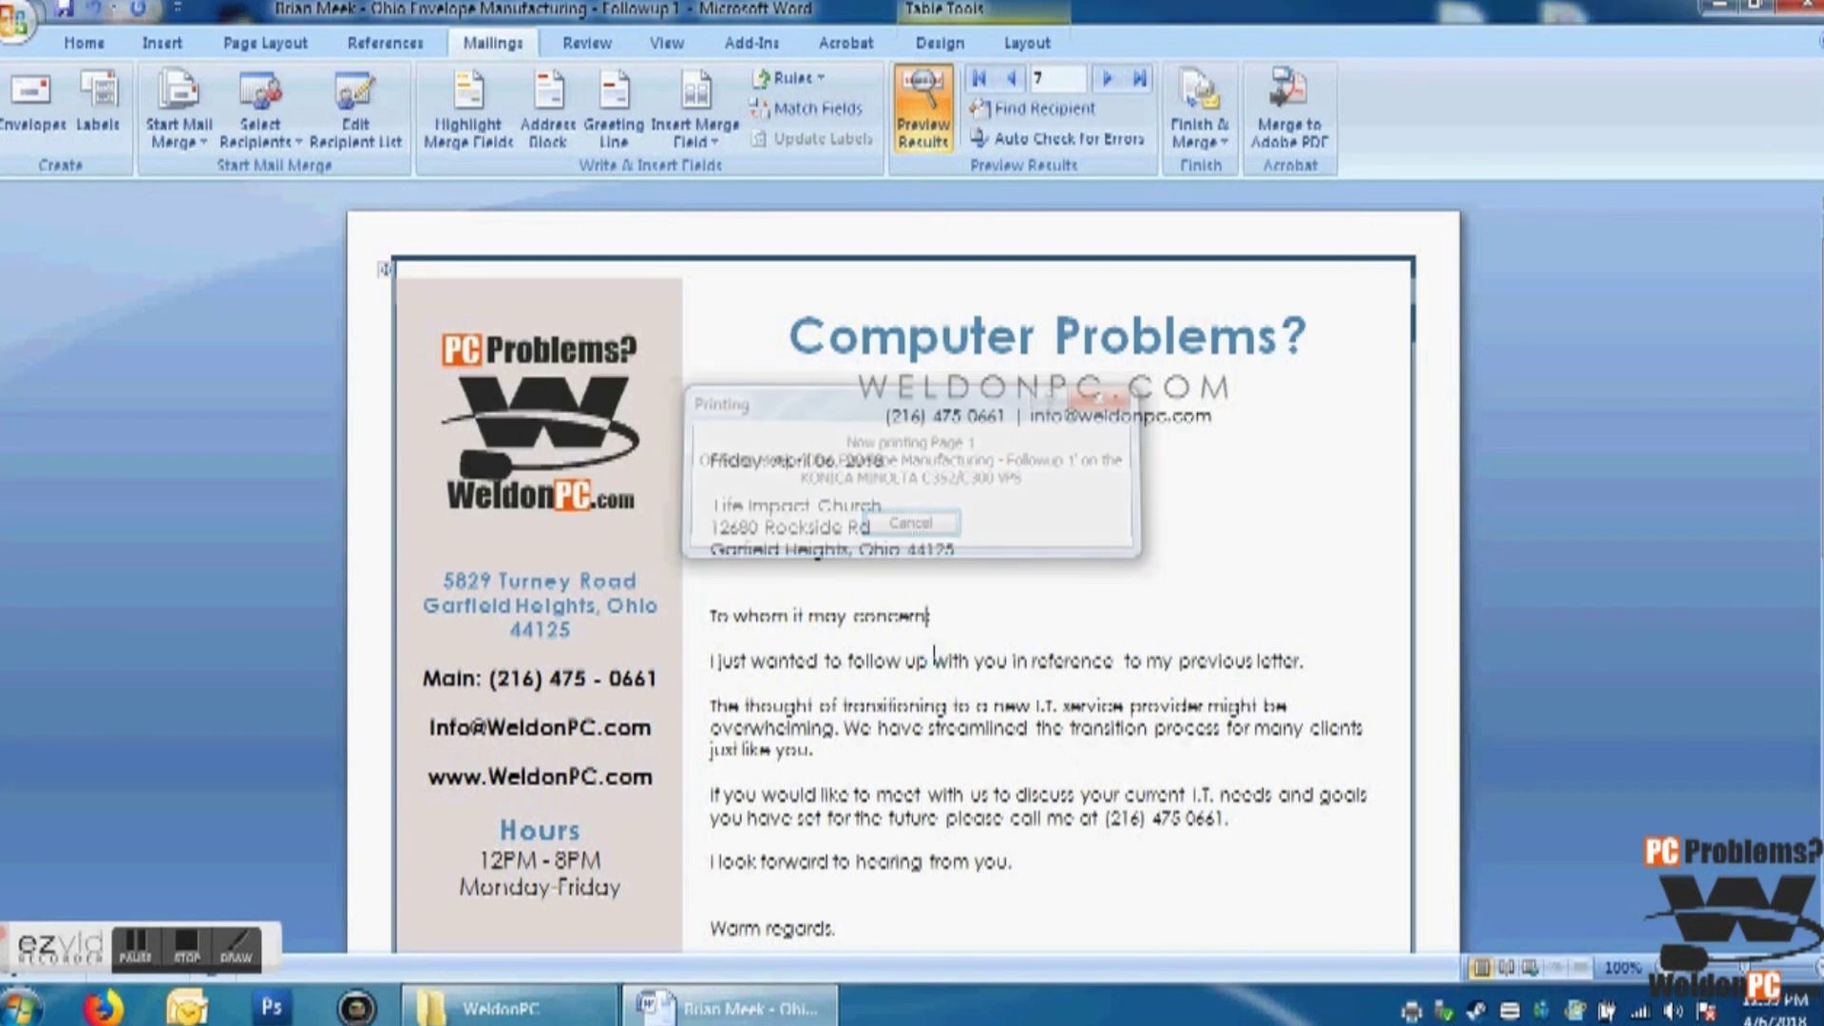
Step: Replace everything from the recipient address through the signature name with "Thank you for watching!"
{"action": "scroll", "coordinate": [893, 755], "scroll_direction": "down", "scroll_amount": 1}
{"action": "scroll", "coordinate": [909, 825], "scroll_direction": "down", "scroll_amount": 2}
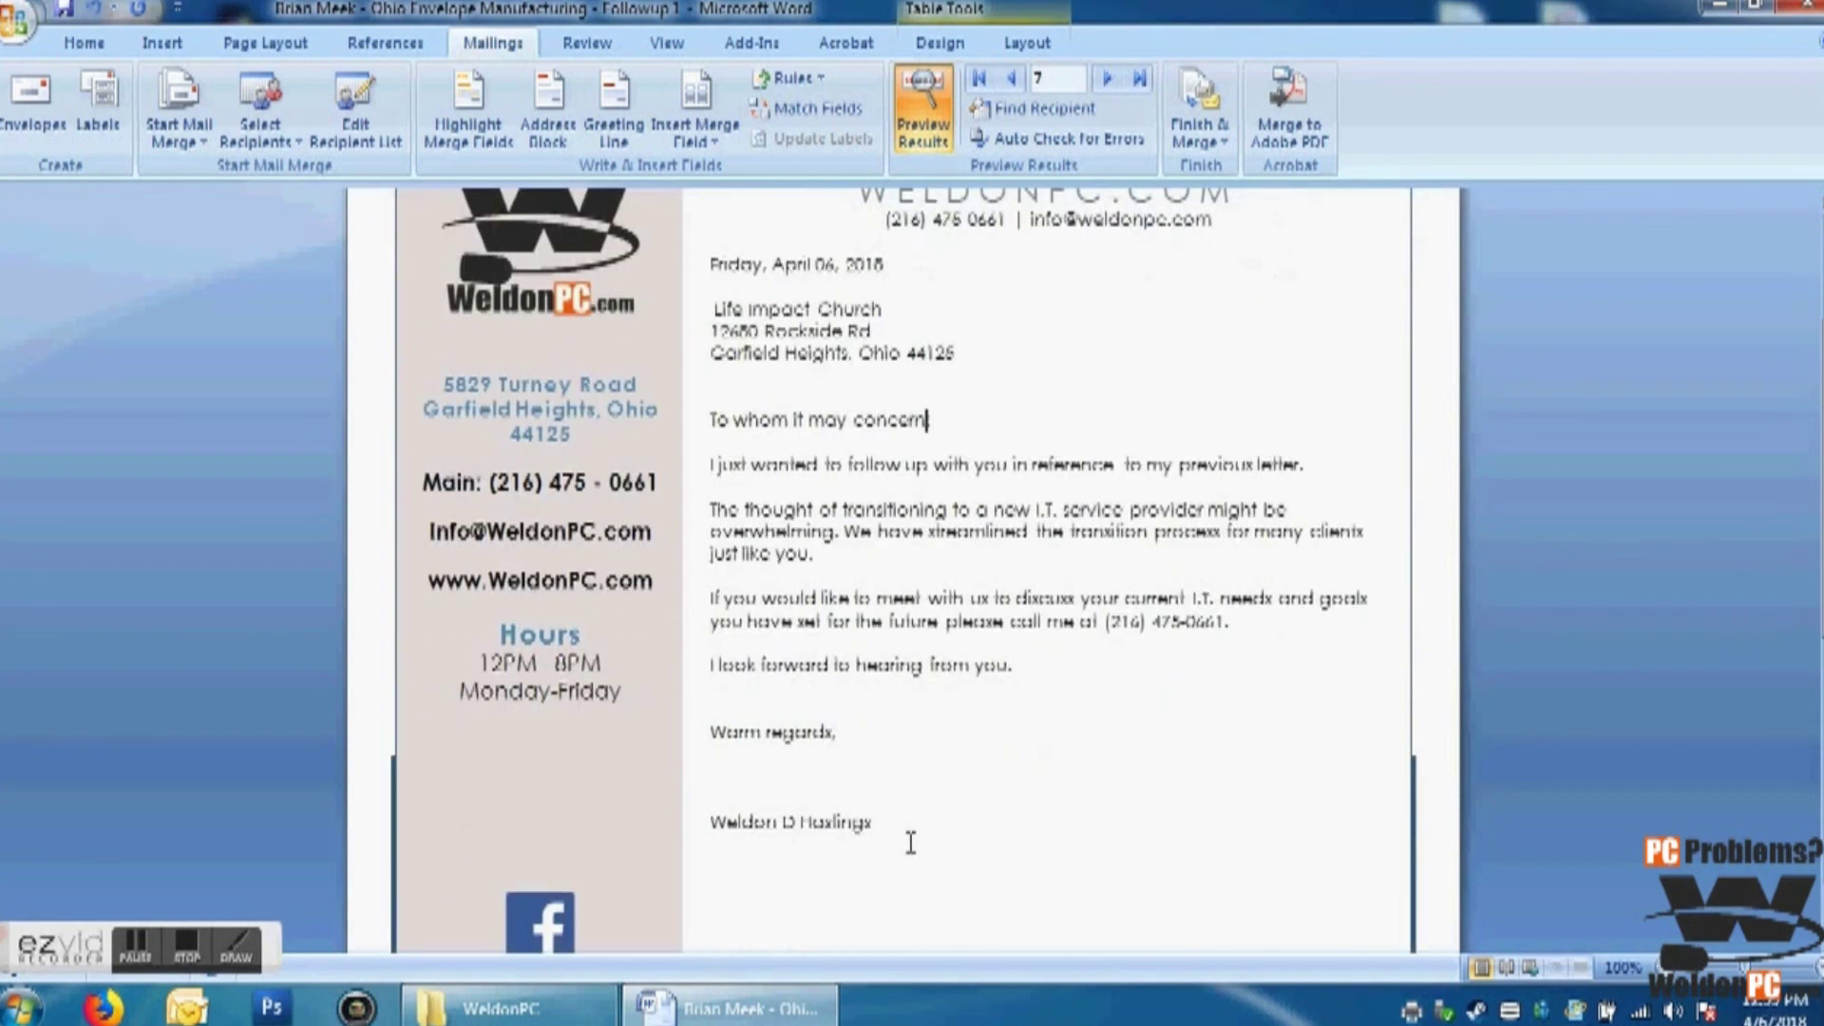
{"action": "scroll", "coordinate": [904, 843], "scroll_direction": "up", "scroll_amount": 1}
{"action": "left_click_drag", "start_coordinate": [881, 886], "coordinate": [711, 373]}
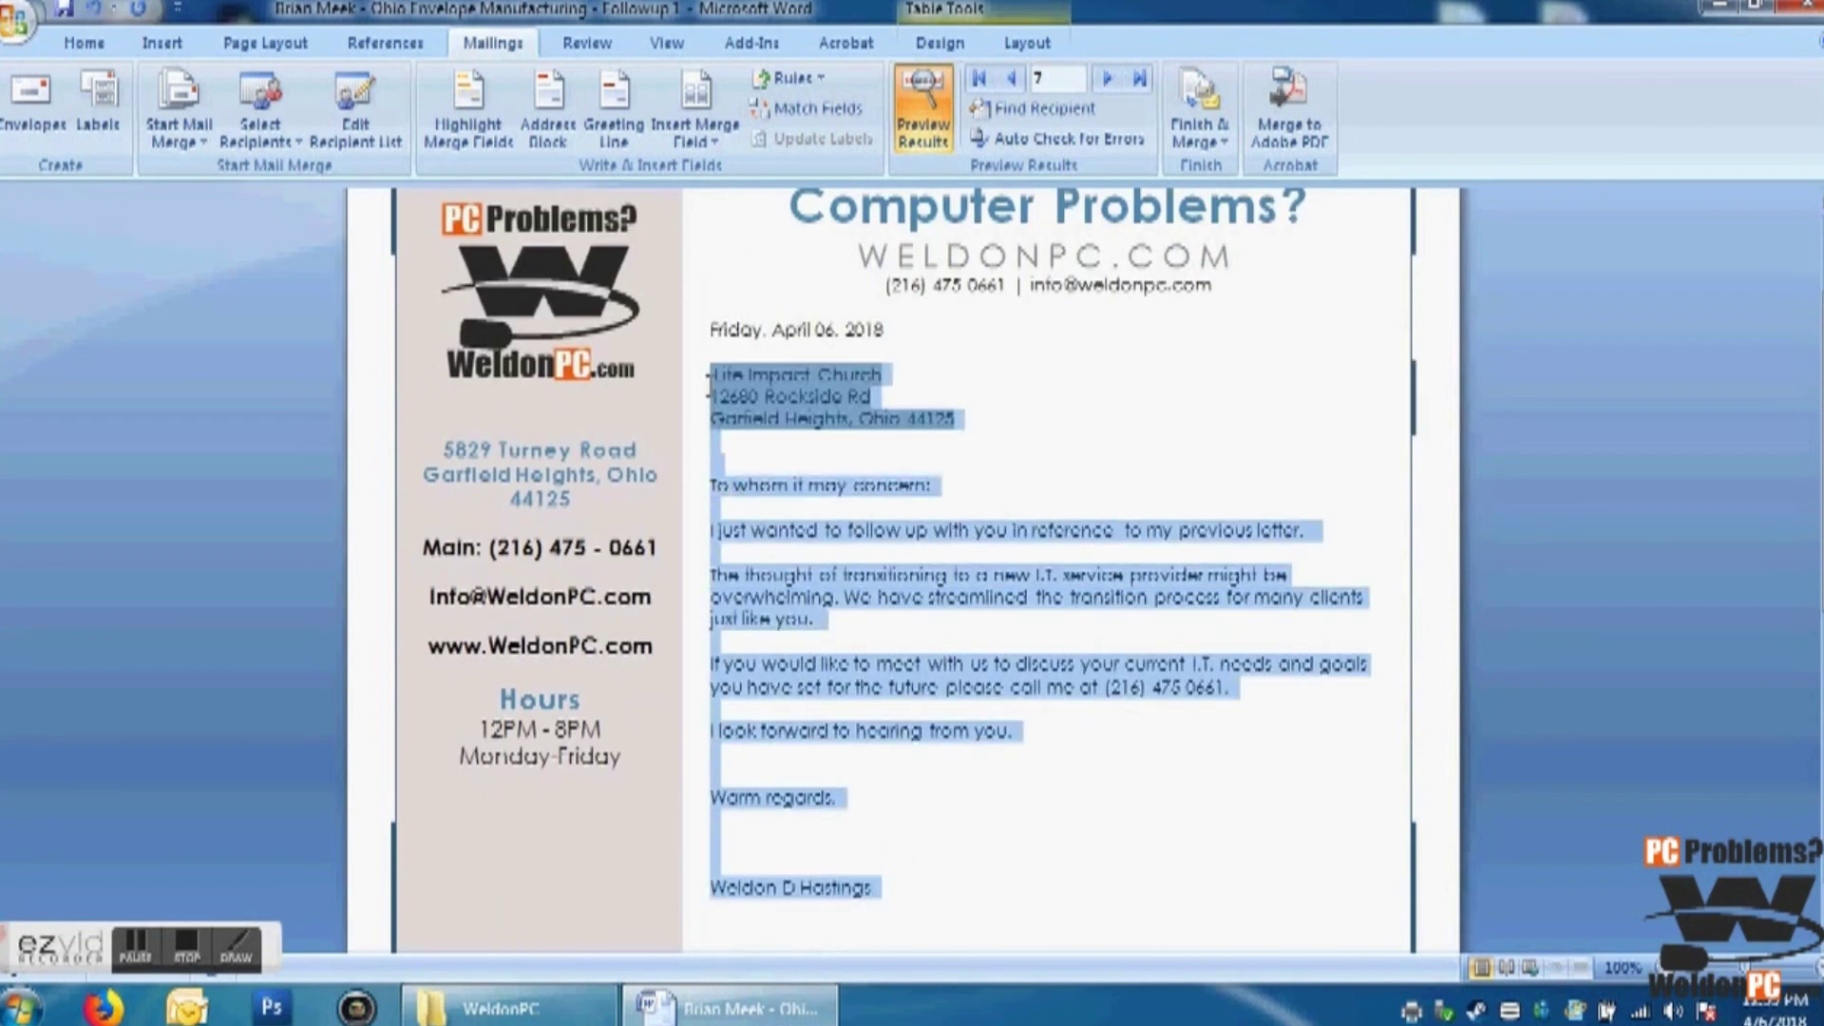
{"action": "type", "text": "Th"}
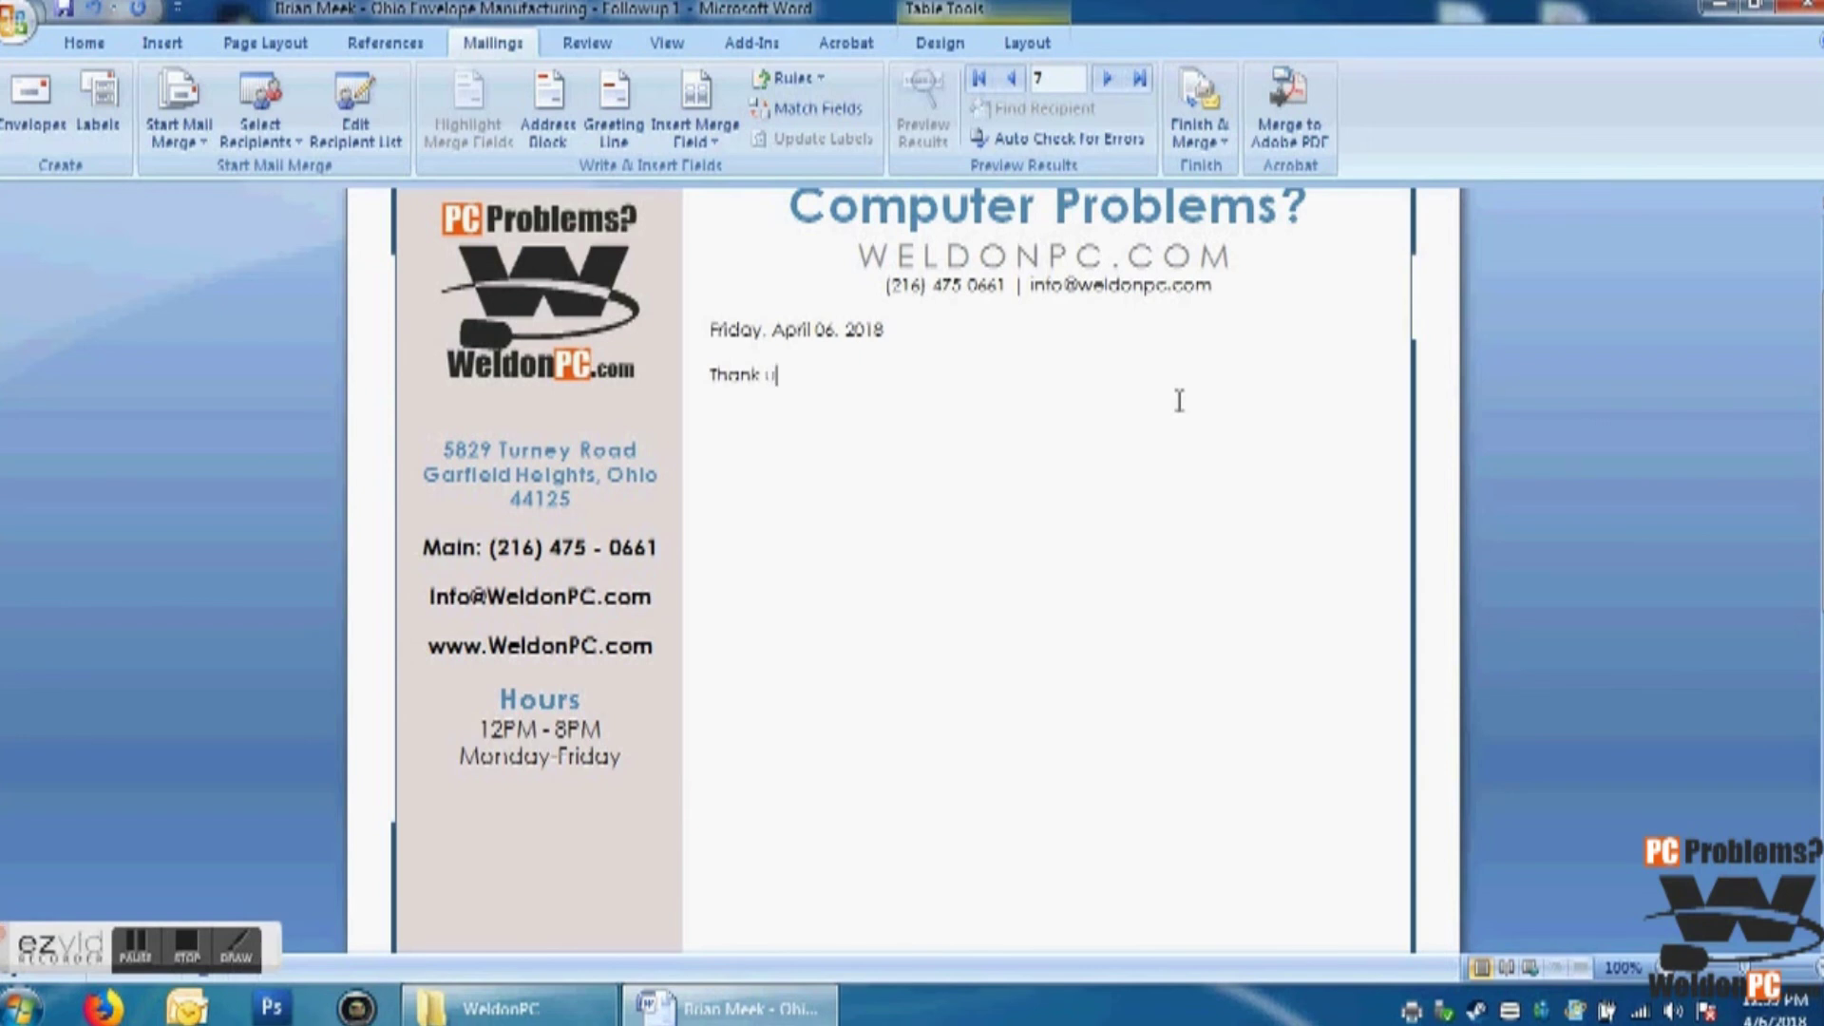
{"action": "type", "text": "ank you for watching!"}
Step: Add a new paragraph below the thank-you line reading "Please SUBSCRIBE to our YouTube Channel!"
{"action": "key", "text": "Return"}
{"action": "type", "text": "P"}
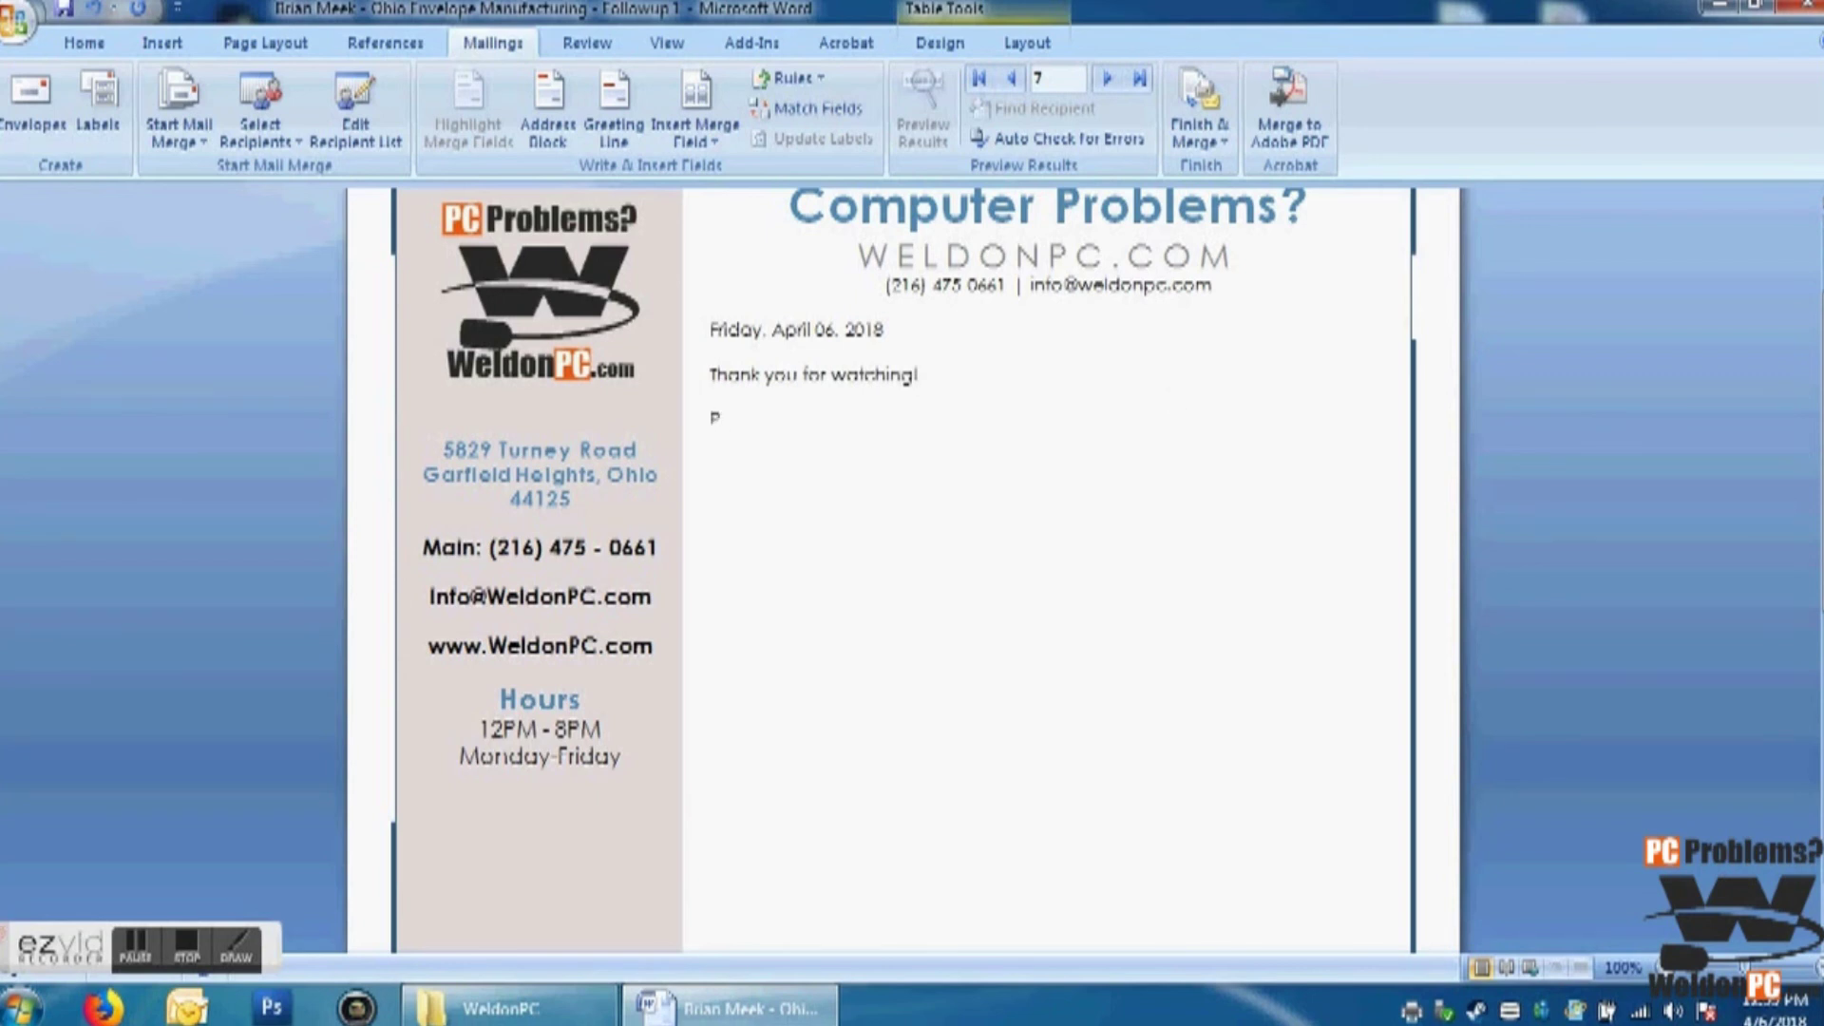
{"action": "type", "text": "lease SUBSCRIBE to"}
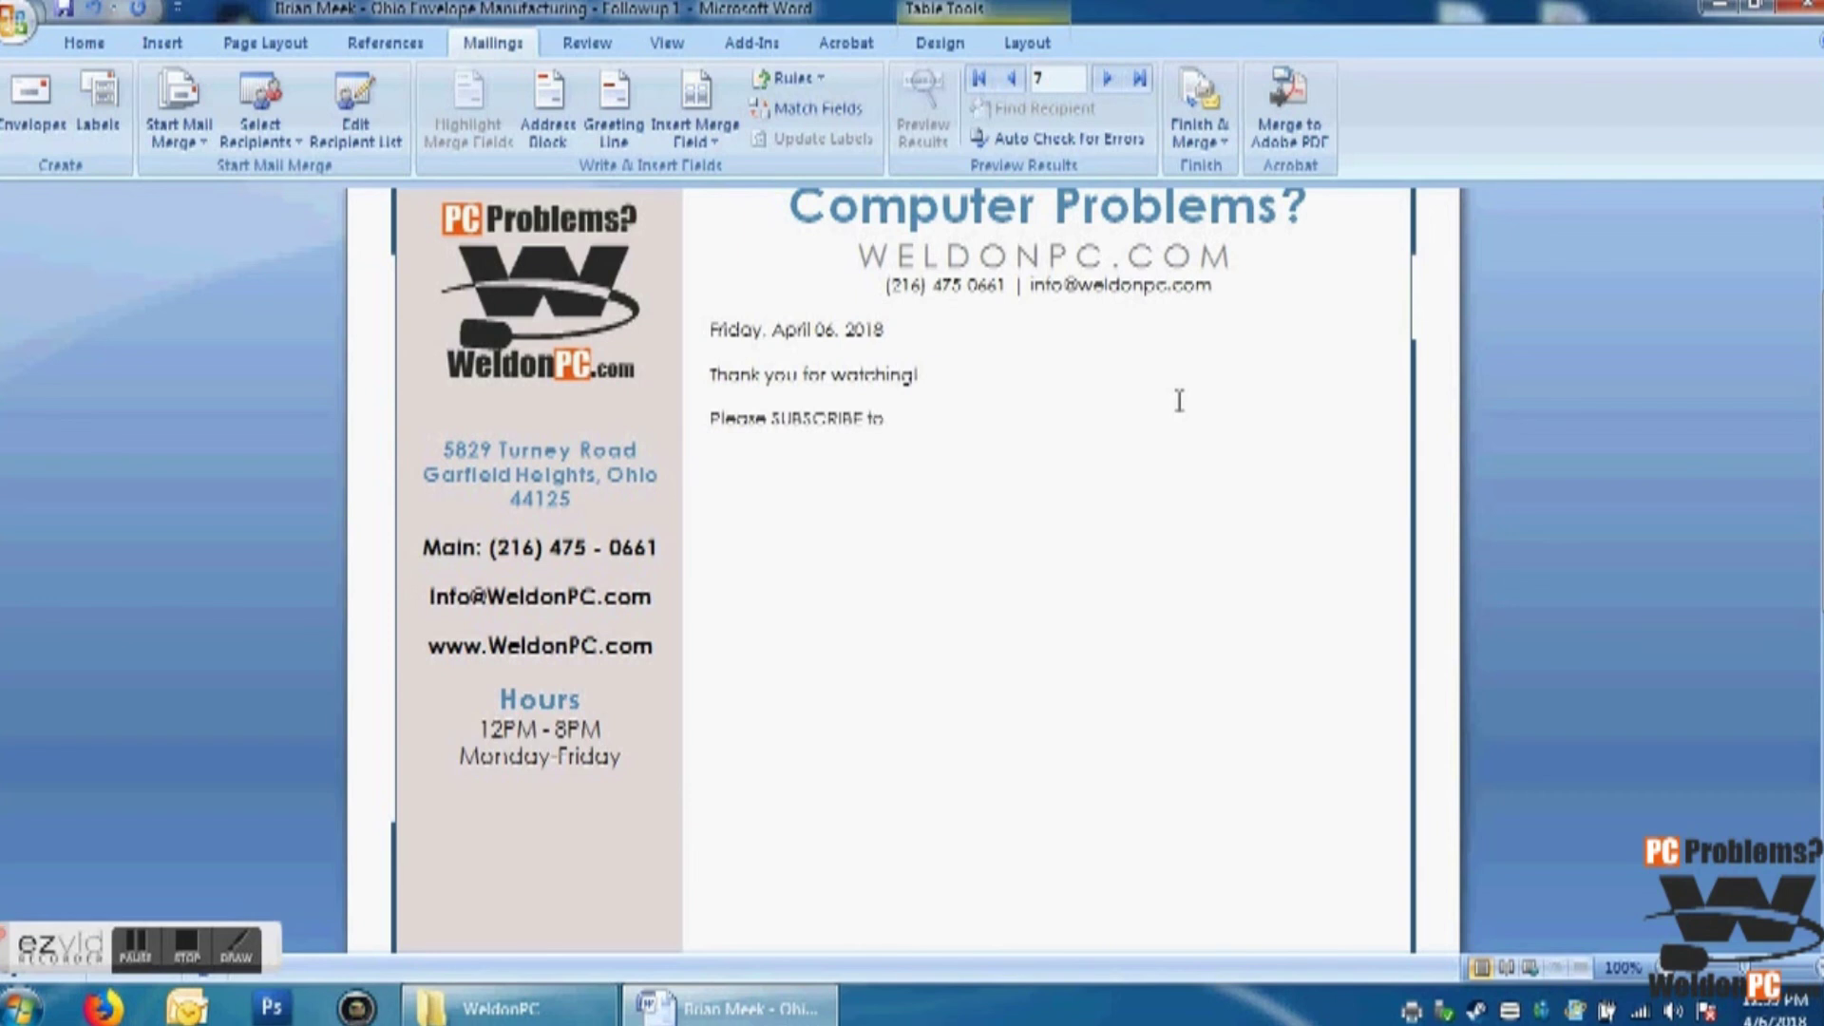
{"action": "type", "text": " our YouTube Channel! L"}
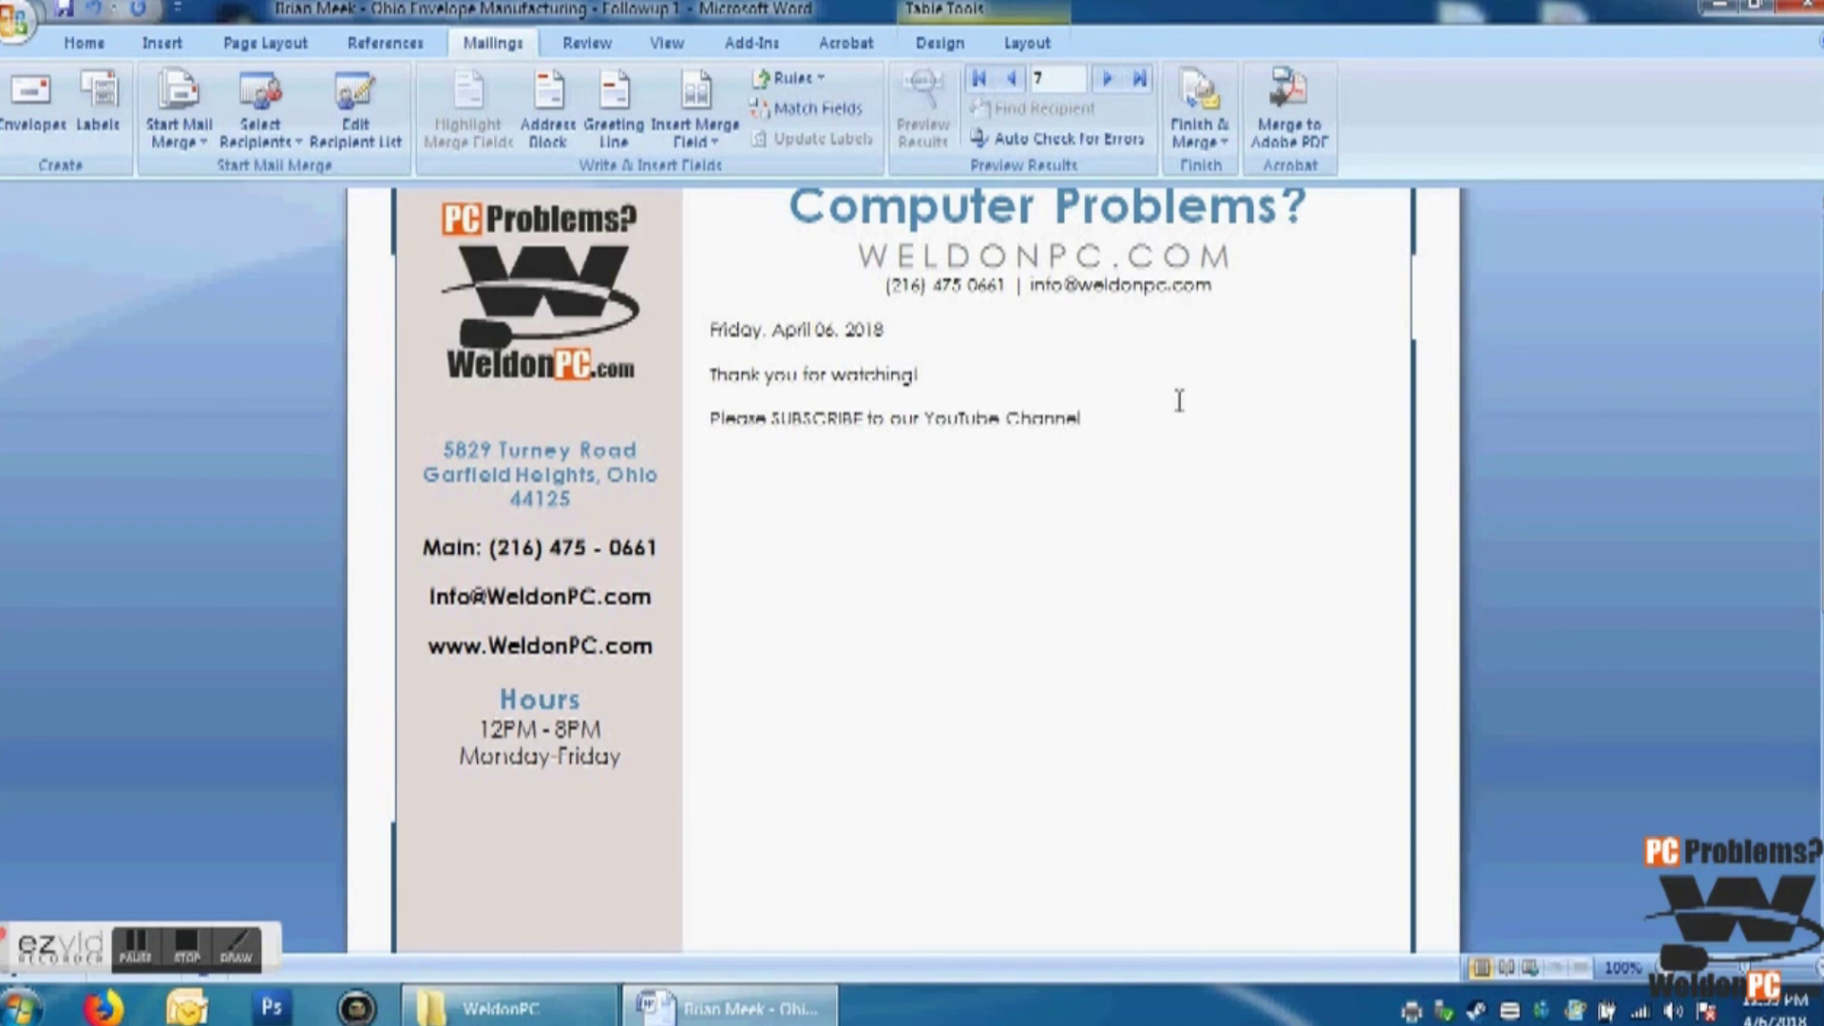